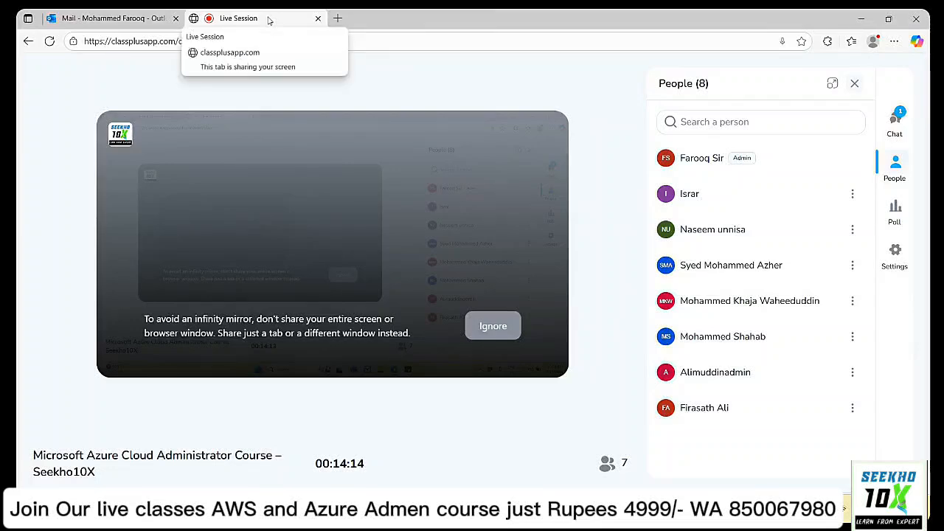
In a new tab, search Bing for 'azure portal login' and open the Microsoft Azure sign-in result.
left_click(337, 17)
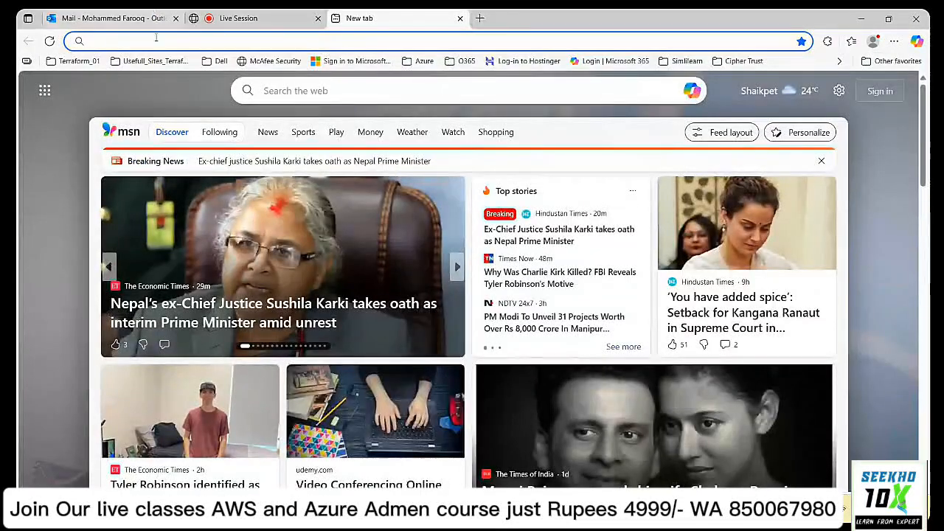
left_click(158, 41)
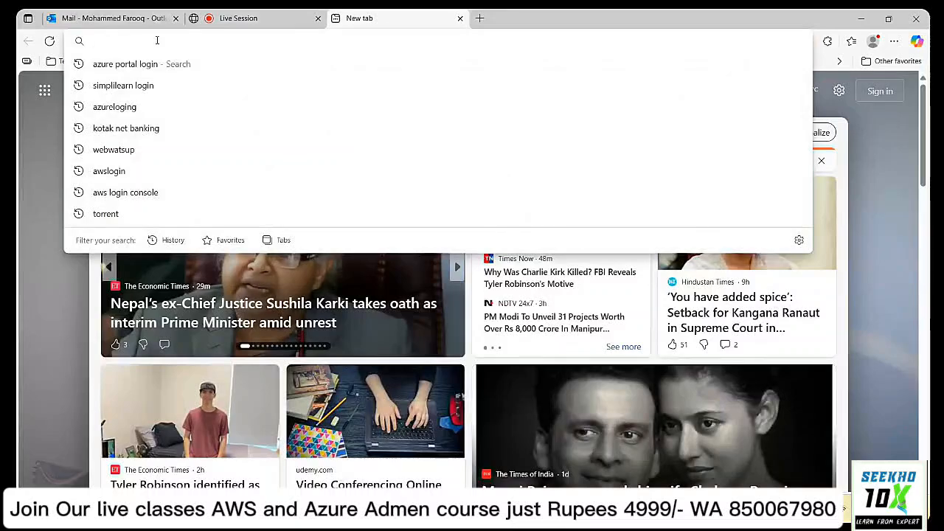
type("azure portal login")
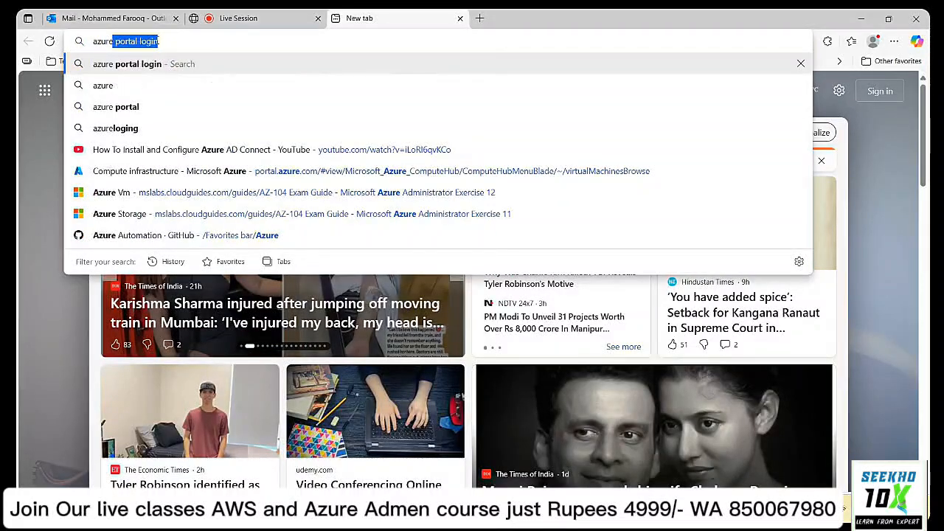
key("Return")
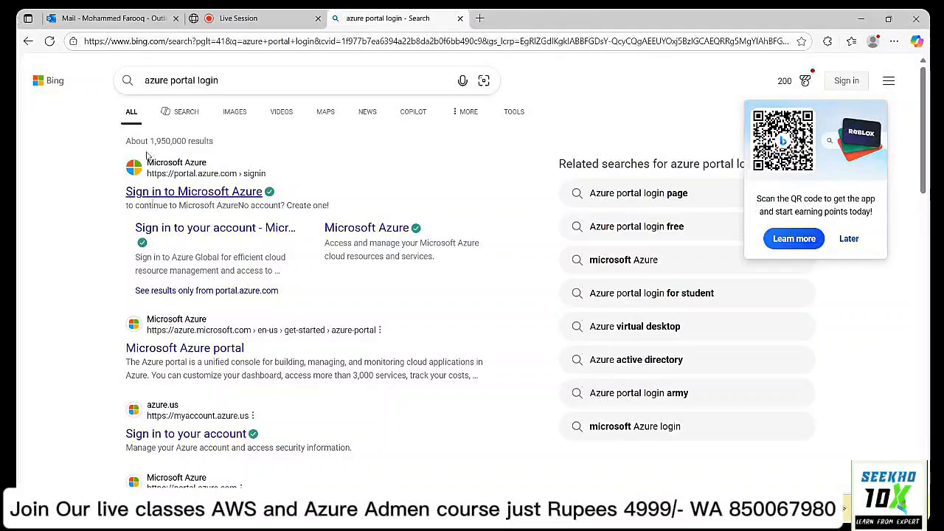
left_click(188, 194)
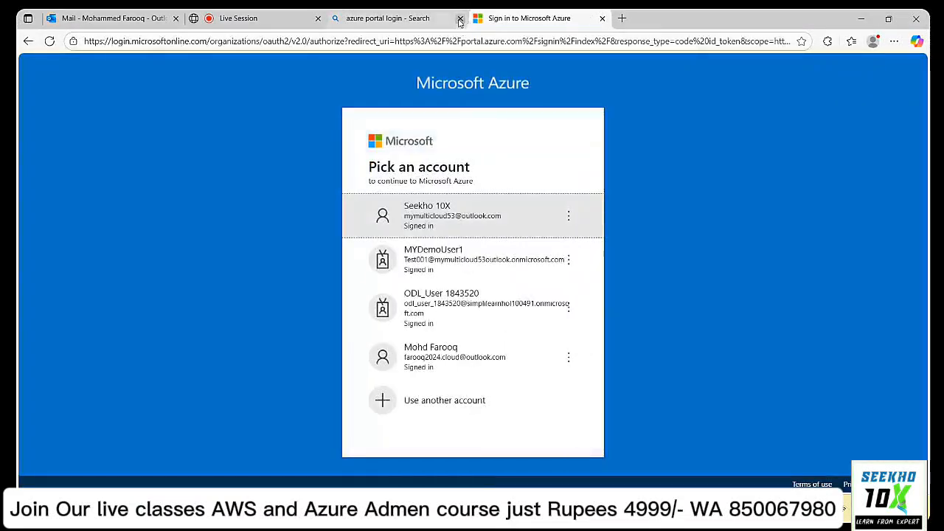
Sign in with the first listed account and close the usage-tracking and credit-remaining notifications.
left_click(460, 19)
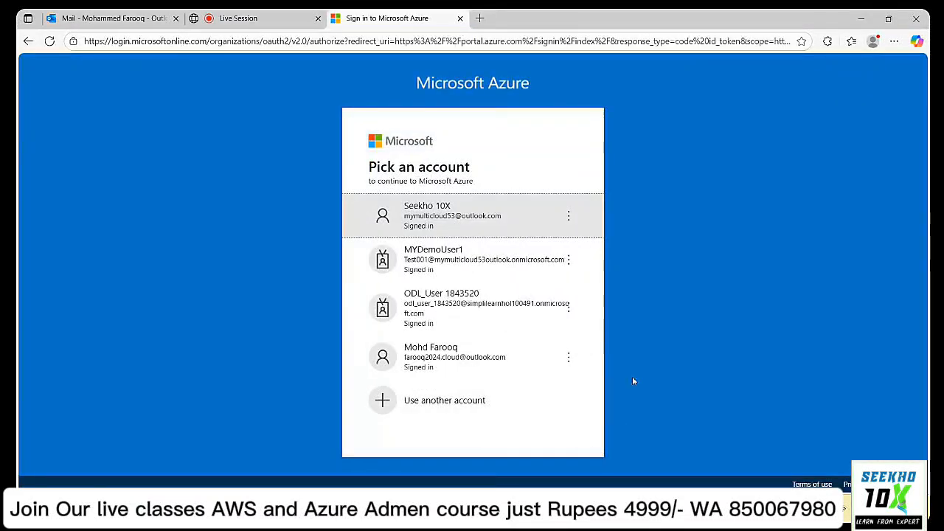
left_click(421, 221)
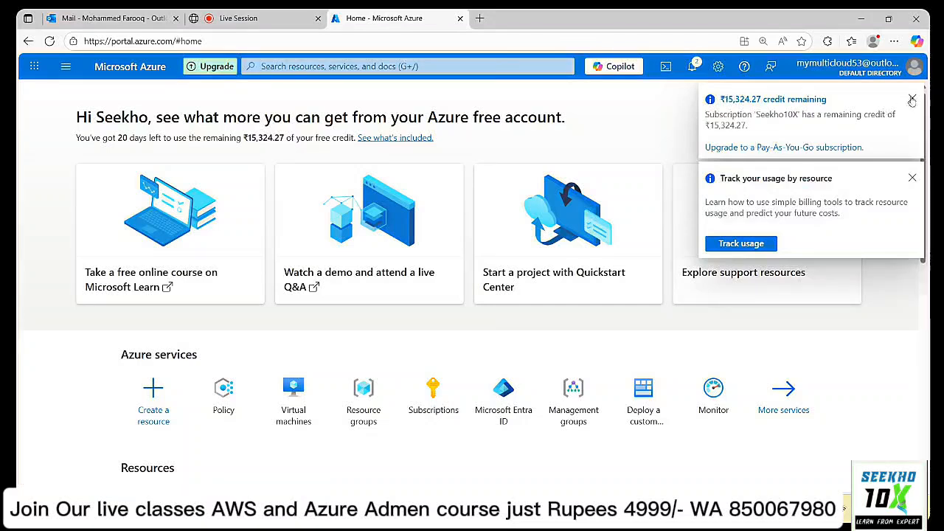
left_click(914, 180)
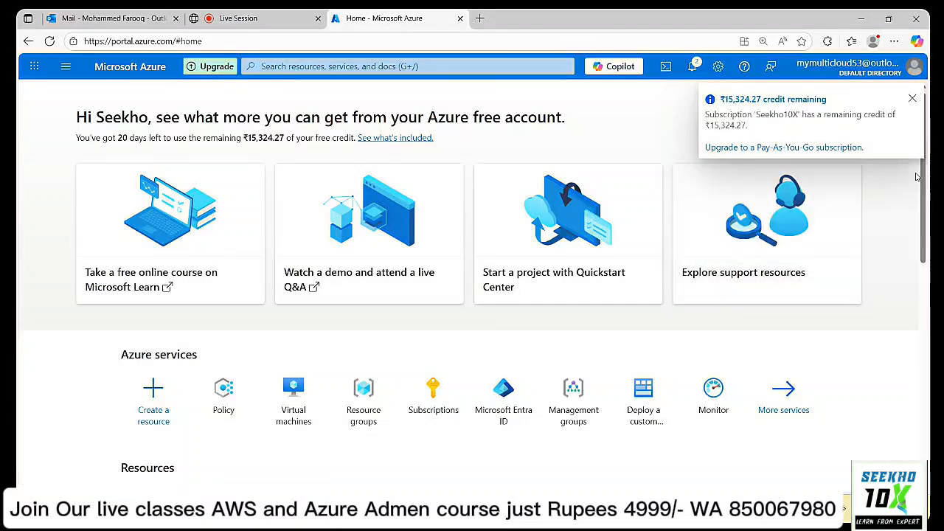
left_click(912, 98)
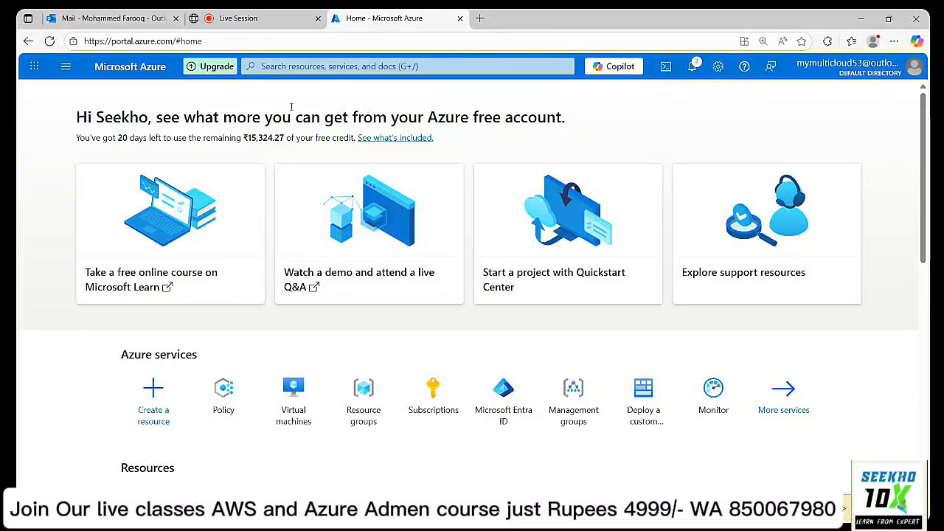
left_click(302, 65)
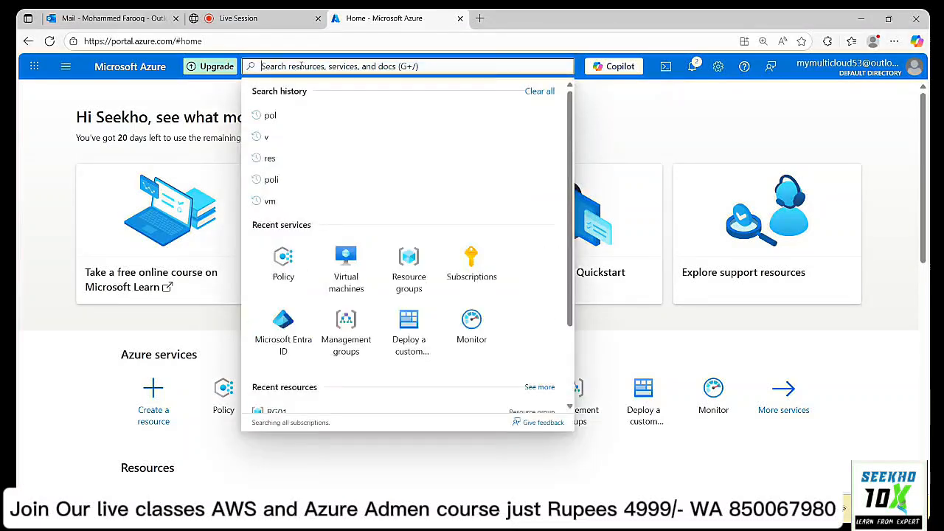
Find Azure Update Manager via an 'upda' search and view its Machines list showing VM02 (Linux).
type("upda")
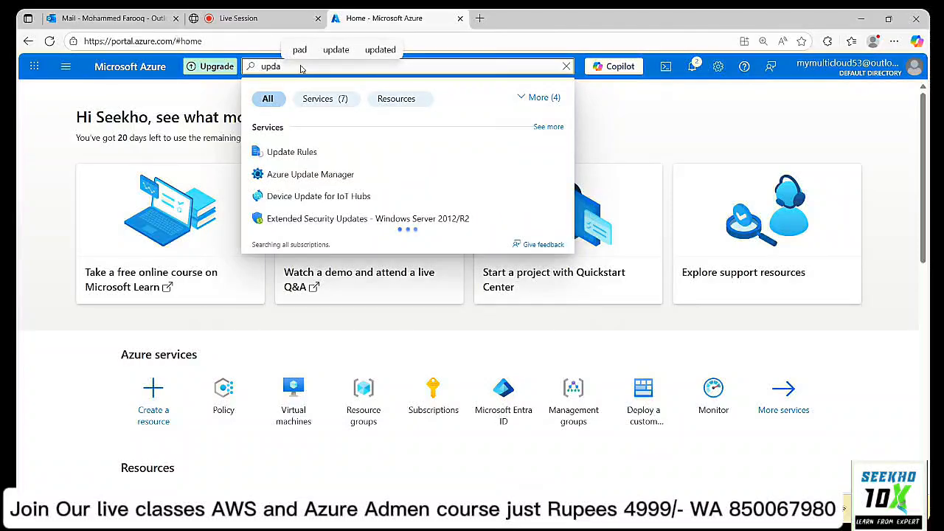
left_click(311, 176)
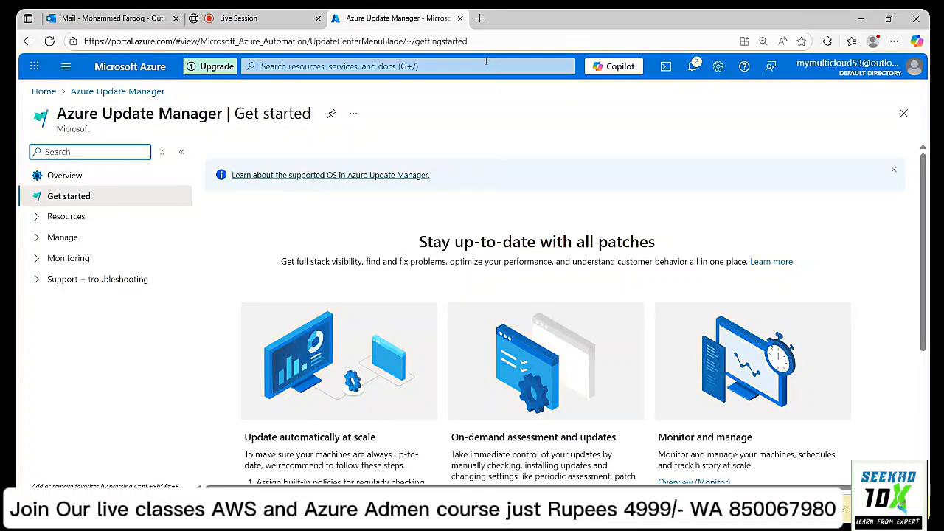
left_click(36, 218)
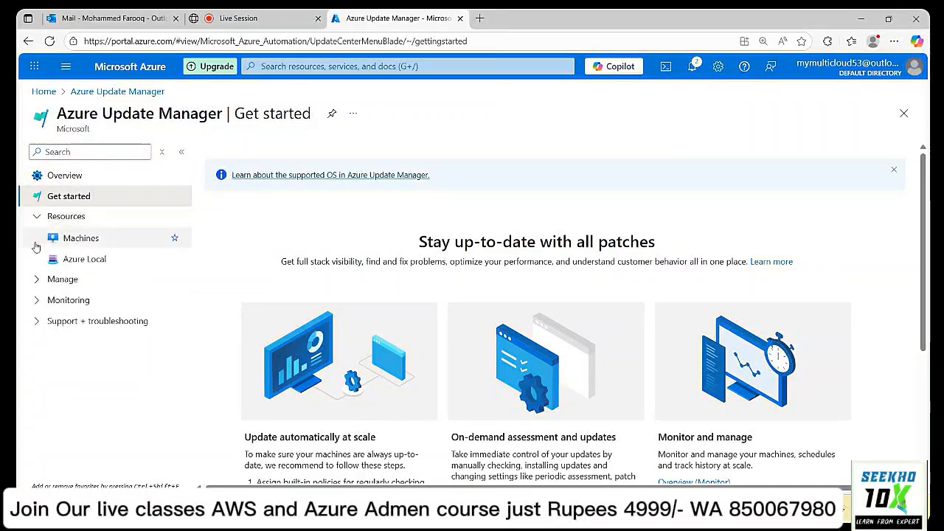
left_click(36, 283)
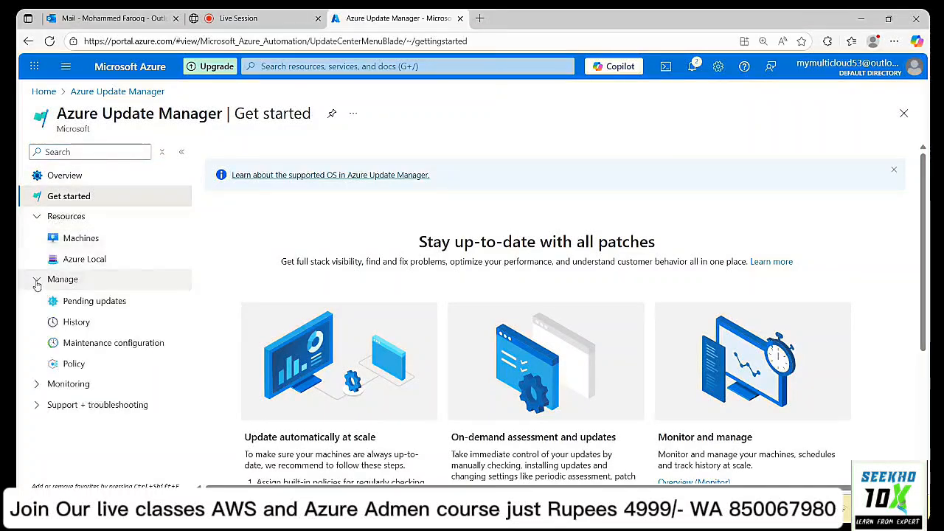
left_click(35, 384)
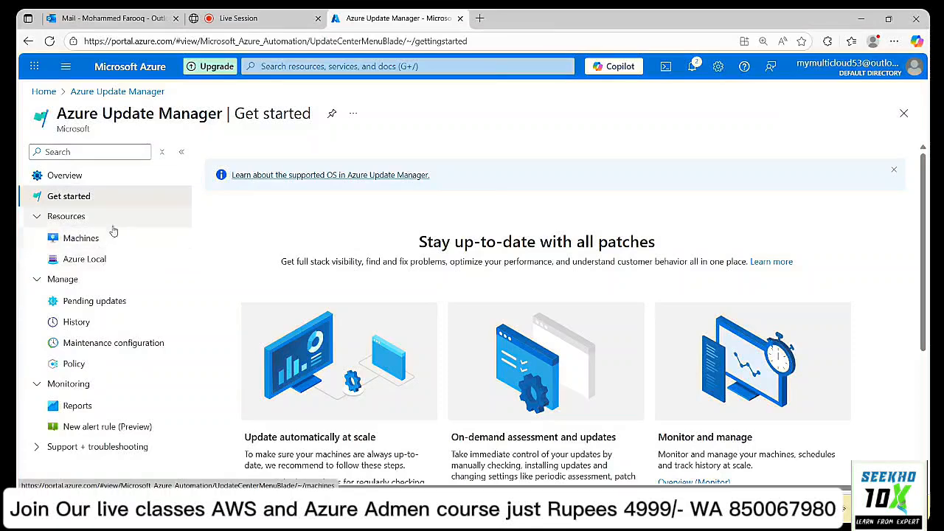
left_click(92, 239)
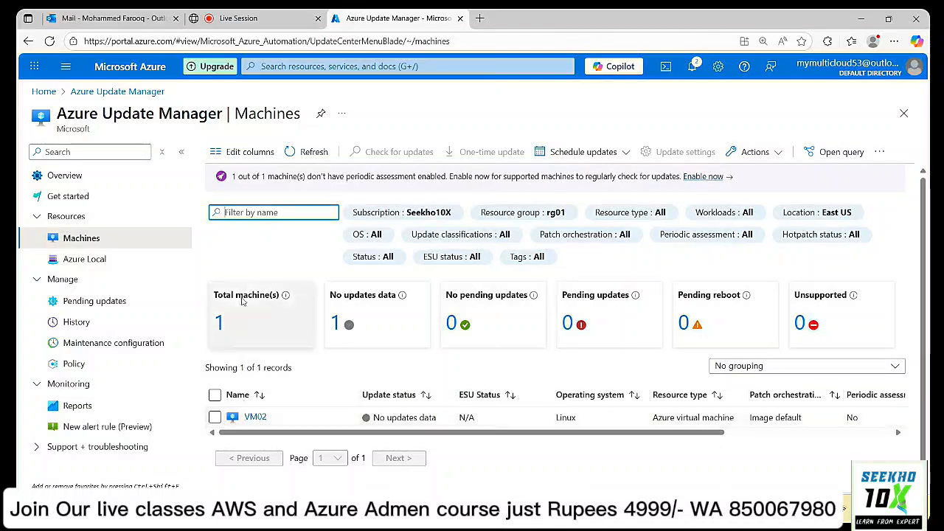
Look over Update Manager's Azure Local instances and the pending updates across machines.
left_click(85, 260)
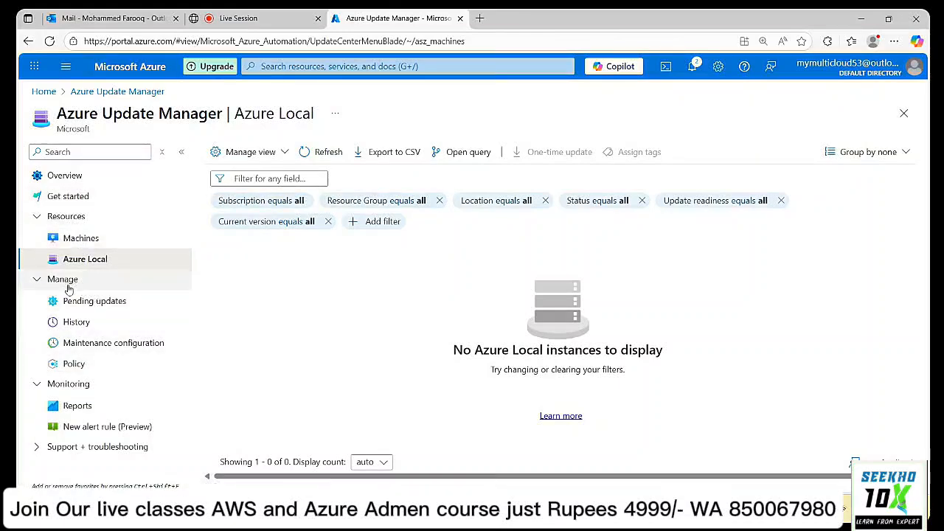
left_click(81, 306)
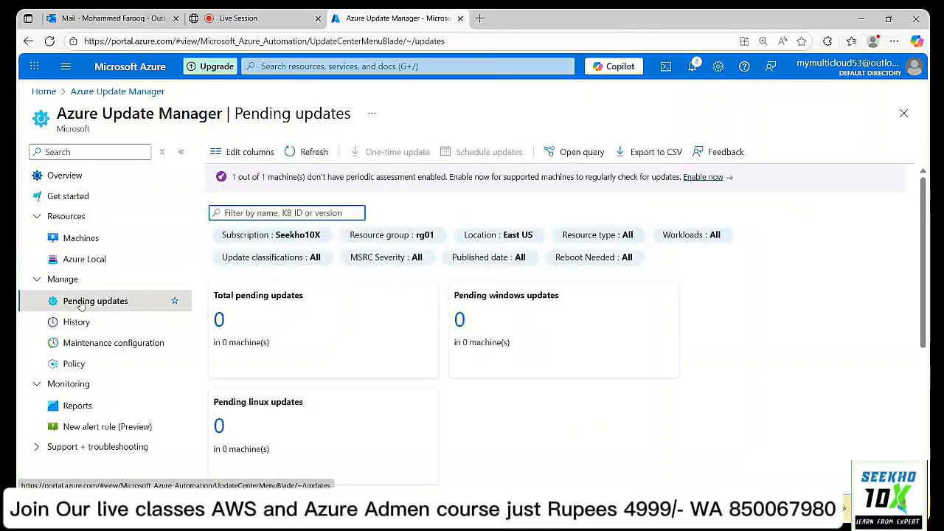
scroll(650, 256, "down", 1)
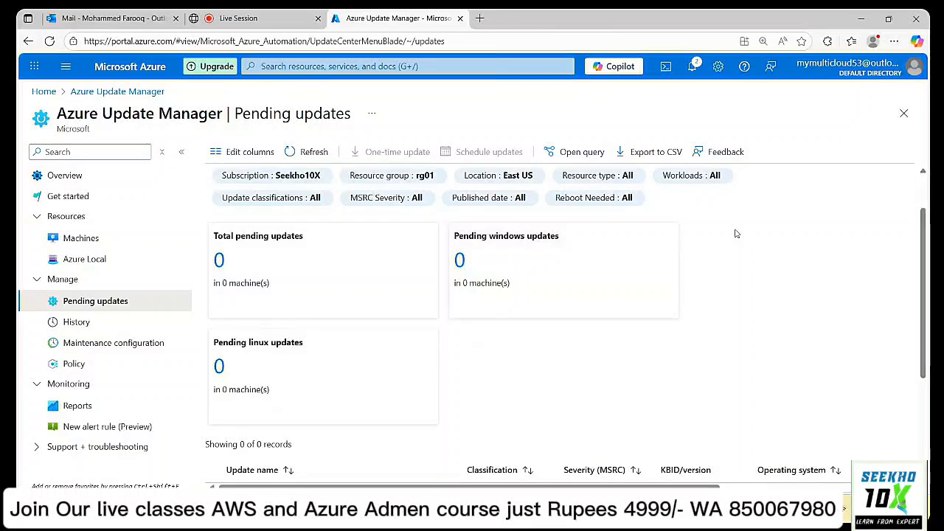
scroll(735, 233, "down", 1)
scroll(735, 234, "down", 2)
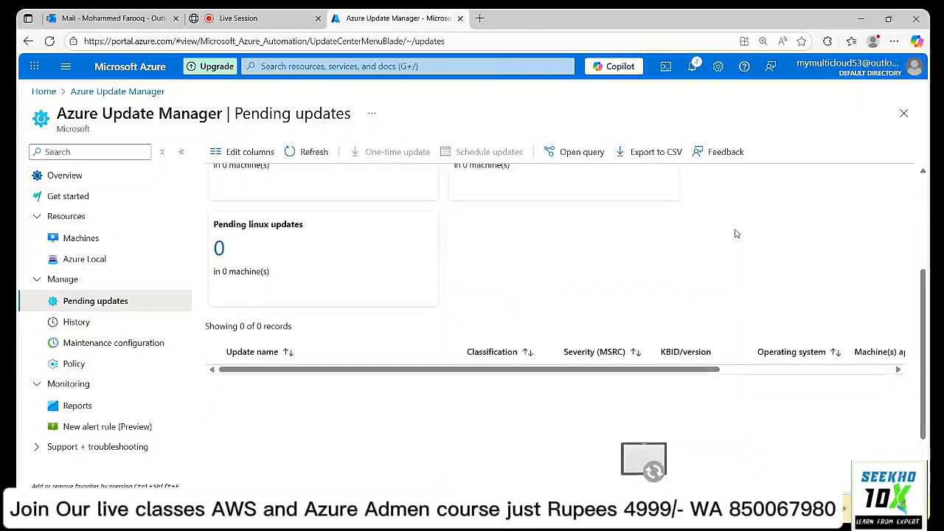
scroll(736, 234, "up", 4)
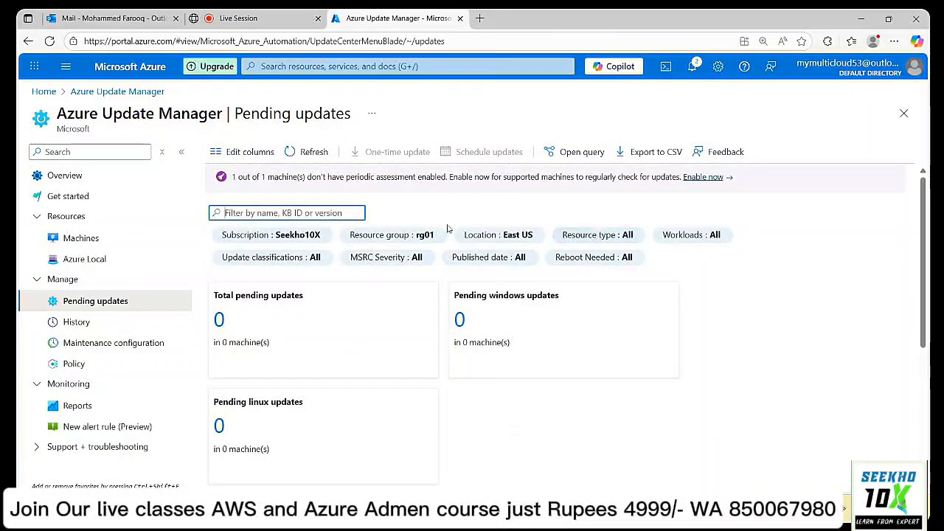
Check update history and maintenance configurations, then show the built-in Policy list with the Name column widened.
left_click(78, 328)
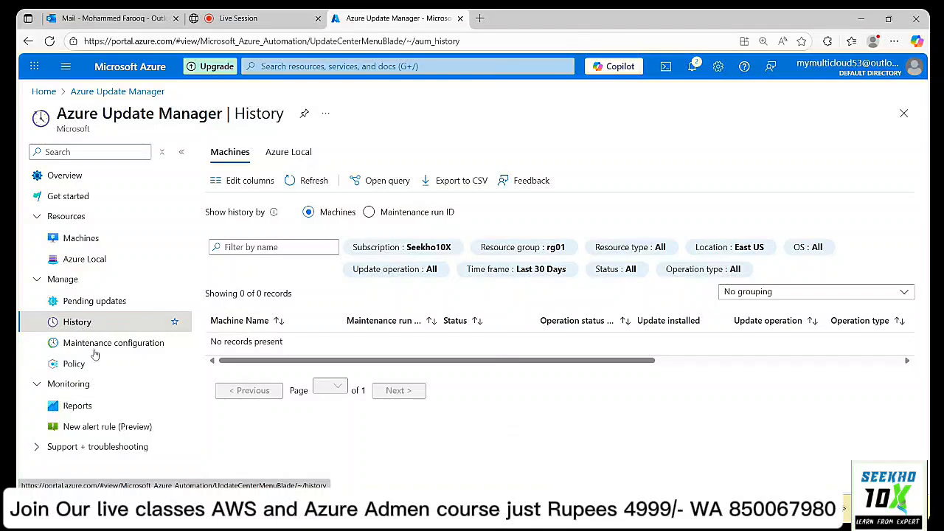
left_click(121, 348)
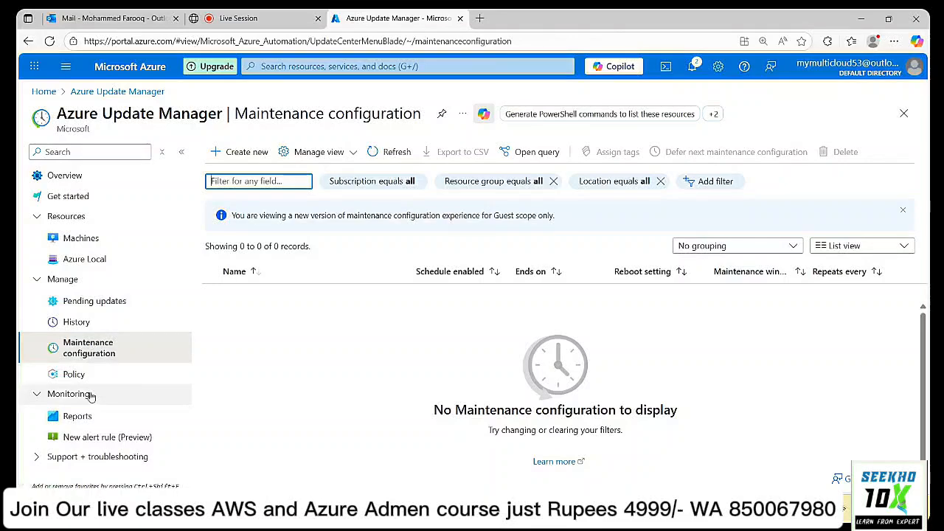
left_click(74, 375)
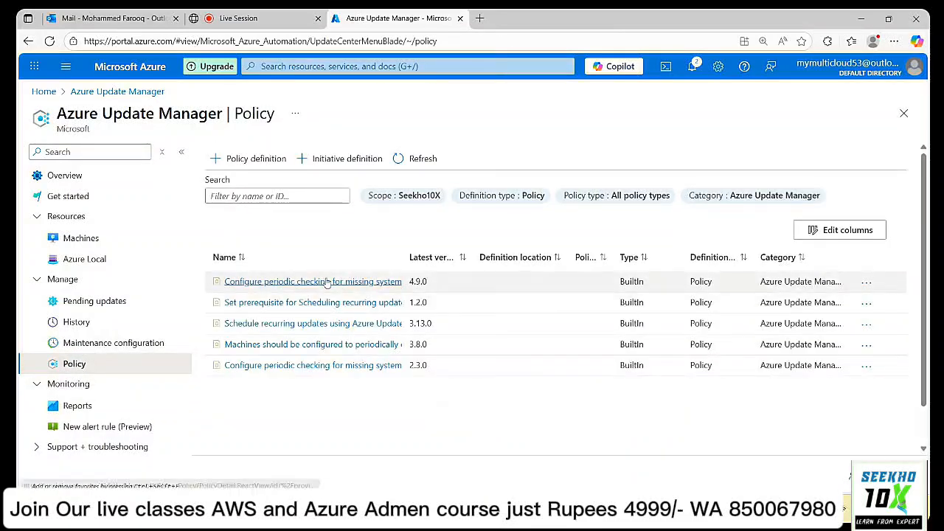
left_click_drag(399, 254, 639, 257)
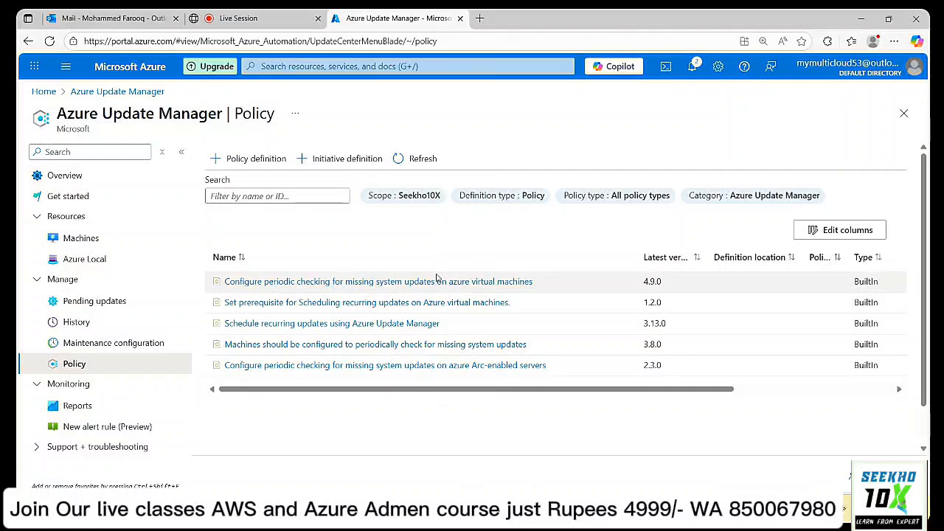
Open Virtual machines in a new tab from a 'vm' portal search and finish signing in there.
left_click(289, 66)
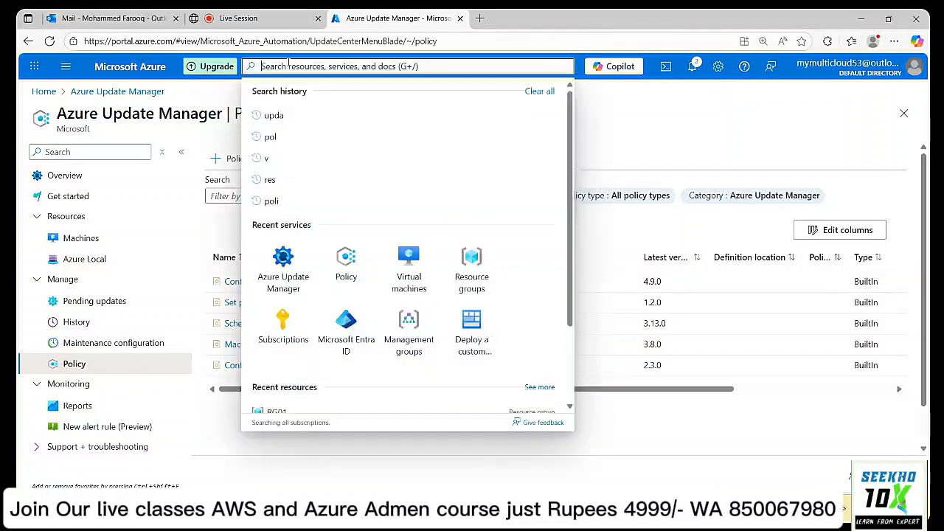
type("vm")
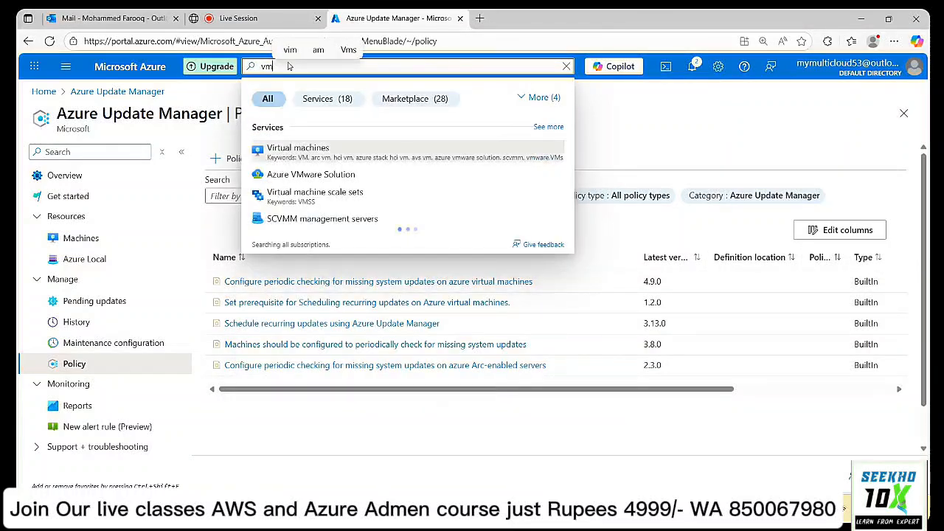
right_click(315, 157)
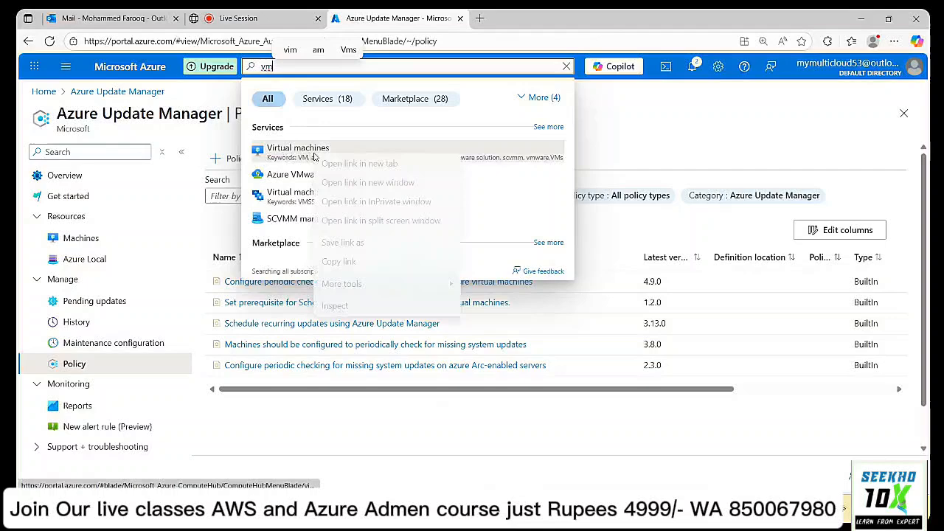
left_click(336, 163)
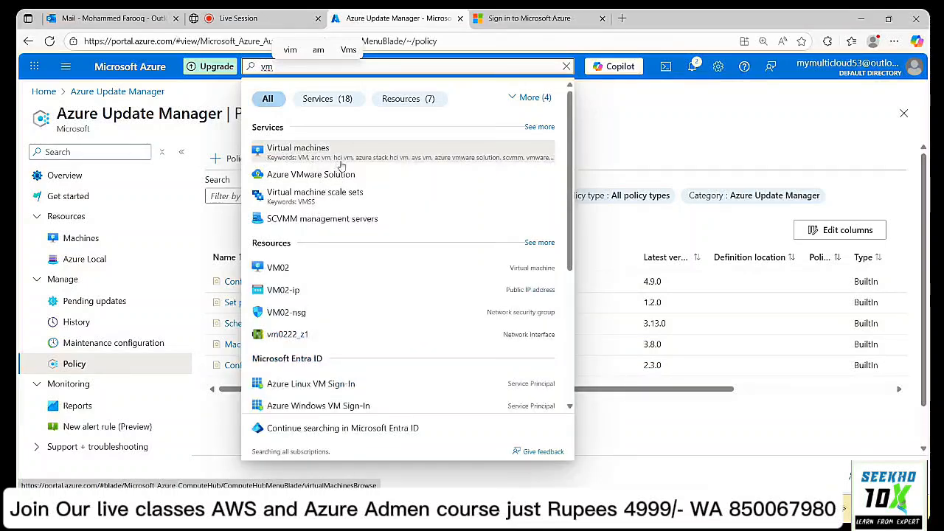
left_click(712, 113)
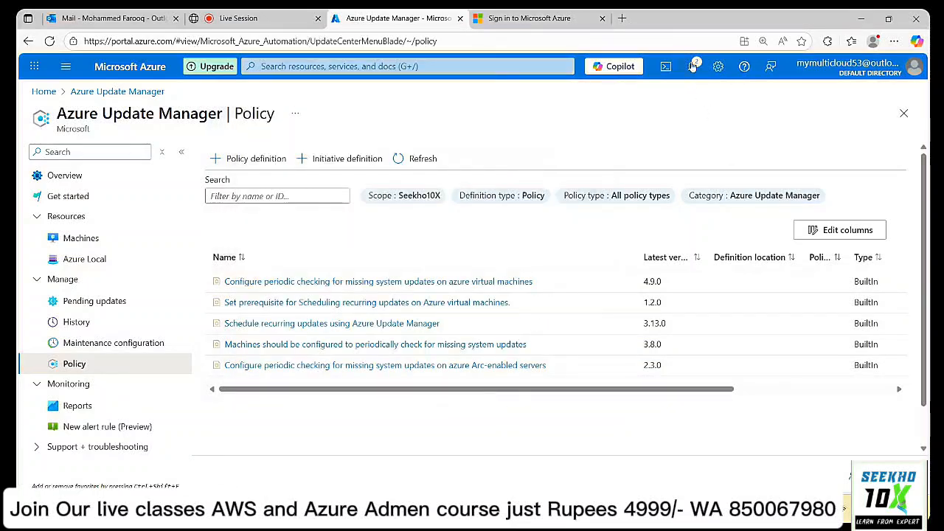
left_click(529, 18)
left_click(450, 219)
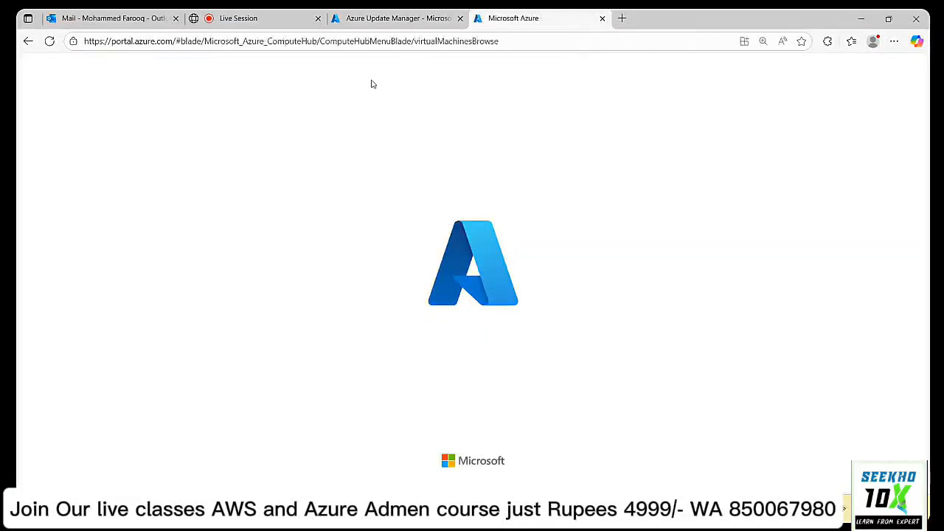
From Compute infrastructure's virtual machine list, select VM02 and open its Overview page.
left_click(395, 18)
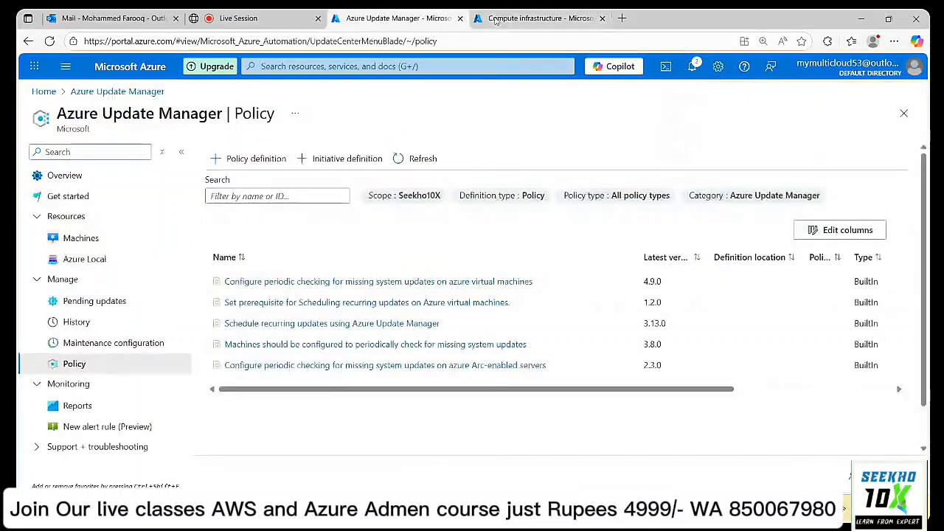
left_click(504, 18)
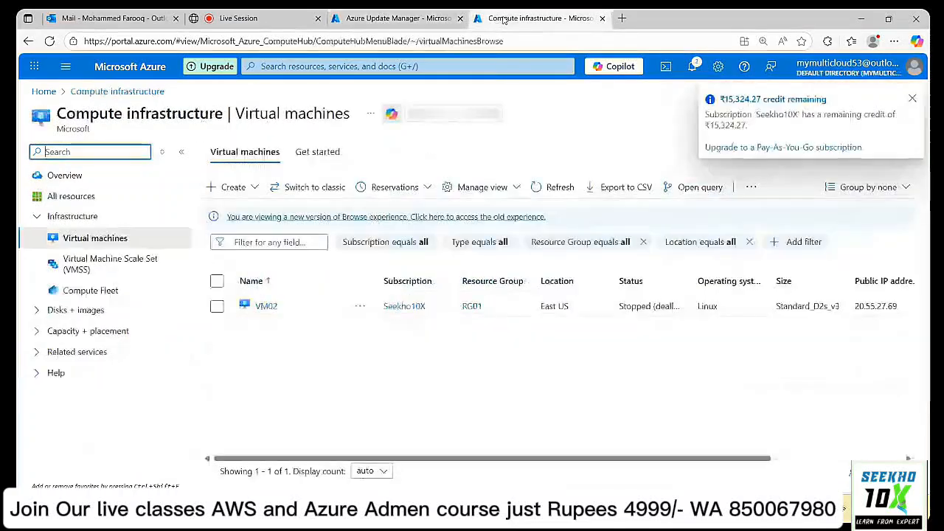
left_click(914, 97)
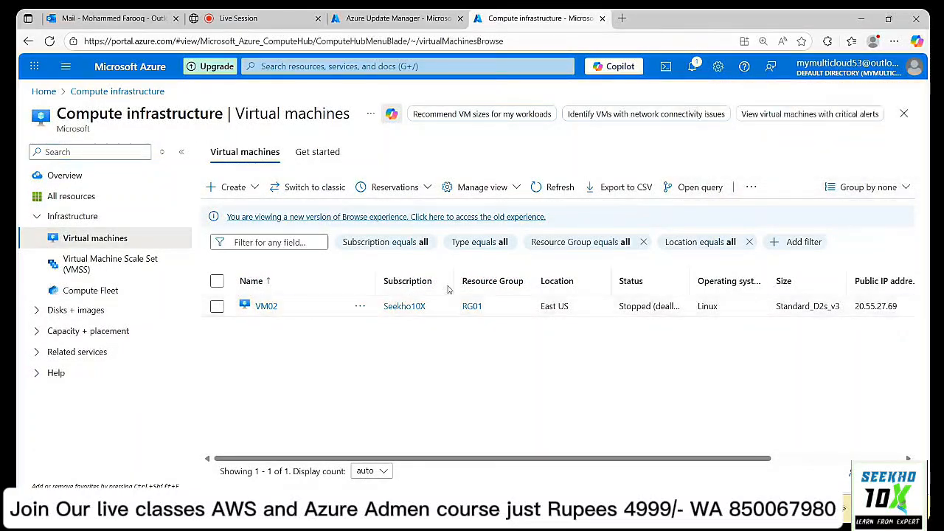
left_click(217, 306)
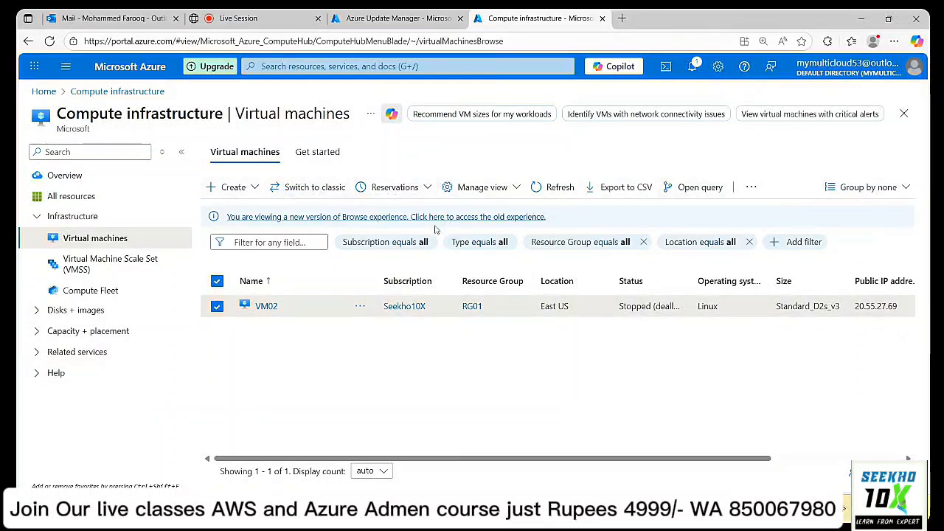
left_click(268, 306)
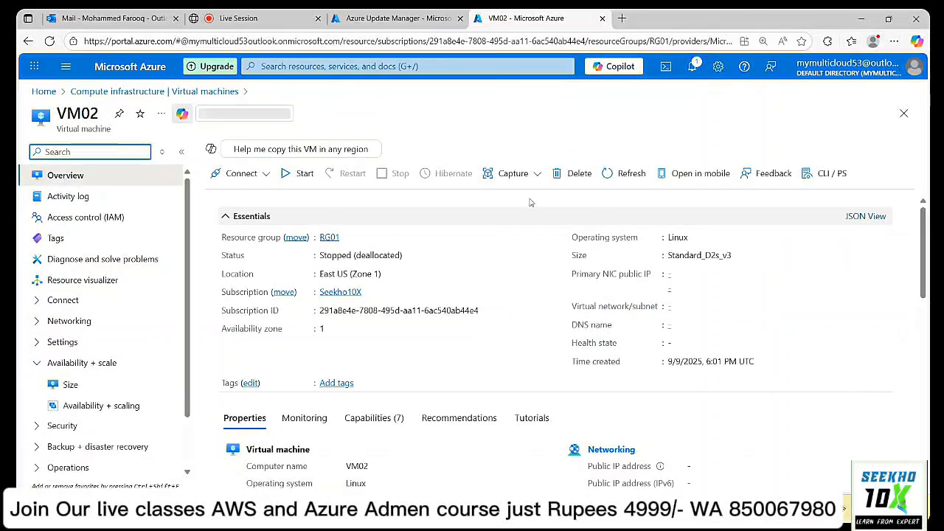
Start VM02, then refresh the virtual machines list to confirm it shows Running.
left_click(302, 174)
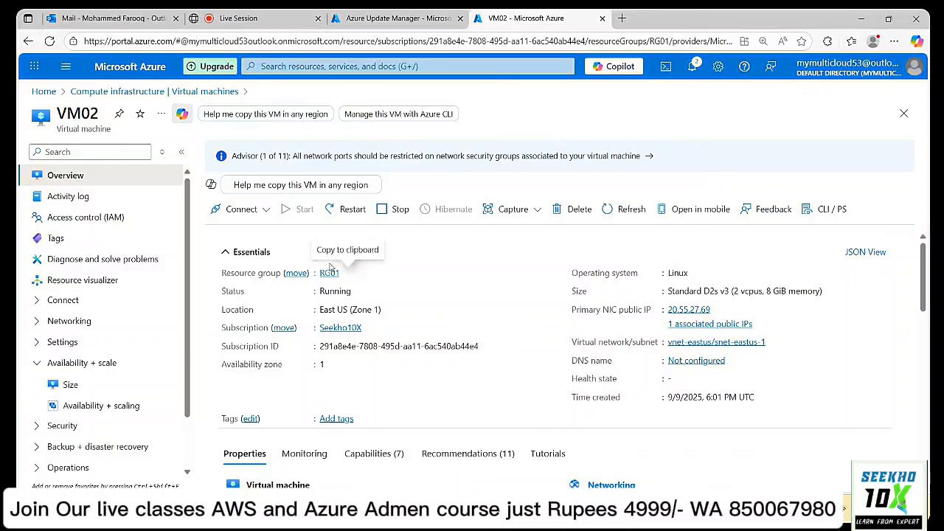
left_click(611, 41)
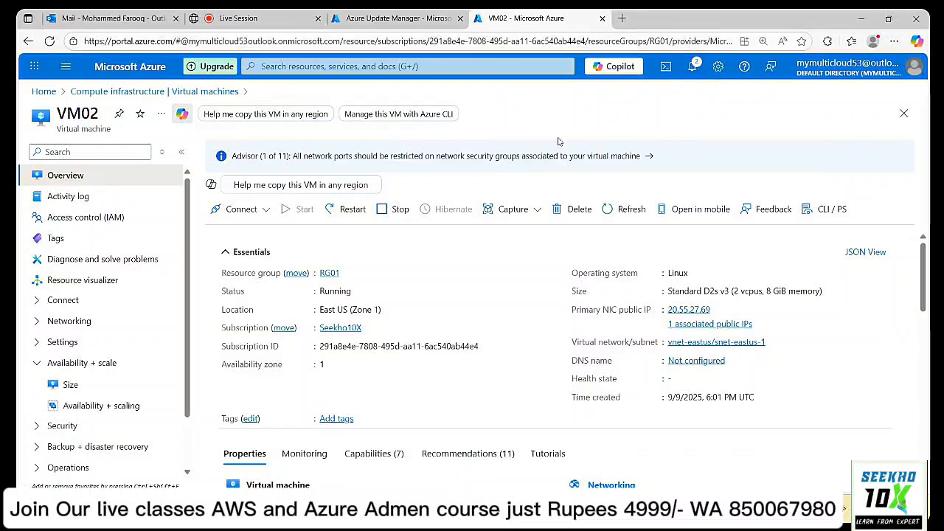
left_click(138, 92)
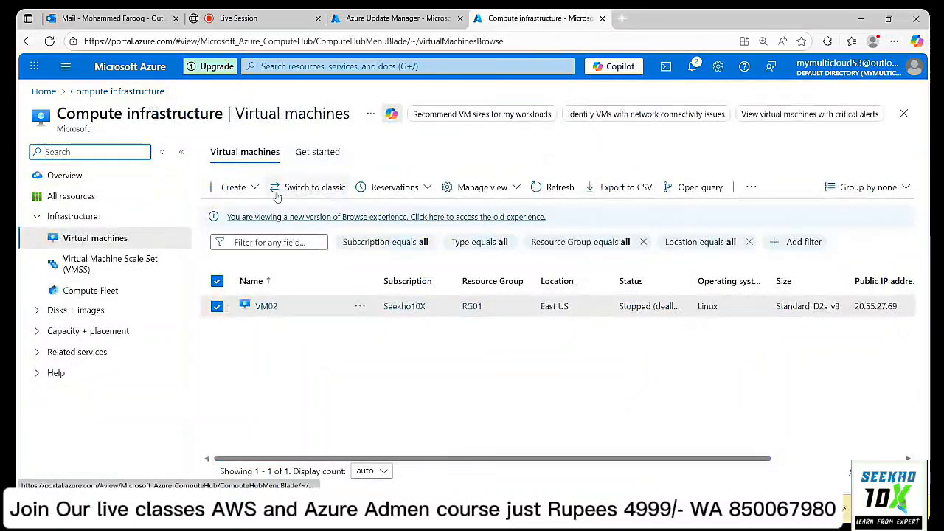
left_click(556, 186)
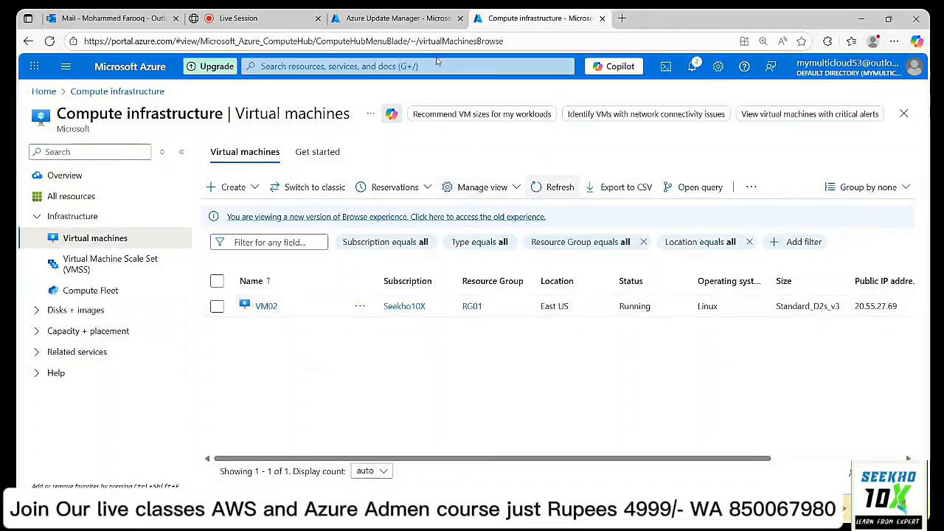
left_click(408, 16)
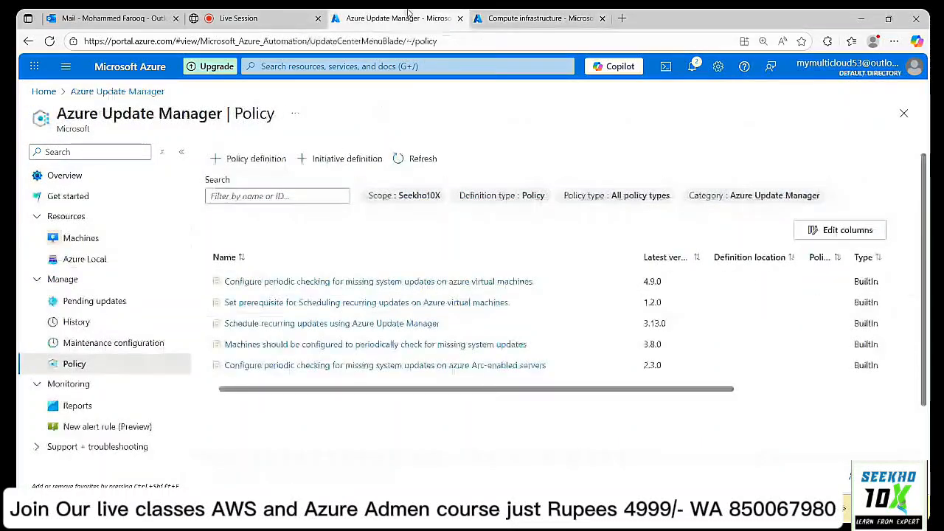
Review VM02's Updates page under Operations, showing periodic assessment off and no data, then view its Policies.
left_click(550, 16)
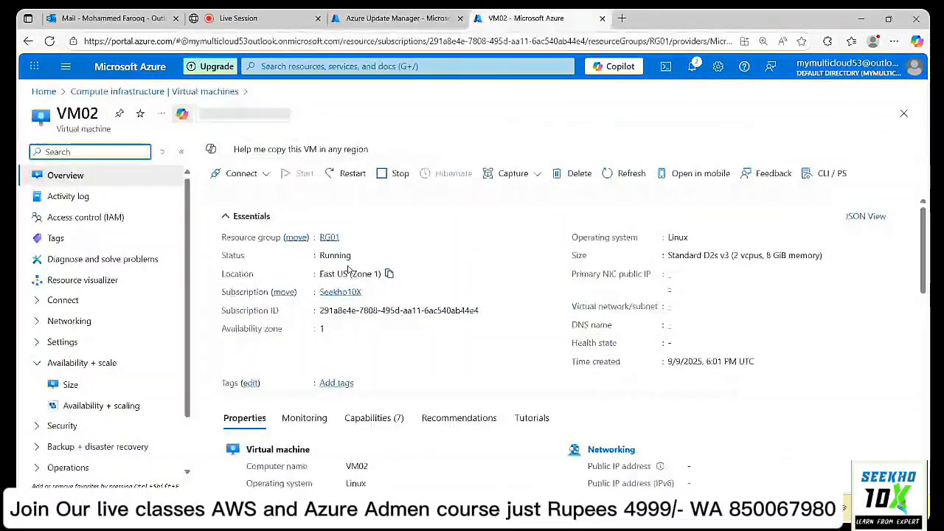
scroll(80, 337, "down", 1)
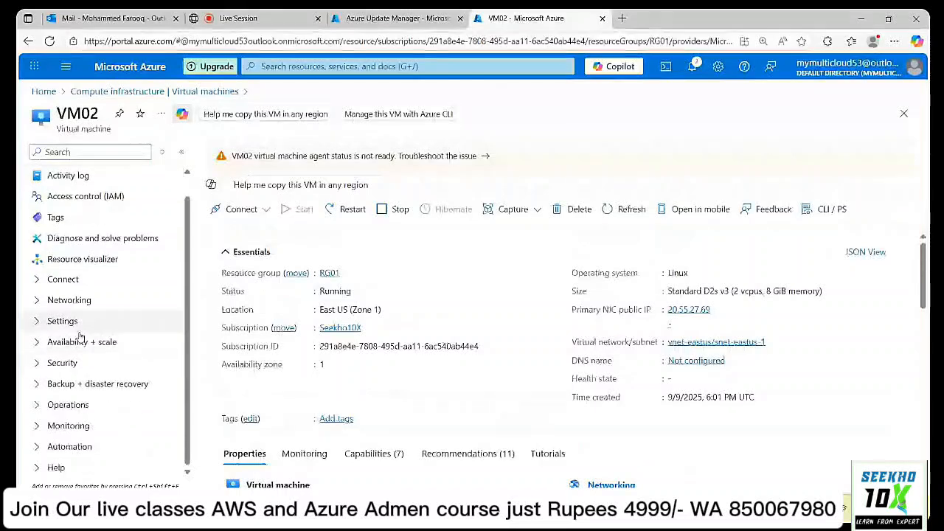
left_click(73, 404)
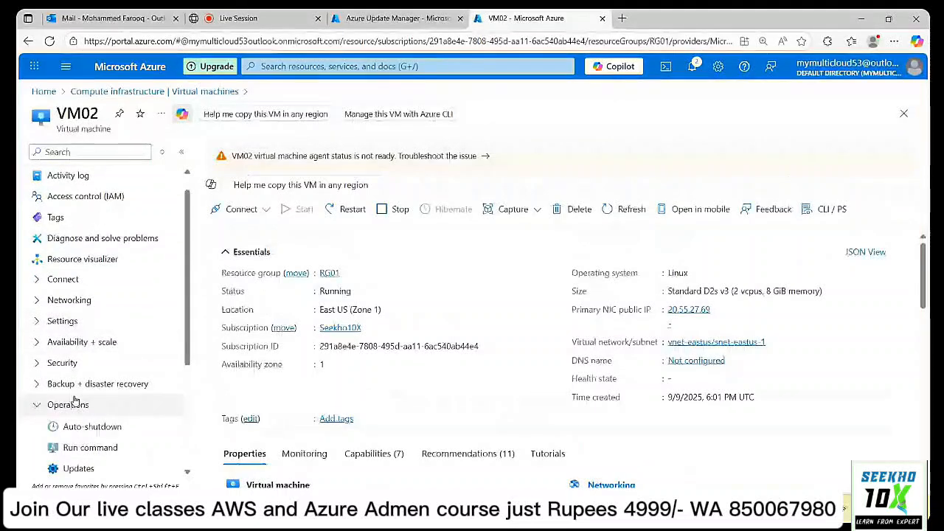
scroll(124, 319, "down", 3)
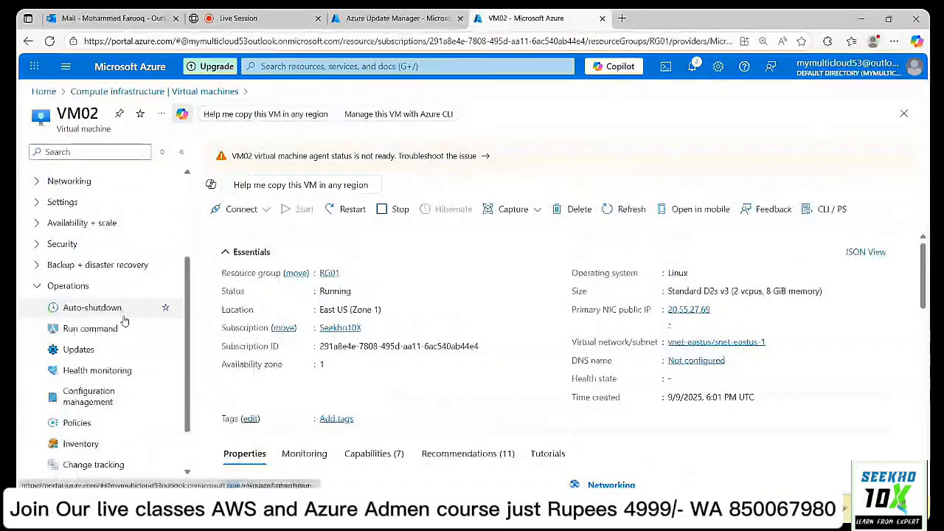
left_click(82, 357)
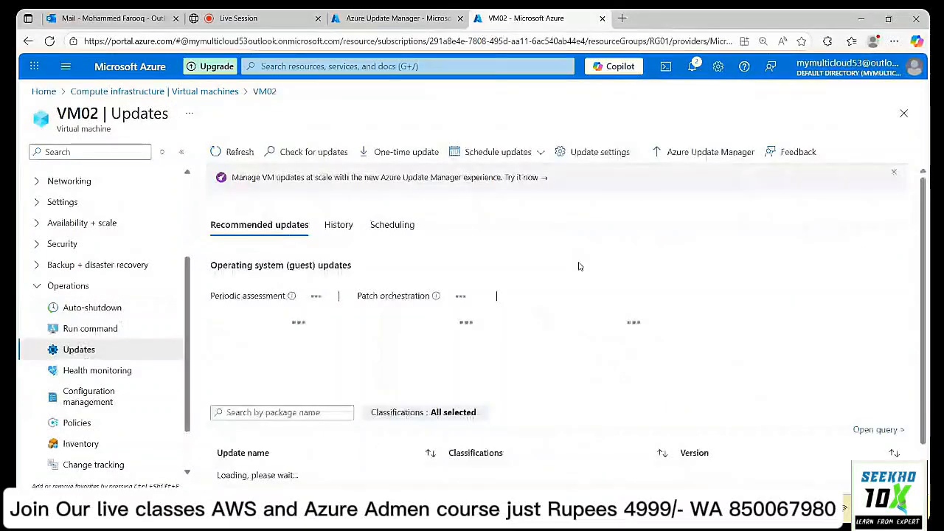
scroll(710, 271, "down", 1)
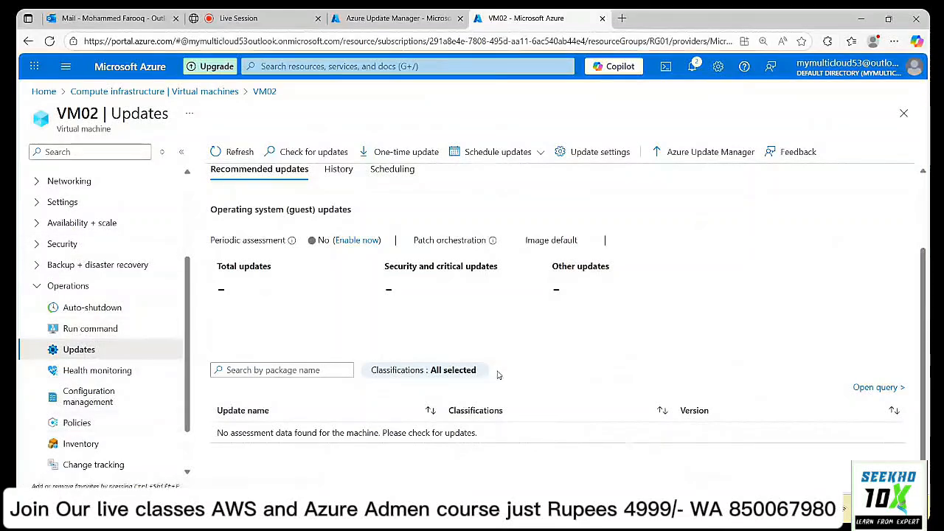
left_click(78, 423)
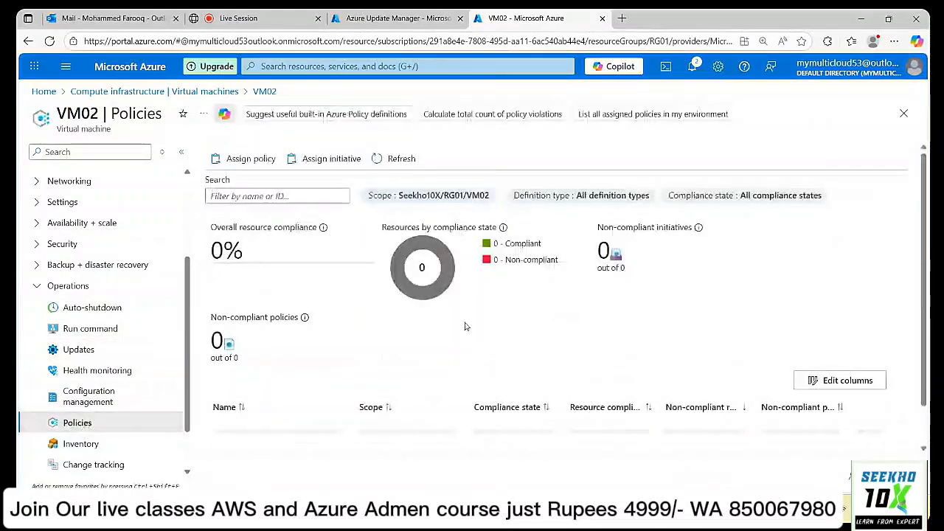
Scroll VM02's compliance view of 15 non-compliant policies in two assignments, then return to the Update Manager tab.
scroll(465, 327, "down", 1)
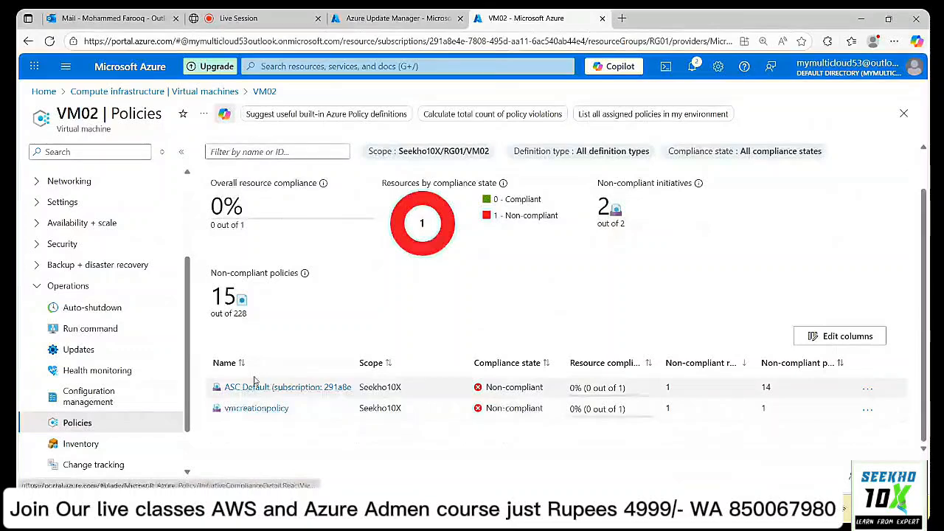
scroll(114, 415, "up", 2)
scroll(118, 352, "up", 1)
scroll(118, 353, "down", 2)
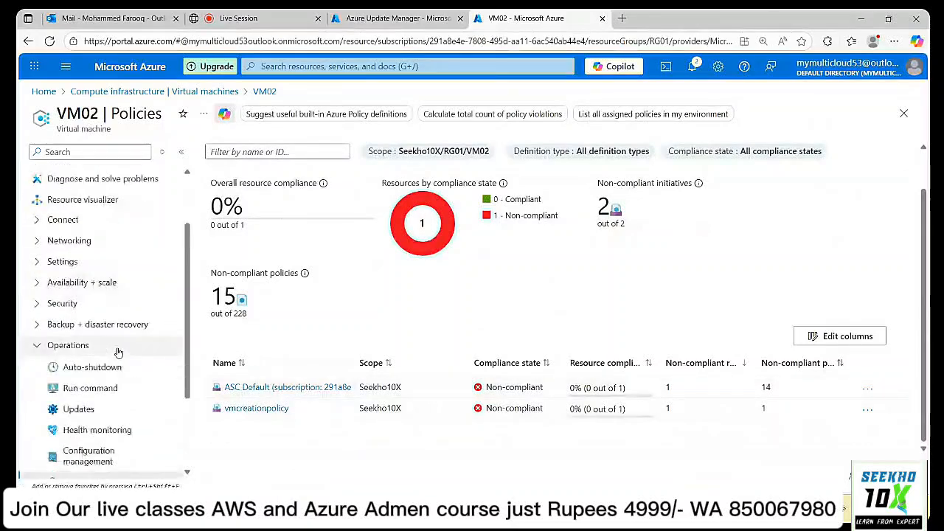
scroll(118, 352, "up", 2)
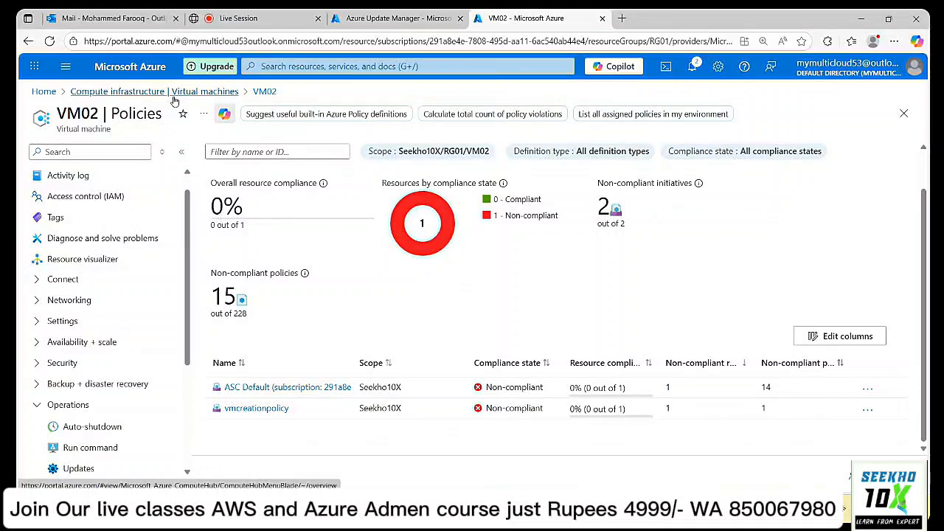
left_click(373, 22)
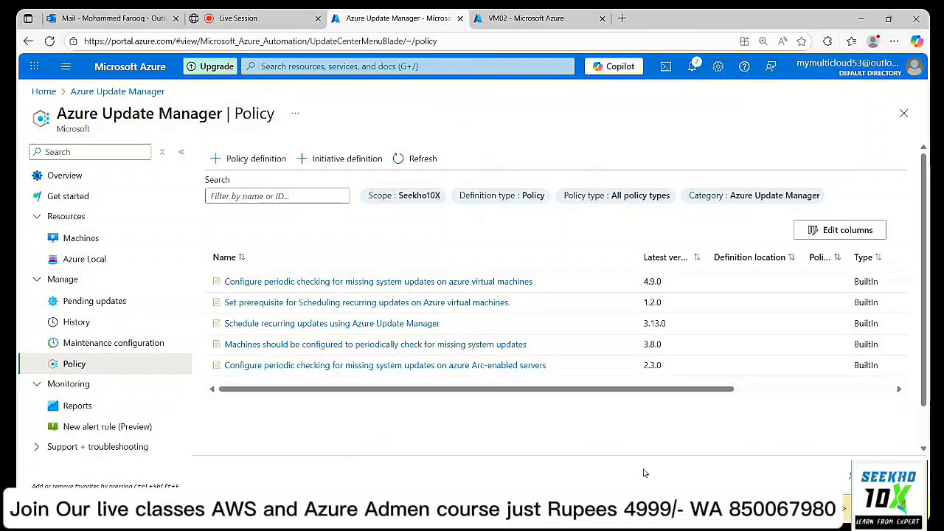
Scroll through the Update Compliance Report under Monitoring > Reports.
left_click(76, 407)
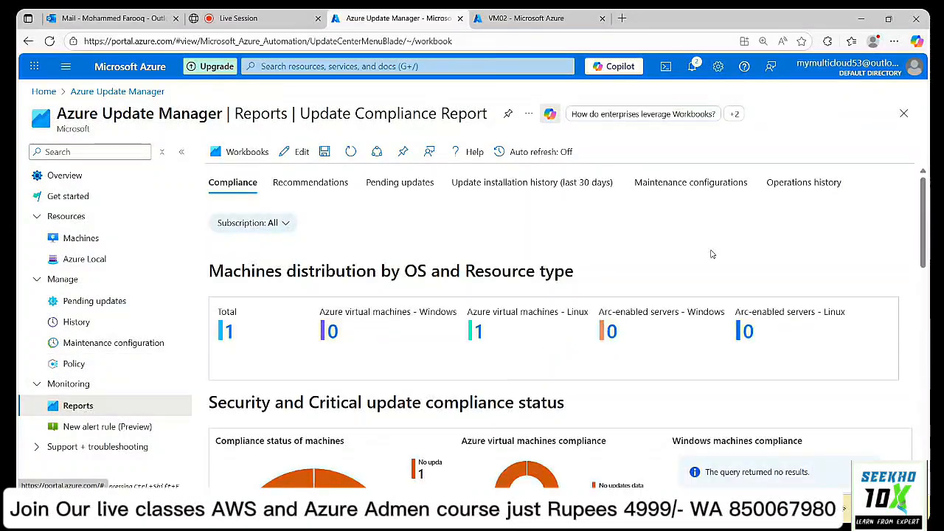
scroll(713, 253, "down", 5)
scroll(817, 264, "down", 1)
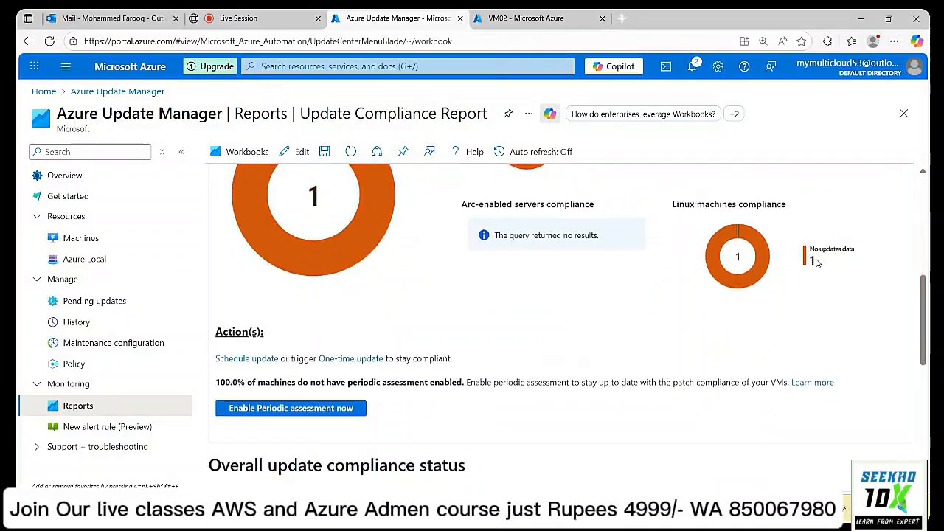
scroll(817, 263, "up", 3)
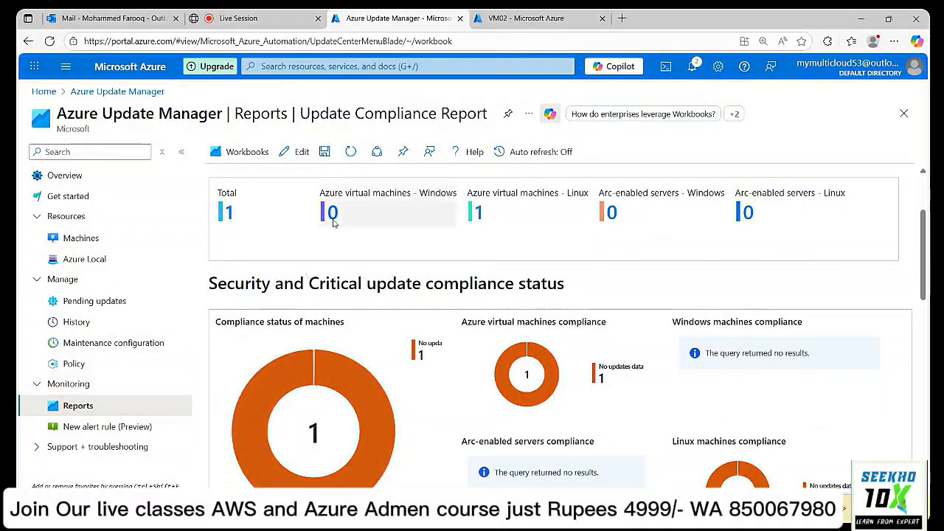
Bring up the New alert rule (Preview) form and collapse the Monitoring menu group.
left_click(90, 428)
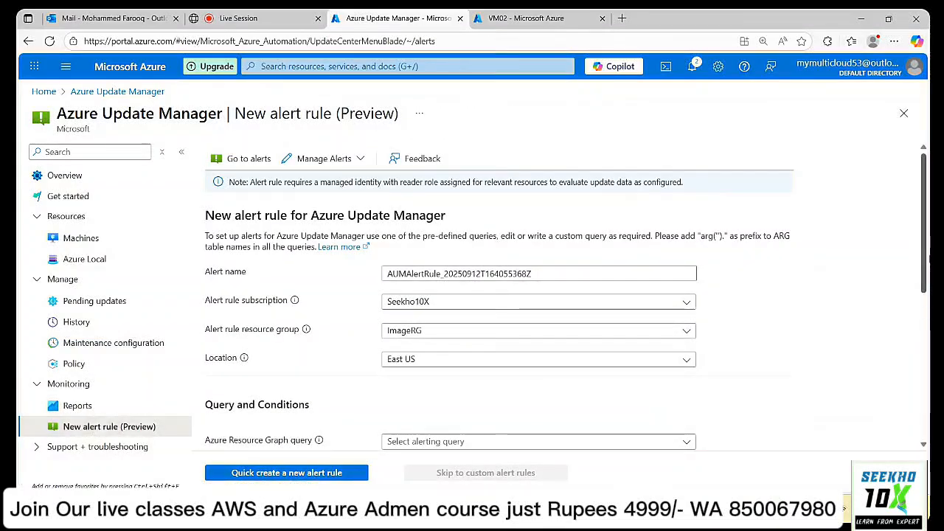
scroll(498, 295, "down", 2)
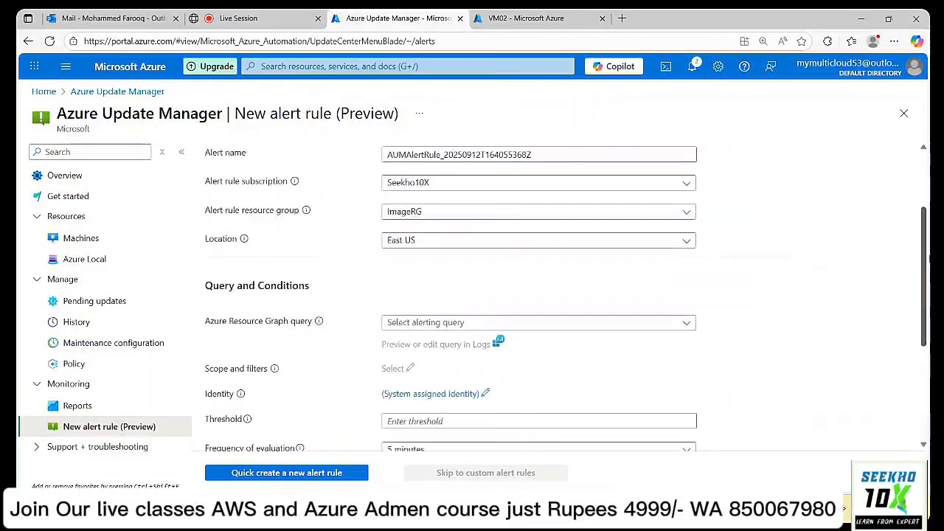
scroll(499, 295, "down", 3)
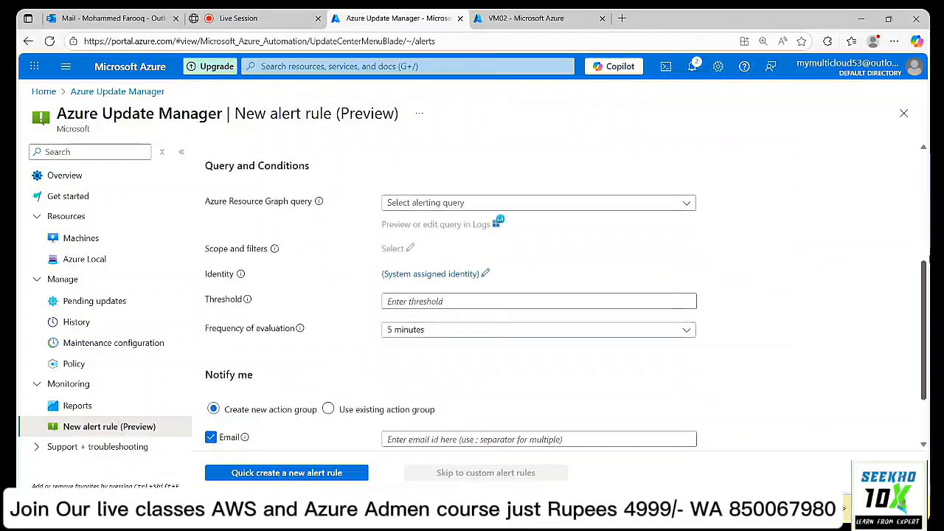
left_click(107, 428)
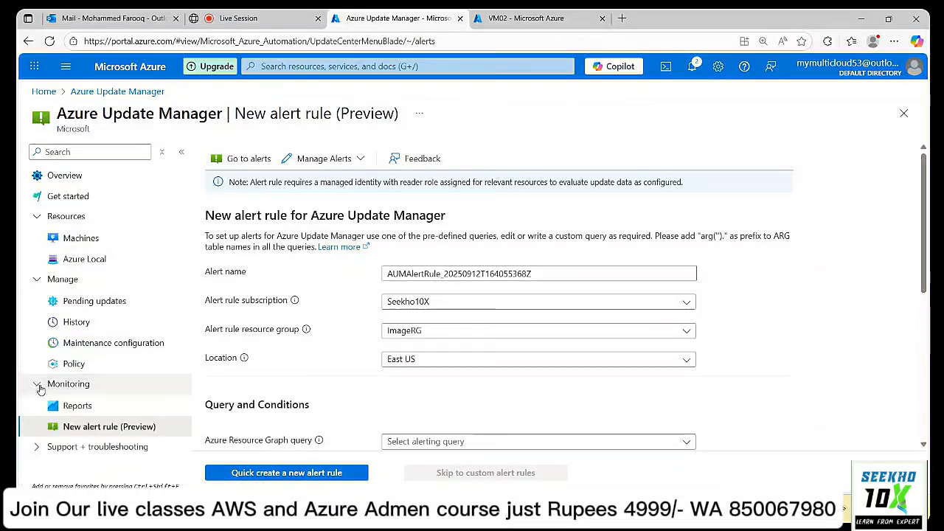
left_click(39, 385)
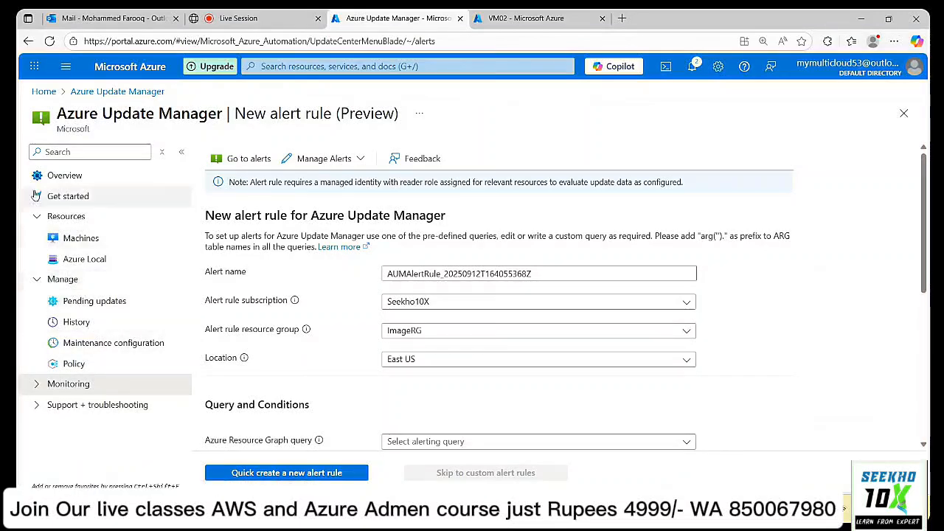
Go to Update Manager's Get started page and collapse the Manage and Resources menu groups.
left_click(68, 195)
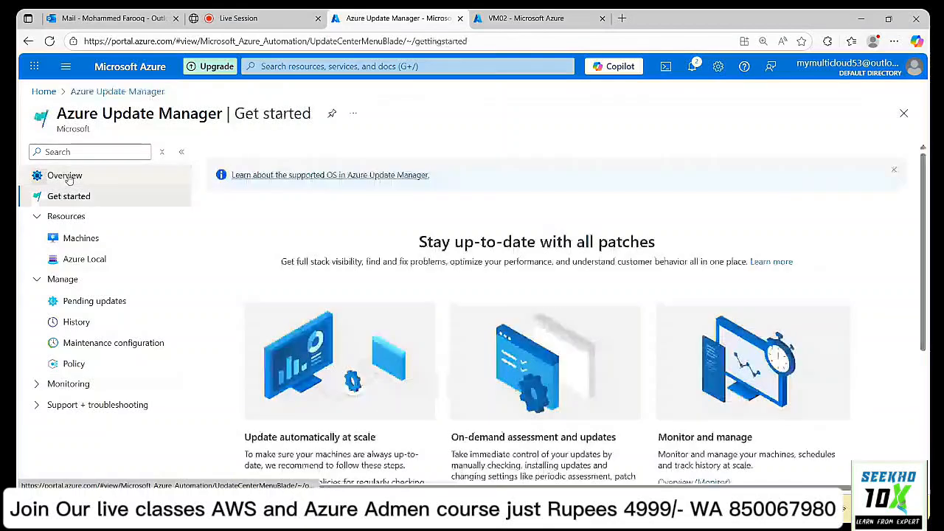
left_click(37, 280)
left_click(37, 217)
left_click(37, 221)
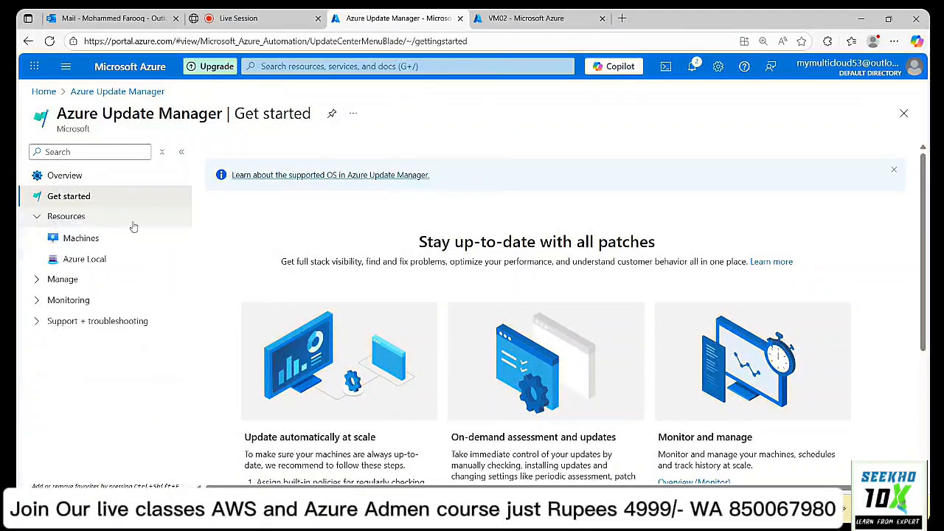
left_click(40, 220)
scroll(546, 310, "down", 2)
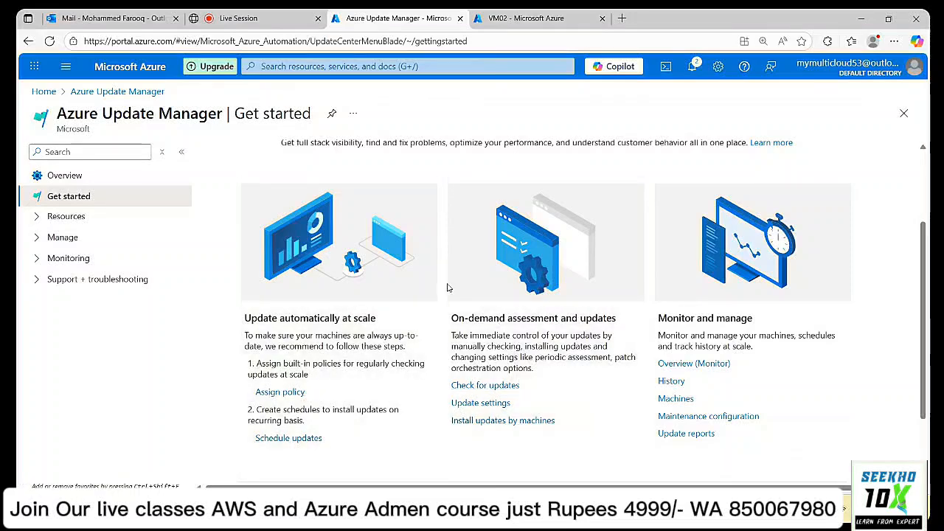
Browse the policy definitions available to assign with a widened Name column, then re-expand Resources and Manage.
left_click(281, 393)
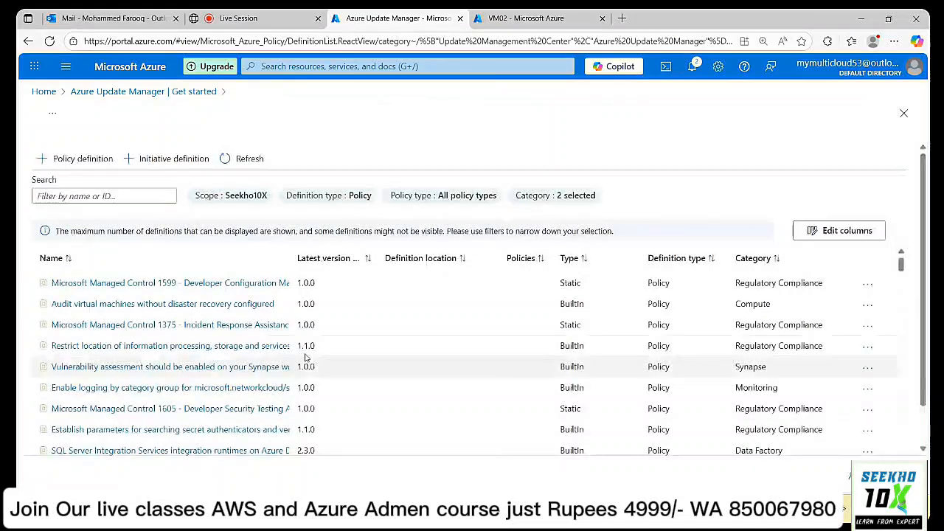
left_click_drag(309, 247, 459, 248)
scroll(463, 310, "down", 1)
scroll(462, 310, "down", 10)
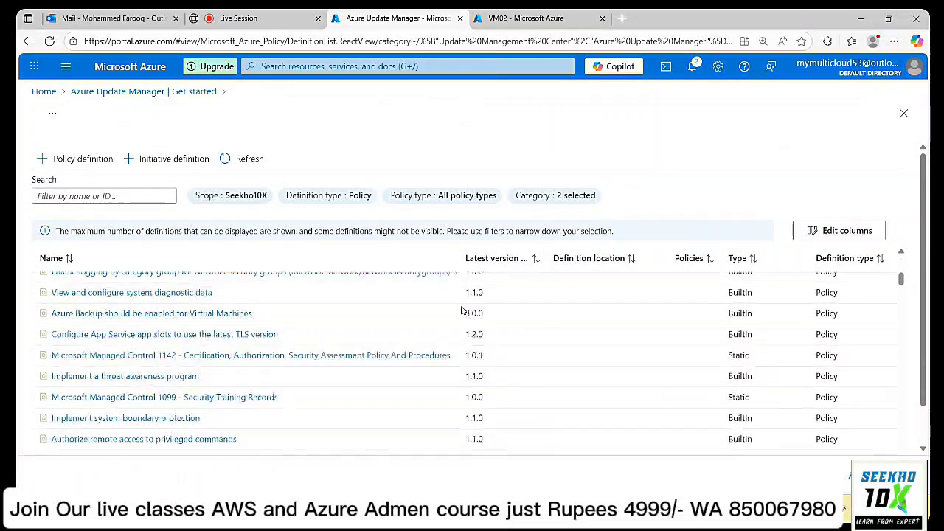
scroll(463, 310, "down", 15)
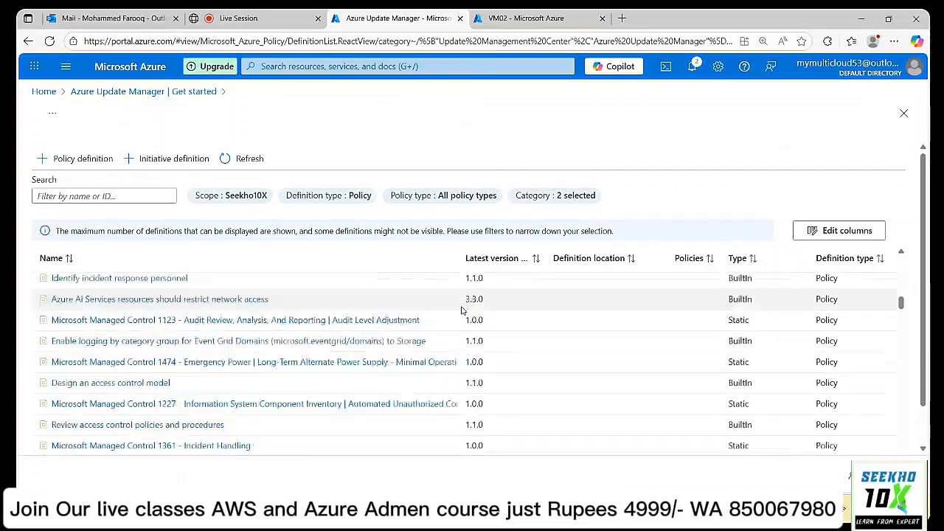
scroll(462, 310, "down", 7)
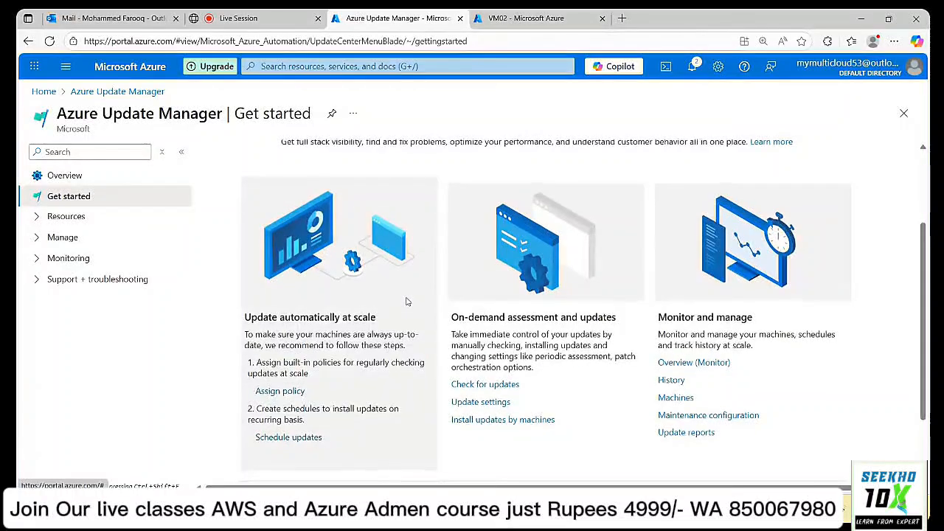
scroll(407, 301, "down", 2)
scroll(406, 301, "up", 3)
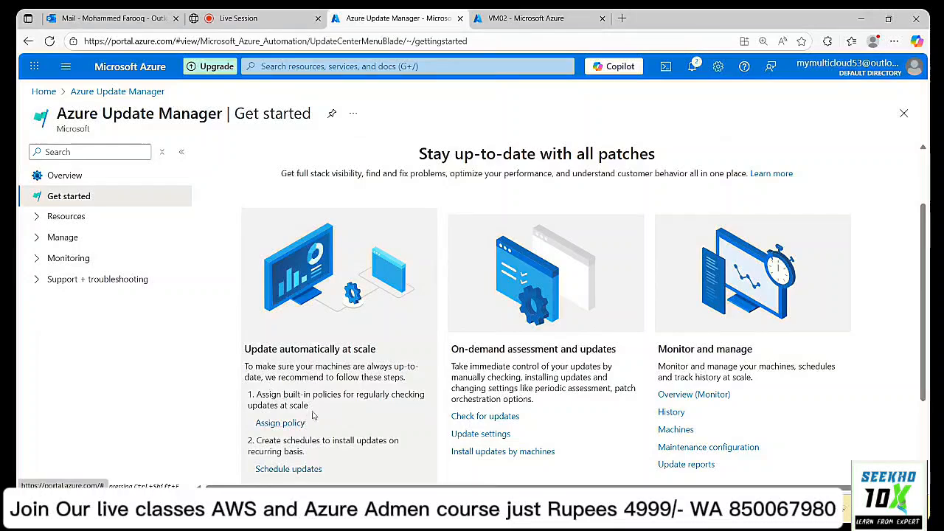
left_click(36, 216)
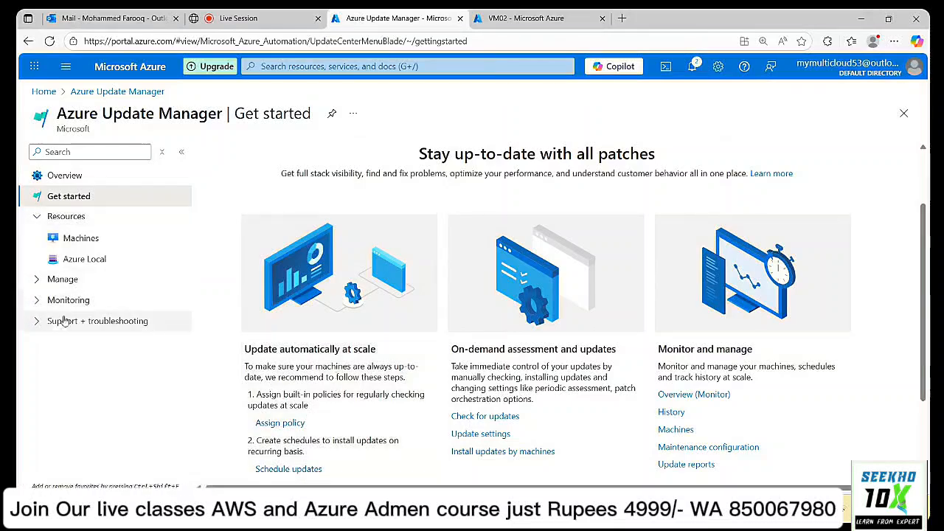
left_click(34, 280)
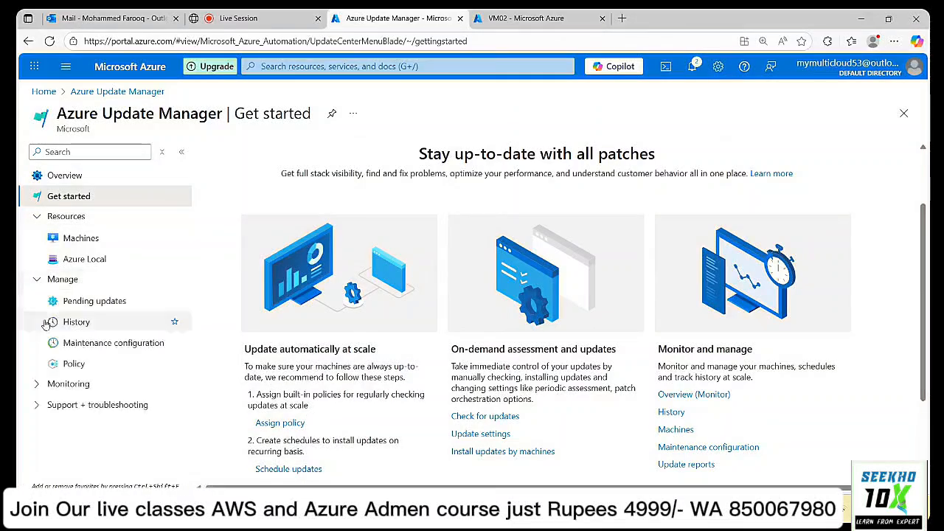
left_click(70, 364)
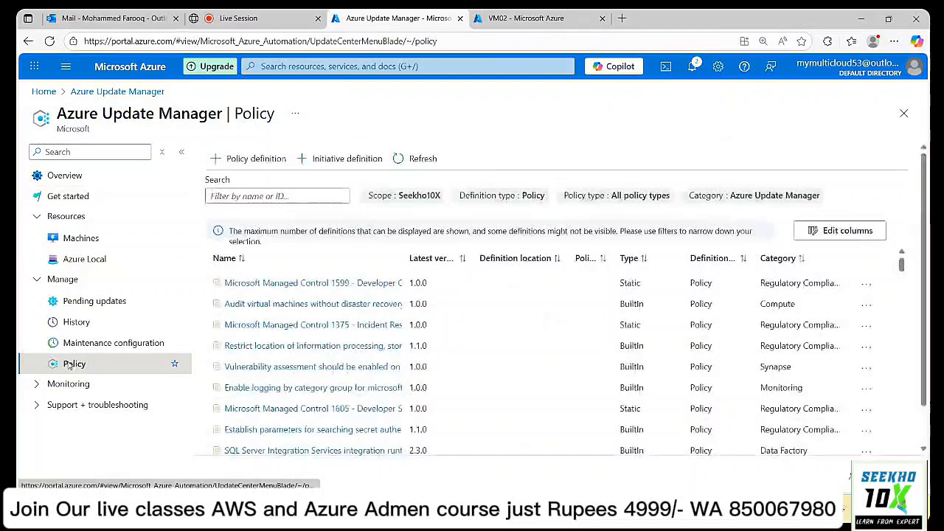
scroll(376, 332, "down", 5)
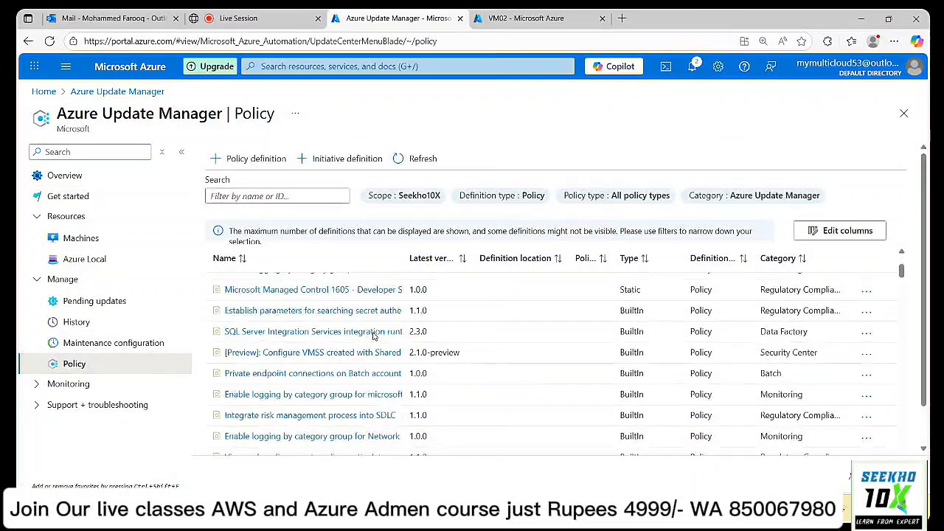
scroll(373, 337, "up", 5)
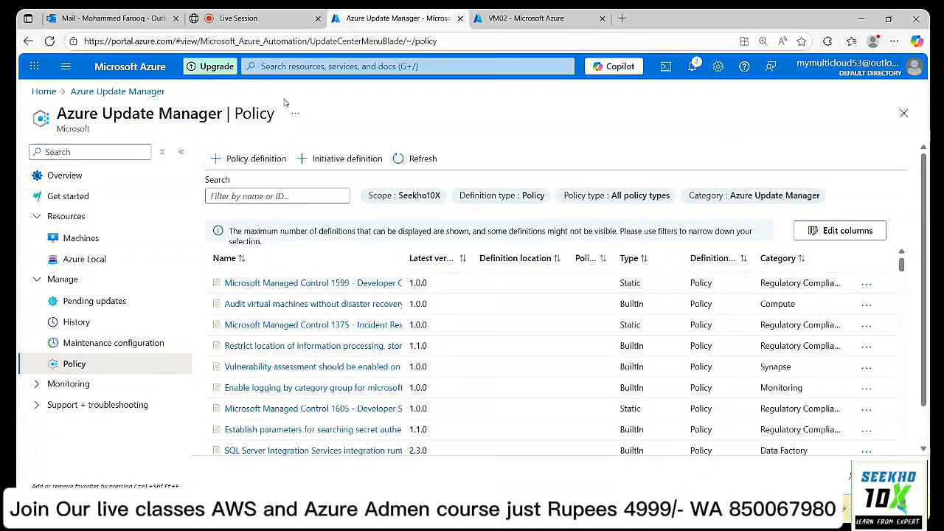
left_click(43, 92)
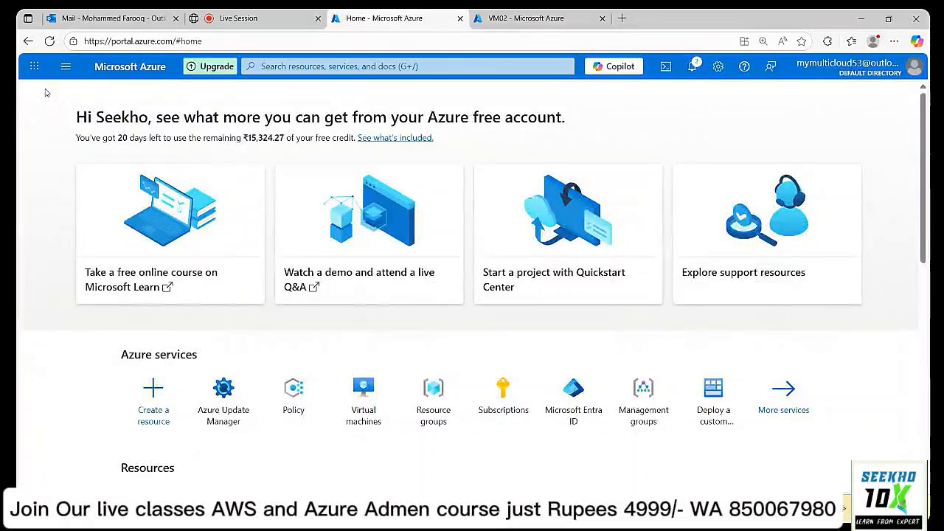
left_click(243, 407)
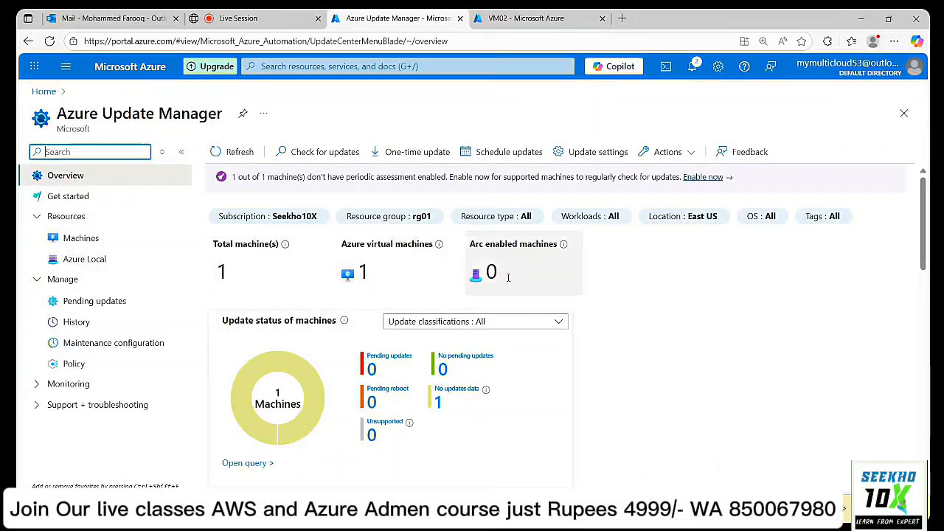
scroll(351, 317, "down", 3)
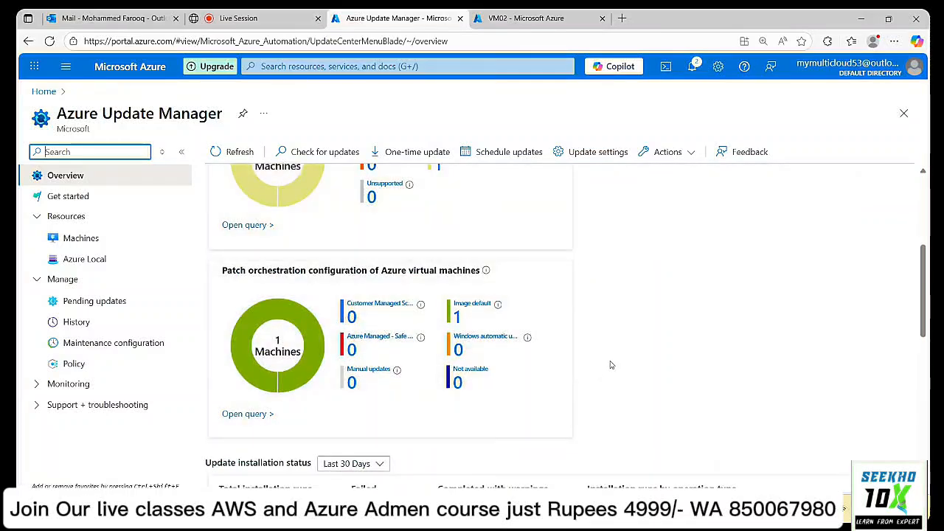
scroll(611, 364, "up", 3)
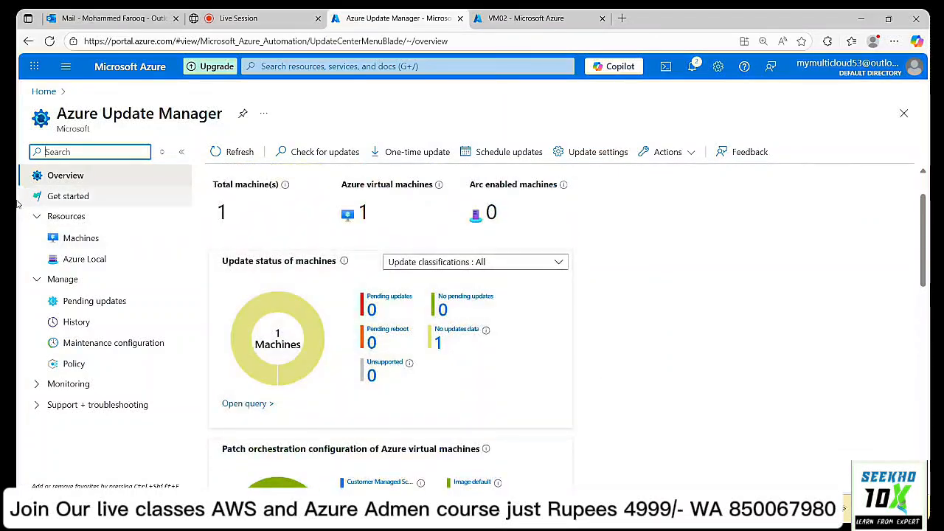
left_click(65, 196)
scroll(500, 300, "down", 3)
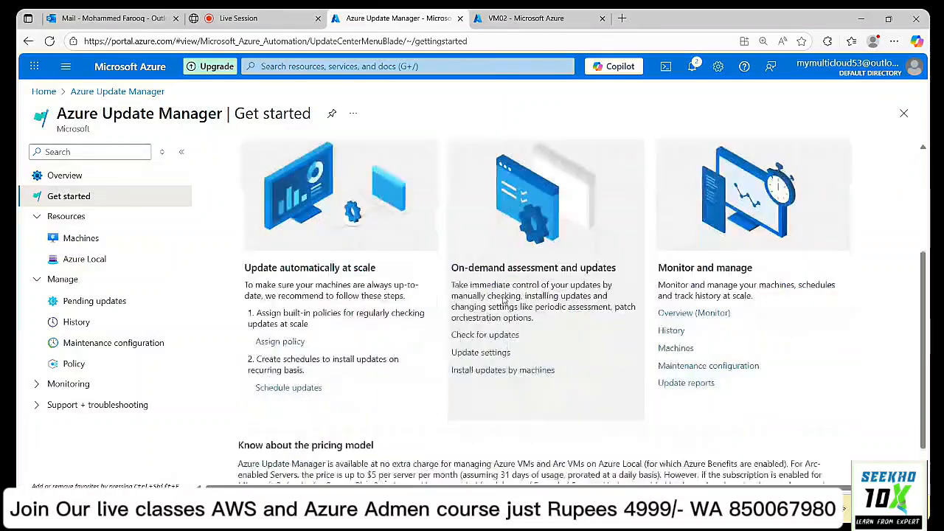
Open the Seekho10X policy definitions list, widen the Name column, and browse the definitions.
left_click(279, 333)
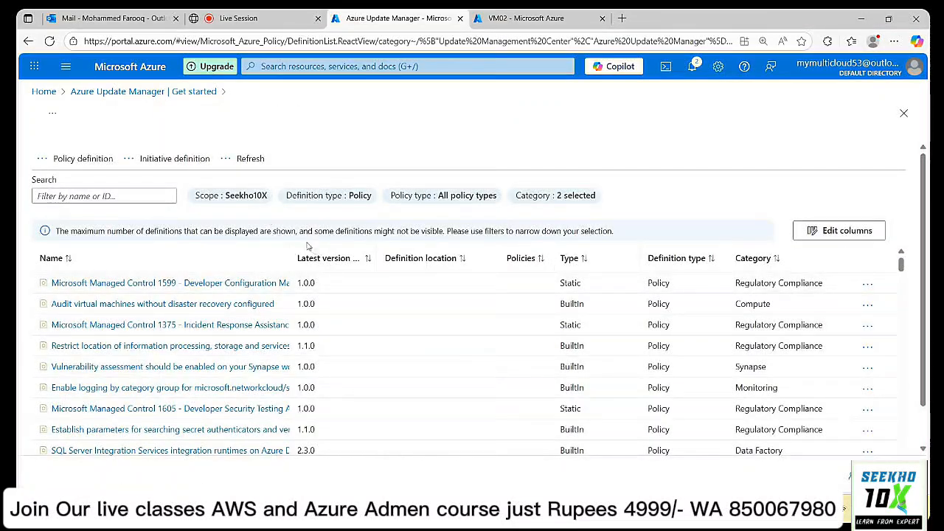
left_click_drag(291, 254, 577, 249)
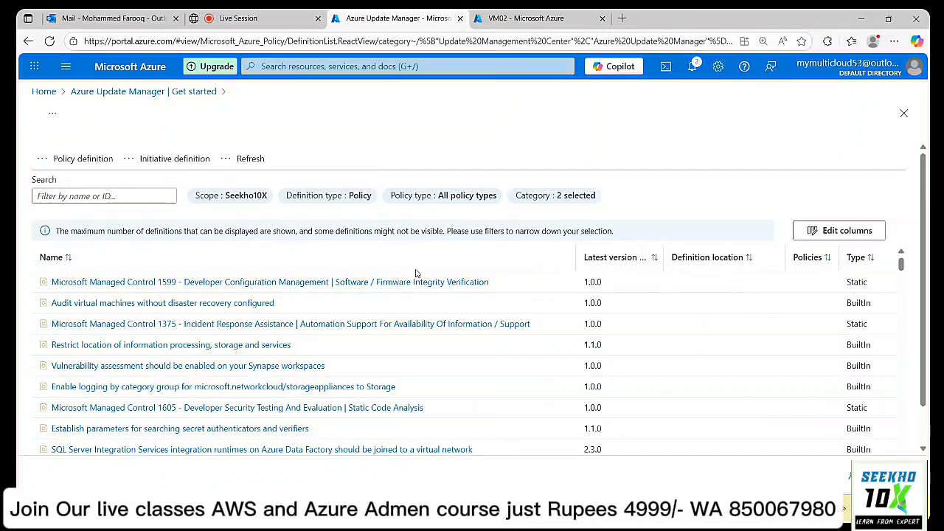
scroll(415, 274, "down", 3)
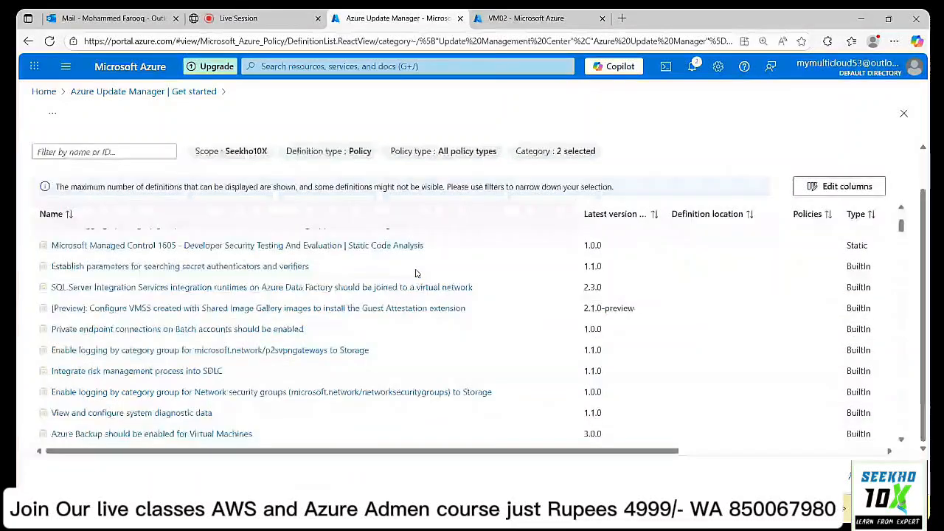
scroll(415, 274, "down", 3)
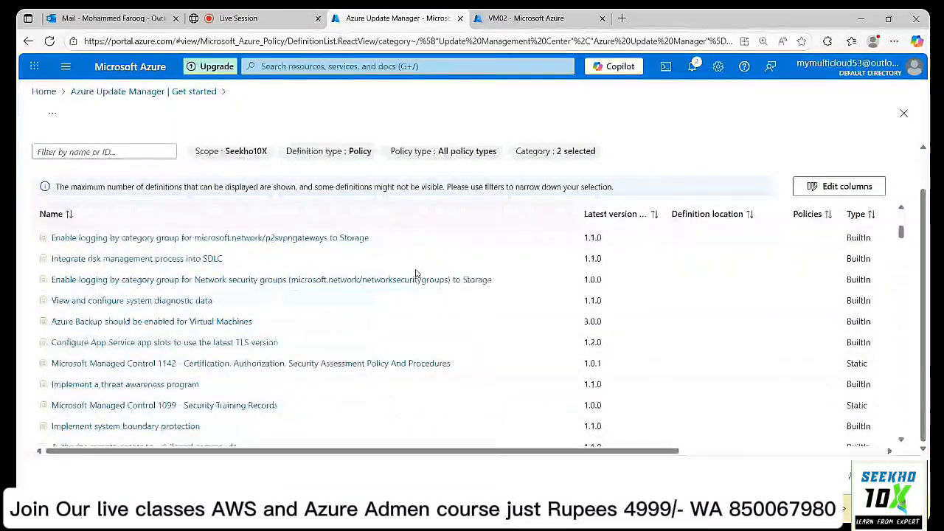
scroll(416, 273, "down", 1)
scroll(415, 274, "down", 1)
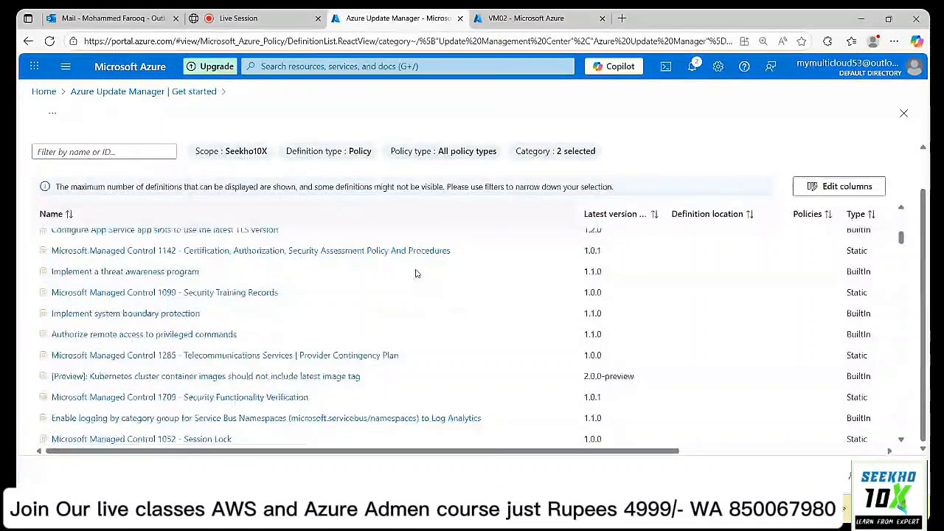
scroll(415, 274, "down", 3)
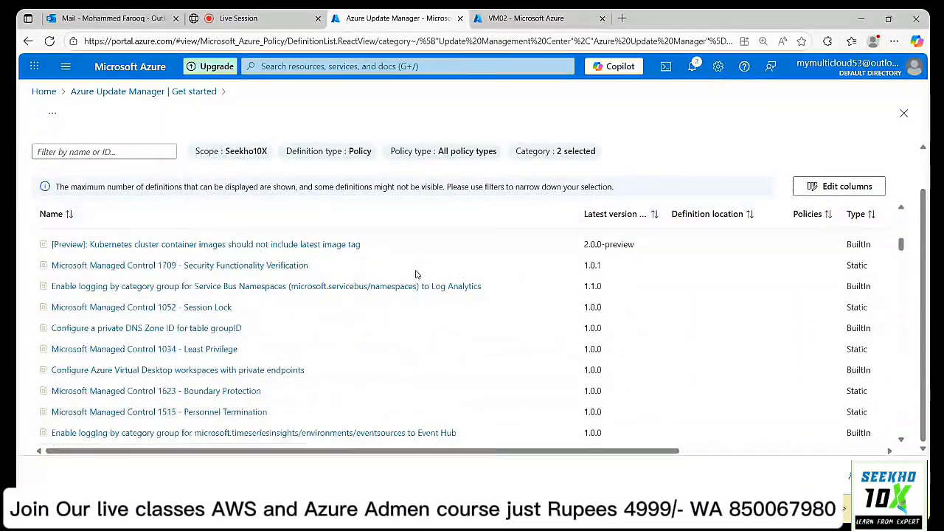
scroll(416, 274, "down", 5)
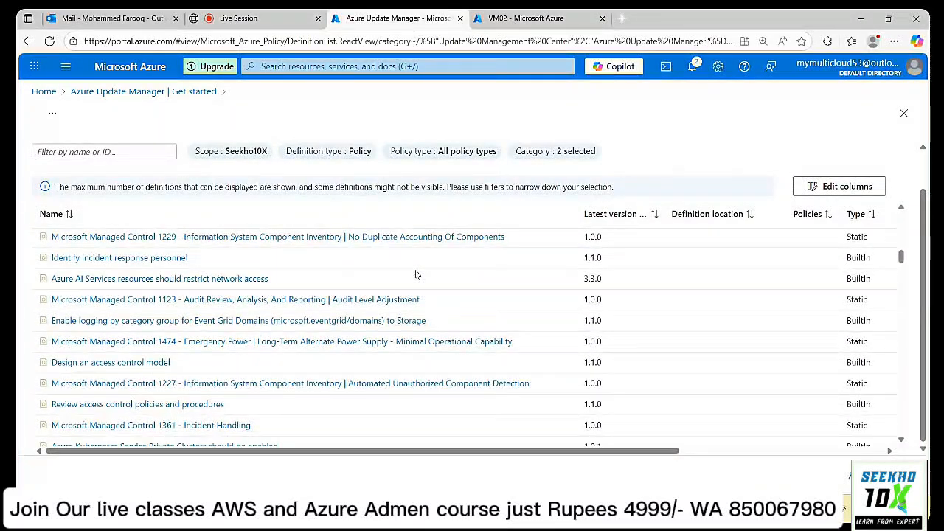
scroll(415, 273, "down", 5)
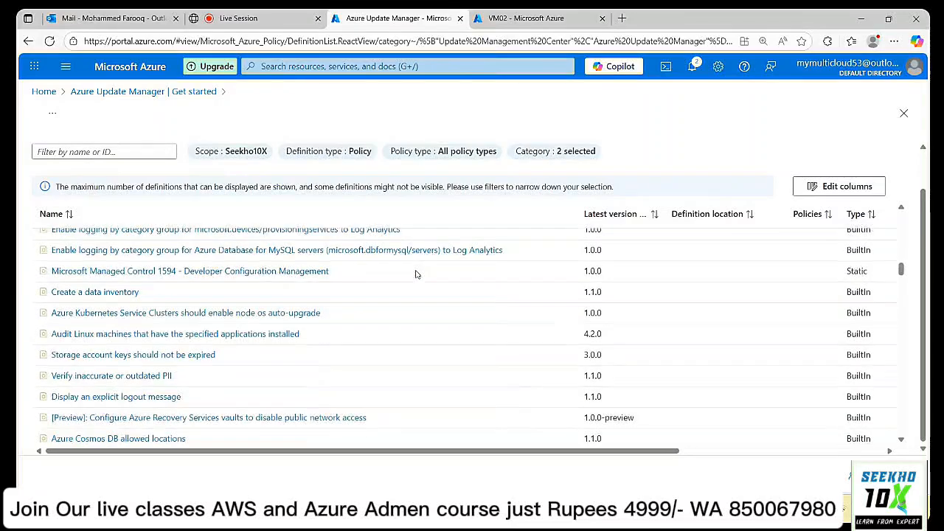
scroll(415, 274, "down", 1)
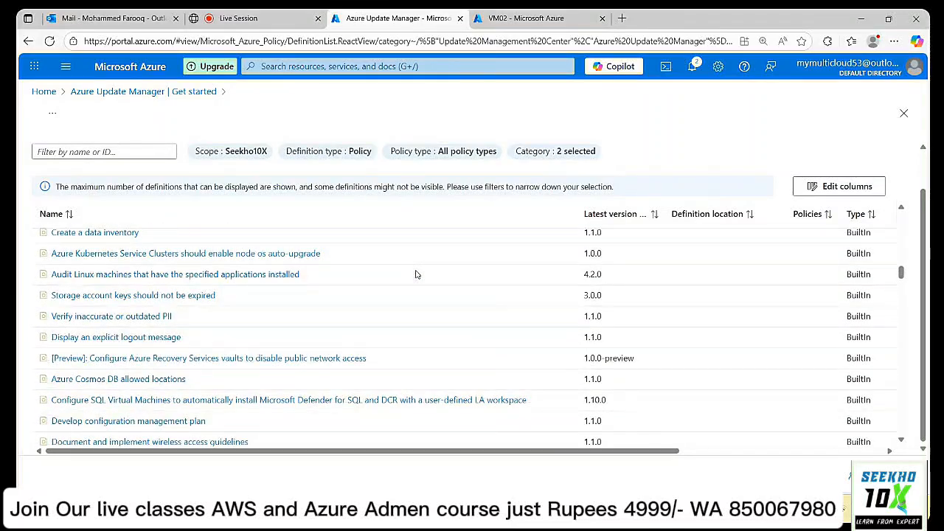
scroll(415, 274, "down", 5)
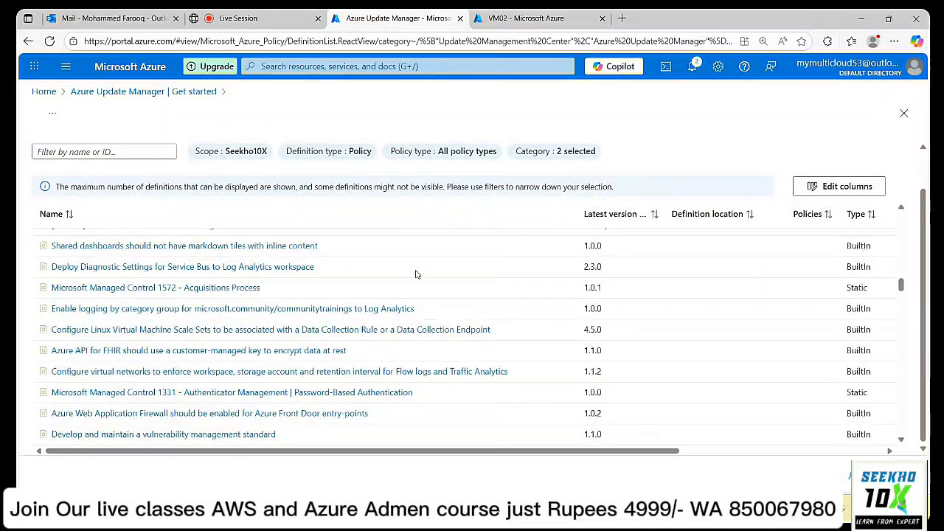
scroll(415, 273, "down", 8)
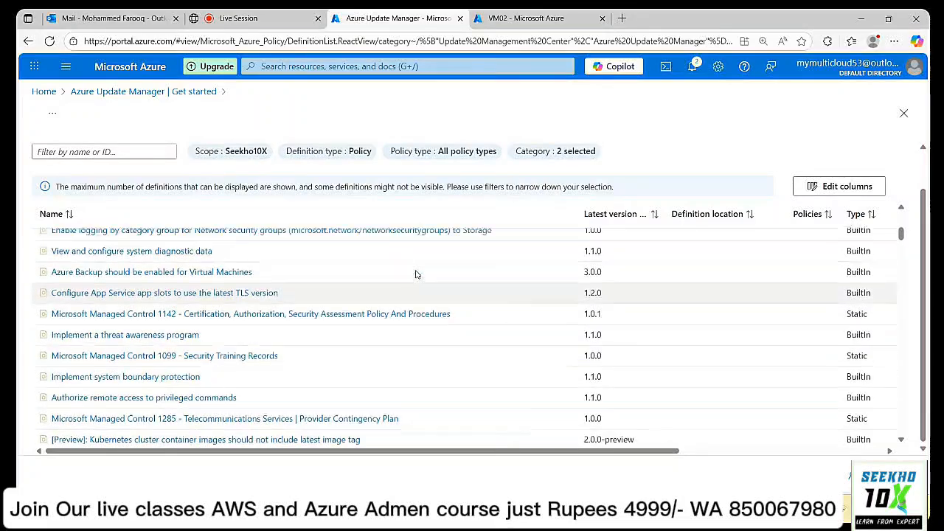
Filter definitions by 'periodic' and open 'Configure periodic checking for missing system updates on azure virtual machines'.
left_click(82, 152)
type("perio")
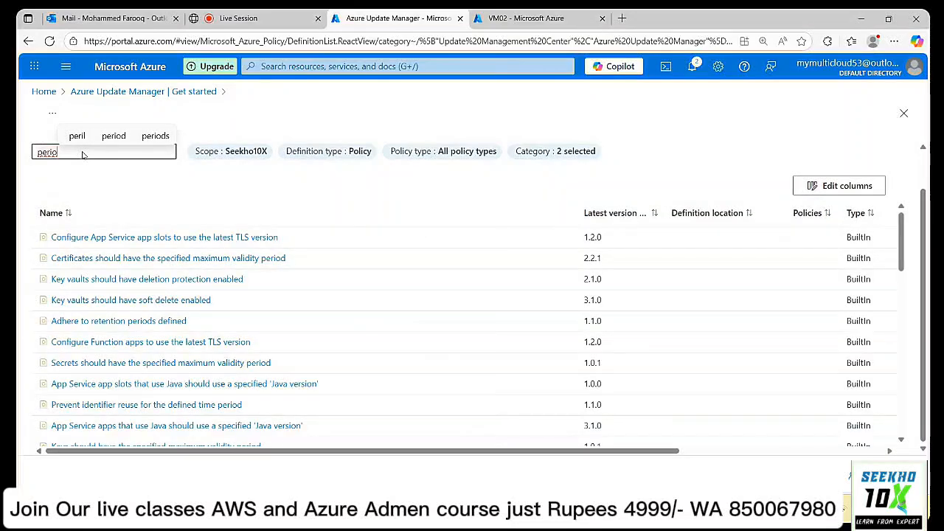
key("BackSpace")
key("BackSpace")
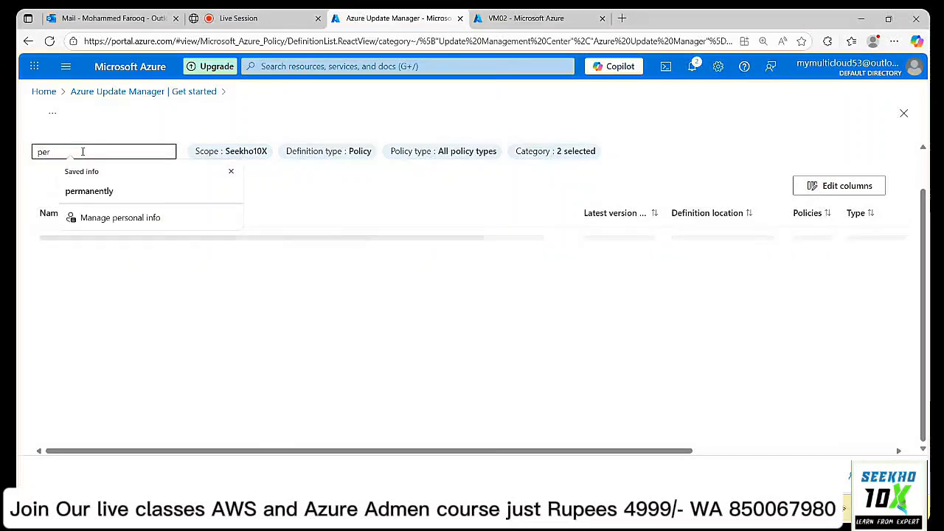
key("BackSpace")
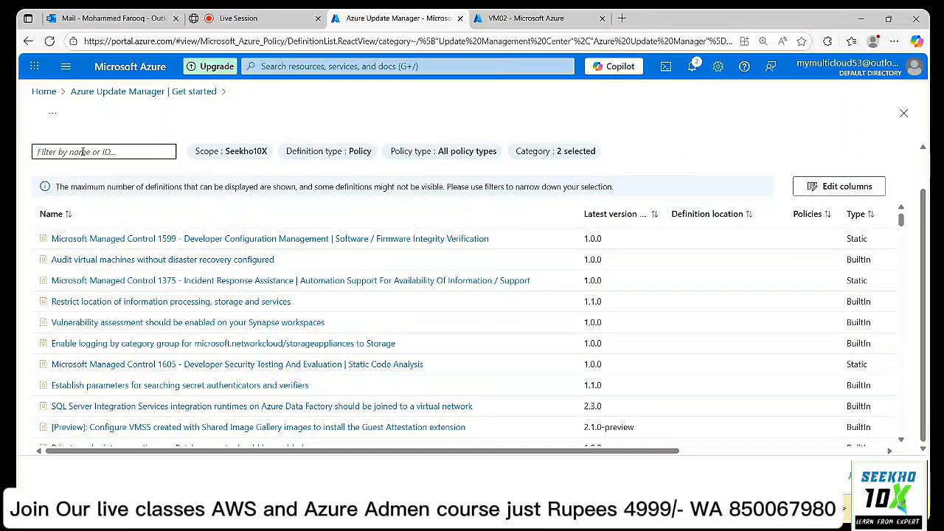
left_click(83, 152)
left_click(46, 151)
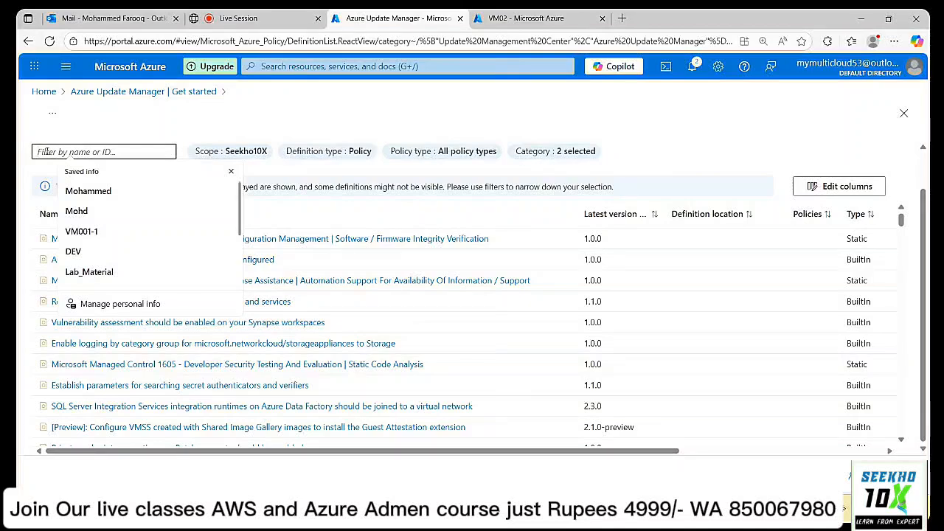
type("per")
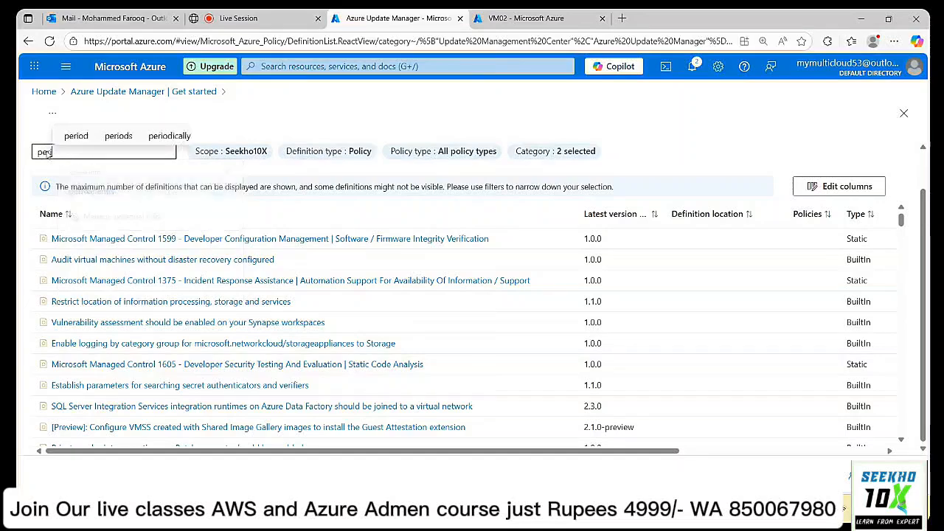
type("iodic")
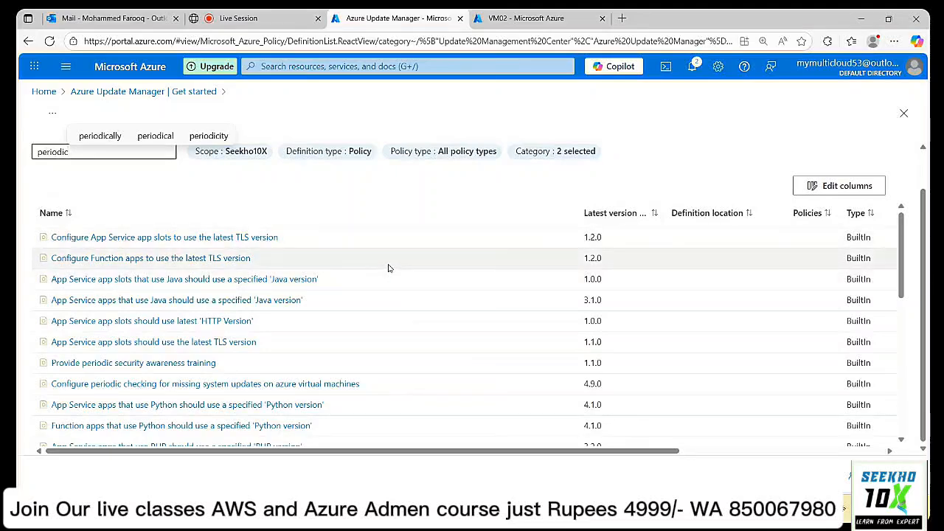
scroll(388, 267, "down", 1)
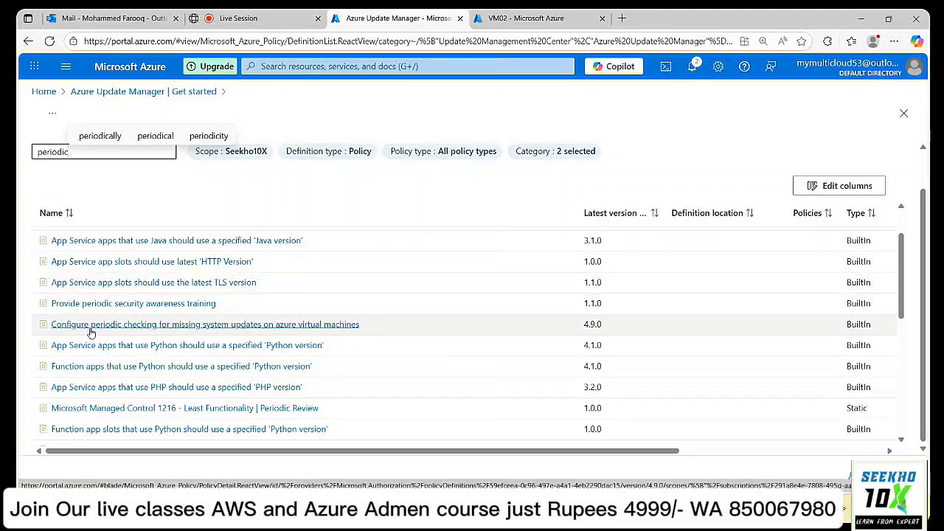
left_click(213, 326)
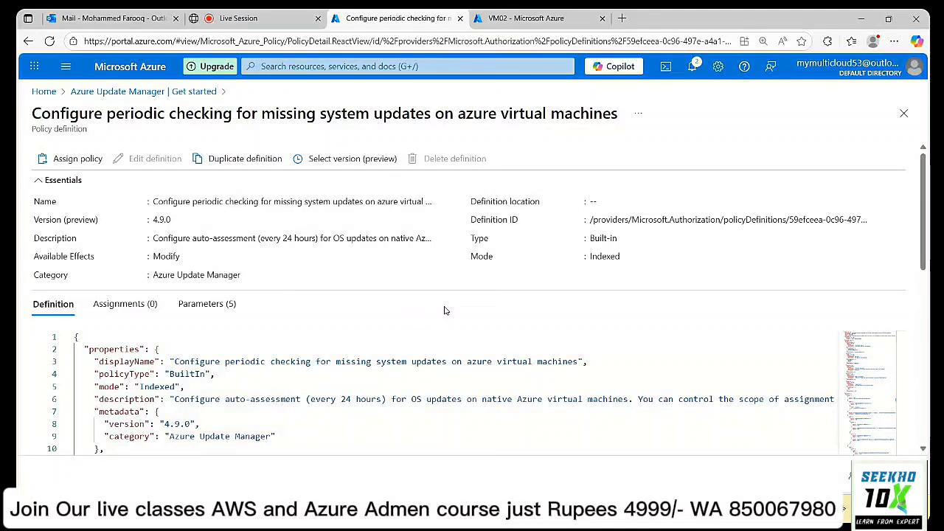
Begin assigning this policy with the scope set to the Seekho10X subscription.
left_click(64, 160)
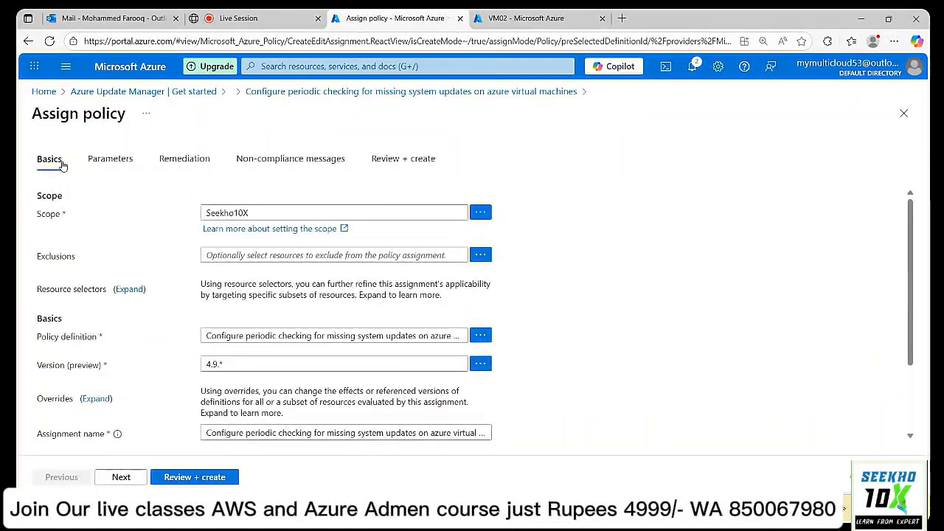
left_click(481, 213)
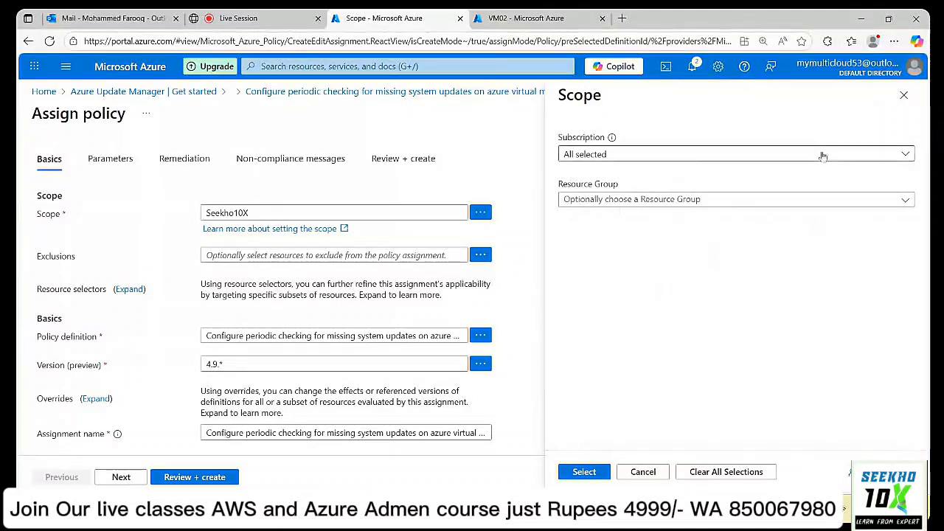
left_click(661, 157)
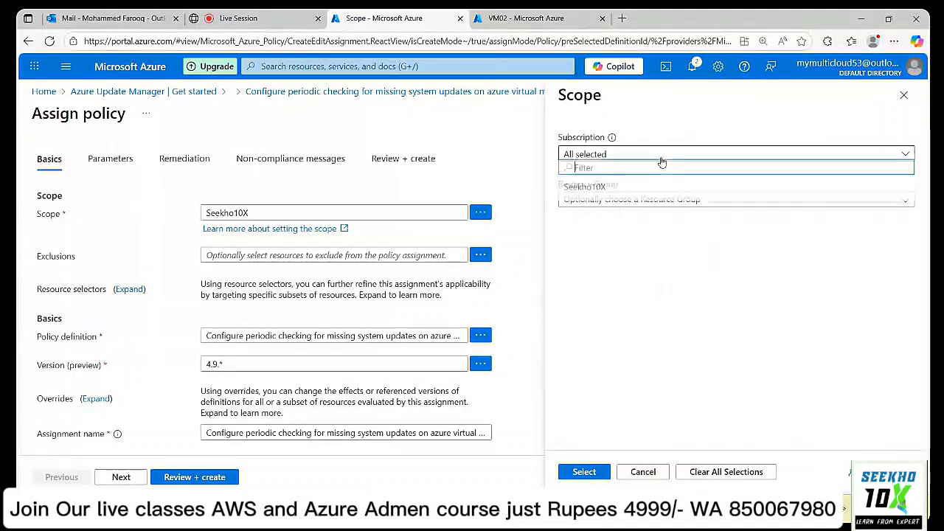
left_click(634, 189)
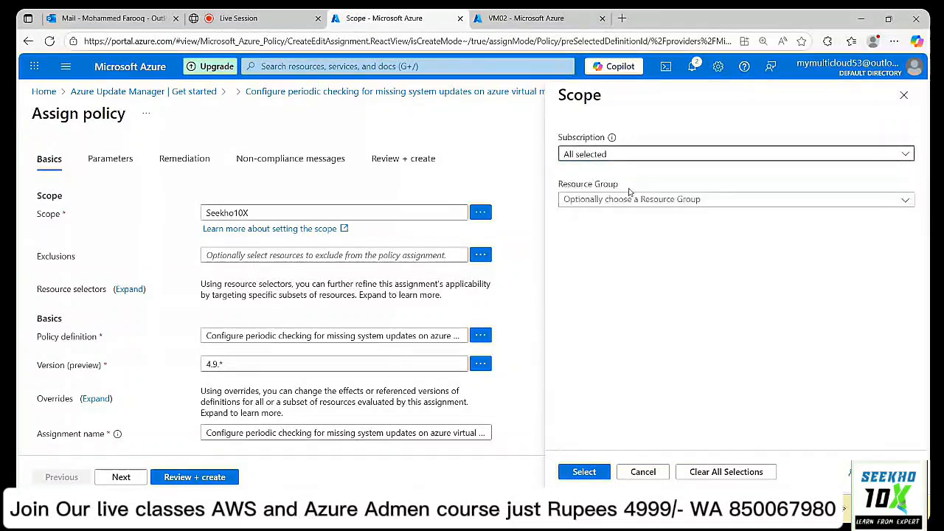
left_click(590, 473)
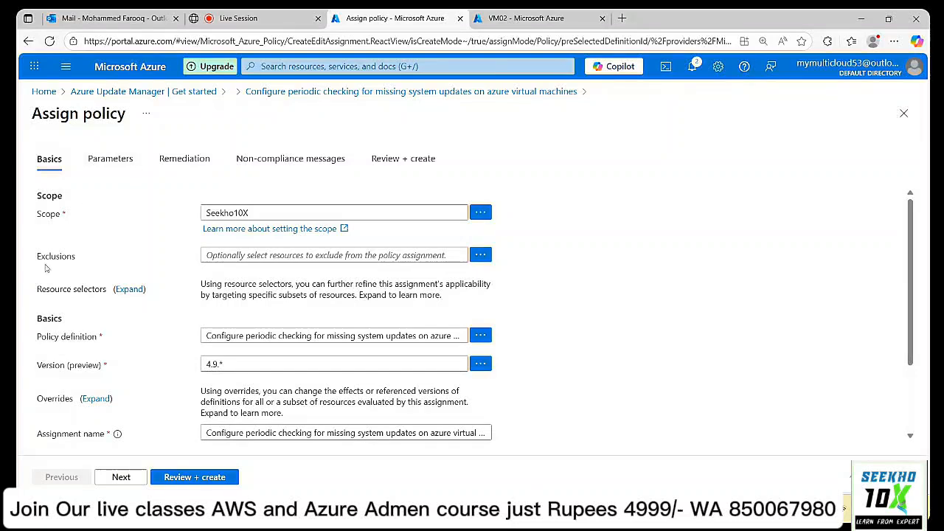
scroll(489, 293, "down", 1)
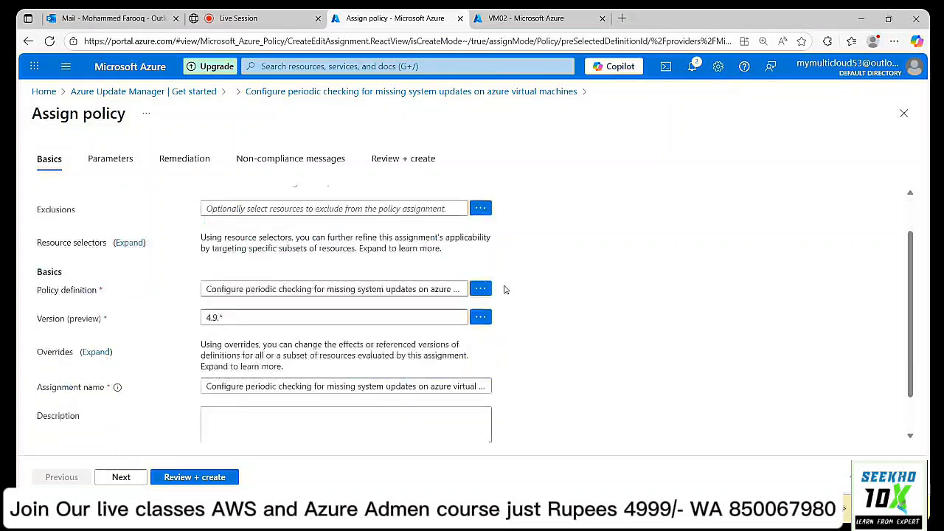
Show all parameters and choose AutomaticByPlatform assessment, Windows OS type, and All machine locations.
left_click(121, 478)
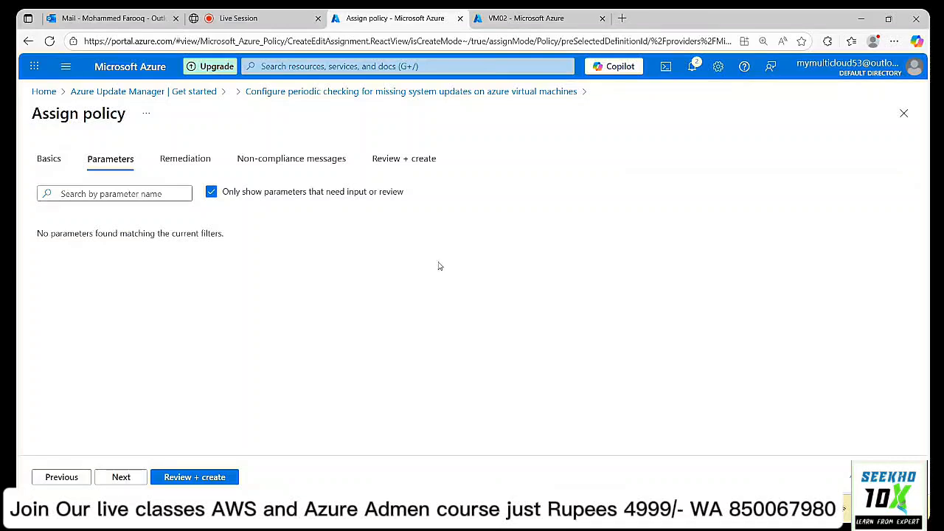
left_click(210, 192)
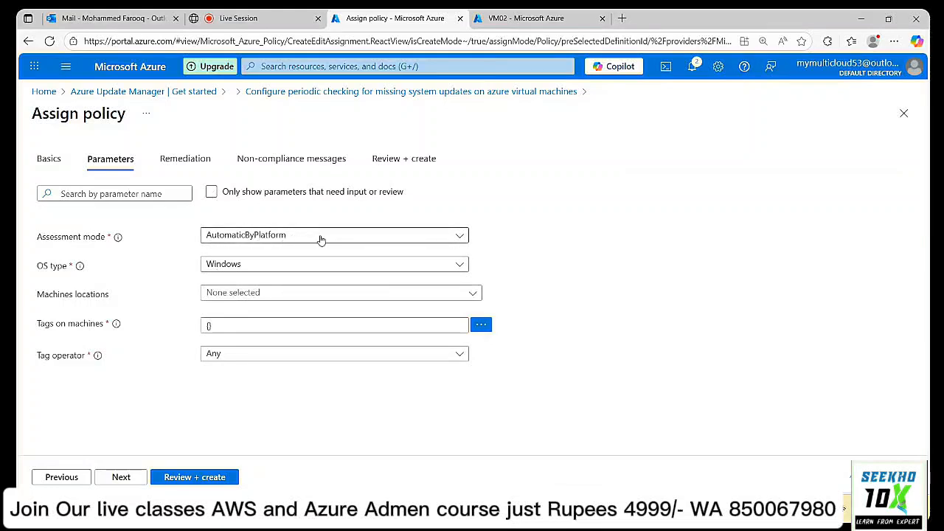
left_click(379, 237)
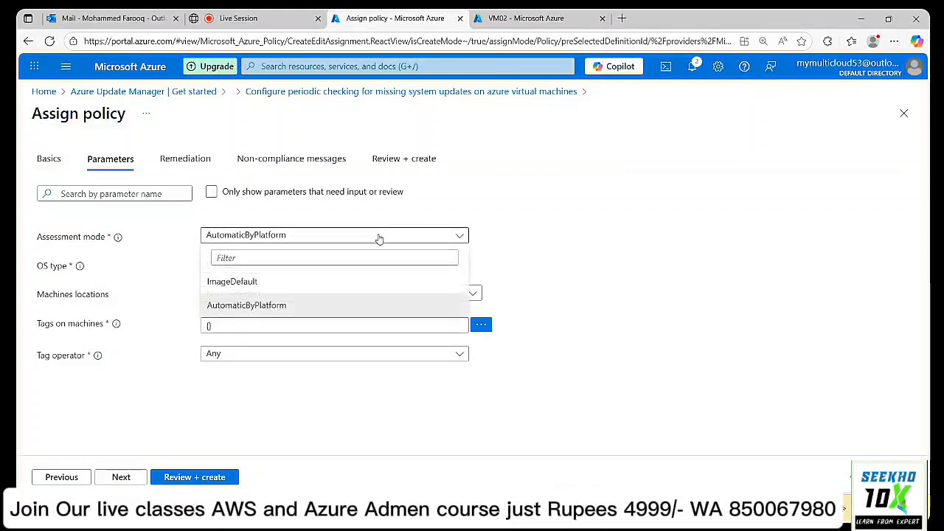
left_click(618, 177)
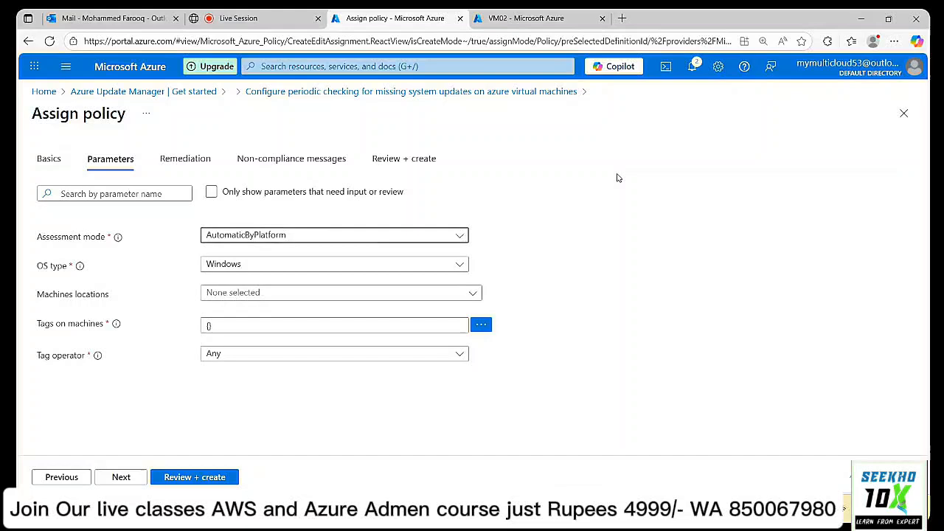
left_click(274, 270)
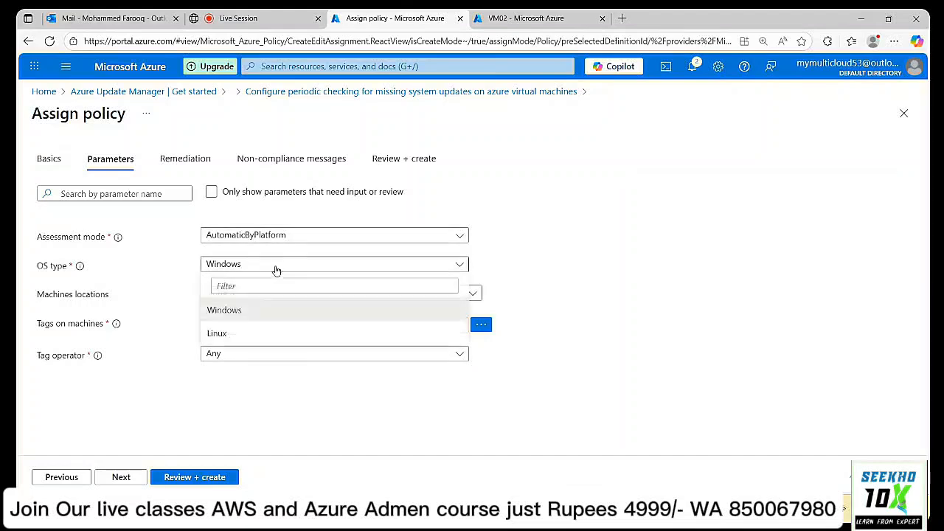
left_click(262, 316)
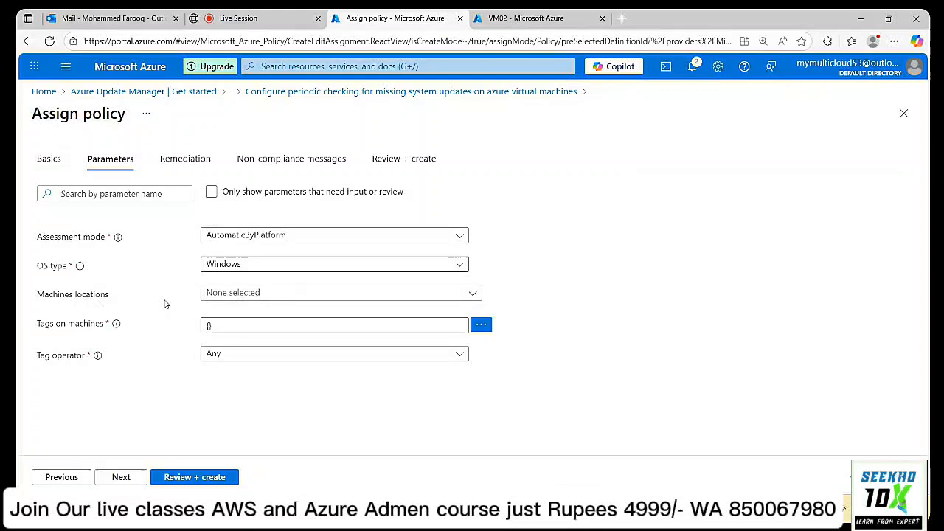
left_click(296, 299)
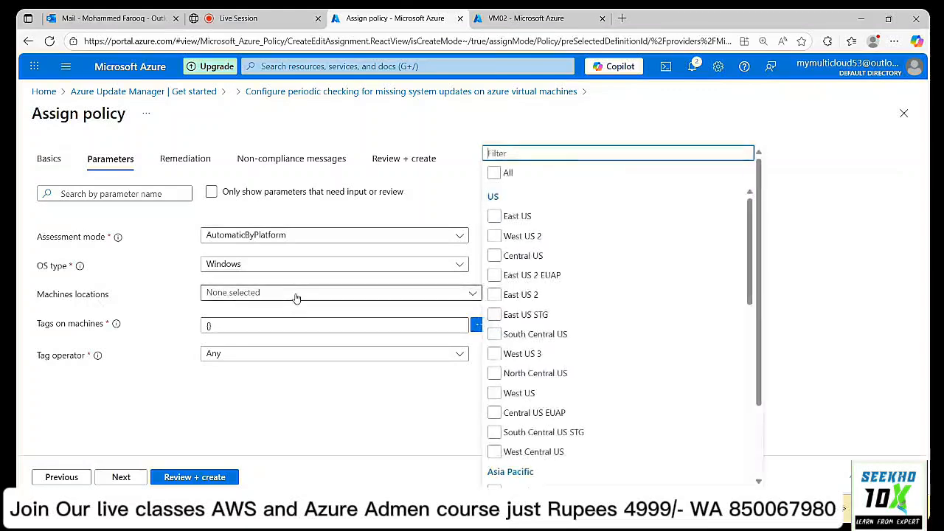
left_click(494, 173)
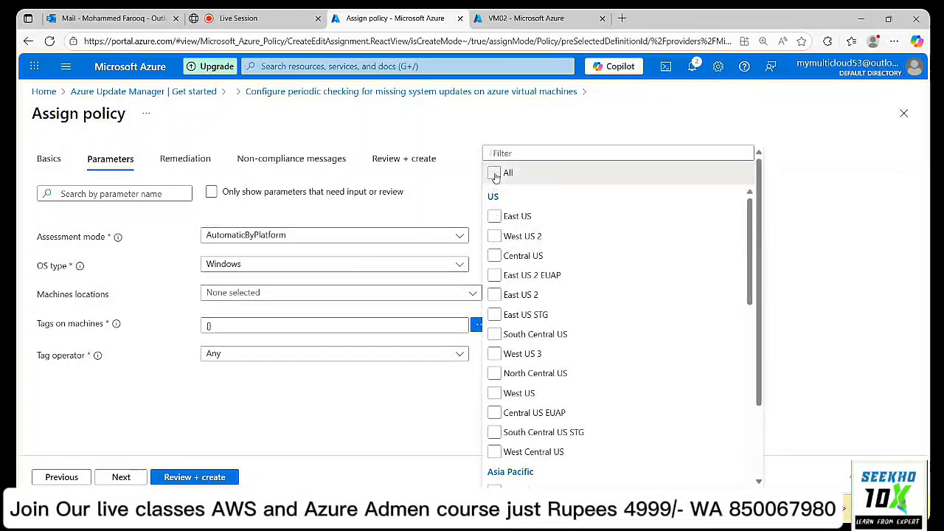
left_click(445, 176)
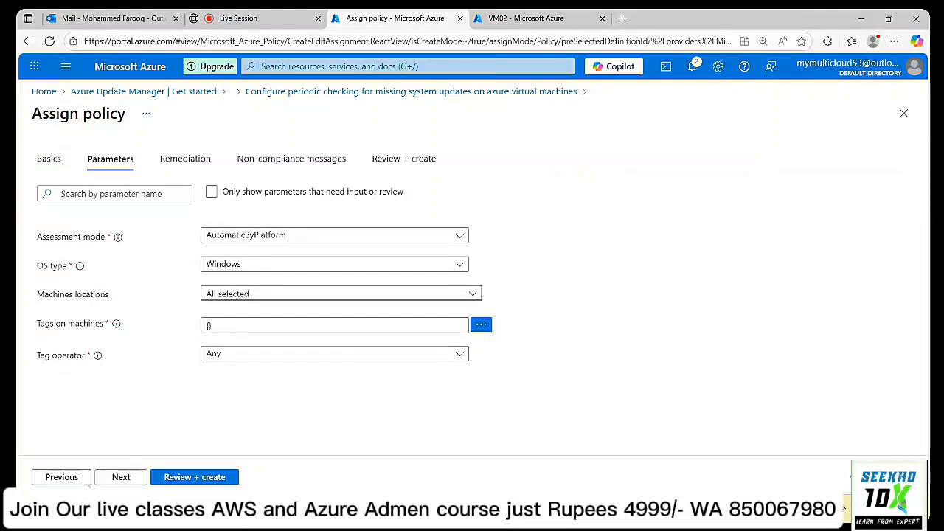
left_click(118, 478)
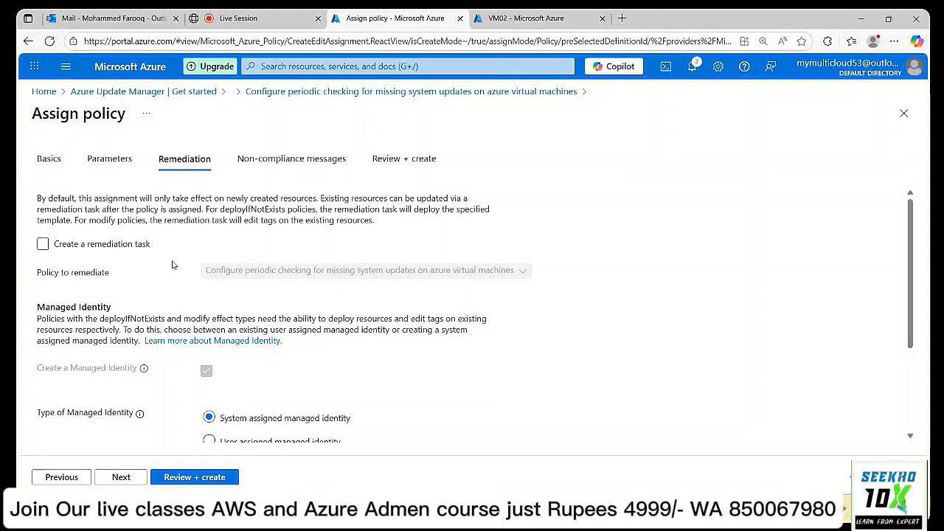
Enable a remediation task for the periodic check policy with a system-assigned identity in East US.
left_click(43, 244)
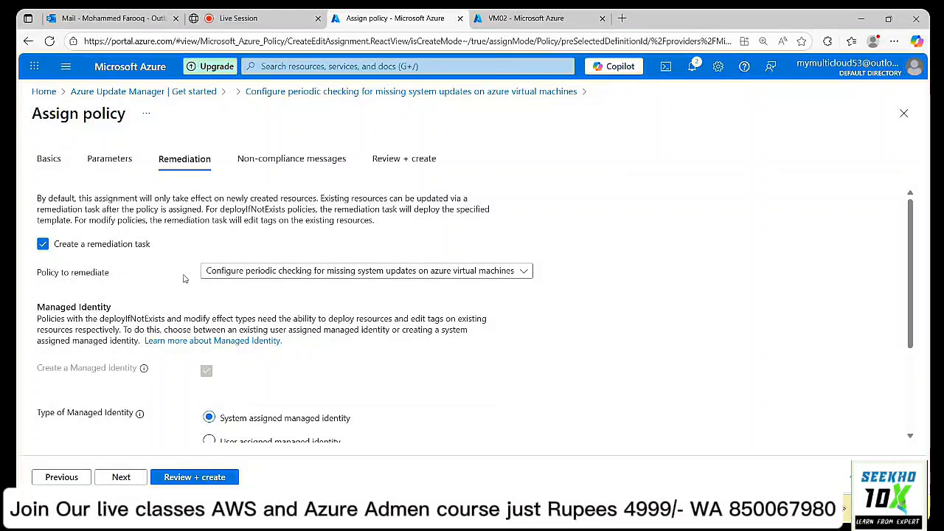
left_click(521, 273)
left_click(523, 274)
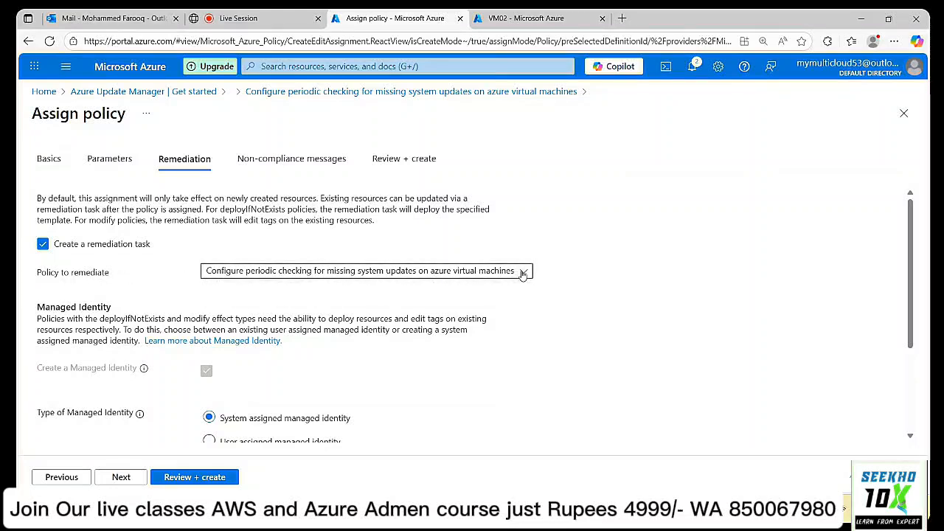
scroll(549, 252, "down", 1)
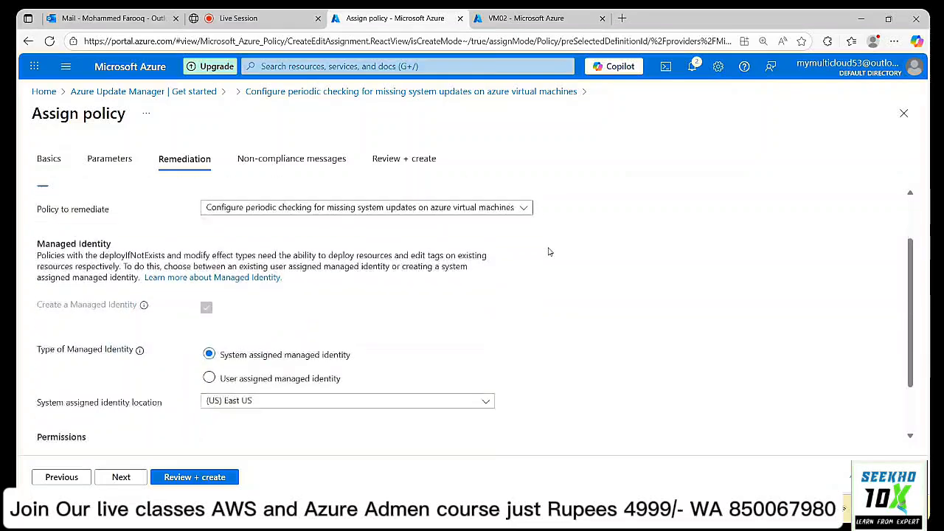
scroll(548, 252, "down", 1)
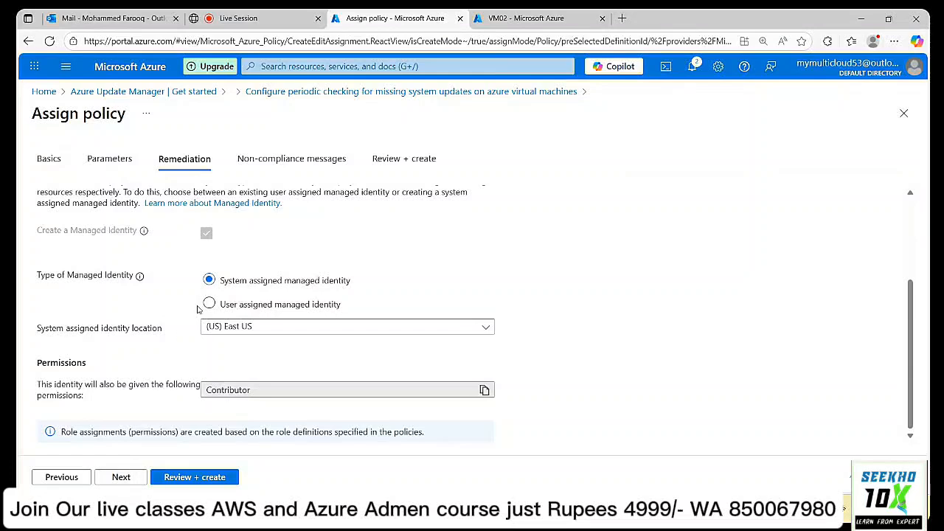
left_click(121, 478)
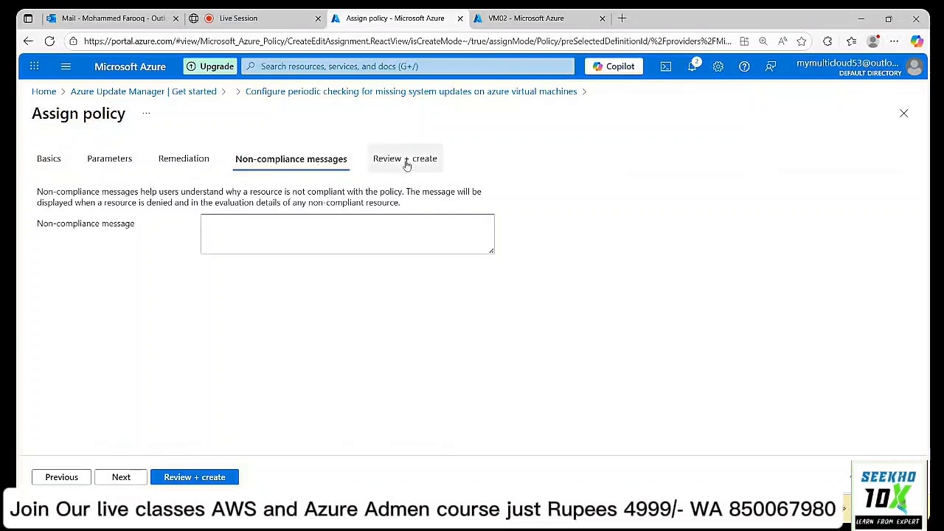
Check the Review + create summary and create the periodic update-check assignment.
left_click(130, 480)
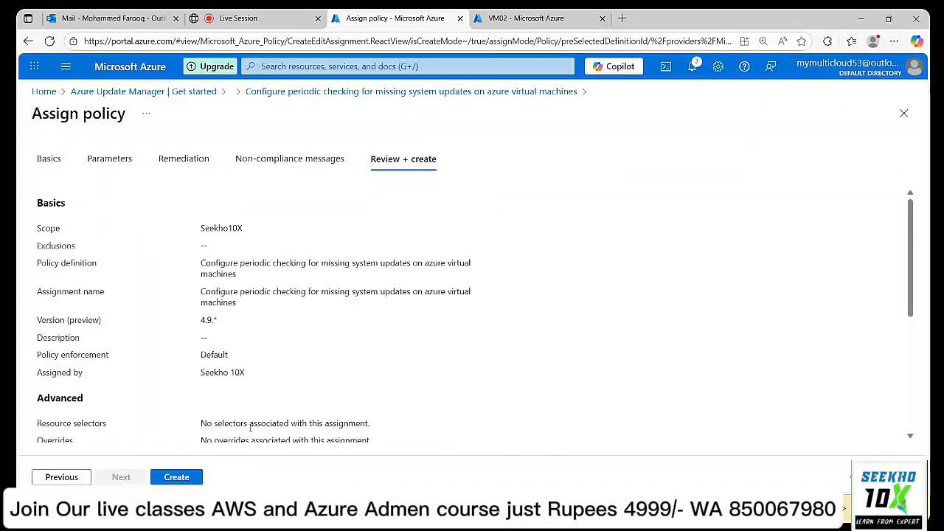
scroll(185, 414, "down", 3)
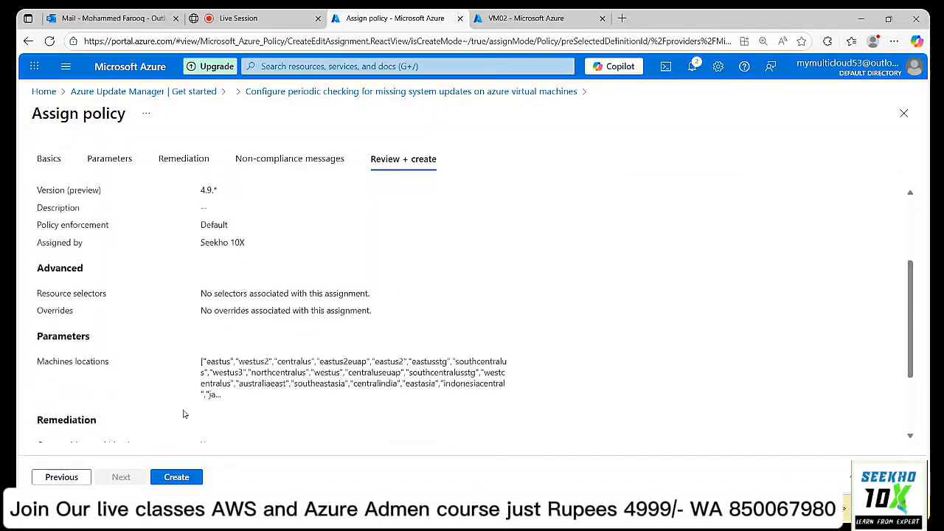
scroll(184, 415, "down", 1)
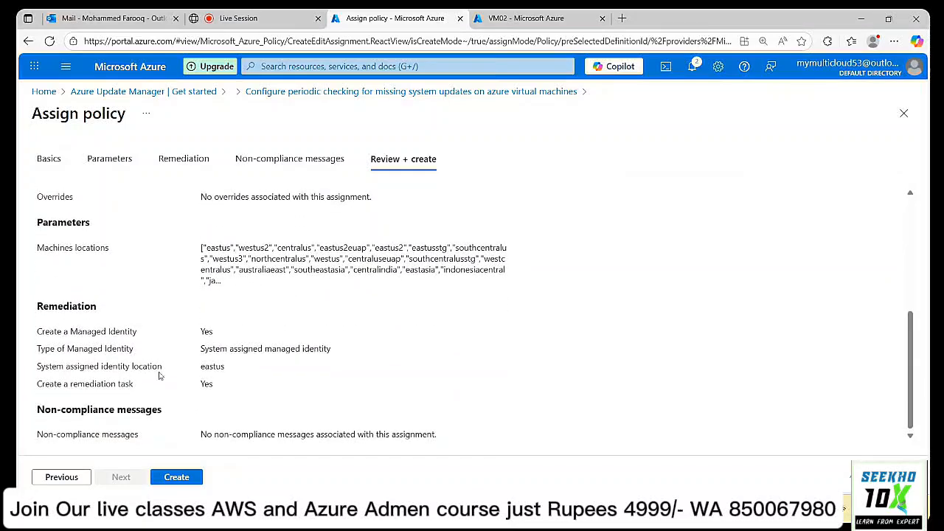
left_click(183, 479)
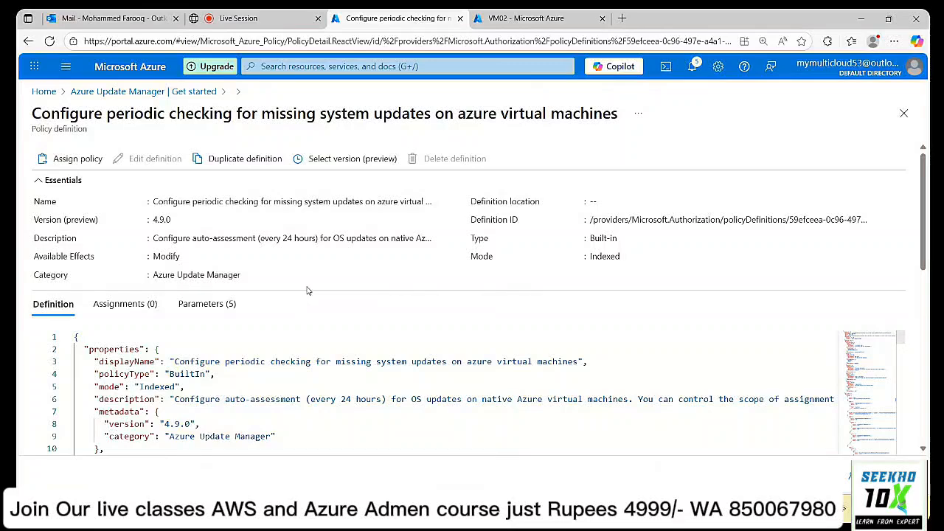
Read through the policy's parameter definitions JSON, then go back to Azure Update Manager's Get started page.
scroll(306, 288, "down", 2)
scroll(309, 291, "down", 1)
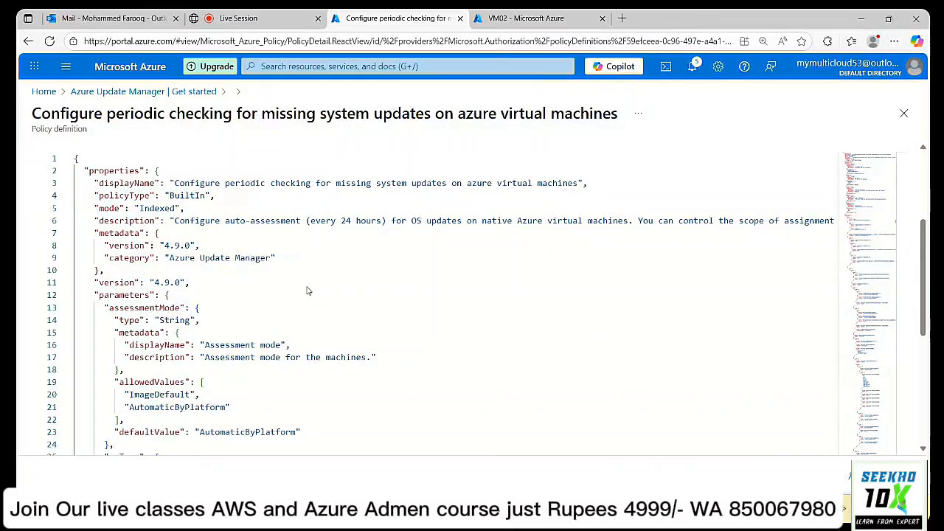
scroll(311, 280, "down", 4)
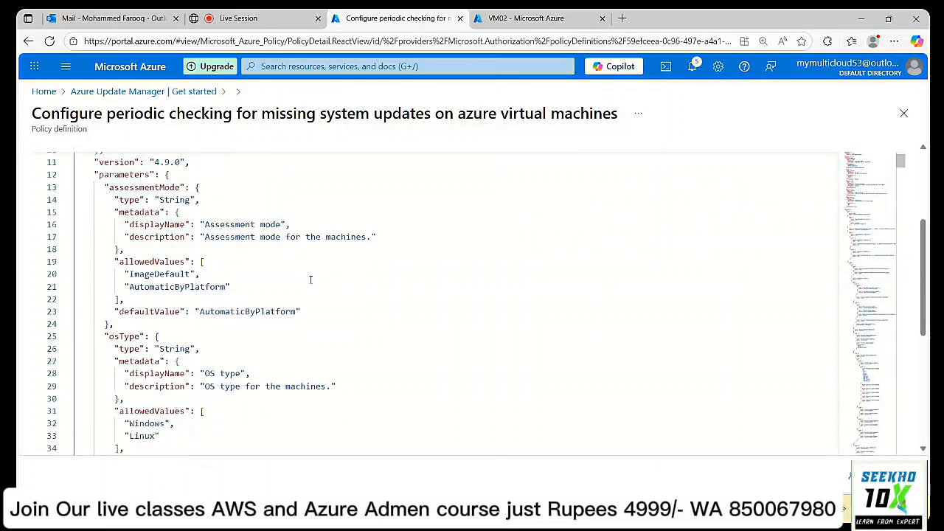
scroll(310, 279, "down", 2)
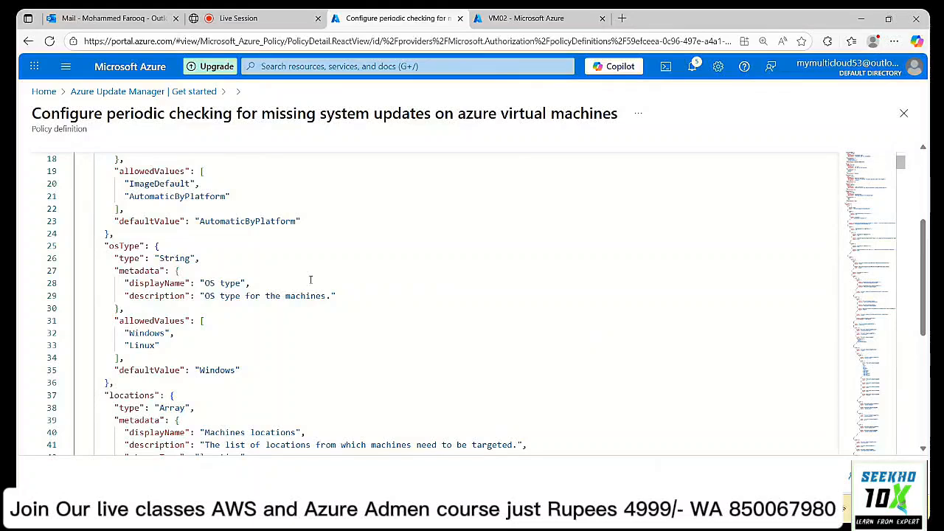
left_click(146, 92)
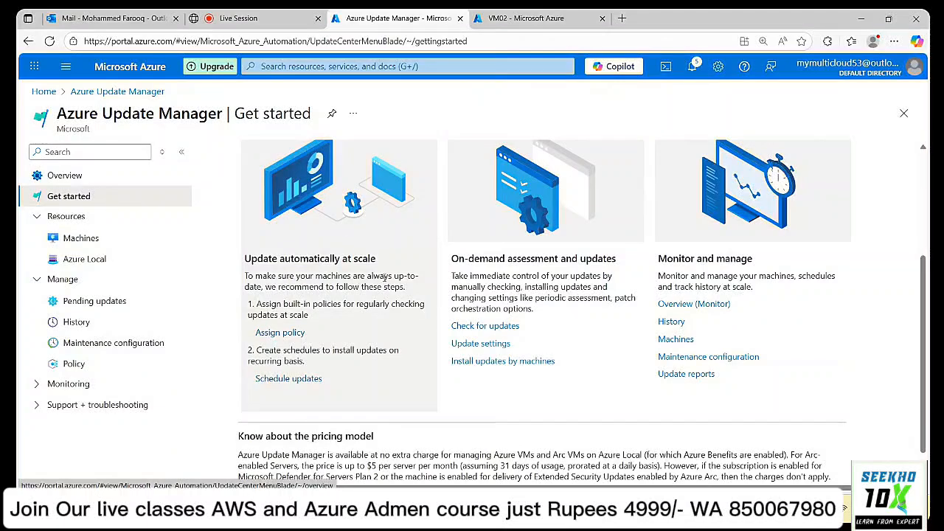
Search 'poli', open Policy in a new browser tab, and sign in with the account.
left_click(319, 66)
type("poli")
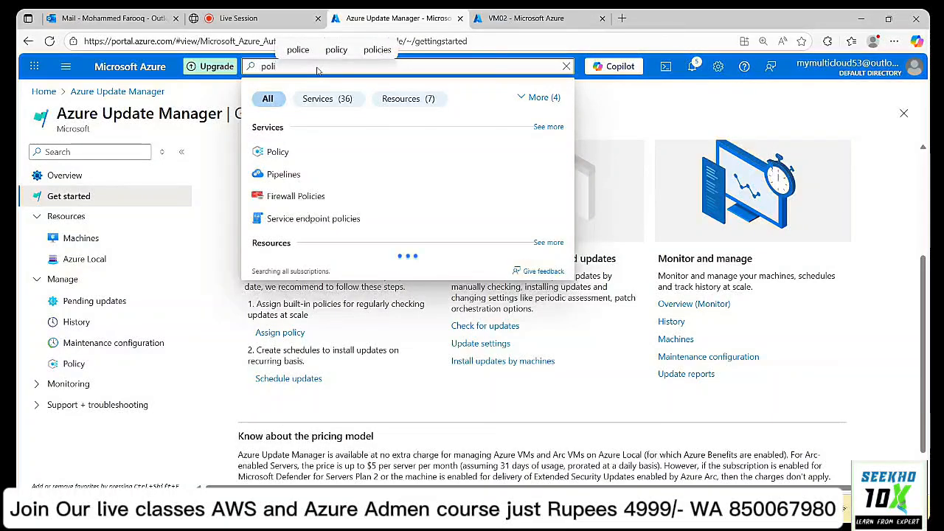
right_click(280, 152)
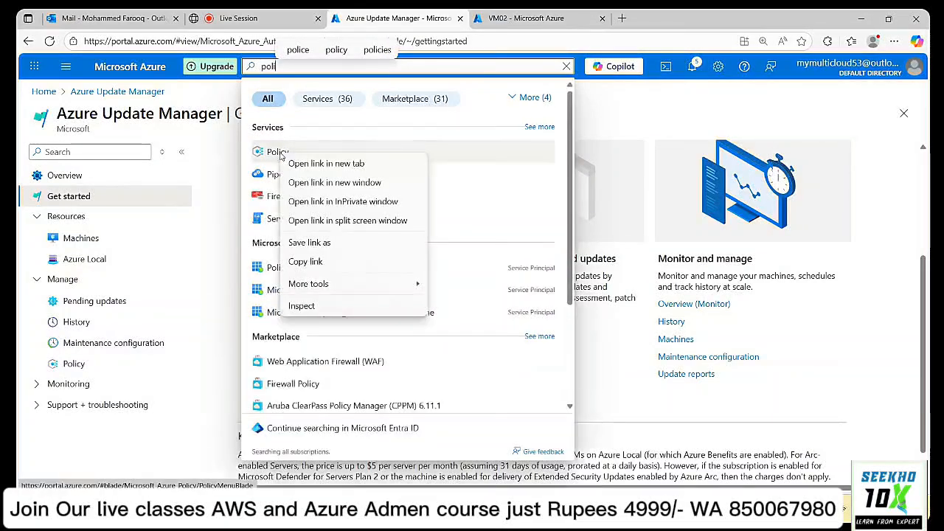
left_click(298, 162)
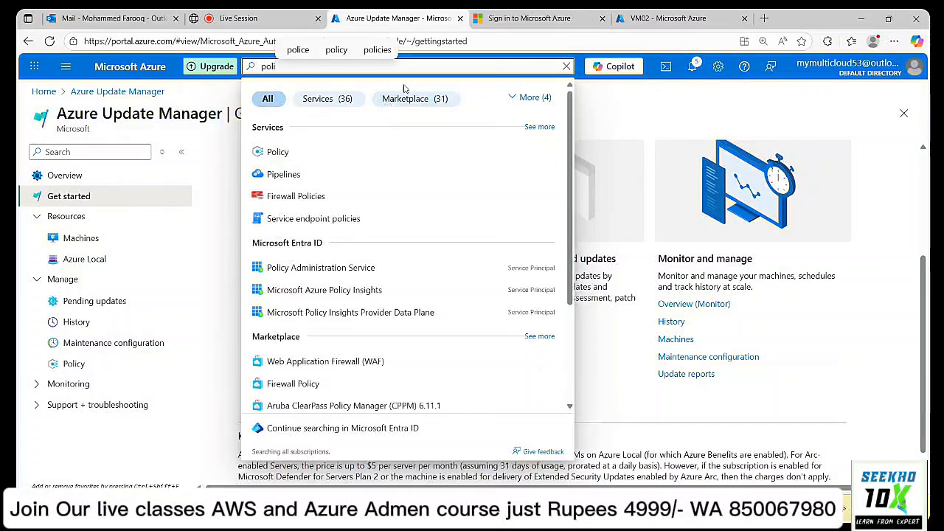
left_click(546, 17)
left_click(426, 216)
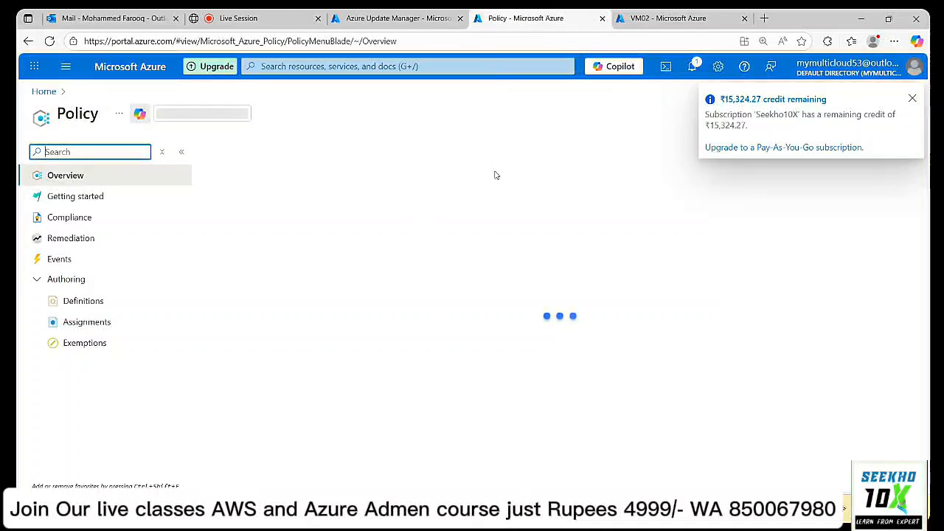
Dismiss the credit notification and open Policy Assignments, listing three assignments.
left_click(912, 98)
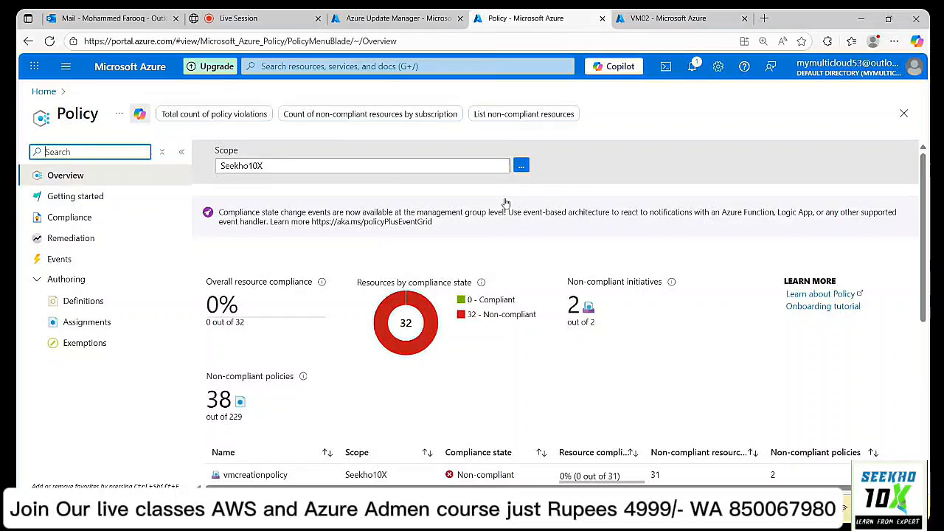
scroll(506, 203, "down", 3)
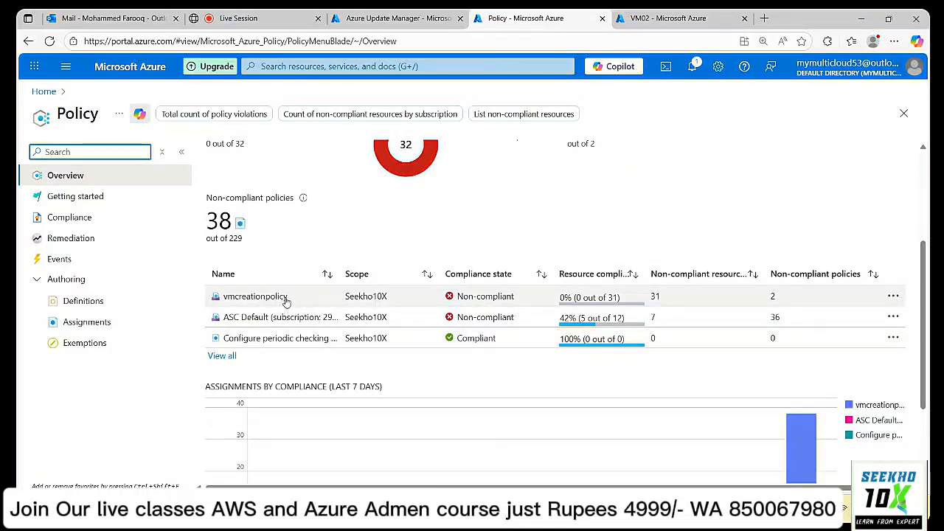
left_click(85, 322)
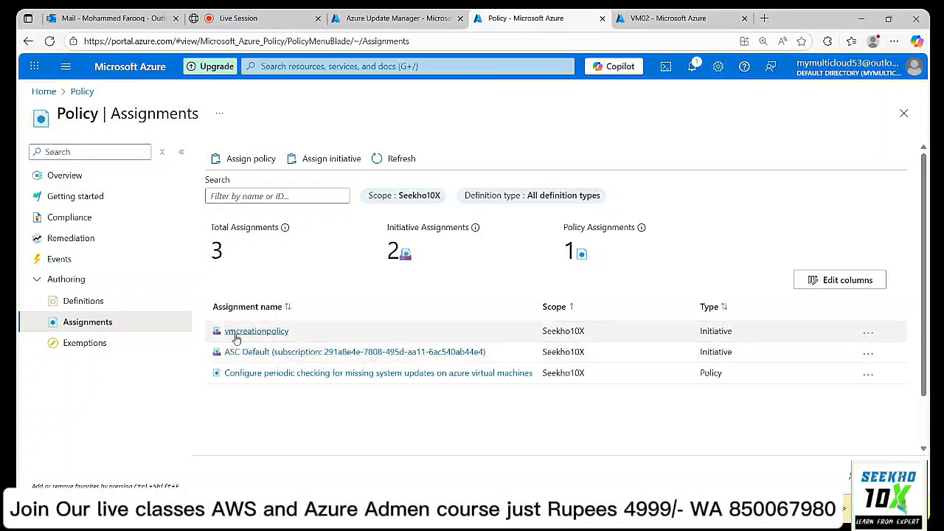
Delete the vmcreationpolicy assignment, leaving two, and go to Policy Definitions.
left_click(236, 337)
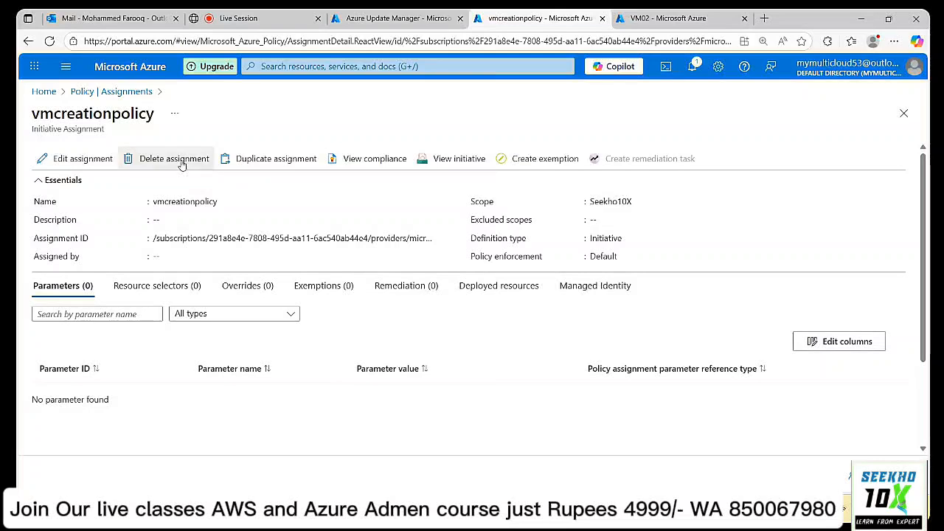
left_click(177, 160)
left_click(470, 350)
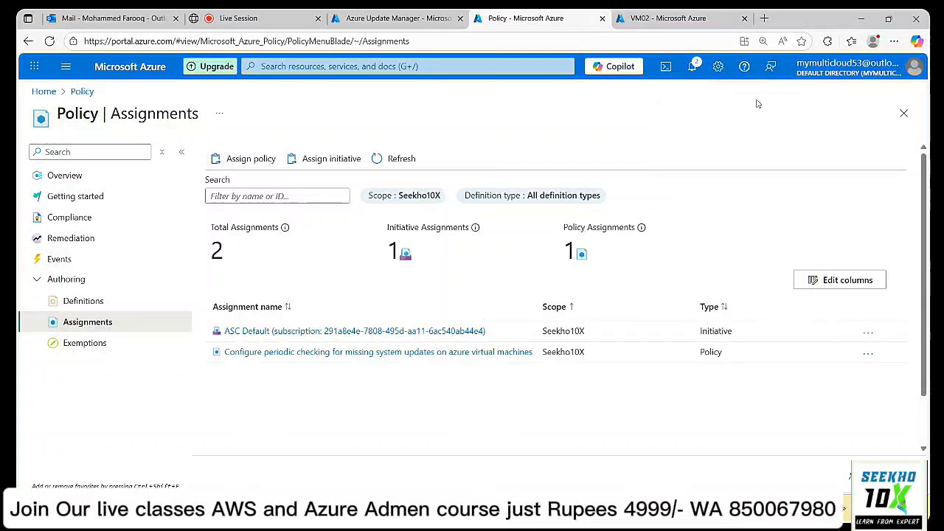
left_click(123, 299)
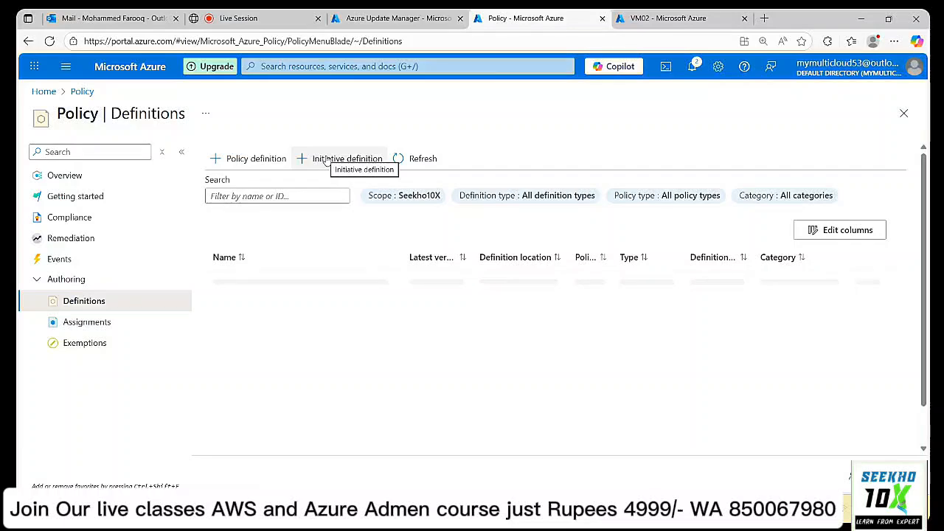
Filter the policy definitions by 'vmcreation' and open the vmcreationpolicy initiative.
left_click(327, 161)
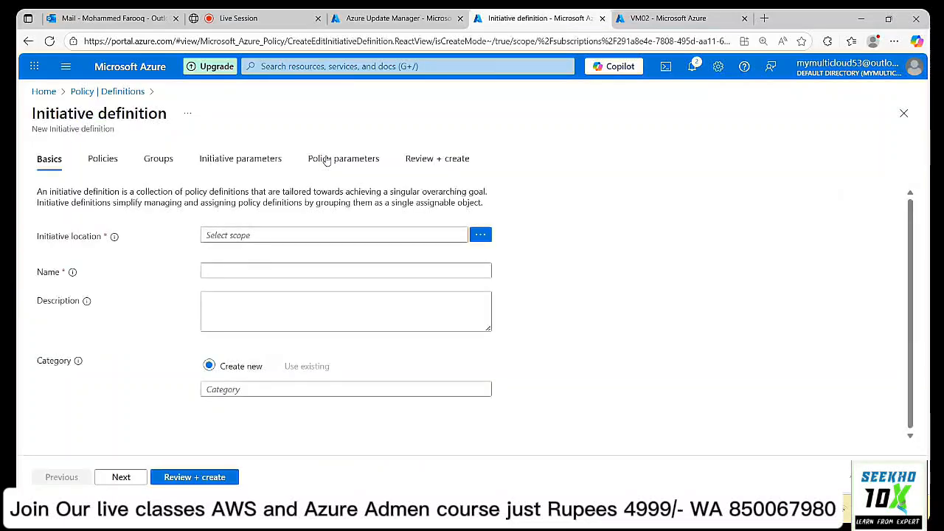
left_click(28, 42)
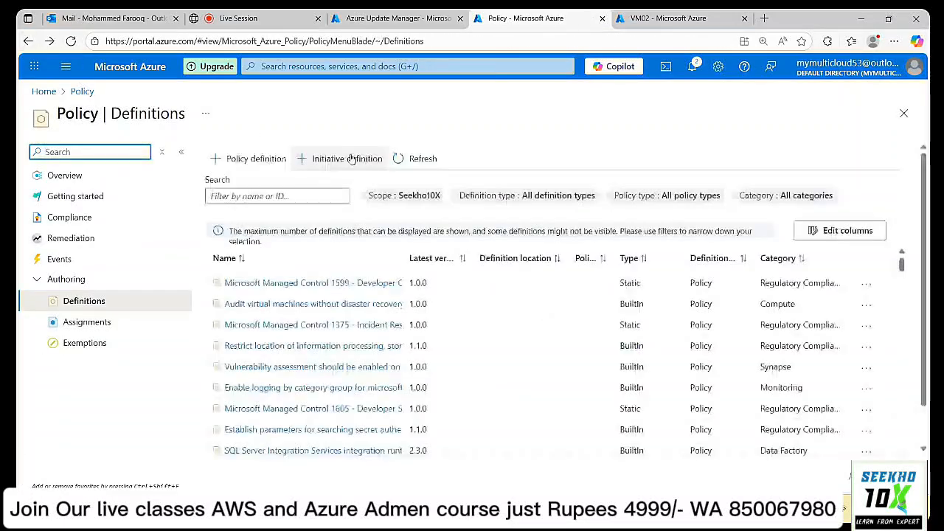
left_click(320, 196)
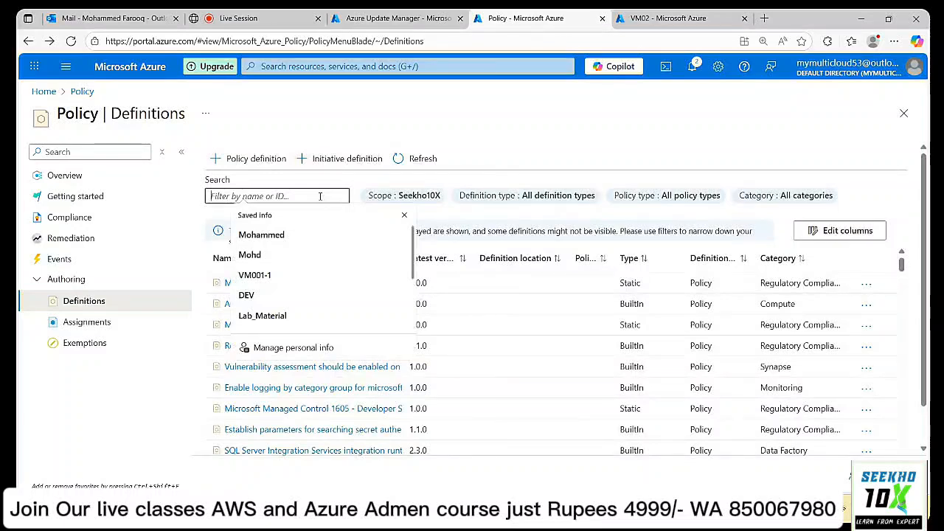
type("vm")
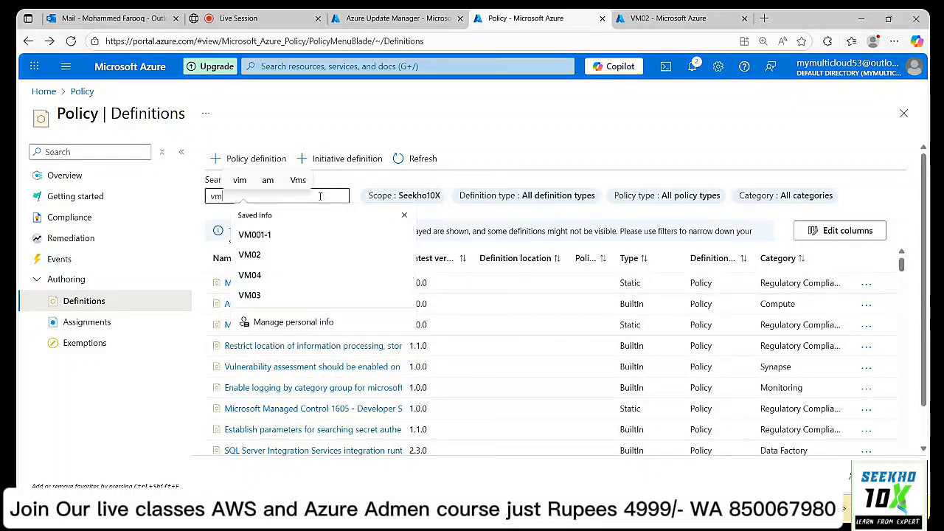
type("cr")
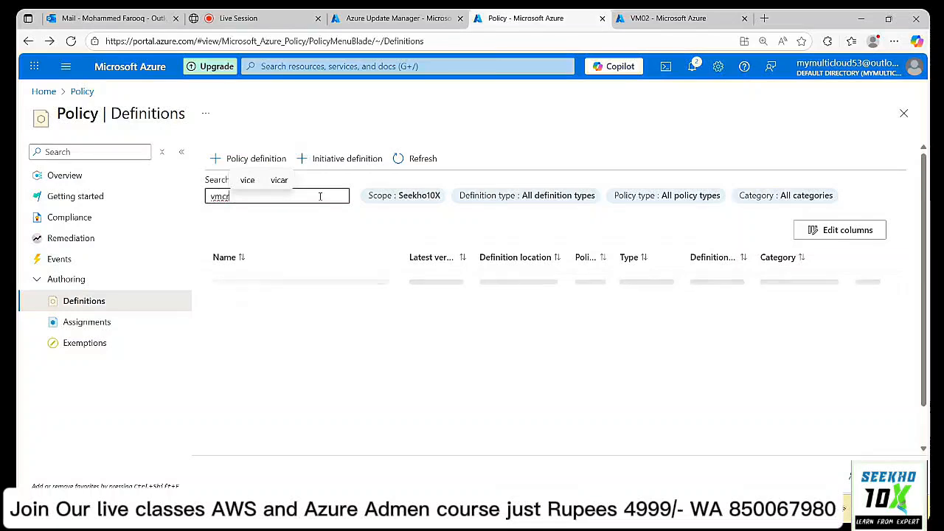
type("eation")
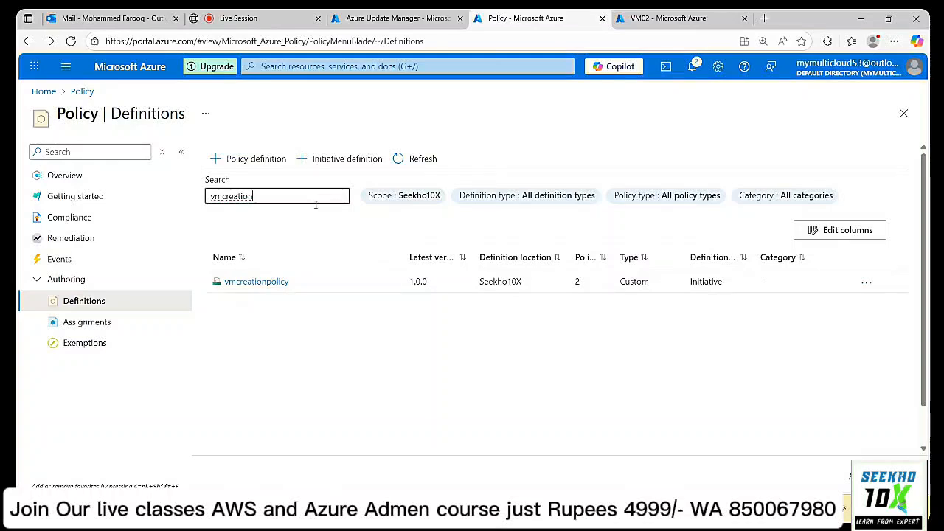
left_click(256, 282)
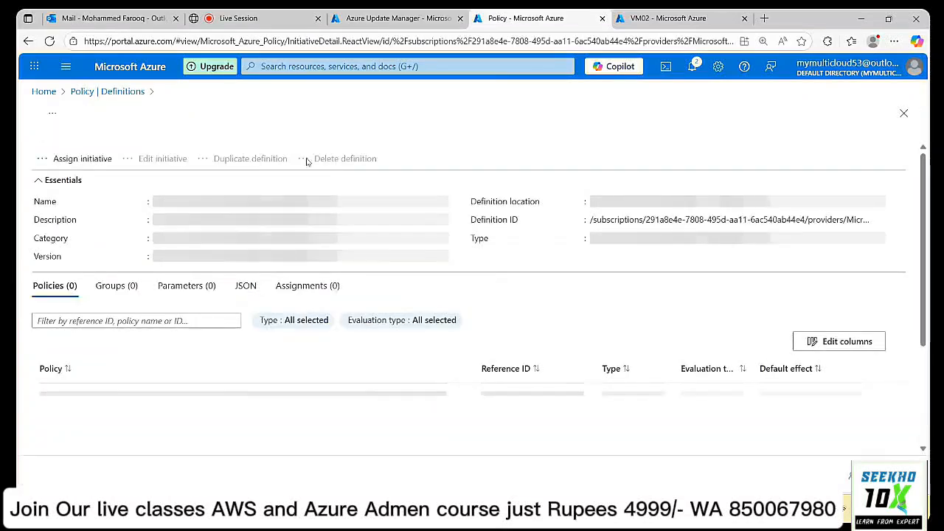
Confirm deleting vmcreationpolicy, then return to the Azure Update Manager tab and dismiss the search dropdown.
left_click(321, 164)
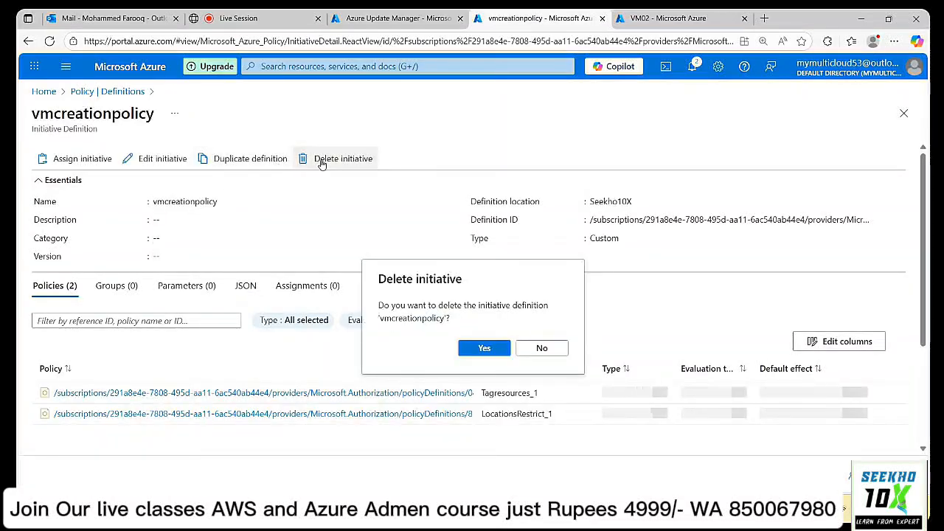
left_click(482, 347)
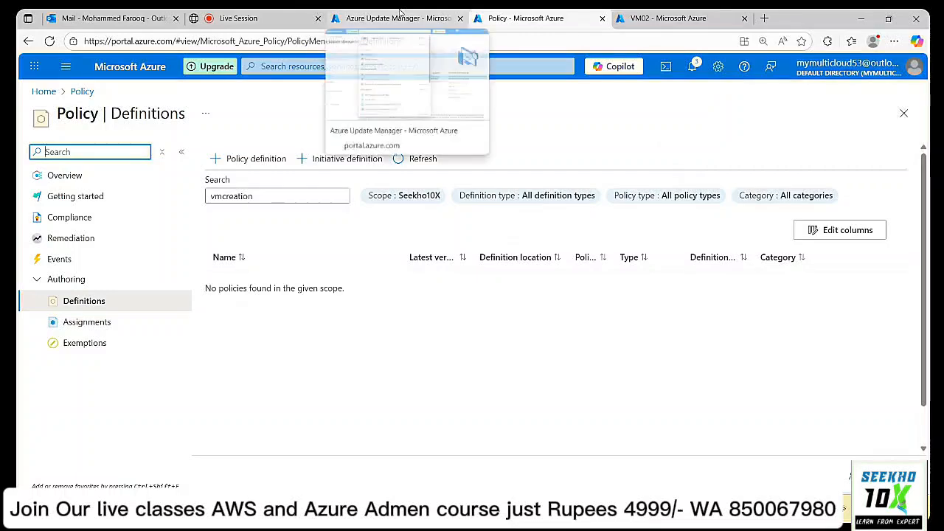
left_click(400, 11)
left_click(670, 92)
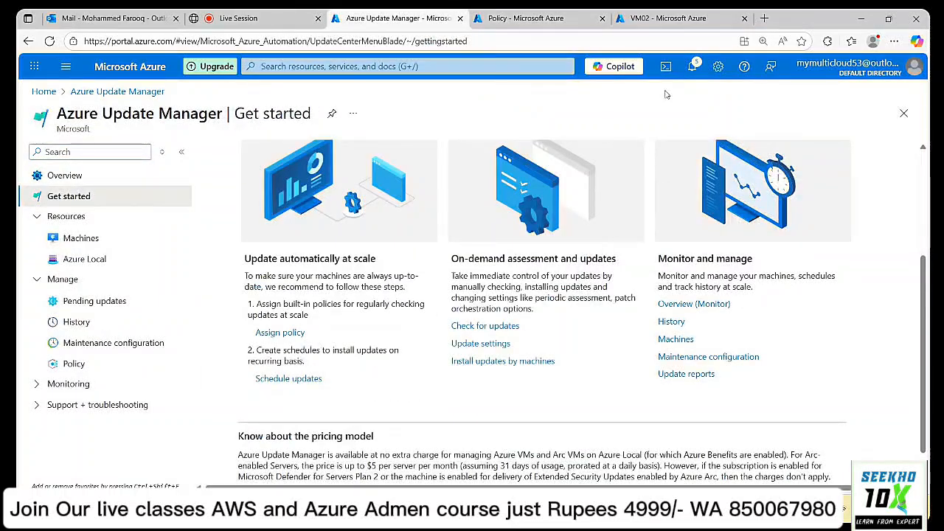
Open Assign policy from Get started and browse the Seekho10X-scoped update policy definitions.
left_click(282, 332)
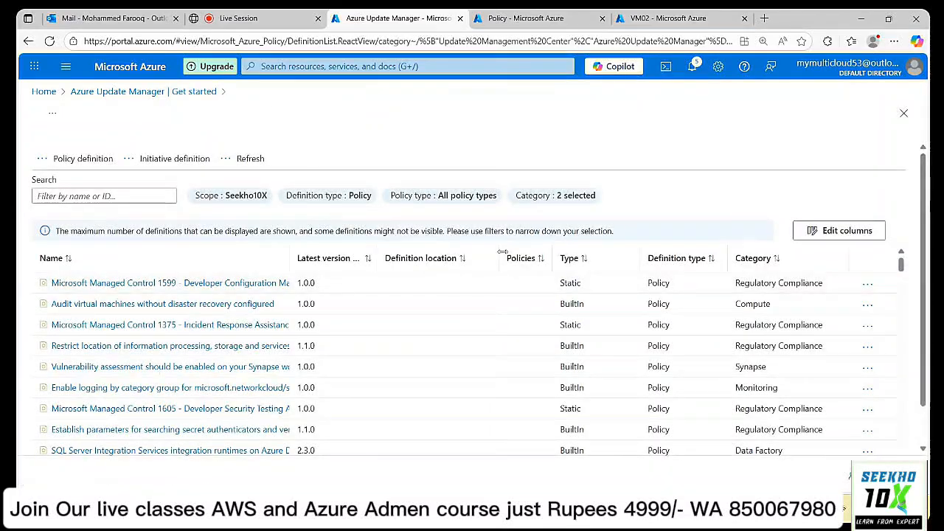
scroll(352, 332, "down", 3)
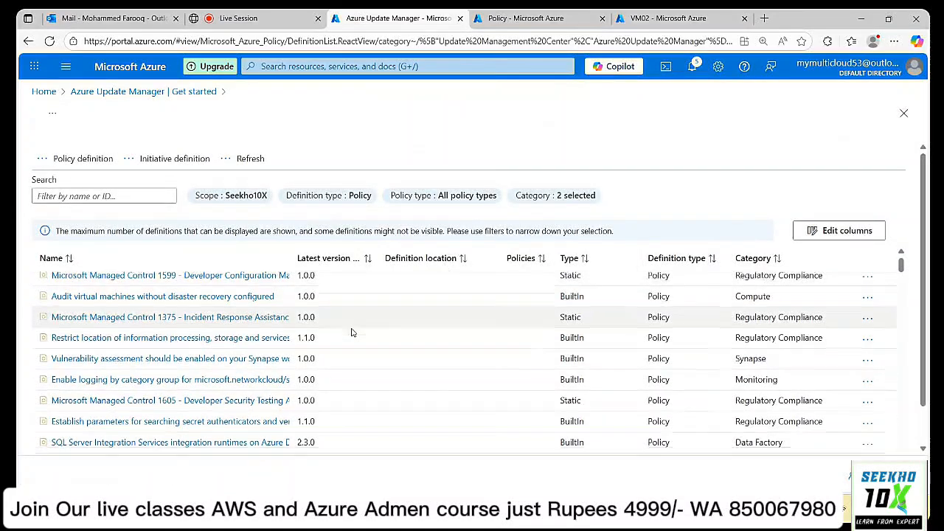
scroll(352, 333, "down", 2)
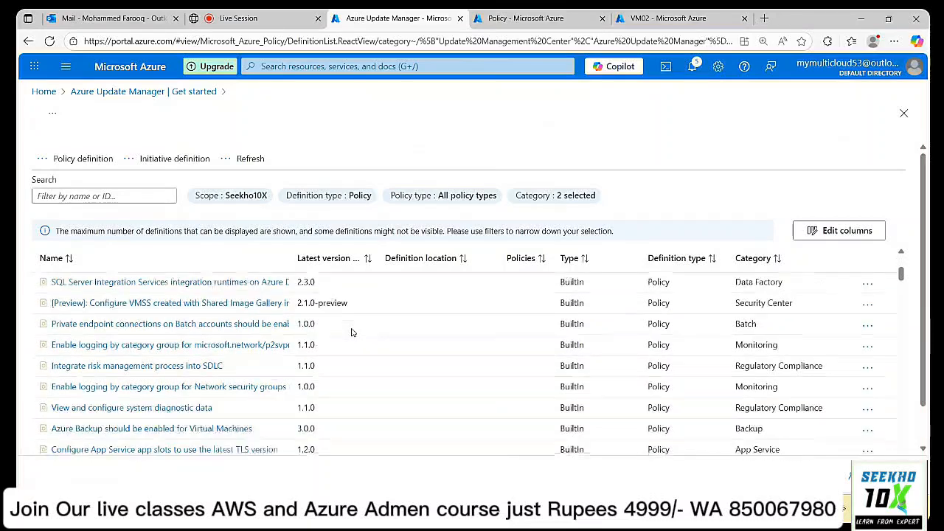
scroll(352, 333, "down", 3)
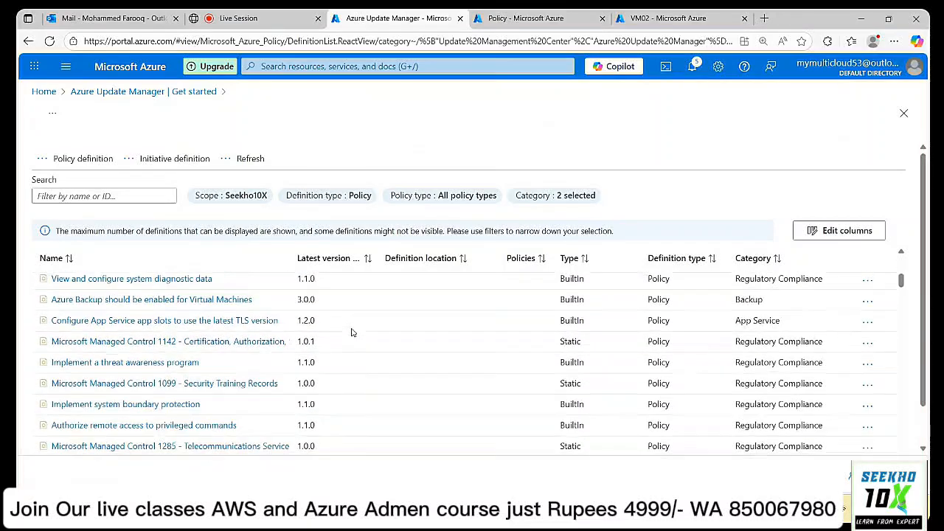
scroll(352, 332, "down", 5)
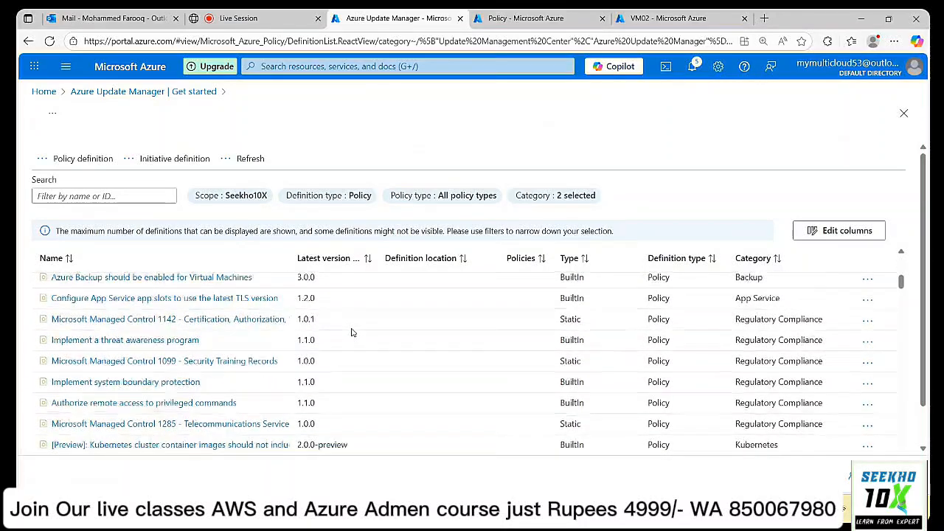
scroll(352, 333, "down", 2)
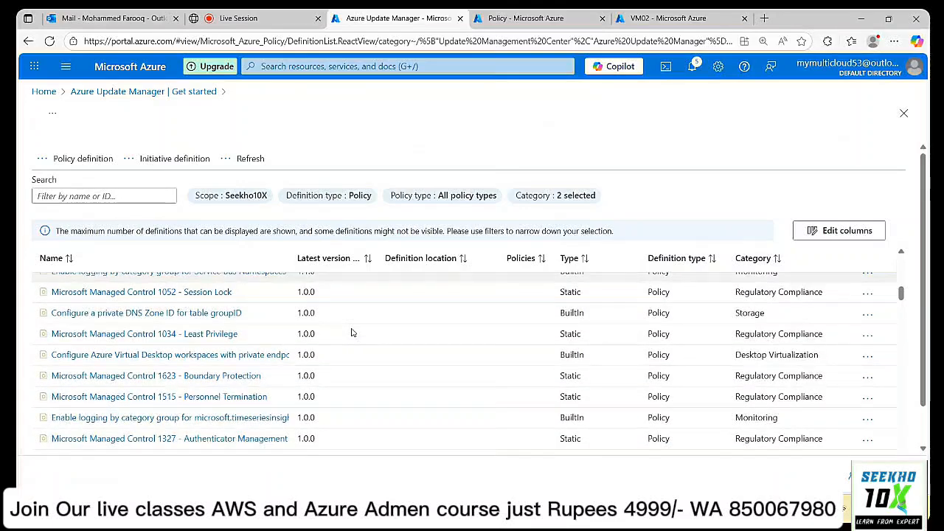
scroll(352, 332, "down", 3)
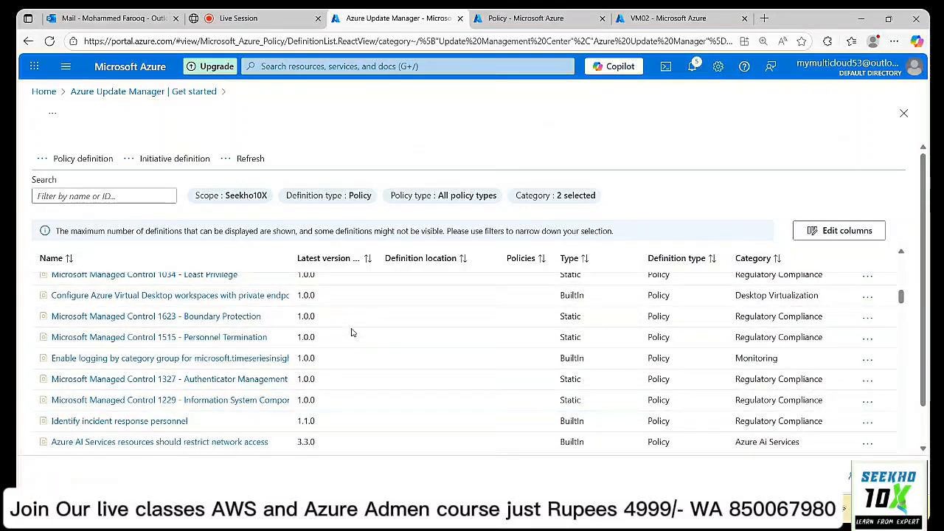
scroll(352, 333, "down", 5)
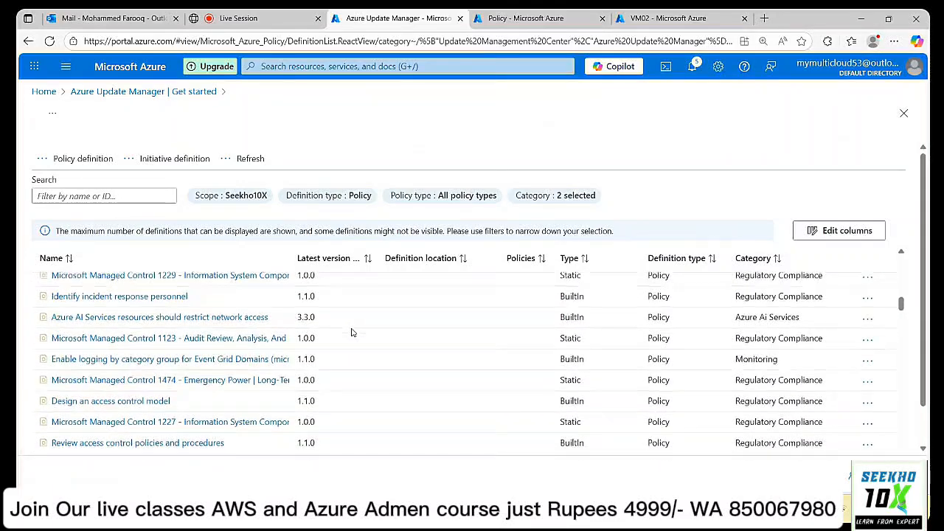
scroll(352, 332, "down", 5)
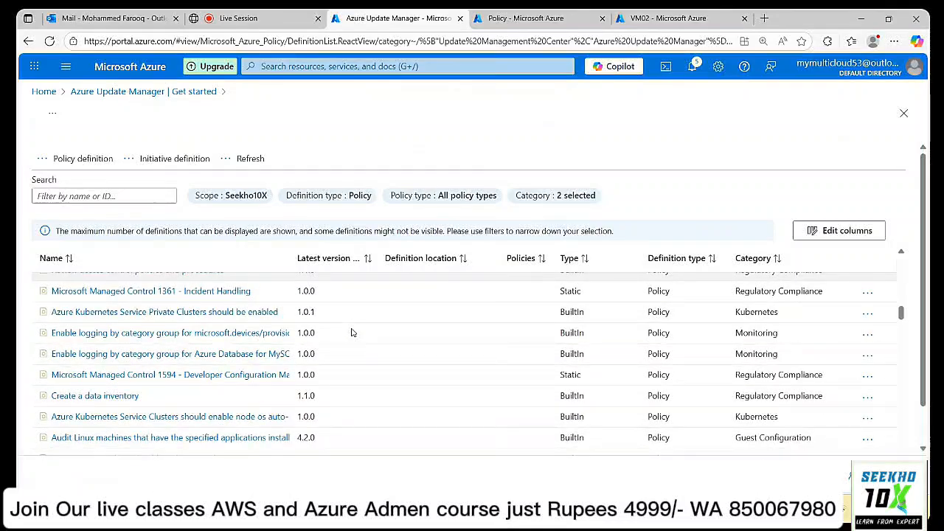
scroll(352, 332, "down", 5)
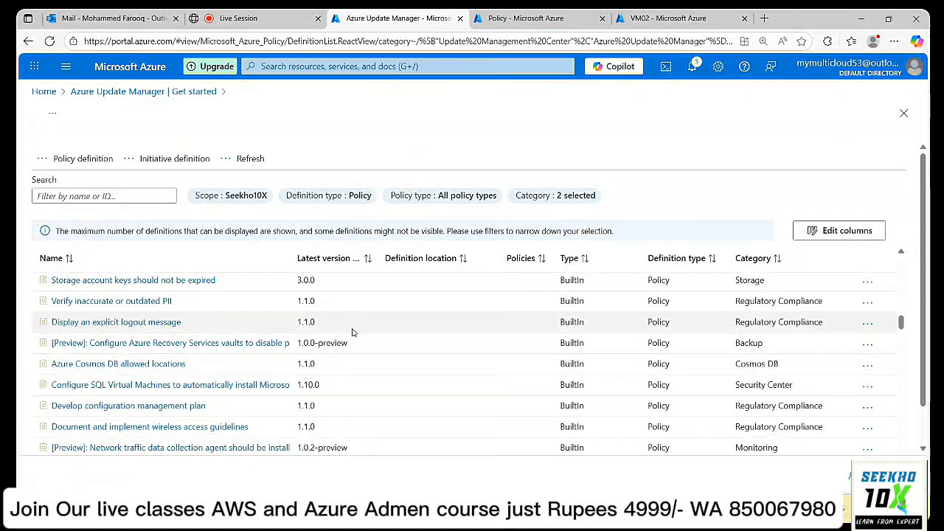
scroll(352, 332, "down", 5)
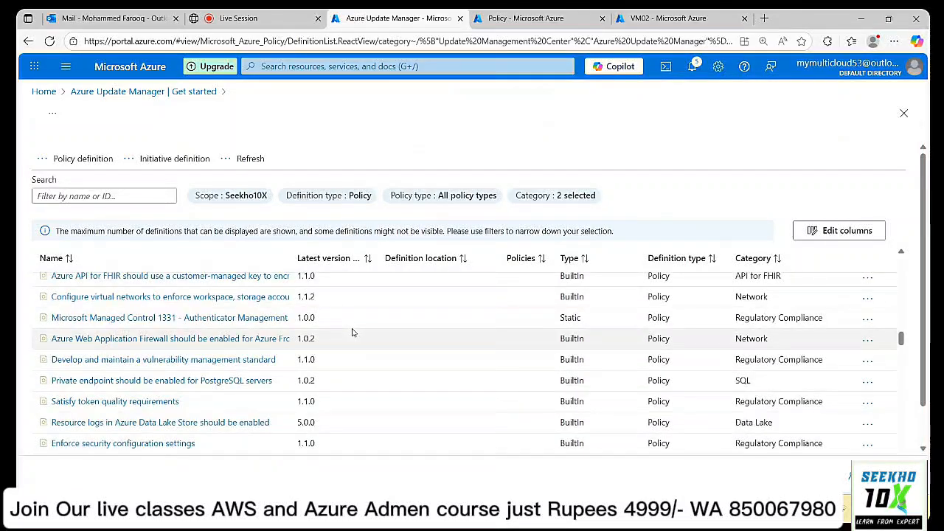
scroll(352, 333, "down", 5)
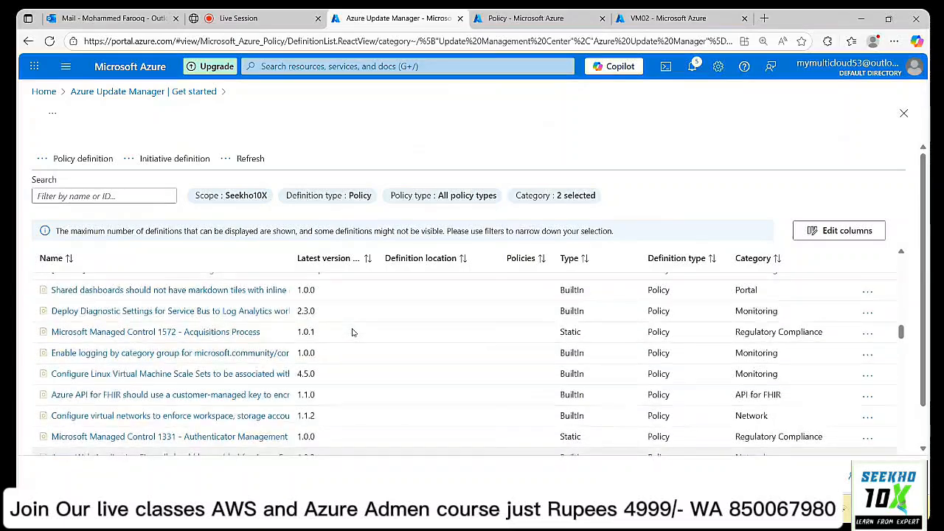
scroll(353, 333, "up", 10)
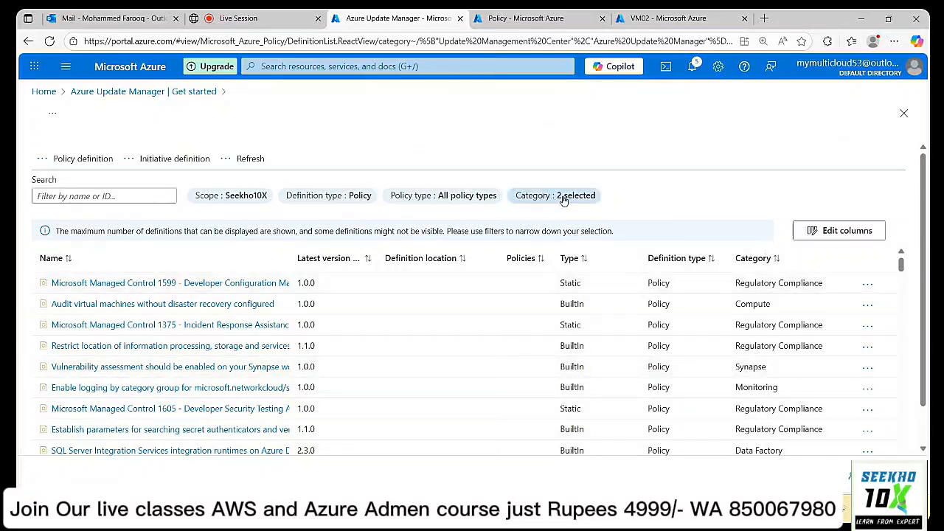
Filter the Category to Azure Update Manager only instead of all categories.
left_click(564, 198)
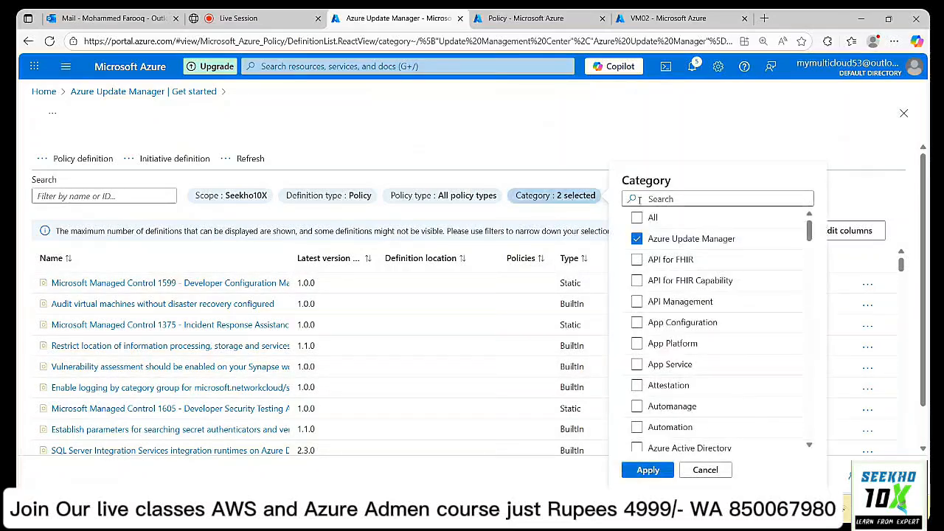
scroll(755, 274, "down", 5)
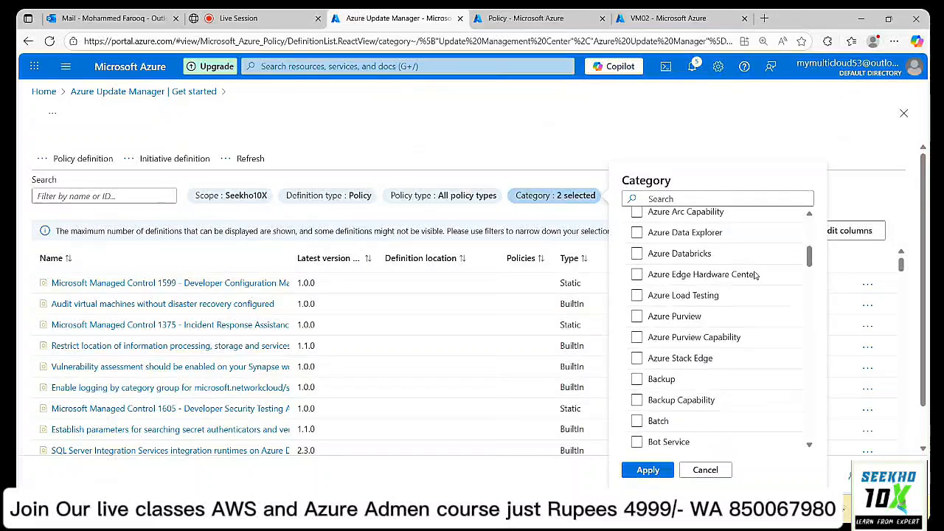
scroll(755, 274, "down", 12)
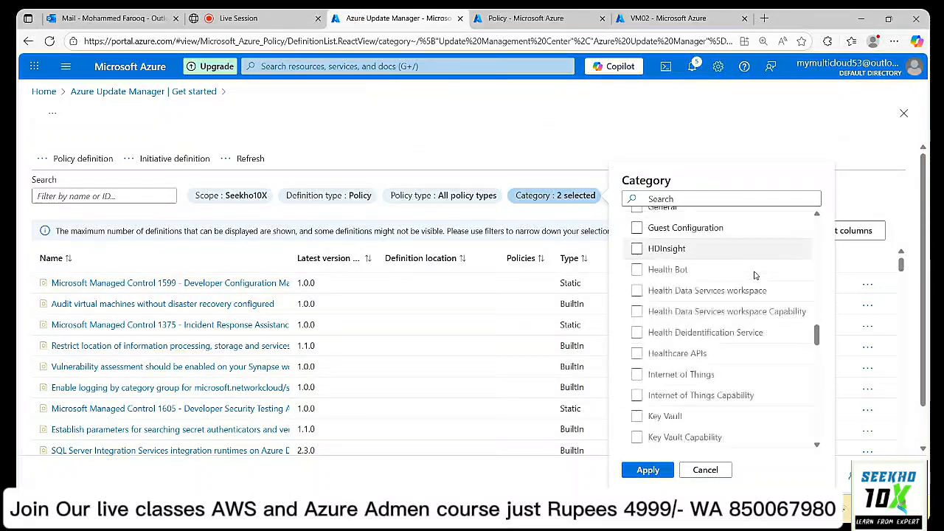
scroll(755, 274, "down", 12)
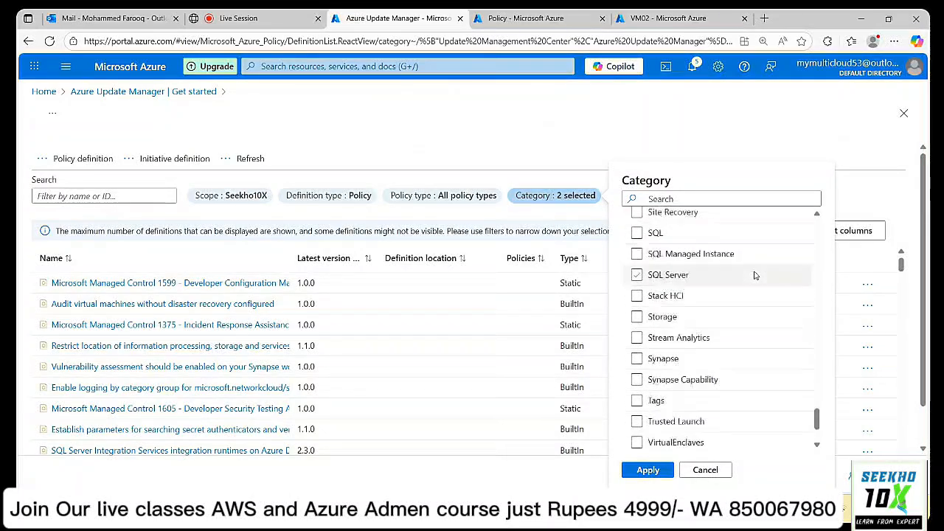
scroll(755, 275, "down", 3)
scroll(755, 274, "up", 10)
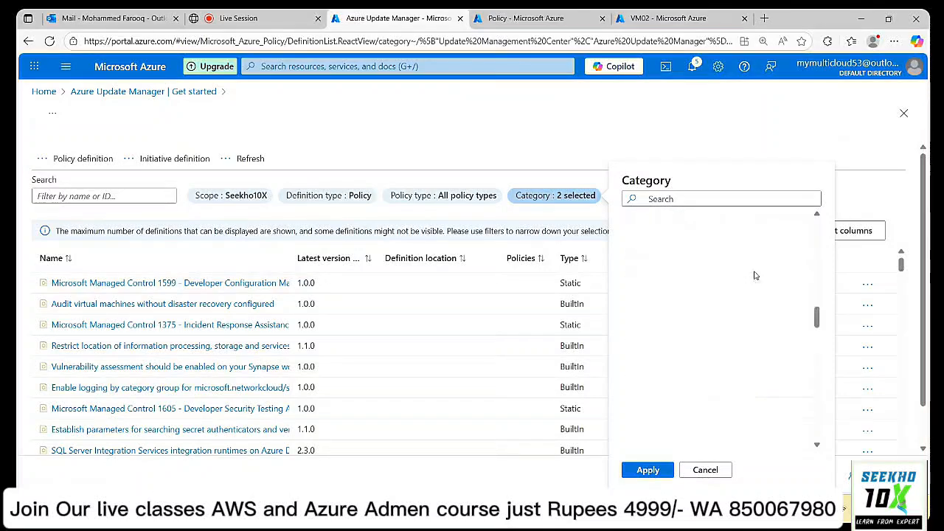
scroll(755, 275, "up", 4)
scroll(756, 276, "up", 7)
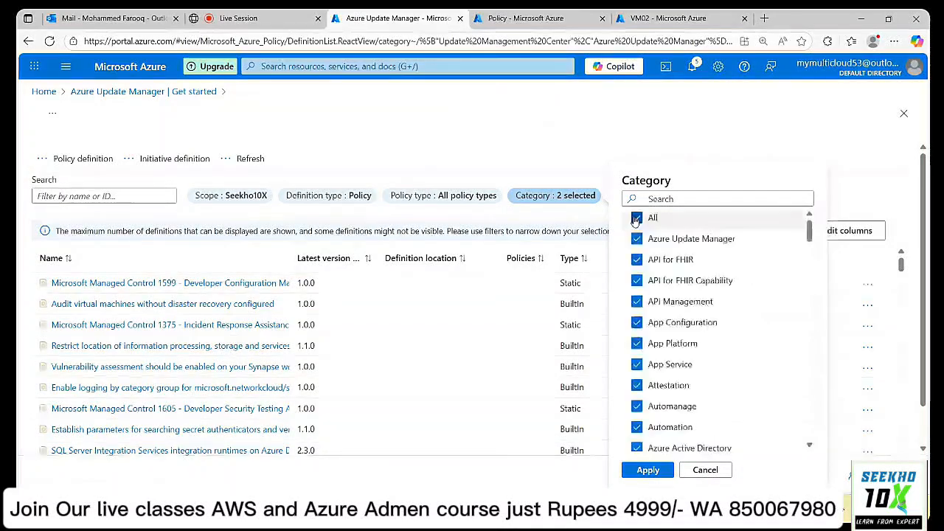
left_click(636, 218)
left_click(637, 238)
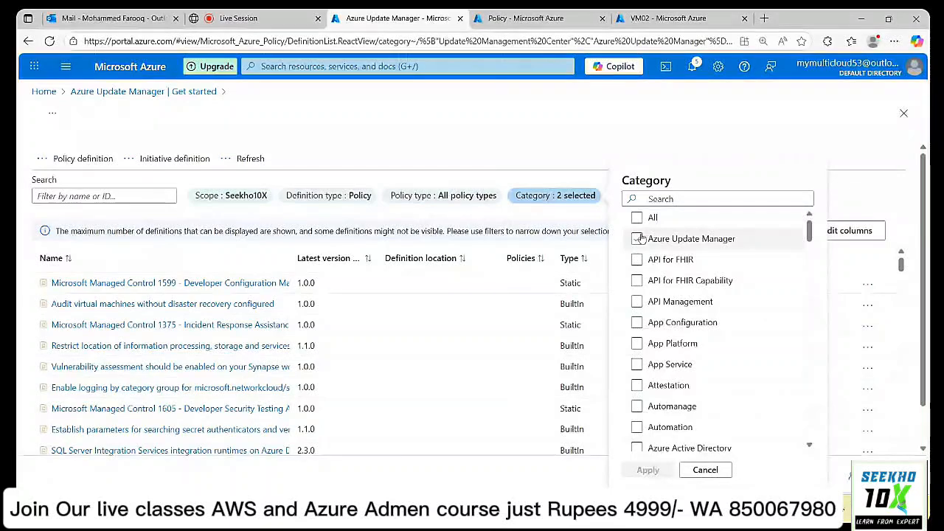
left_click(648, 470)
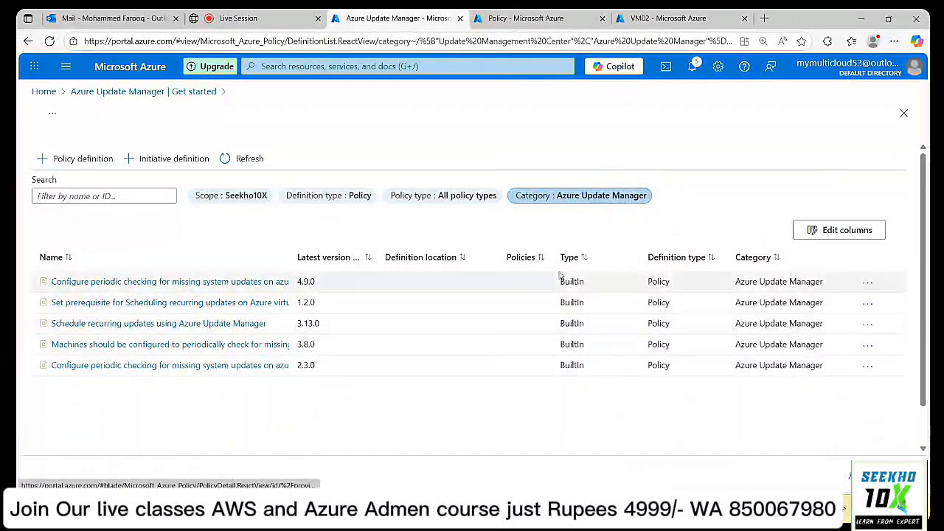
Widen the Name column so the five policy names show in full.
left_click(559, 196)
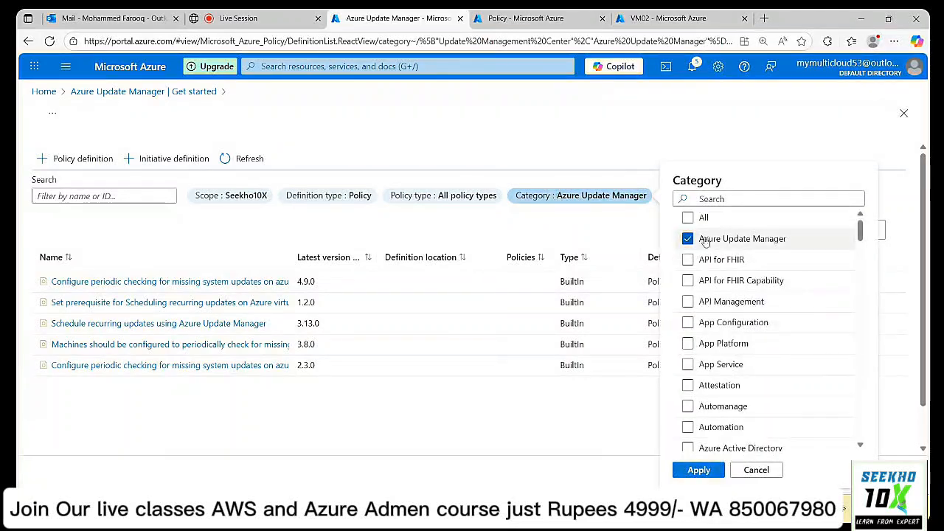
left_click(773, 473)
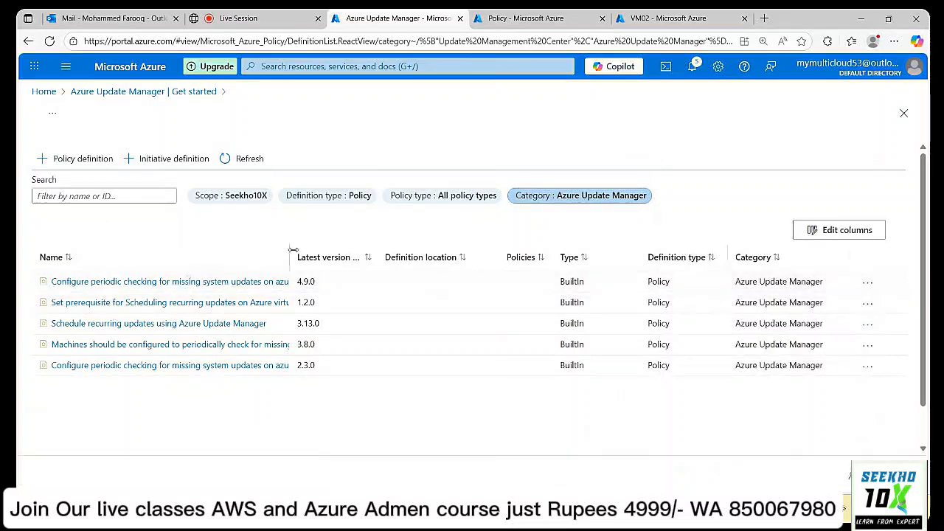
left_click_drag(294, 252, 411, 251)
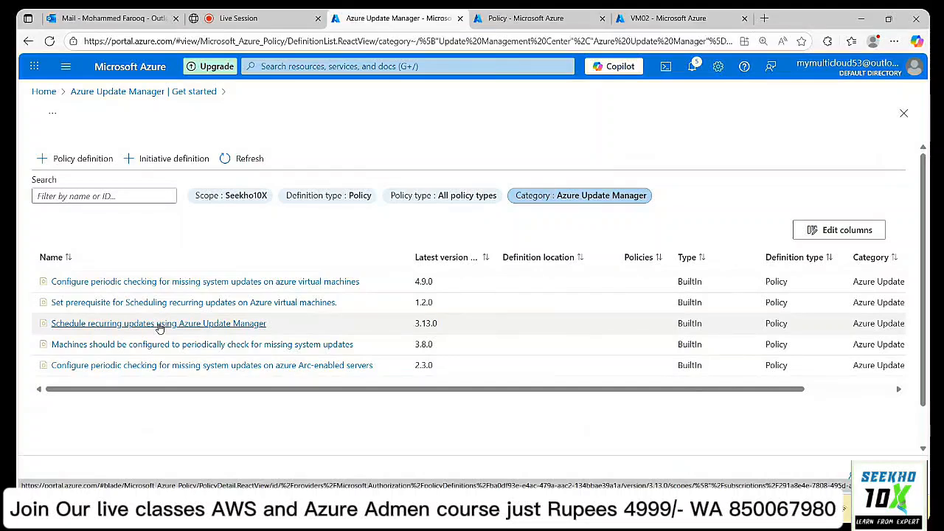
Open 'Schedule recurring updates using Azure Update Manager' and start assigning it.
left_click(160, 325)
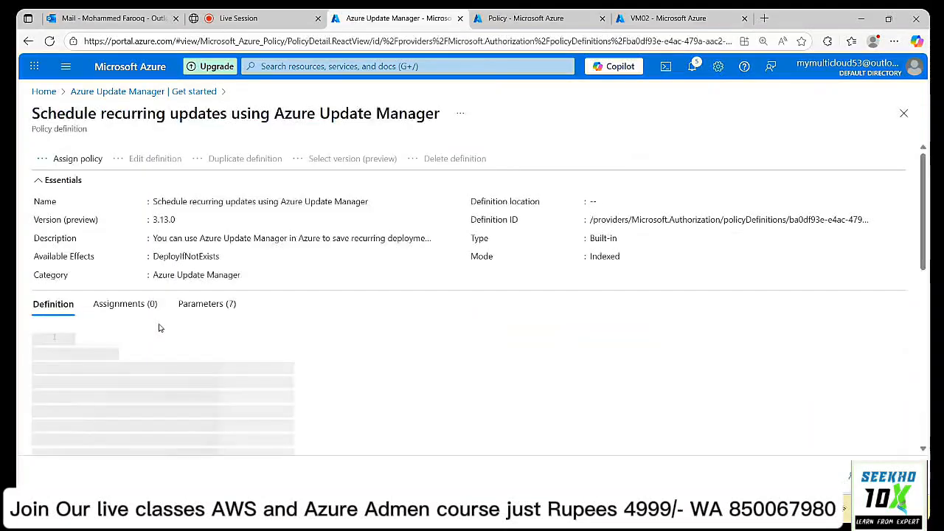
left_click(66, 159)
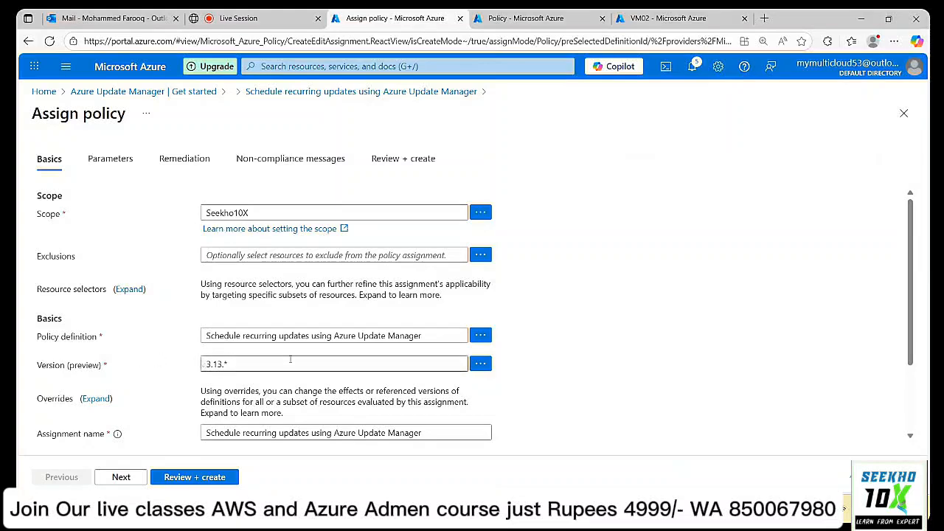
scroll(570, 306, "down", 1)
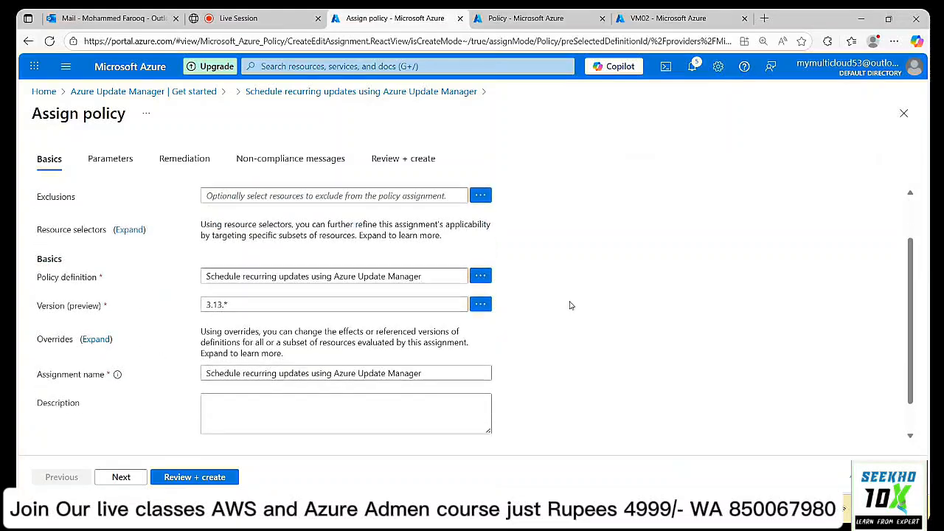
scroll(569, 306, "down", 1)
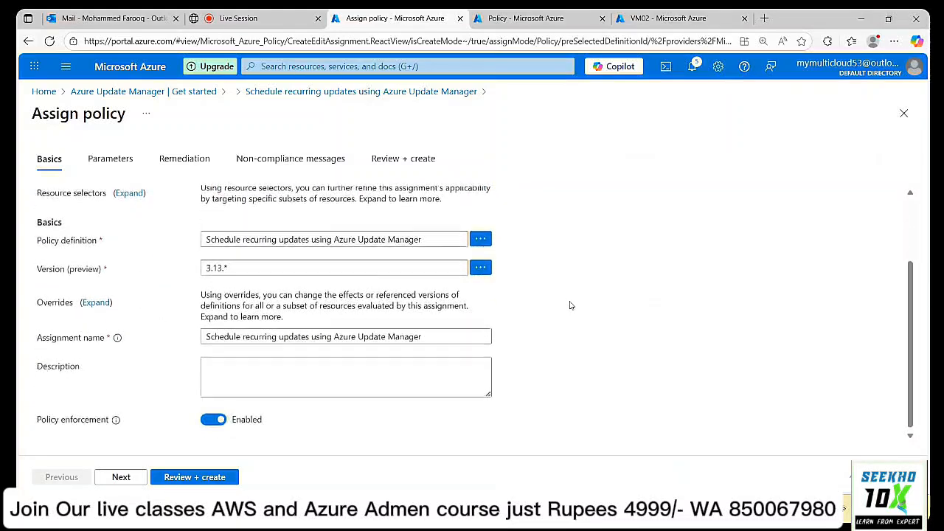
scroll(570, 305, "up", 1)
scroll(570, 306, "down", 1)
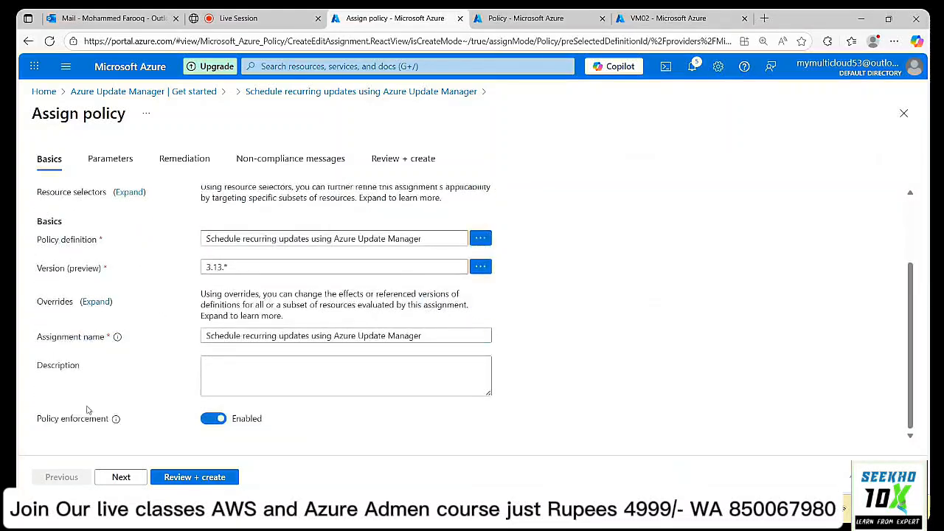
Review its parameters, toggling 'Only show parameters that need input', then return to Get started.
left_click(120, 478)
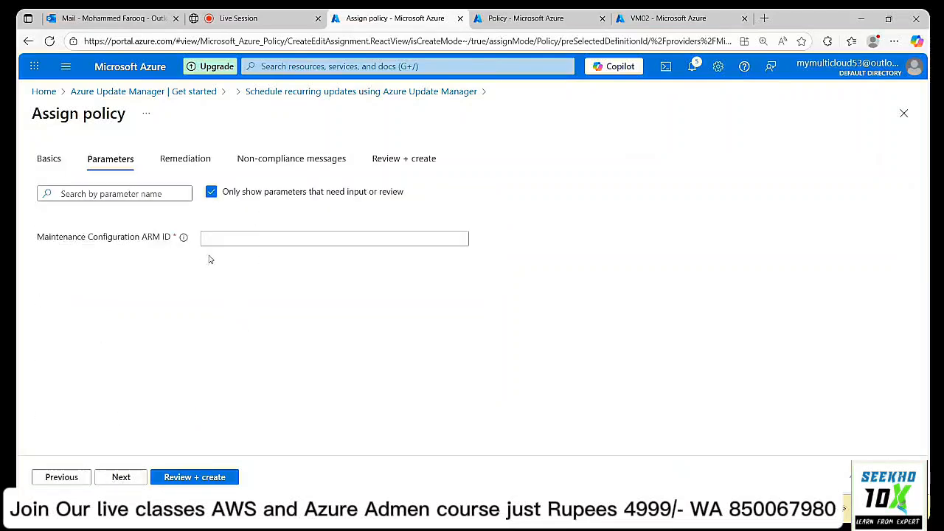
left_click(211, 193)
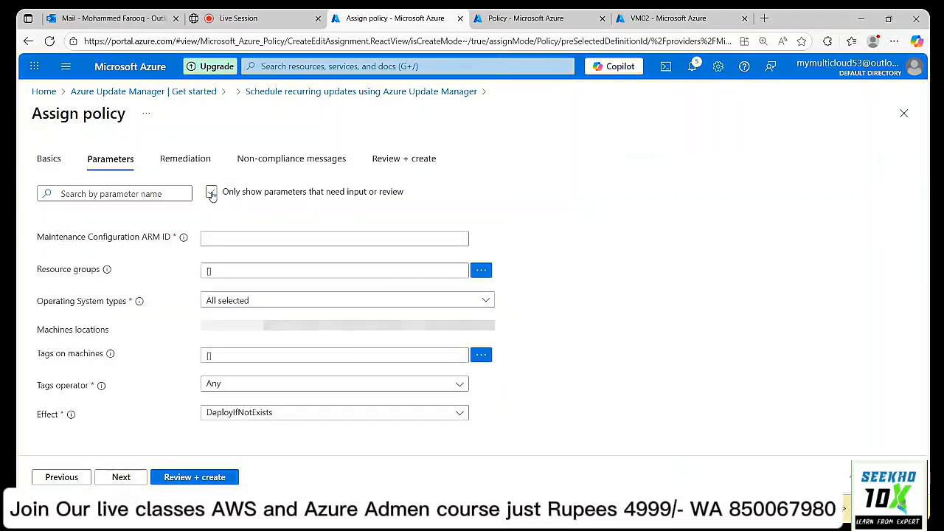
left_click(211, 193)
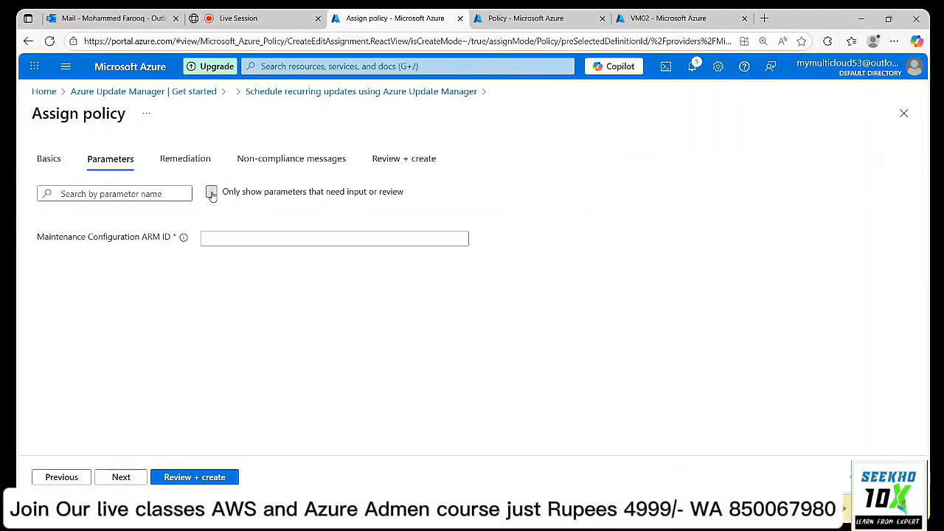
left_click(153, 93)
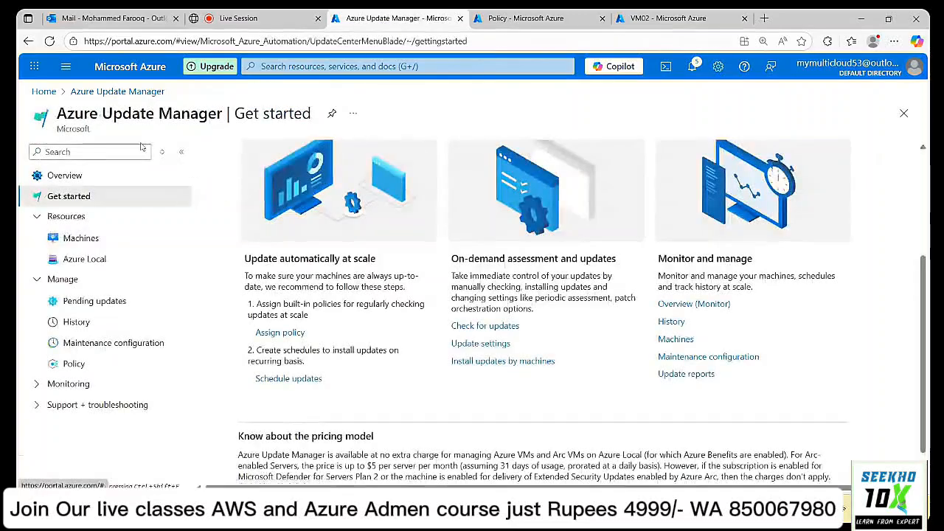
Reopen Assign policy, filter Category to Azure Update Manager via search 'upda', and widen Name column.
left_click(274, 334)
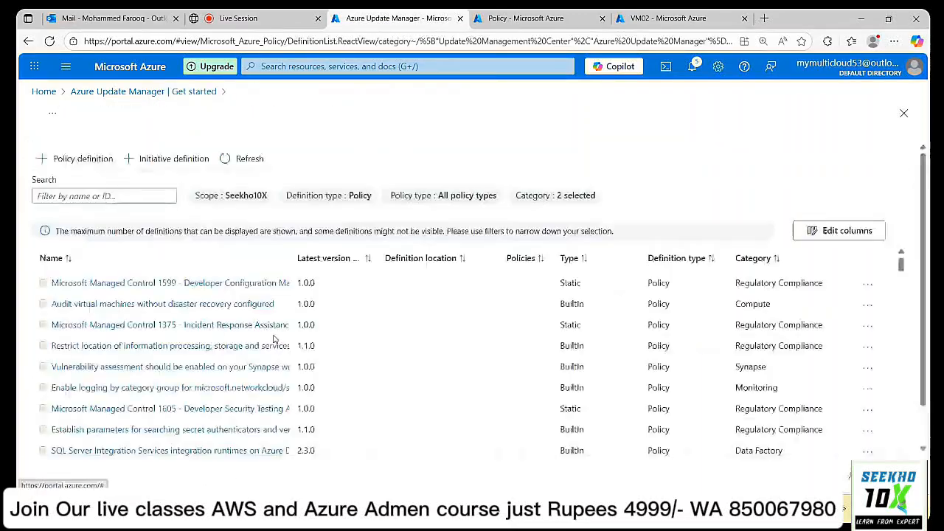
left_click(541, 197)
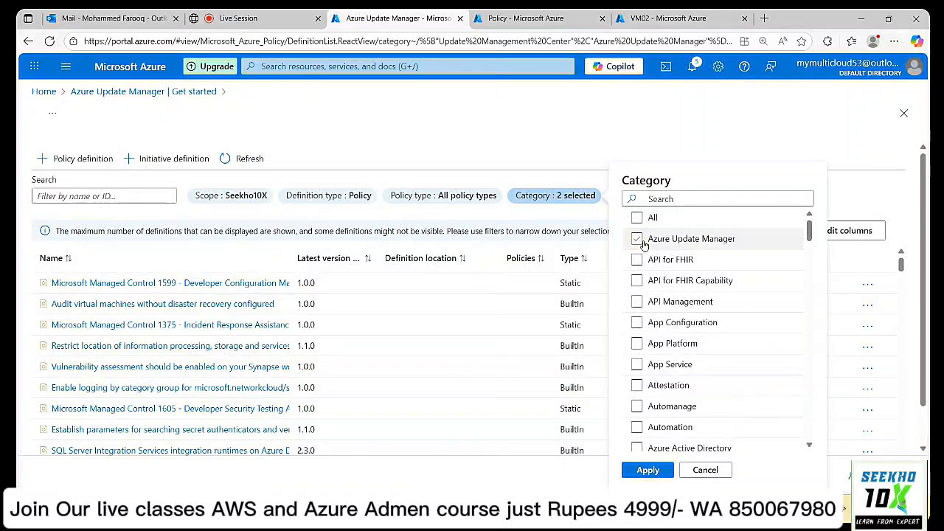
left_click(636, 218)
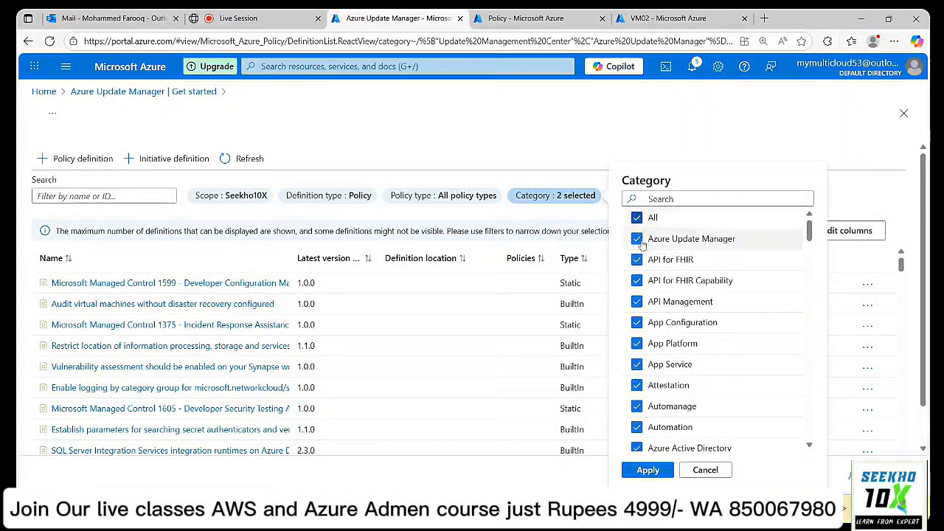
left_click(650, 470)
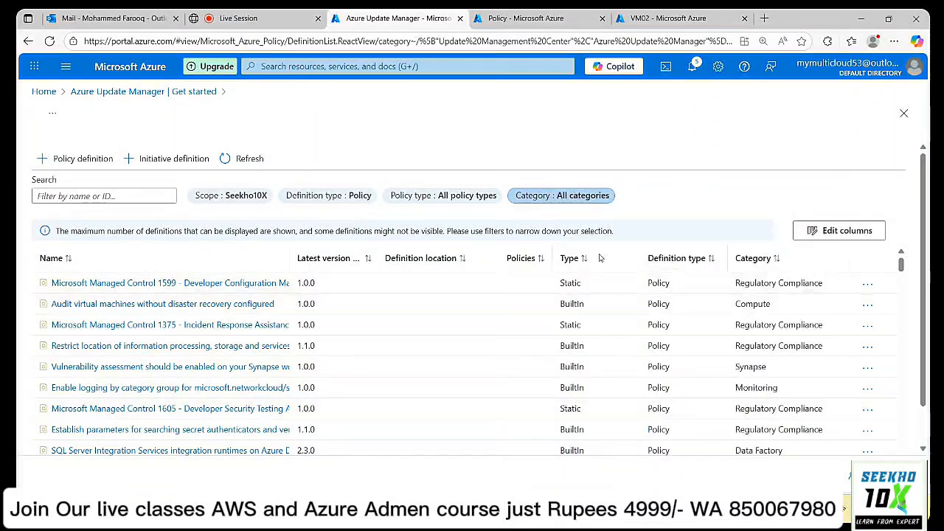
left_click(583, 198)
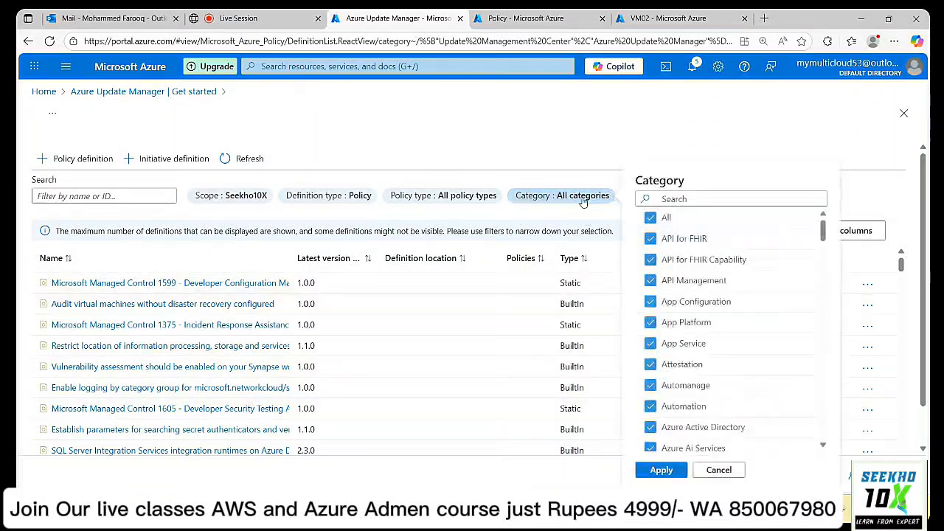
left_click(651, 219)
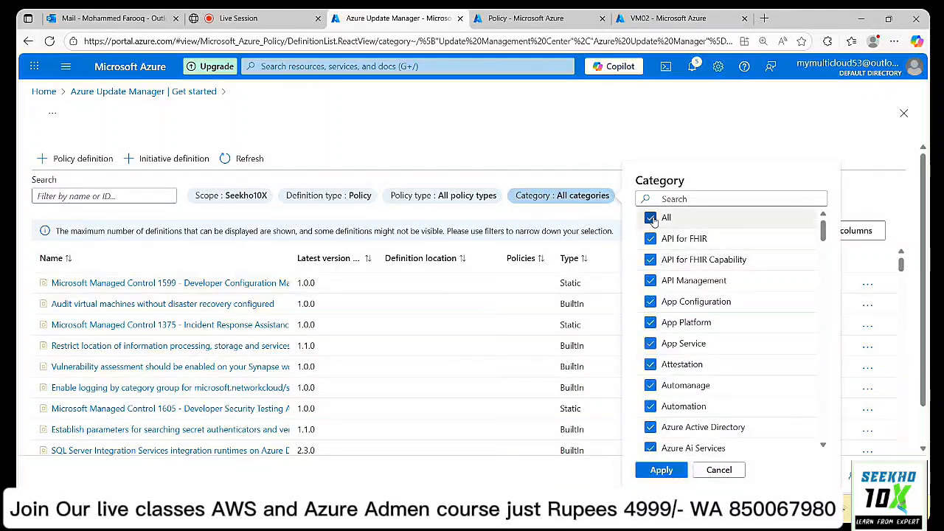
left_click(664, 198)
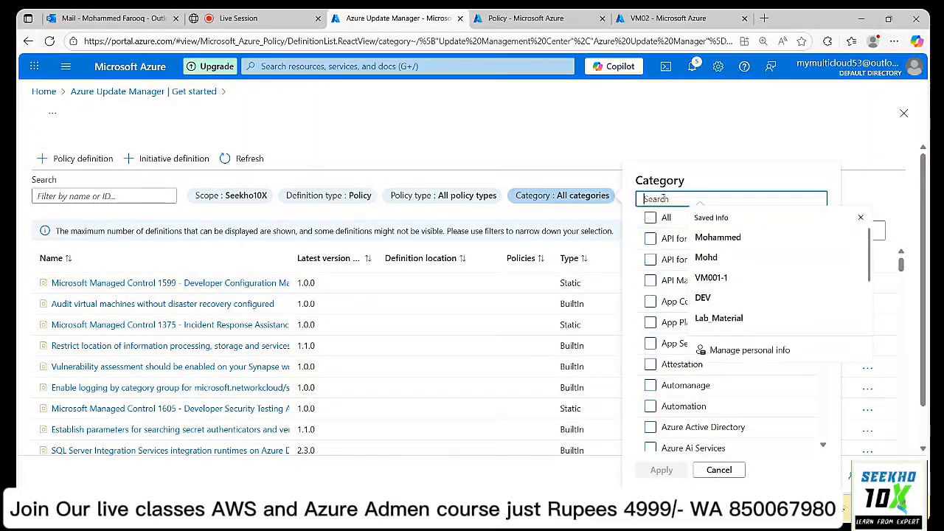
type("upda")
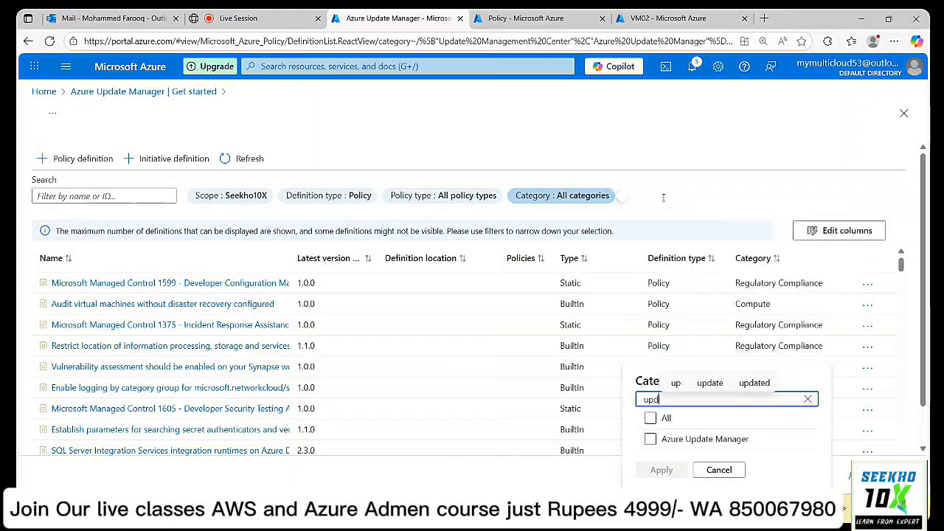
left_click(660, 439)
left_click(668, 476)
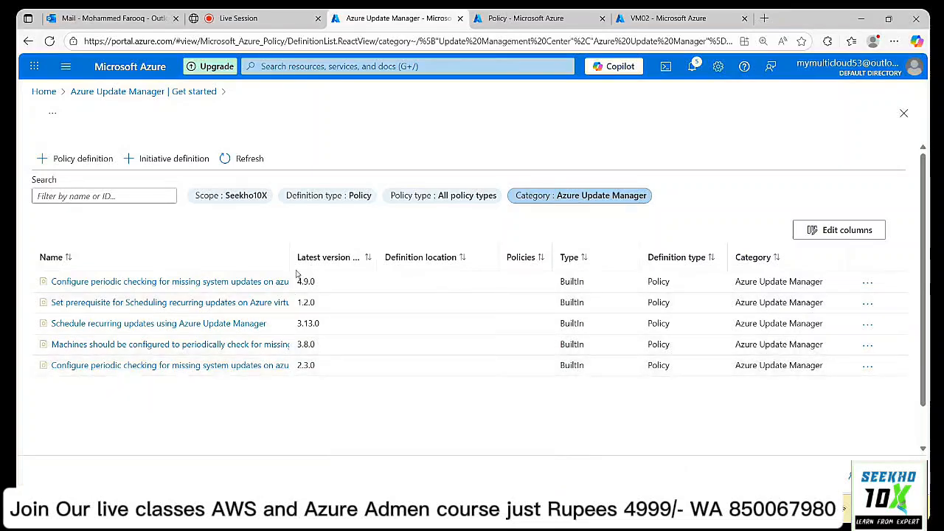
left_click_drag(288, 259, 445, 253)
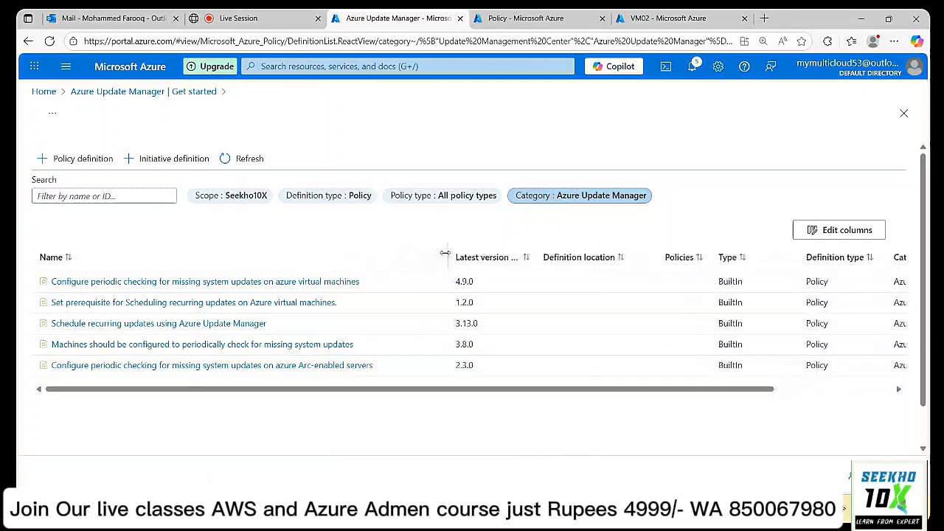
Open the periodic missing-updates check policy and begin assigning it.
left_click(153, 346)
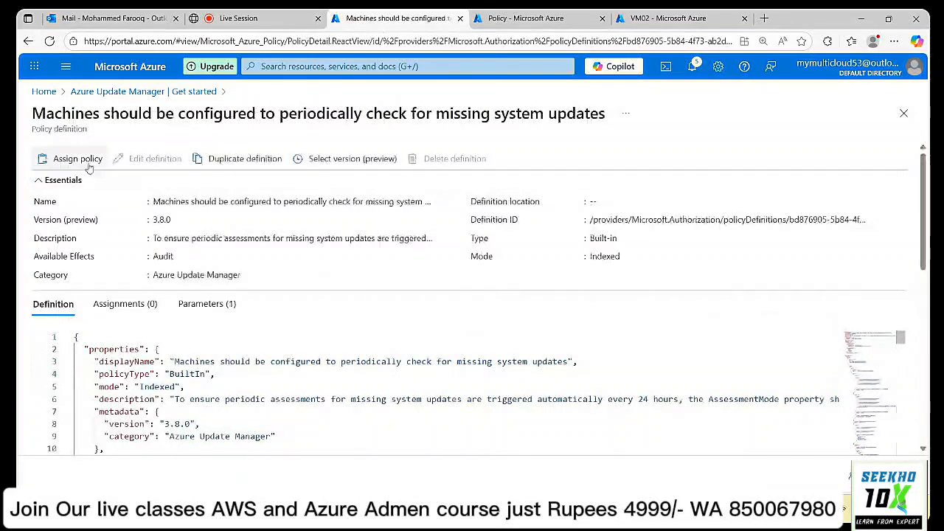
left_click(85, 161)
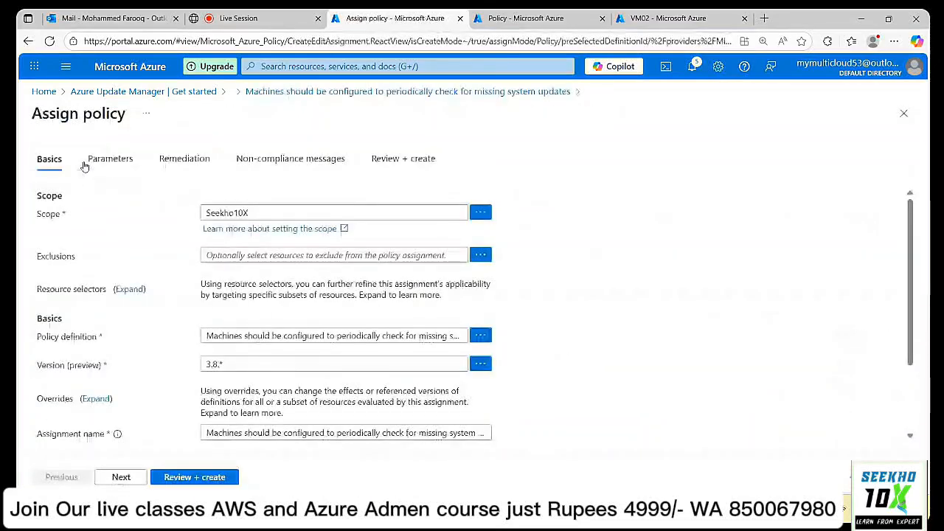
scroll(628, 259, "down", 3)
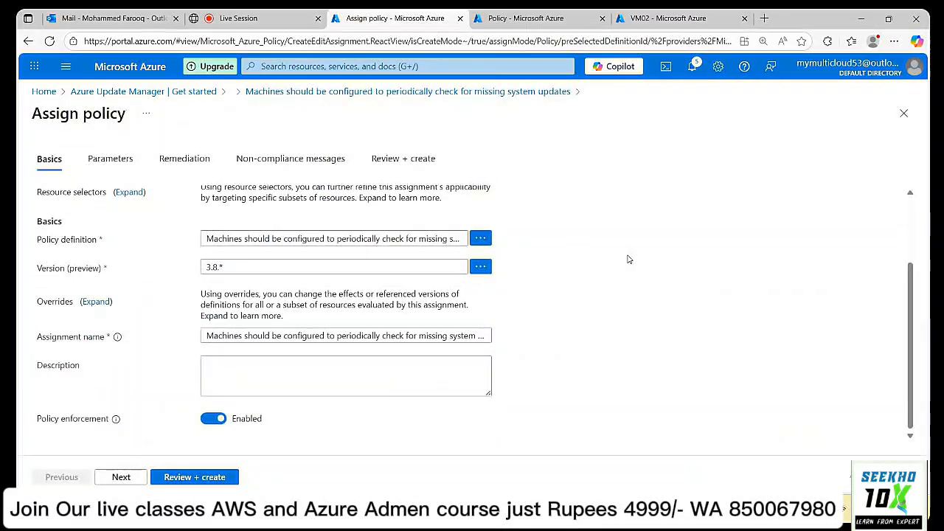
left_click(118, 478)
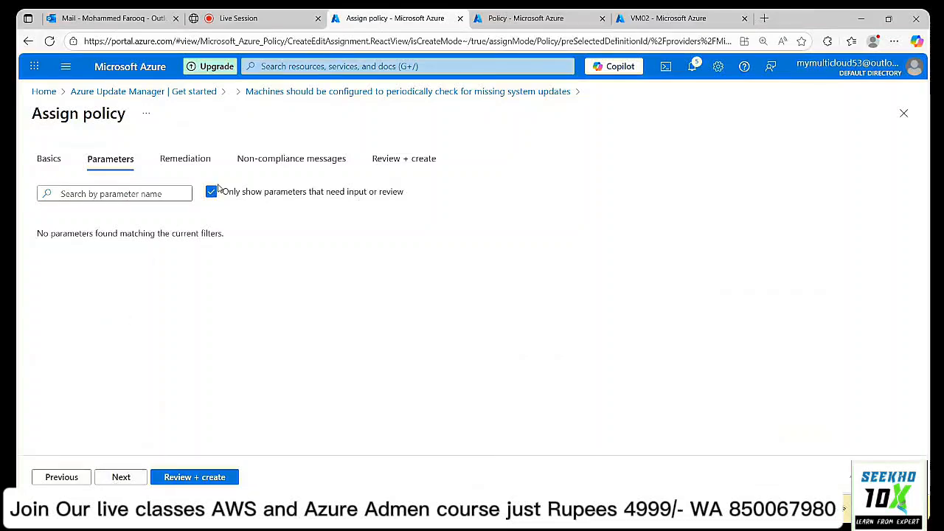
Show all parameters, keep Policy Effect as Audit, and return to Get started.
left_click(213, 192)
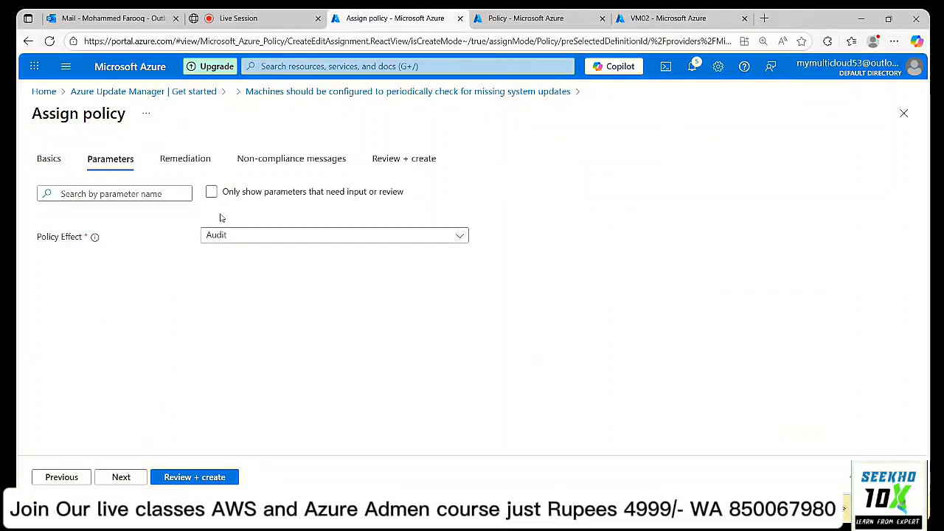
left_click(308, 235)
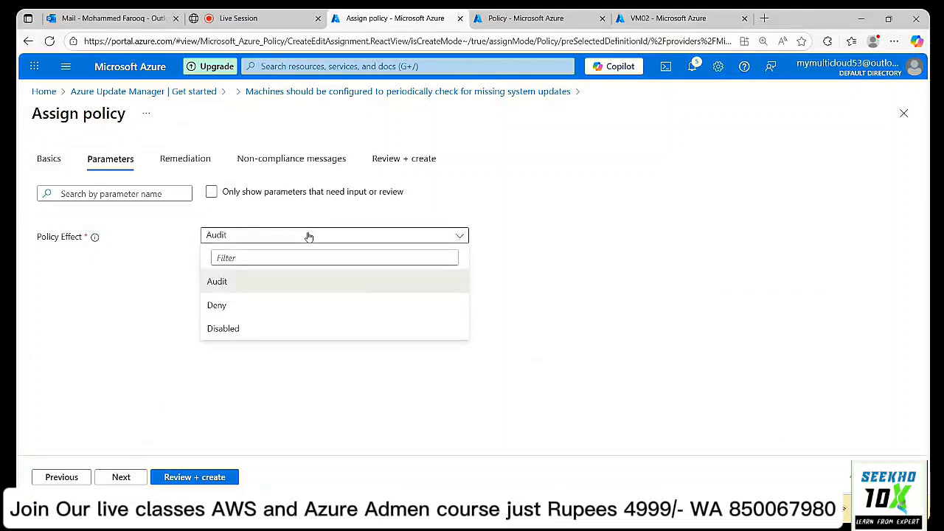
left_click(309, 235)
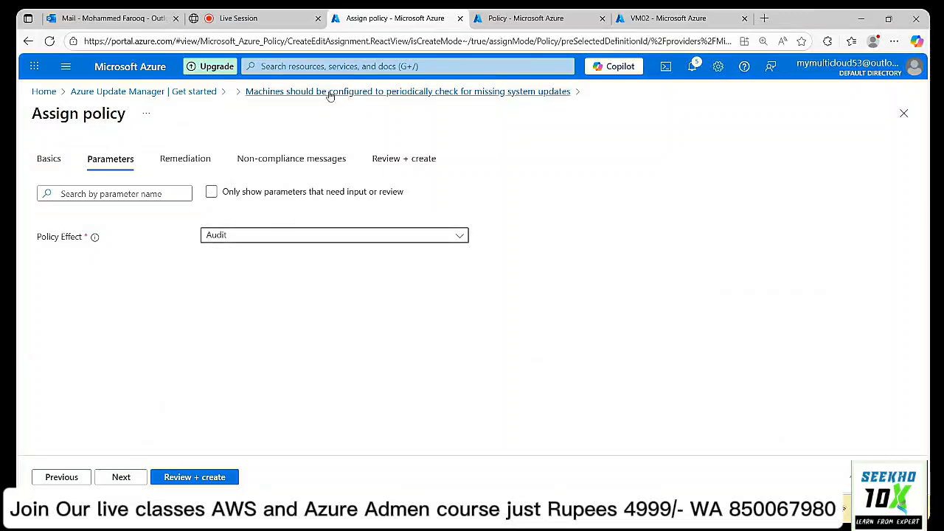
left_click(133, 92)
Open VM02 from the Virtual machines list and view its update status.
left_click(498, 22)
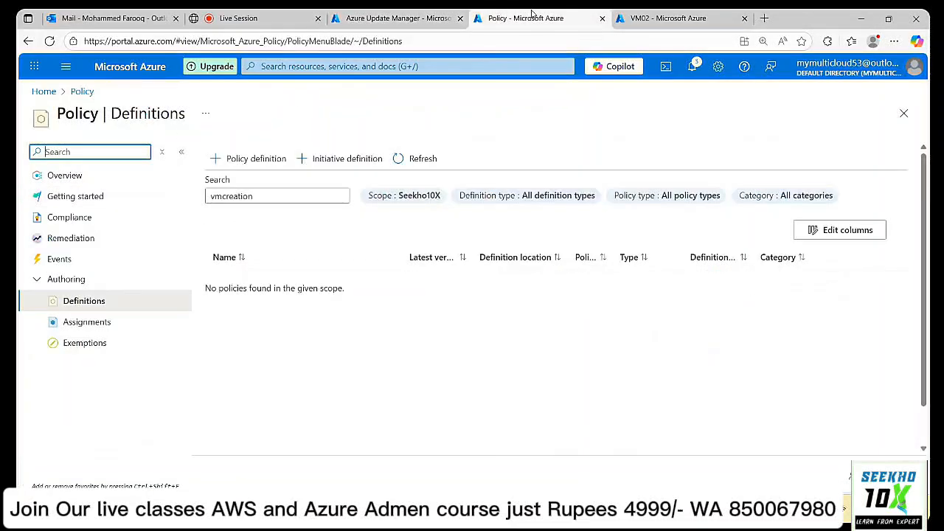
left_click(649, 18)
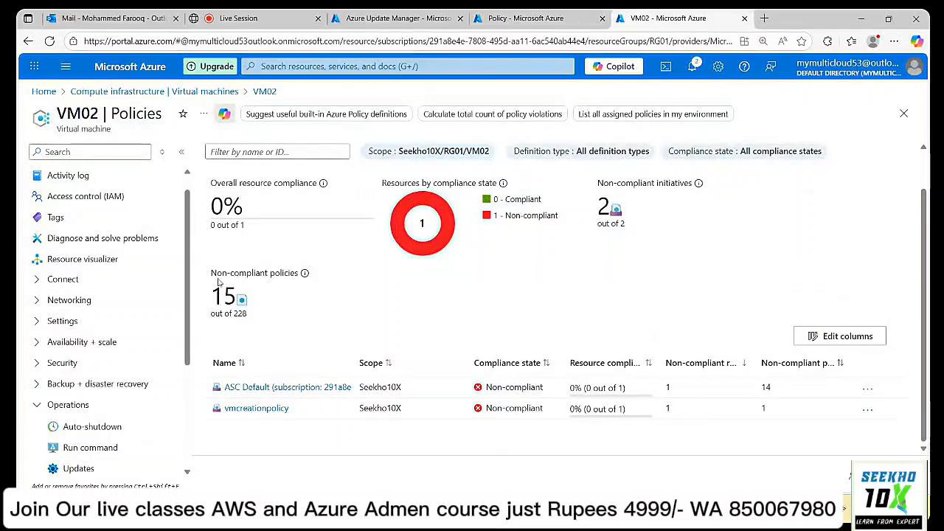
left_click(92, 93)
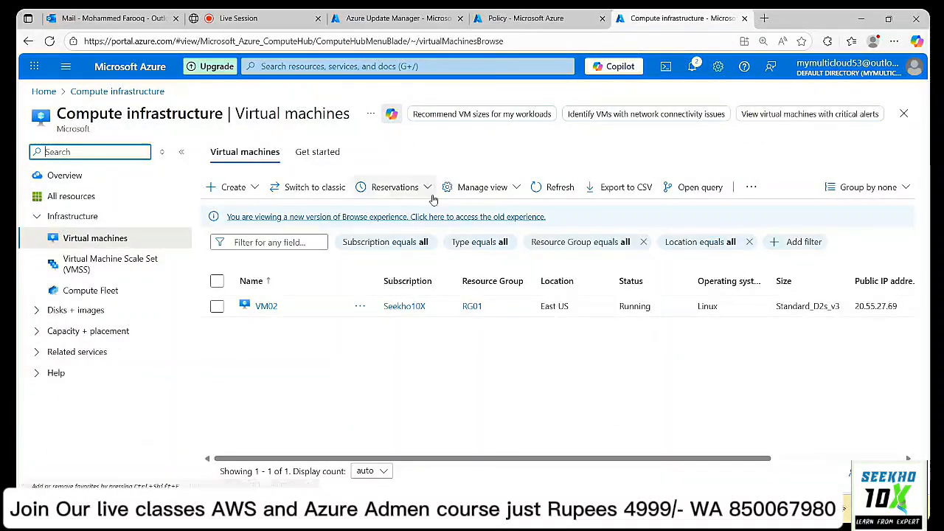
left_click(265, 307)
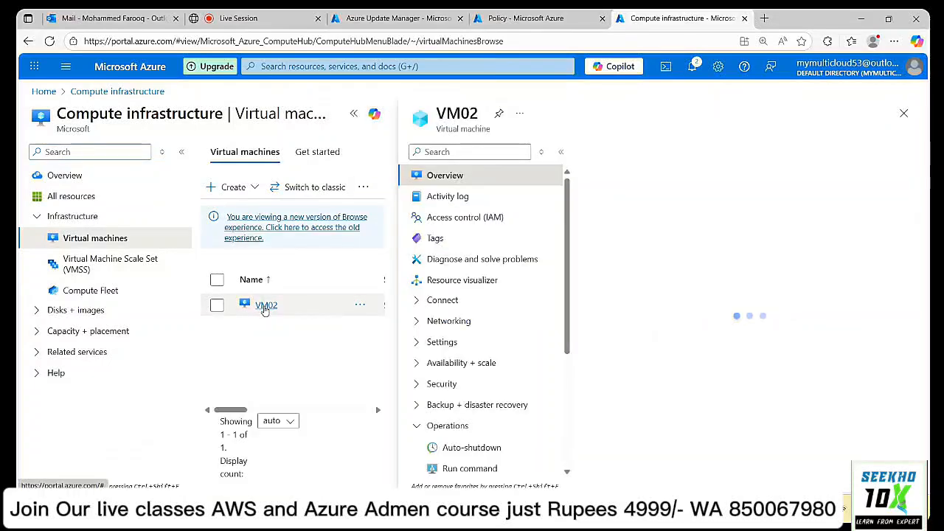
scroll(100, 341, "down", 2)
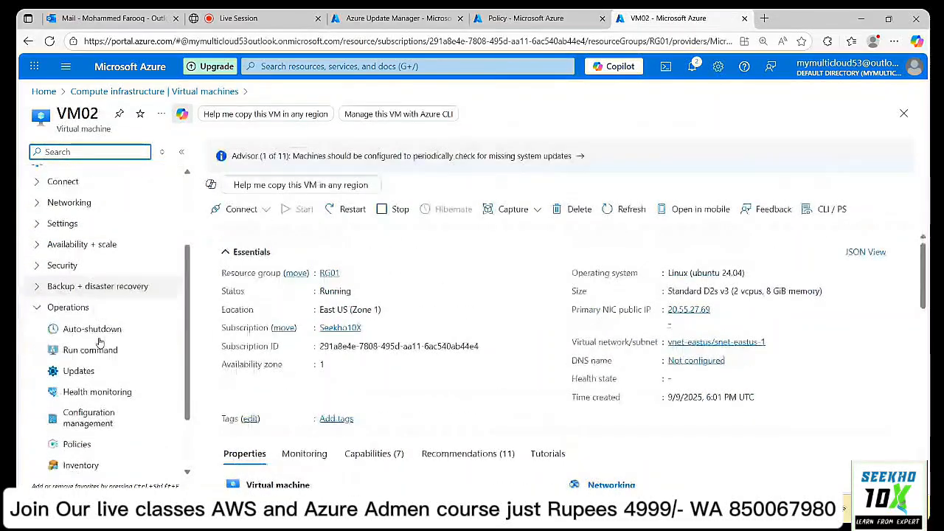
left_click(86, 371)
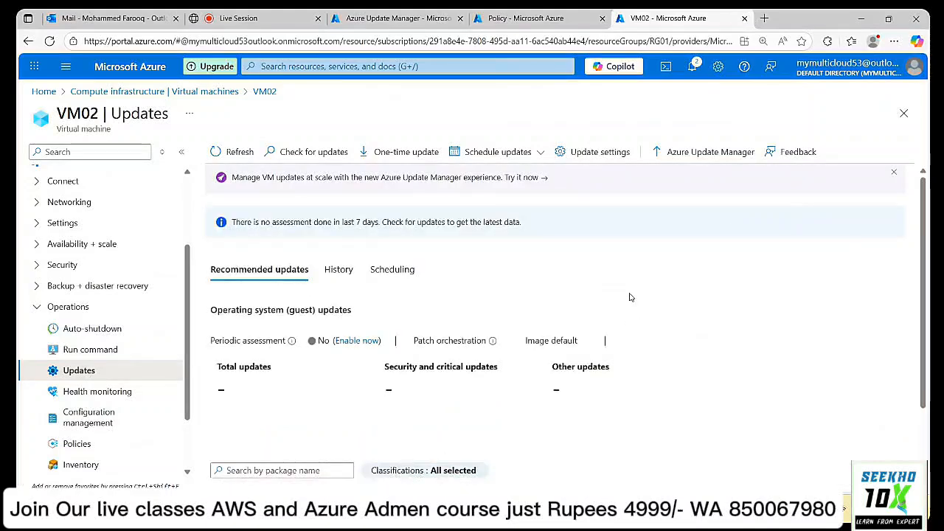
Check VM02's policy compliance with a widened Name column, then return to Virtual machines.
scroll(631, 297, "down", 2)
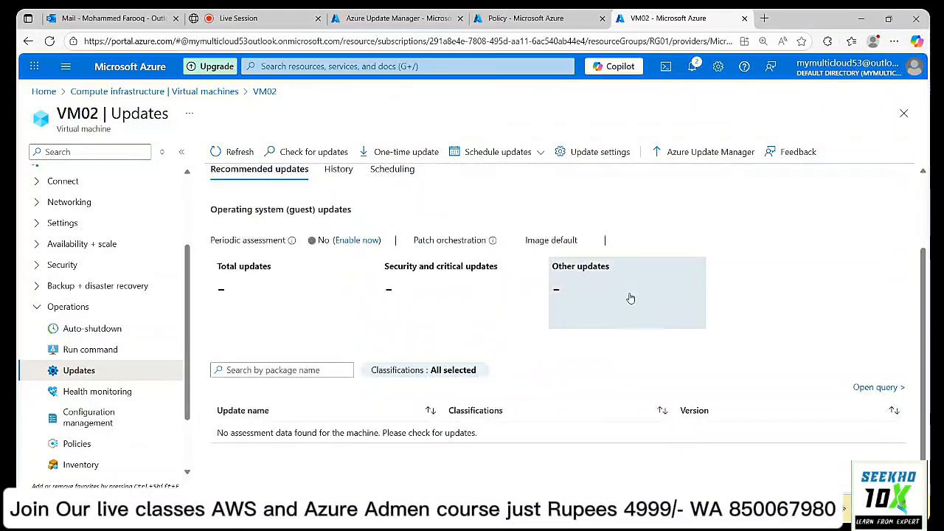
left_click(93, 448)
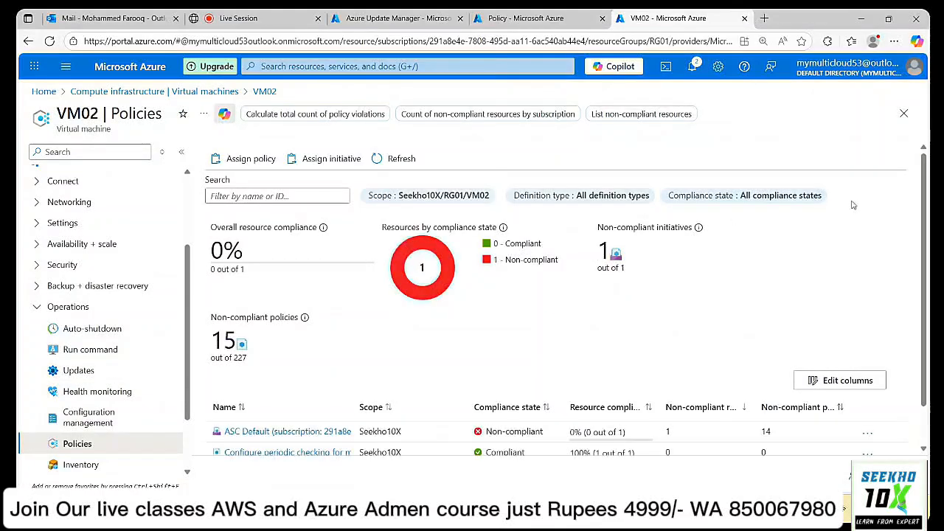
scroll(853, 205, "down", 1)
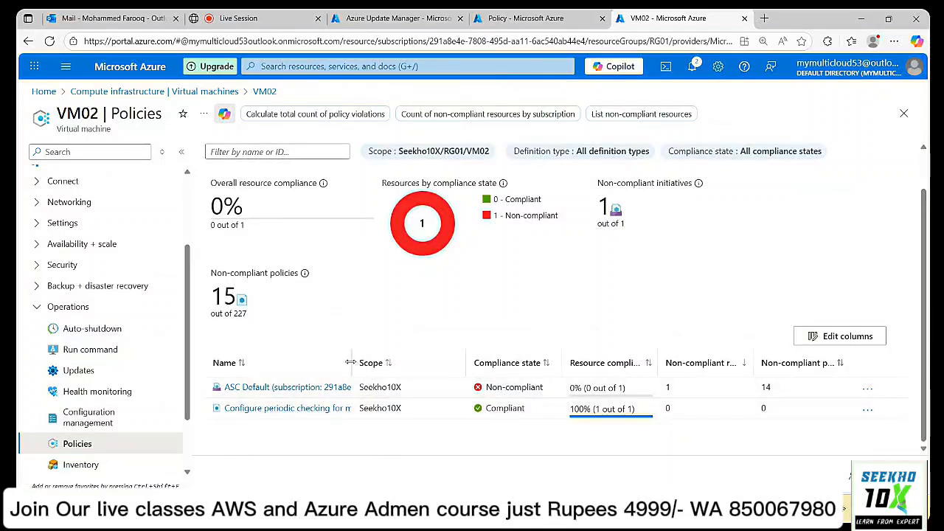
left_click_drag(351, 362, 556, 356)
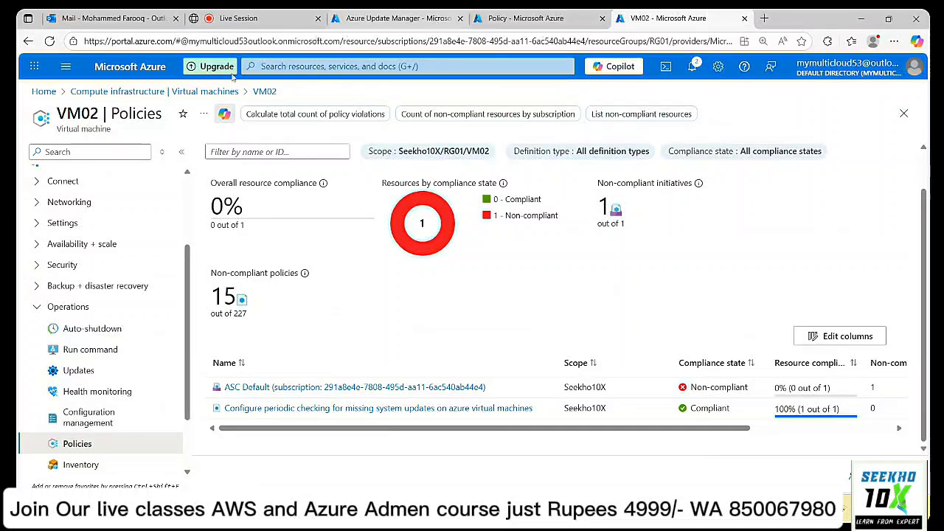
left_click(192, 94)
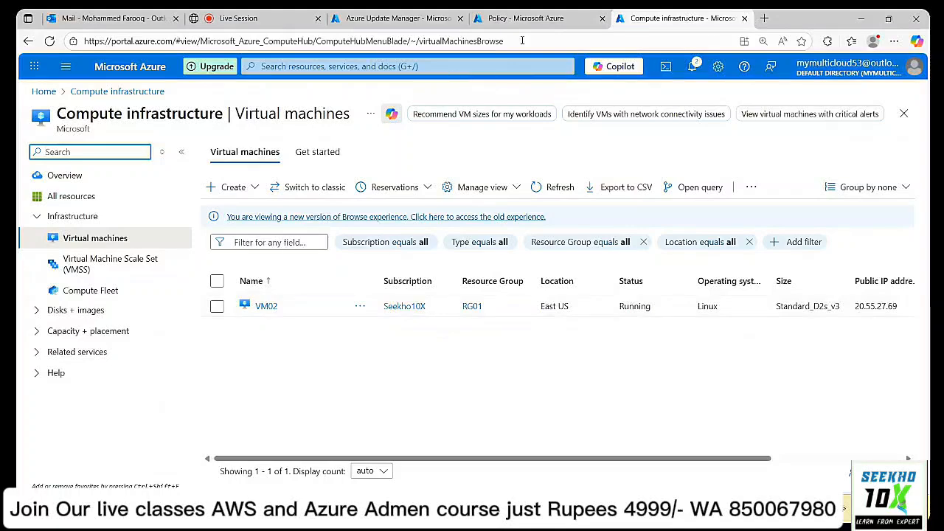
Close the Policy tab and switch back to the Azure Update Manager tab.
left_click(537, 18)
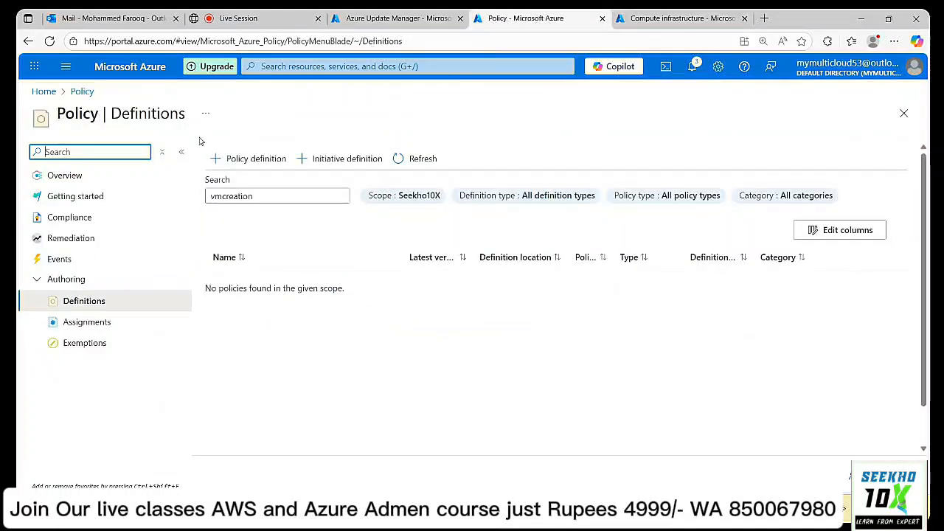
left_click(602, 19)
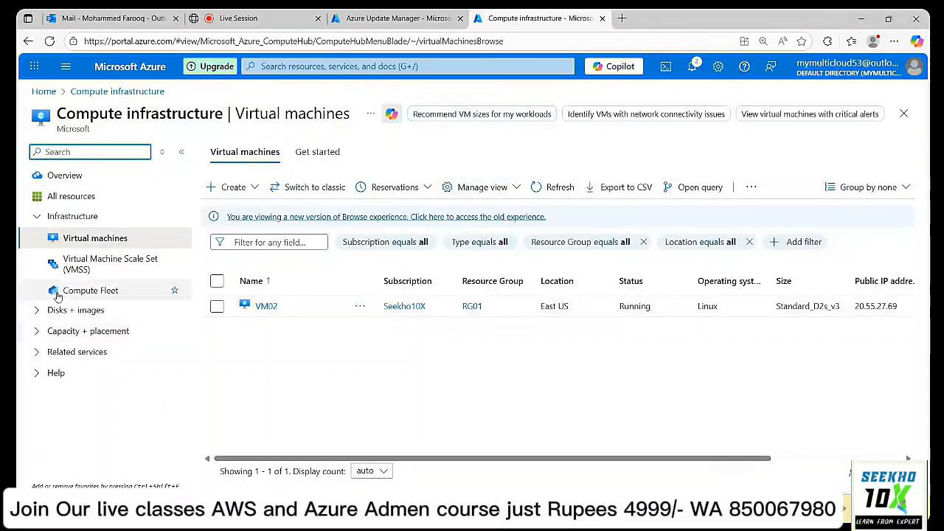
left_click(406, 21)
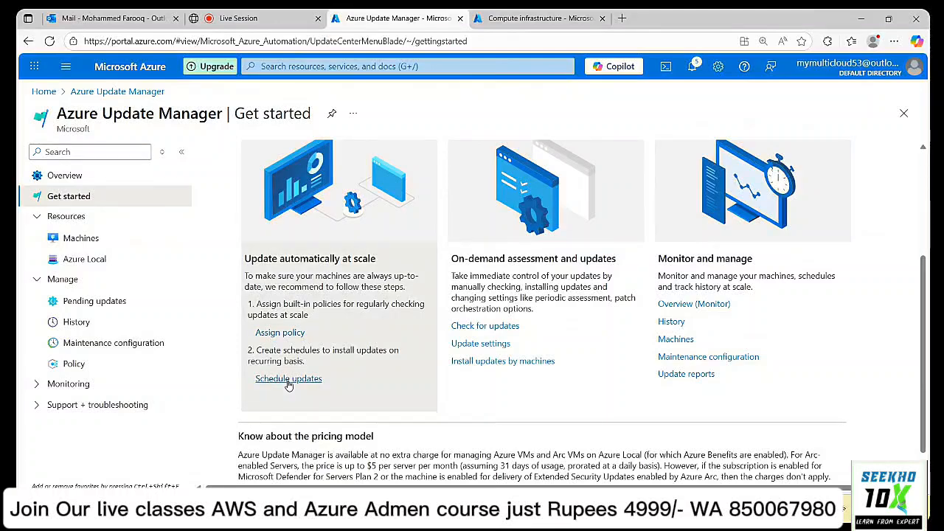
left_click(289, 379)
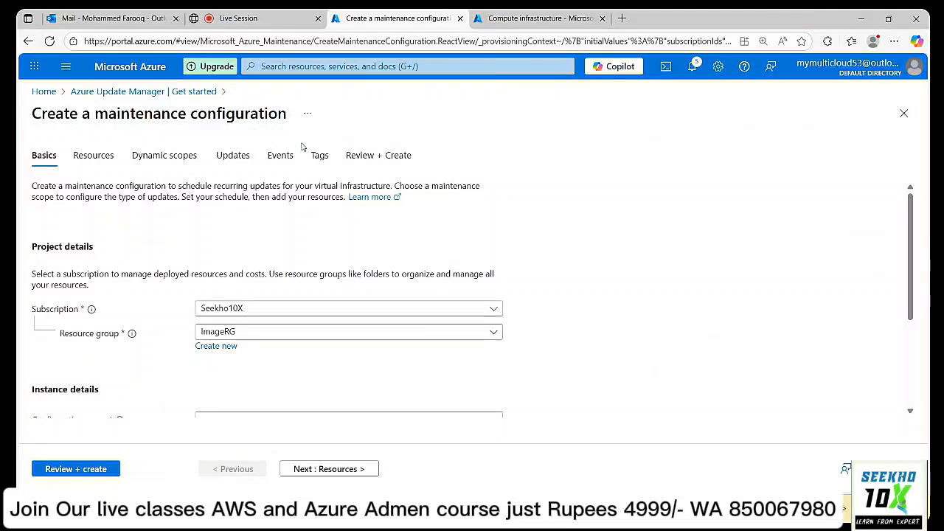
scroll(583, 250, "down", 1)
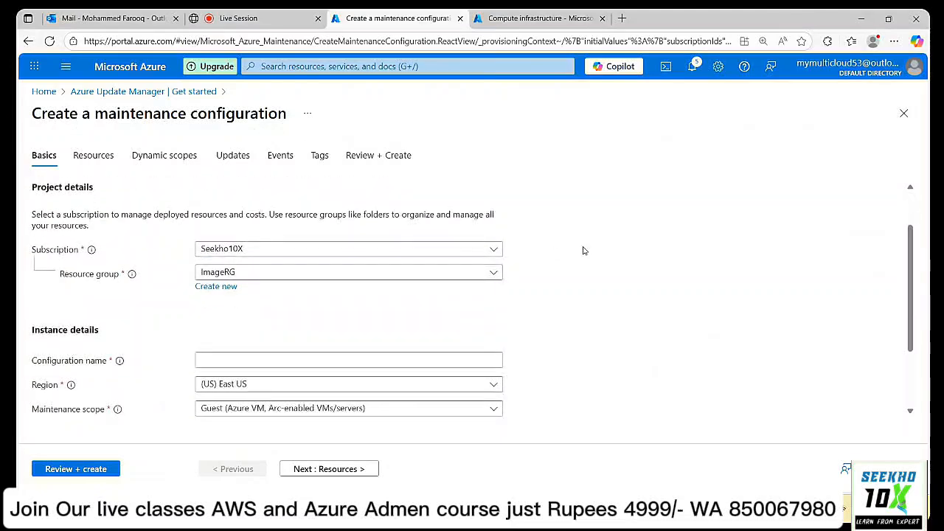
scroll(584, 251, "down", 1)
scroll(584, 251, "up", 1)
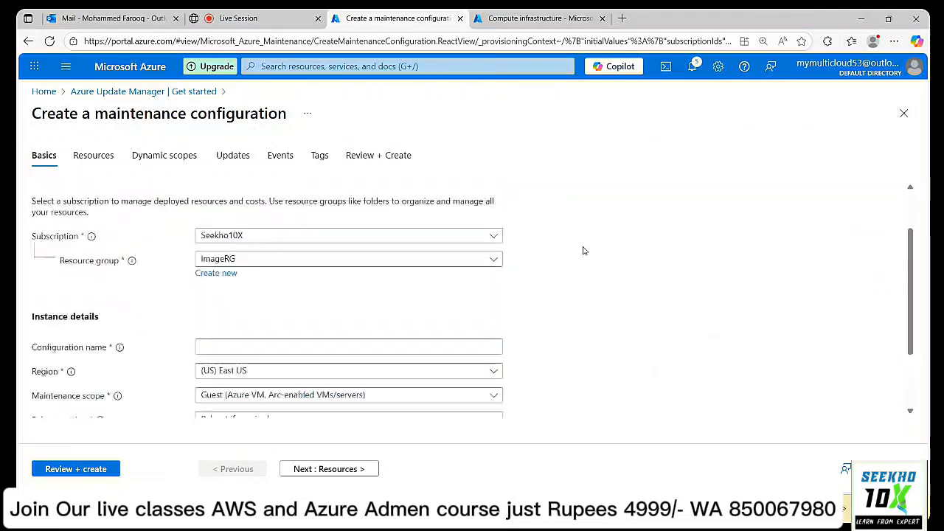
scroll(582, 251, "up", 1)
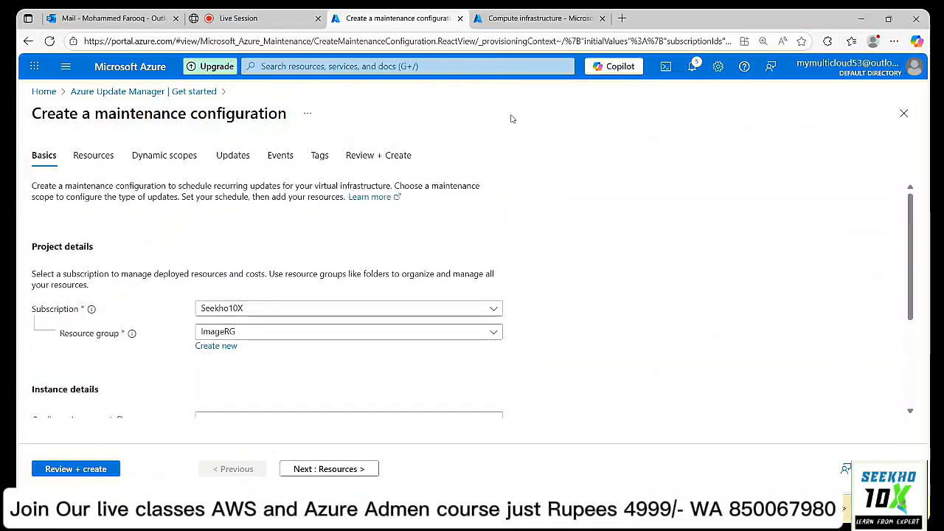
left_click(98, 91)
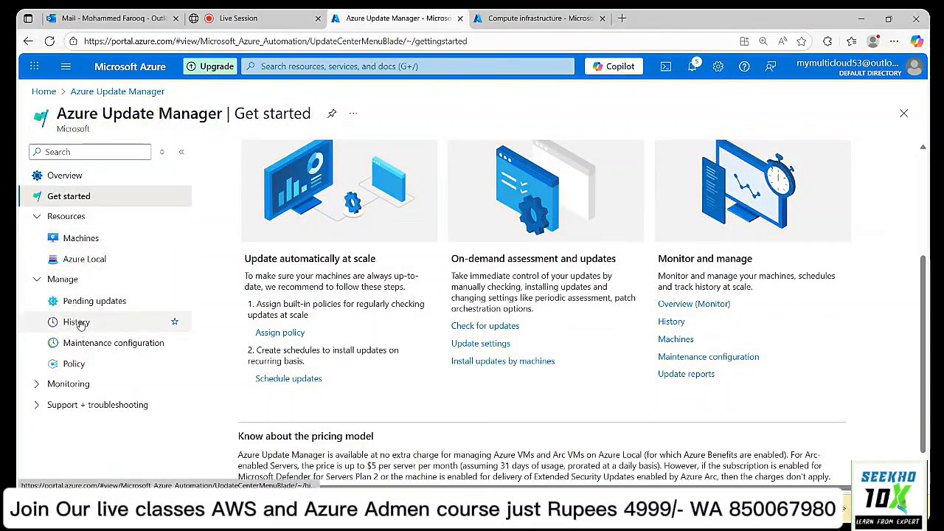
Open Pending updates, refresh to show 0 pending, and highlight the periodic-assessment-off note.
left_click(90, 347)
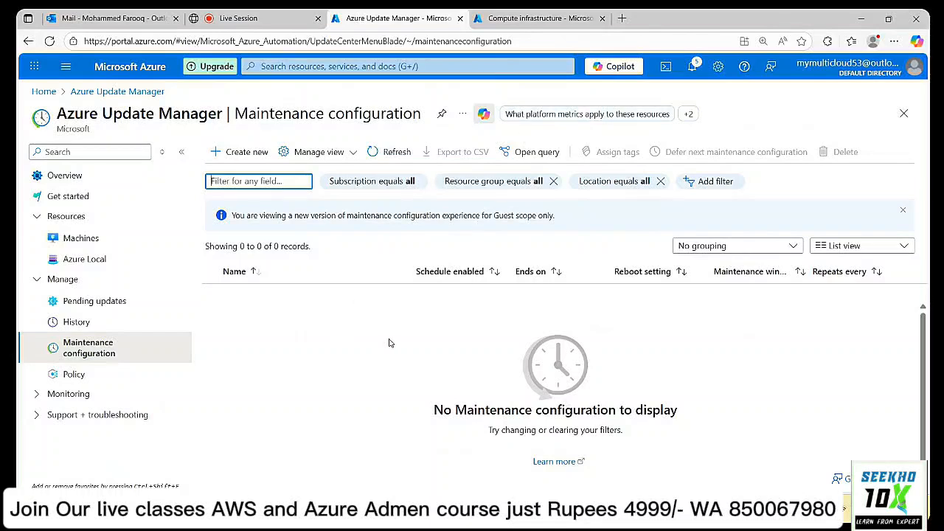
left_click(79, 304)
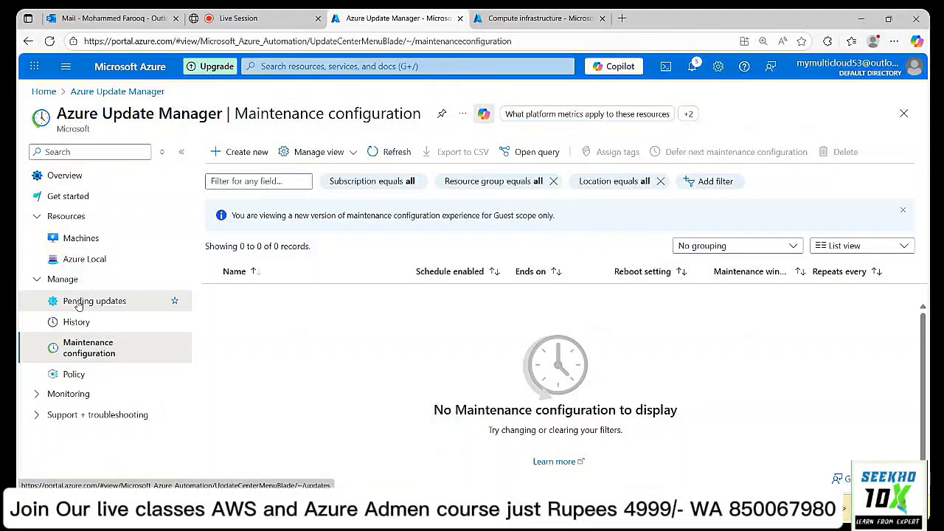
left_click(79, 305)
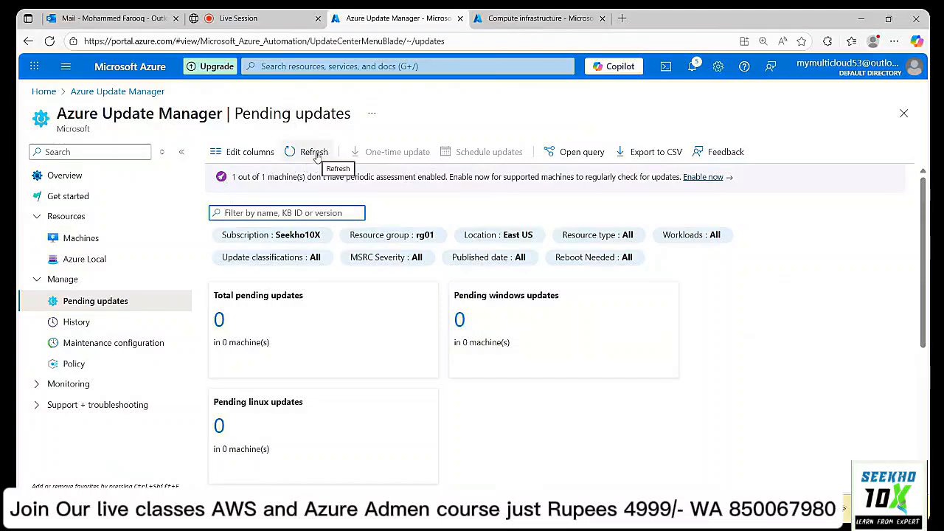
left_click(316, 154)
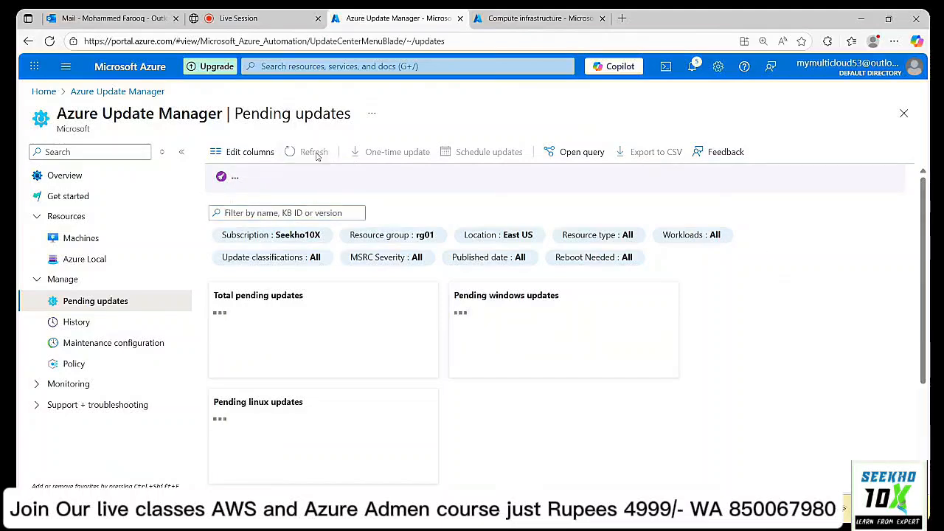
scroll(808, 238, "down", 3)
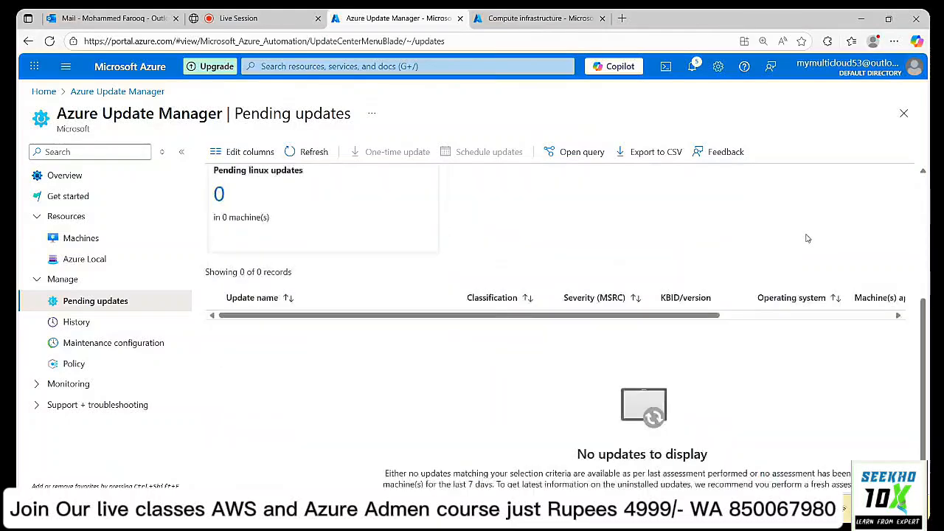
scroll(808, 239, "up", 3)
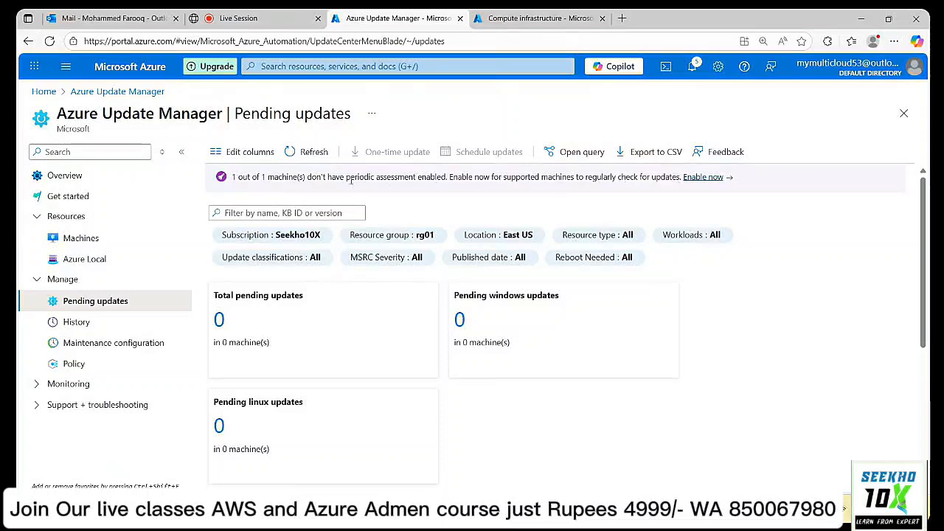
left_click_drag(345, 177, 443, 180)
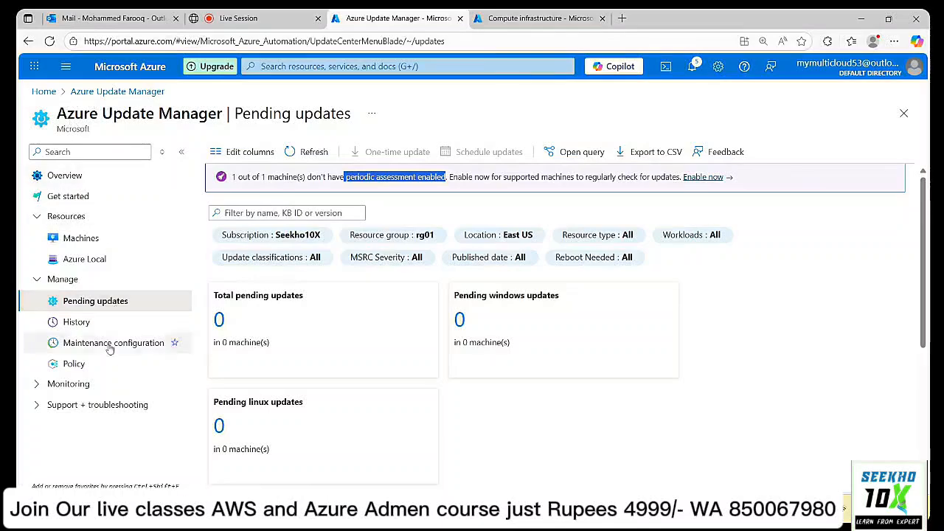
Open Update Manager's policy list and show definitions from every category.
left_click(92, 366)
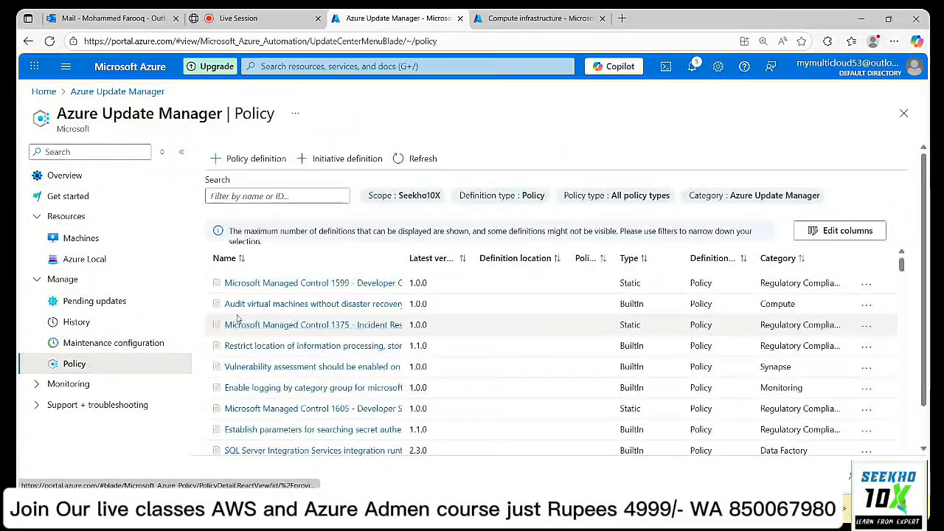
left_click(721, 199)
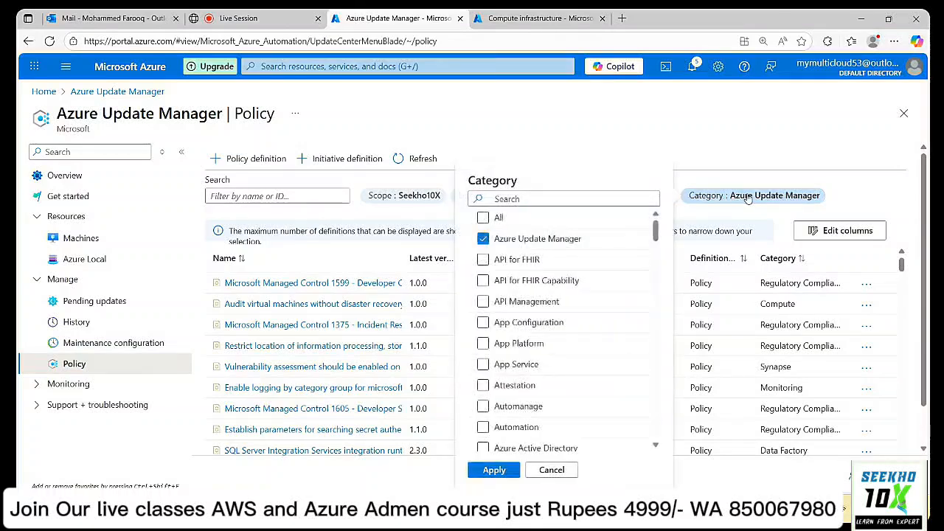
left_click(484, 240)
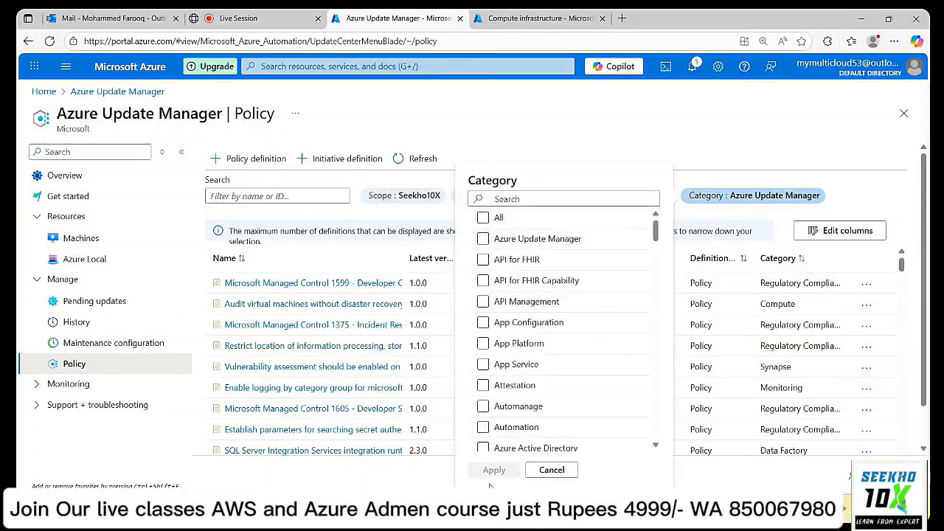
left_click(486, 219)
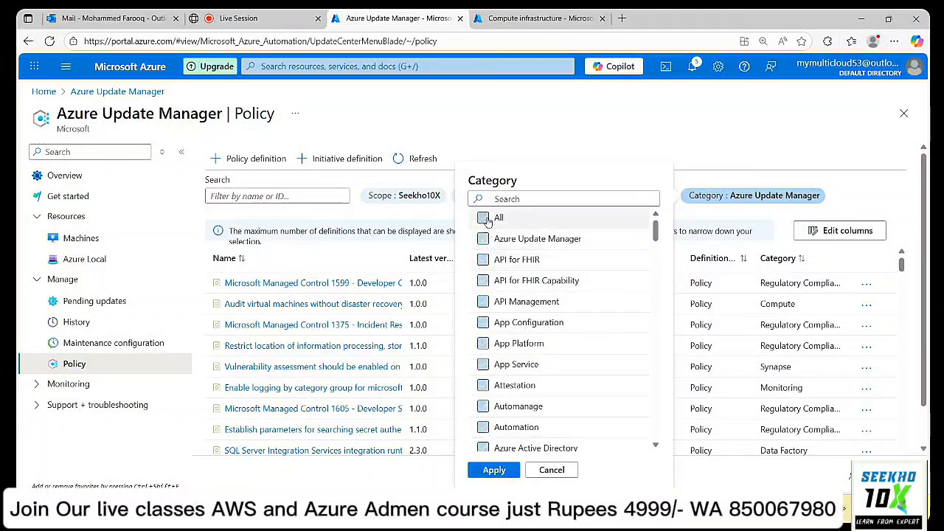
left_click(493, 470)
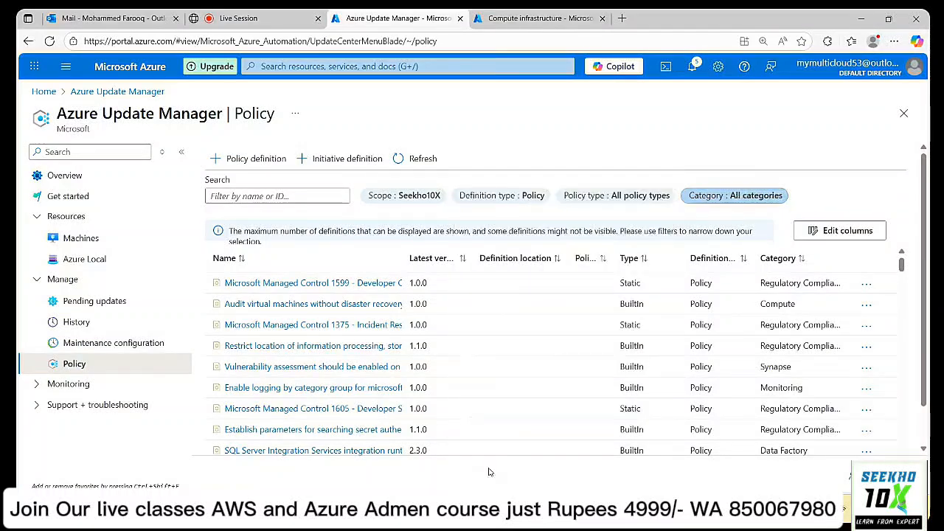
Filter the definitions to only Azure Update Manager and widen the Name column.
left_click(759, 199)
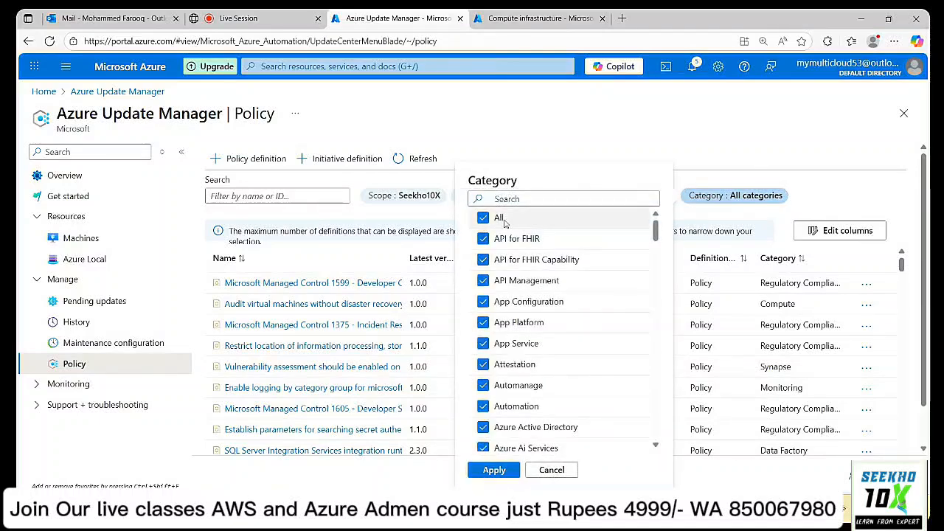
left_click(484, 218)
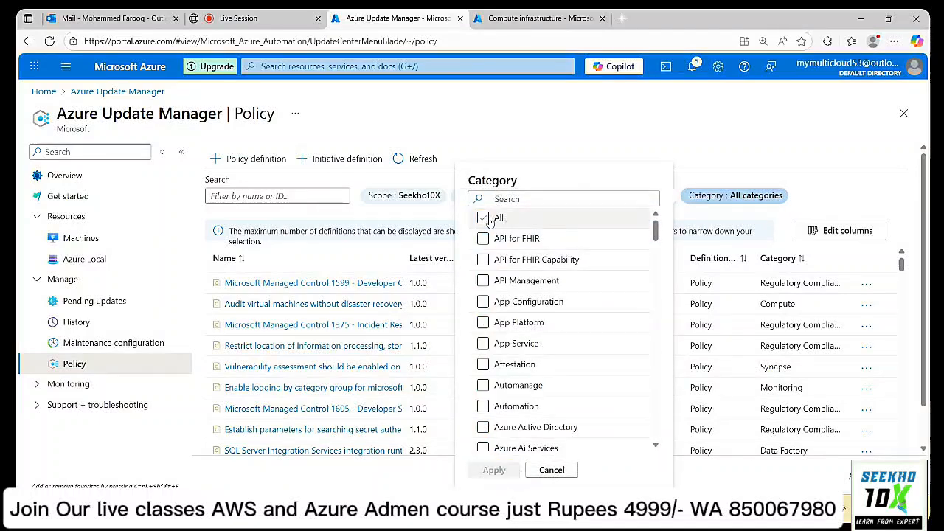
left_click(486, 349)
scroll(486, 349, "down", 2)
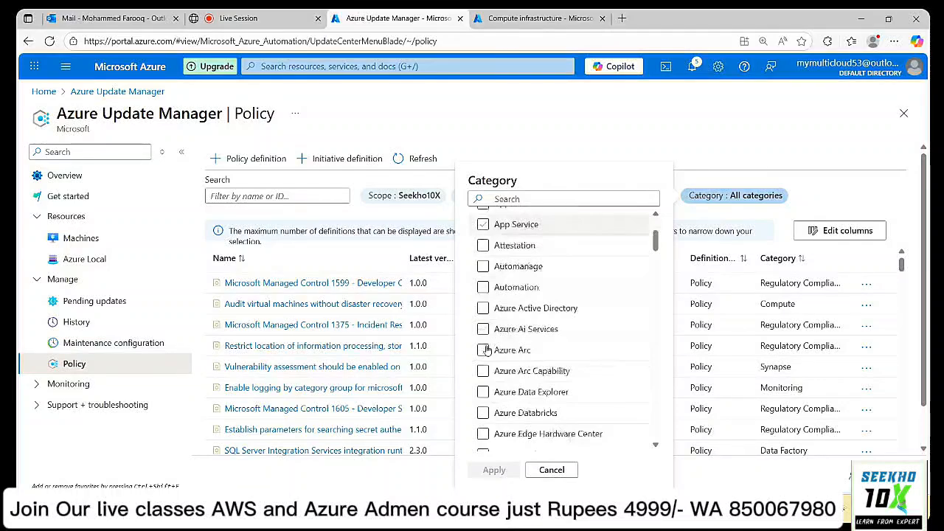
scroll(487, 350, "down", 5)
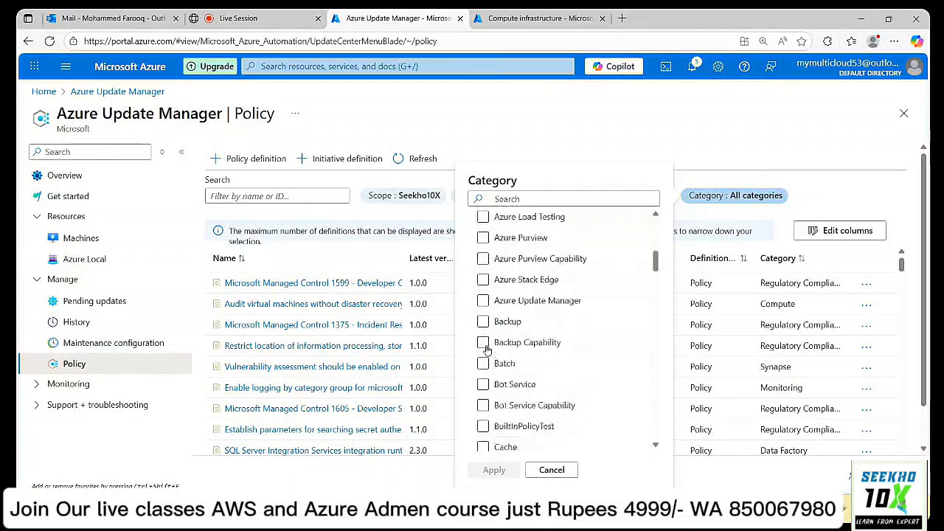
left_click(489, 303)
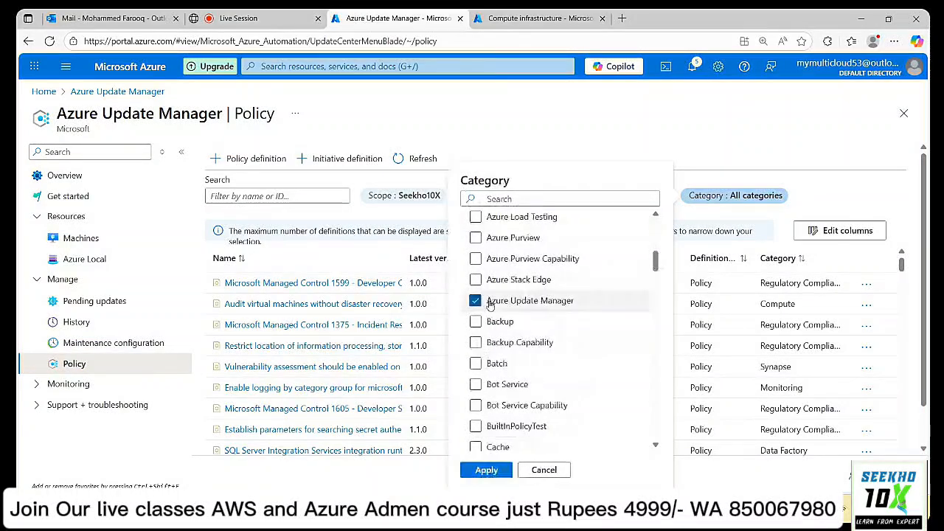
left_click(487, 470)
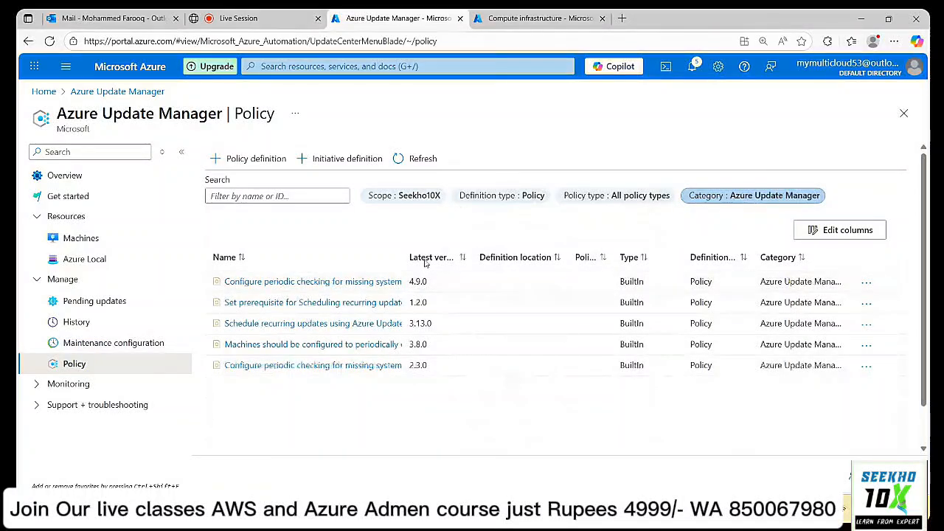
left_click_drag(405, 256, 583, 254)
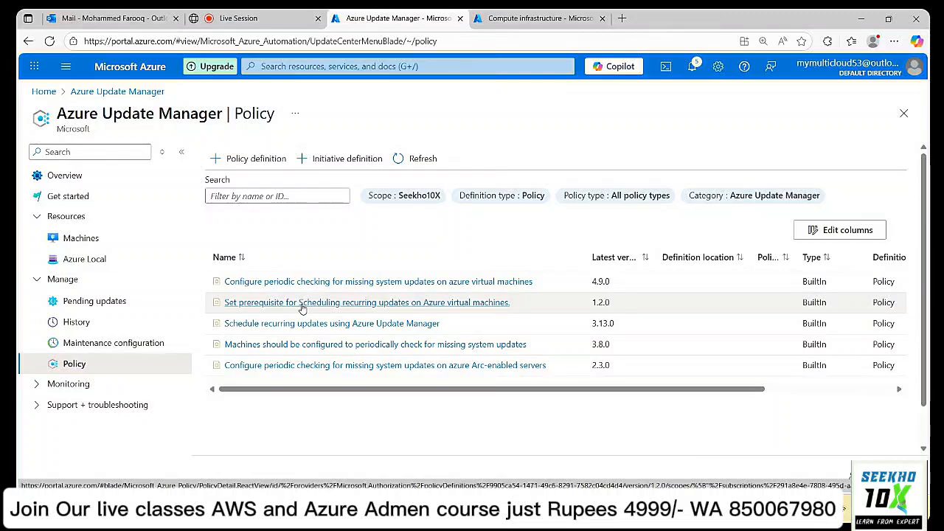
Open 'Set prerequisite for Scheduling recurring updates' and start assigning it, moving to Parameters.
left_click(302, 308)
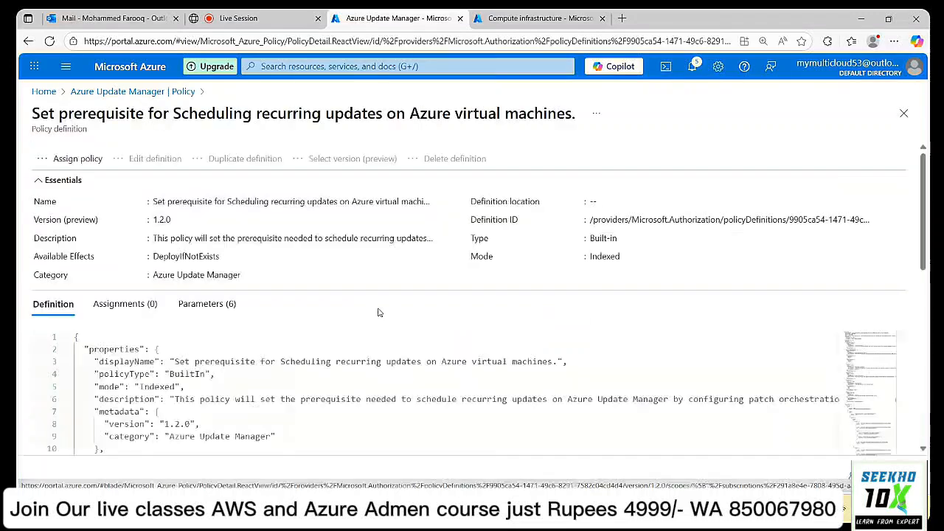
left_click(80, 160)
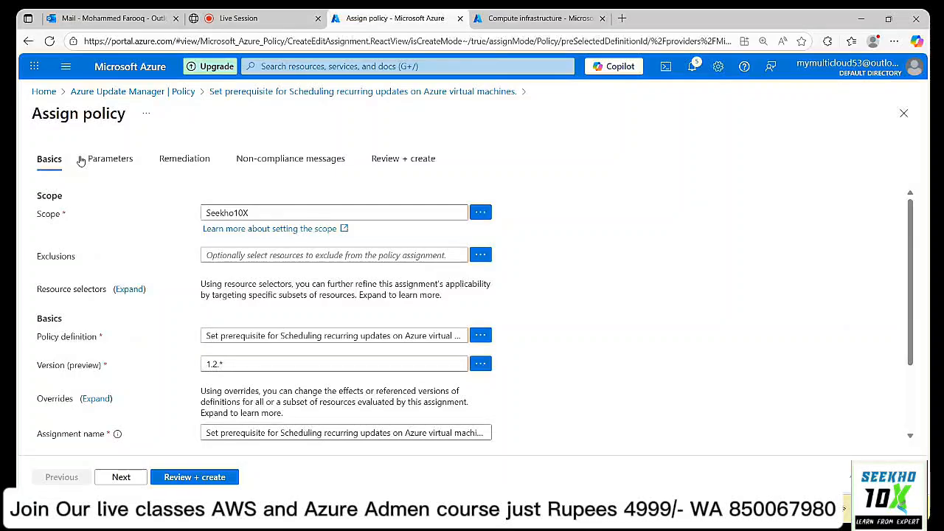
scroll(563, 253, "down", 2)
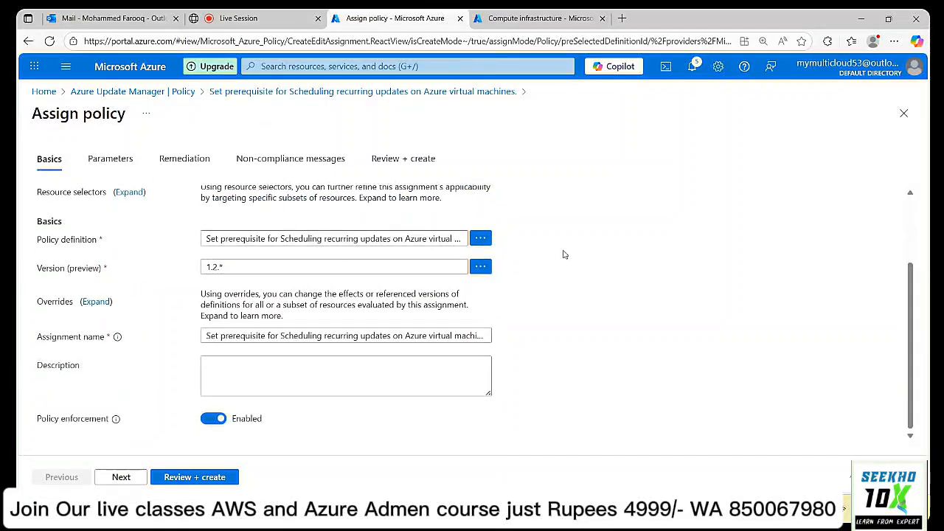
left_click(121, 478)
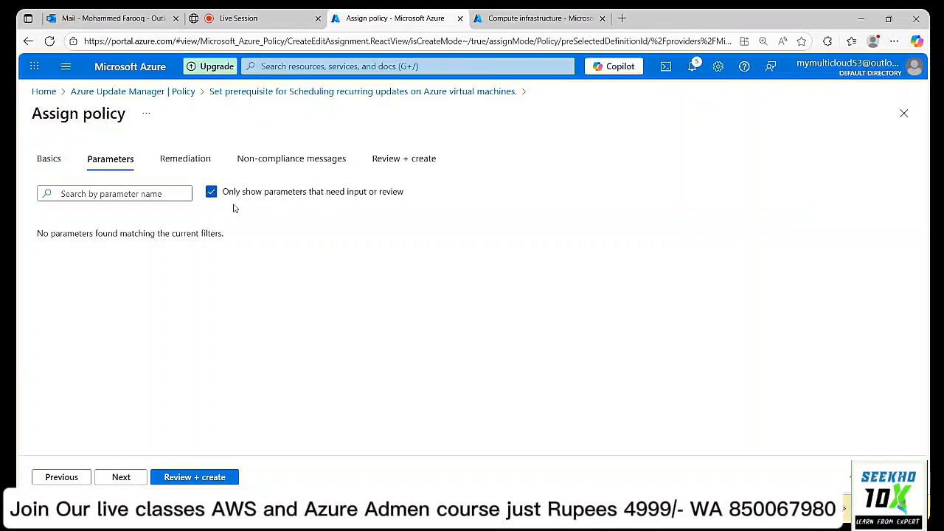
Review the resource groups, operating system types and locations parameters, leaving defaults unchanged.
left_click(211, 192)
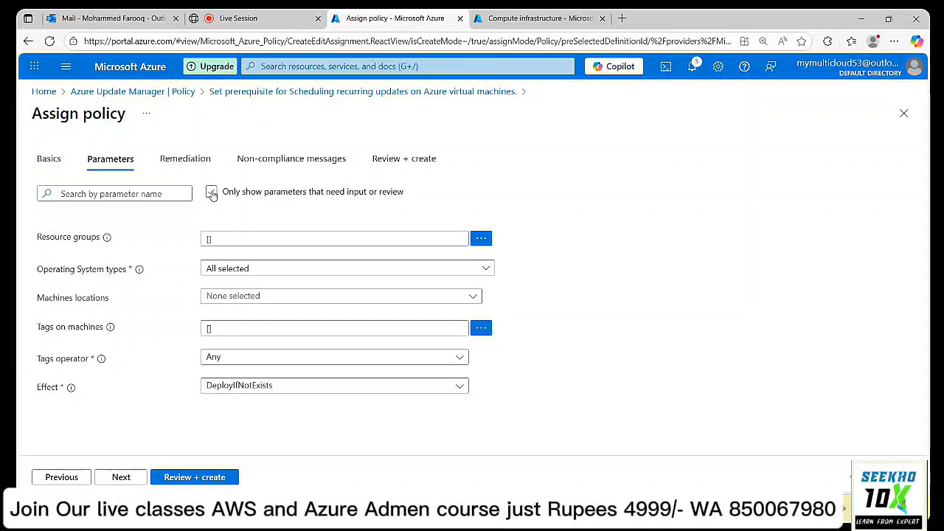
left_click(212, 193)
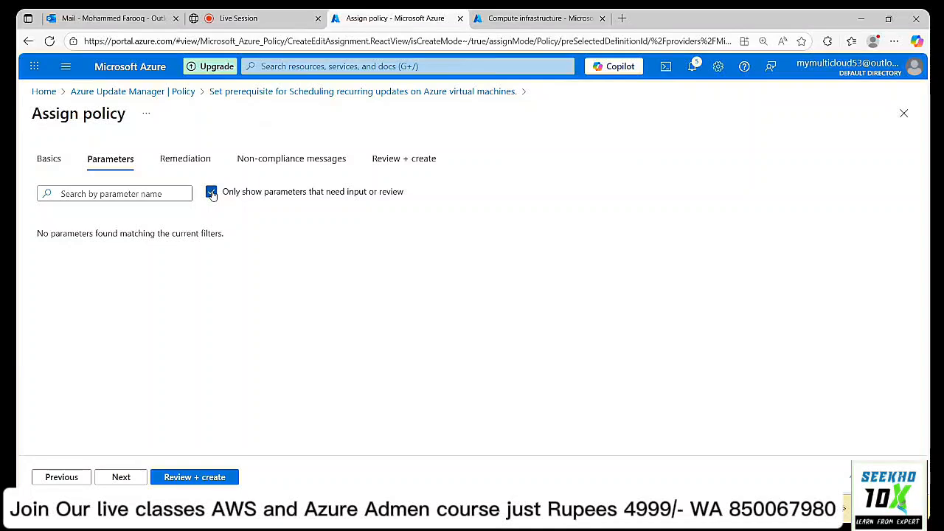
left_click(210, 194)
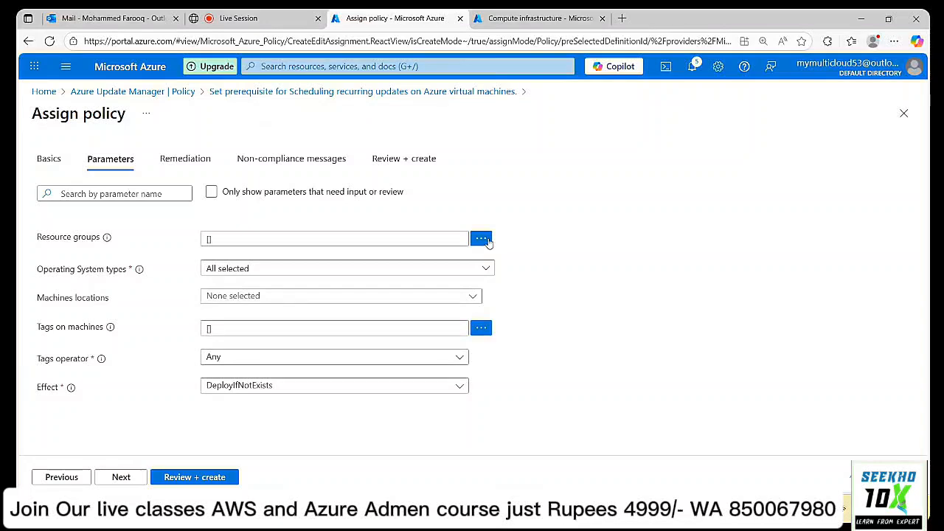
left_click(485, 240)
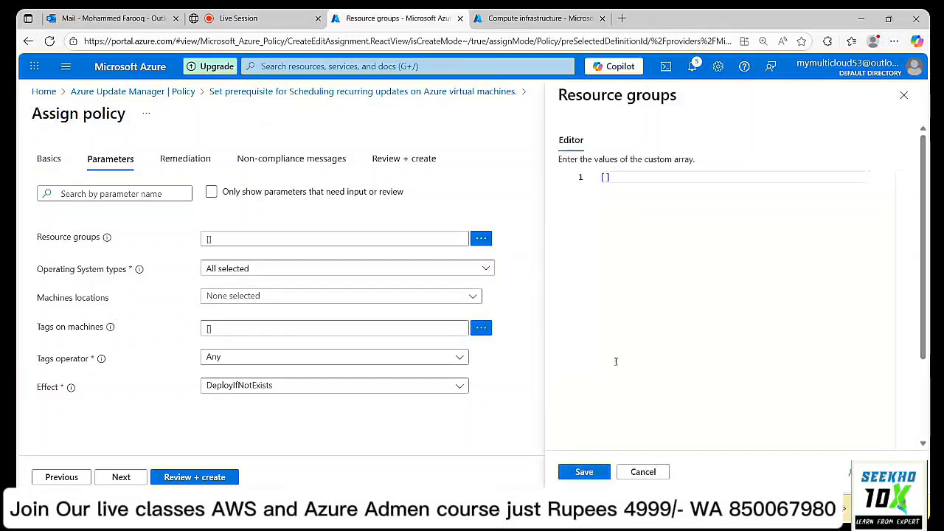
left_click(652, 472)
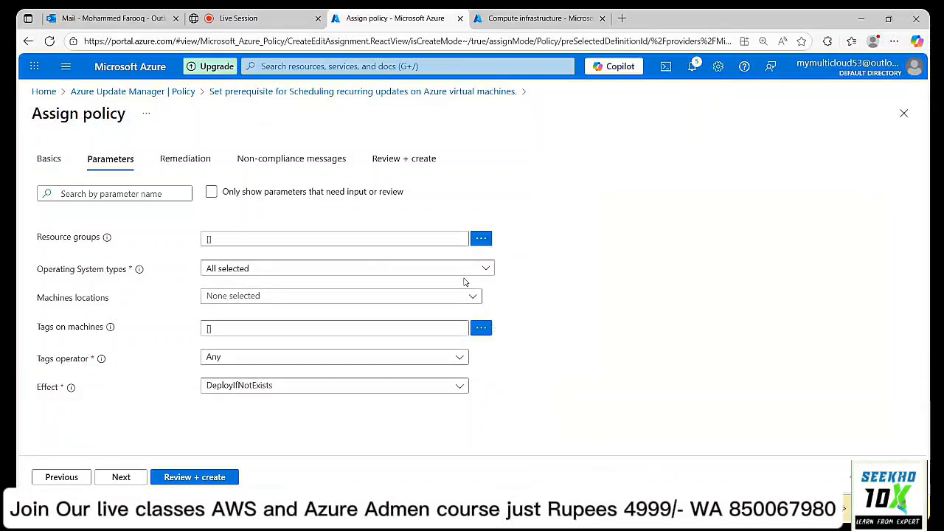
left_click(486, 269)
left_click(487, 271)
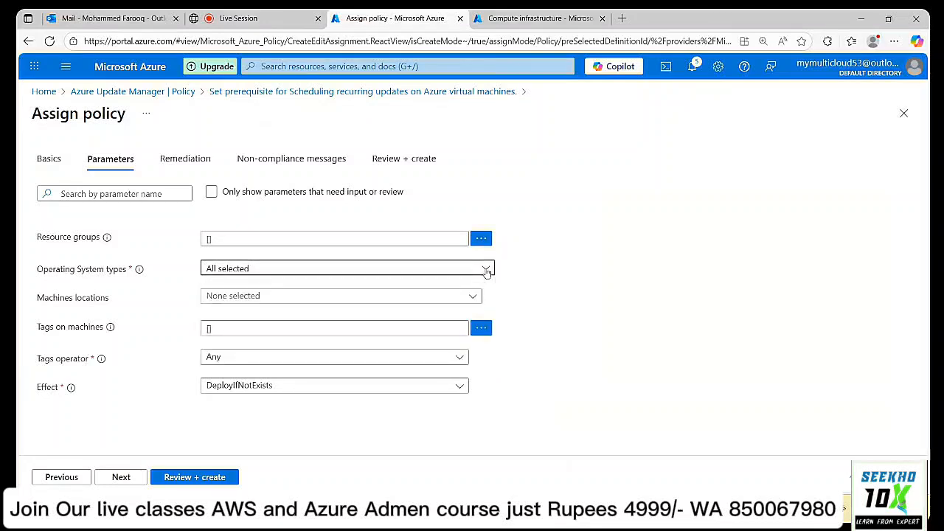
left_click(476, 299)
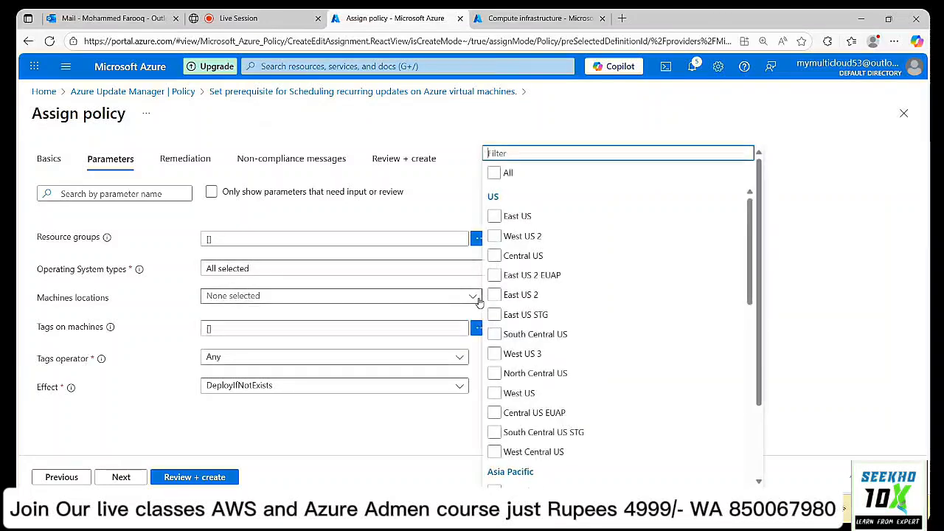
left_click(460, 191)
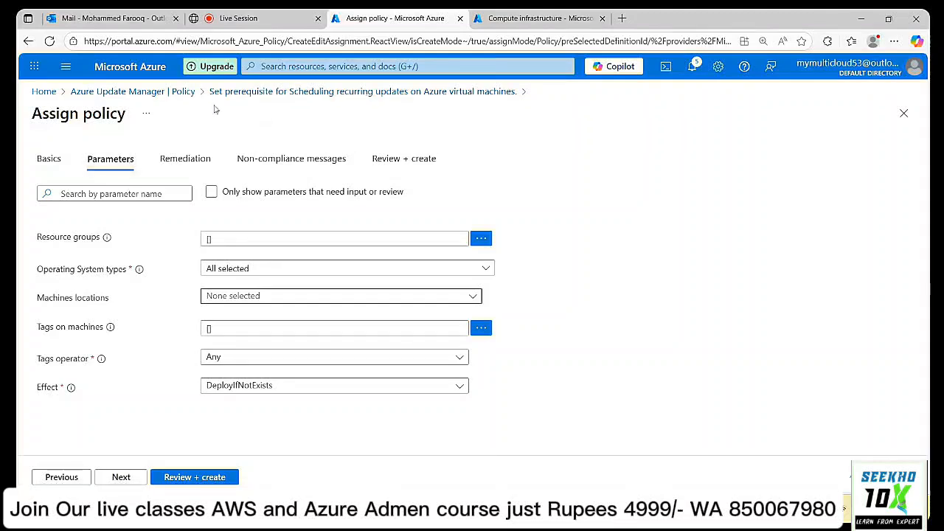
Enable Create a remediation task and advance to the Review + create summary.
left_click(186, 161)
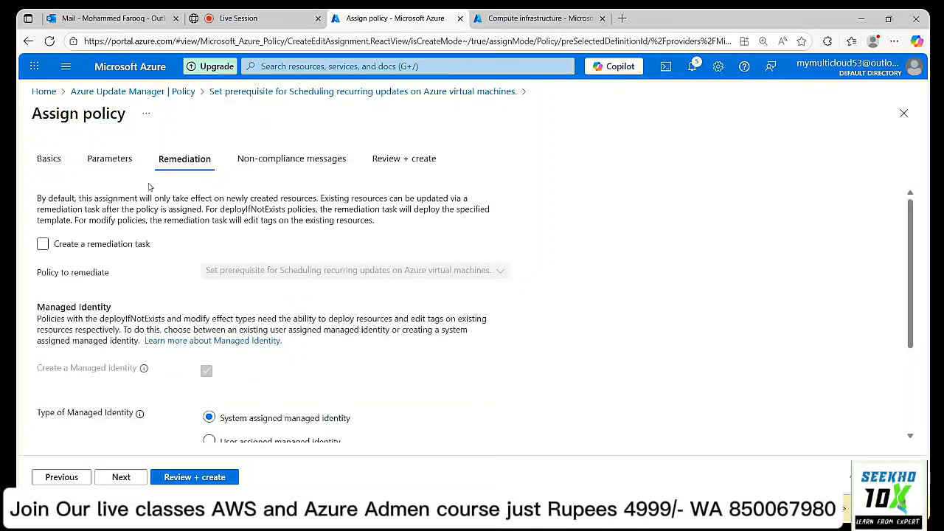
left_click(43, 246)
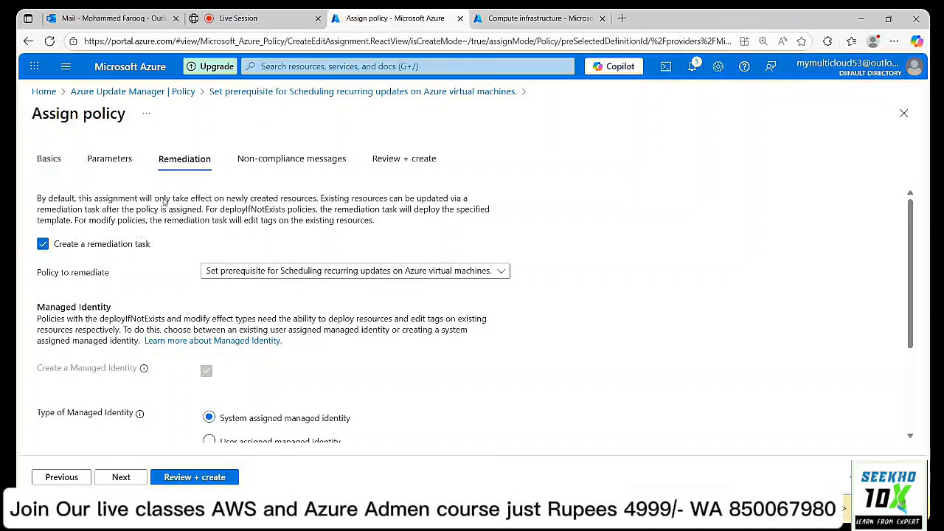
left_click(121, 478)
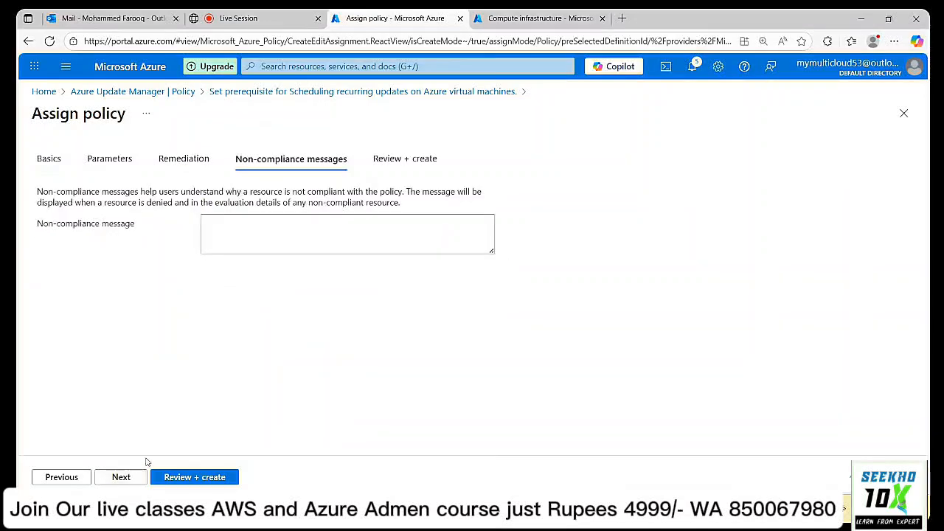
left_click(183, 477)
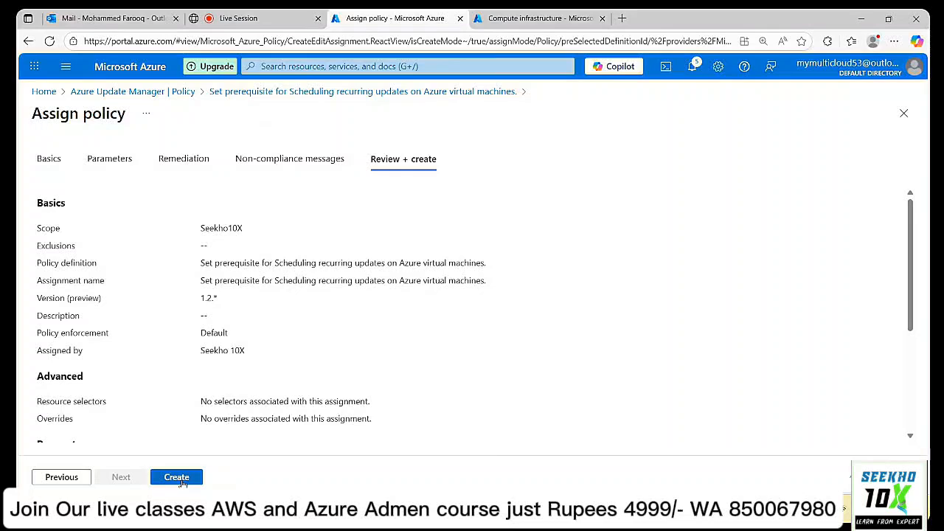
Create the prerequisite assignment, then switch to the Virtual machines tab listing VM02.
left_click(183, 483)
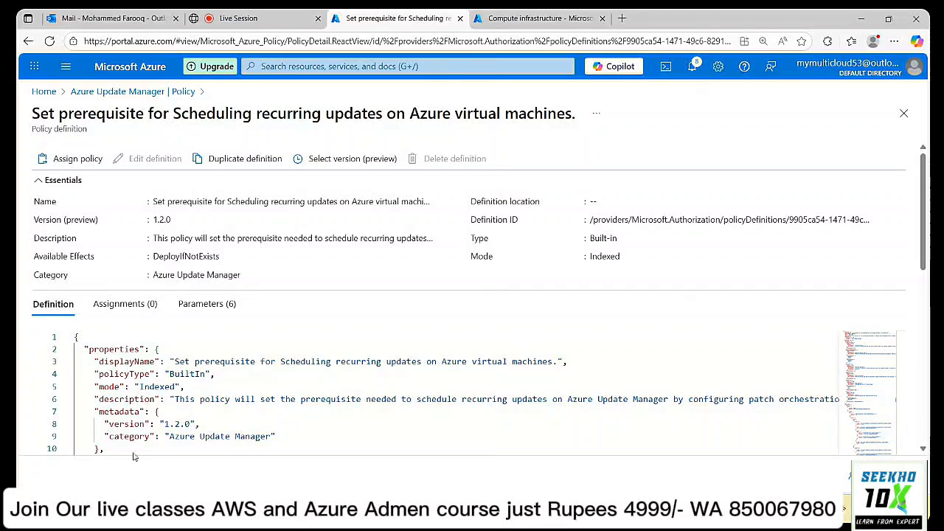
left_click(505, 20)
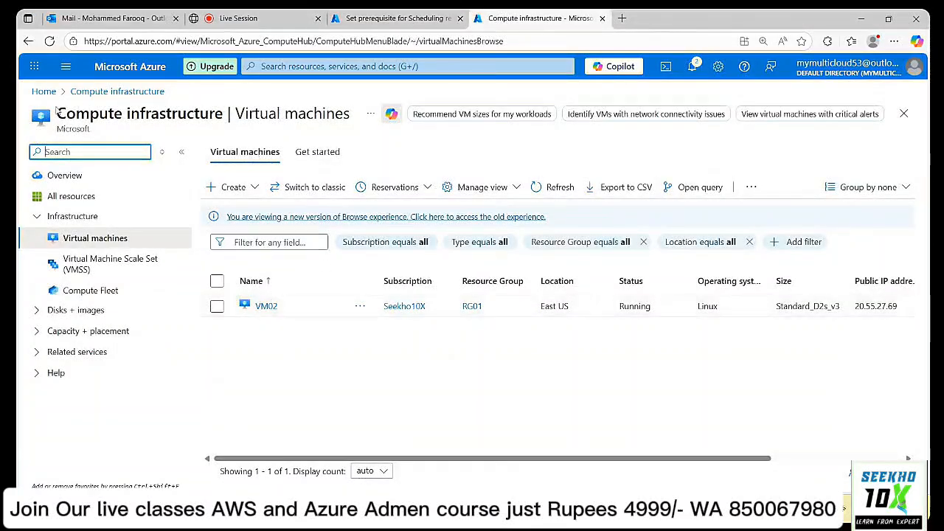
Open VM02's Updates page and review it: periodic assessment off, no assessment data.
left_click(270, 311)
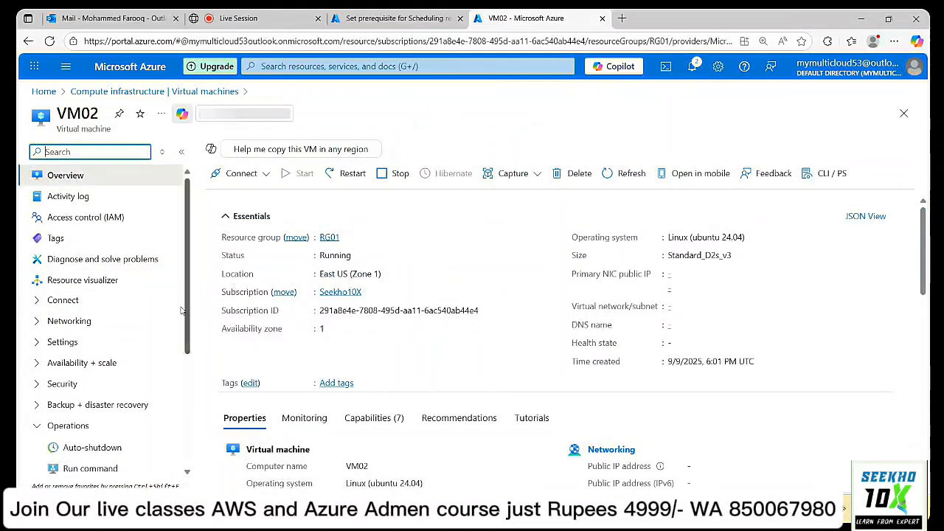
scroll(161, 325, "down", 2)
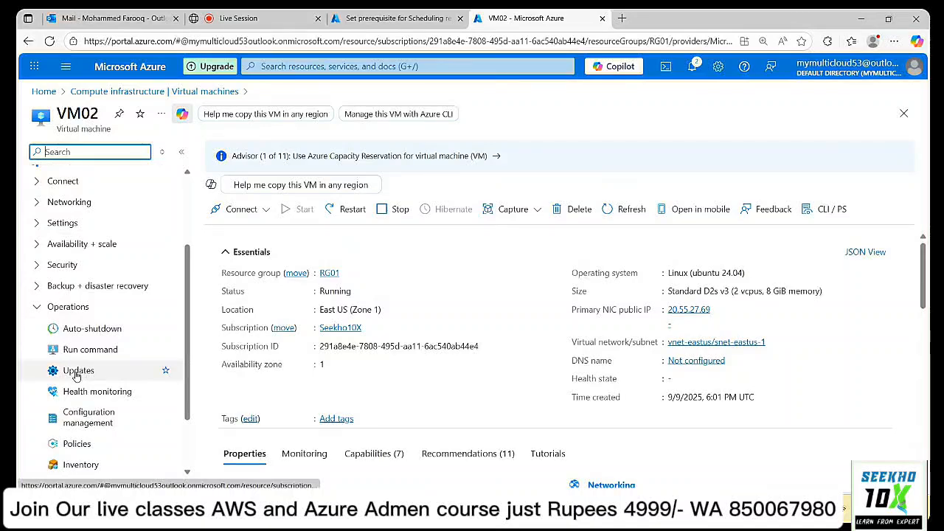
left_click(79, 371)
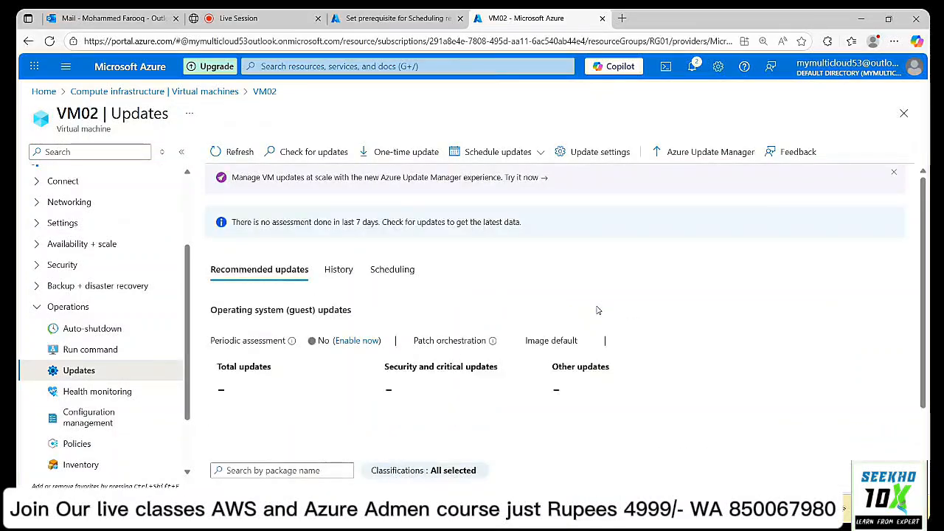
scroll(598, 310, "down", 3)
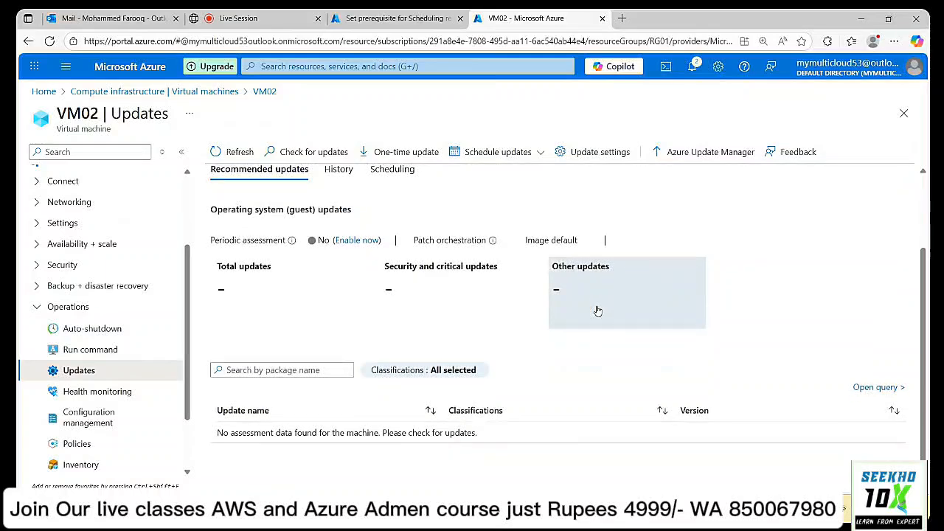
scroll(599, 311, "up", 1)
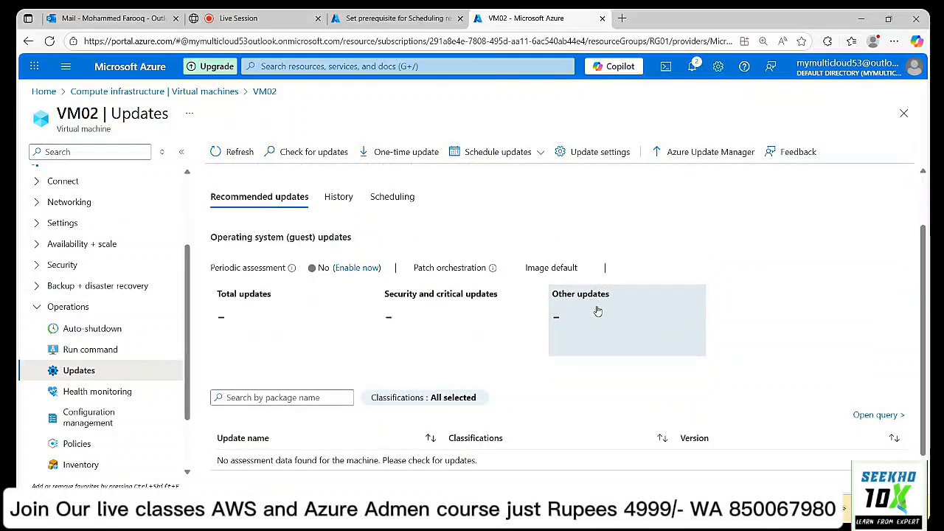
scroll(598, 311, "up", 3)
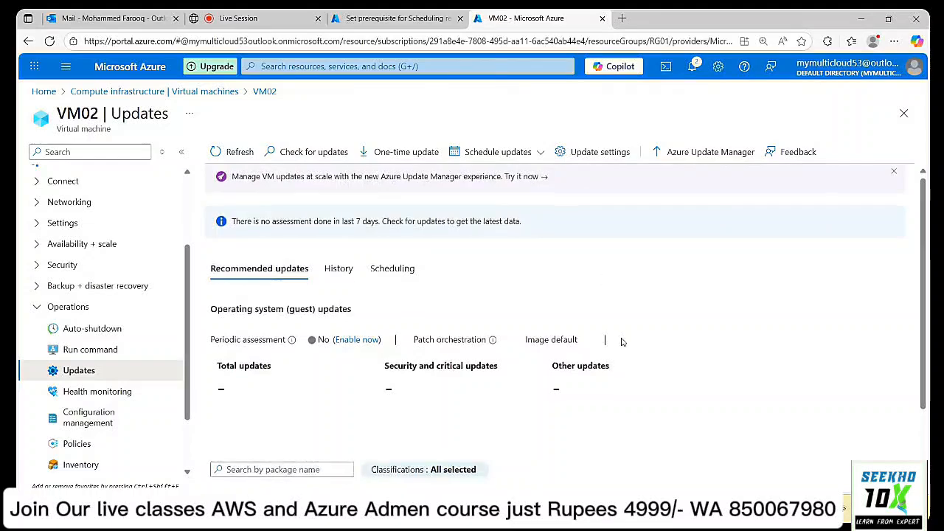
scroll(609, 337, "down", 3)
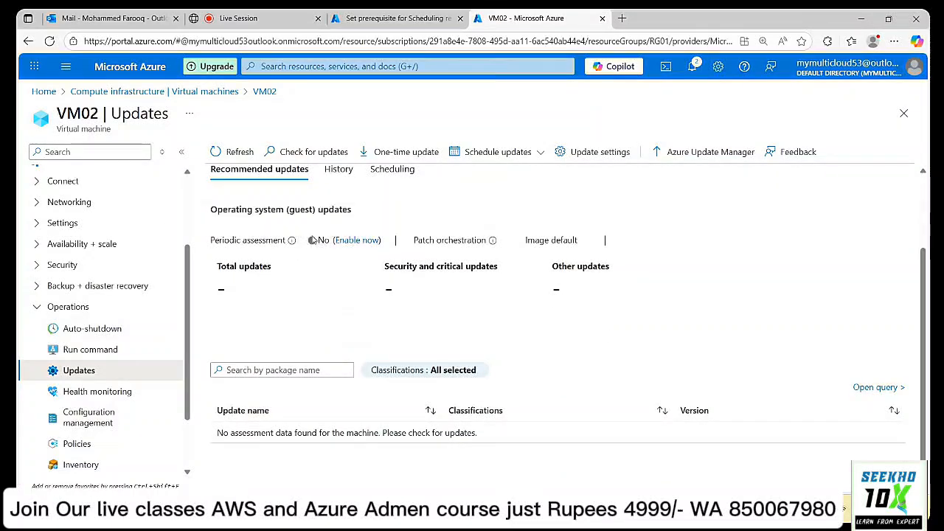
From the Update Manager policy list, open the periodic missing-updates check policy and start assigning it.
left_click(405, 18)
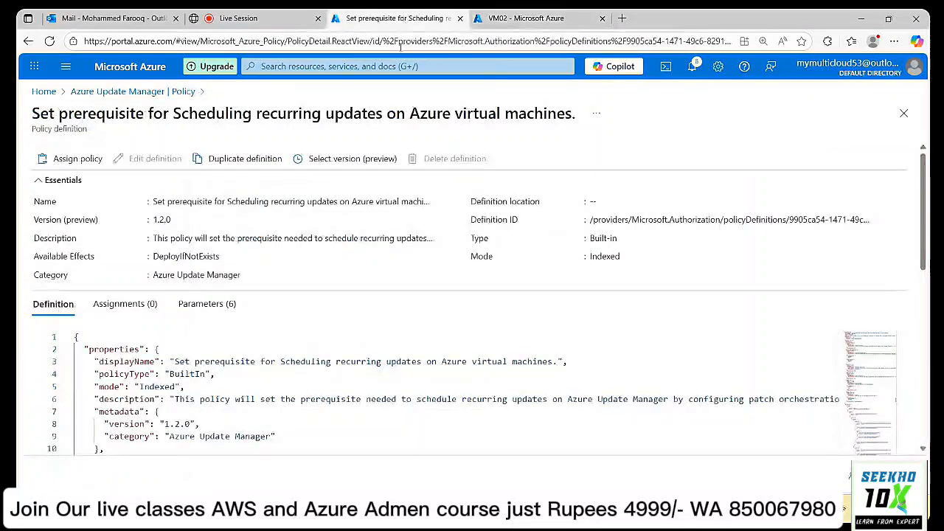
left_click(100, 92)
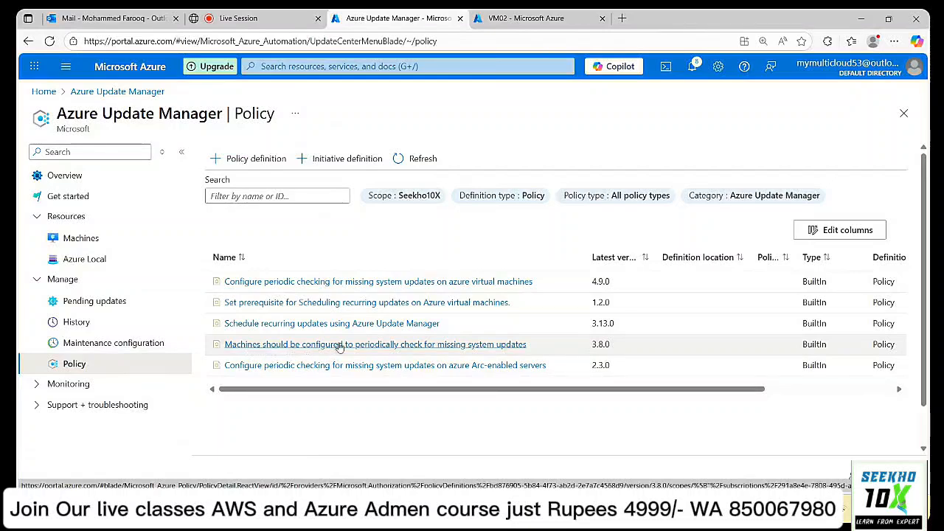
left_click(420, 344)
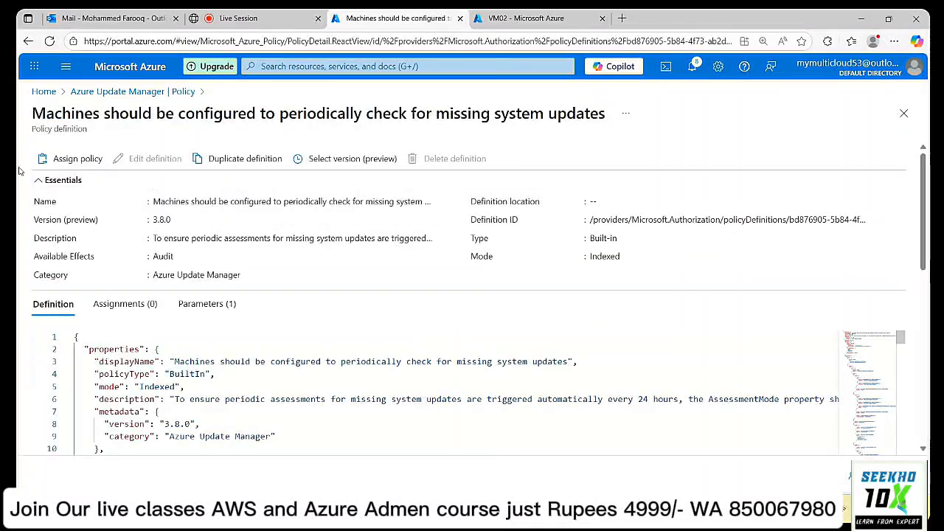
left_click(78, 158)
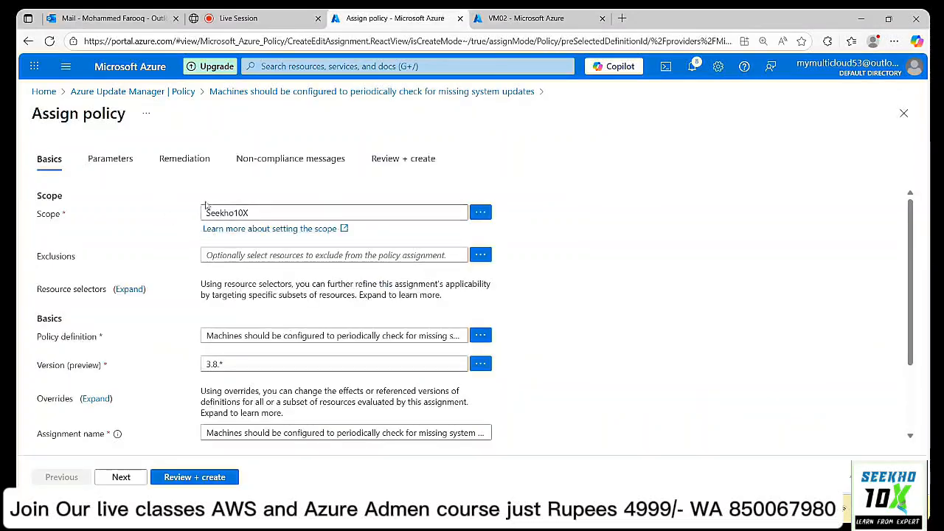
Step through Parameters (default Audit effect), Remediation and Non-compliance messages, then create the assignment.
scroll(273, 321, "down", 2)
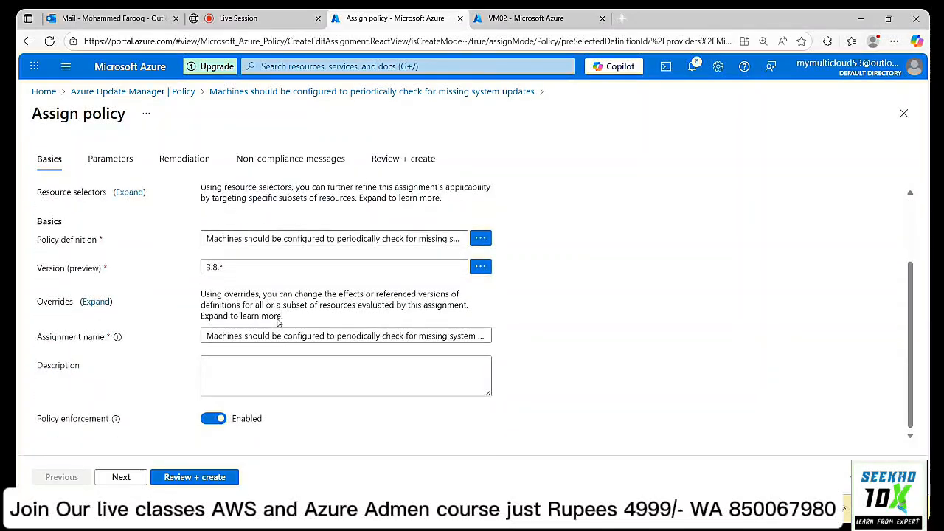
scroll(279, 322, "up", 2)
scroll(279, 323, "down", 2)
left_click(122, 478)
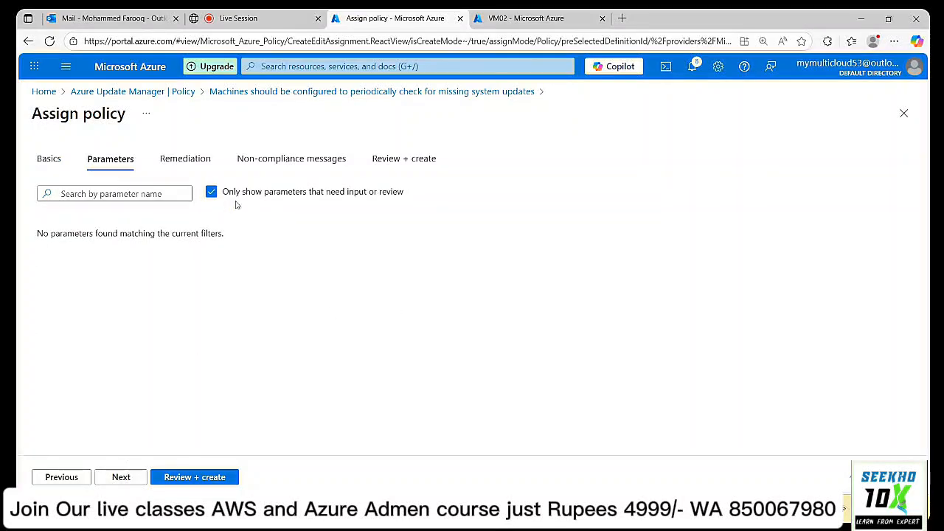
left_click(211, 193)
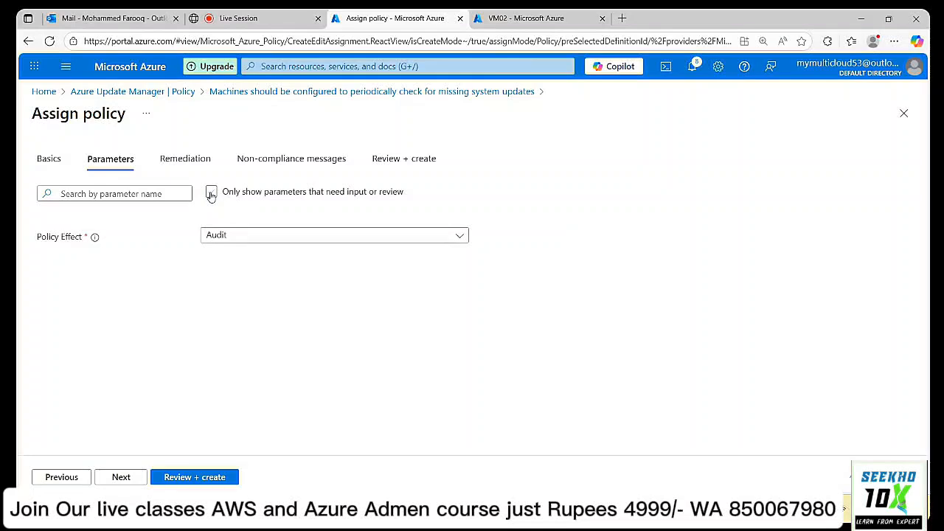
left_click(211, 193)
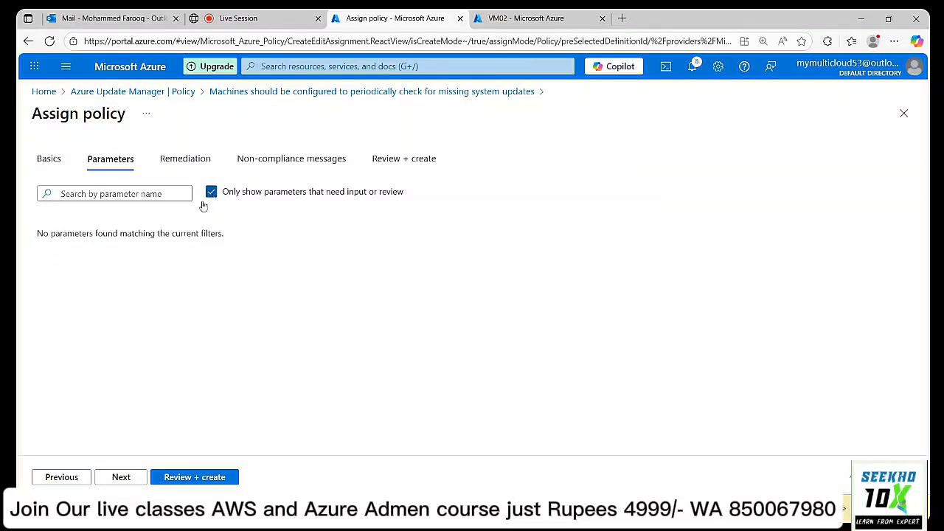
left_click(121, 477)
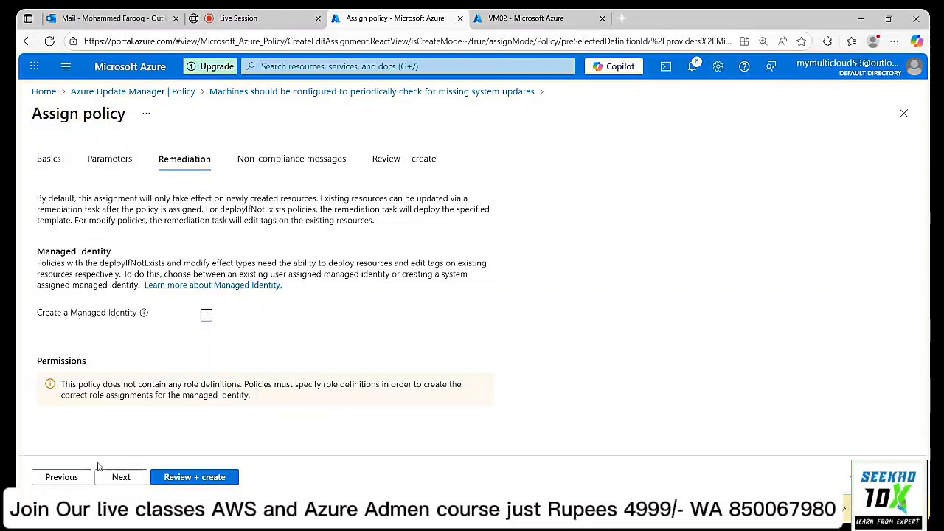
left_click(121, 479)
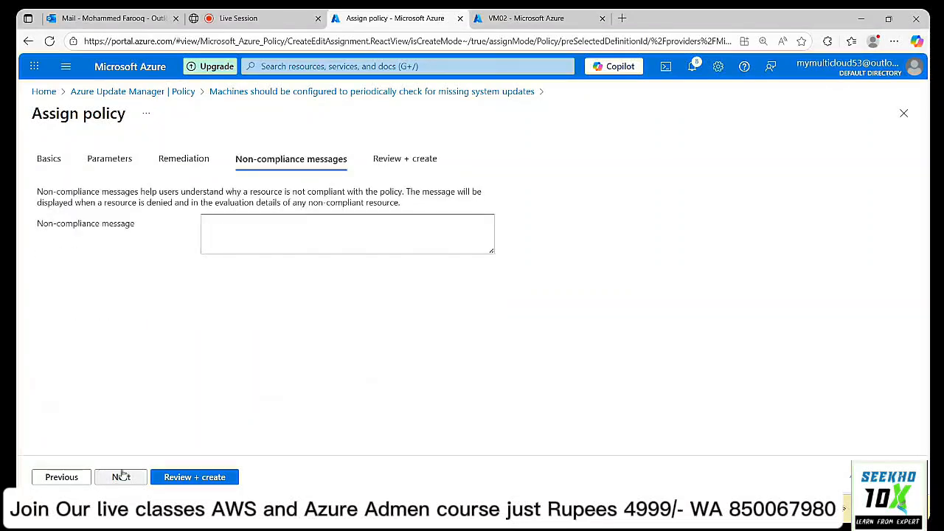
left_click(204, 477)
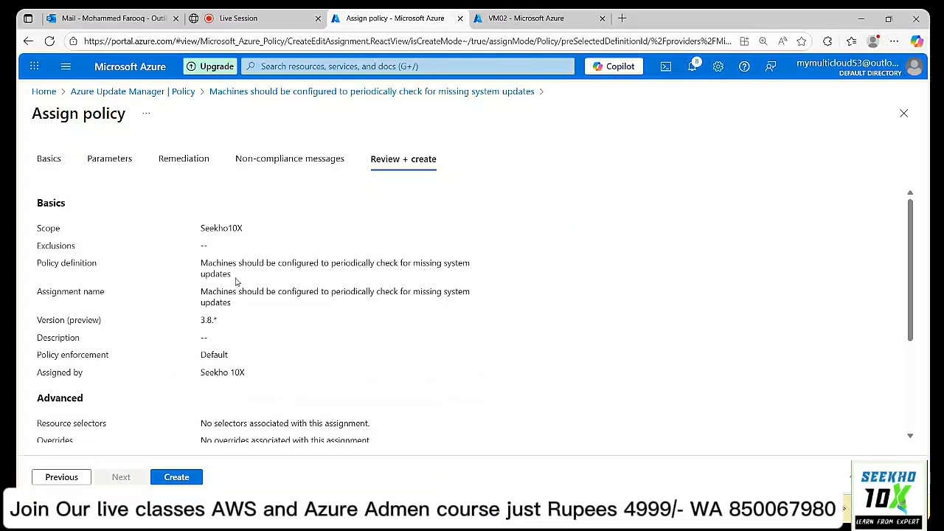
left_click(189, 480)
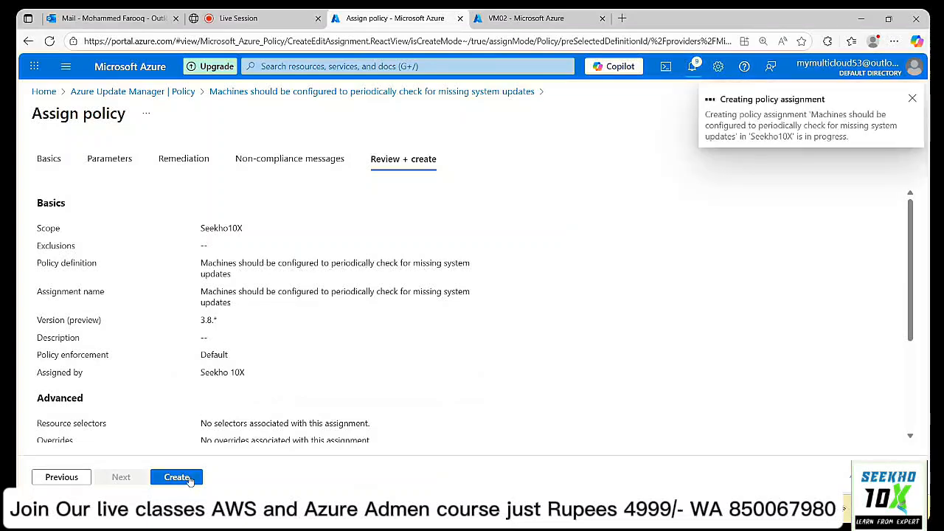
Open Update Manager's Pending updates, refresh twice confirming 0, and switch to the live session.
left_click(527, 19)
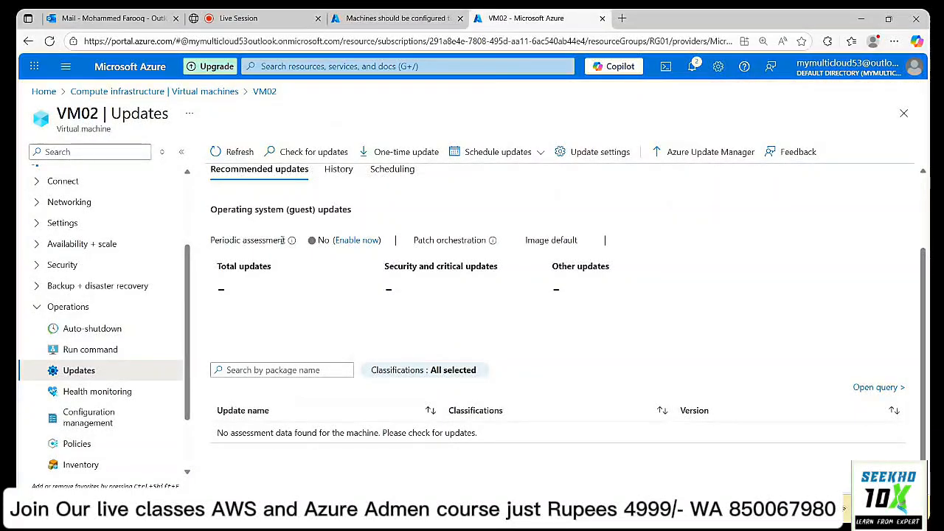
left_click(387, 17)
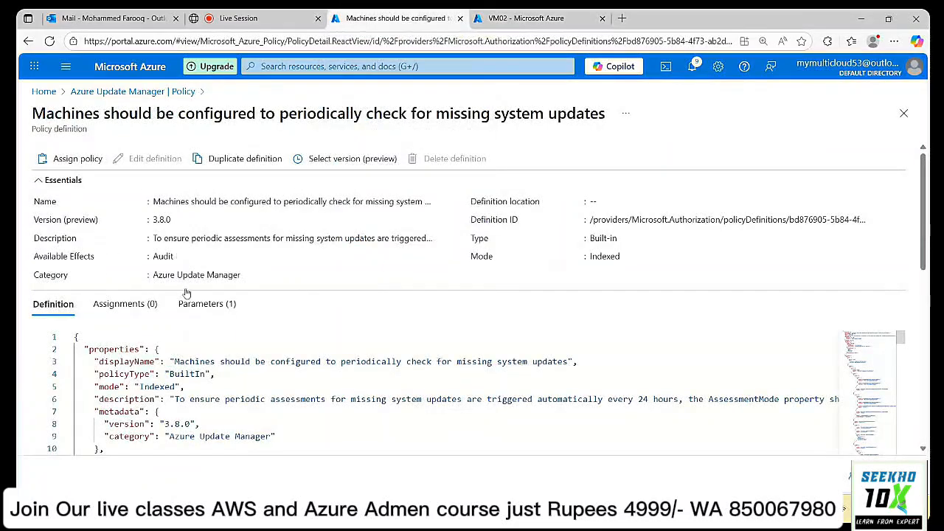
left_click(124, 91)
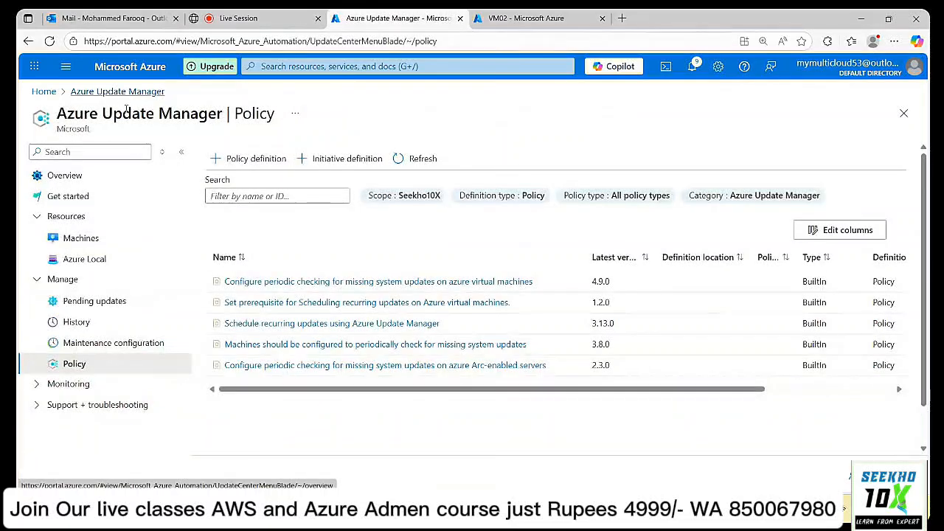
left_click_drag(399, 391, 272, 409)
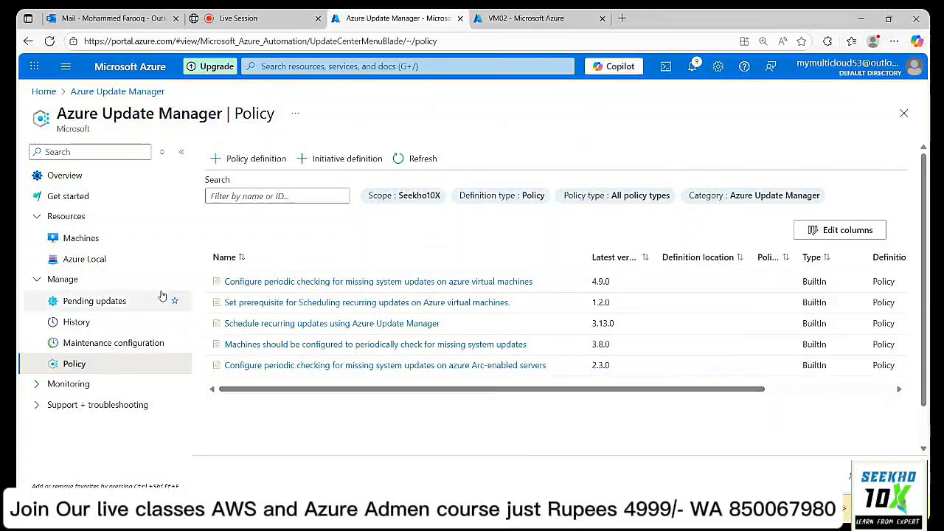
left_click(89, 303)
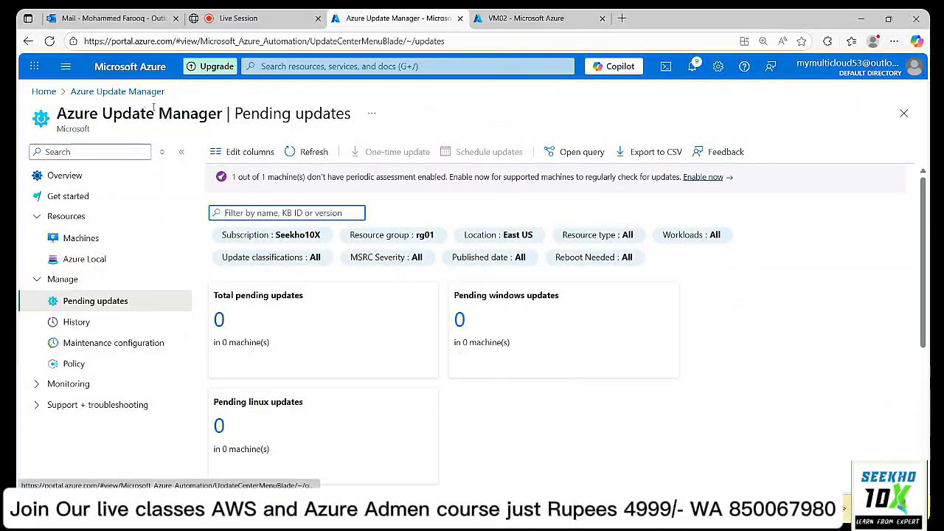
left_click(313, 152)
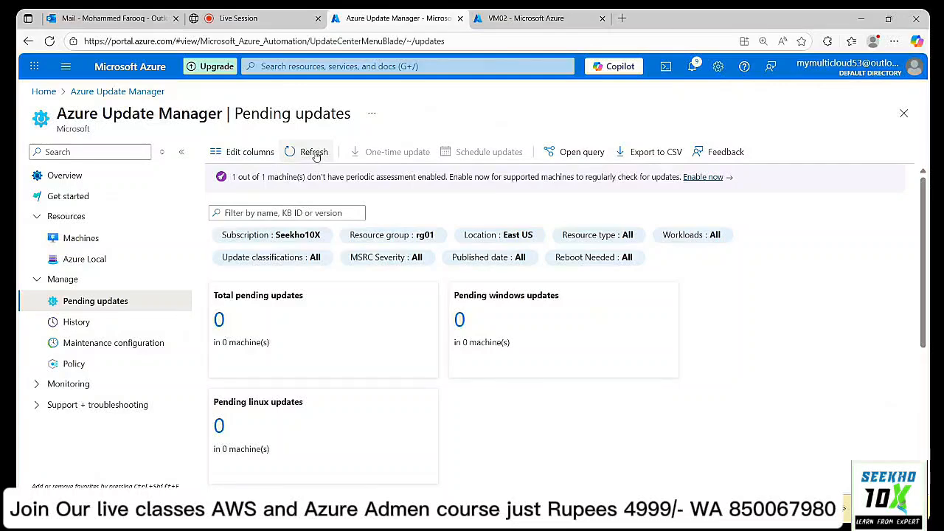
left_click(315, 154)
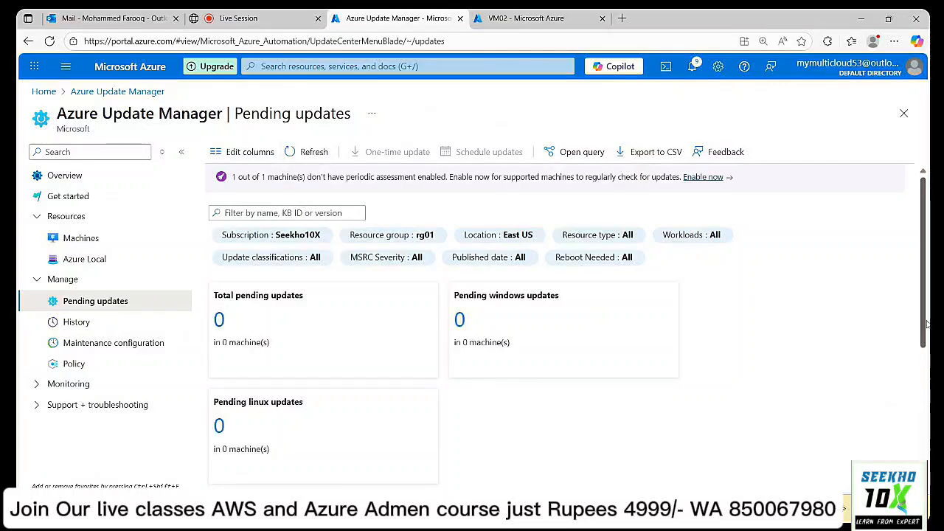
left_click(221, 16)
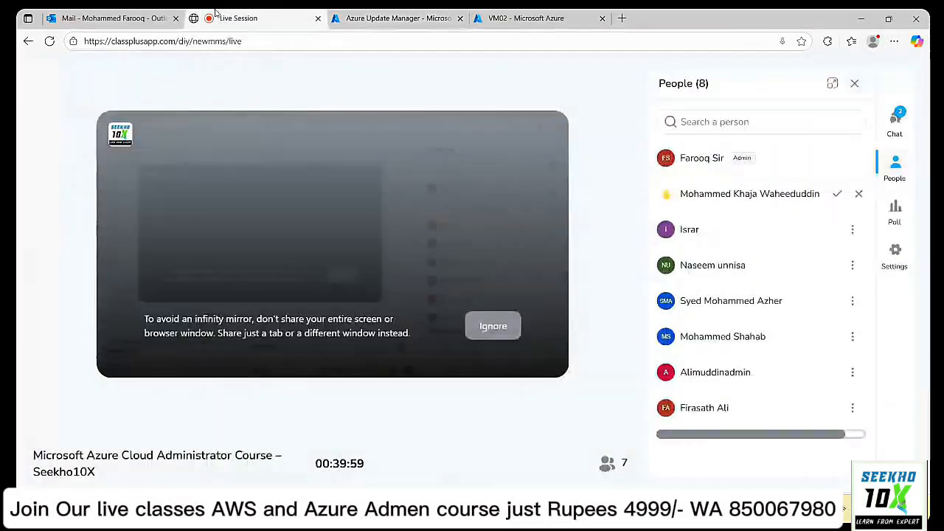
Lower the attendee's raised hand and open the session chat.
left_click(837, 195)
left_click(895, 120)
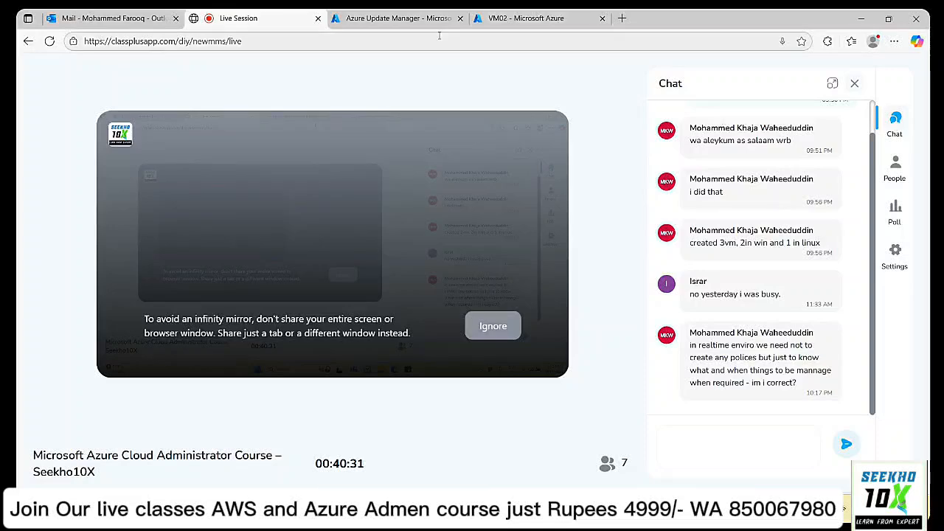
On Update Manager's Policy page, keep only the Azure Update Manager category and widen Name.
left_click(371, 20)
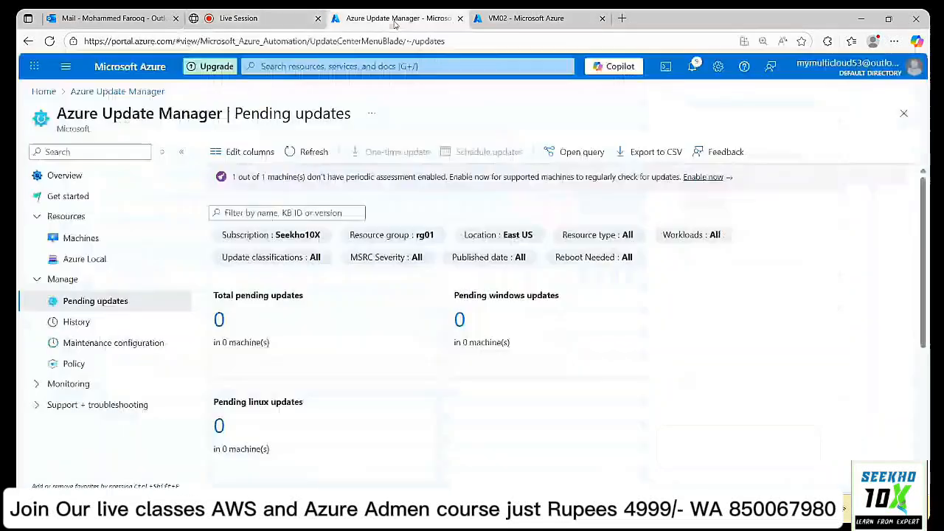
left_click(75, 363)
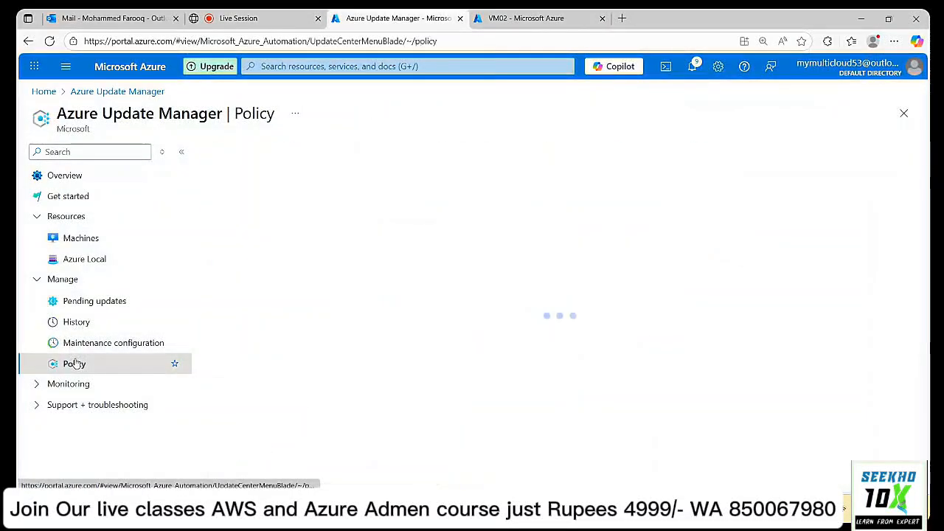
left_click(746, 196)
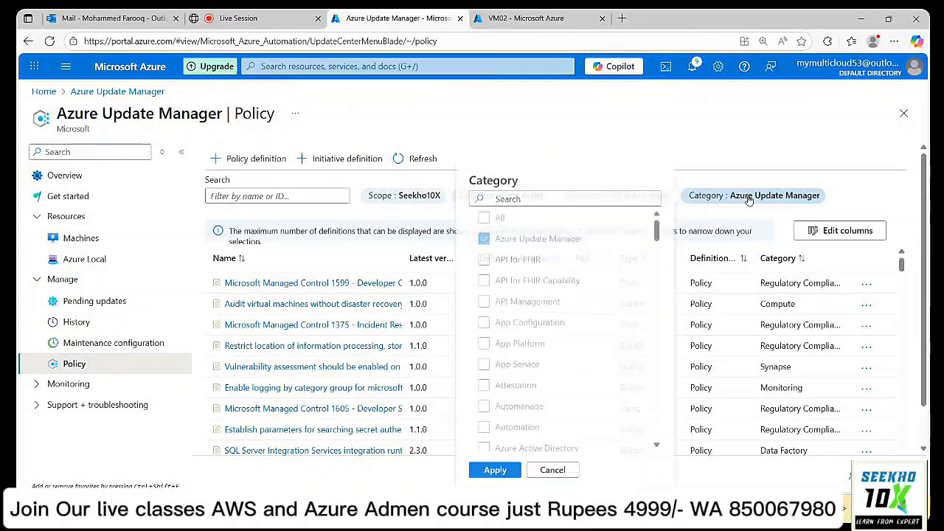
left_click(484, 218)
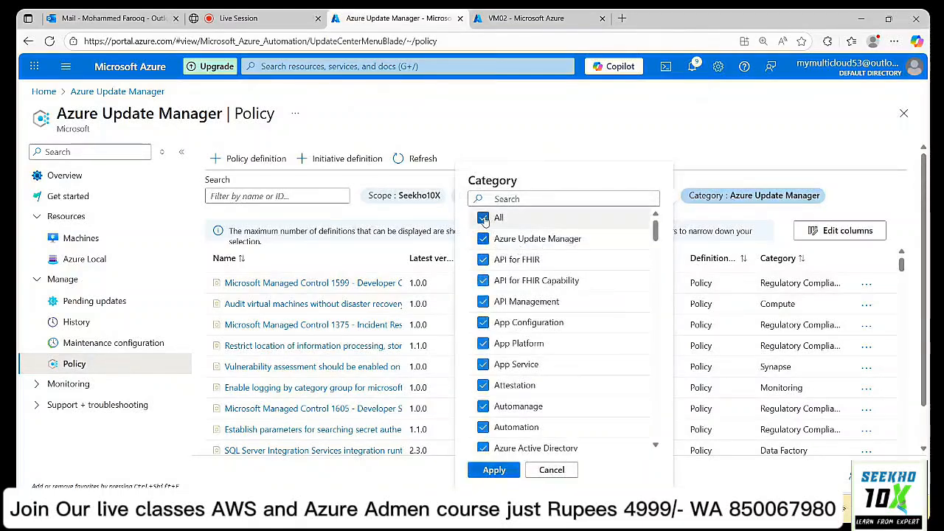
left_click(484, 219)
left_click(484, 238)
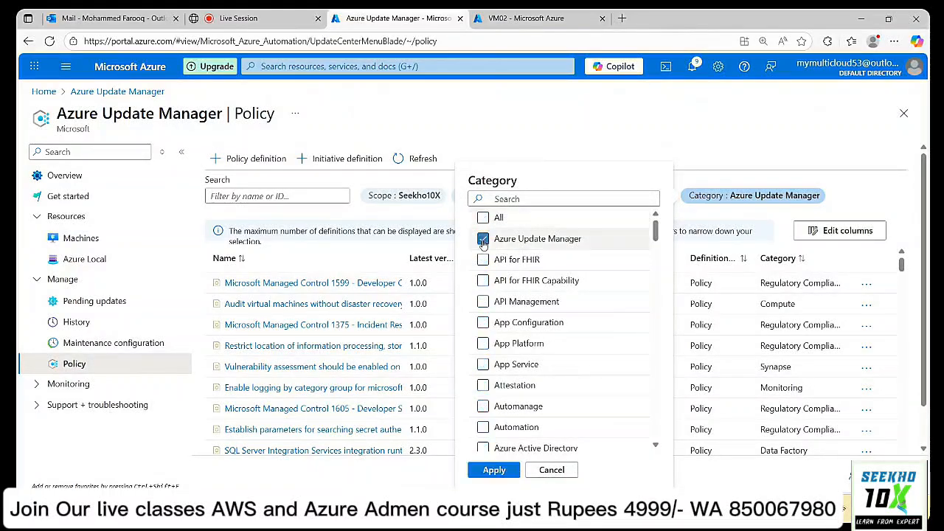
left_click(494, 470)
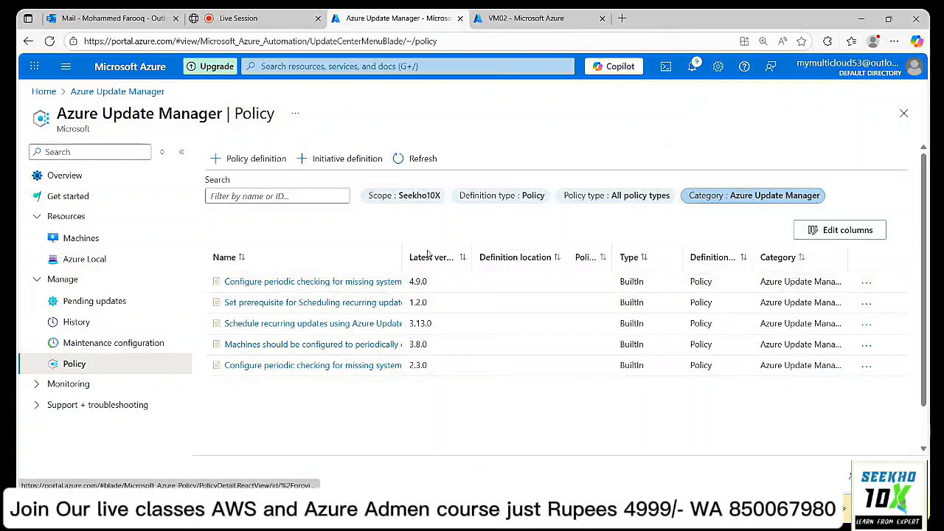
left_click_drag(403, 252, 644, 252)
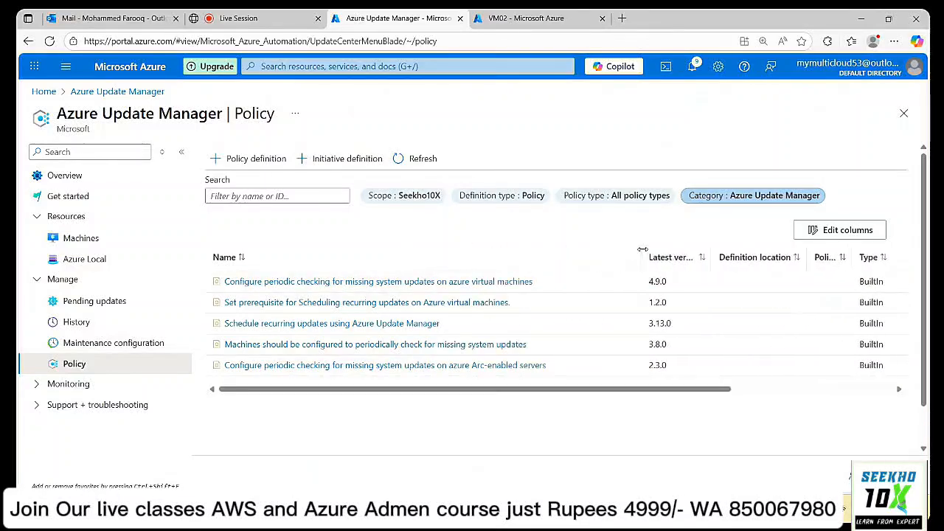
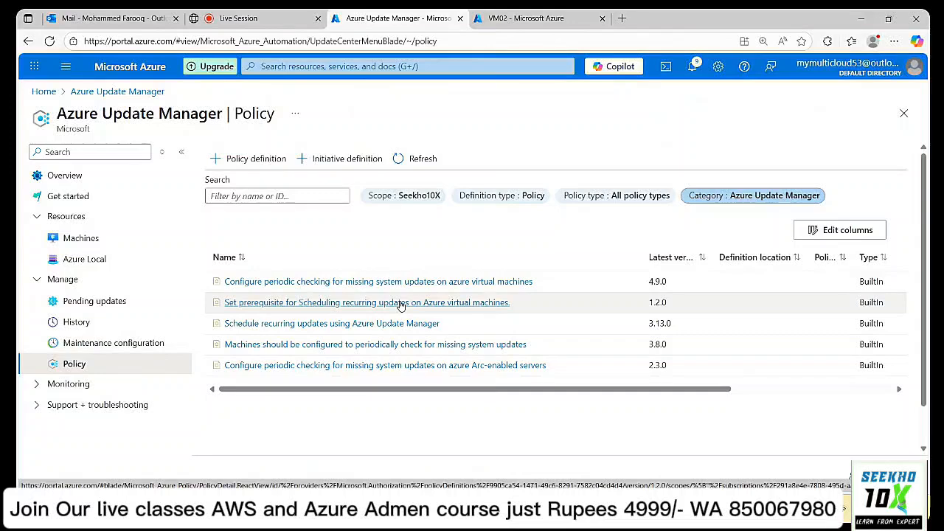
Open the 'Set prerequisite for Scheduling recurring updates' policy and highlight its description.
left_click(400, 304)
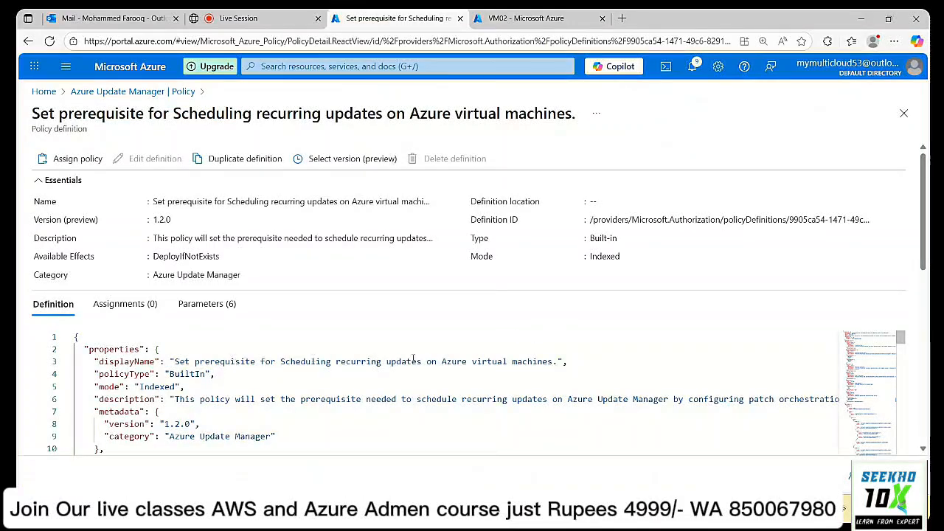
scroll(297, 374, "down", 1)
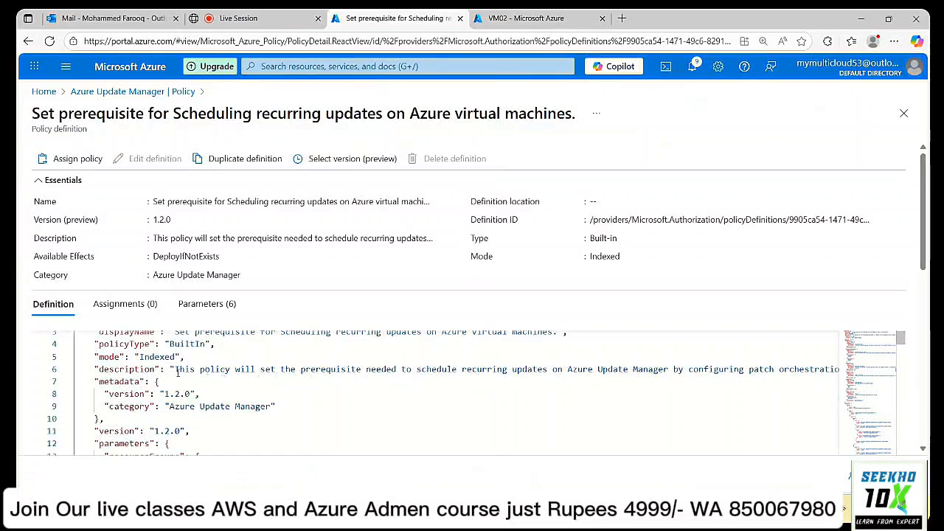
left_click_drag(176, 370, 837, 374)
scroll(837, 375, "down", 4)
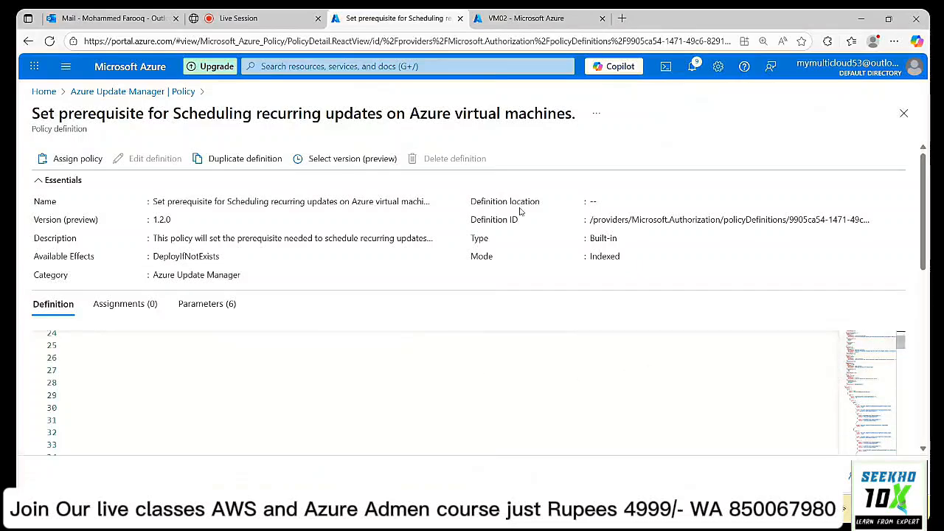
Compare VM02's updates page with the scheduling prerequisite policy, then return to the policy list.
left_click(526, 17)
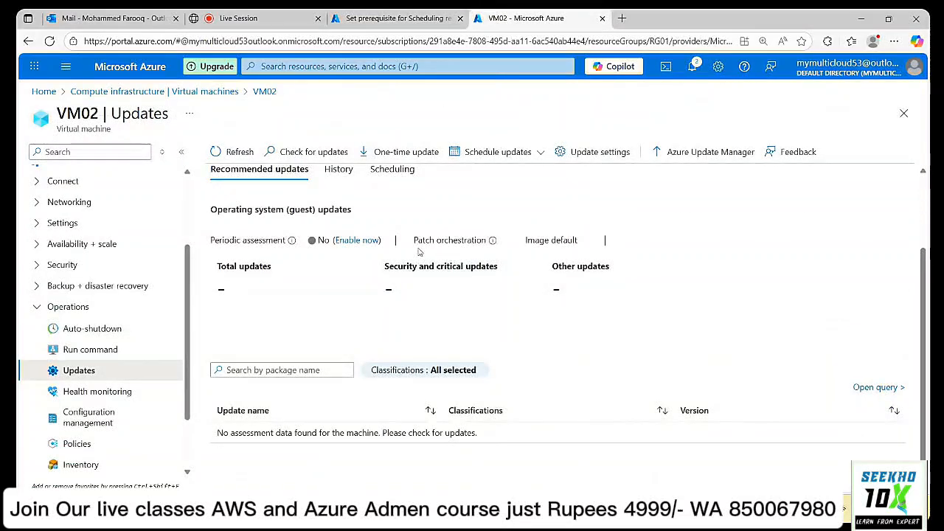
mouse_move(494, 245)
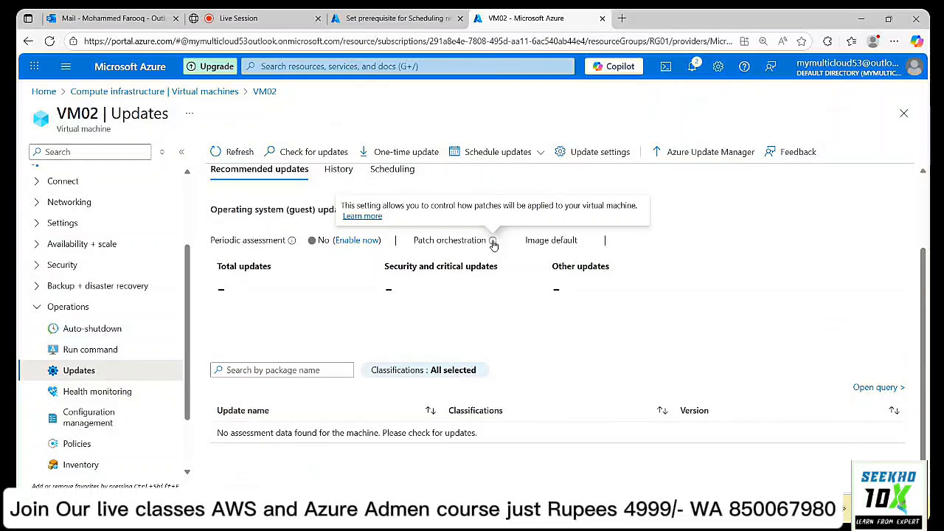
left_click(391, 18)
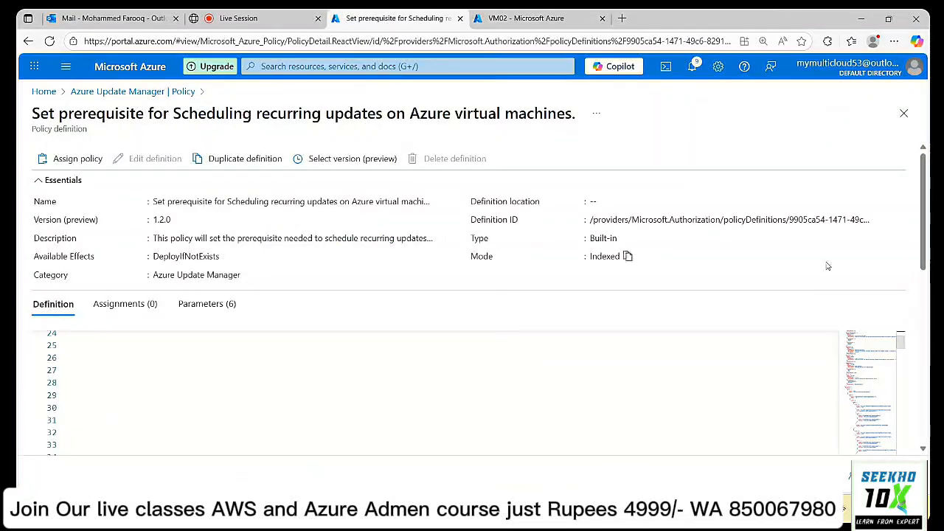
scroll(698, 375, "up", 4)
scroll(699, 374, "up", 4)
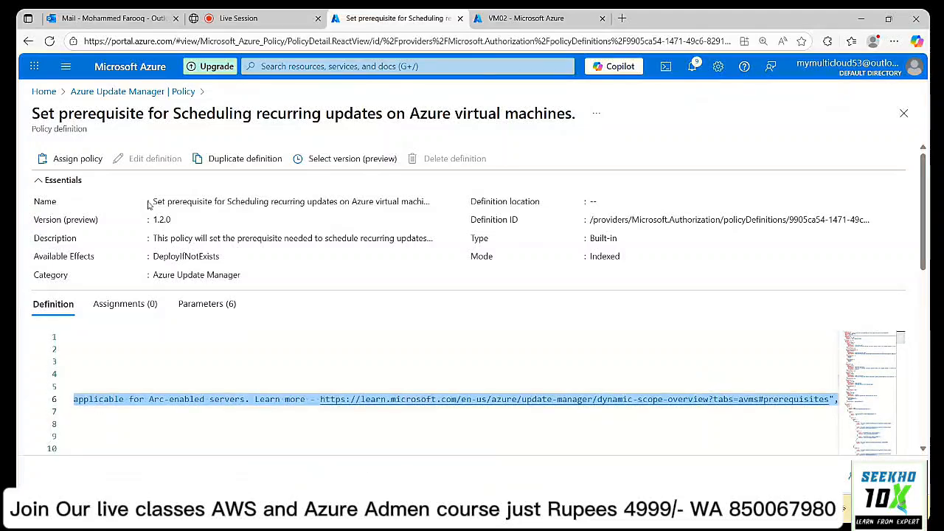
left_click(522, 19)
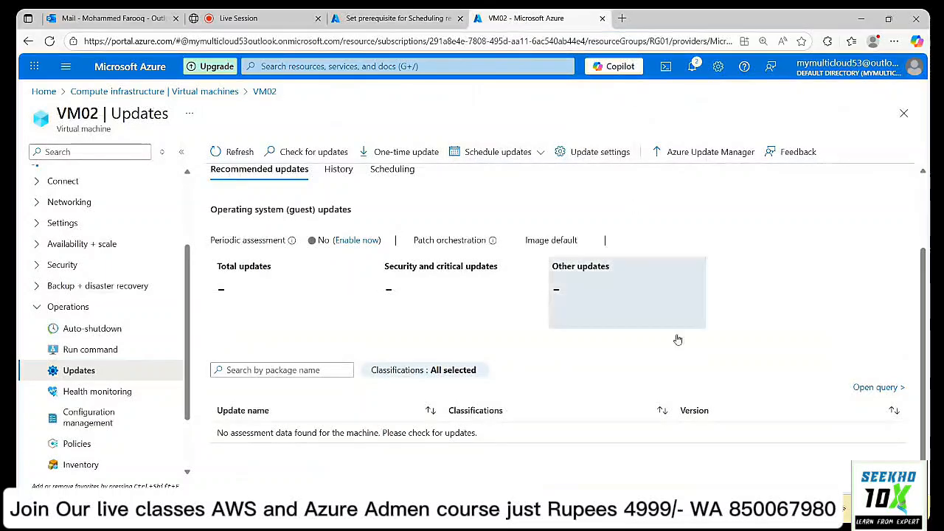
left_click(397, 19)
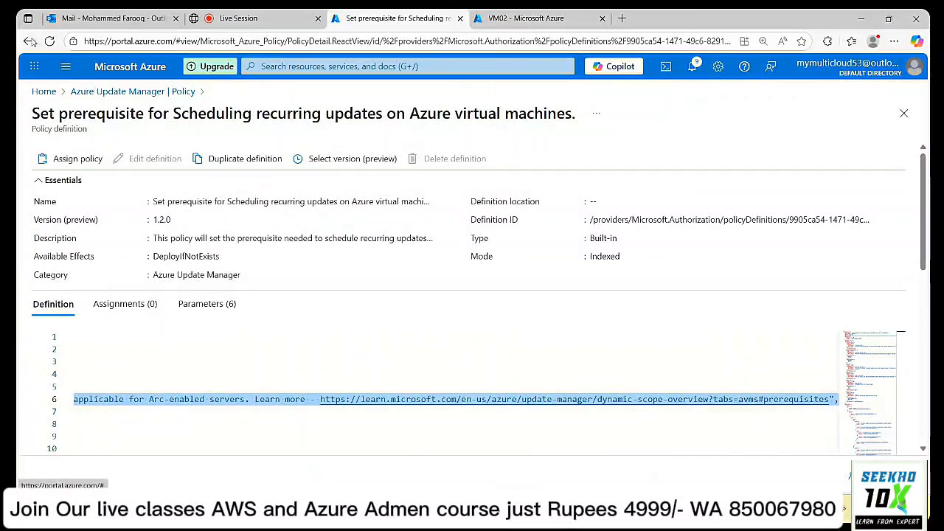
left_click(88, 91)
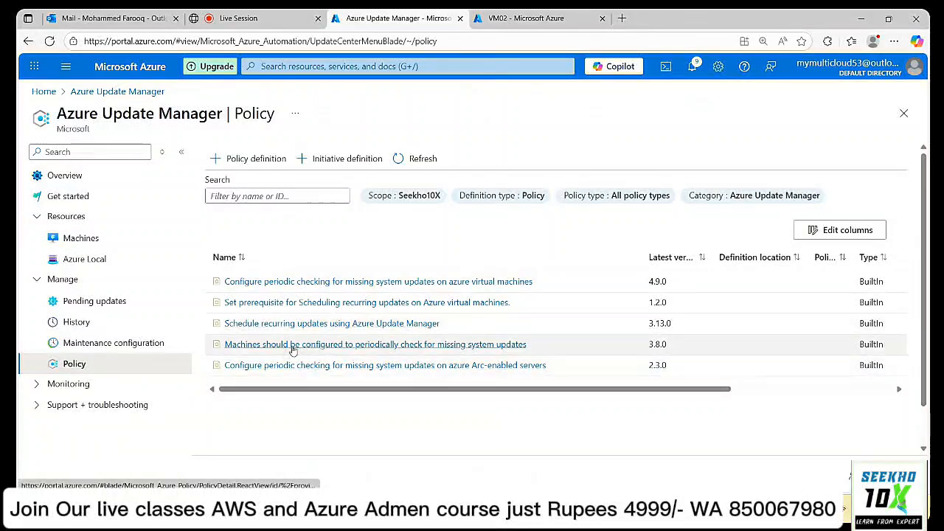
Review the missing-updates check policy, highlighting its 24-hour periodic assessment description.
left_click(380, 346)
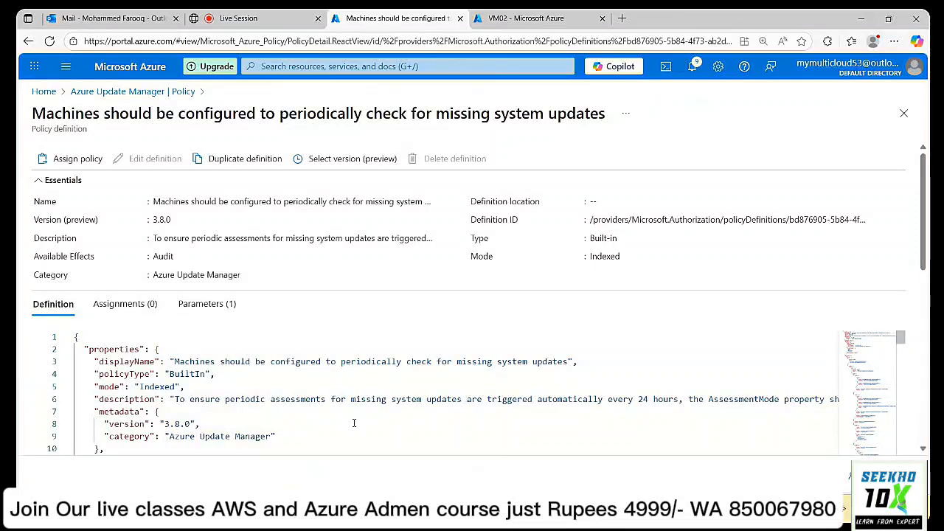
left_click_drag(169, 399, 680, 400)
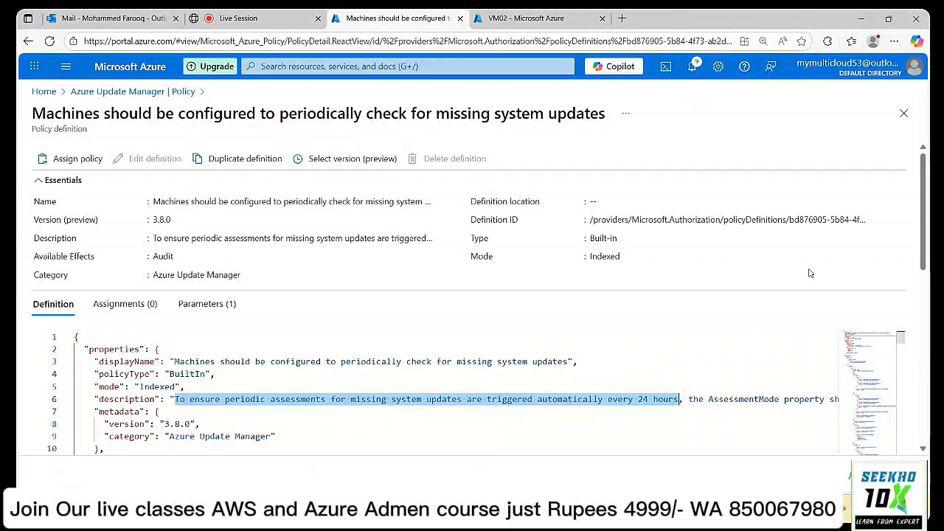
scroll(804, 295, "down", 2)
scroll(809, 274, "down", 1)
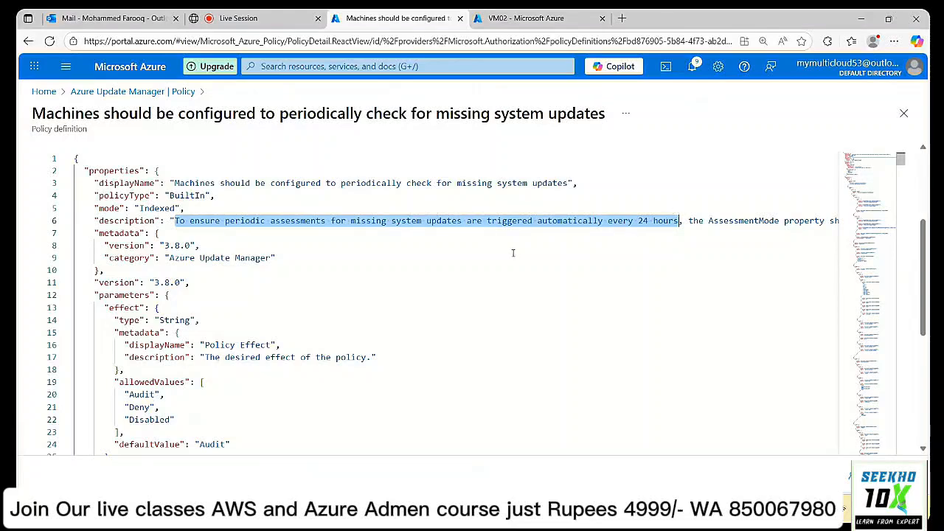
left_click_drag(927, 248, 926, 177)
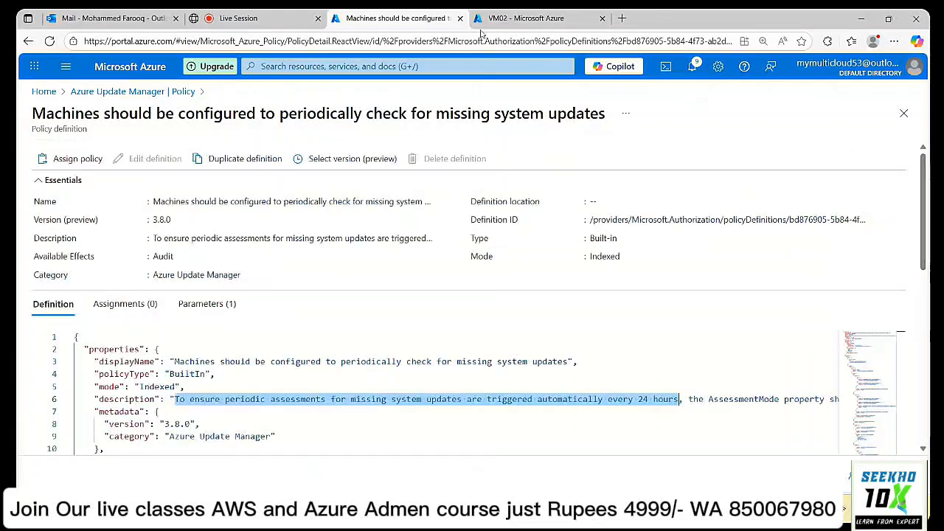
left_click(84, 93)
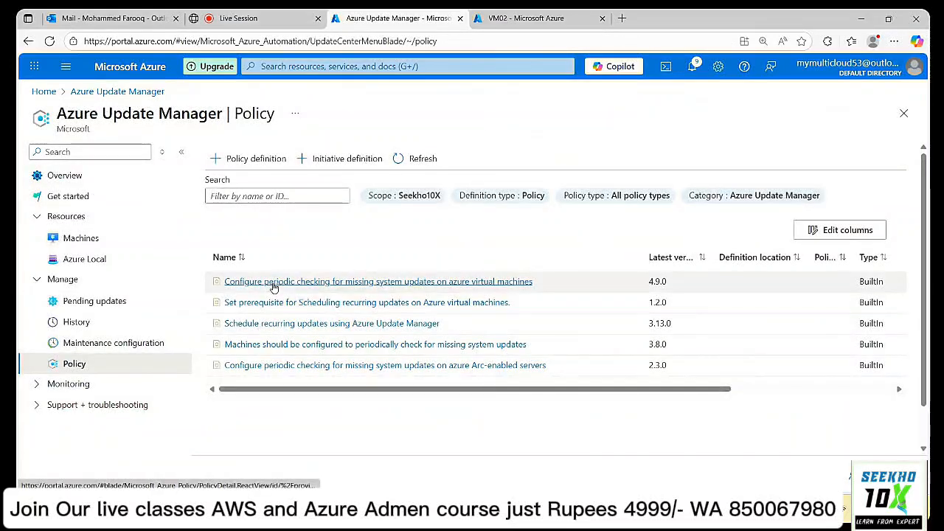
Review the periodic checking policy for Azure virtual machines, highlighting its OS updates phrase.
left_click(342, 286)
scroll(435, 311, "down", 1)
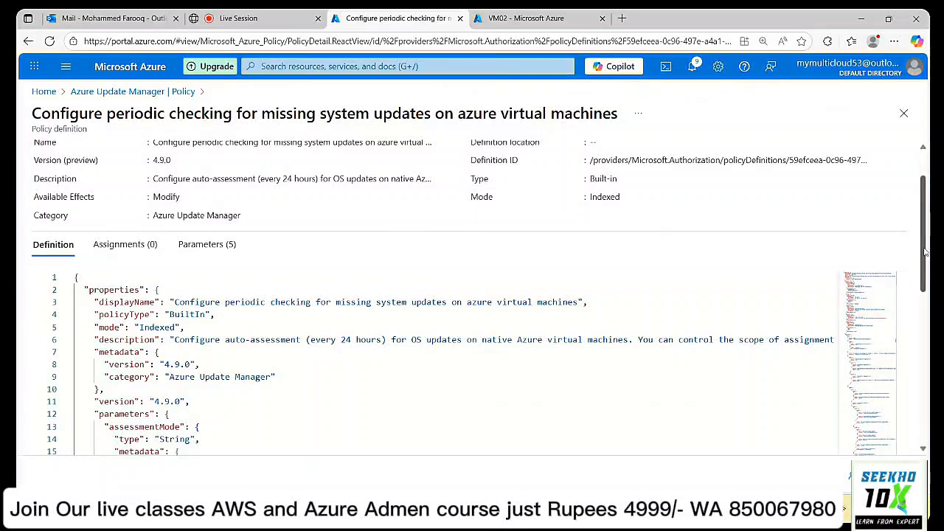
mouse_move(925, 253)
left_mouse_down()
mouse_move(926, 345)
mouse_move(925, 256)
left_mouse_up()
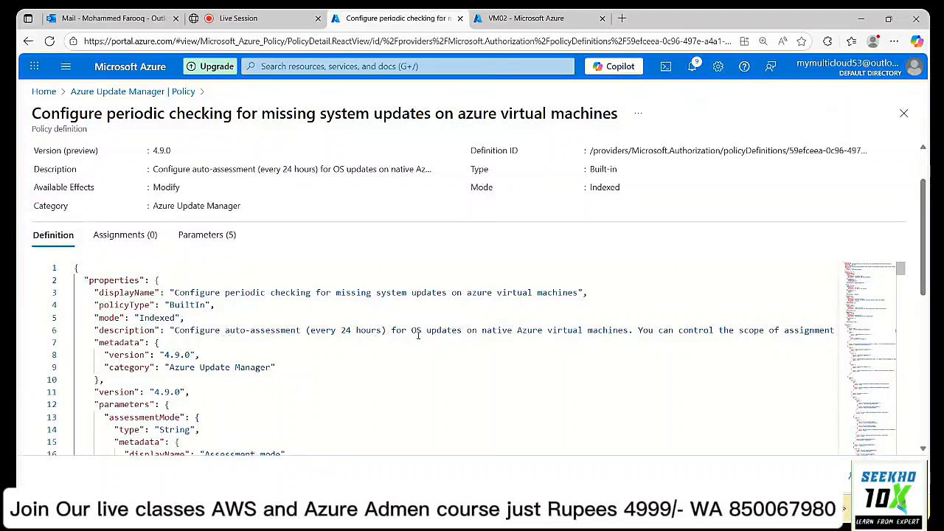
left_click_drag(462, 331, 390, 331)
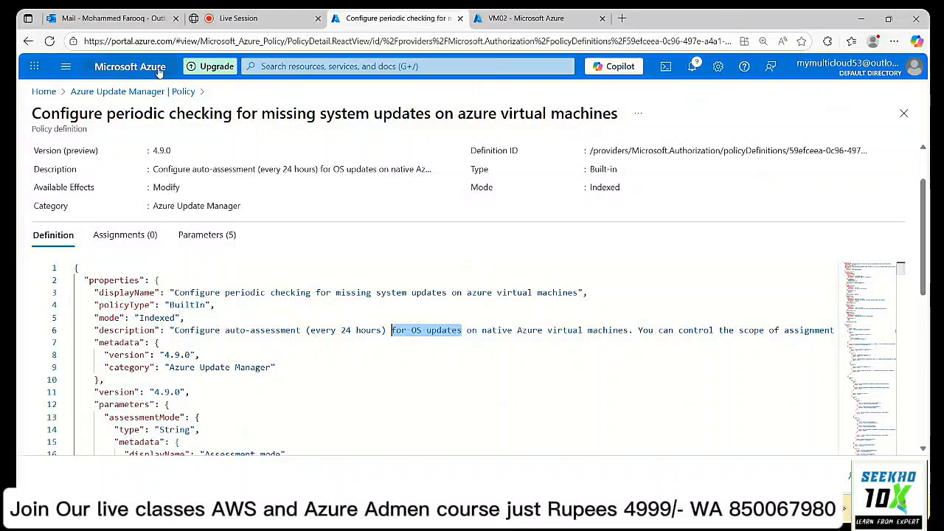
left_click(98, 91)
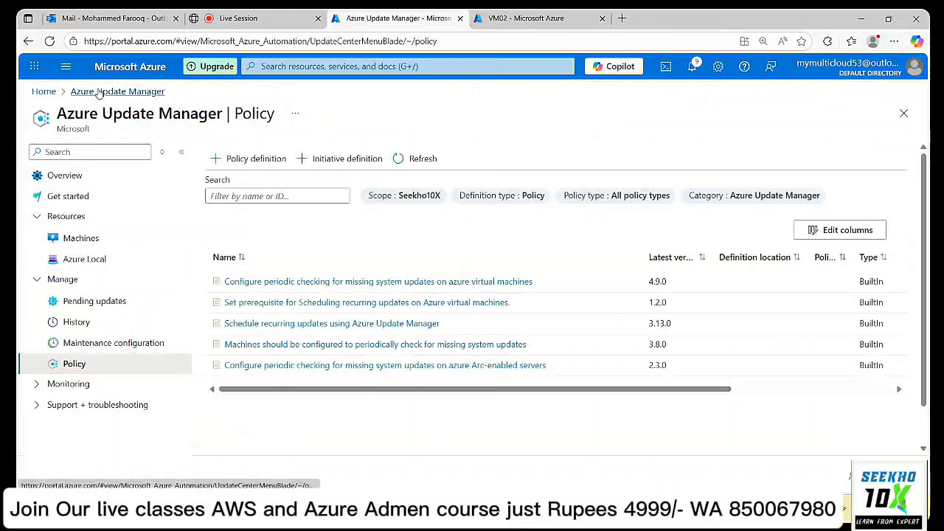
Revisit the scheduling prerequisite and missing-updates check policy definitions.
left_click(328, 305)
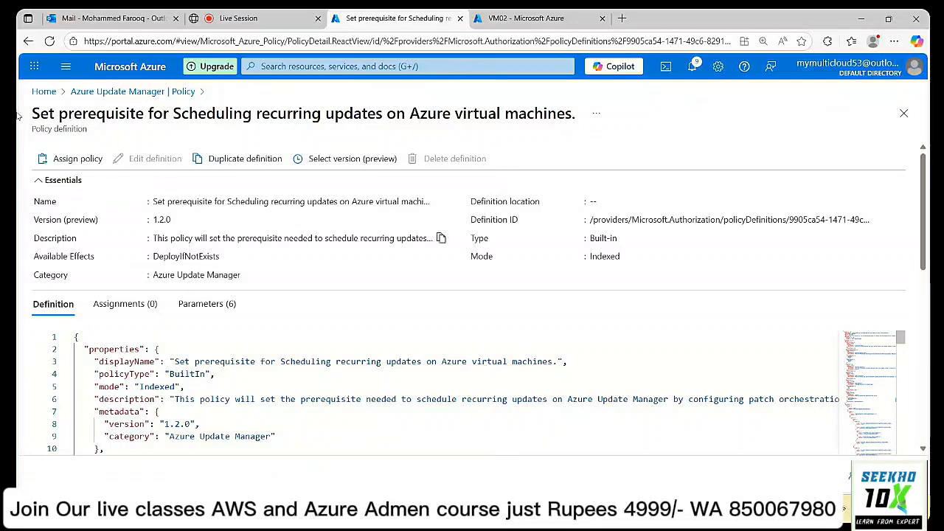
left_click(116, 90)
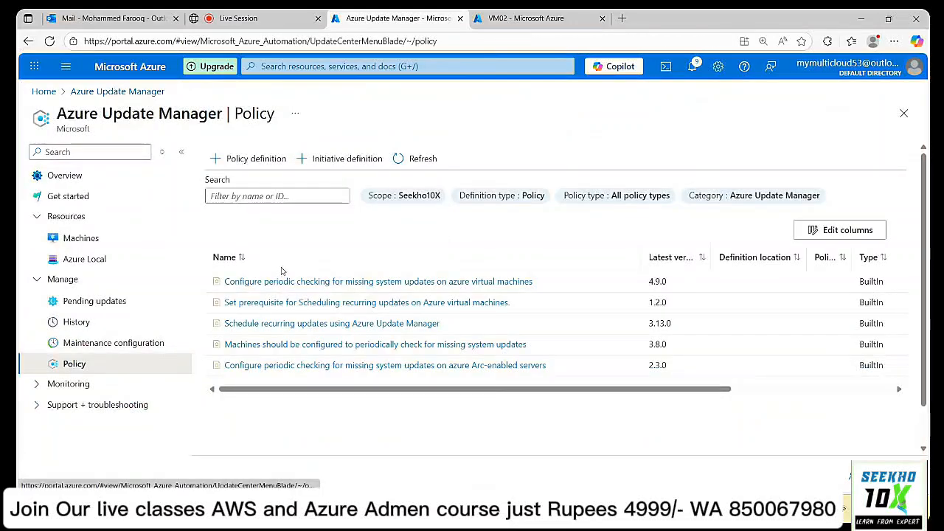
left_click(375, 348)
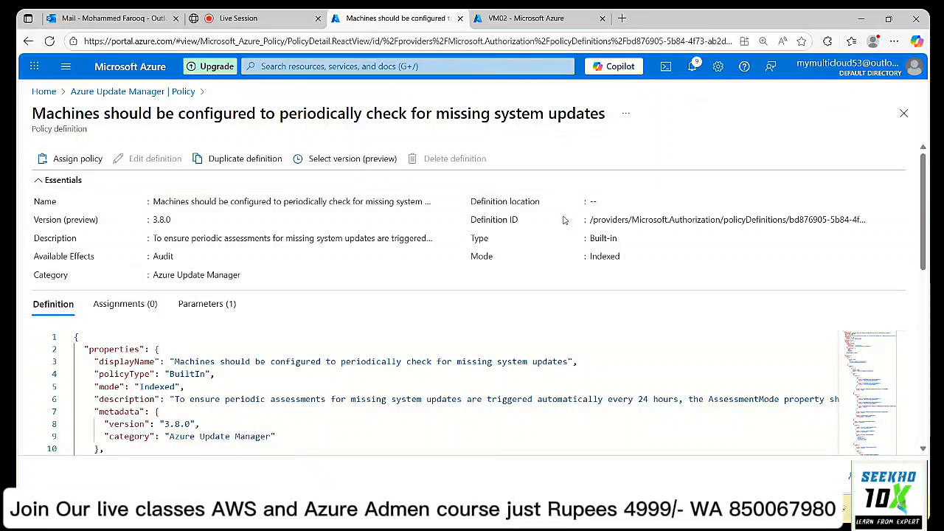
left_click(96, 93)
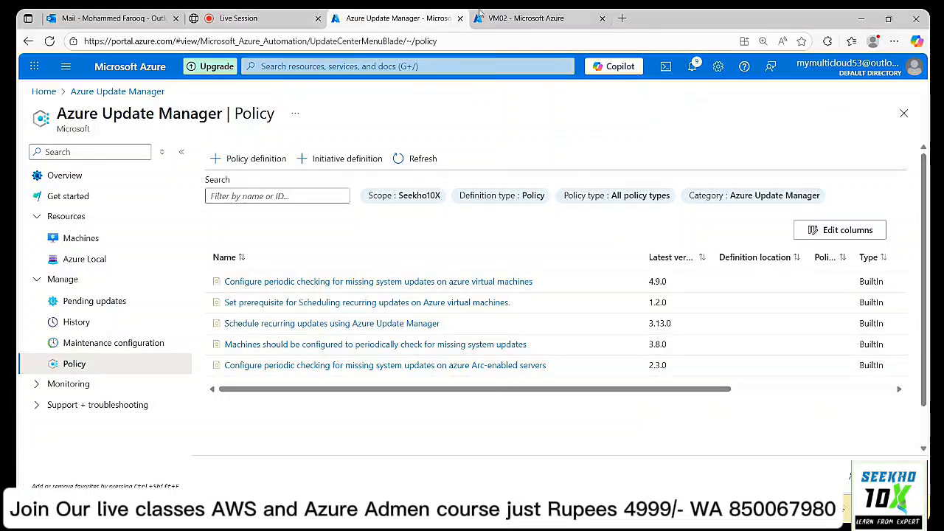
Refresh VM02's Updates page three times to reload its assessment status.
left_click(521, 18)
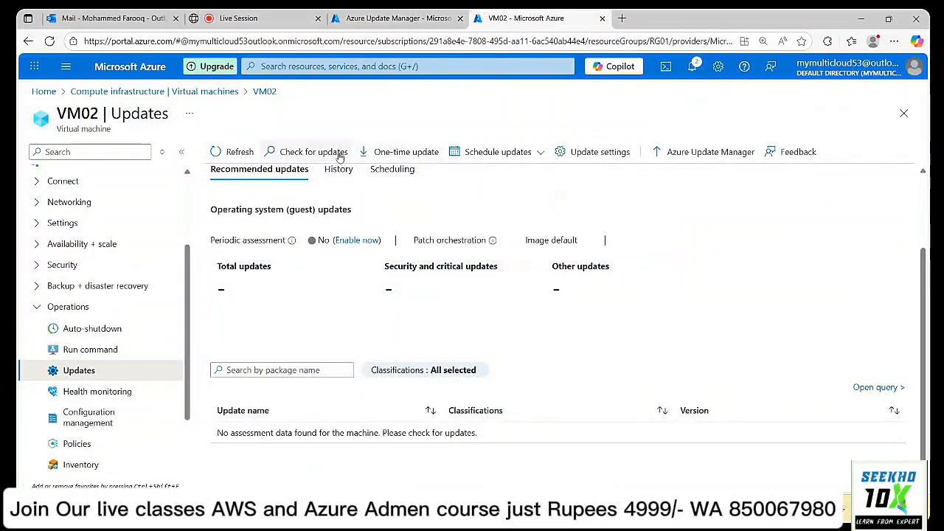
left_click(240, 152)
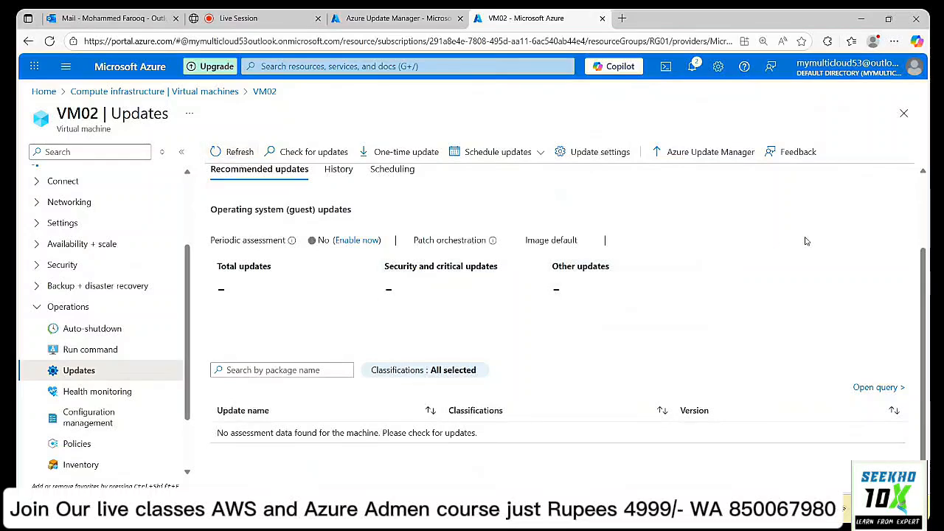
left_click(218, 154)
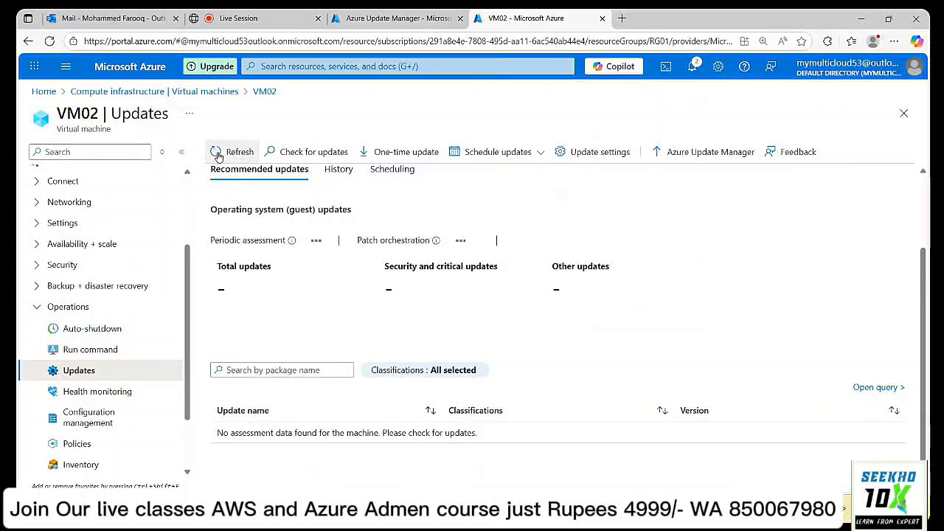
left_click(219, 156)
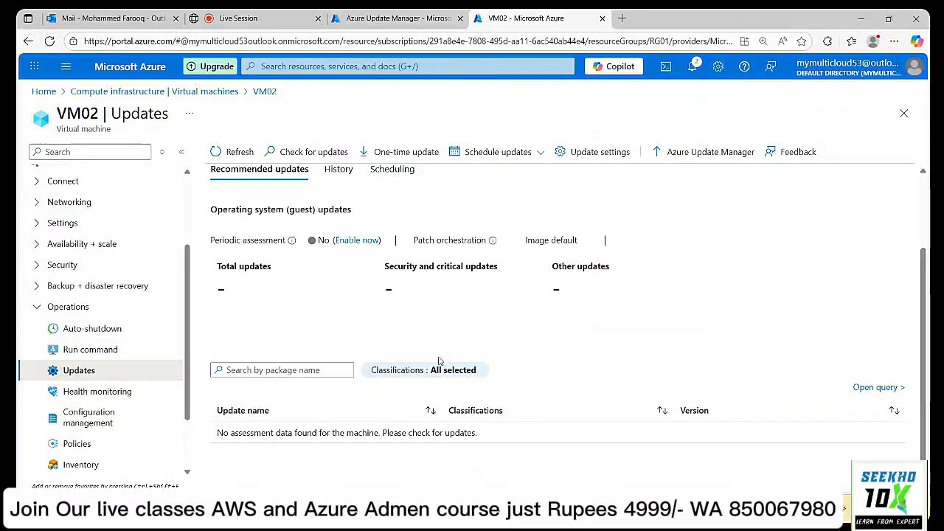
Open VM02's applied policies and check the periodic checking policy's compliance details for vm02.
left_click(83, 446)
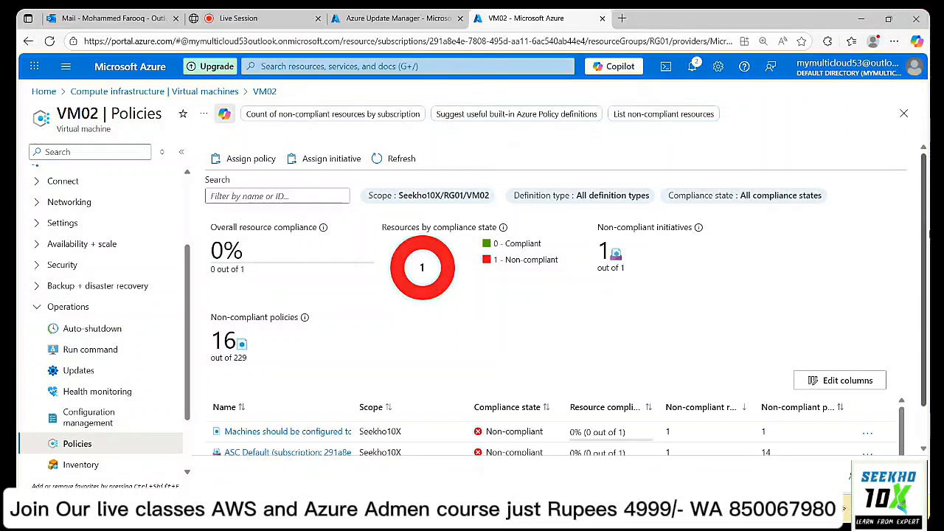
scroll(543, 372, "down", 1)
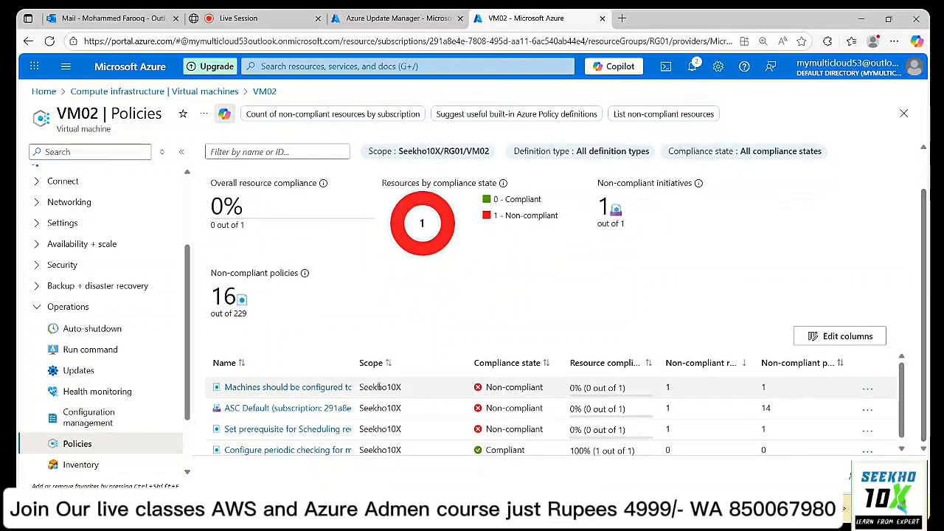
left_click_drag(356, 371, 561, 362)
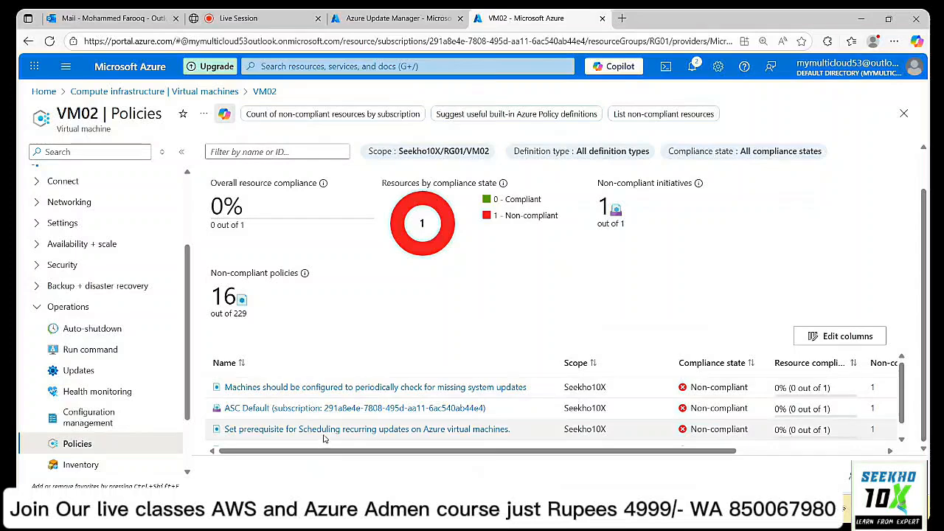
scroll(349, 434, "down", 1)
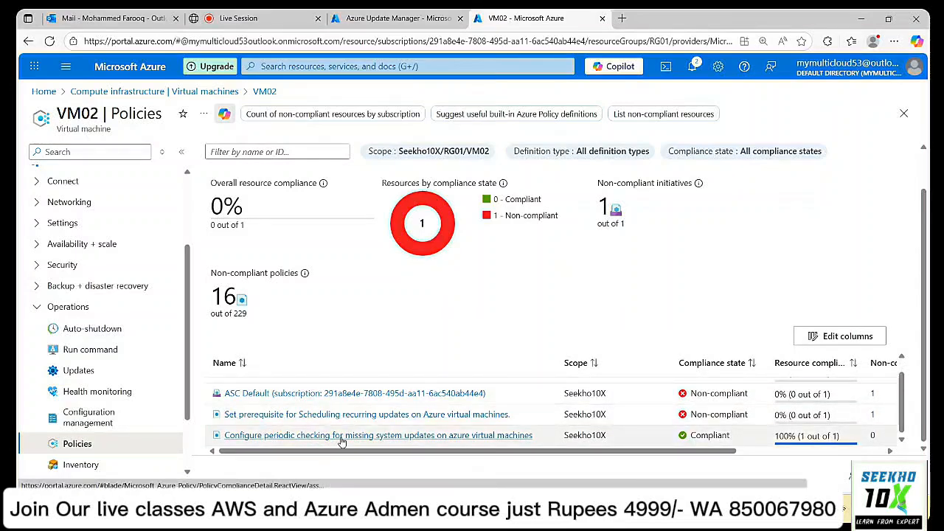
left_click(341, 436)
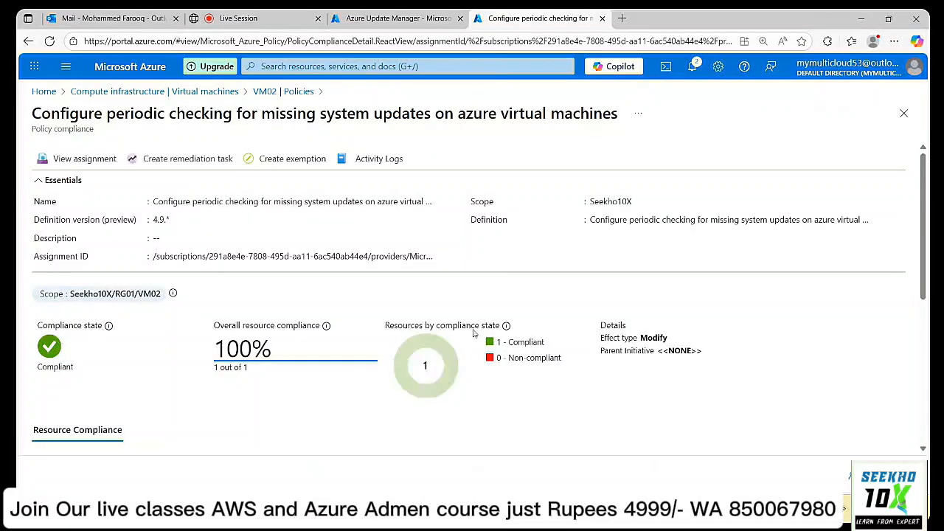
scroll(176, 249, "down", 3)
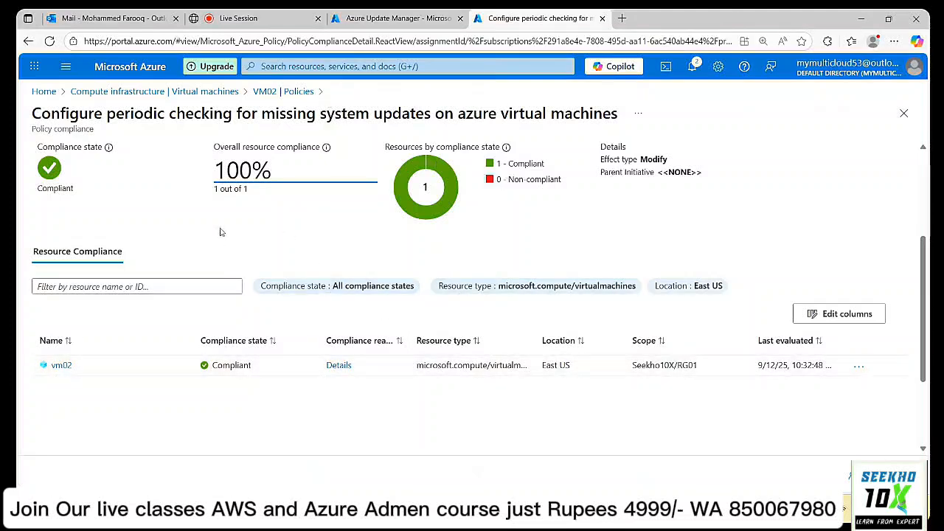
scroll(236, 265, "up", 3)
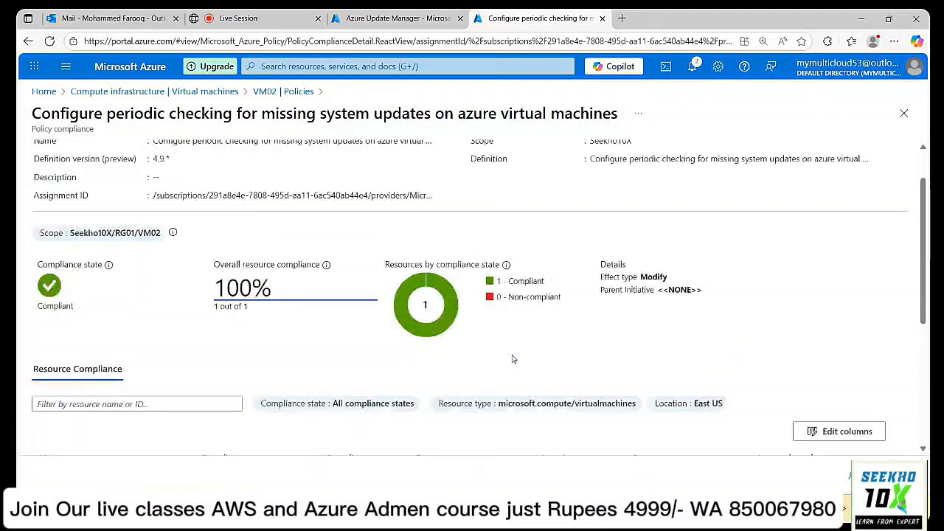
scroll(514, 359, "up", 2)
Return to Virtual machines, then refresh Update Manager's Pending updates twice.
left_click(164, 92)
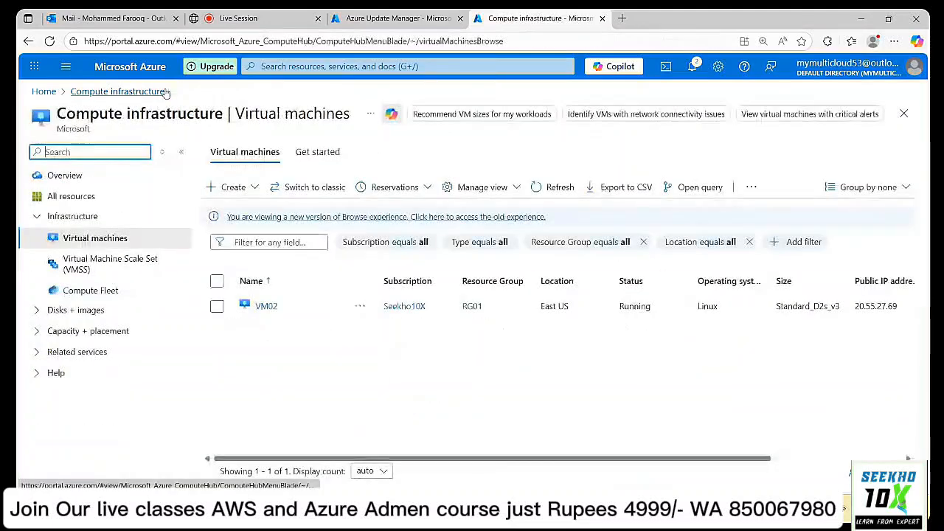
left_click(366, 28)
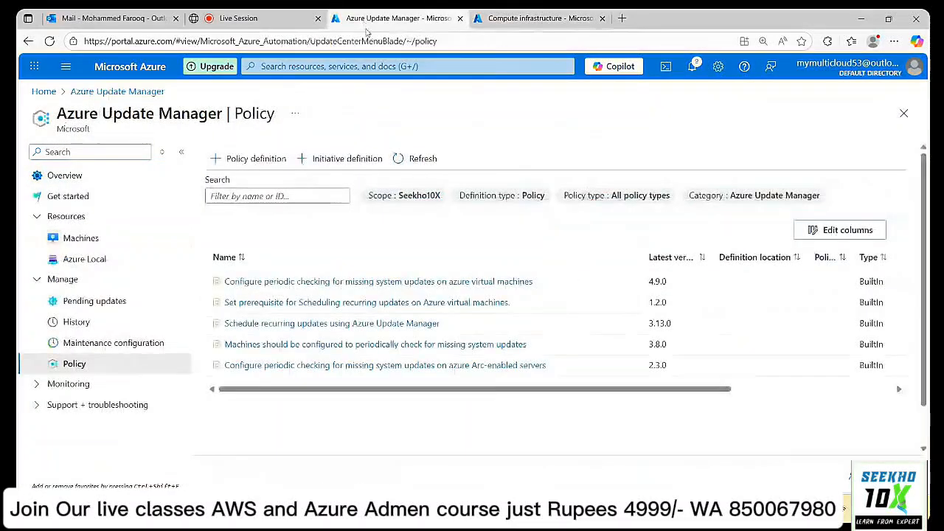
left_click(98, 306)
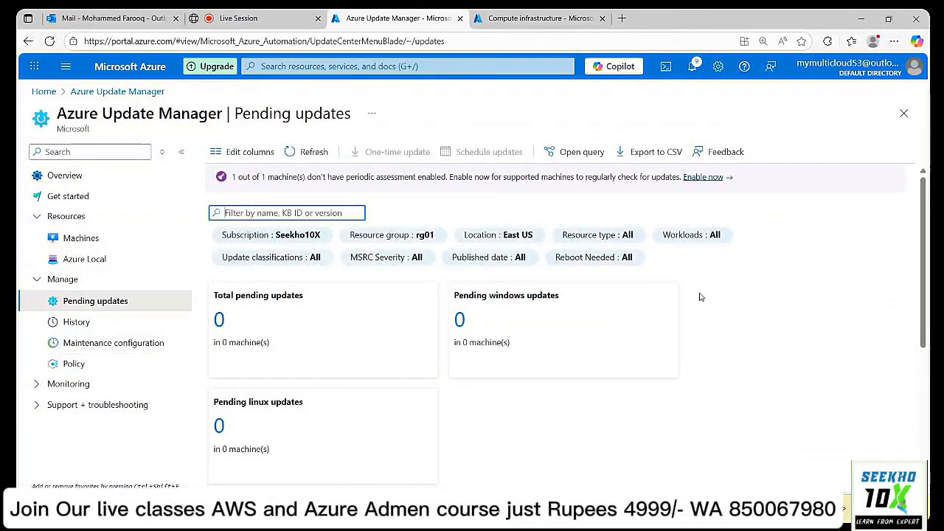
left_click(302, 151)
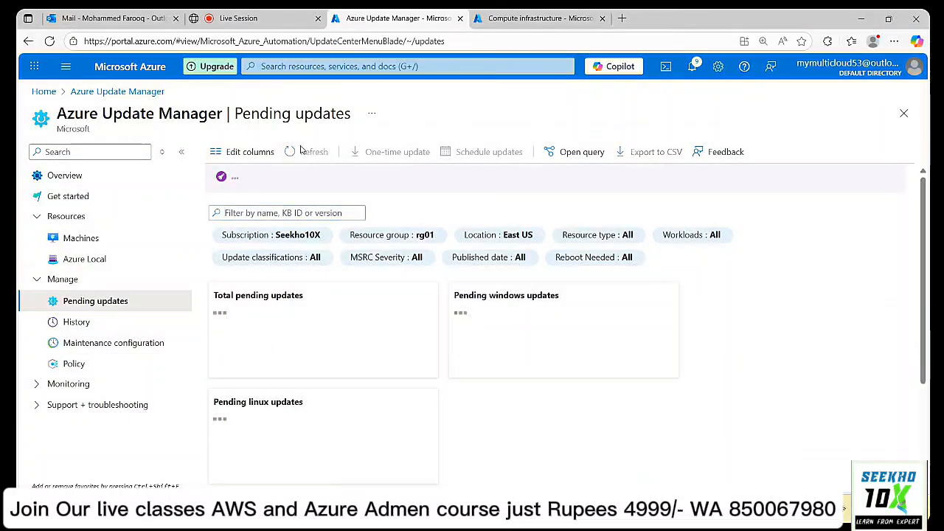
left_click(300, 154)
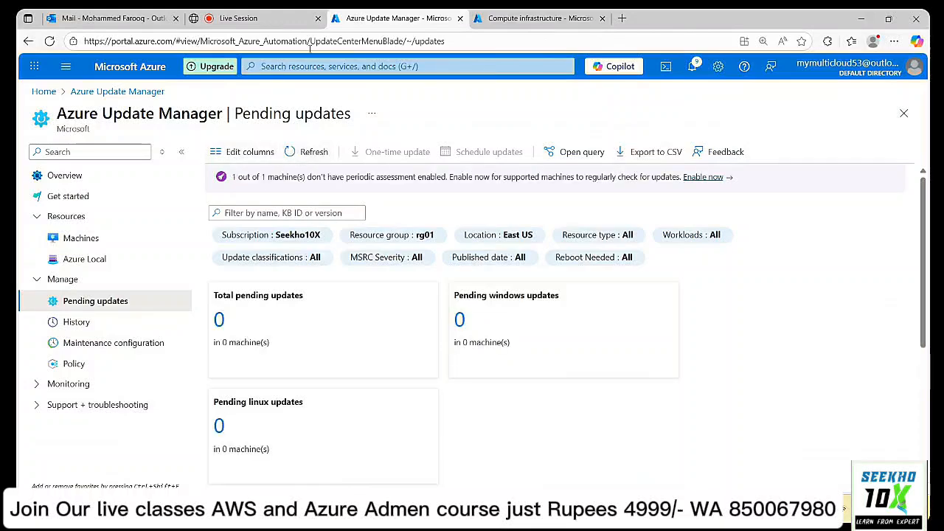
Search 'poli' and open Policy in a new tab under the signed-in account.
left_click(304, 66)
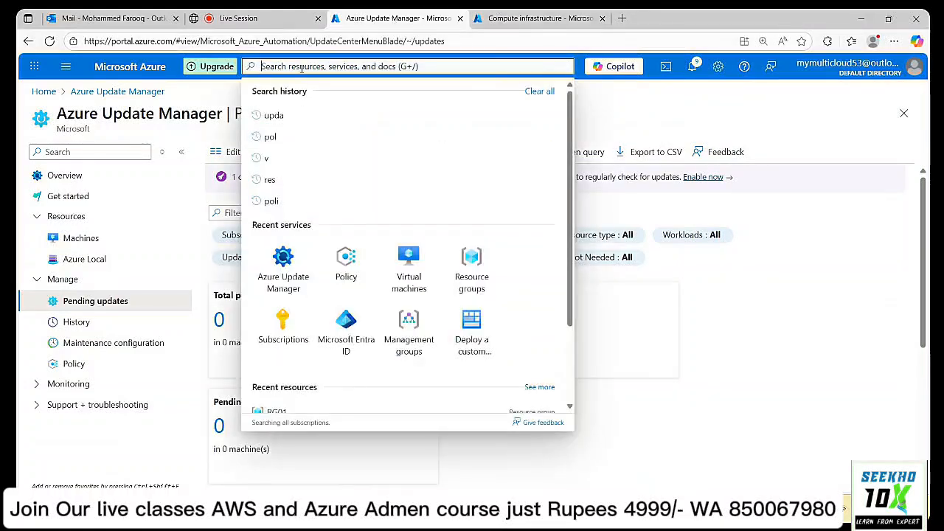
type("poli")
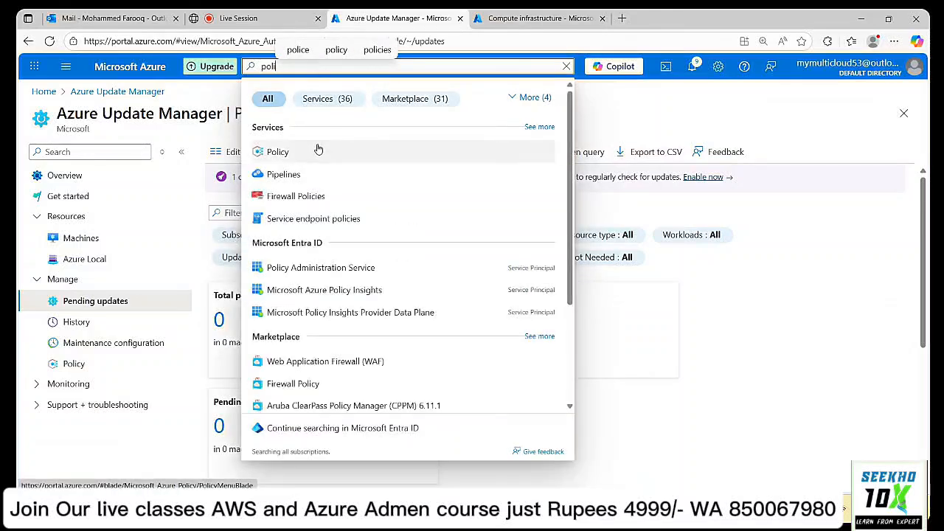
right_click(319, 151)
left_click(397, 169)
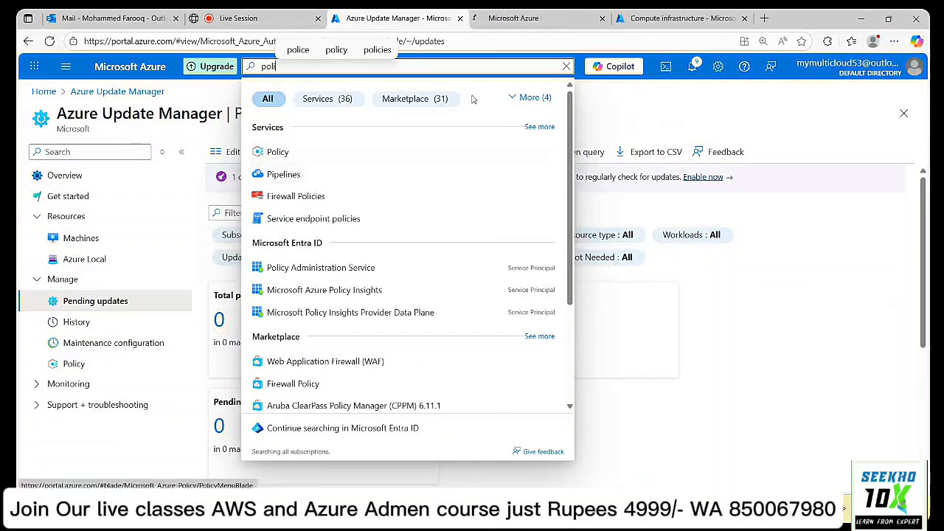
left_click(559, 18)
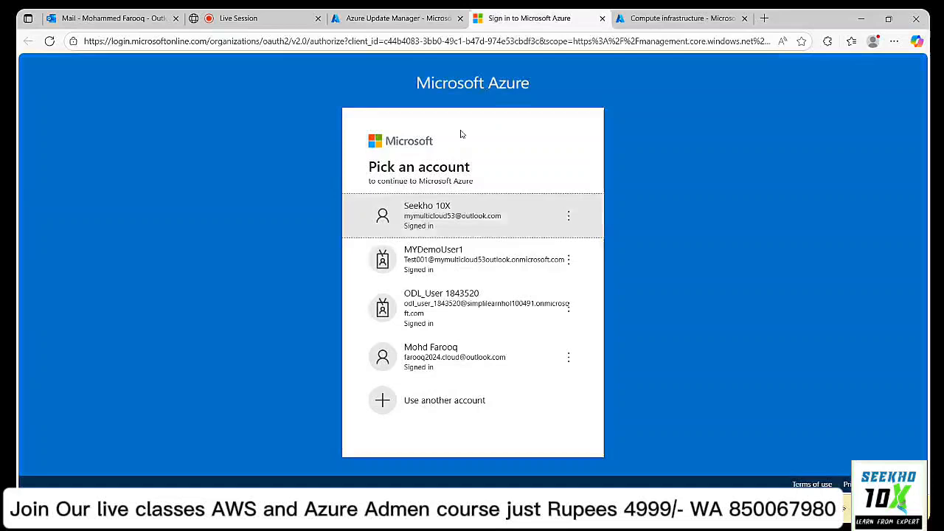
left_click(424, 215)
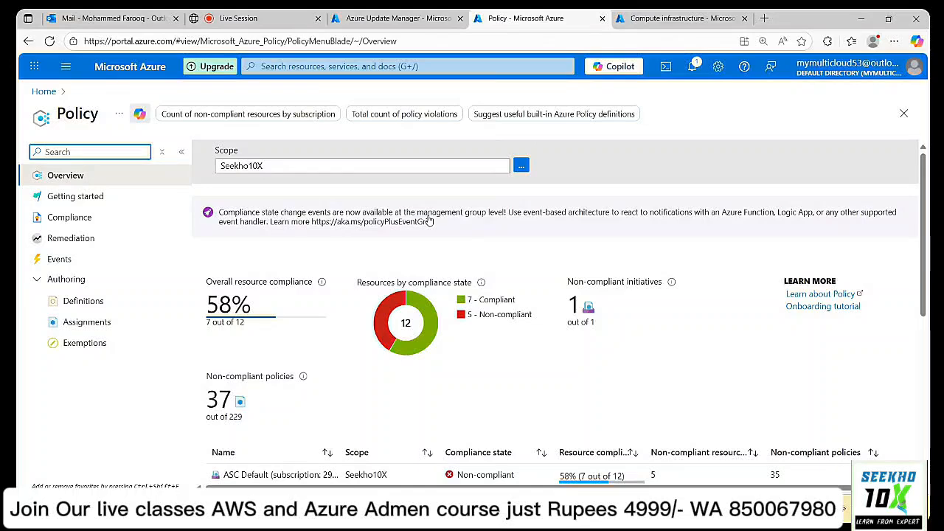
scroll(559, 236, "down", 3)
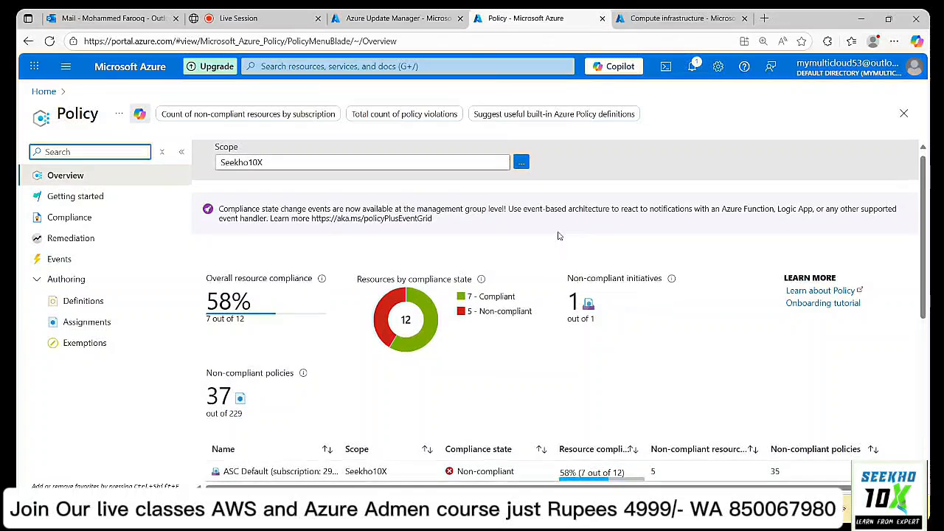
scroll(559, 236, "down", 3)
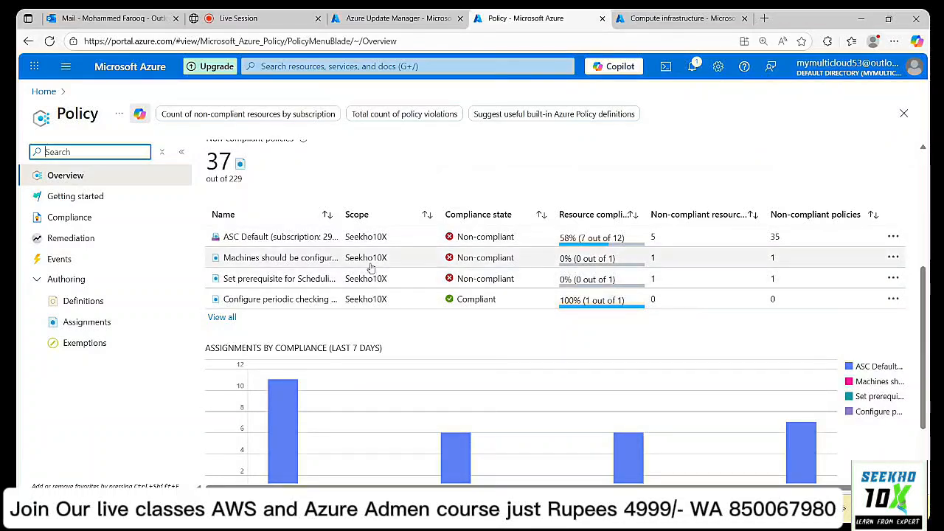
left_click(318, 262)
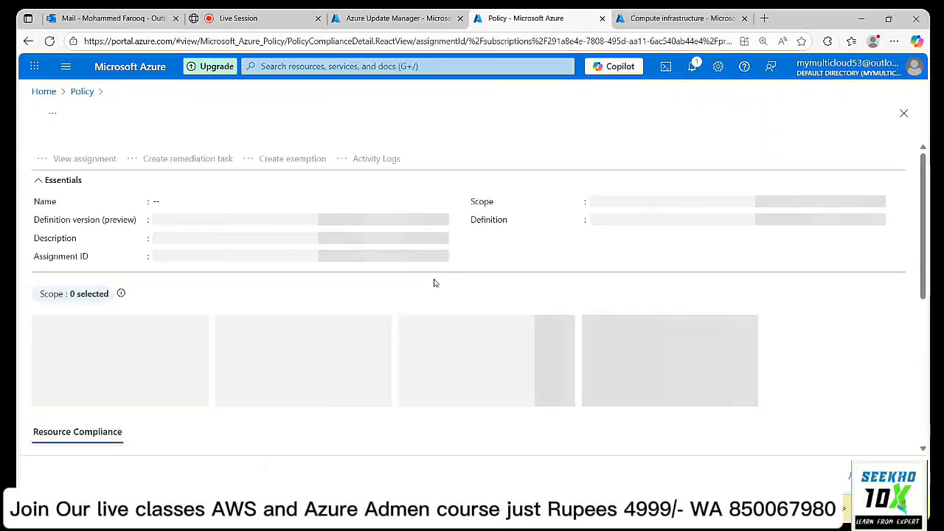
scroll(434, 284, "down", 3)
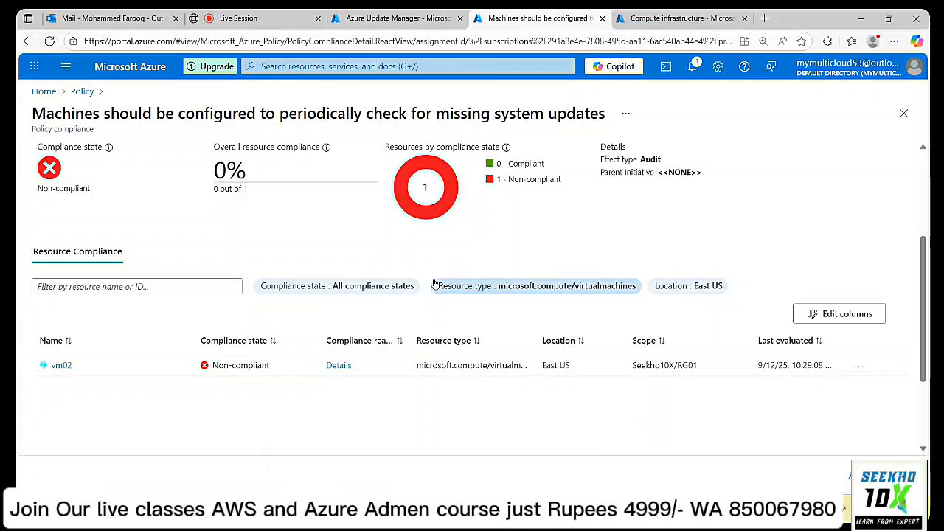
left_click(82, 90)
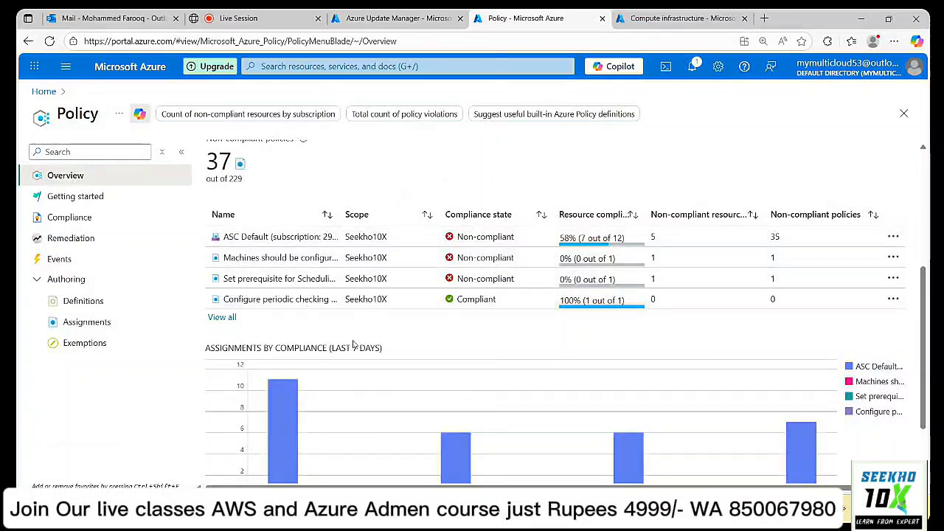
left_click(277, 281)
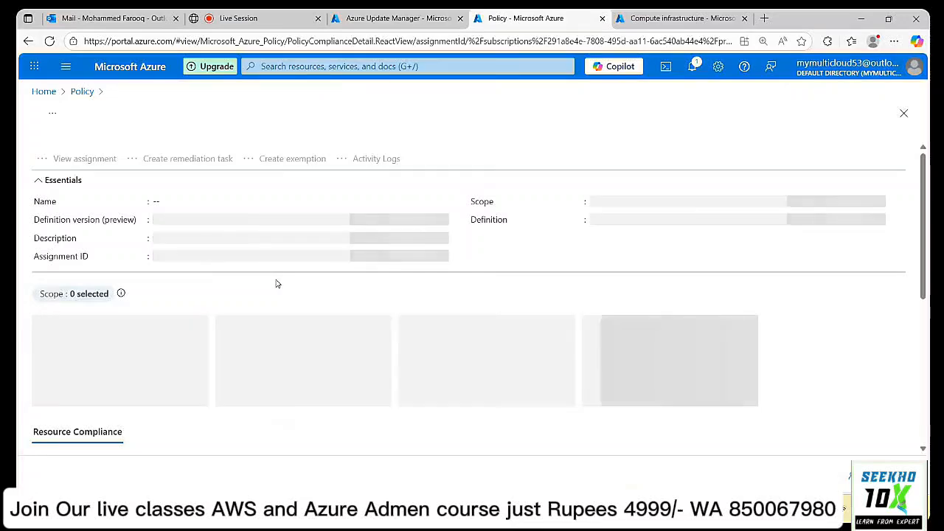
scroll(332, 293, "down", 3)
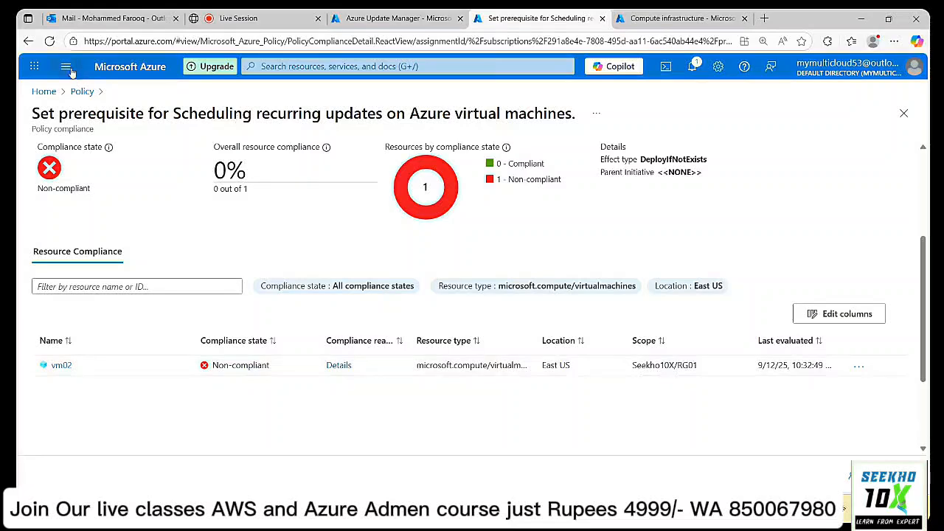
left_click(82, 91)
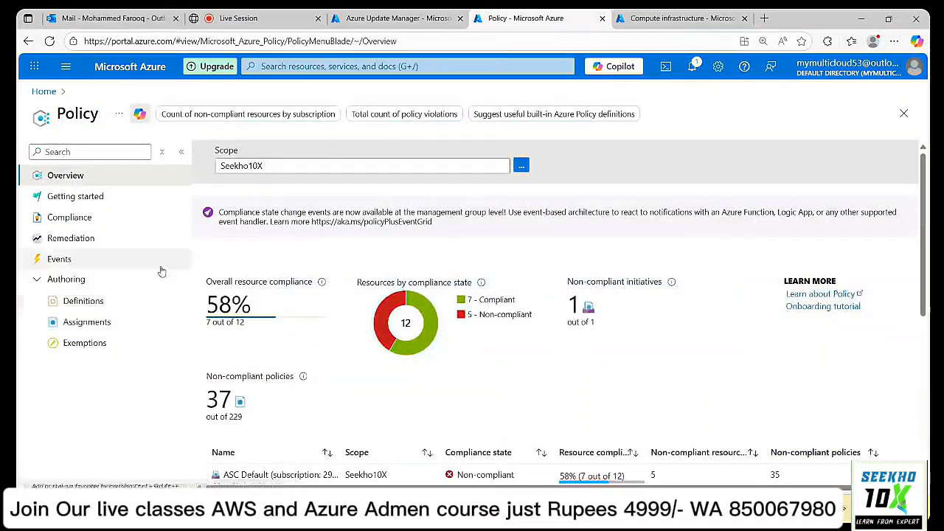
scroll(352, 268, "down", 3)
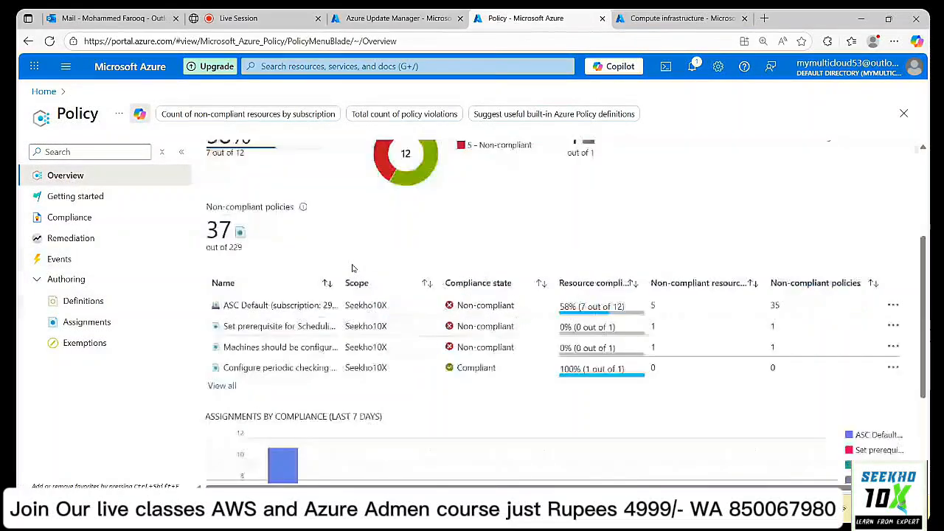
left_click(291, 359)
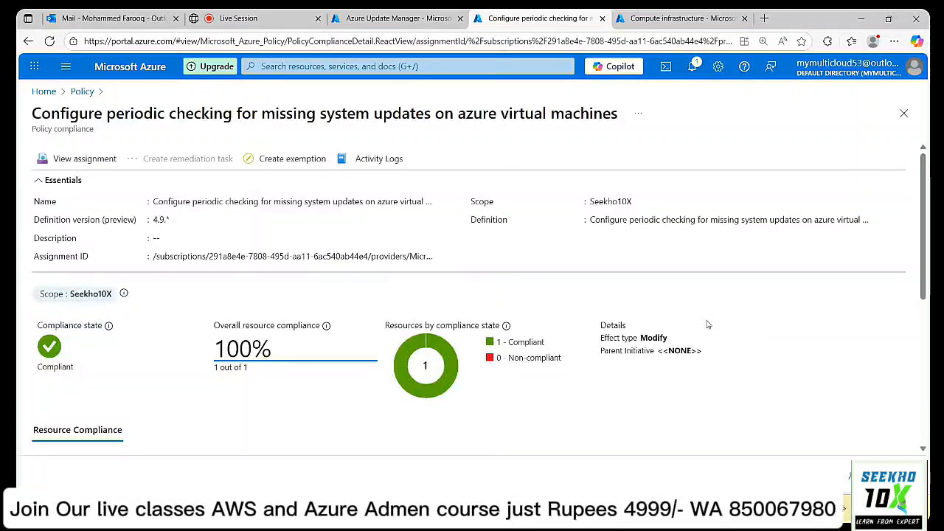
scroll(706, 324, "down", 3)
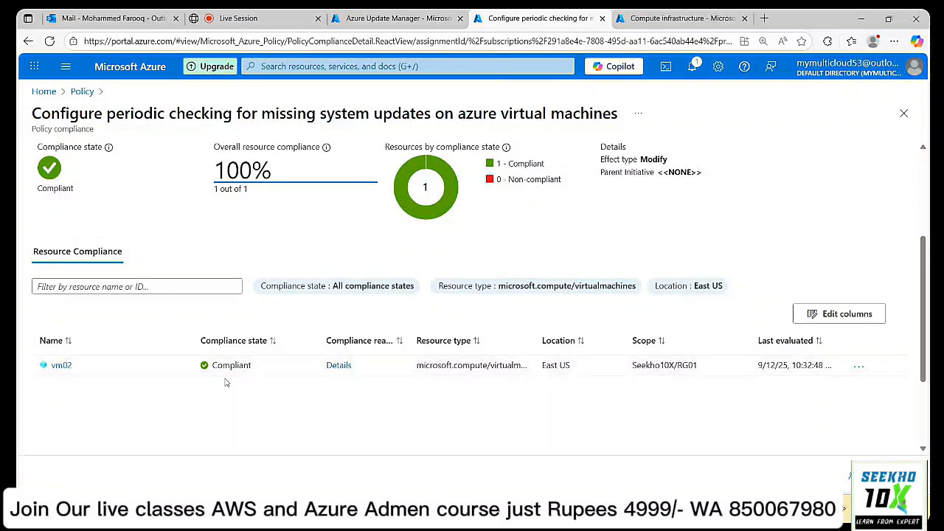
left_click(82, 91)
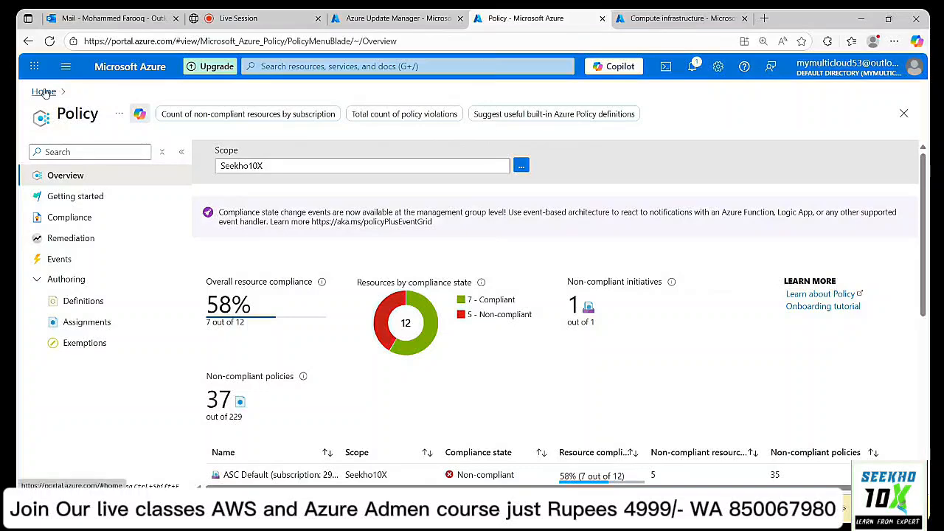
Start creating a new virtual machine in resource group RG02.
left_click(682, 18)
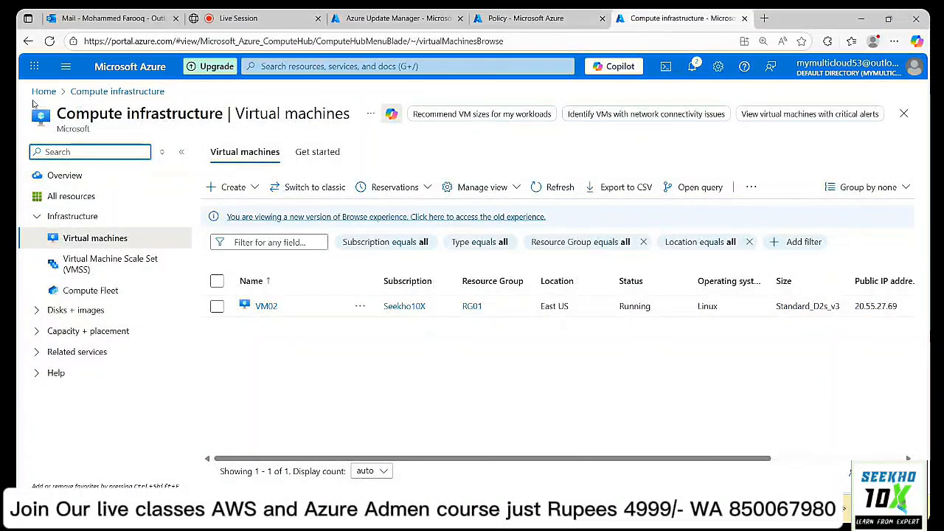
left_click(239, 189)
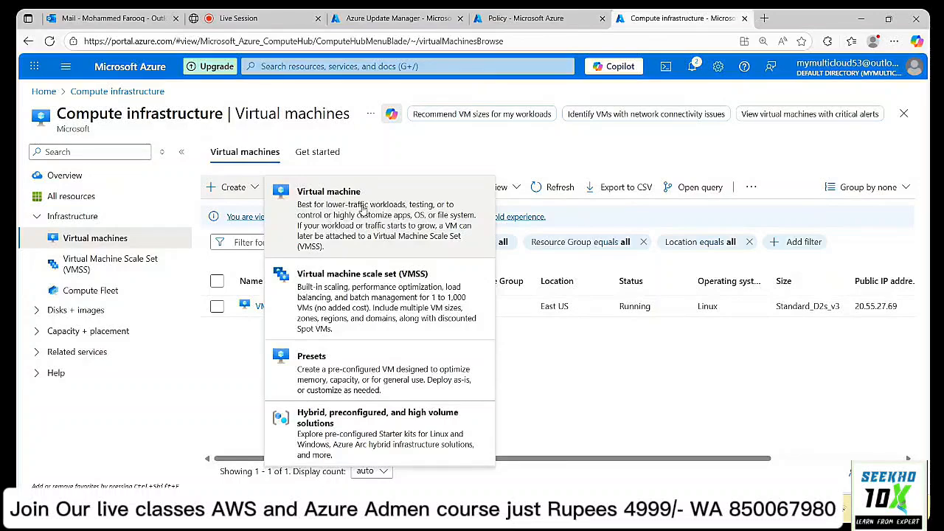
left_click(363, 209)
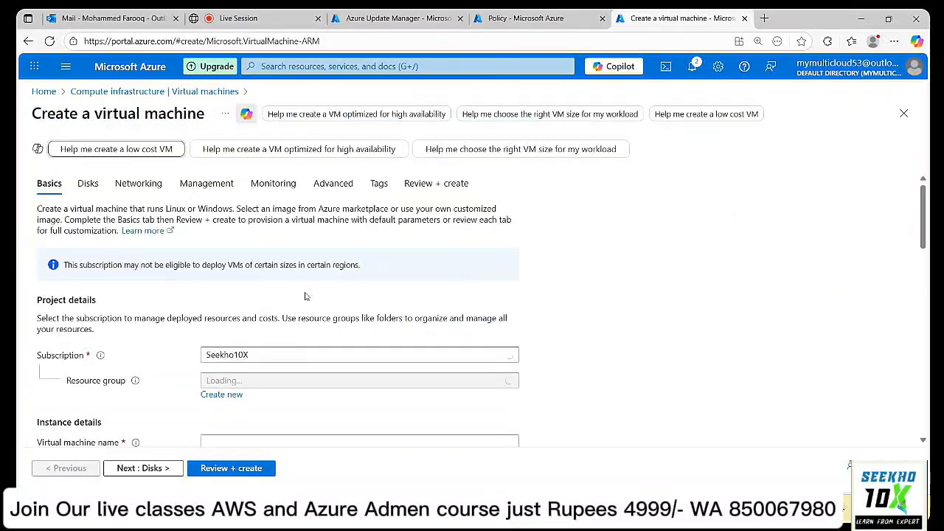
scroll(293, 310, "down", 2)
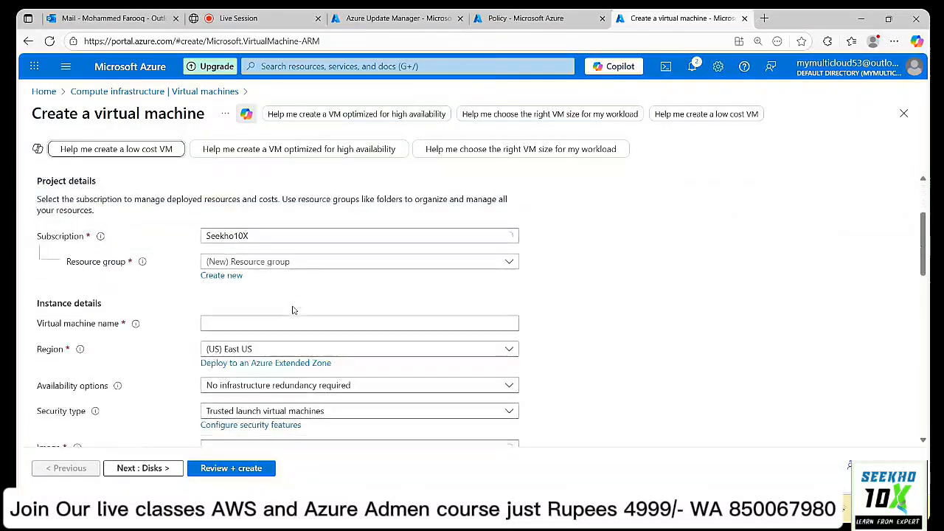
left_click(315, 264)
left_click(270, 371)
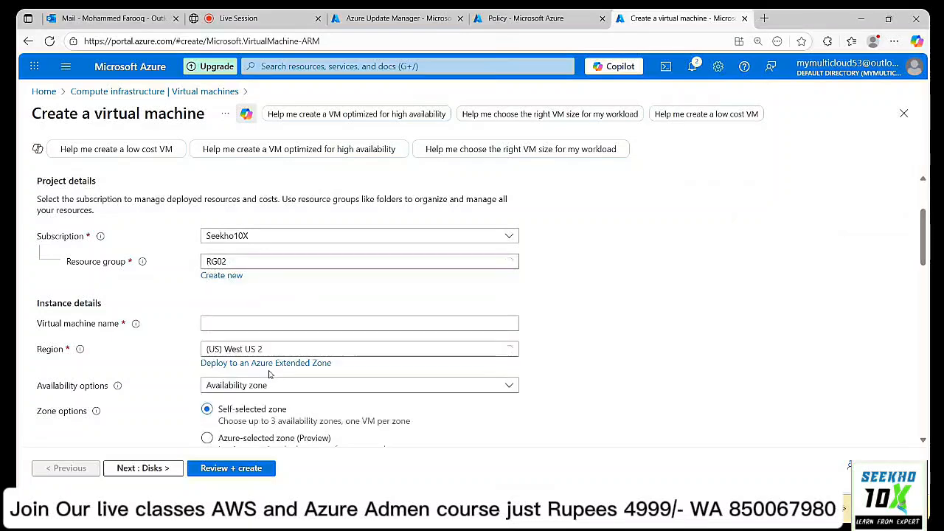
Name the virtual machine Test001 and check the Region list.
left_click(281, 322)
type("Test")
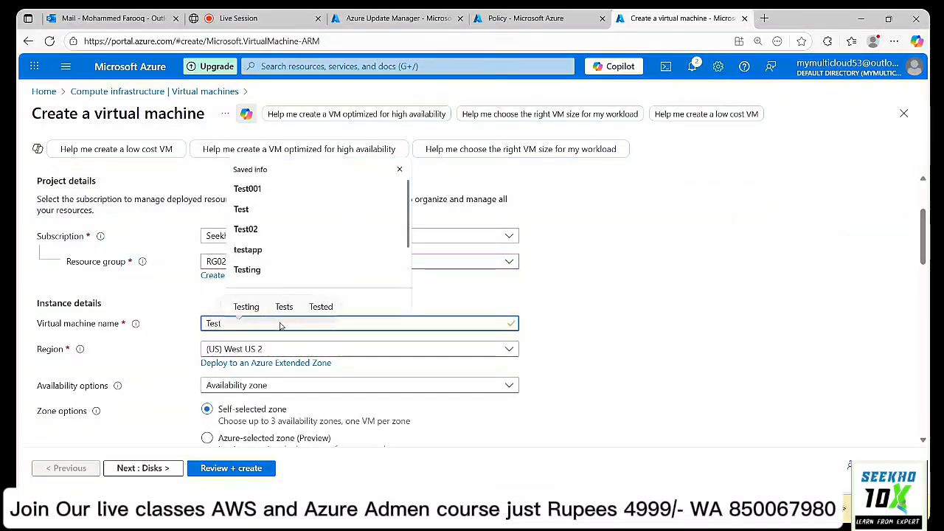
key("Down")
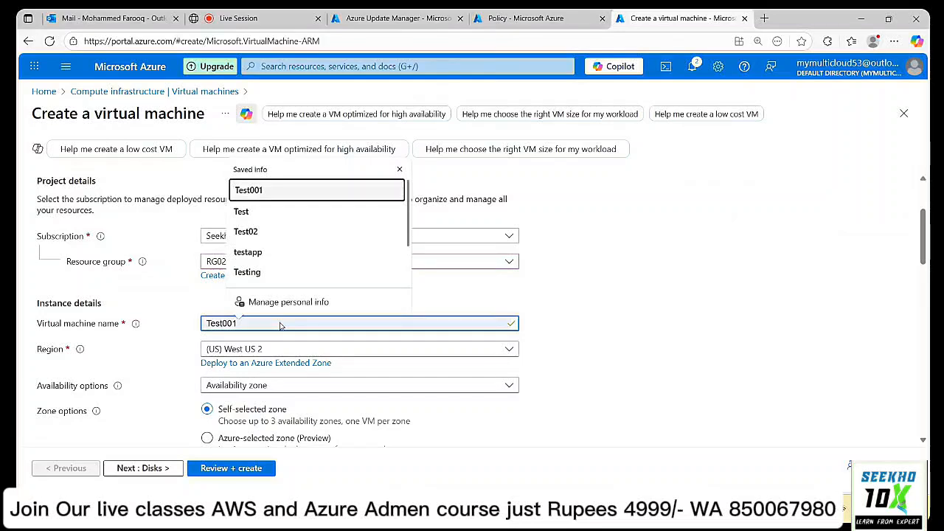
scroll(295, 247, "down", 1)
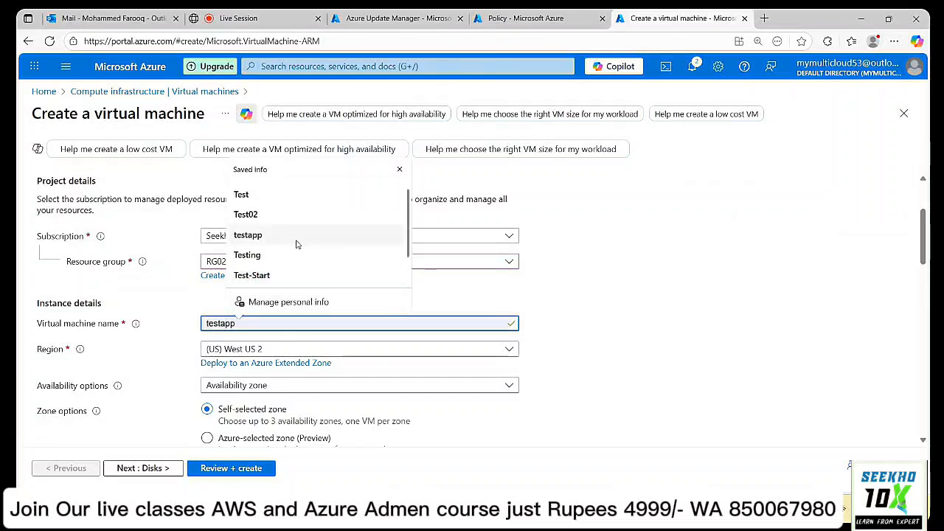
left_click(472, 309)
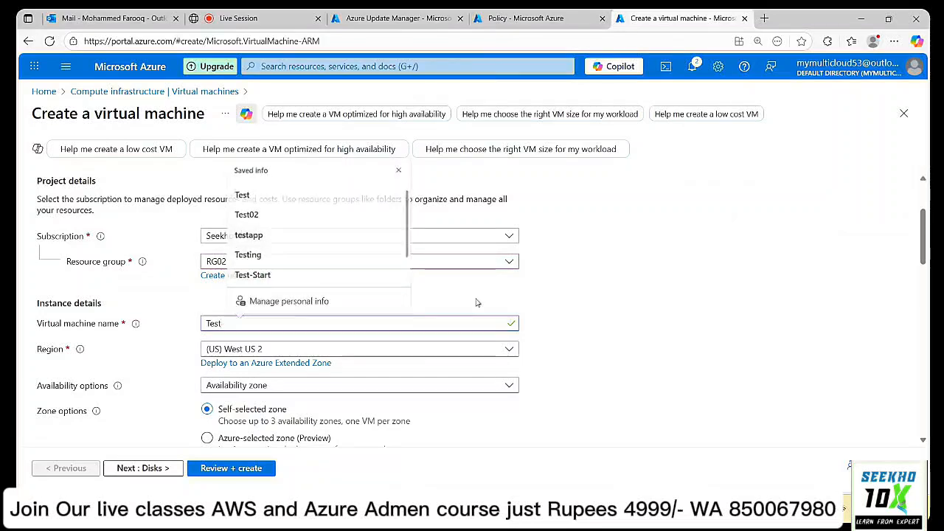
left_click(275, 321)
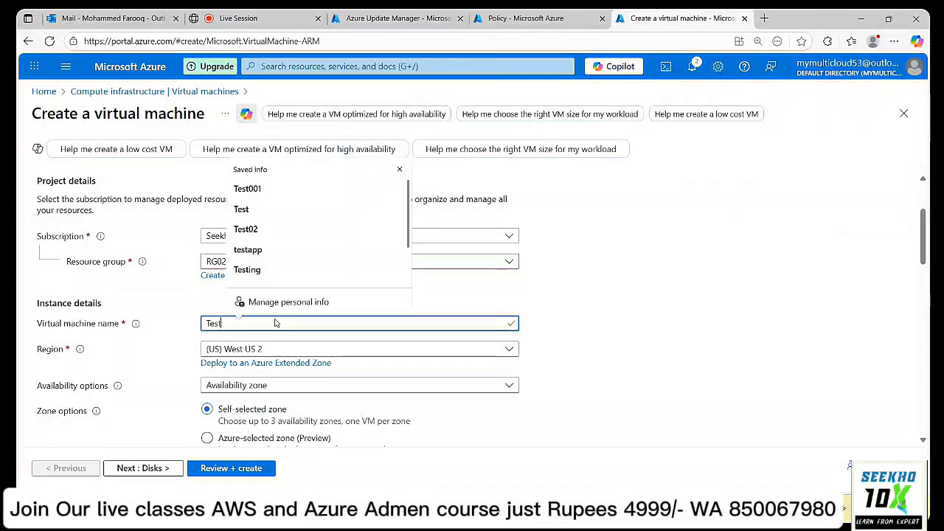
type("001")
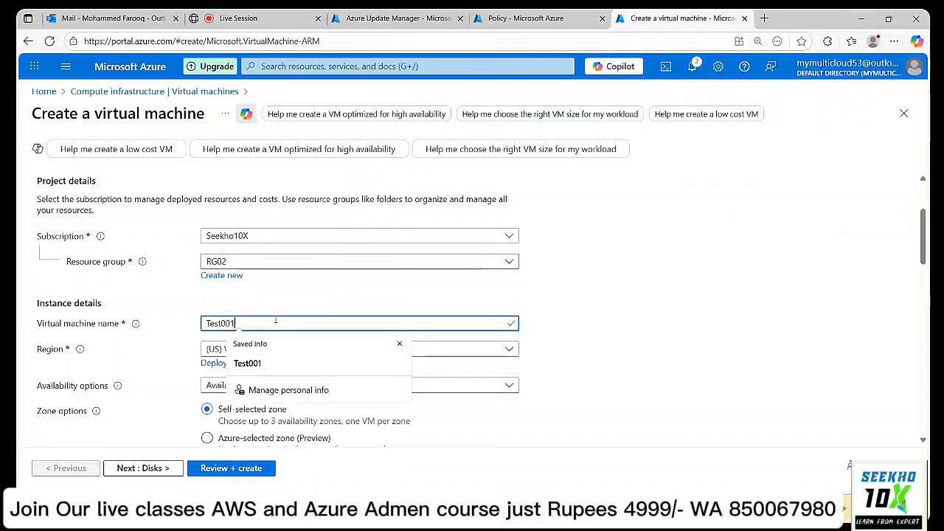
left_click(249, 296)
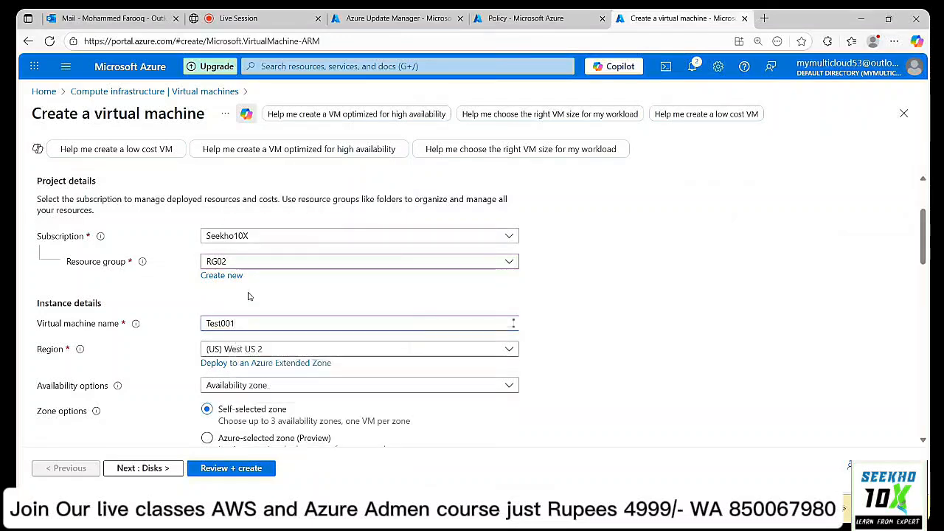
left_click(314, 351)
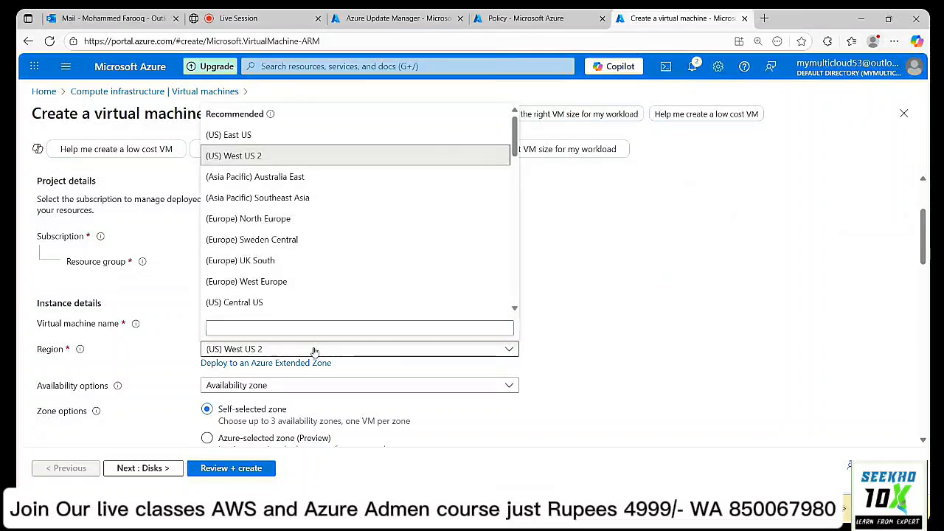
Keep region West US 2 and set the security type to Standard.
left_click(316, 350)
scroll(518, 297, "down", 2)
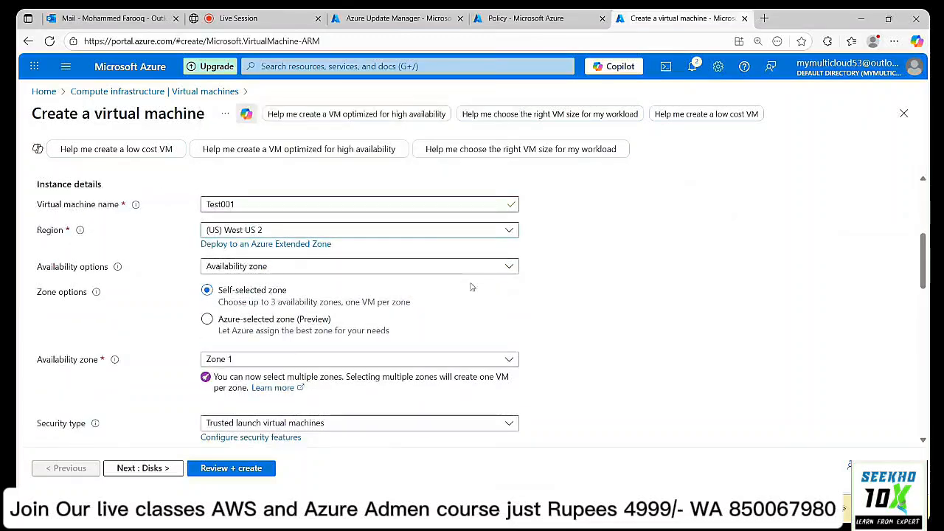
scroll(292, 361, "down", 1)
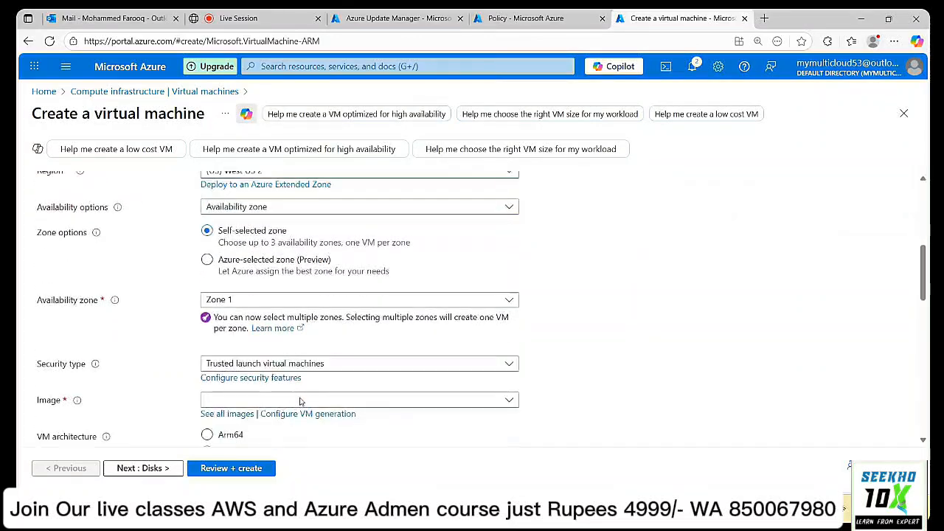
left_click(309, 367)
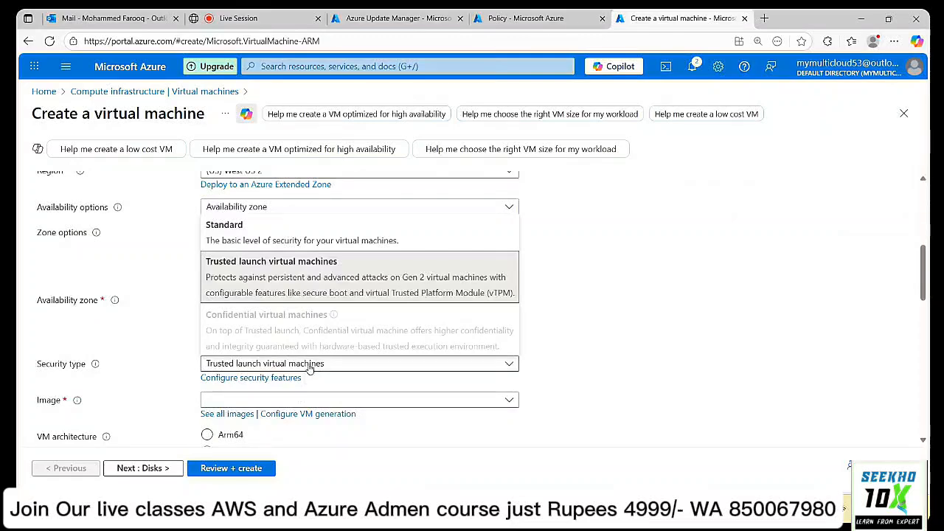
left_click(293, 233)
Choose the Windows Server 2019 Datacenter image, leaving the VM size unchanged.
scroll(293, 233, "down", 2)
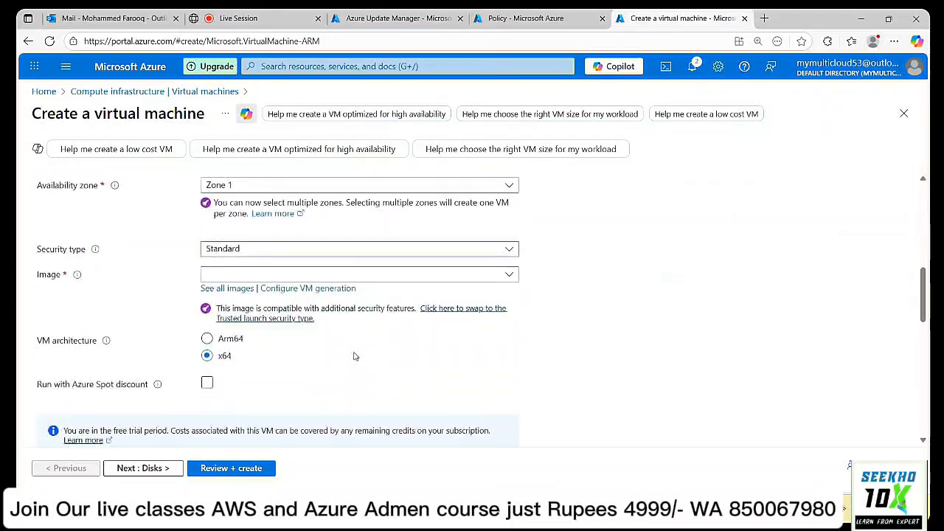
left_click(287, 271)
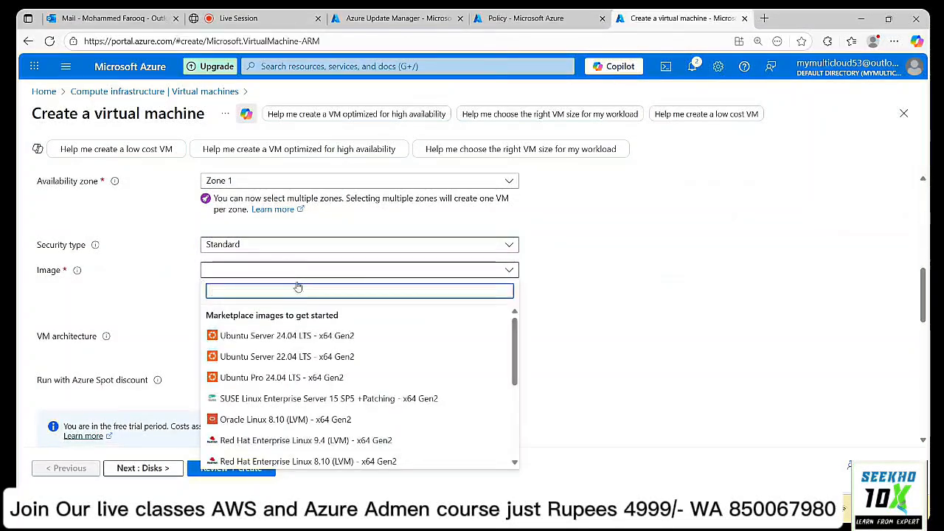
scroll(373, 369, "down", 2)
scroll(373, 369, "down", 3)
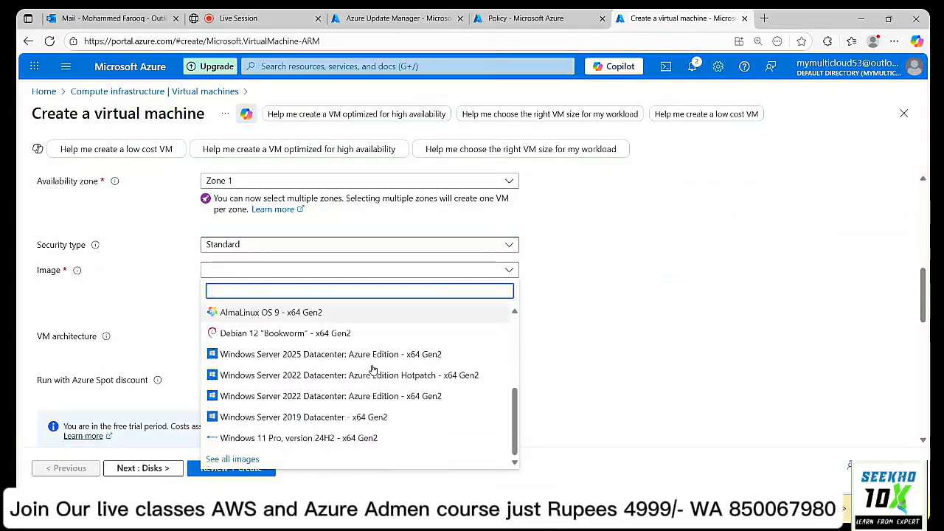
left_click(361, 420)
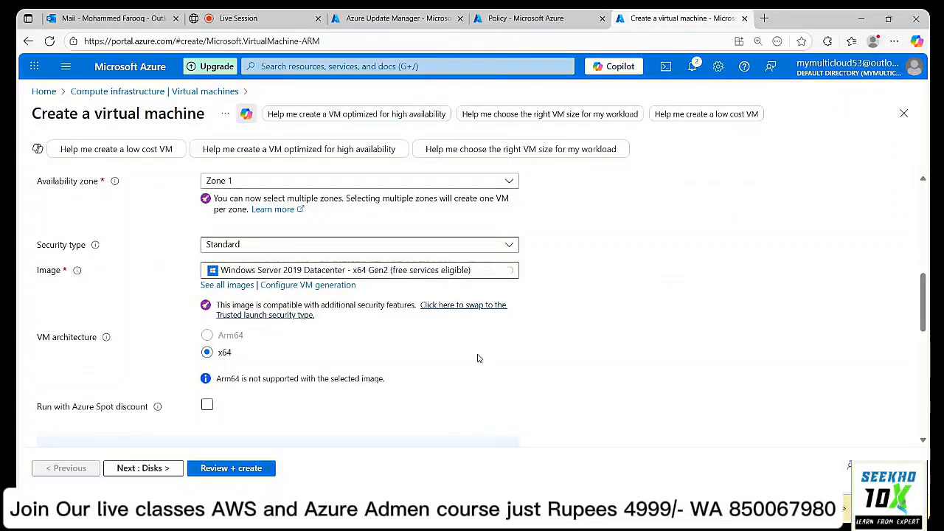
scroll(478, 359, "down", 2)
scroll(478, 359, "down", 1)
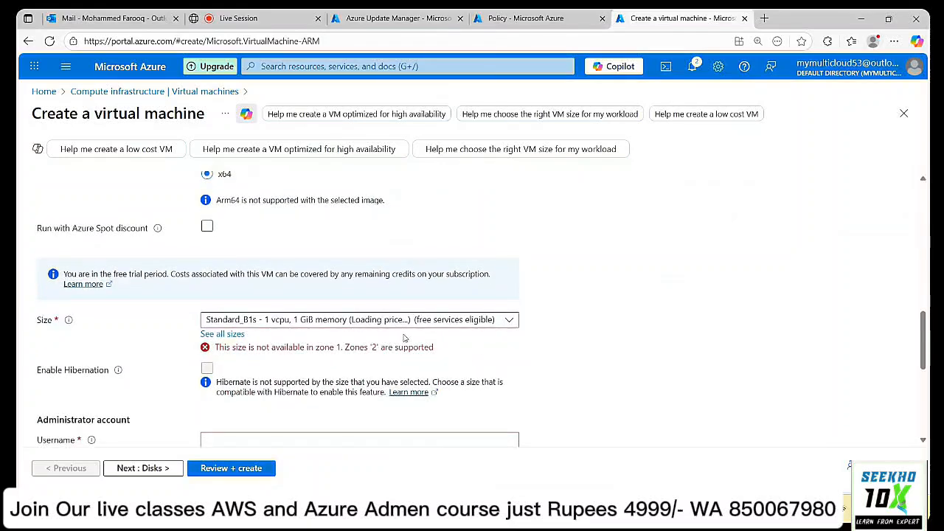
left_click(377, 327)
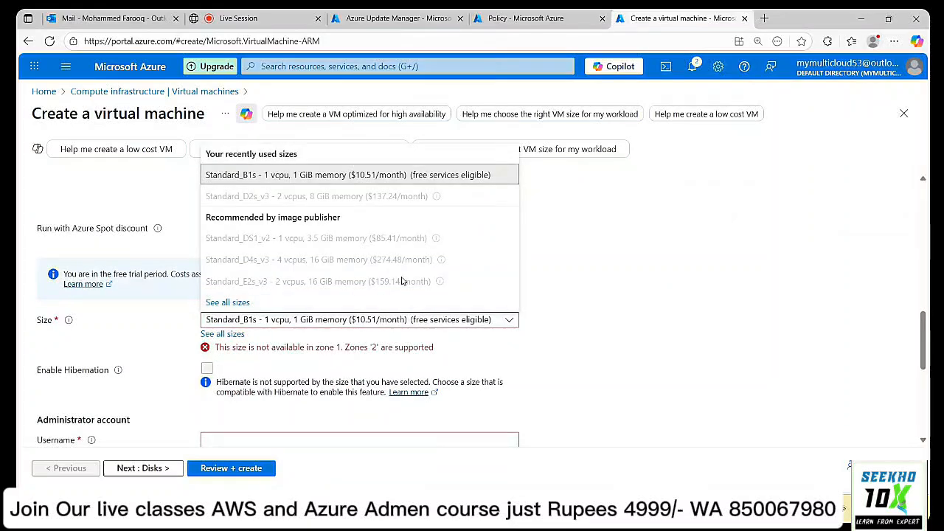
left_click(521, 255)
Change the availability zone from Zone 1 to Zone 2.
scroll(544, 365, "up", 5)
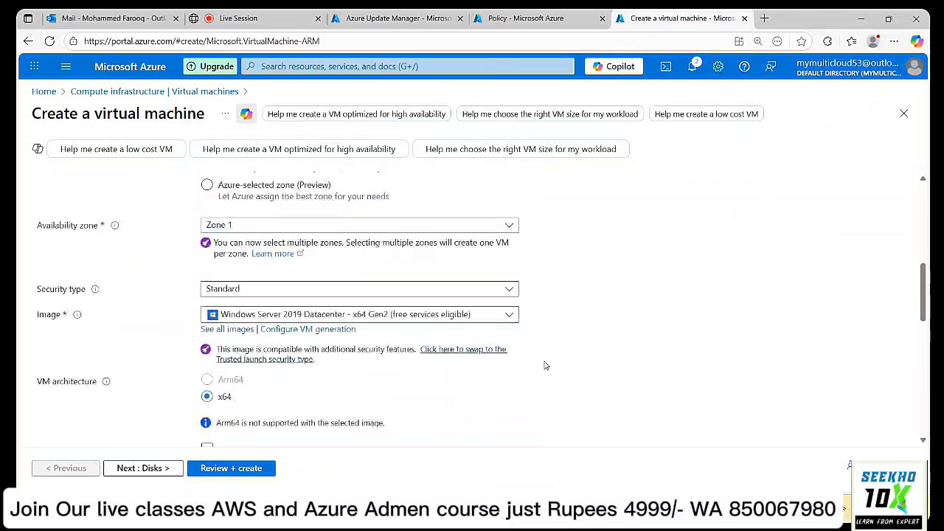
scroll(546, 366, "up", 1)
left_click(352, 360)
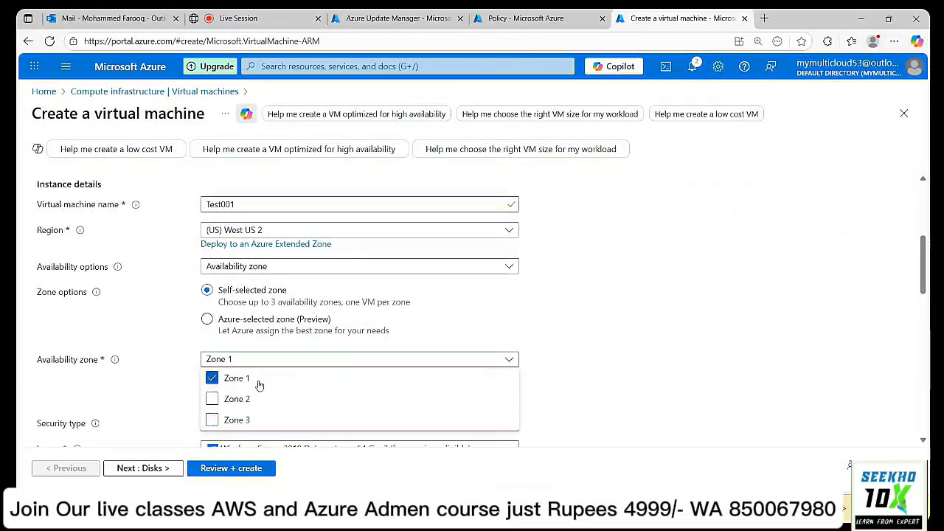
left_click(213, 379)
left_click(212, 399)
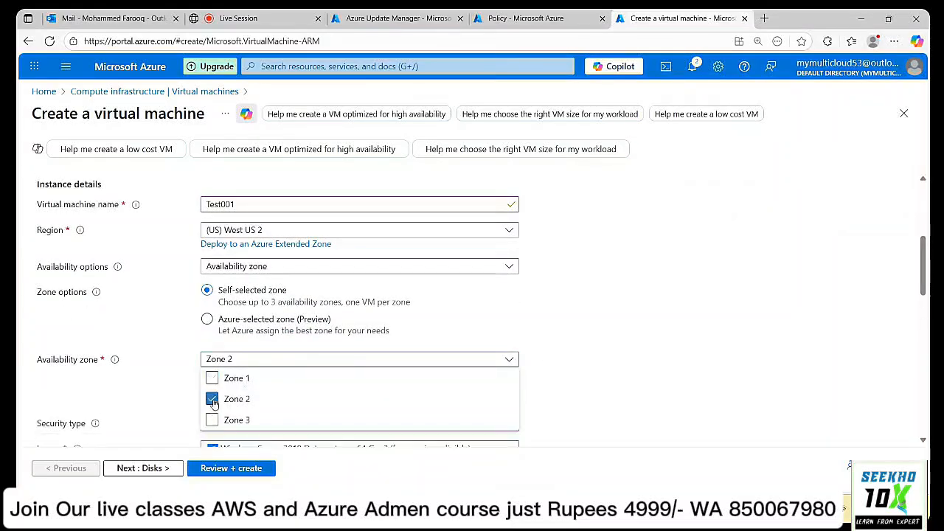
left_click(621, 371)
Fill in the administrator username from the saved login.
scroll(620, 371, "down", 8)
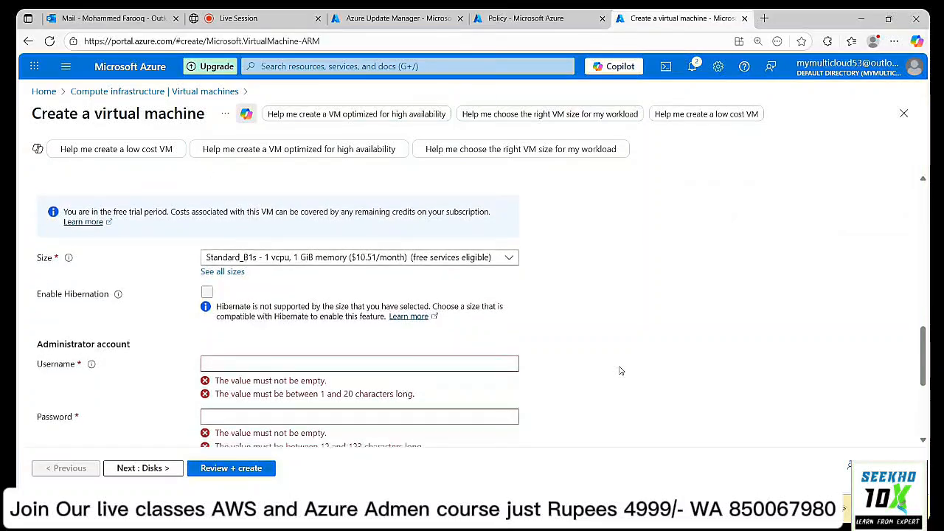
left_click(214, 312)
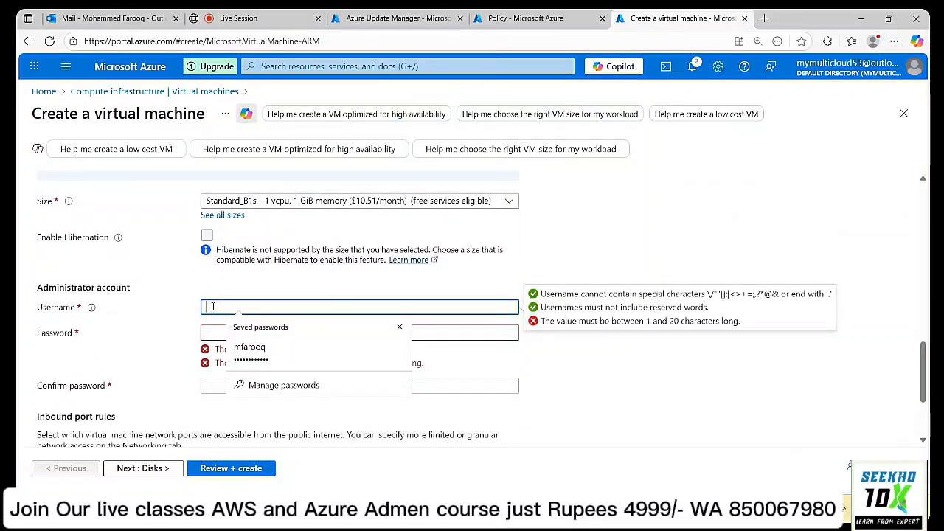
left_click(239, 356)
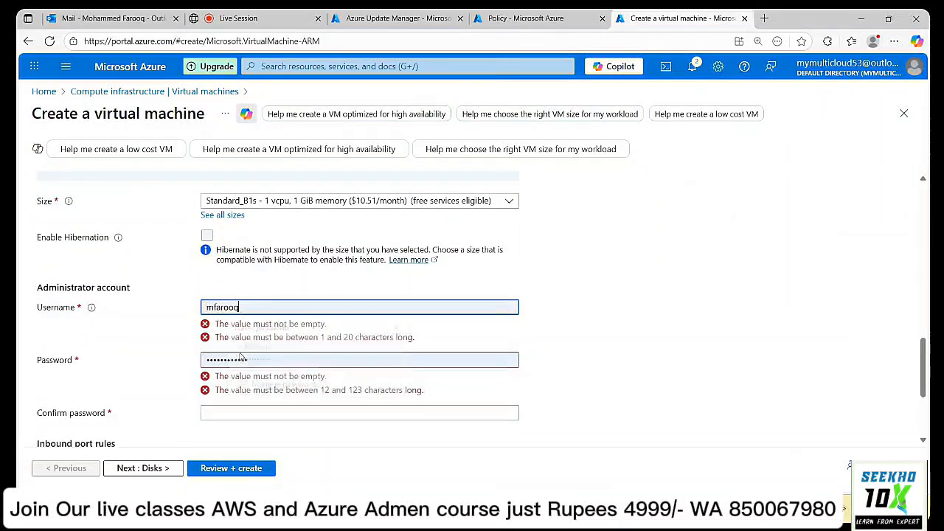
Replace the administrator password with a new one and enter the confirmation.
left_click(259, 331)
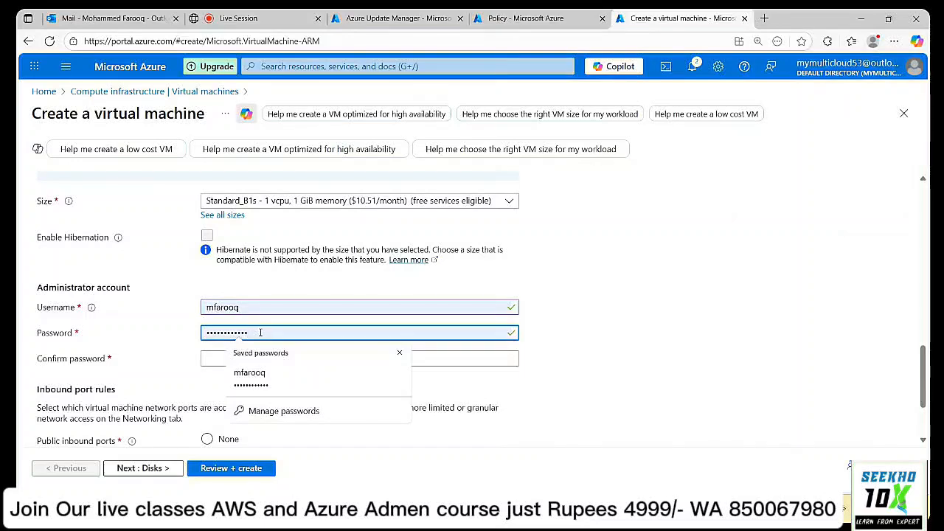
key("BackSpace")
key("BackSpace")
key("BackSpace")
key("BackSpace")
key("BackSpace")
key("BackSpace")
key("BackSpace")
key("BackSpace")
key("BackSpace")
key("BackSpace")
type("••••")
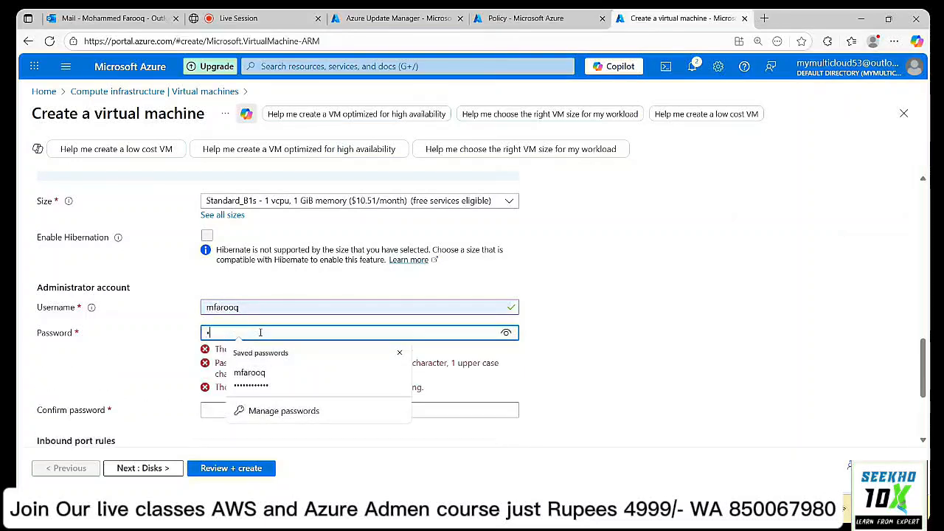
type("••")
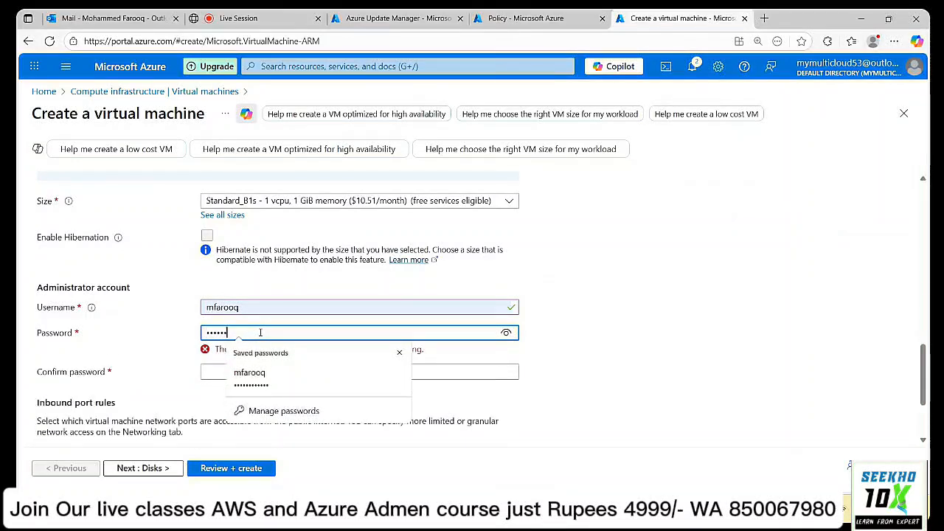
type("••••••")
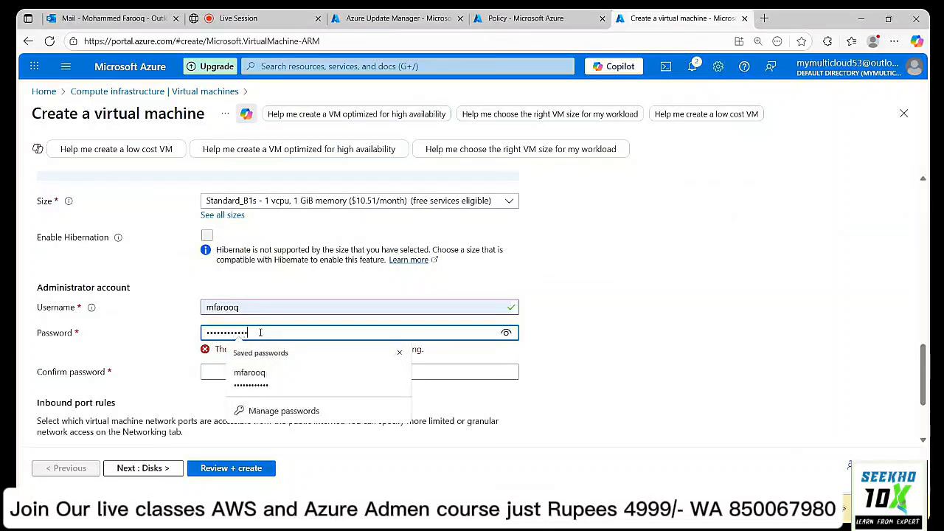
key("Tab")
type("••••")
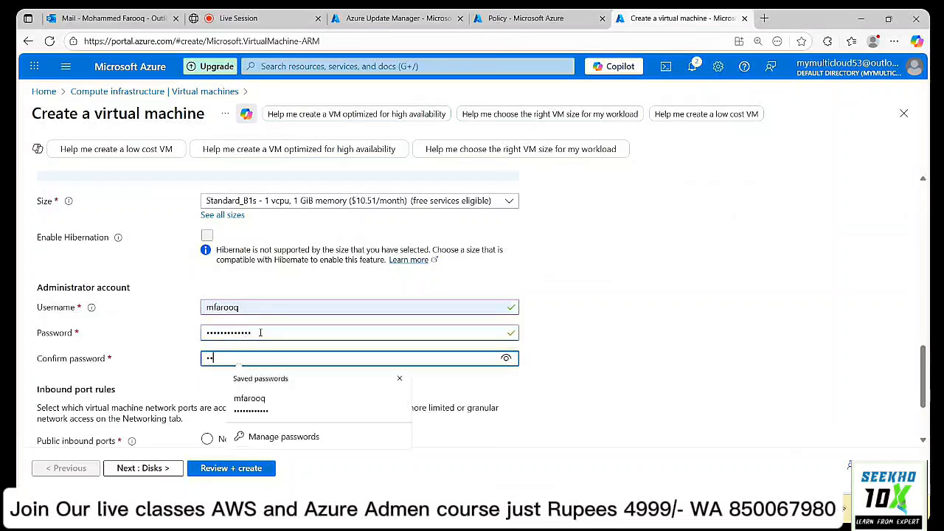
type("••••••")
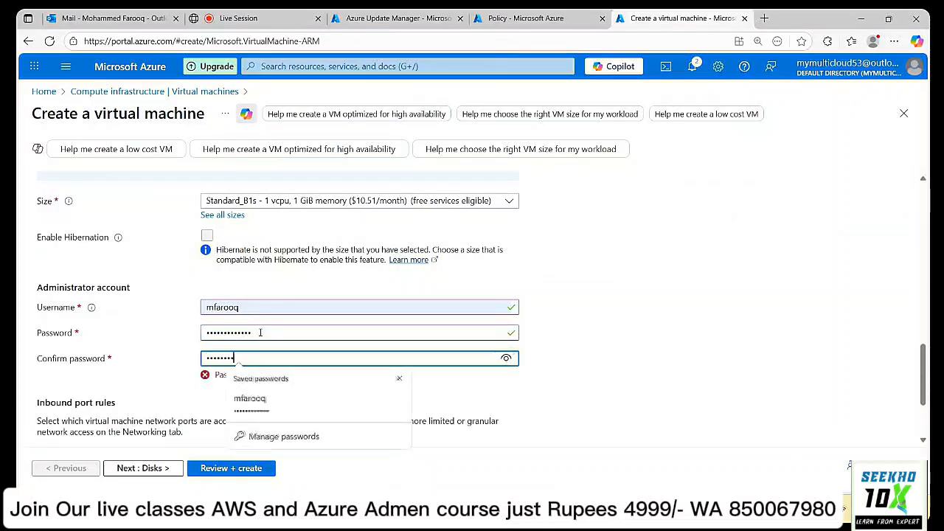
type("•••")
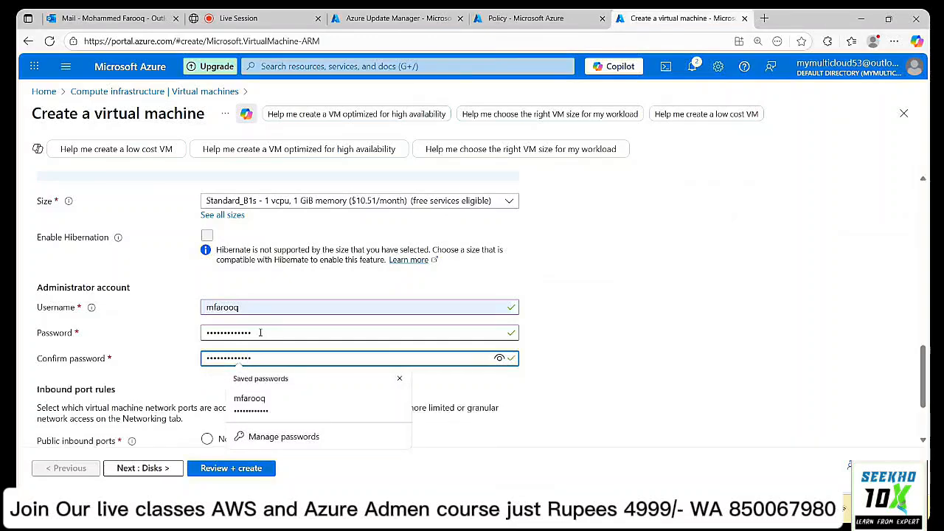
left_click(597, 332)
scroll(597, 331, "down", 2)
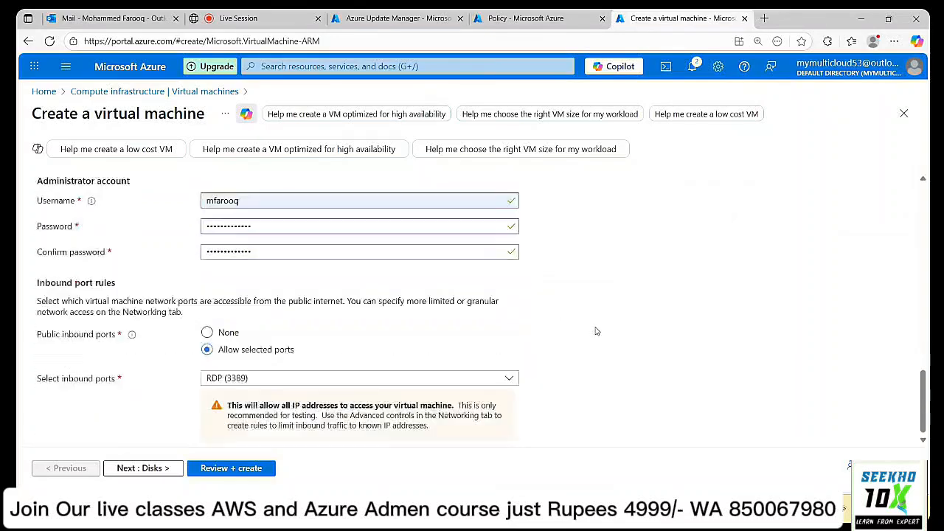
scroll(597, 331, "up", 3)
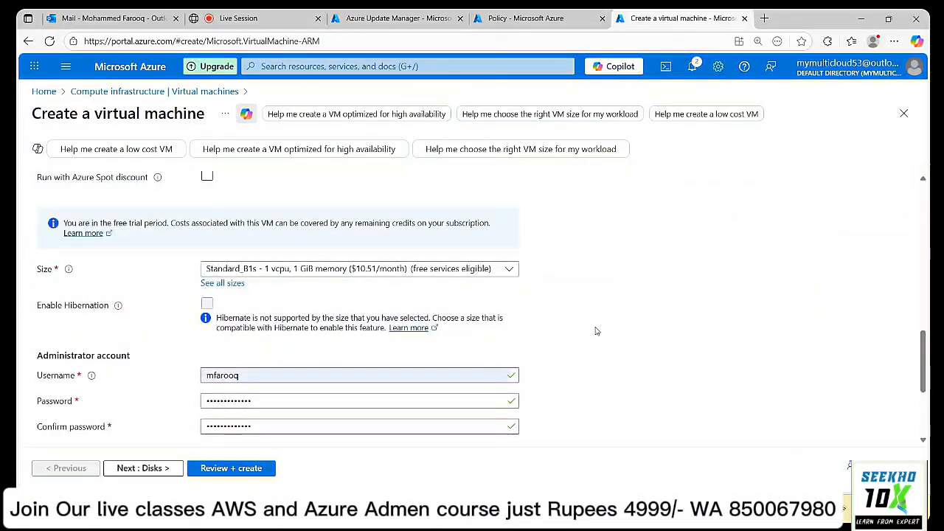
scroll(397, 411, "down", 3)
Review the Test001 settings, decline saving the browser password, and create the VM.
left_click(259, 470)
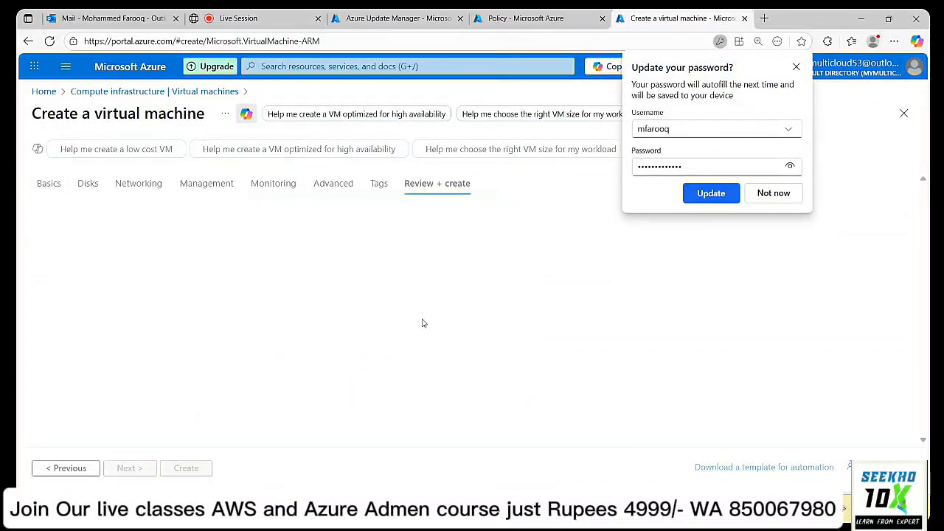
left_click(767, 193)
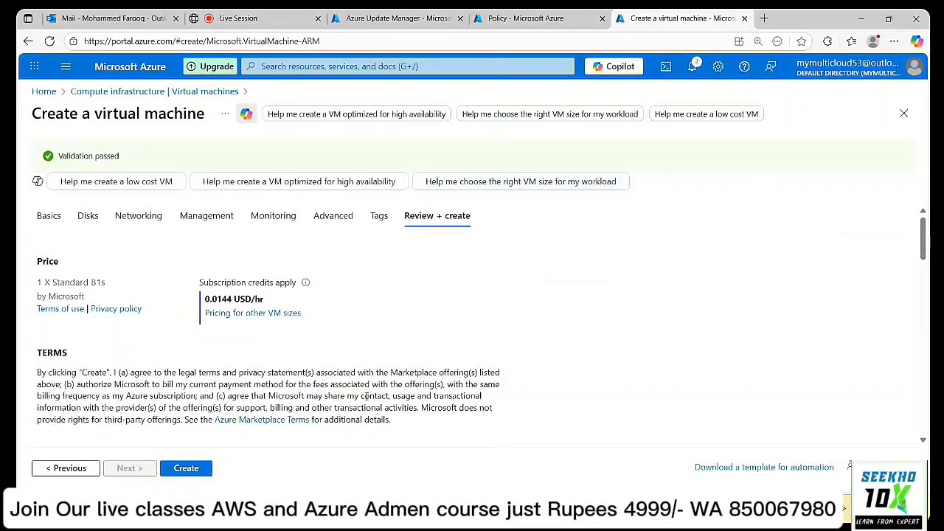
left_click(197, 470)
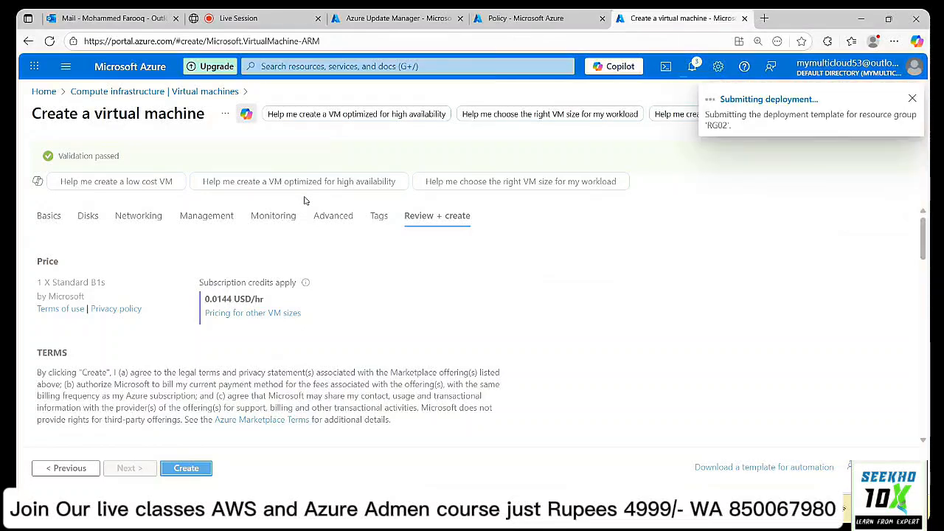
Check the Update Manager, Policy, live session chat and VM deployment progress tabs.
left_click(398, 17)
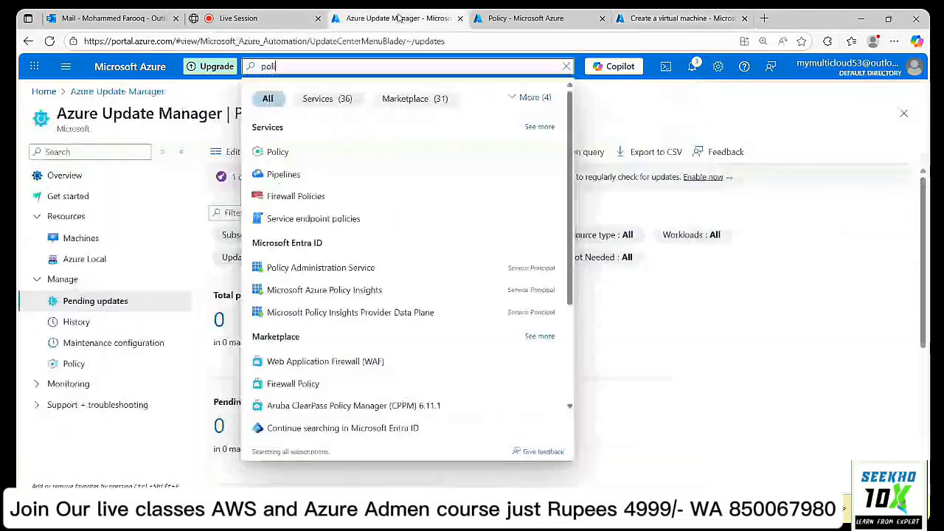
left_click(788, 120)
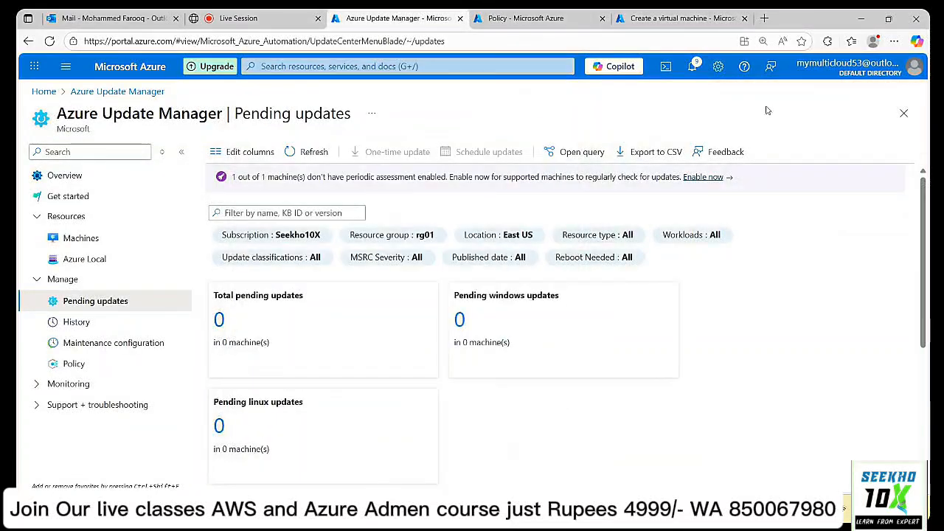
left_click(559, 23)
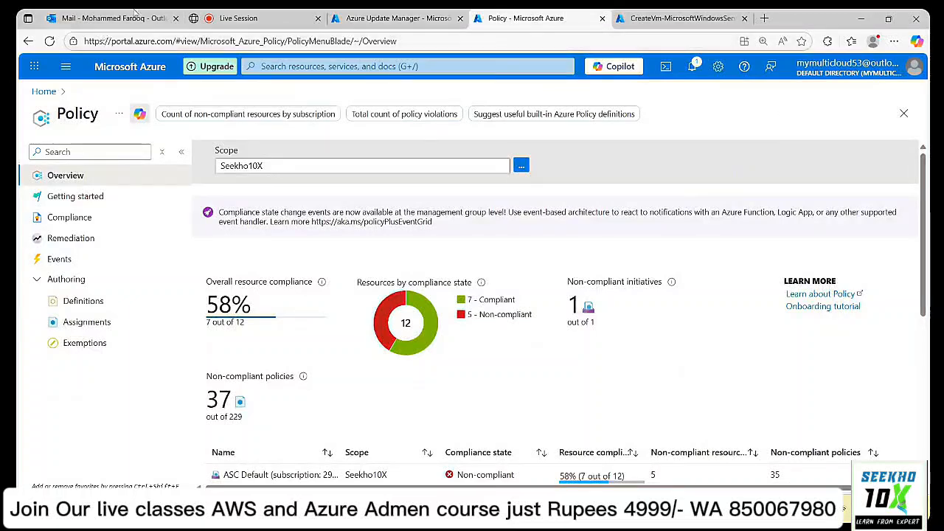
left_click(243, 17)
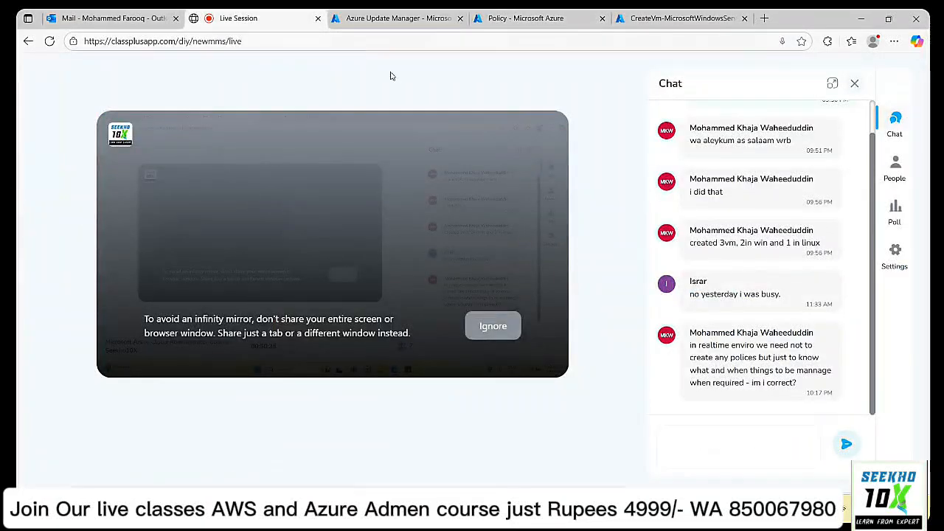
left_click(559, 16)
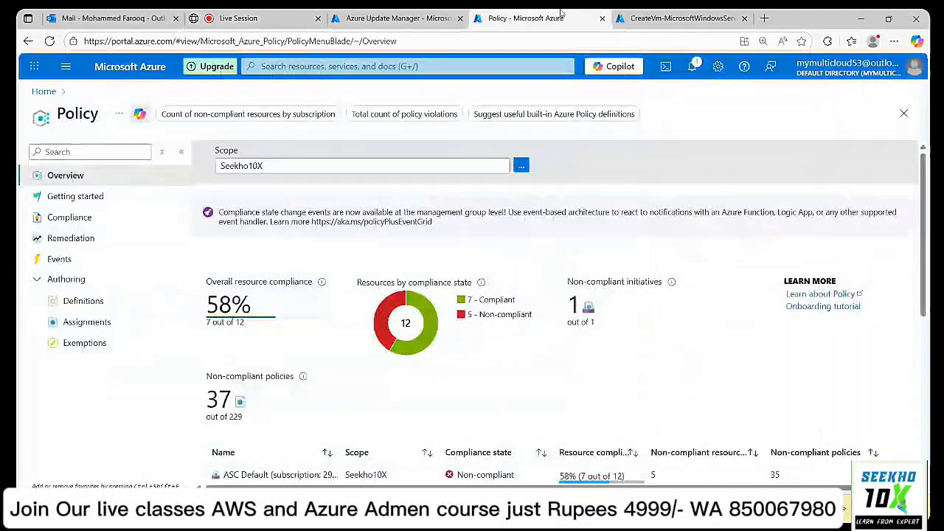
left_click(657, 16)
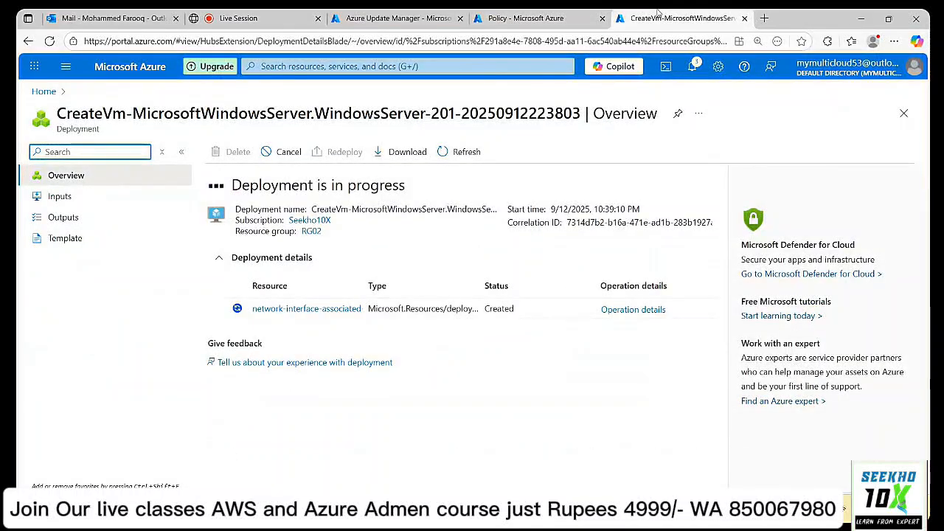
left_click(516, 19)
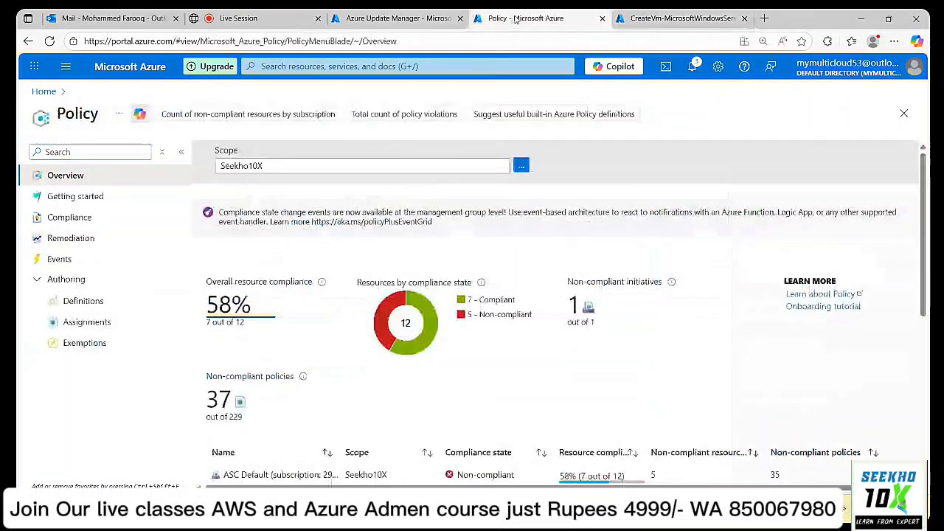
right_click(515, 20)
Search 'v' and open Virtual machines in a new tab under the signed-in account.
left_click(419, 66)
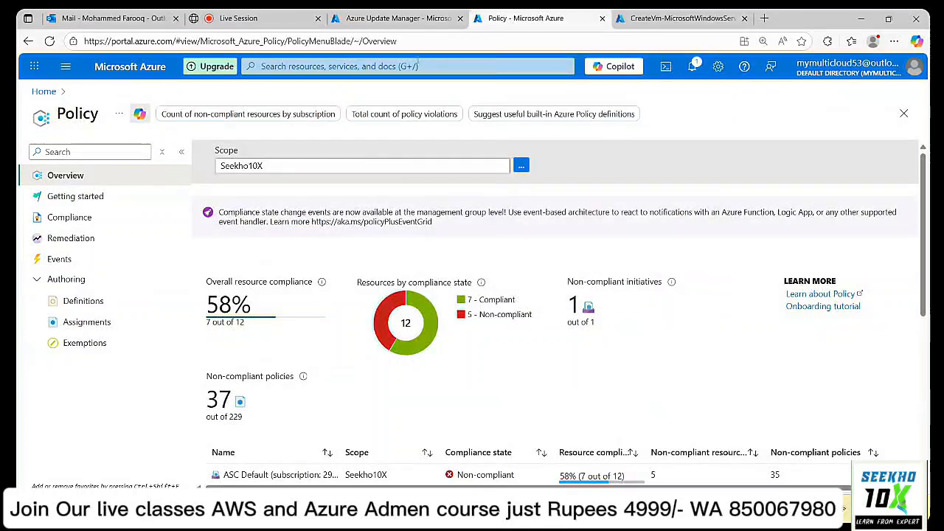
type("v")
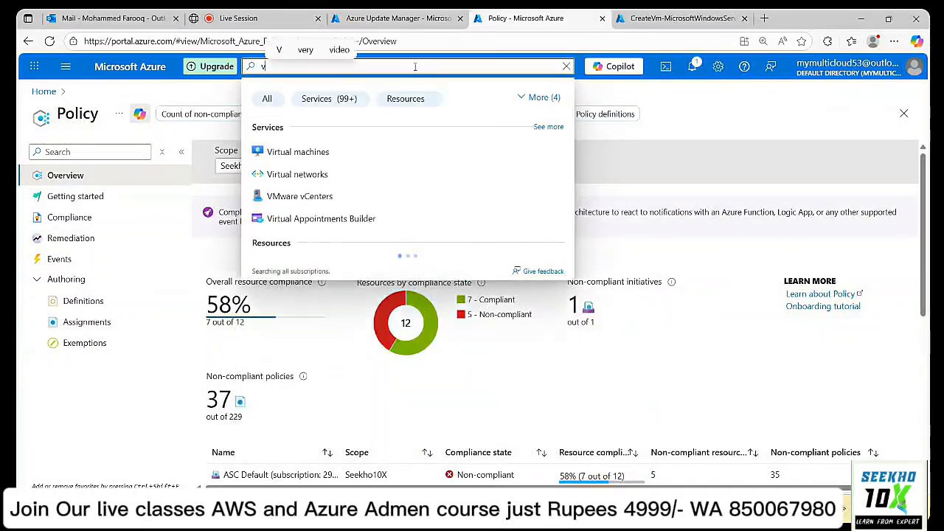
right_click(311, 154)
left_click(355, 164)
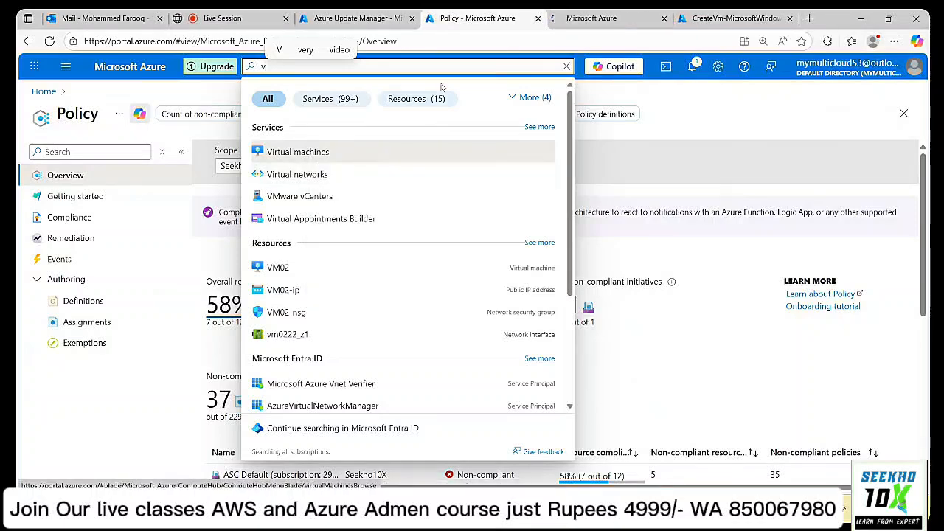
key("ctrl+Tab")
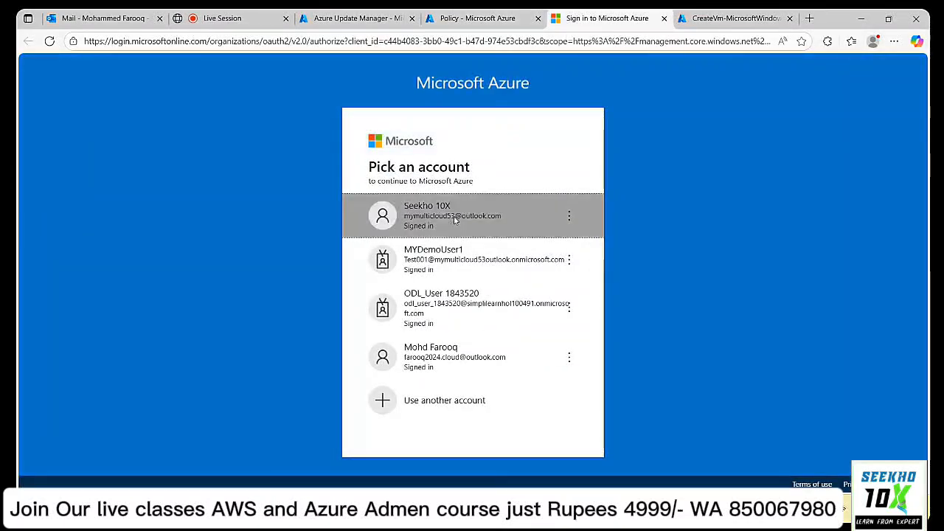
left_click(454, 220)
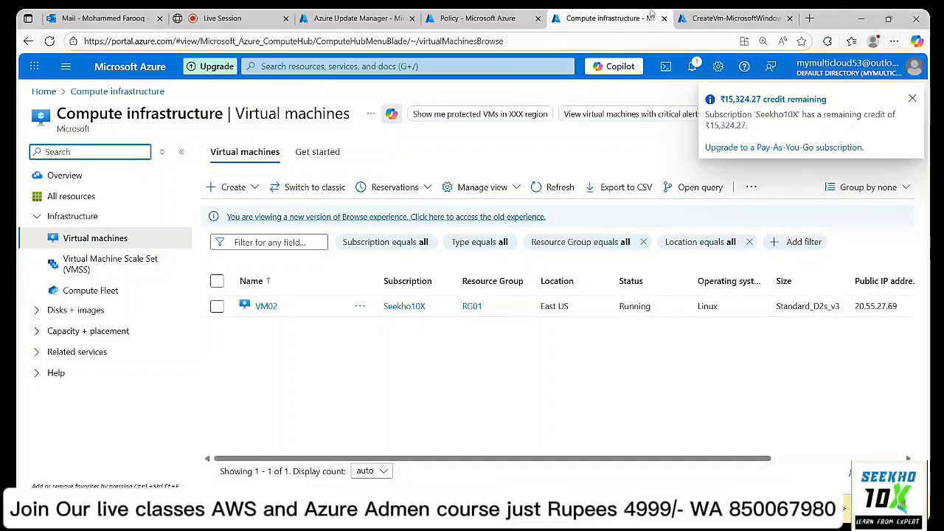
View Update Manager's Machines, then refresh Pending updates twice to confirm 0 pending.
left_click(354, 18)
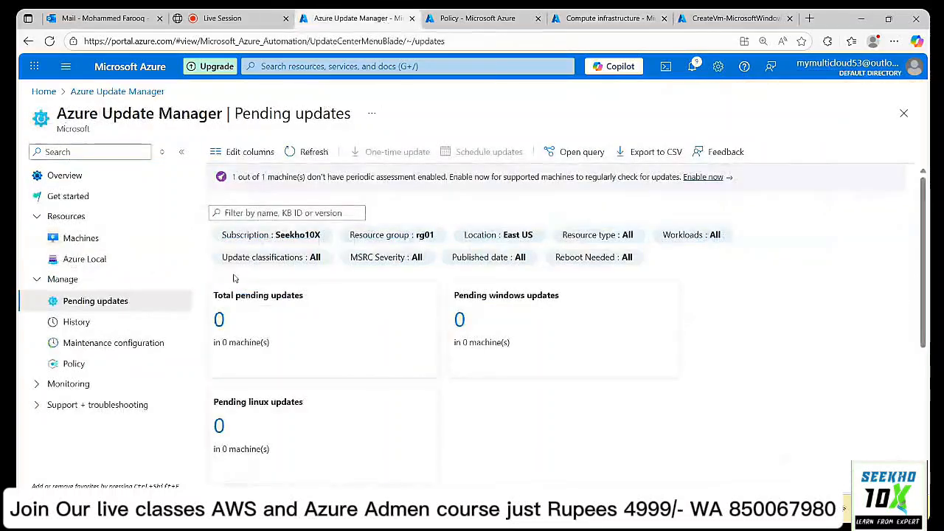
left_click(77, 239)
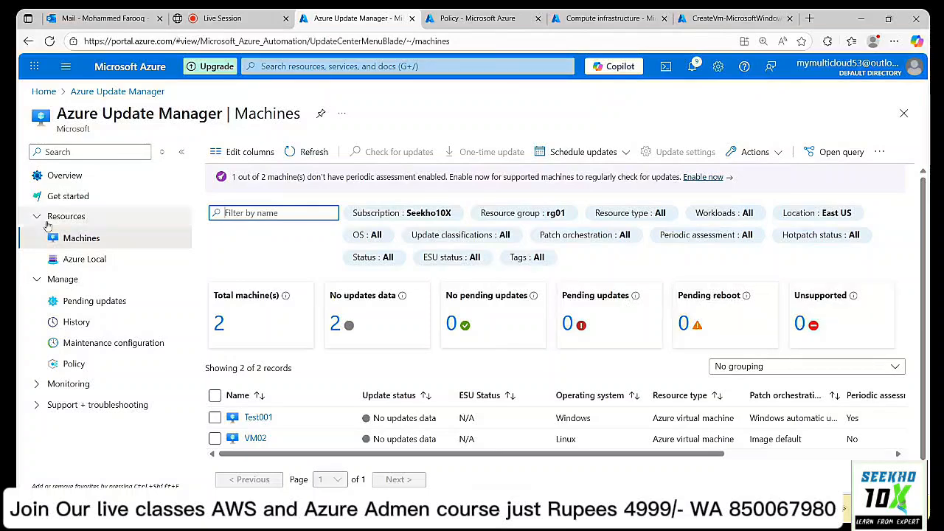
left_click(103, 304)
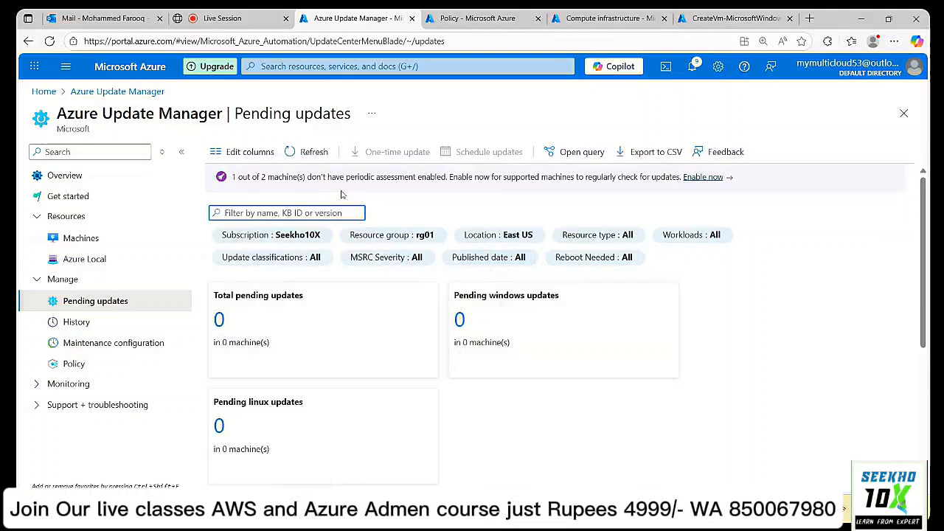
left_click(309, 152)
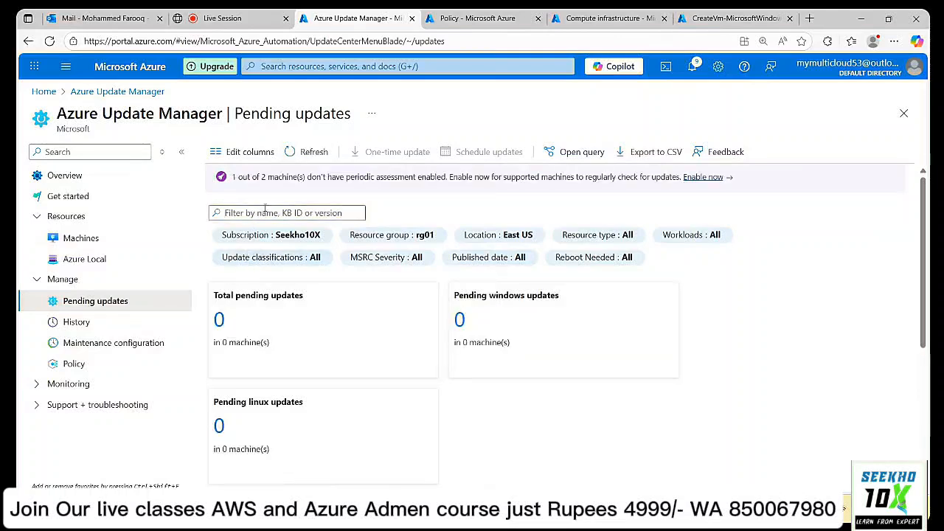
left_click(292, 155)
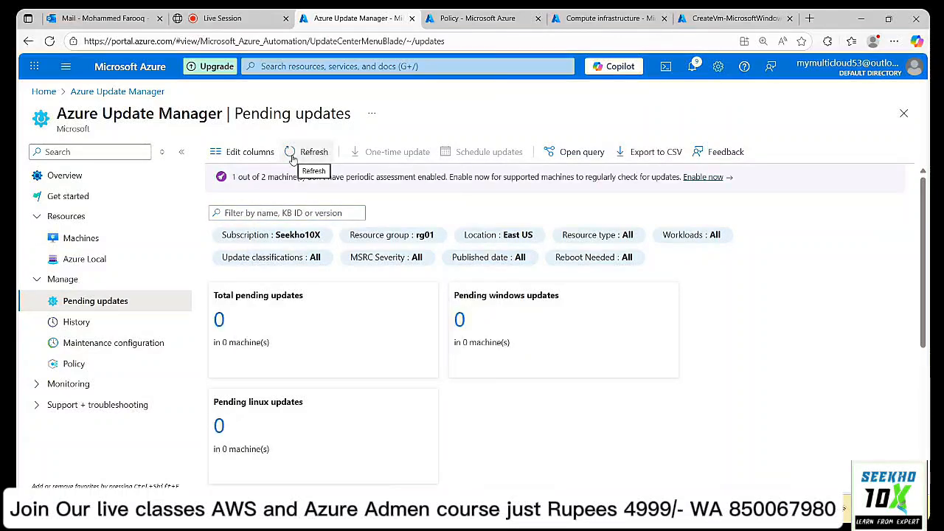
Filter Update Manager's policies to the Azure Update Manager category, then return to Overview.
left_click(74, 364)
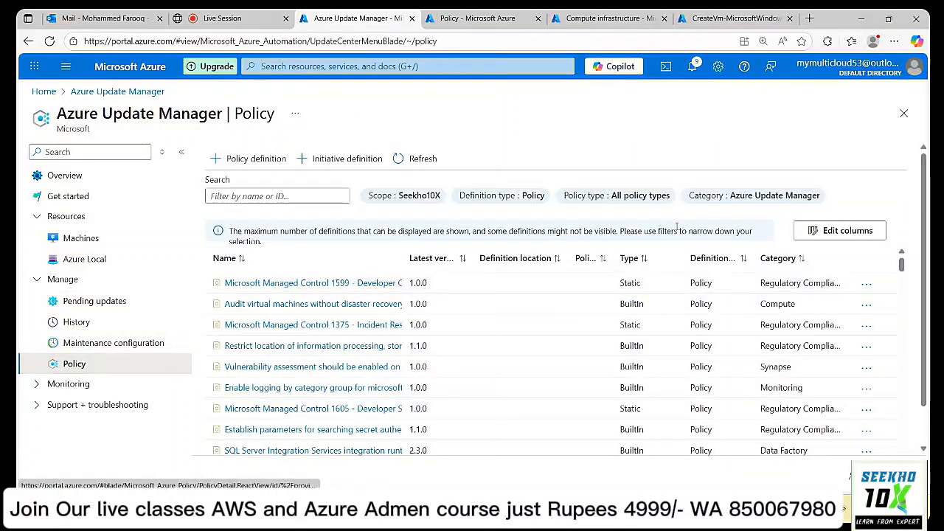
left_click(754, 196)
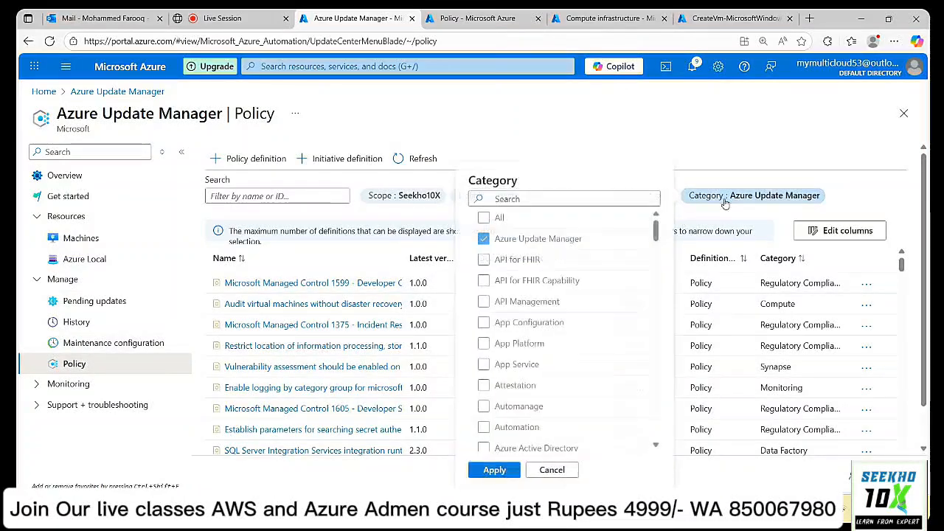
left_click(484, 218)
left_click(484, 217)
left_click(483, 238)
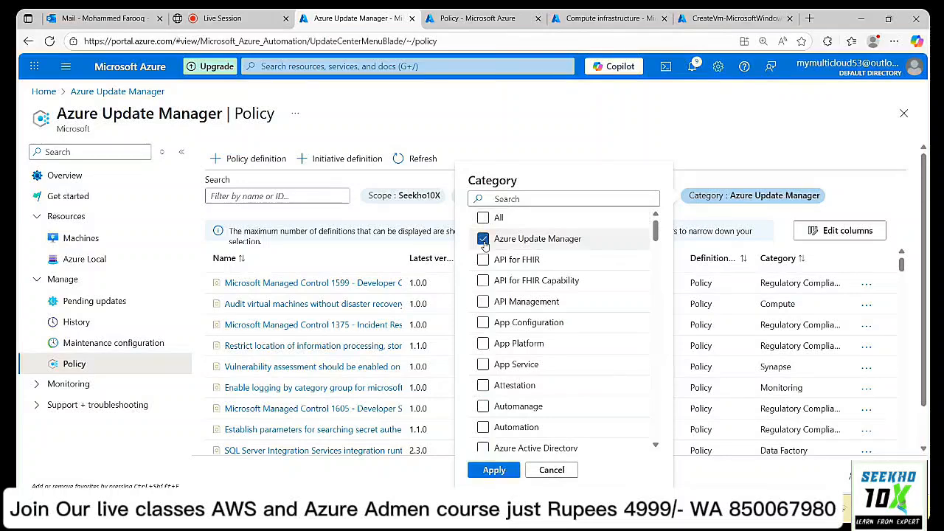
left_click(480, 470)
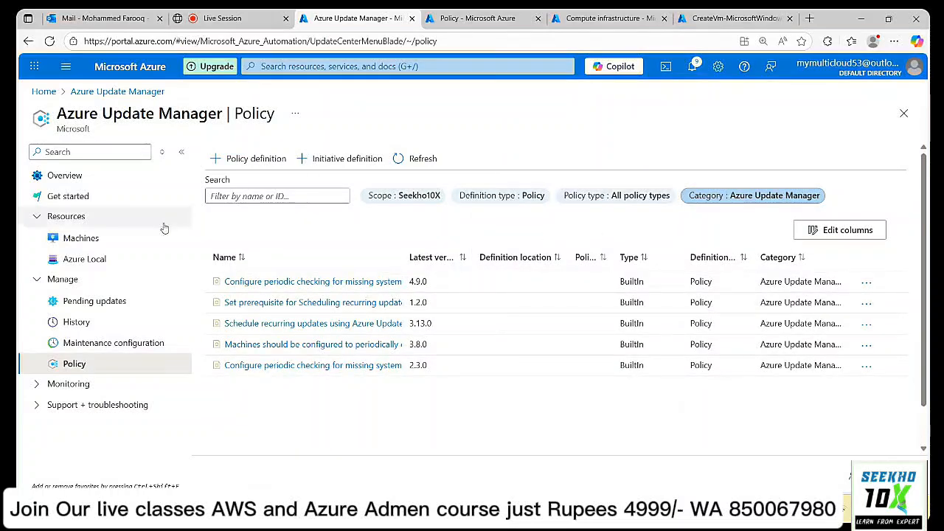
left_click(70, 179)
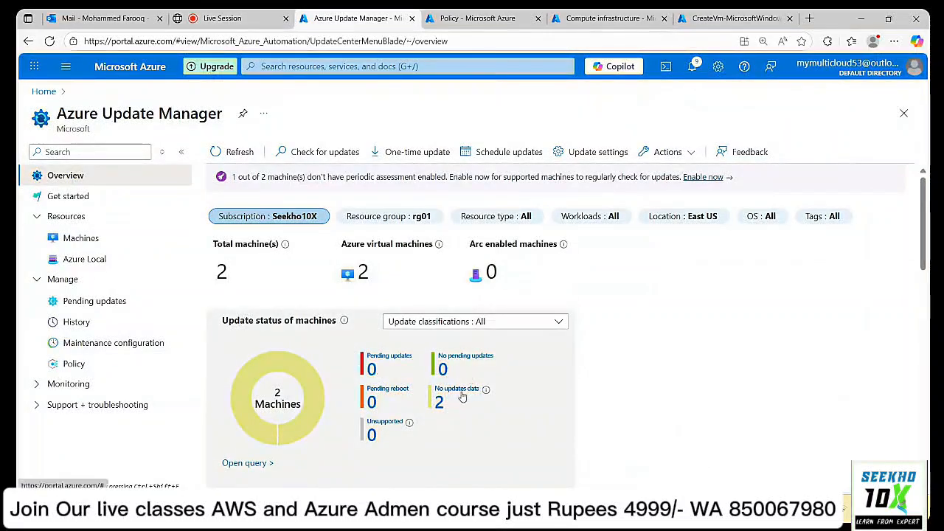
scroll(332, 349, "down", 3)
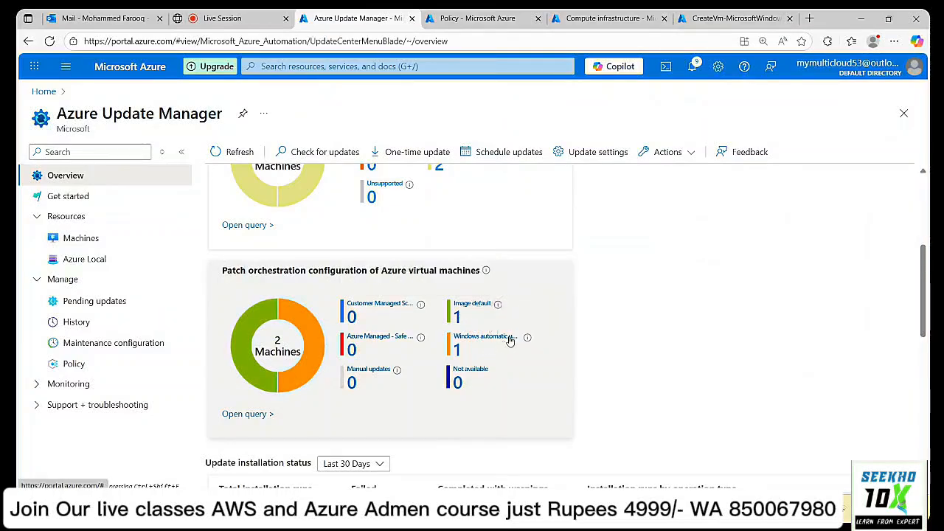
mouse_move(498, 307)
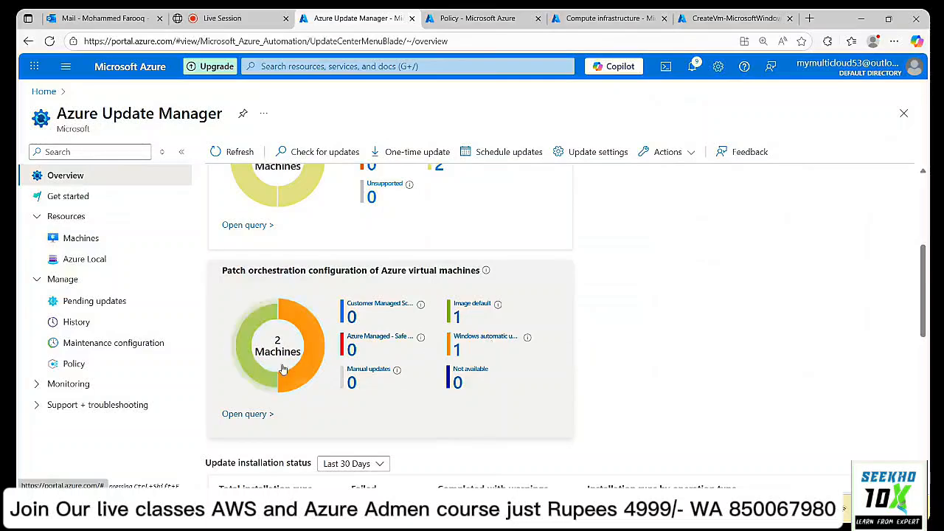
scroll(282, 365, "down", 3)
scroll(281, 368, "down", 4)
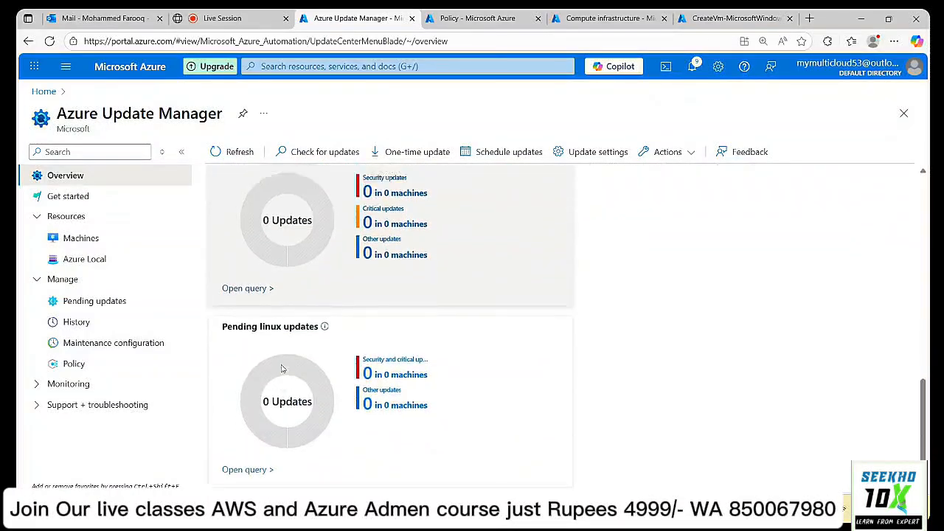
scroll(281, 368, "up", 7)
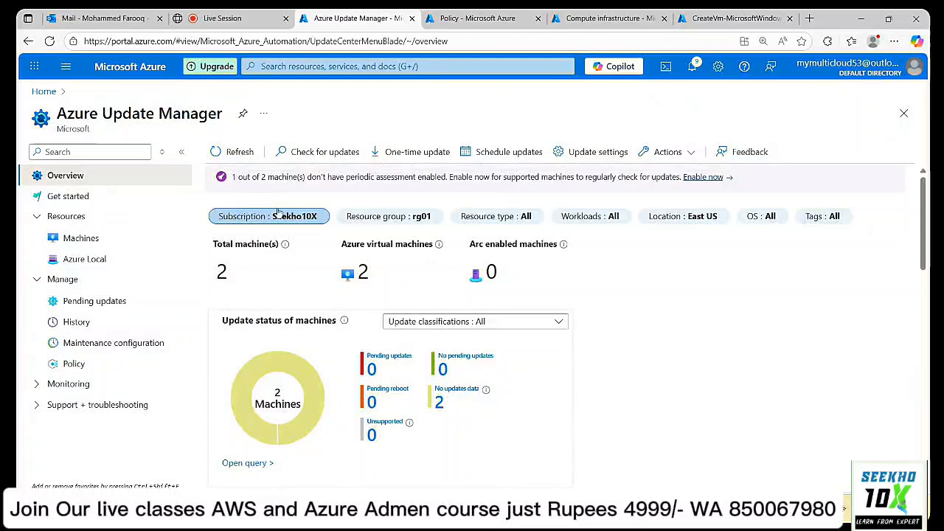
left_click(236, 152)
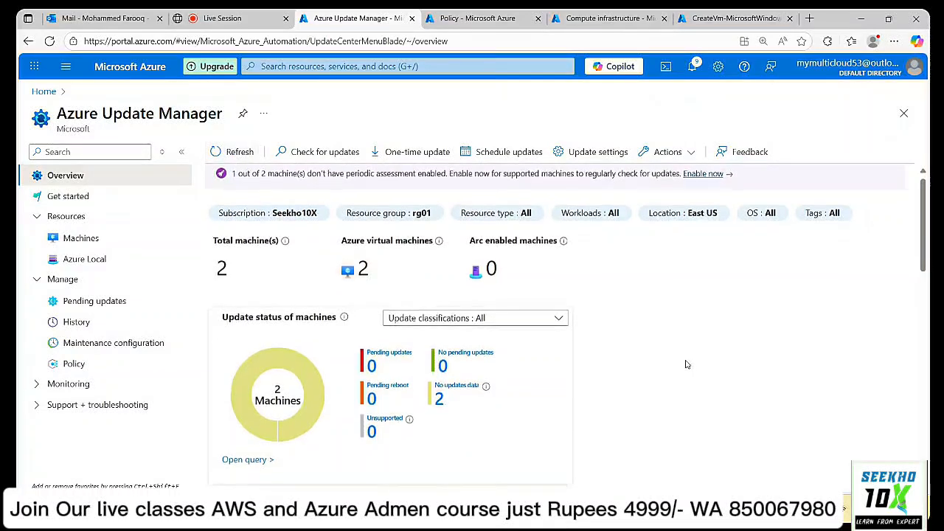
scroll(686, 364, "down", 4)
scroll(686, 365, "up", 4)
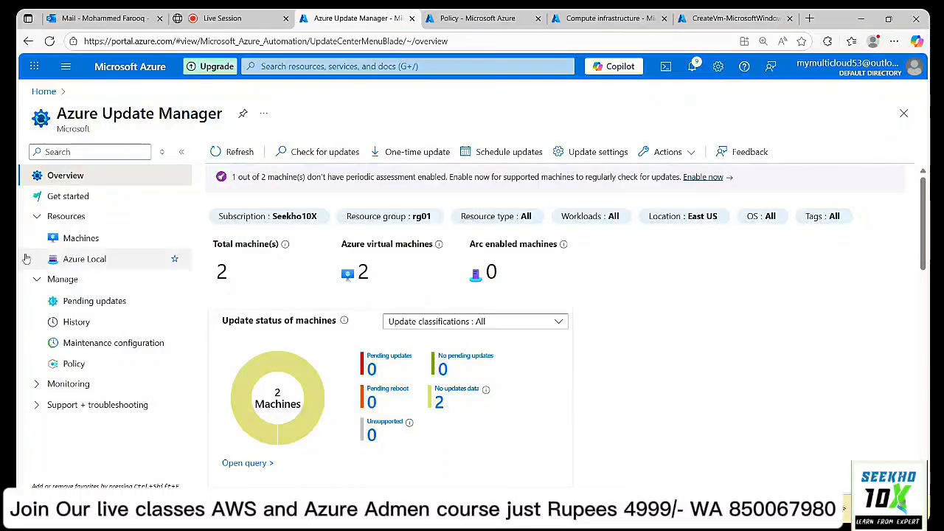
Widen the Machines list's Patch orchestration column to show Test001's full Windows automatic update setting.
left_click(105, 242)
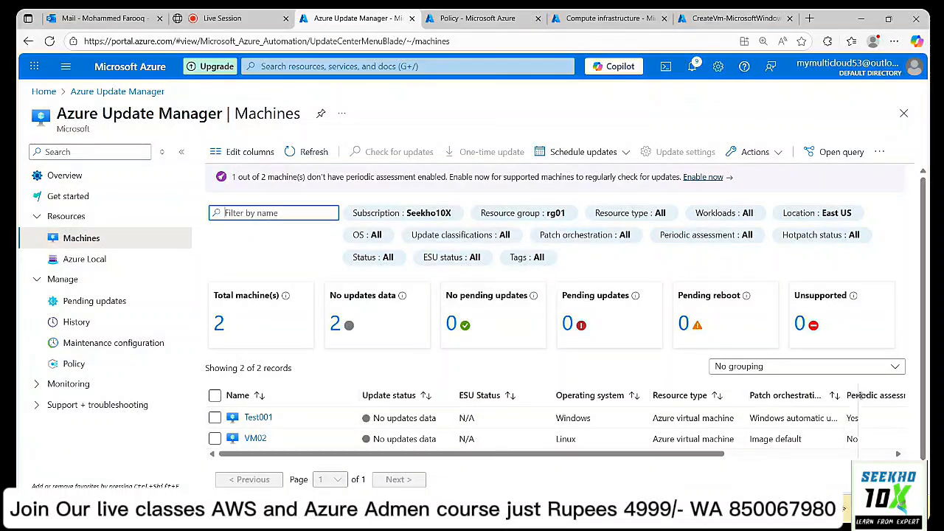
left_click_drag(891, 395, 895, 395)
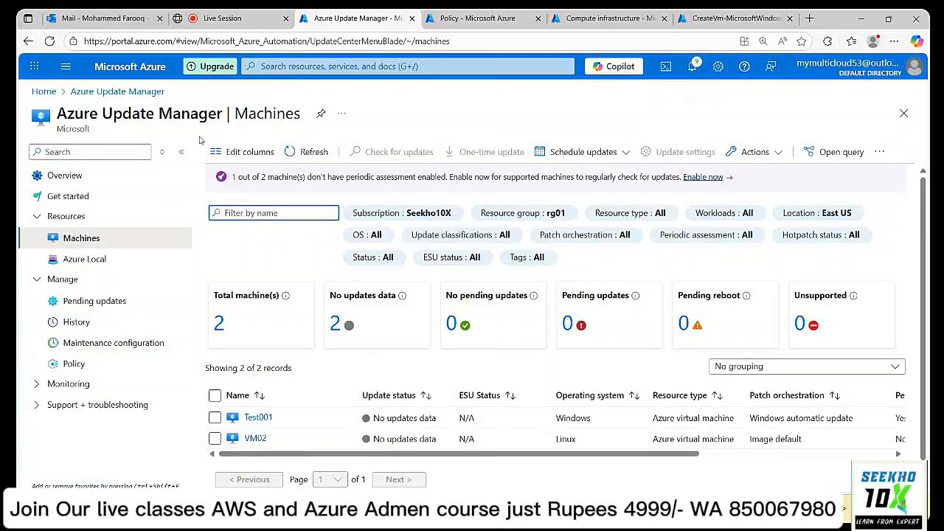
left_click(606, 18)
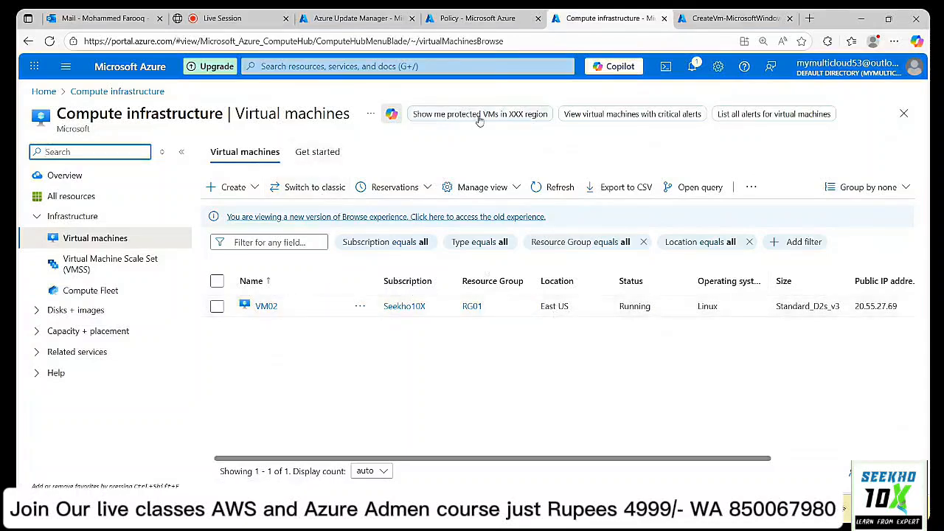
Open the Test001 virtual machine's Updates page from the virtual machines list.
left_click(546, 189)
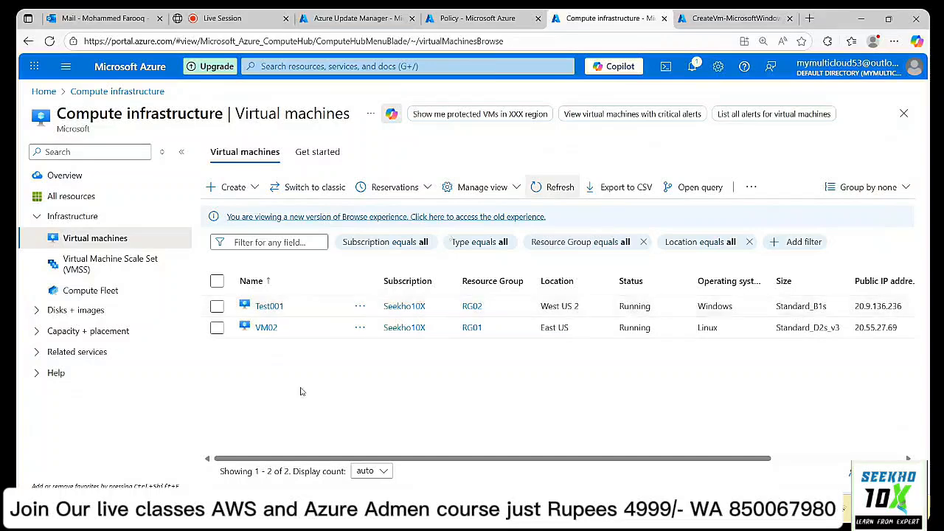
left_click(233, 188)
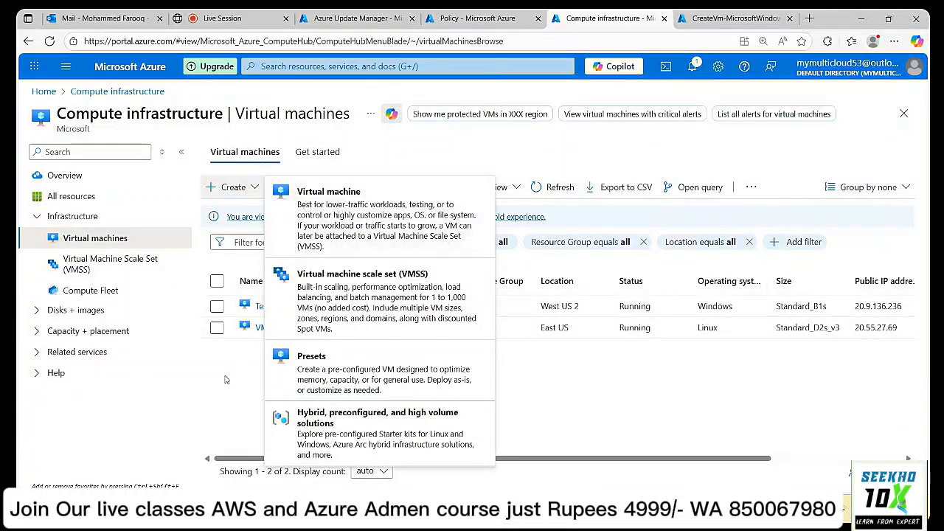
left_click(227, 380)
left_click(267, 307)
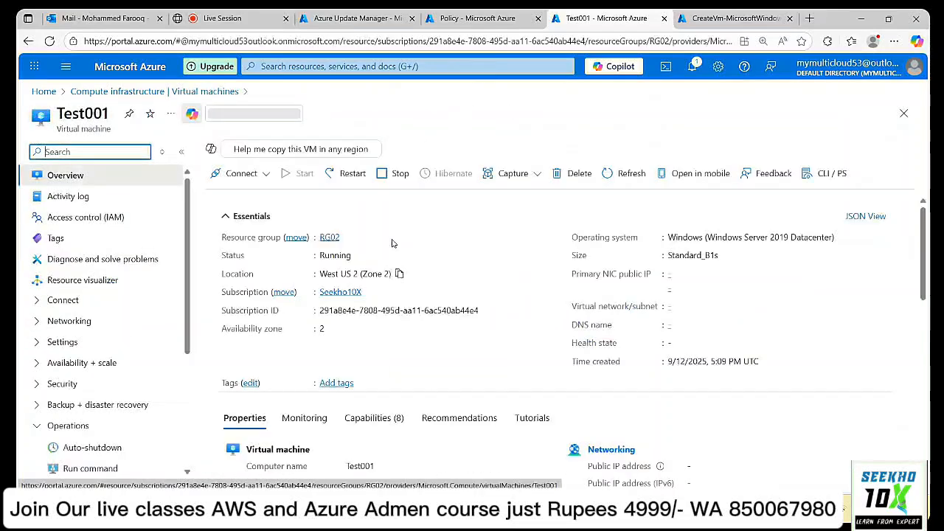
scroll(164, 320, "down", 3)
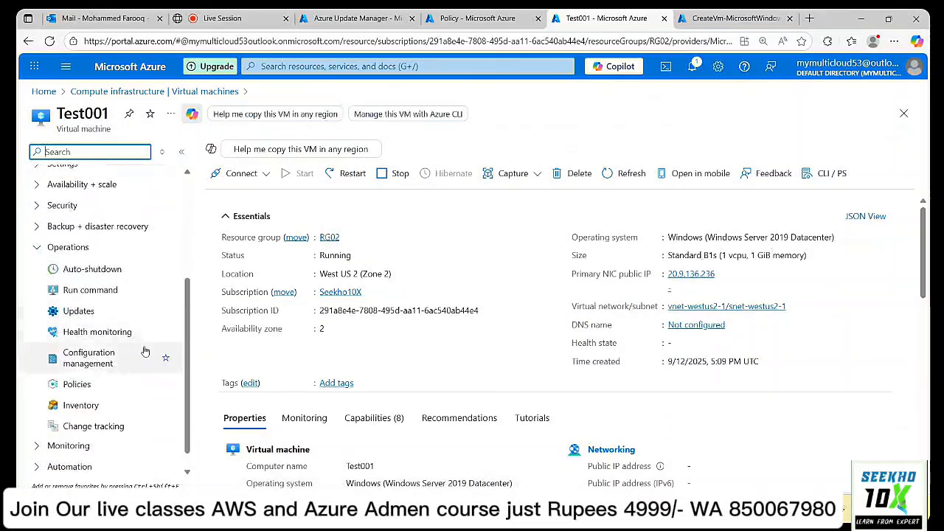
left_click(94, 312)
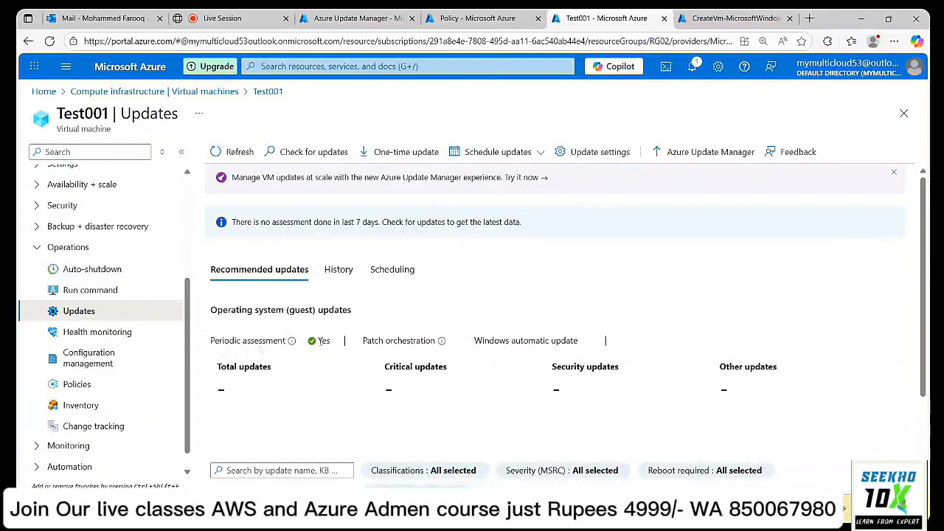
Review Test001's recommended updates, History and Scheduling tabs, ending on Recommended updates.
scroll(516, 346, "down", 2)
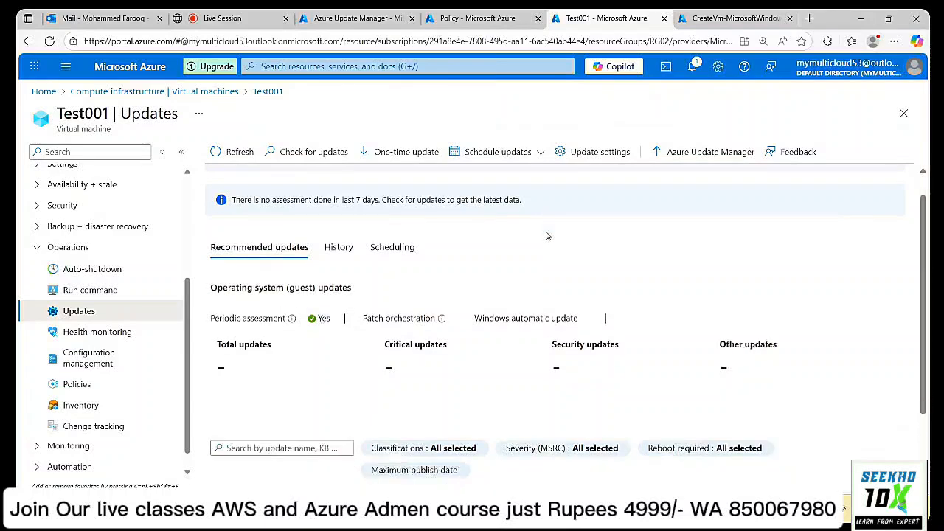
scroll(518, 376, "up", 2)
scroll(518, 376, "down", 2)
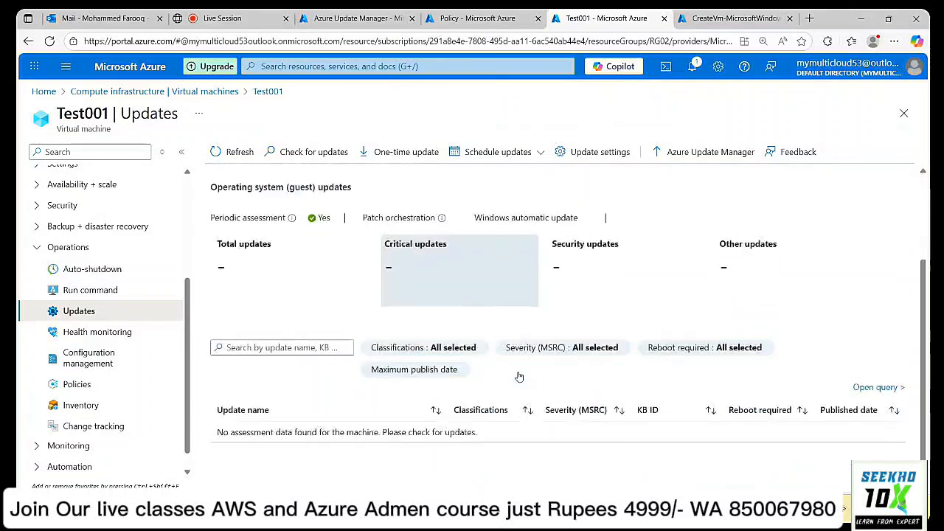
scroll(519, 376, "up", 2)
scroll(520, 377, "down", 2)
scroll(516, 376, "up", 2)
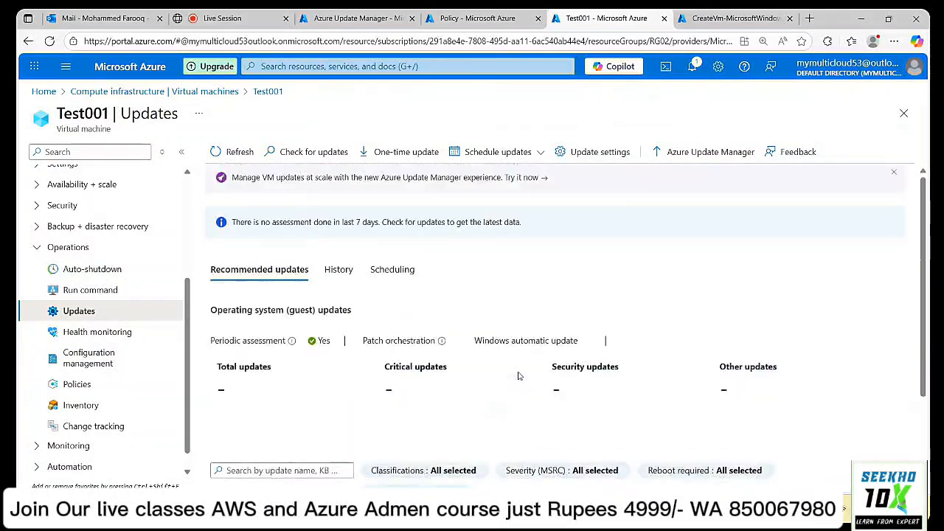
scroll(519, 377, "down", 2)
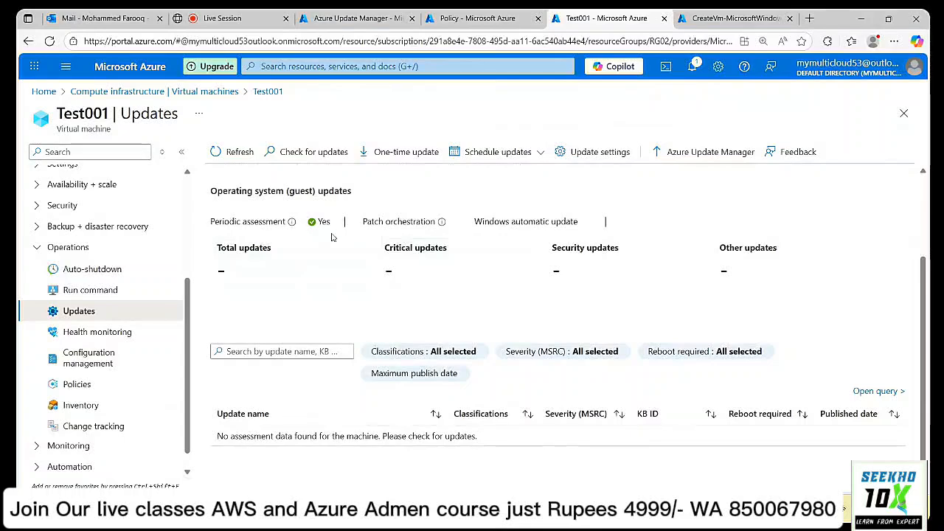
scroll(333, 251, "up", 2)
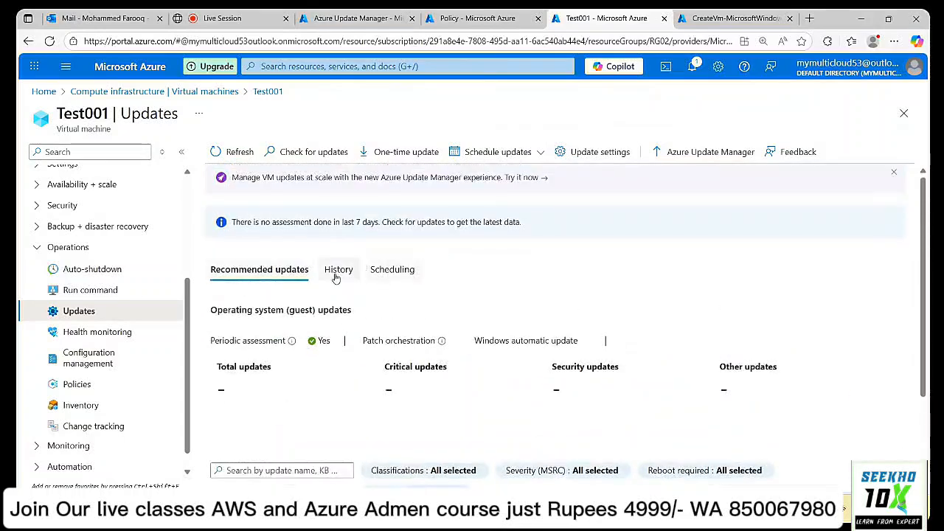
left_click(338, 270)
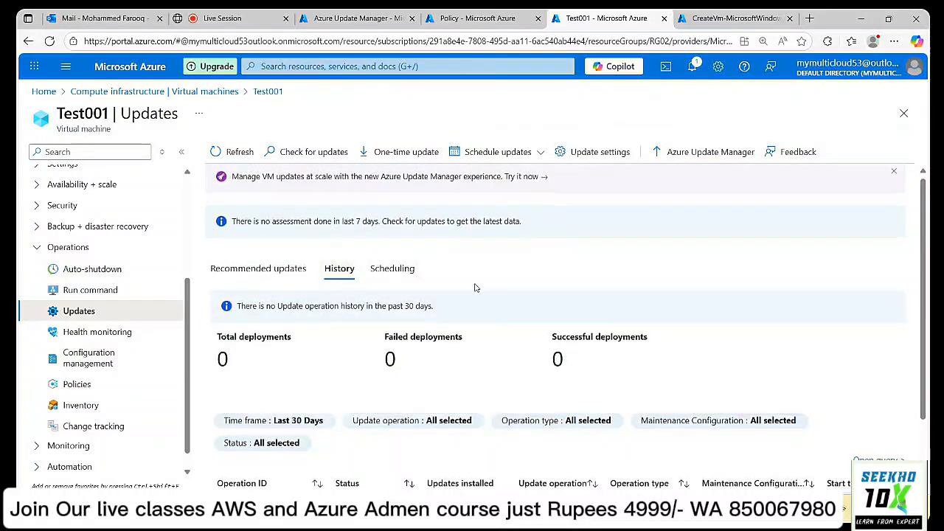
scroll(475, 287, "down", 1)
scroll(476, 288, "up", 1)
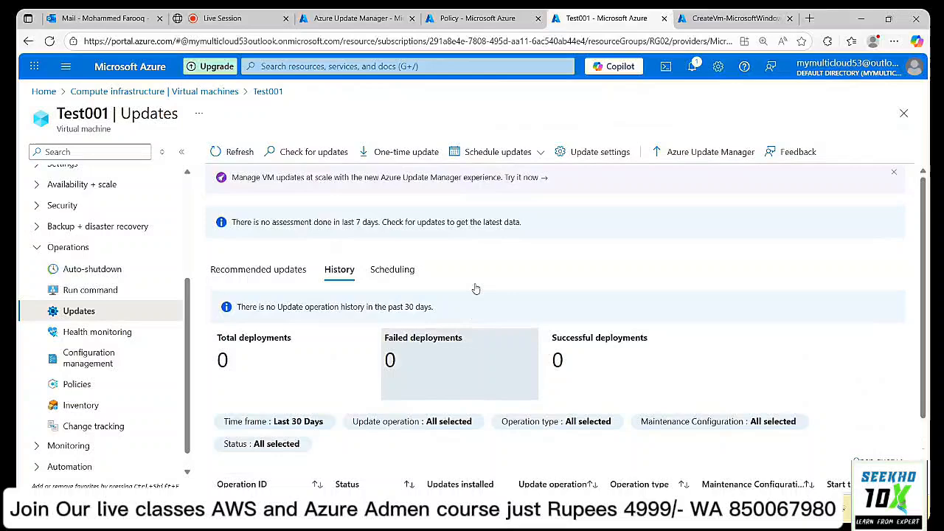
left_click(402, 274)
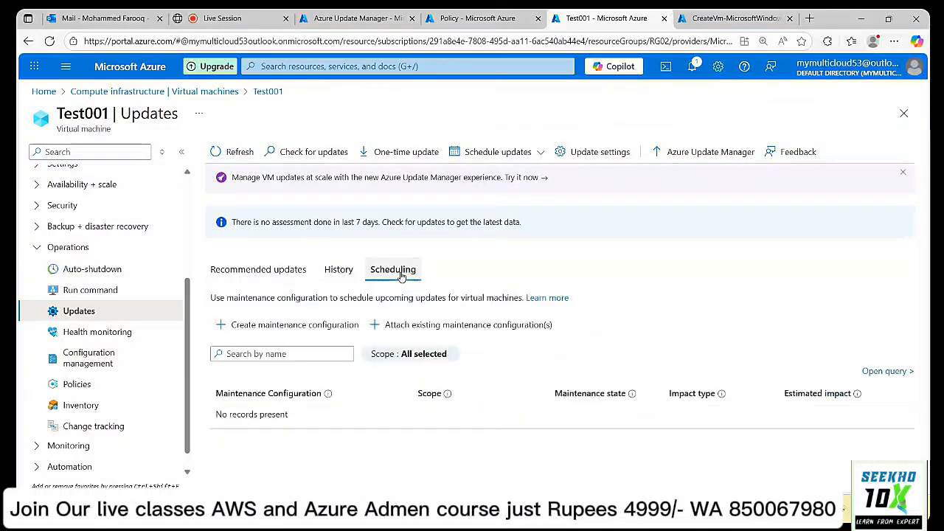
left_click(277, 275)
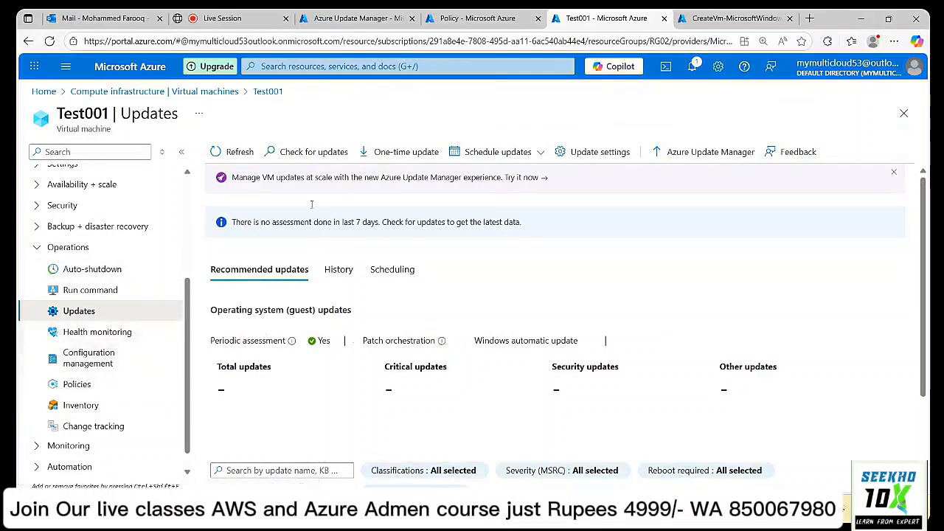
Open VM02's Updates page, showing periodic assessment off, then return to the live session.
left_click(227, 93)
left_click(268, 327)
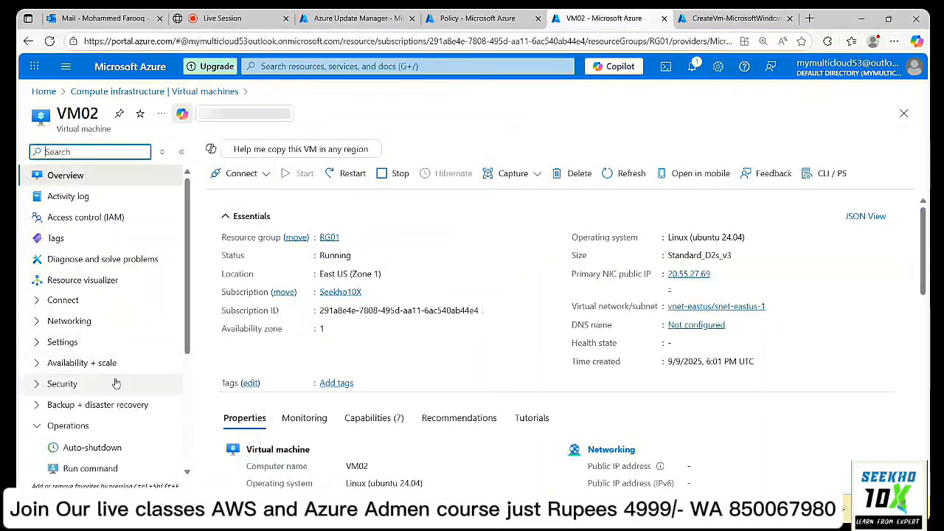
scroll(114, 380, "down", 3)
left_click(83, 372)
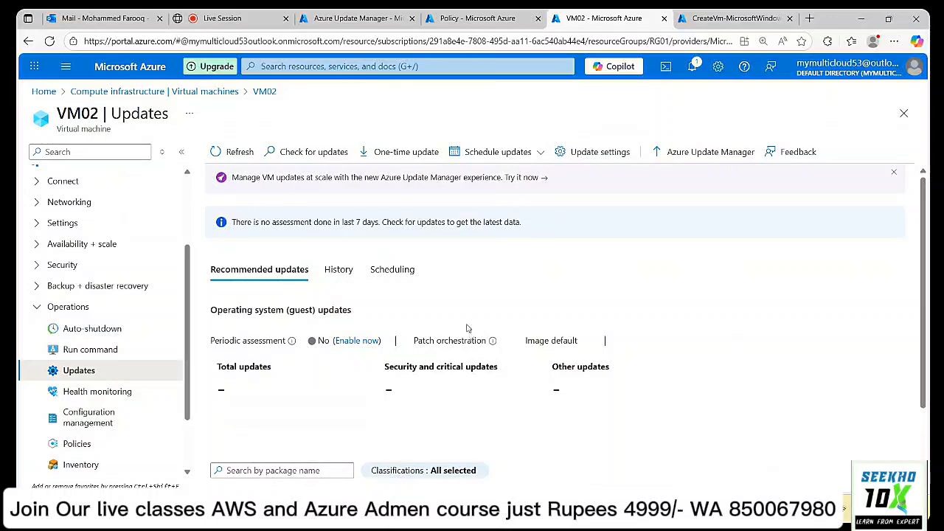
left_click(231, 15)
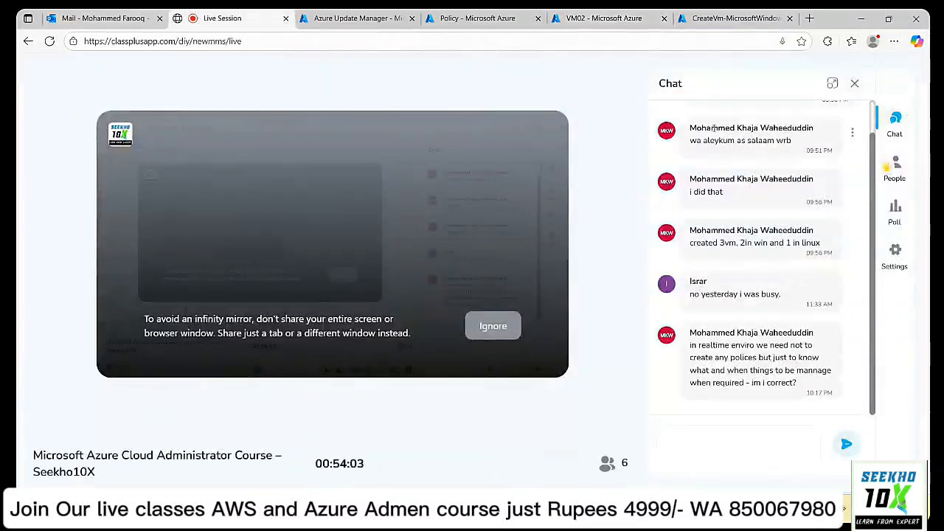
Show the session's People list and clear the flagged participant's raised request.
left_click(900, 168)
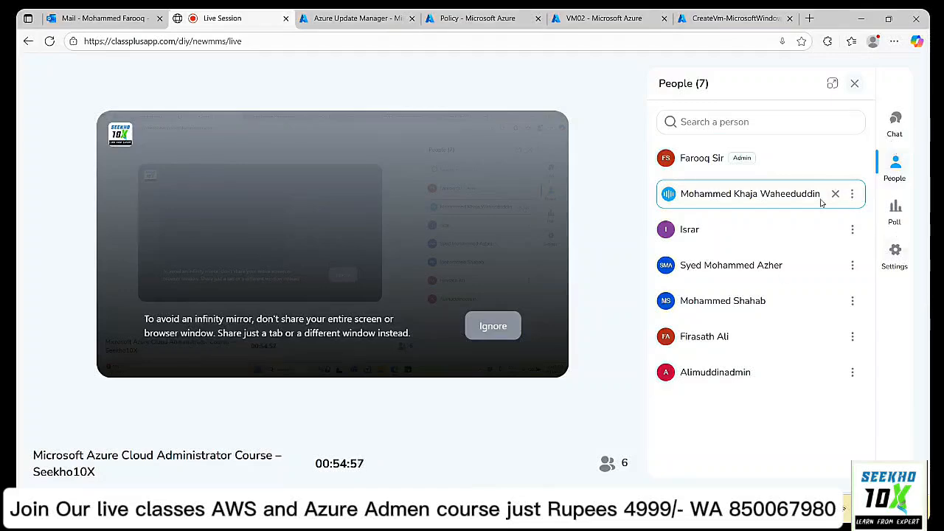
left_click(835, 195)
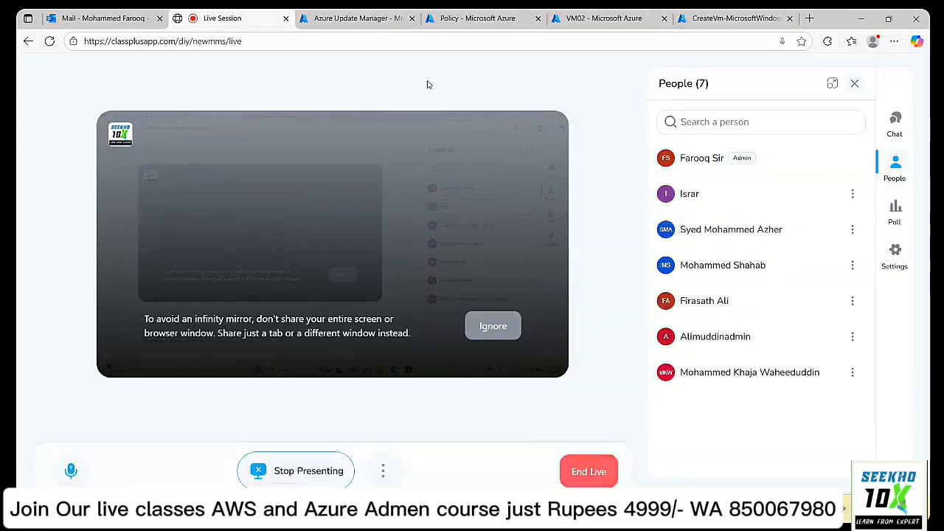
left_click(358, 18)
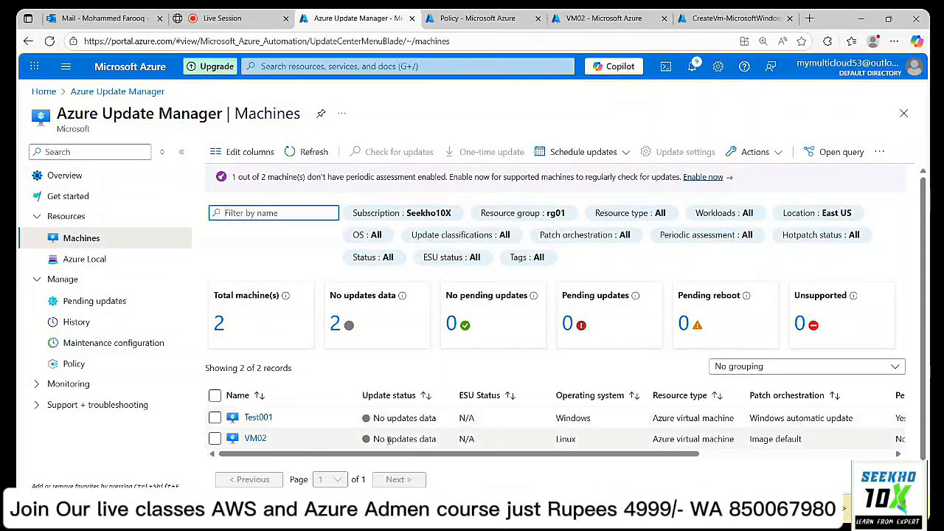
Refresh the Machines list and the Pending updates view, confirming 0 pending updates.
left_click(313, 152)
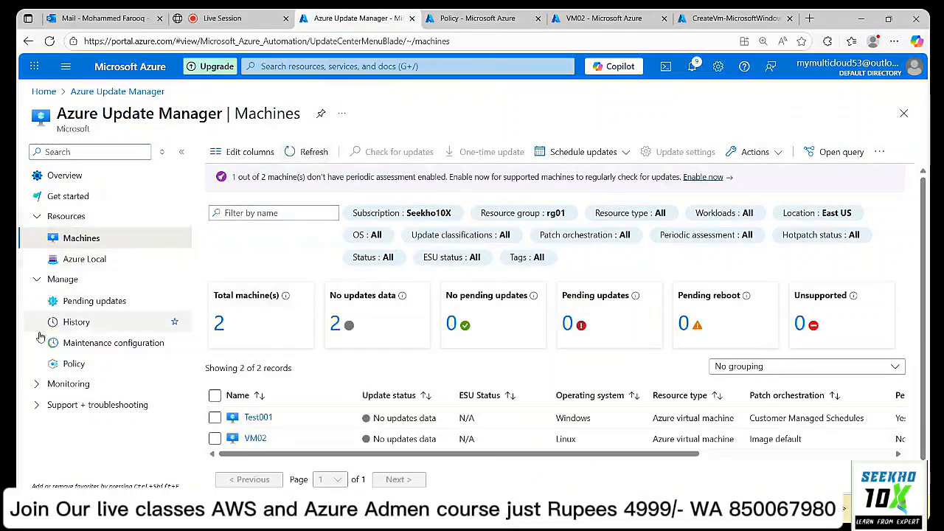
left_click(89, 305)
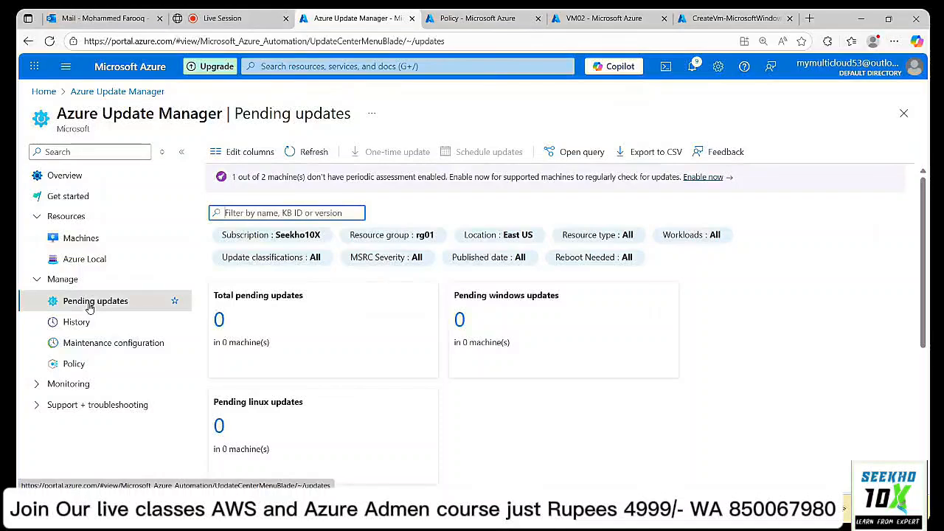
left_click(299, 152)
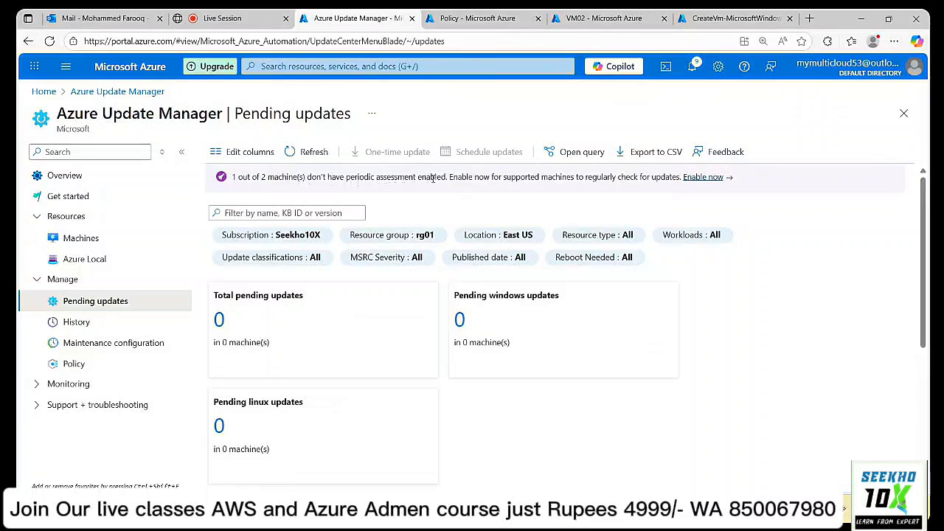
scroll(385, 396, "down", 3)
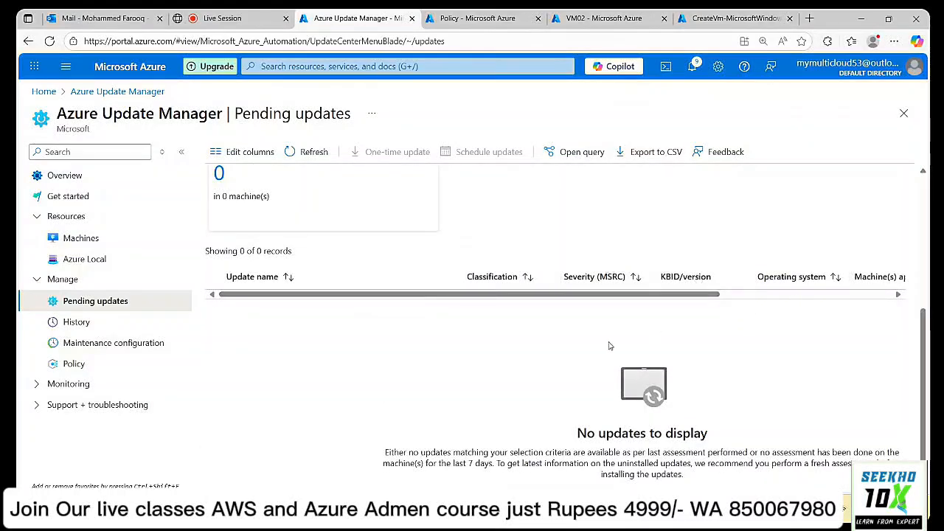
scroll(591, 332, "up", 3)
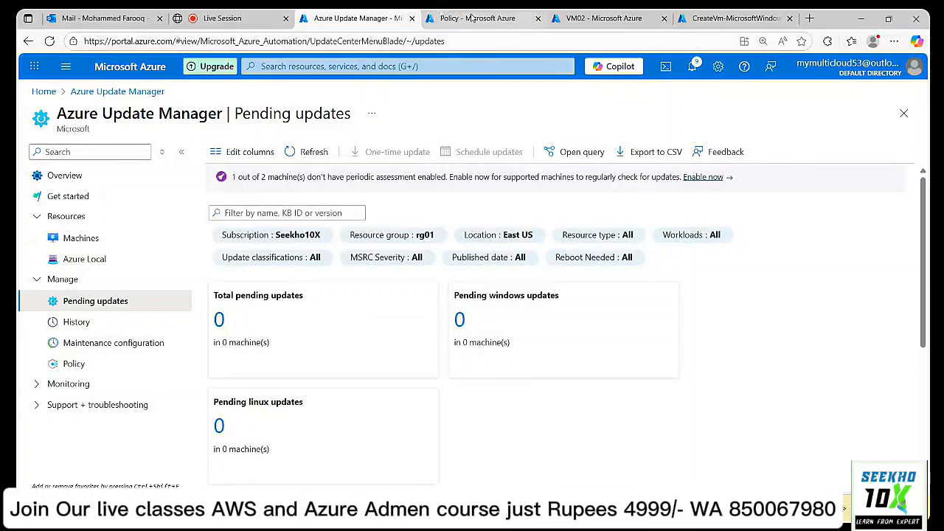
Check VM02's updates page, then return to Update Manager's Machines list.
left_click(617, 16)
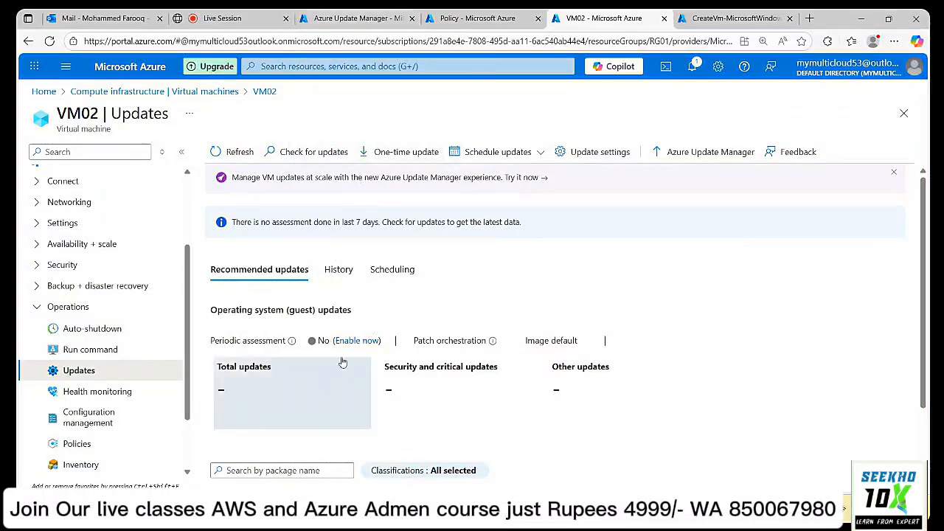
left_click(359, 22)
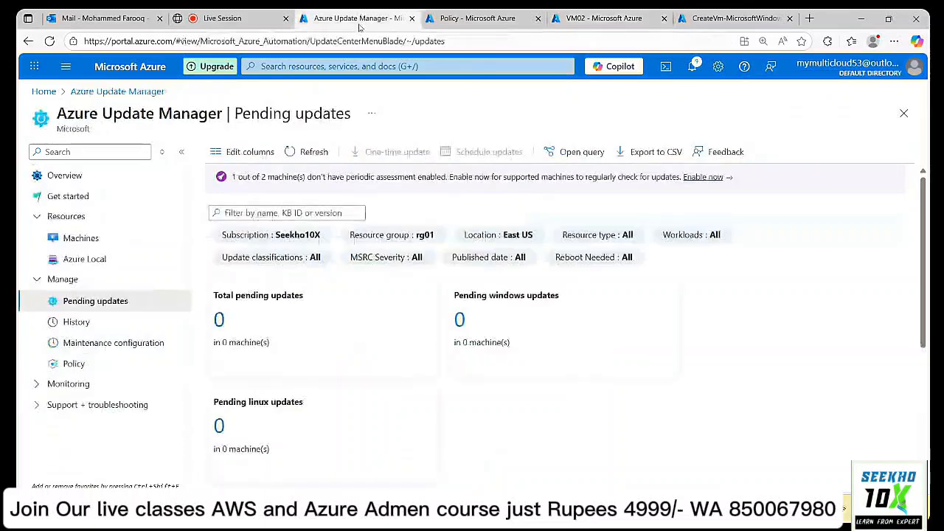
left_click(80, 245)
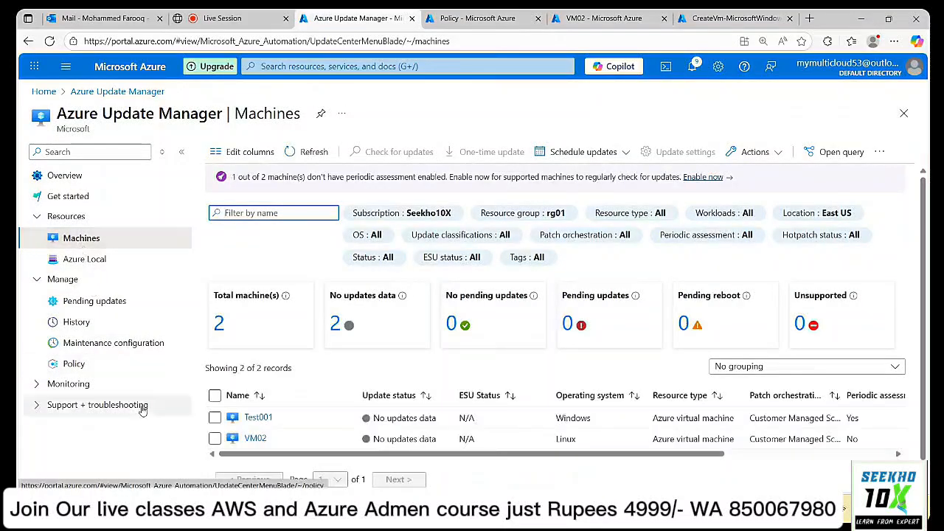
Enable periodic assessment for VM02, keep Customer Managed Schedules orchestration, and save.
left_click(215, 440)
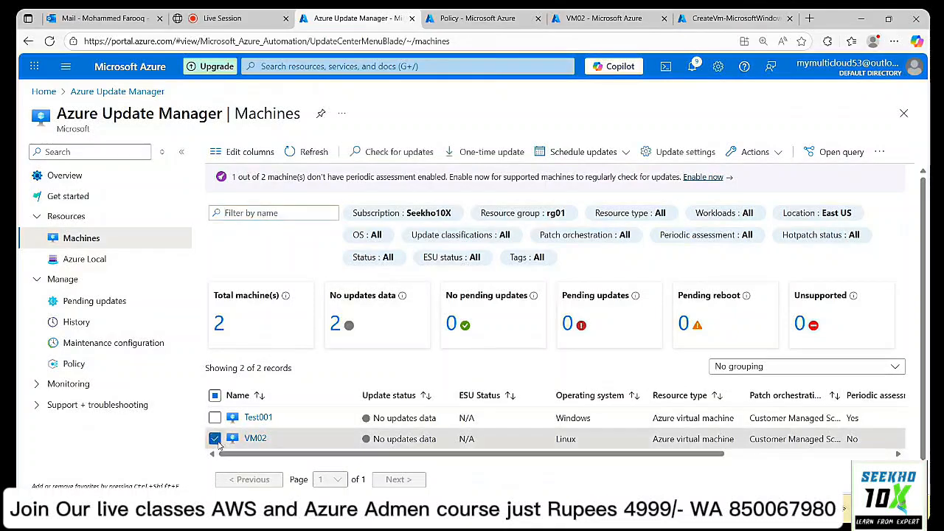
left_click(698, 153)
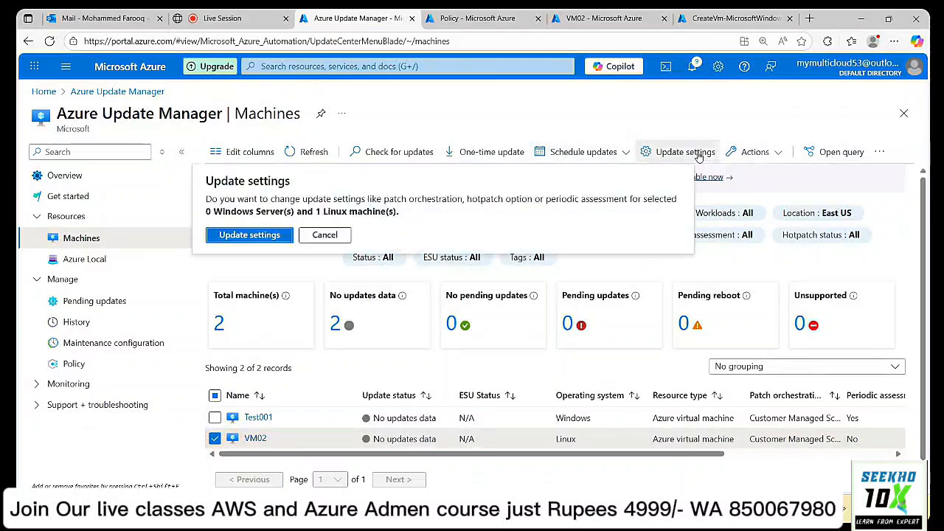
left_click(271, 234)
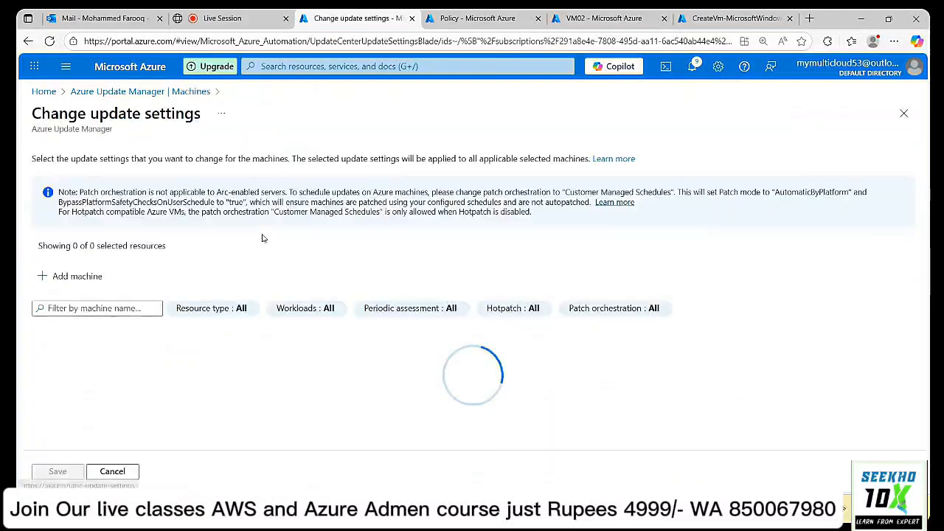
scroll(497, 277, "down", 1)
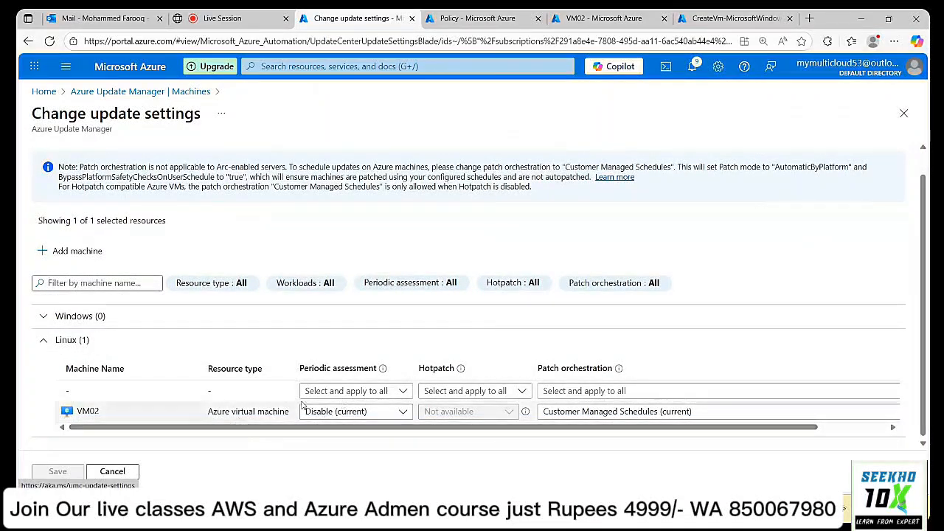
left_click(342, 416)
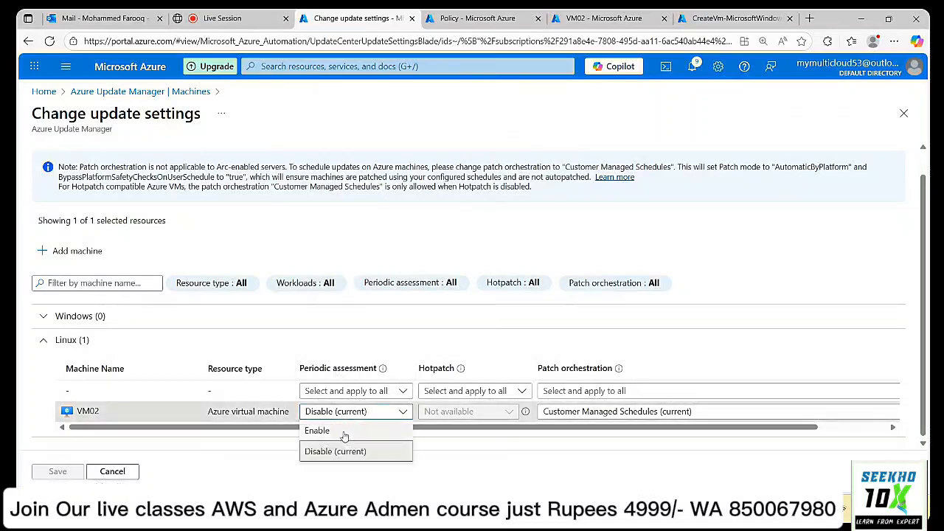
left_click(343, 432)
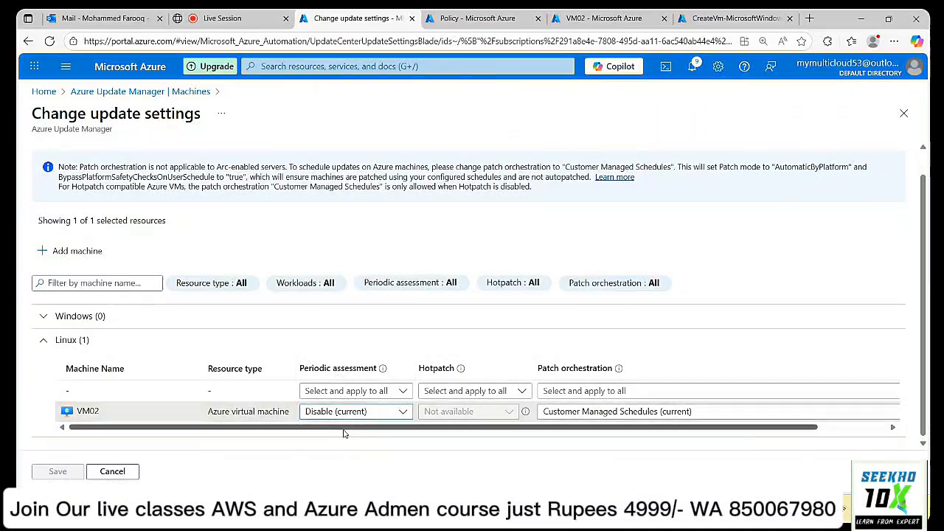
left_click(605, 417)
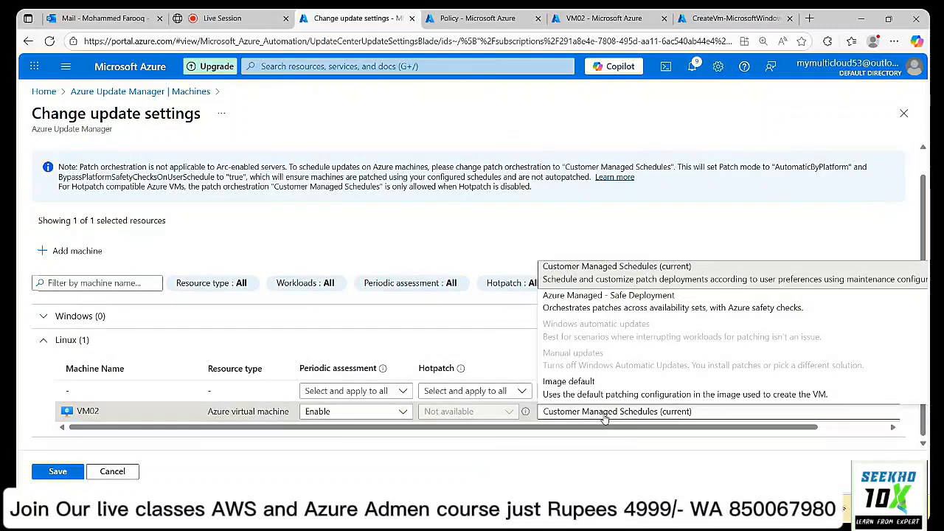
left_click(603, 418)
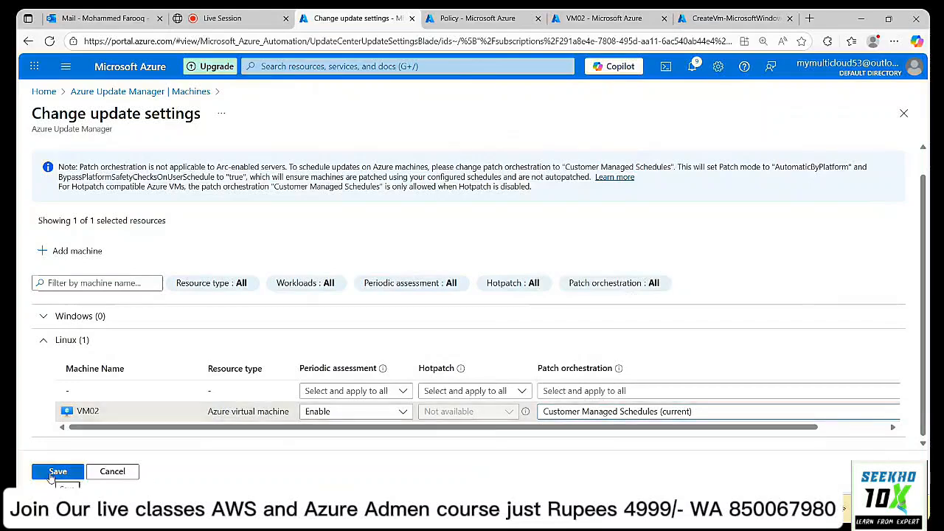
left_click(51, 472)
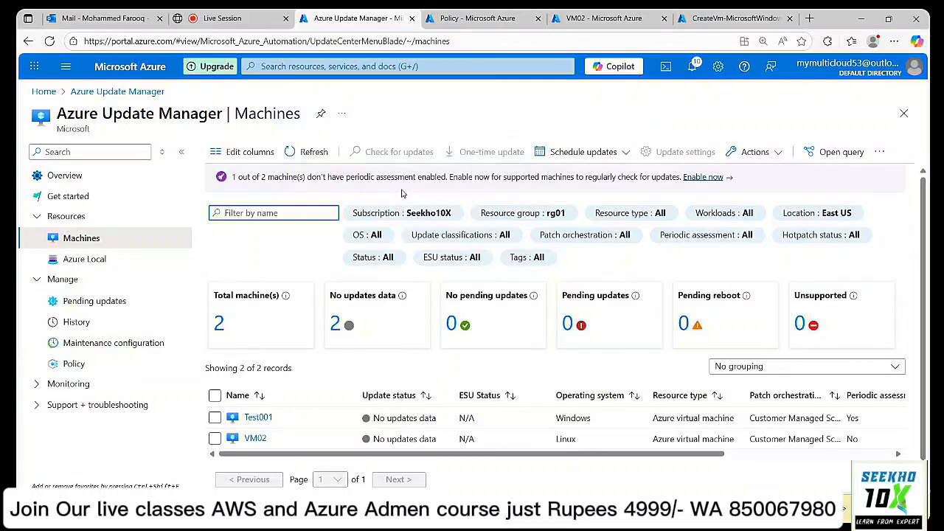
Preview a one-time update install for VM02, then return to VM02's Updates page.
left_click(214, 439)
left_click(490, 152)
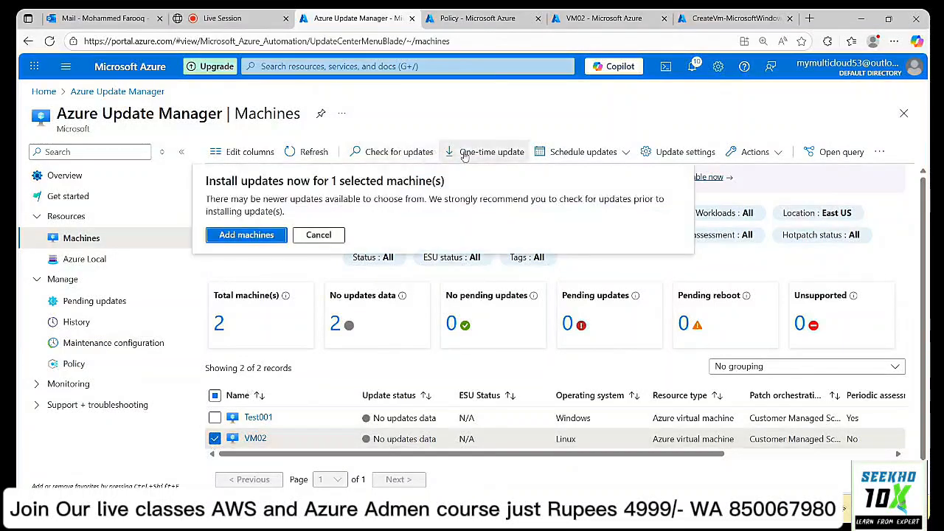
left_click(256, 236)
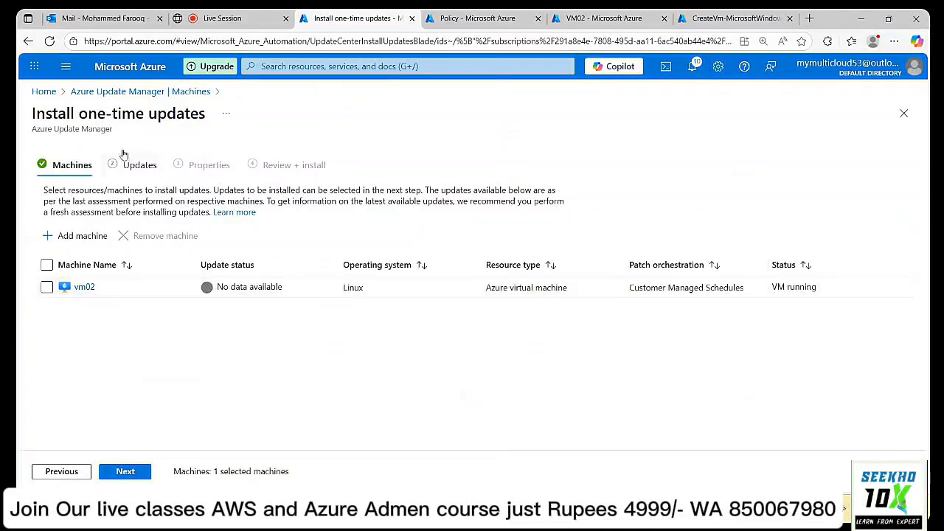
left_click(140, 93)
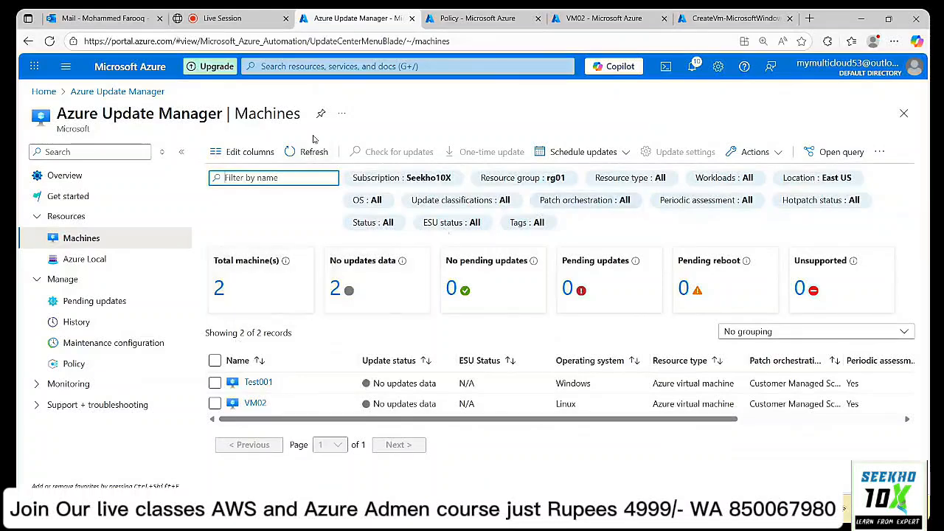
left_click(612, 22)
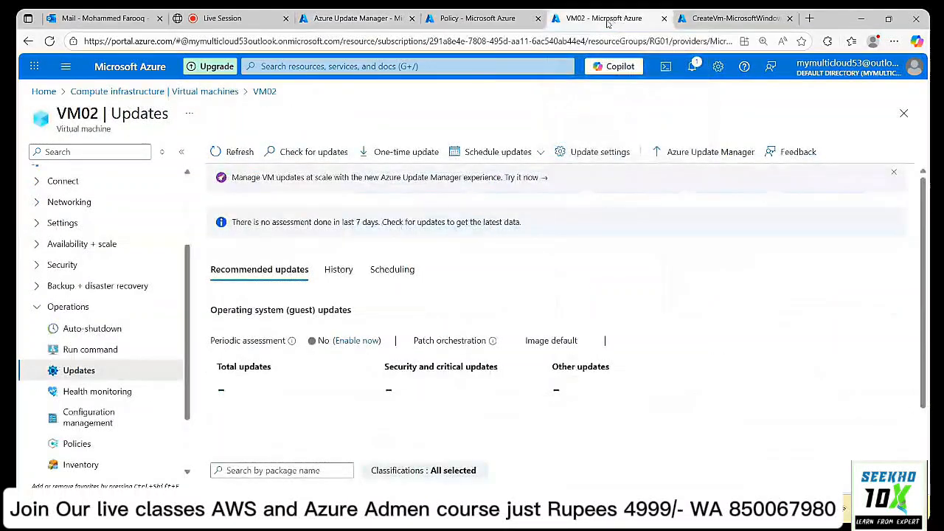
Refresh VM02's update status and review its History and Recommended updates tabs.
left_click(243, 154)
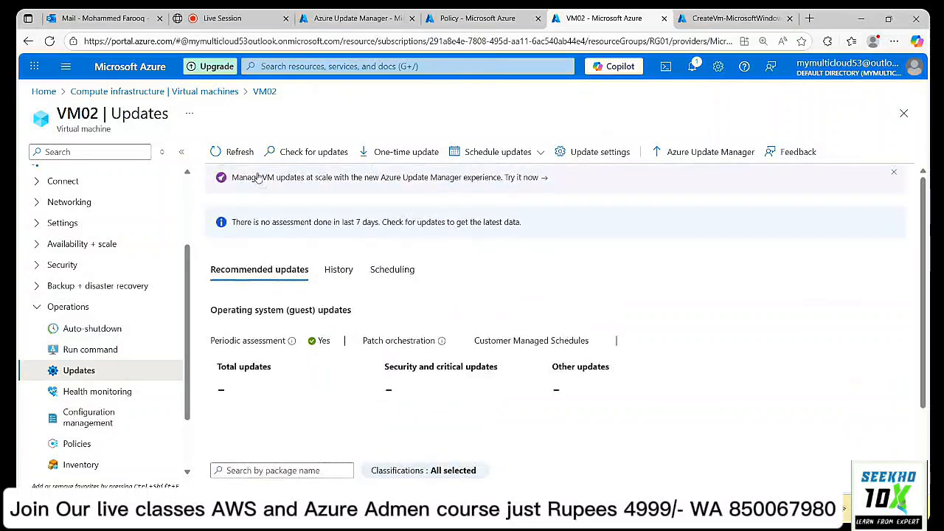
left_click(340, 270)
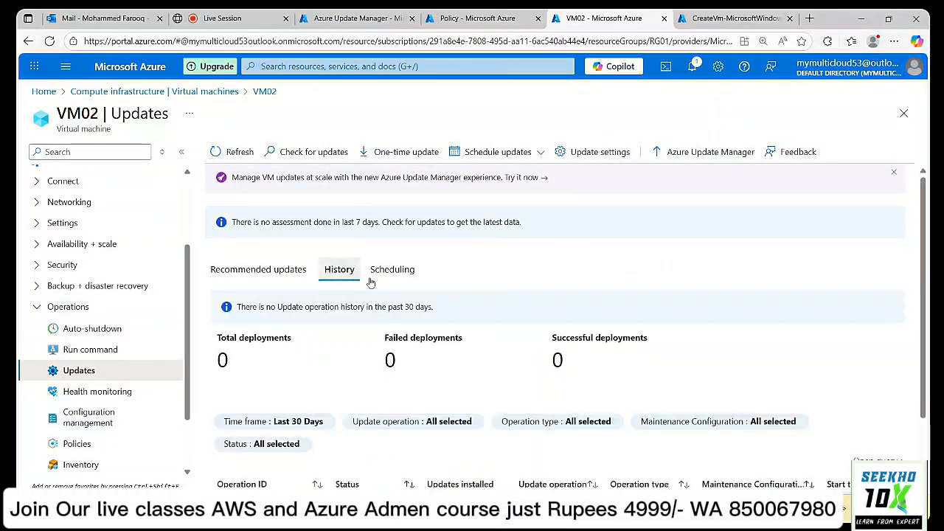
scroll(694, 292, "down", 1)
scroll(694, 292, "up", 1)
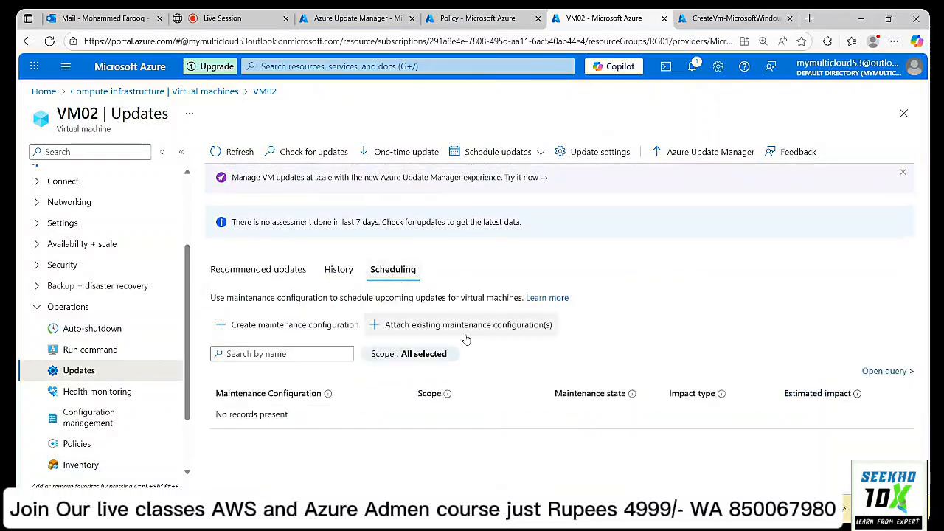
left_click(257, 271)
left_click(229, 92)
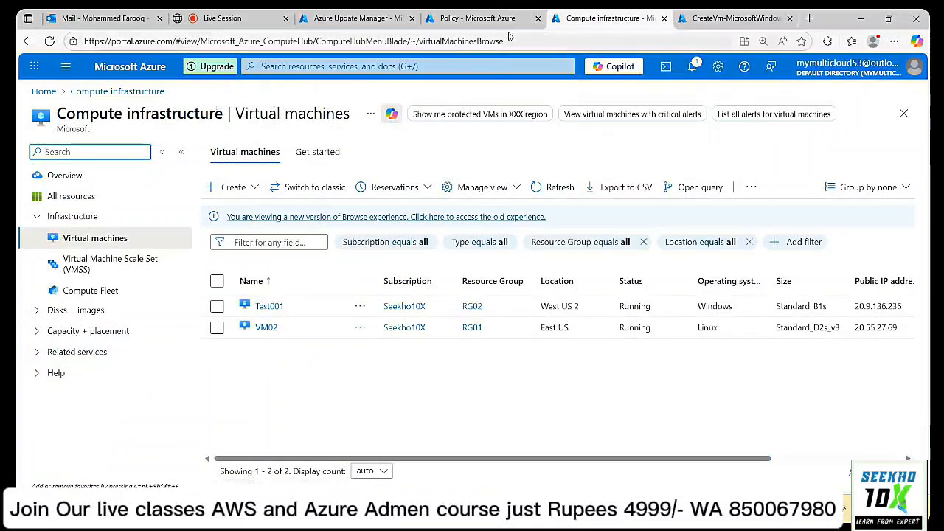
Refresh and review the pending updates and update history in Azure Update Manager.
left_click(358, 19)
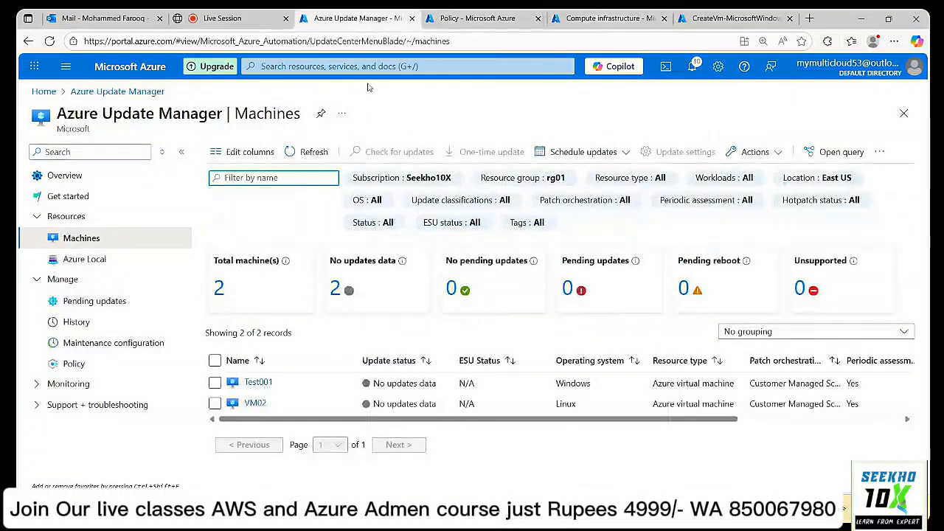
left_click(94, 307)
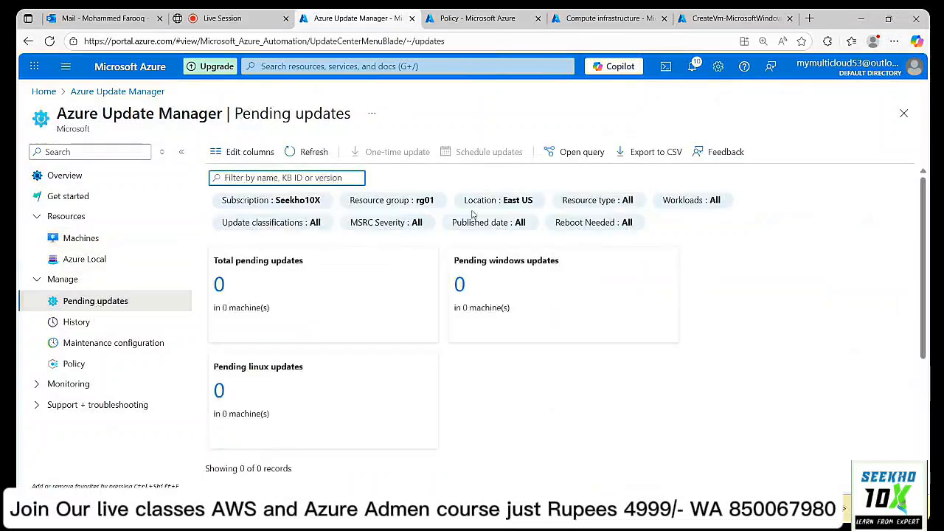
left_click(296, 152)
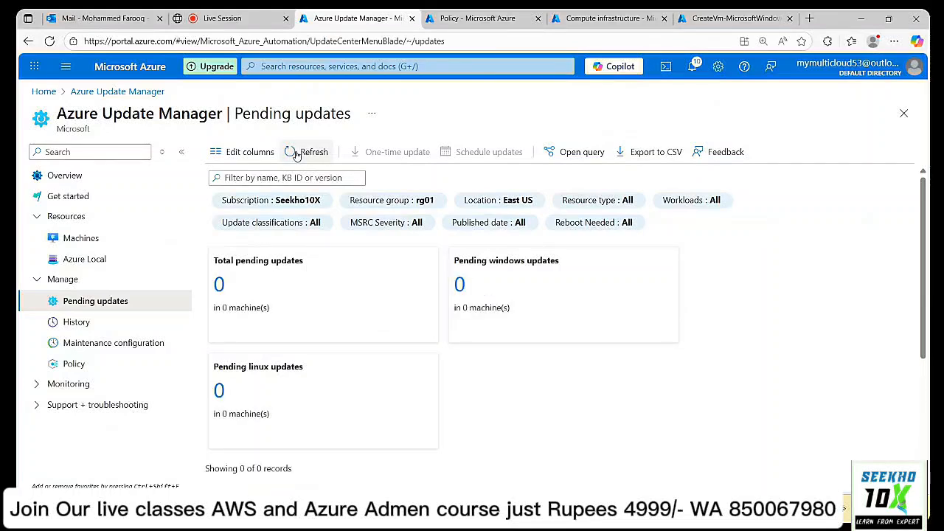
left_click(76, 323)
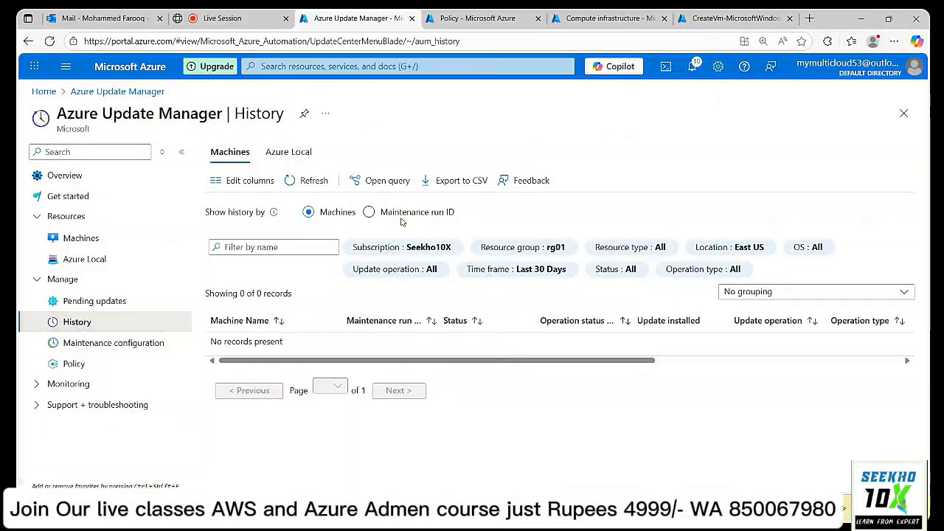
left_click(304, 183)
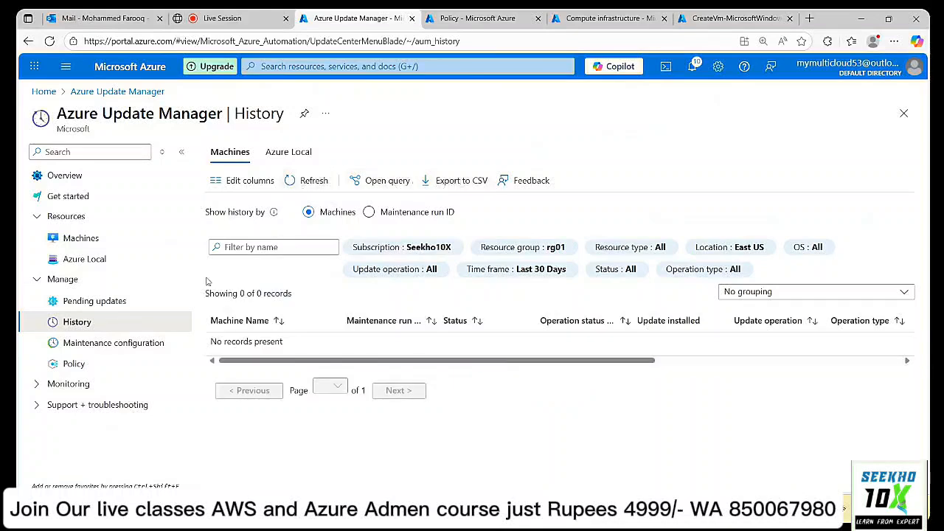
Start creating a new maintenance configuration from the Maintenance configurations list.
left_click(95, 302)
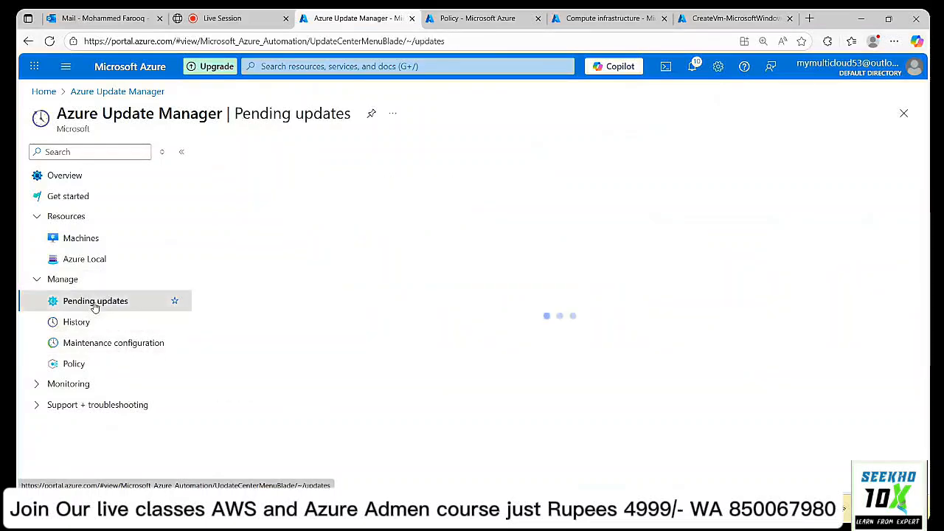
left_click(106, 347)
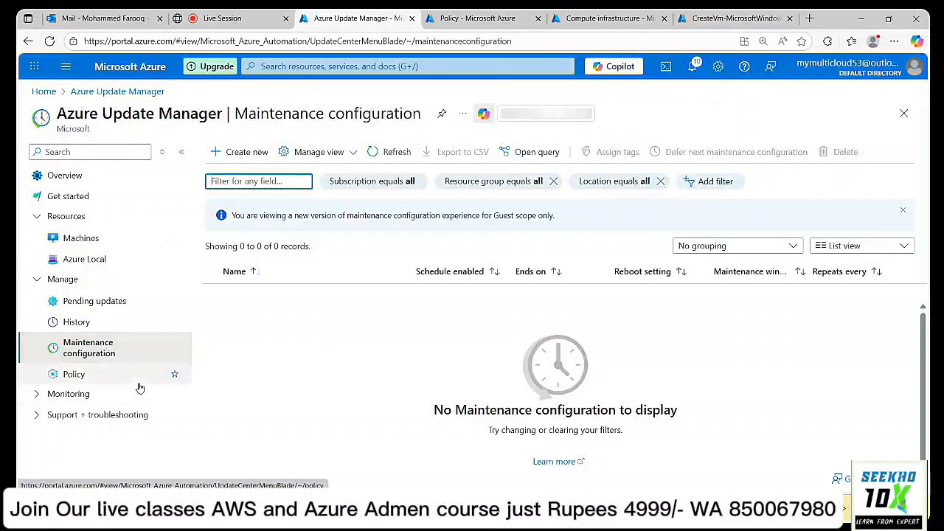
left_click(247, 152)
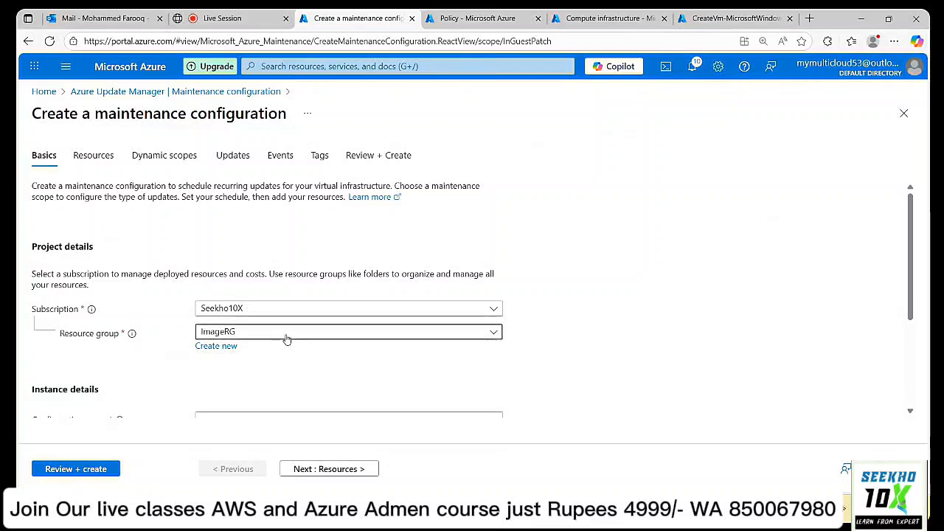
Set resource group RG03 and name the configuration 'Windows Update'.
left_click(287, 339)
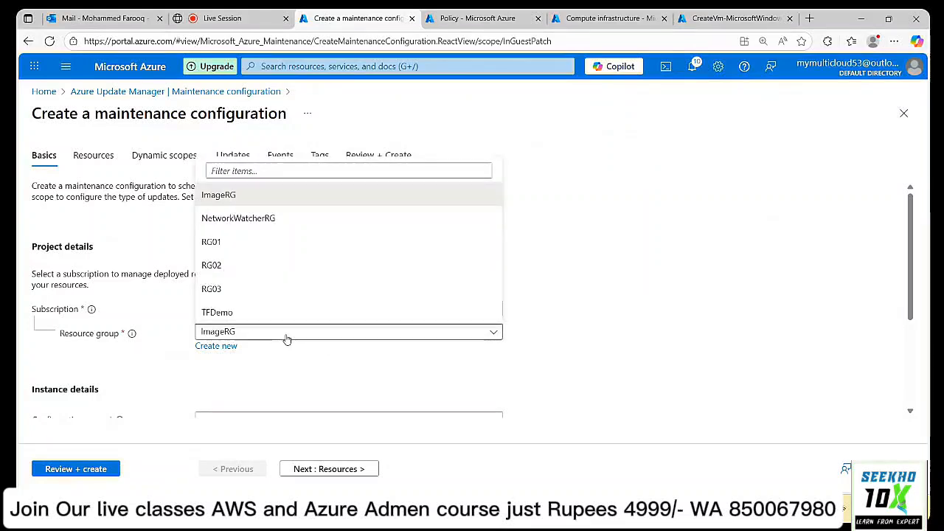
left_click(245, 294)
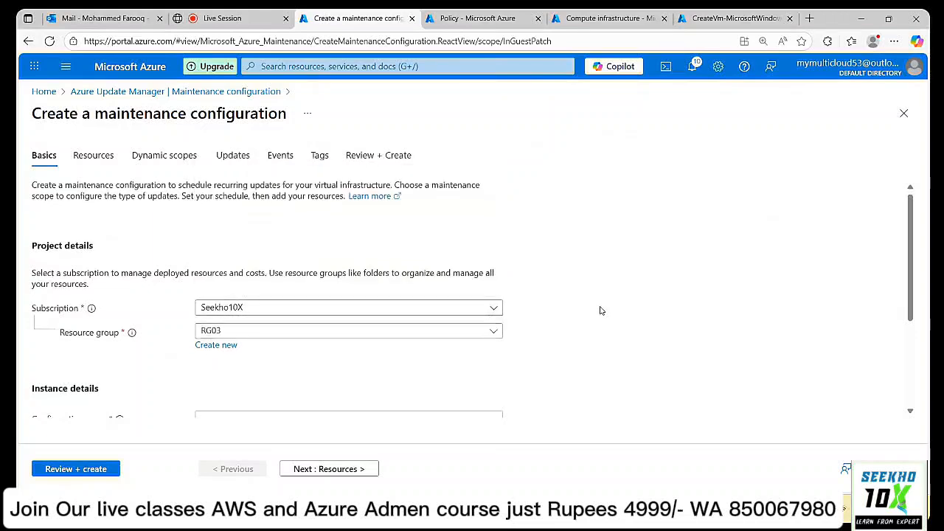
scroll(600, 311, "down", 2)
left_click(209, 262)
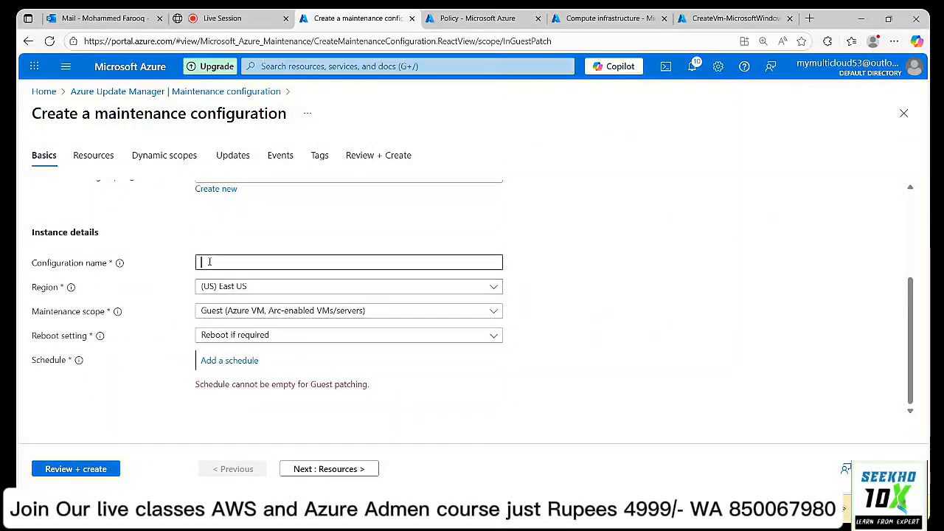
type("Windows ")
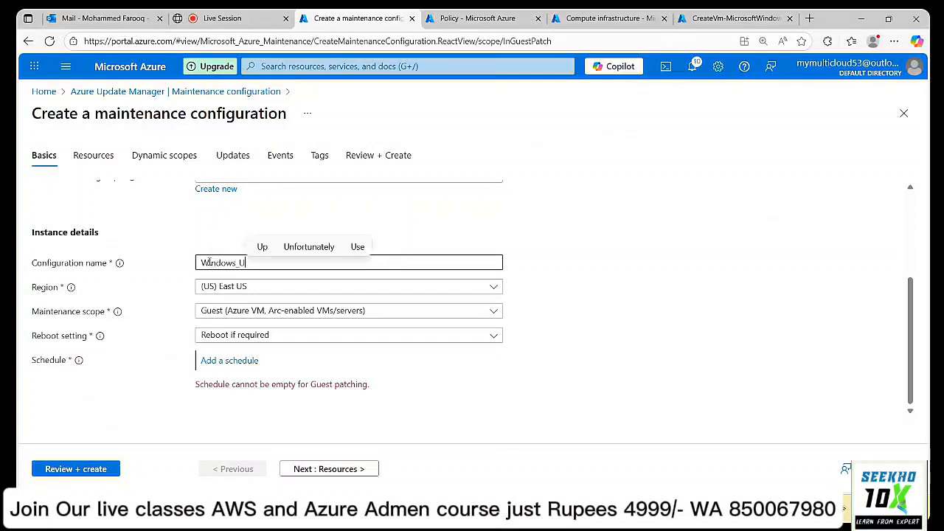
type("Update")
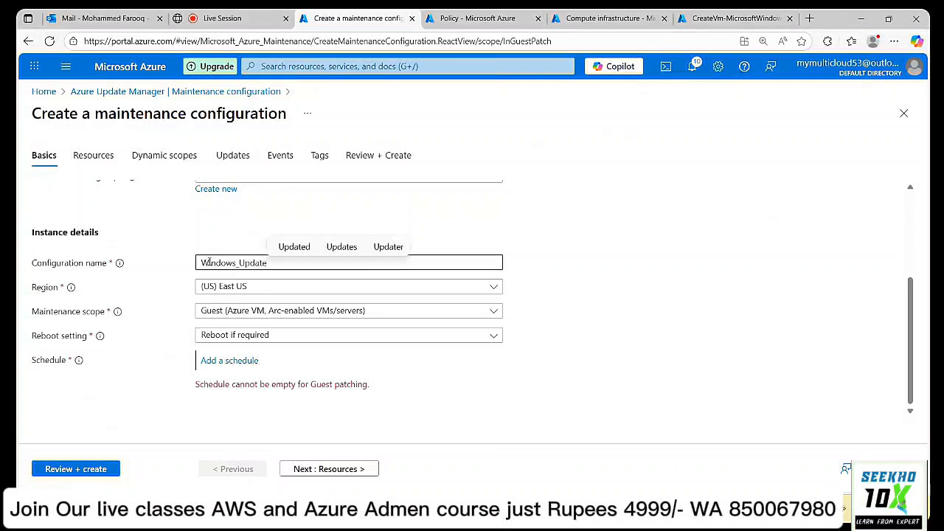
left_click(656, 270)
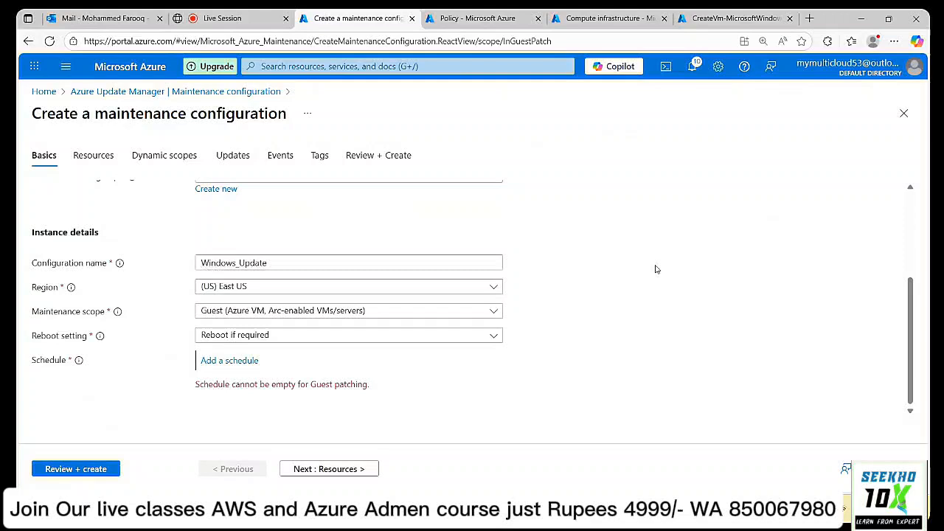
Keep region East US, Guest scope and Reboot if required, then open Add a schedule.
left_click(274, 292)
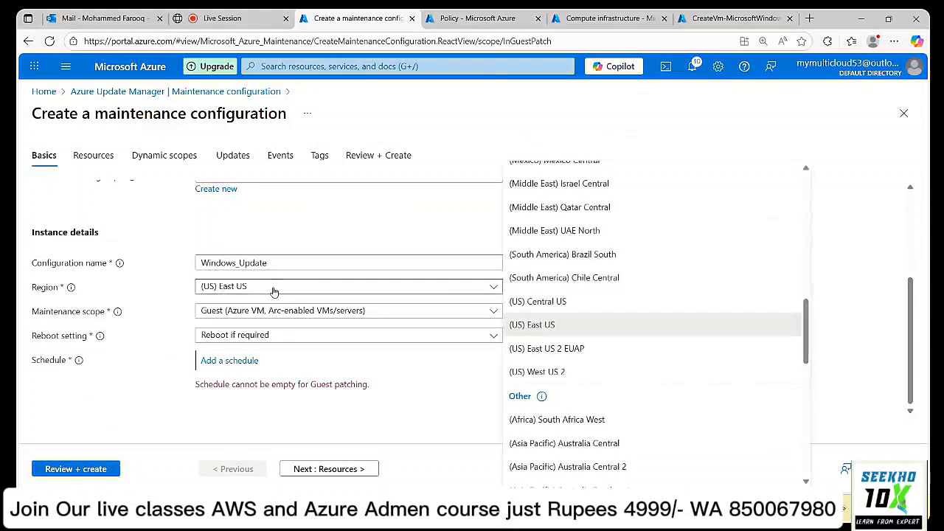
left_click(555, 328)
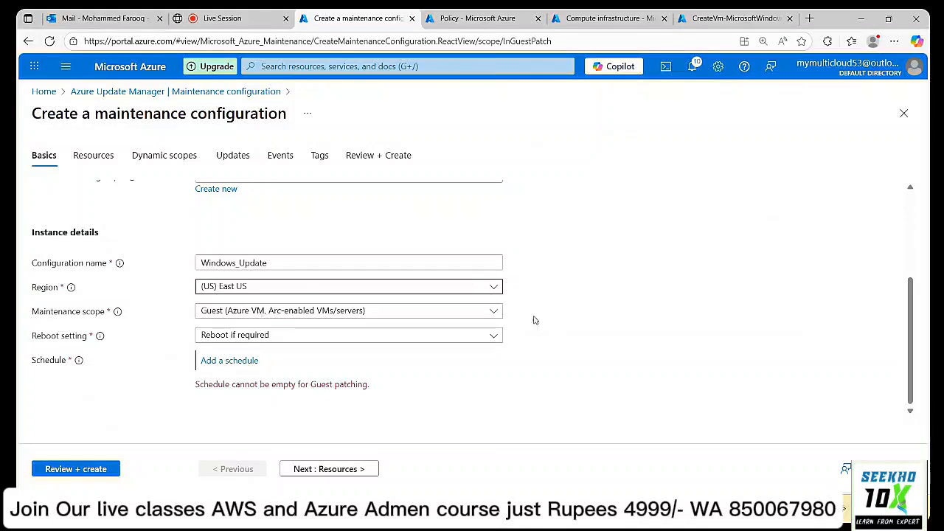
left_click(444, 313)
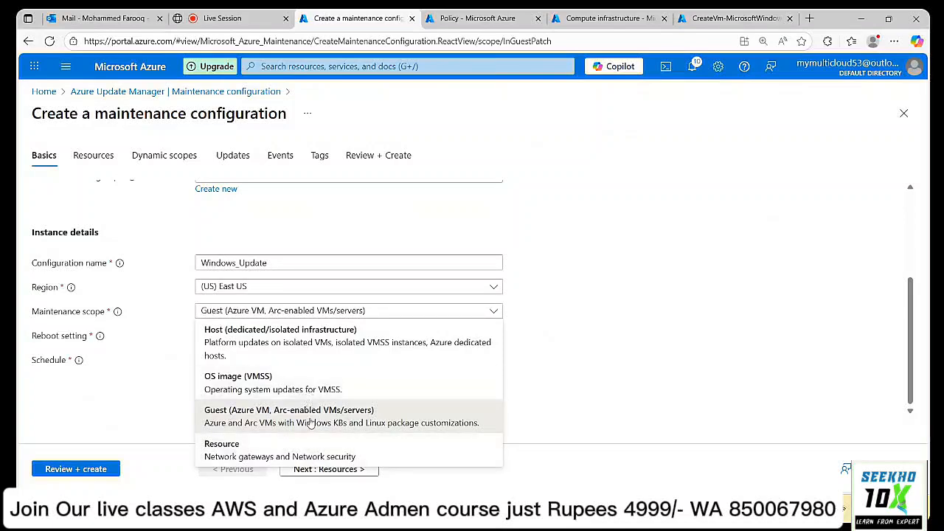
left_click(311, 422)
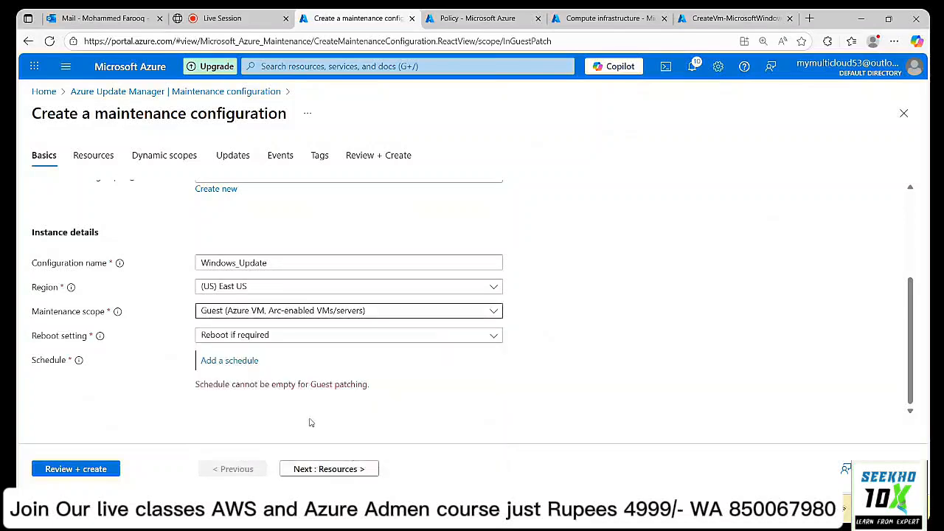
left_click(296, 342)
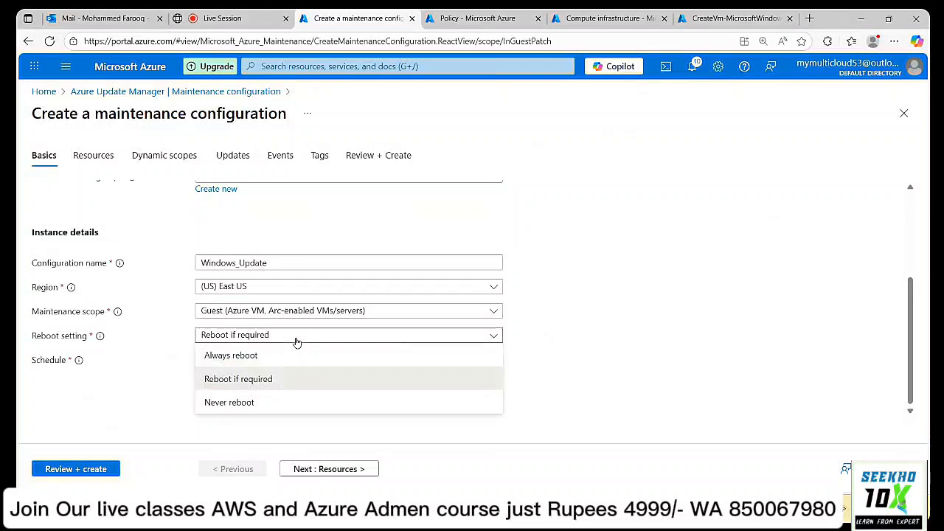
left_click(284, 386)
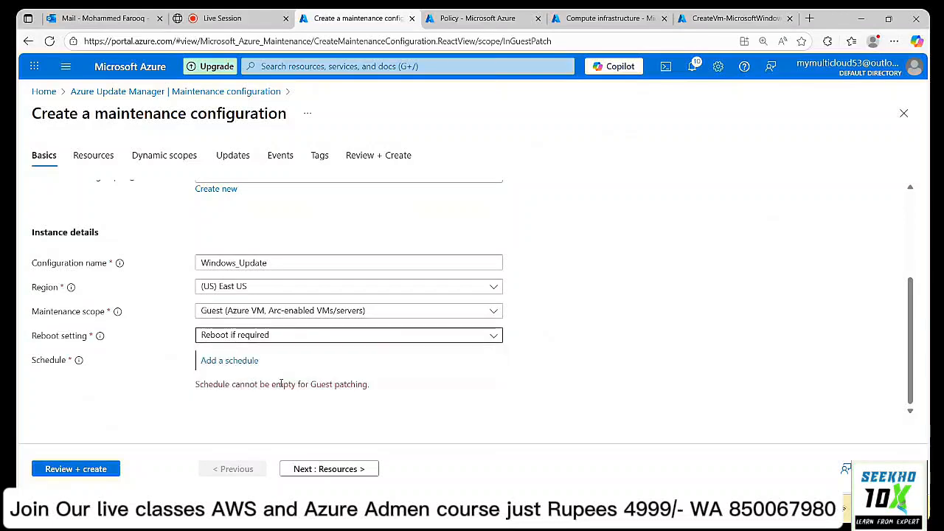
left_click(290, 339)
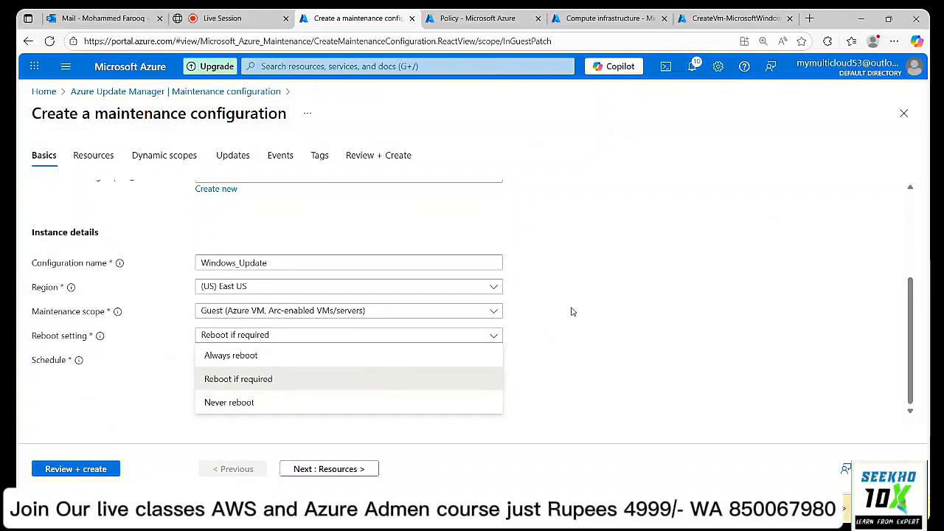
left_click(266, 380)
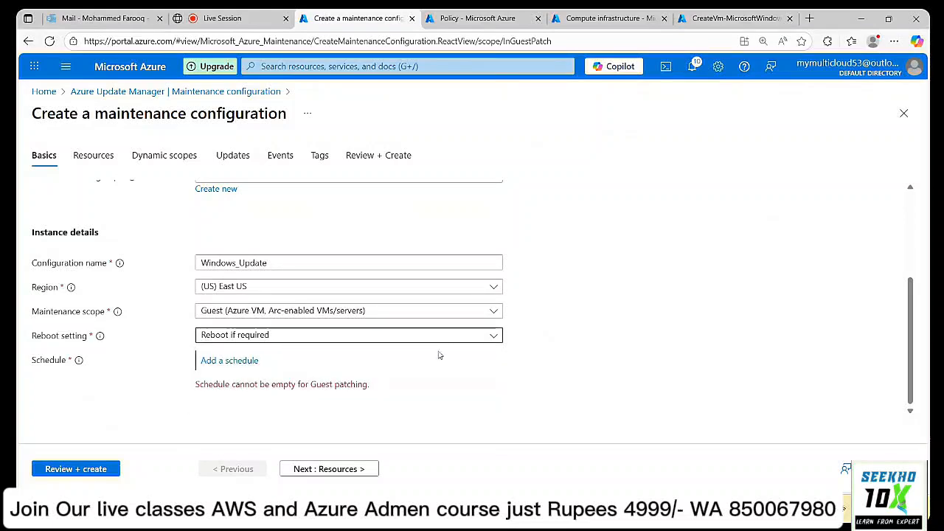
left_click(245, 362)
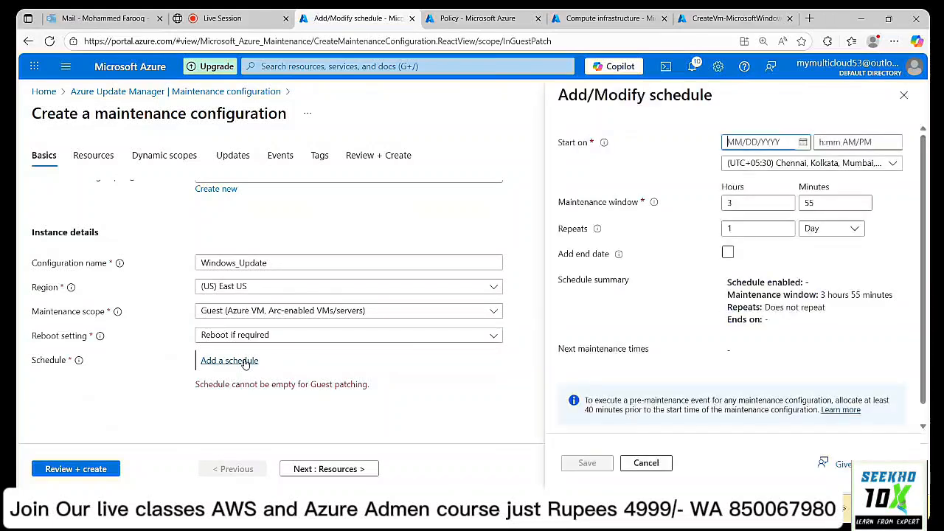
Set the schedule start to September 12, 2025 at 11:00 PM.
left_click(805, 142)
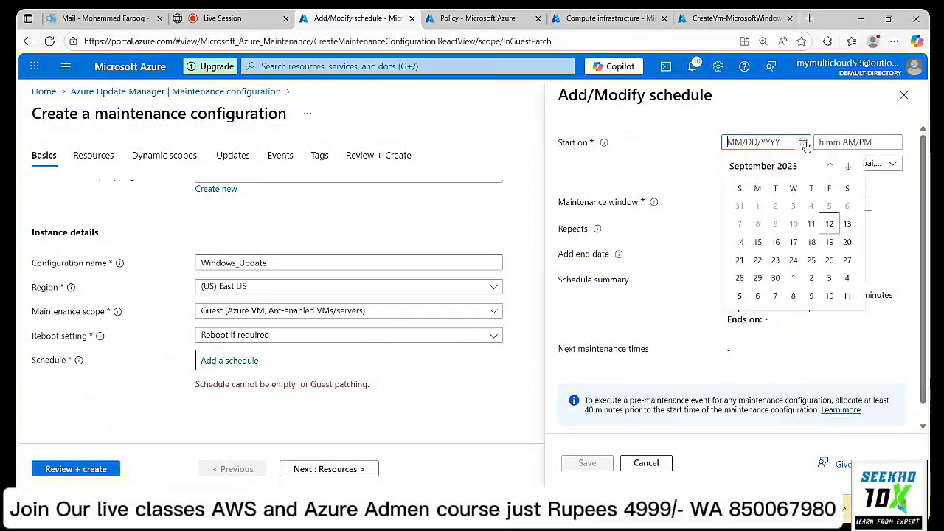
left_click(831, 223)
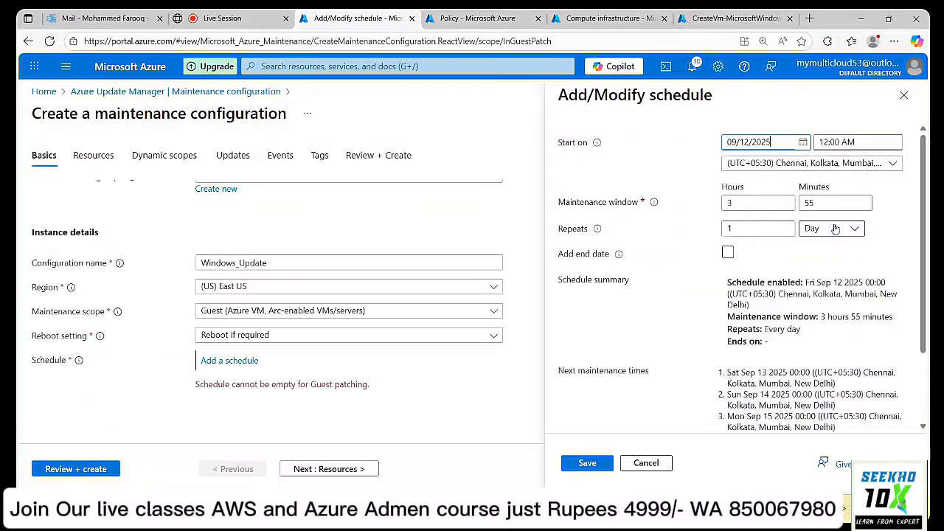
left_click(860, 143)
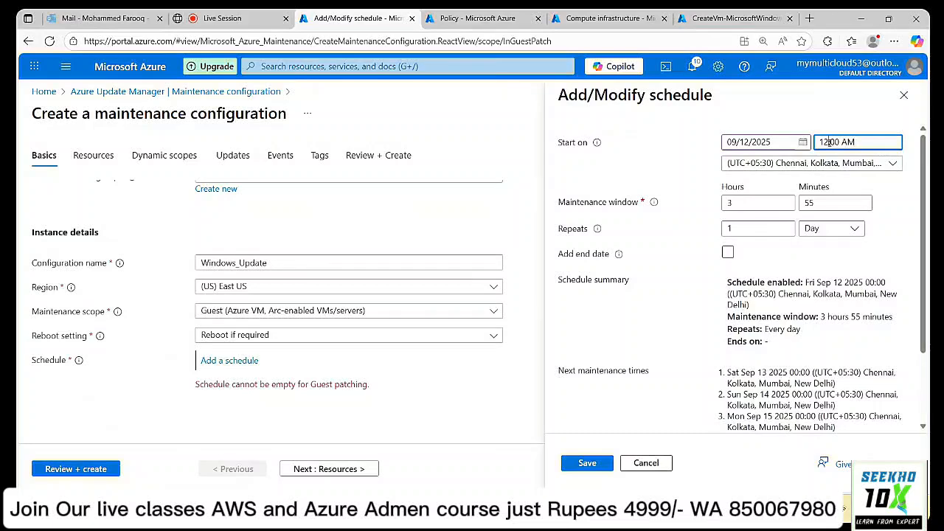
left_click(829, 143)
key("BackSpace")
key("BackSpace")
type("11")
type("3")
key("BackSpace")
type("00 PM")
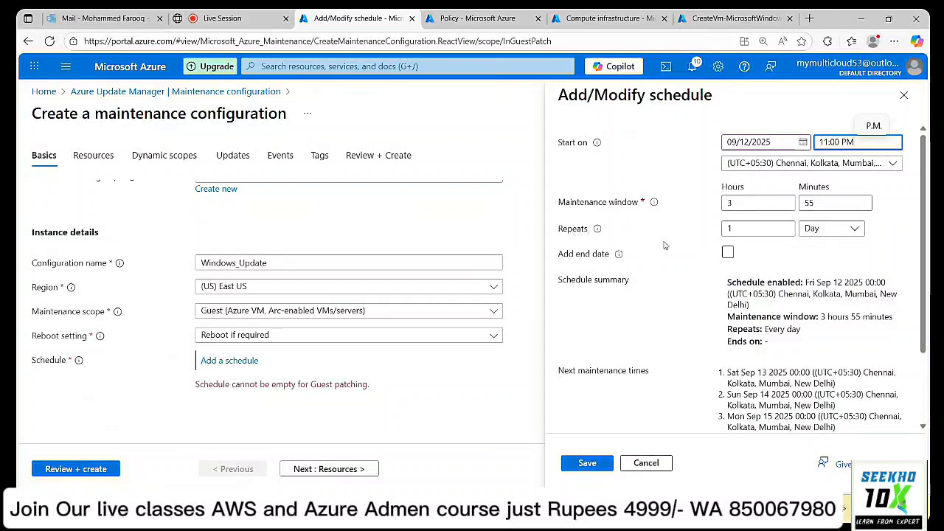
Correct the start time to 11:10 PM, keeping Repeats at Day.
left_click(857, 230)
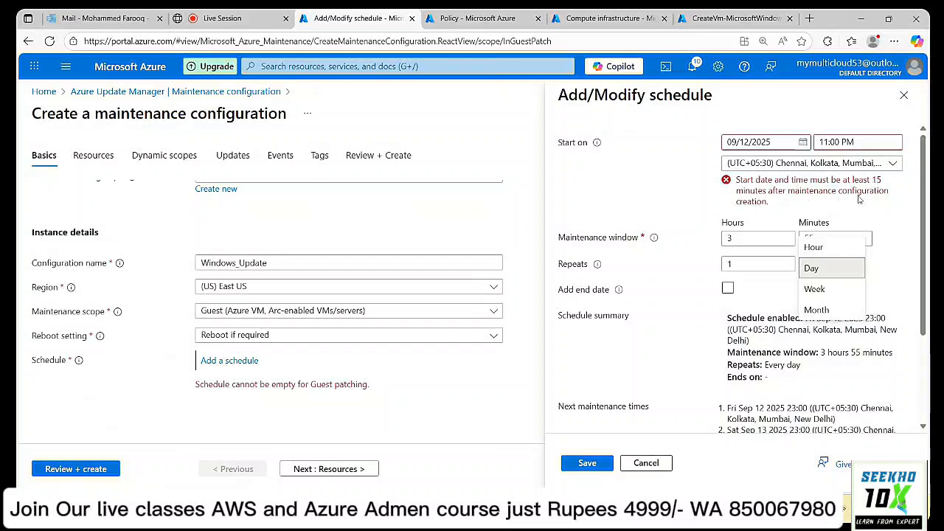
left_click(890, 212)
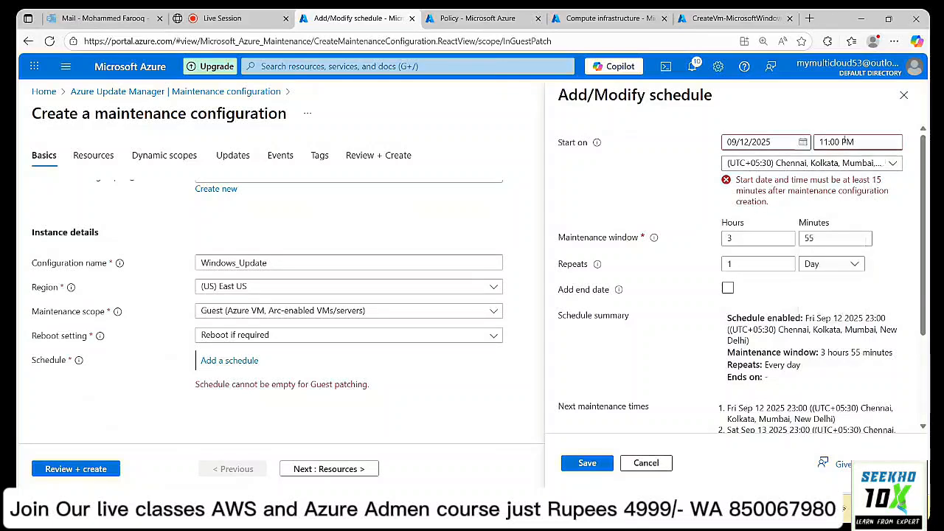
left_click(893, 143)
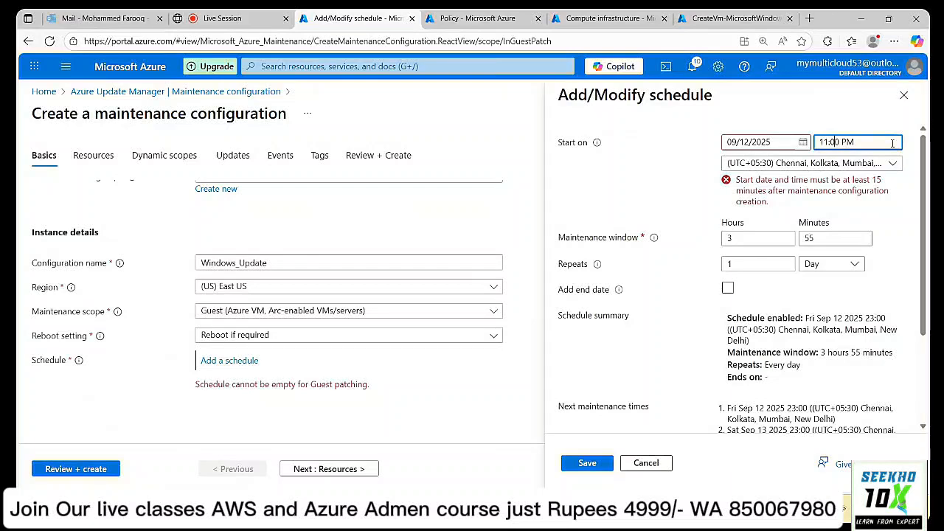
key("BackSpace")
type("1")
Apply the 11:10 PM start, set Repeats to Month and choose the weekday-of-month pattern.
left_click(882, 109)
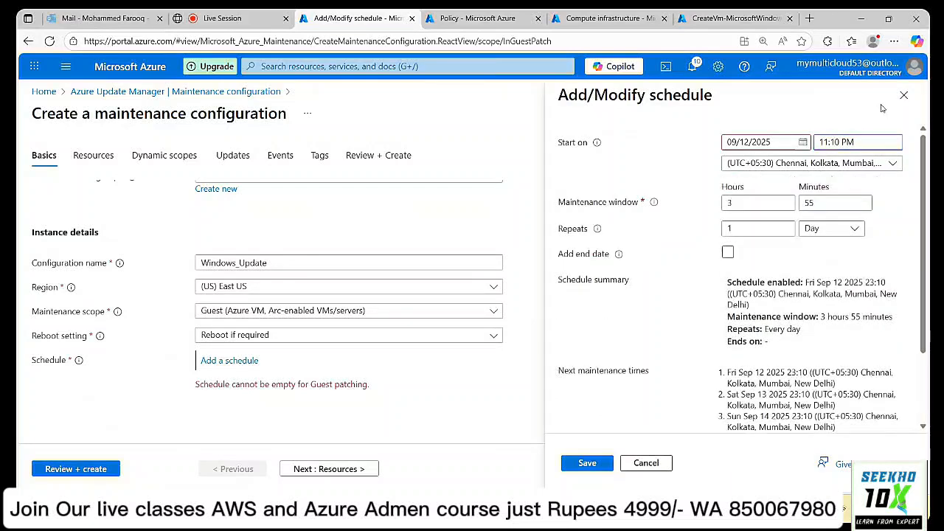
left_click(852, 229)
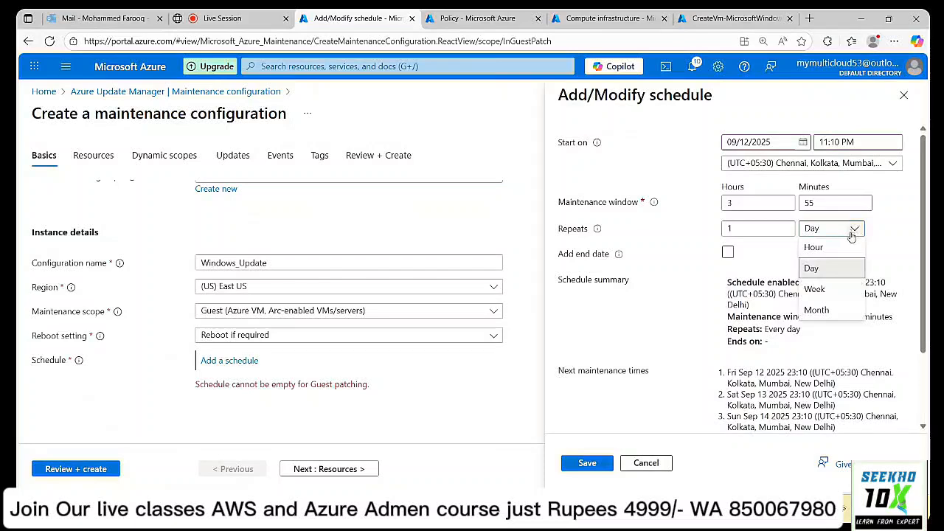
left_click(818, 310)
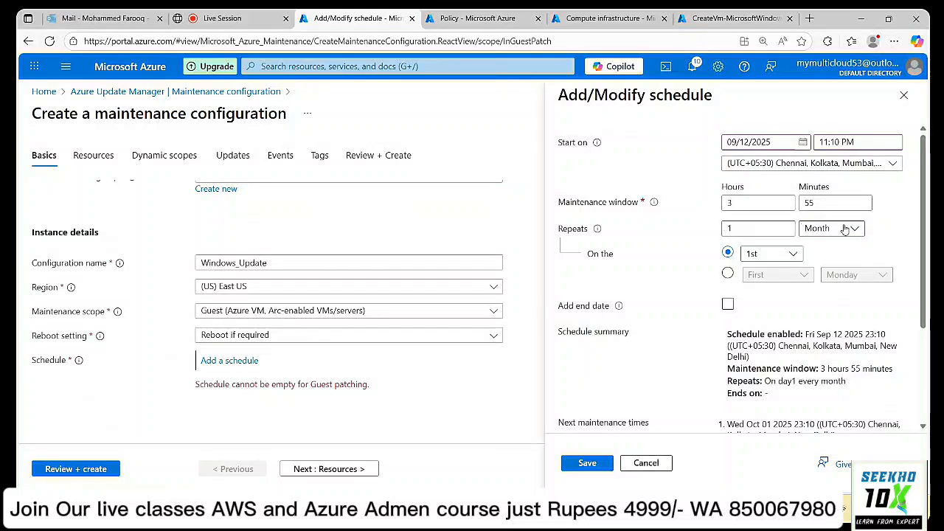
left_click(797, 254)
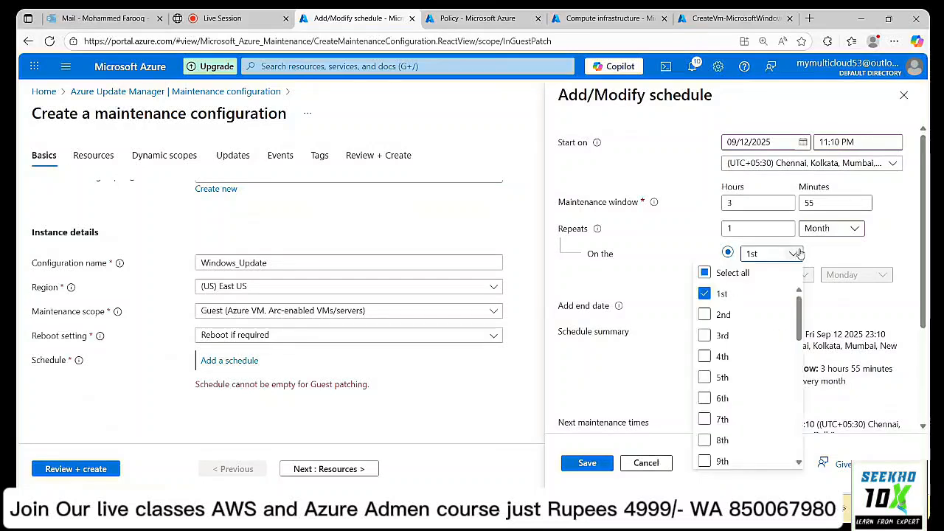
scroll(747, 377, "down", 3)
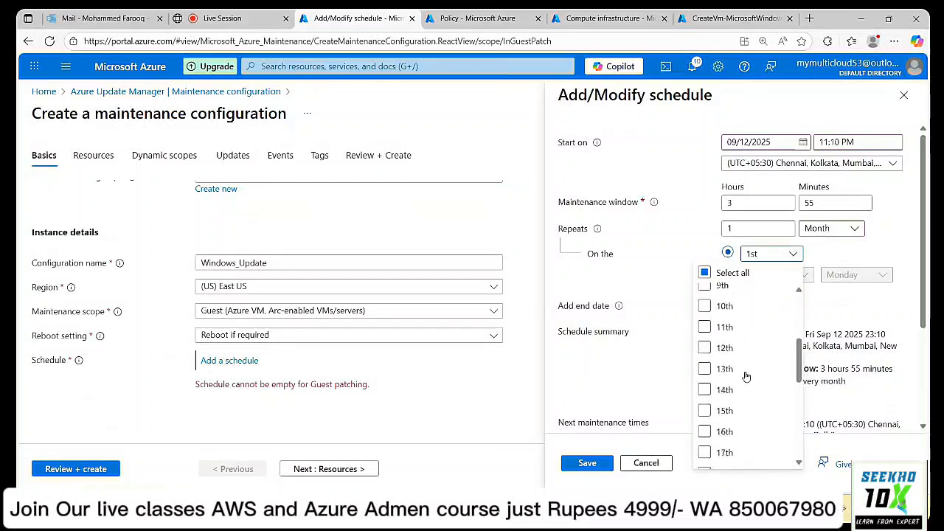
scroll(746, 376, "up", 3)
left_click(832, 248)
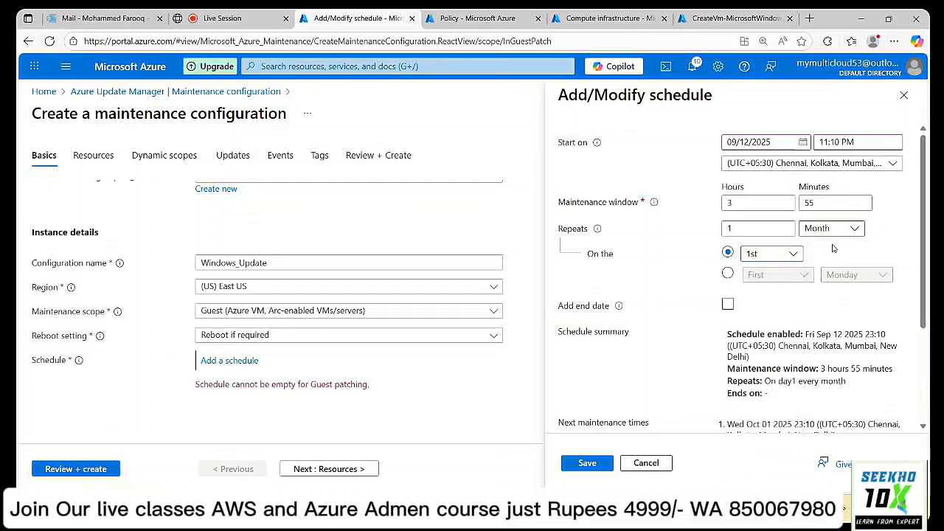
left_click(729, 277)
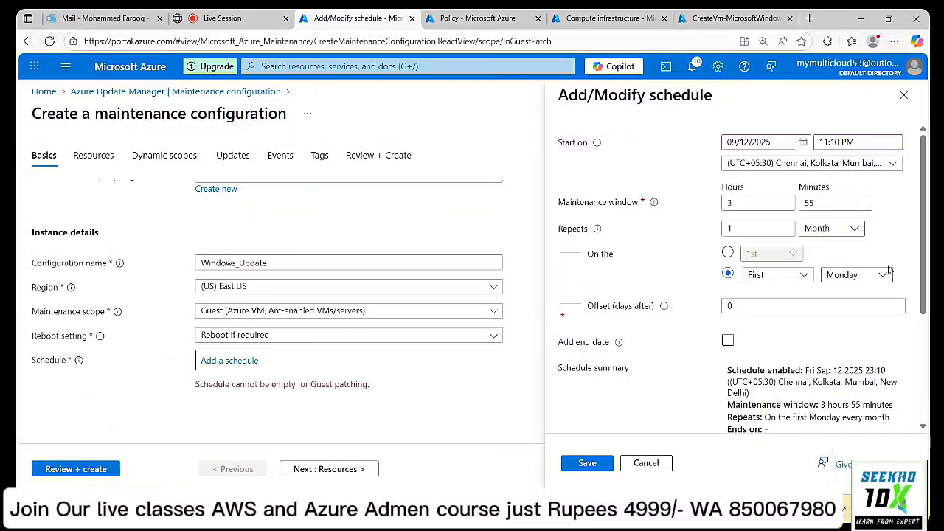
Set the monthly pattern to the Second Friday after checking today's date, ticking Add end date.
left_click(807, 273)
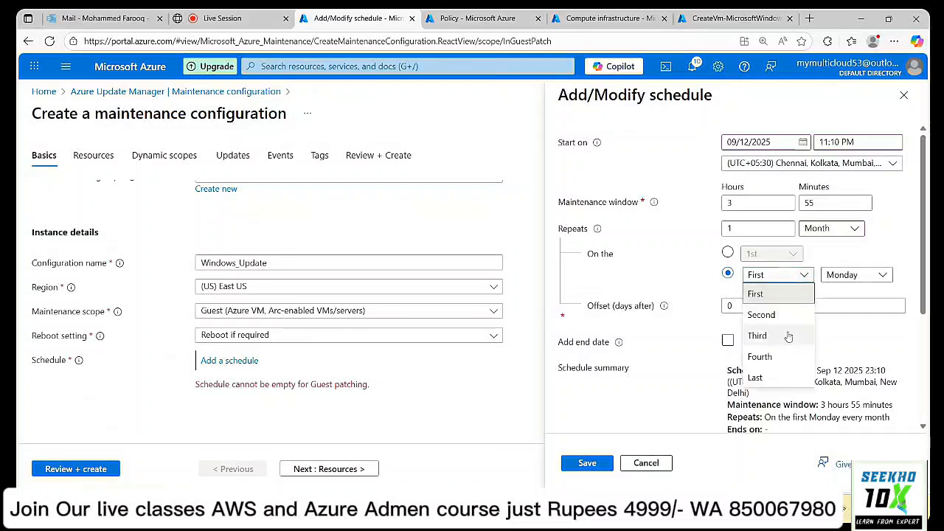
left_click(841, 255)
left_click(880, 275)
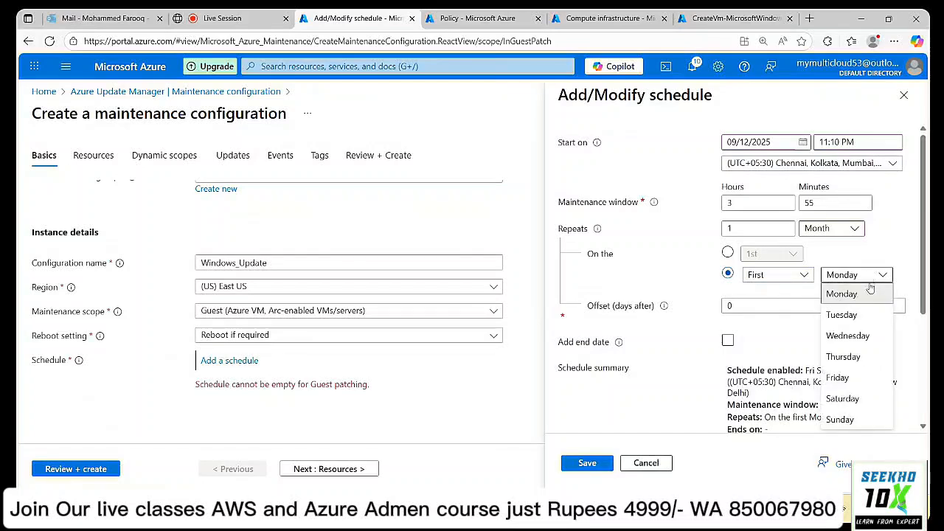
left_click(876, 239)
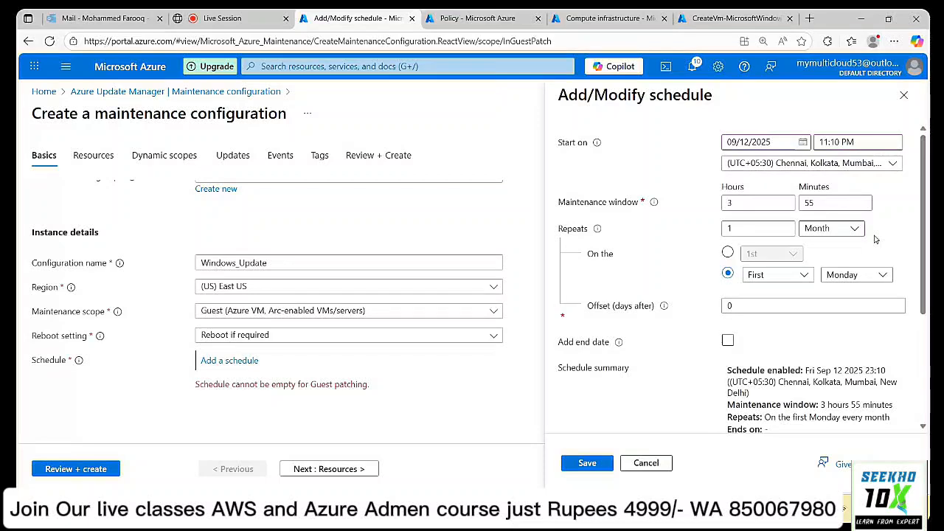
left_click(893, 510)
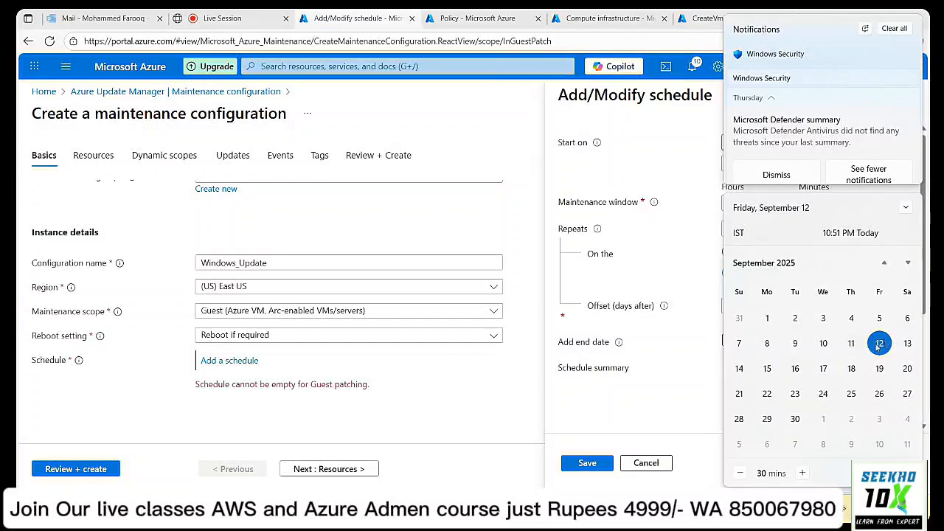
left_click(675, 371)
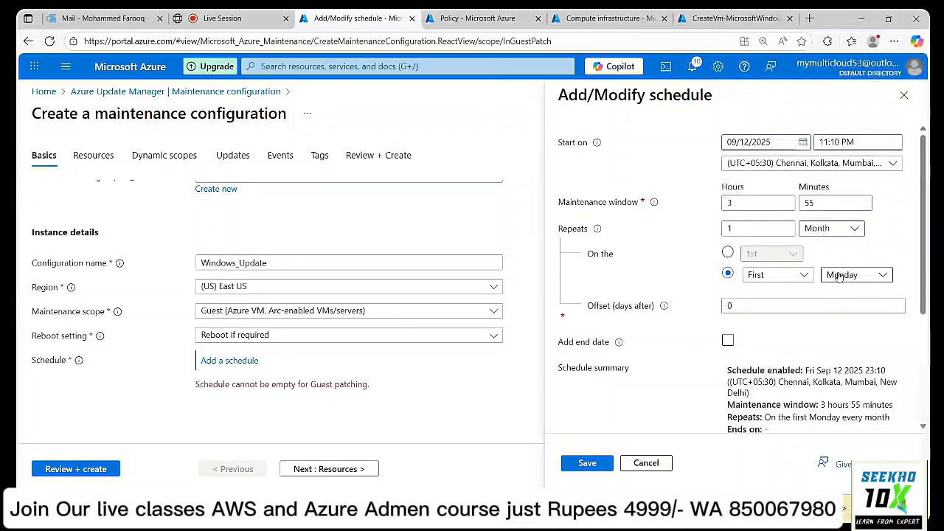
left_click(803, 274)
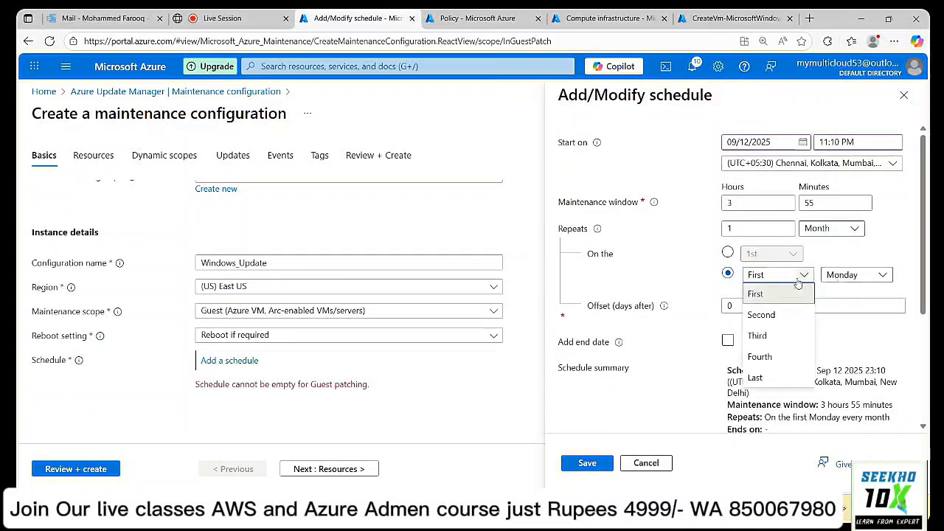
left_click(768, 314)
left_click(854, 276)
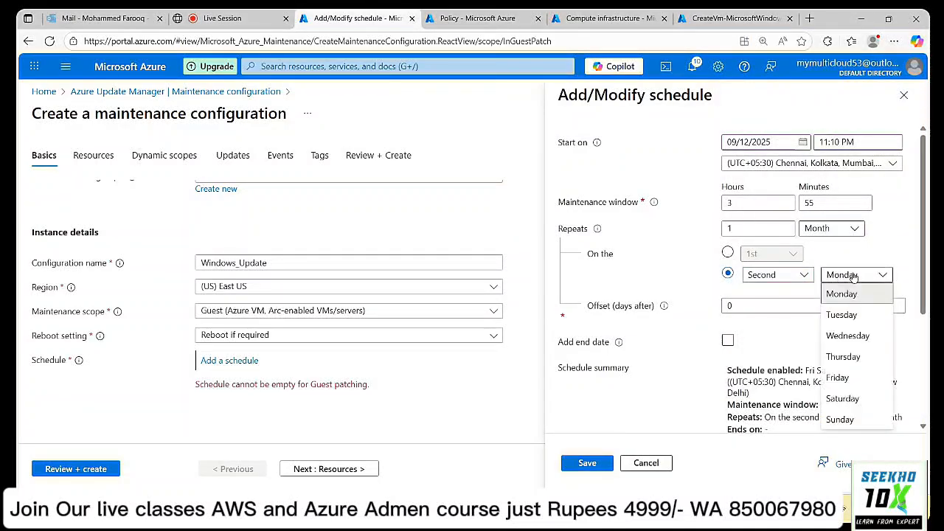
left_click(849, 378)
left_click(853, 340)
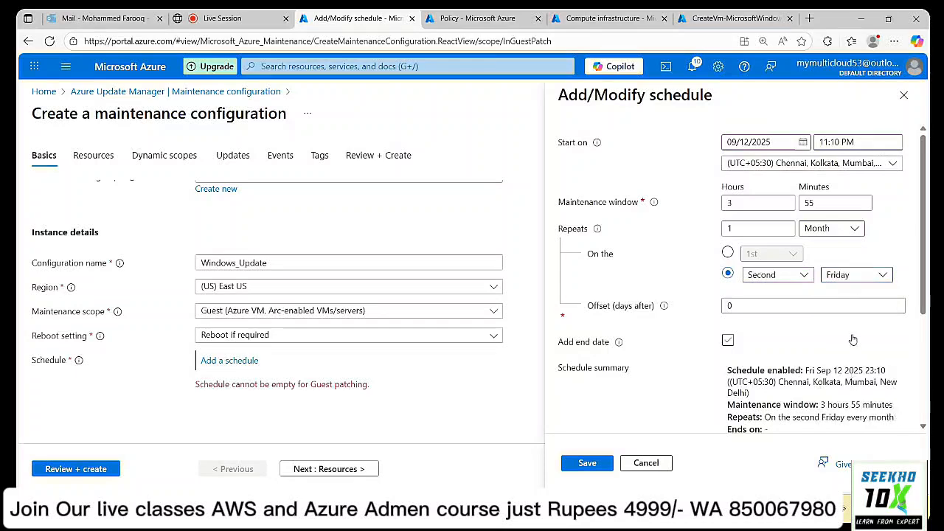
Clear Add end date after reviewing the next runs: Sep 12, Oct 10, Nov 14.
left_click(853, 340)
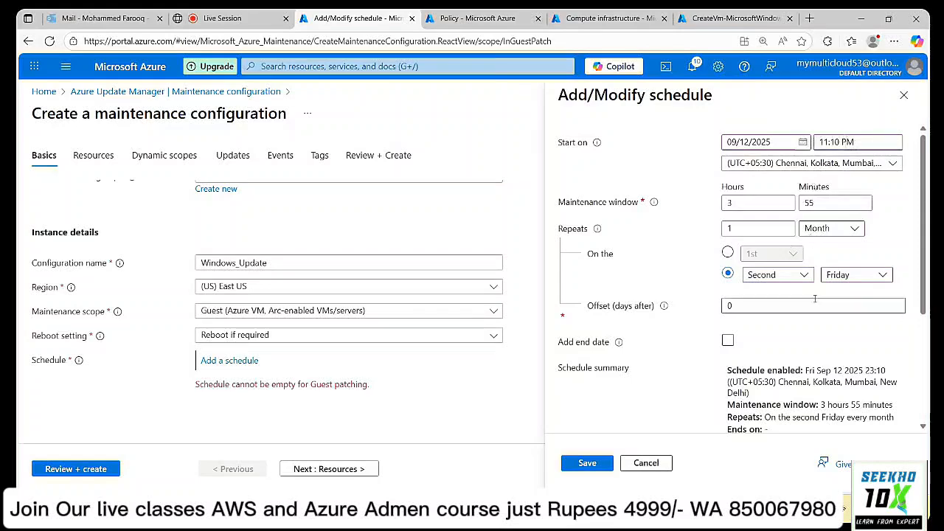
scroll(808, 292, "down", 3)
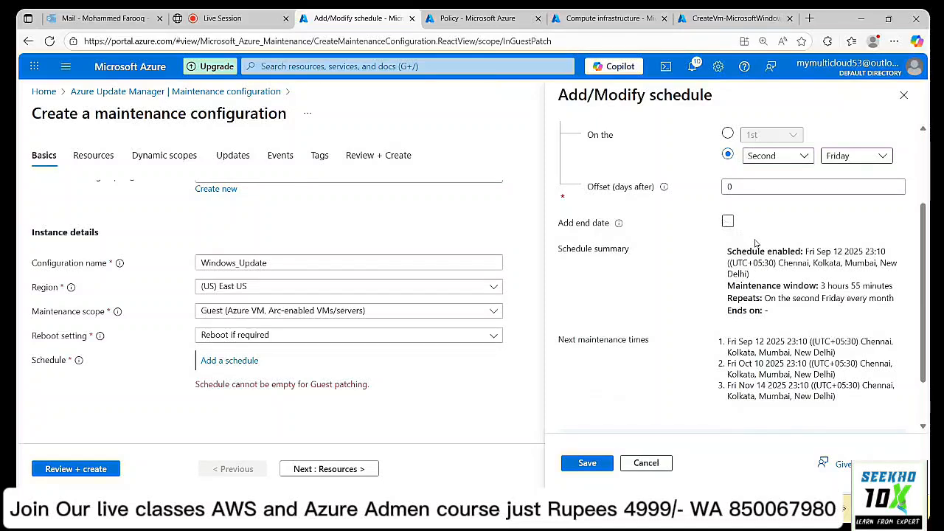
left_click(729, 222)
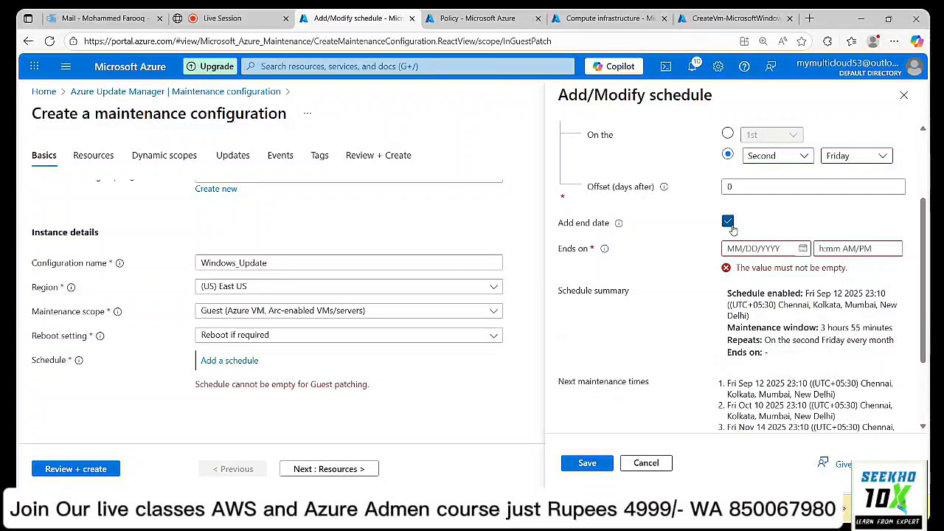
scroll(733, 229, "up", 3)
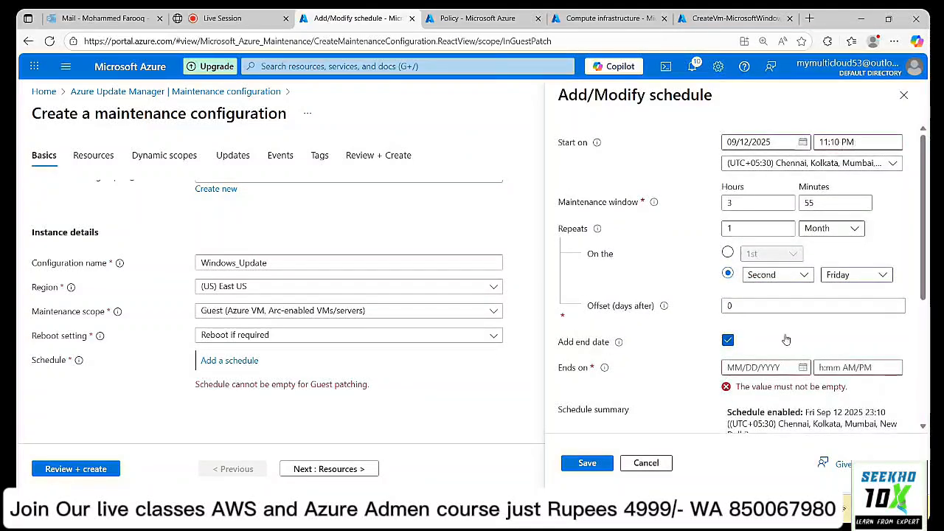
left_click(729, 342)
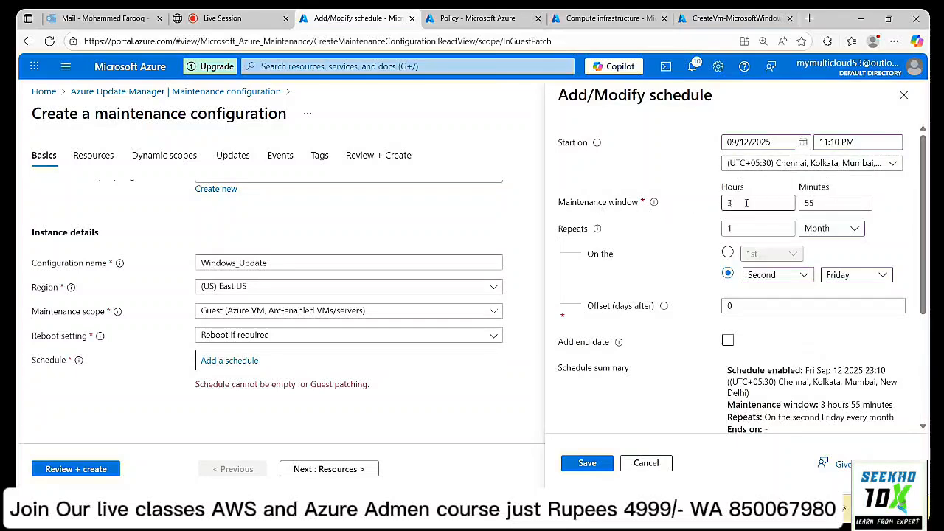
Save the monthly second-Friday schedule and move to the Resources step.
left_click(588, 463)
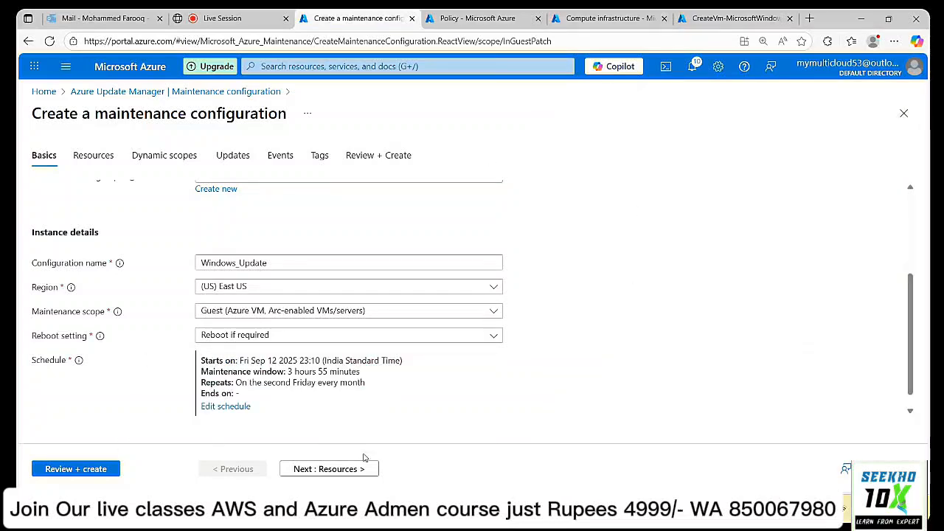
left_click(329, 469)
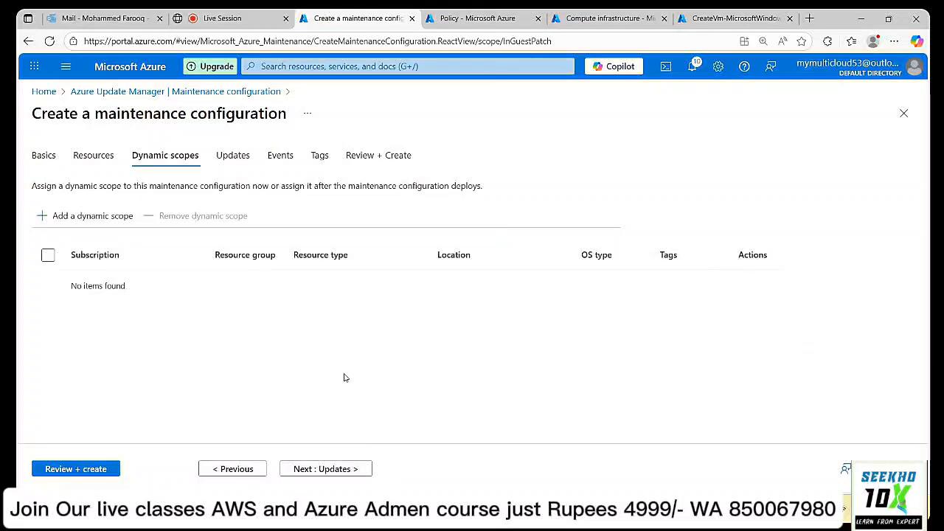
left_click(99, 156)
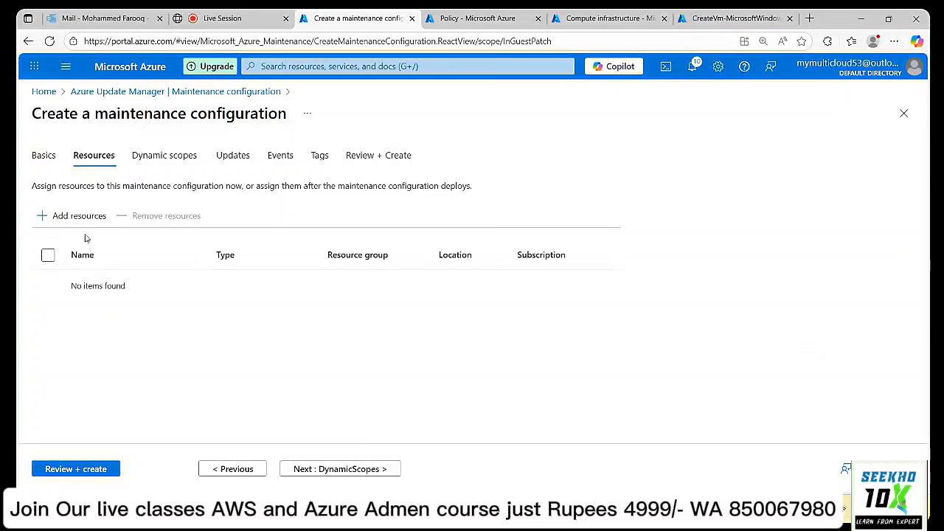
left_click(49, 162)
left_click(85, 156)
Add the Test001 virtual machine as the configuration's assigned resource.
left_click(76, 217)
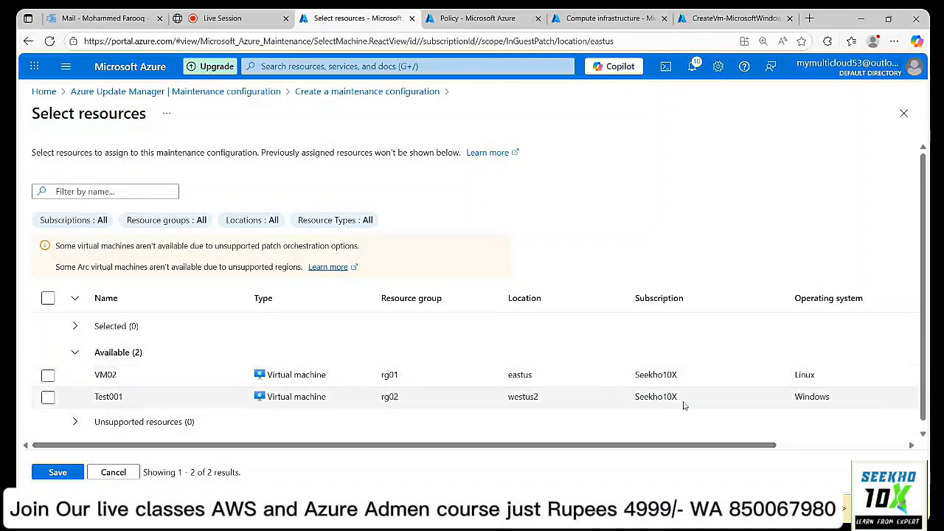
left_click(48, 398)
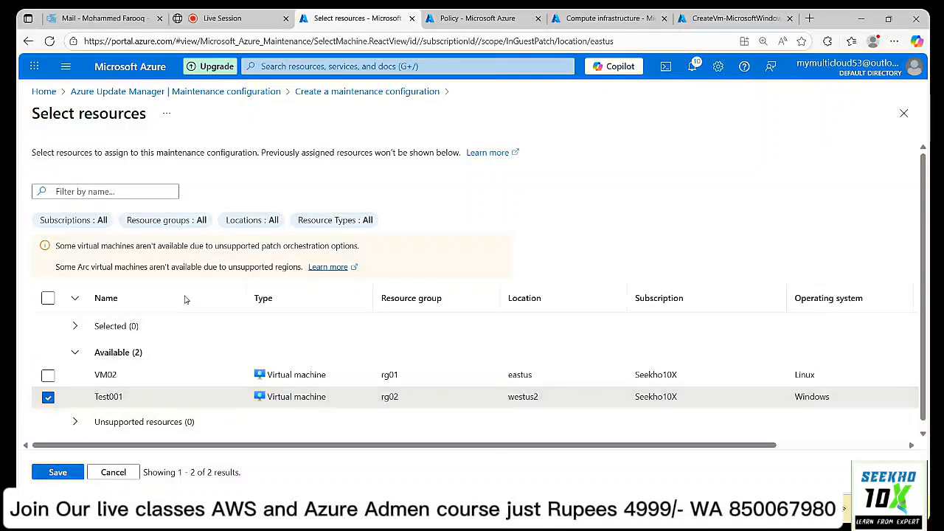
scroll(184, 301, "down", 2)
left_click(59, 473)
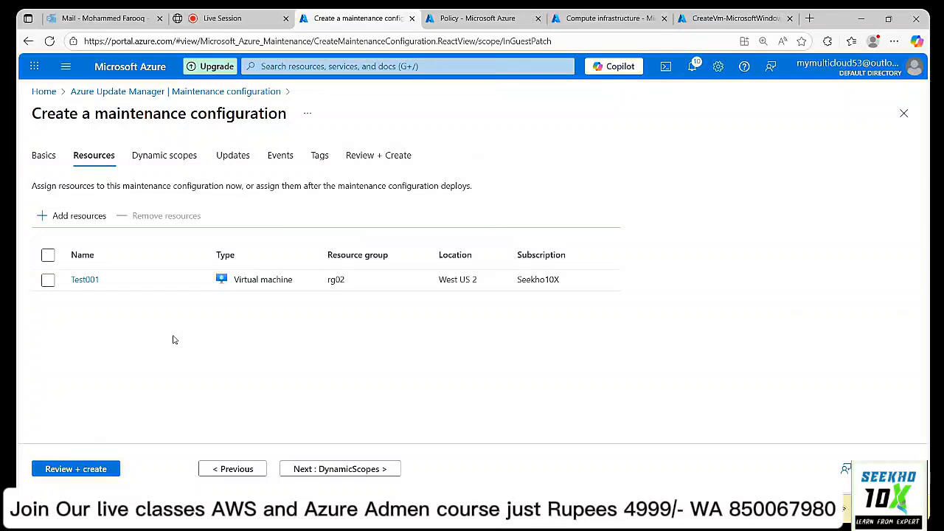
Skip dynamic scopes by cancelling the Add a dynamic scope pane, proceeding to Updates.
left_click(321, 470)
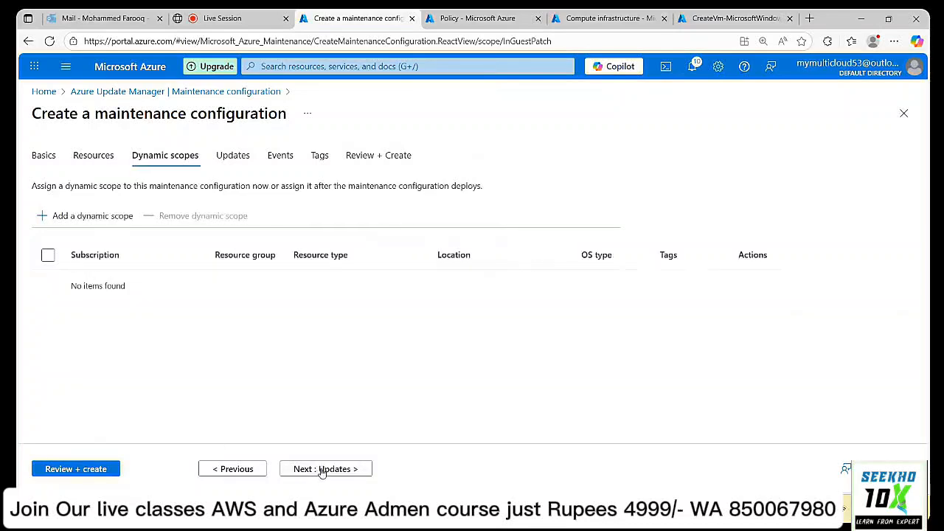
left_click(103, 221)
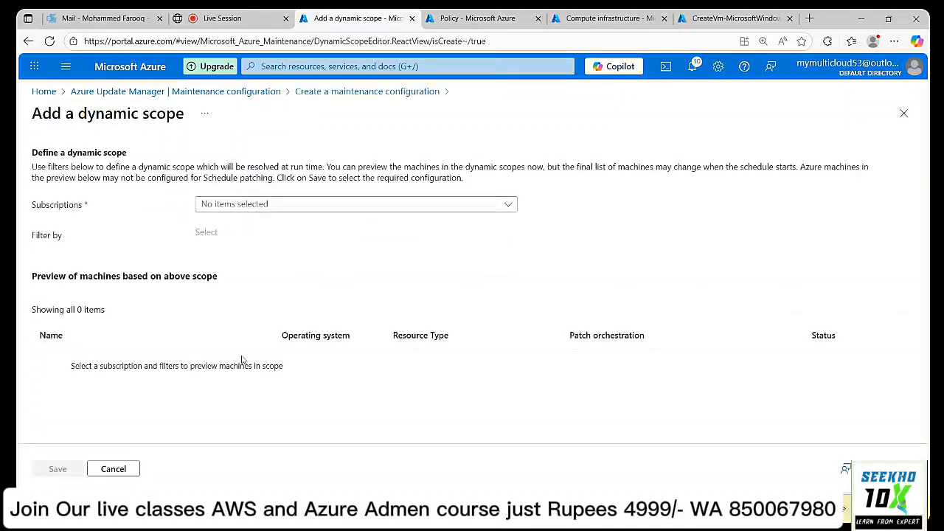
left_click(249, 207)
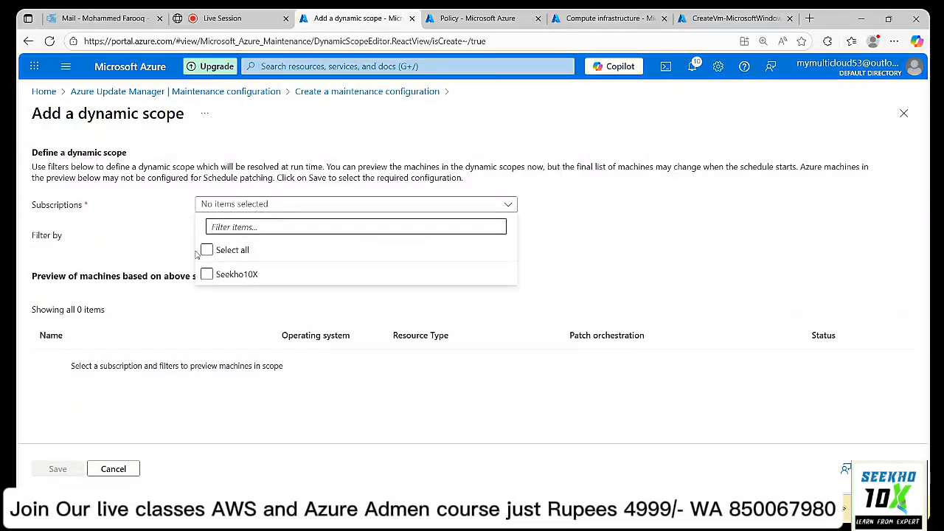
left_click(566, 246)
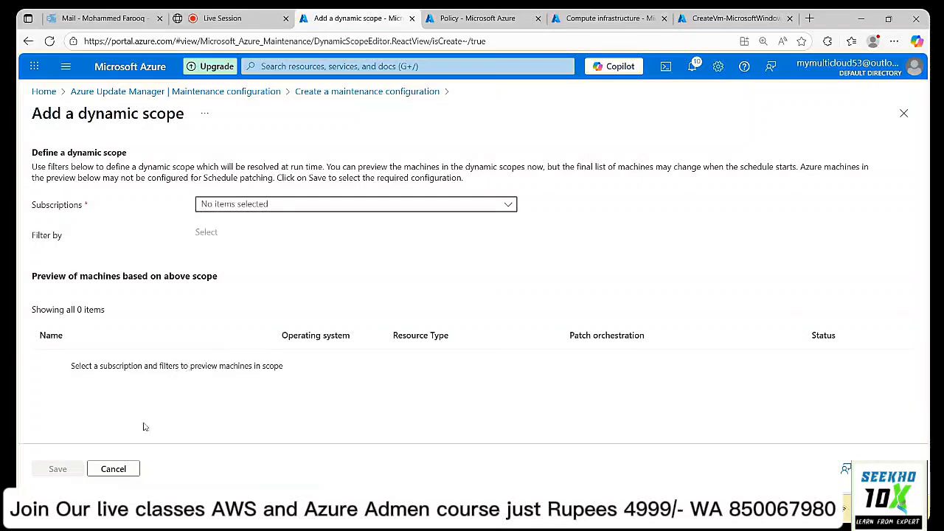
left_click(113, 469)
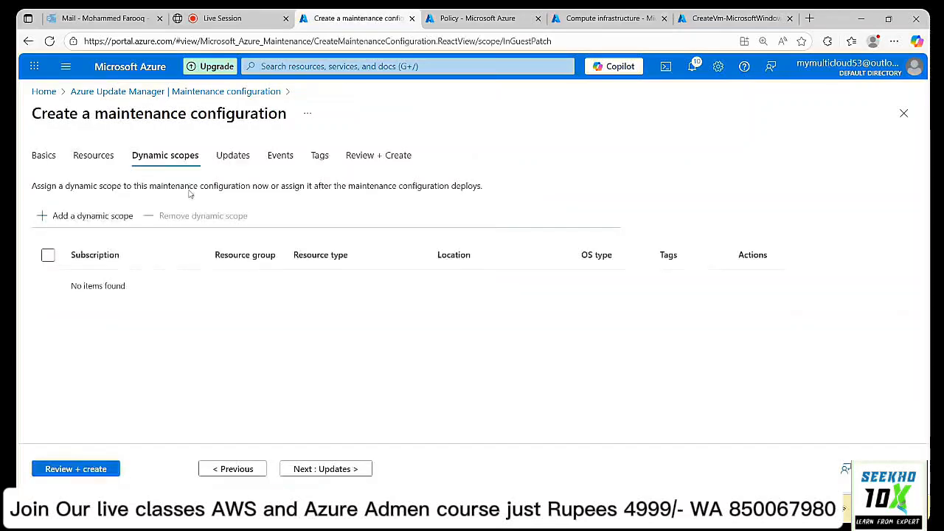
left_click(312, 468)
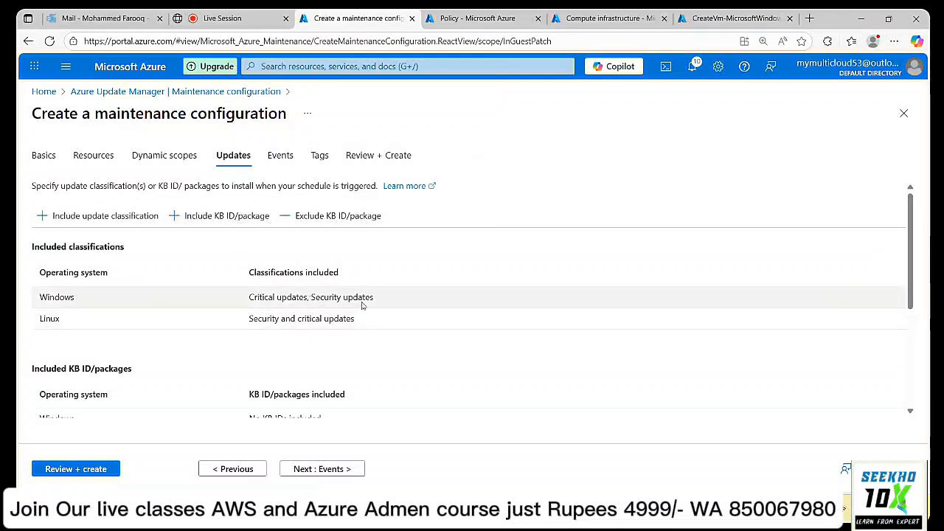
Include all Linux and all Windows update classifications in the configuration.
left_click(110, 225)
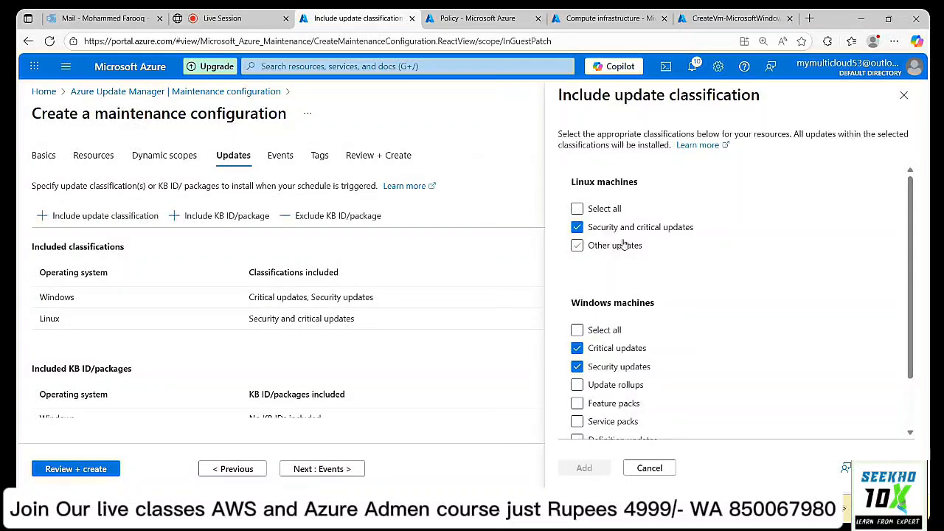
scroll(624, 245, "down", 2)
scroll(613, 203, "up", 2)
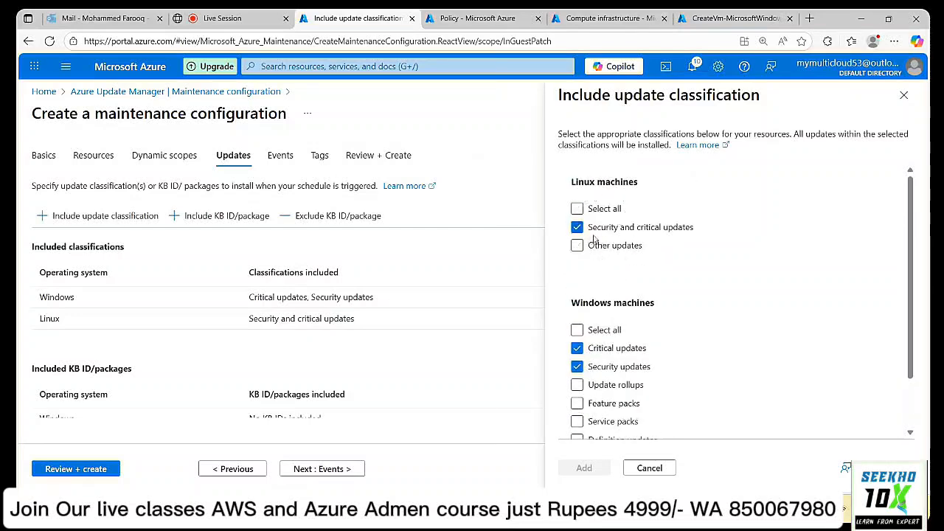
left_click(577, 211)
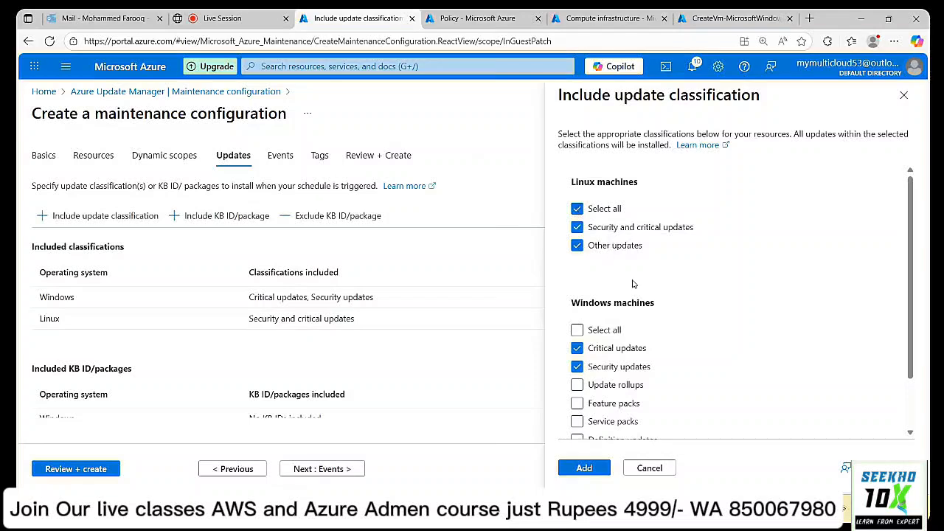
scroll(633, 284, "down", 1)
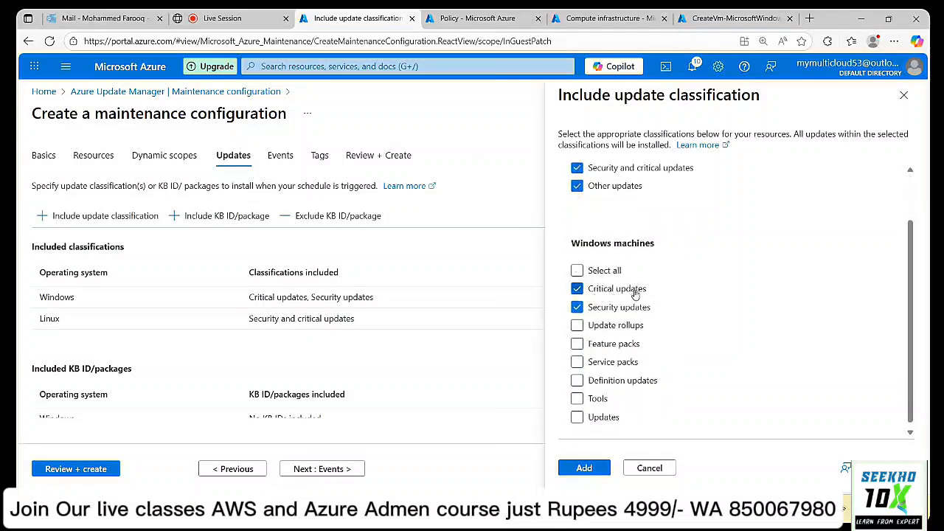
left_click(577, 272)
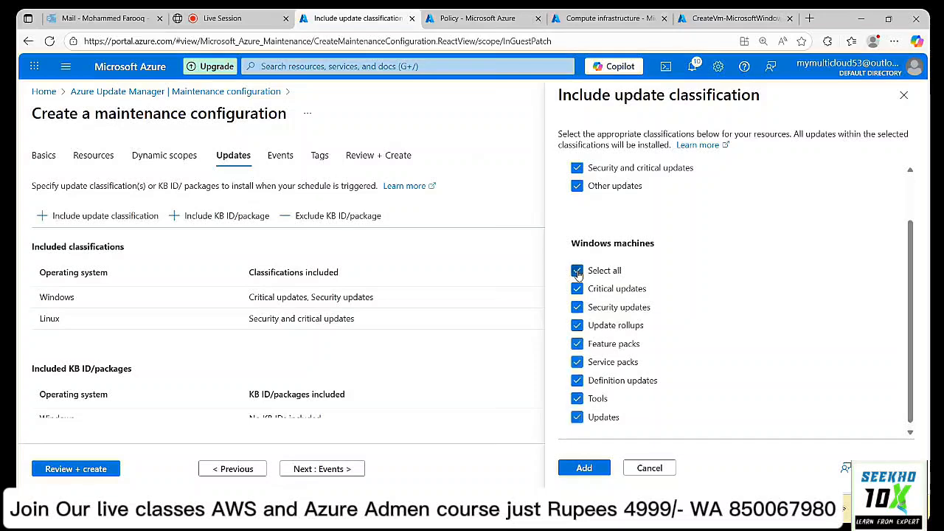
left_click(587, 469)
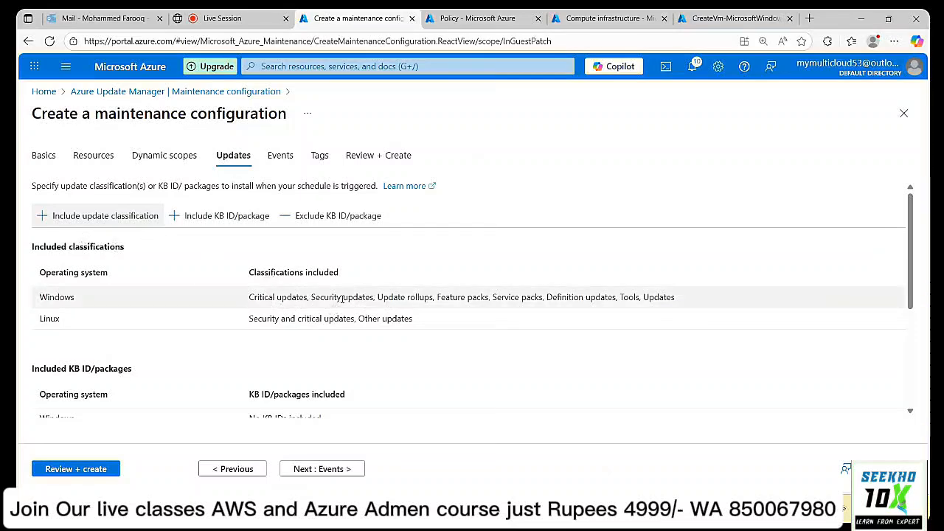
Preview the Include and Exclude KB ID forms, closing both without adding any KB IDs.
scroll(338, 361, "down", 2)
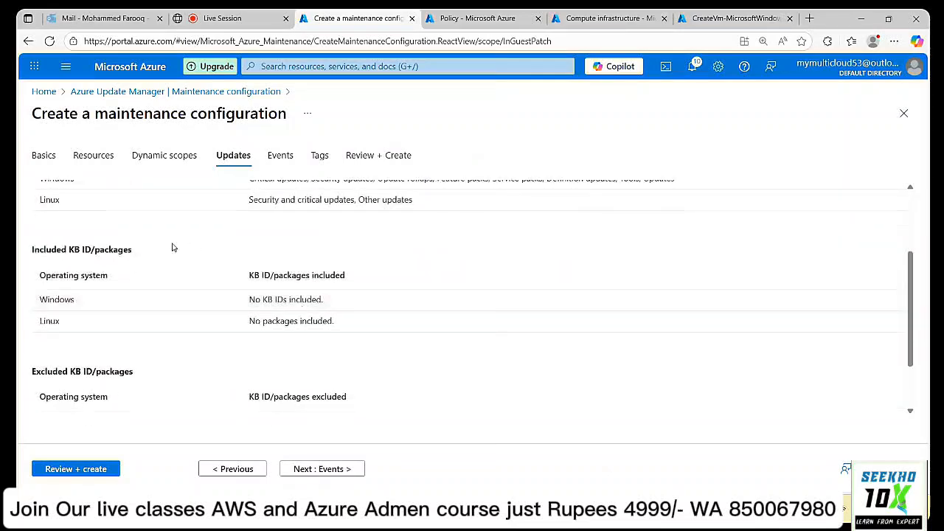
scroll(173, 248, "up", 3)
left_click(211, 218)
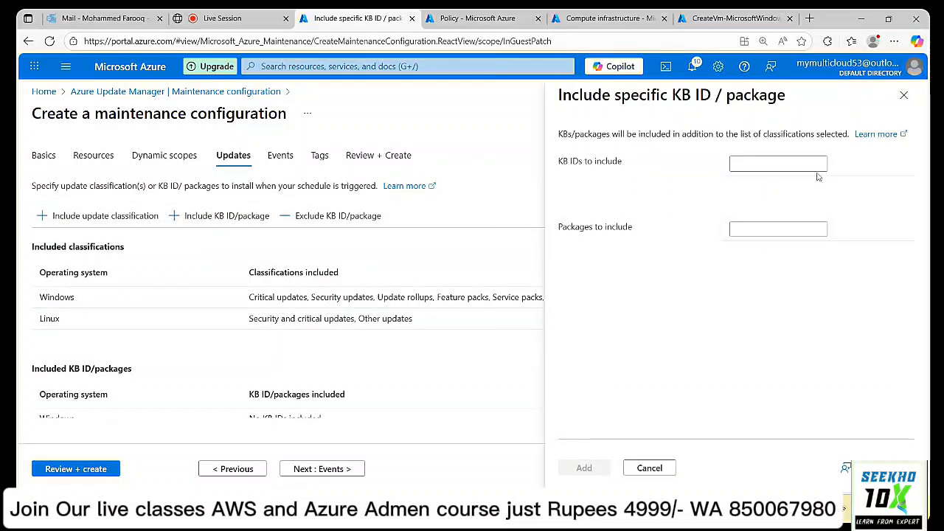
left_click(901, 95)
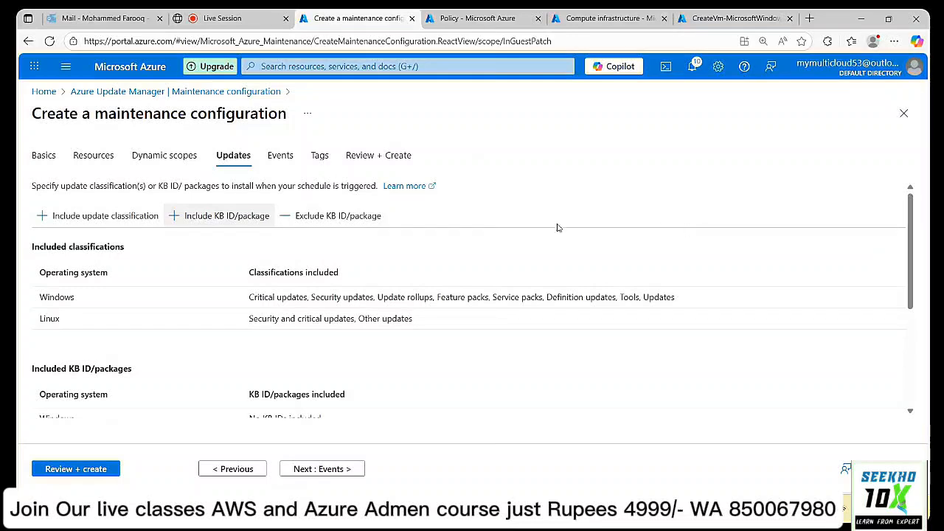
left_click(352, 221)
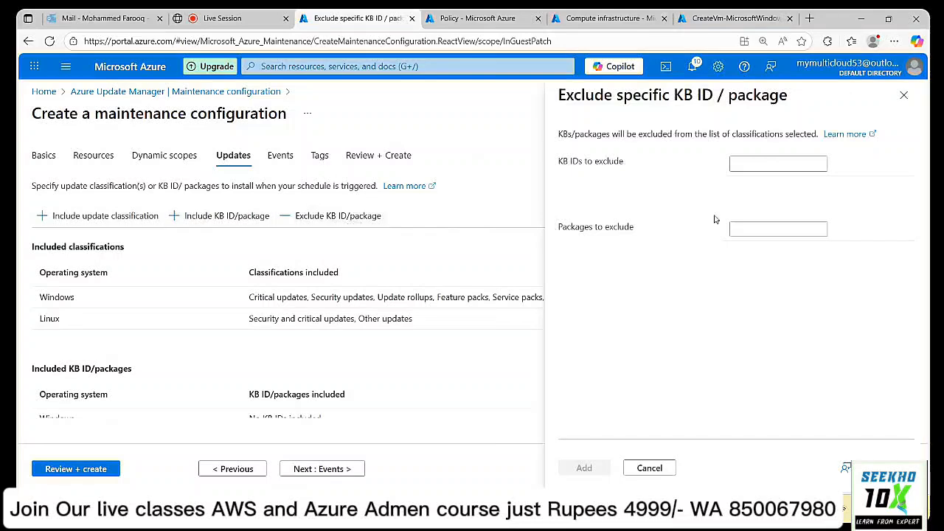
left_click(904, 95)
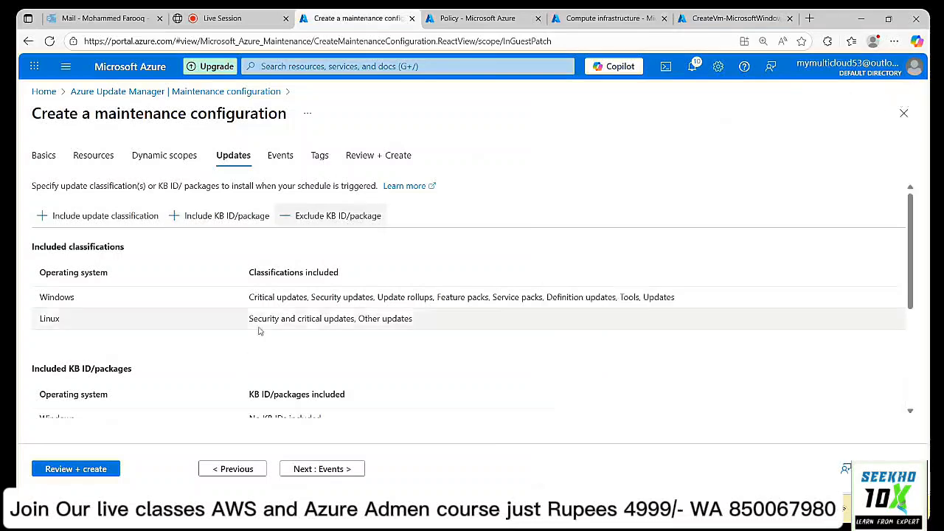
scroll(265, 324, "down", 3)
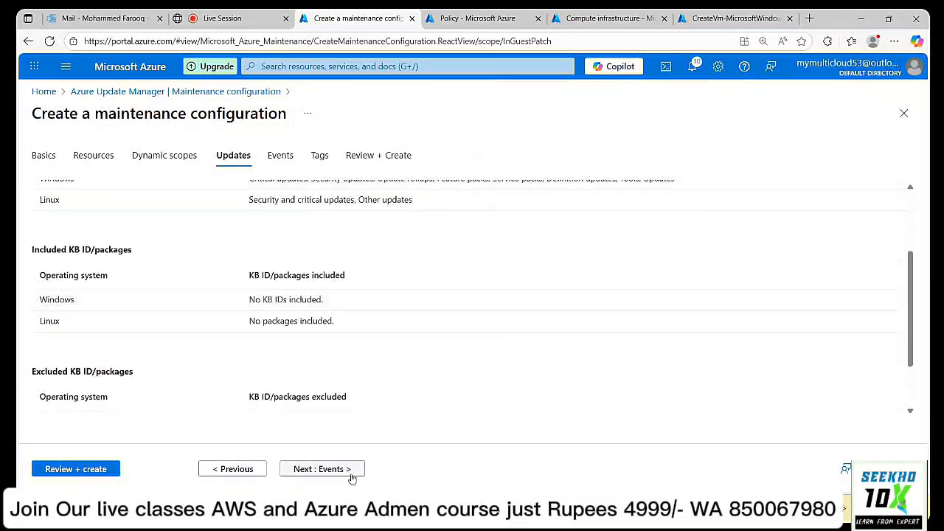
Pass through Events and Tags to Review, then create Windows_Update once validation passes.
left_click(321, 469)
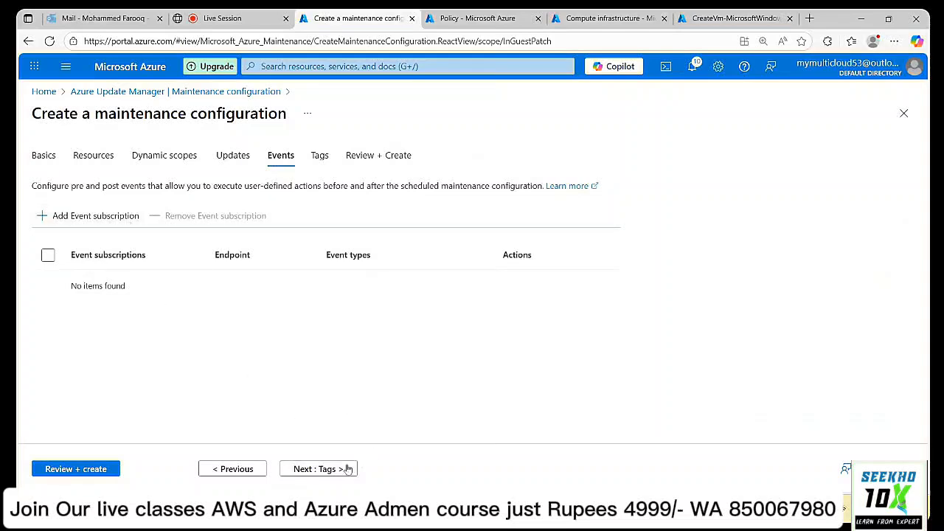
left_click(316, 478)
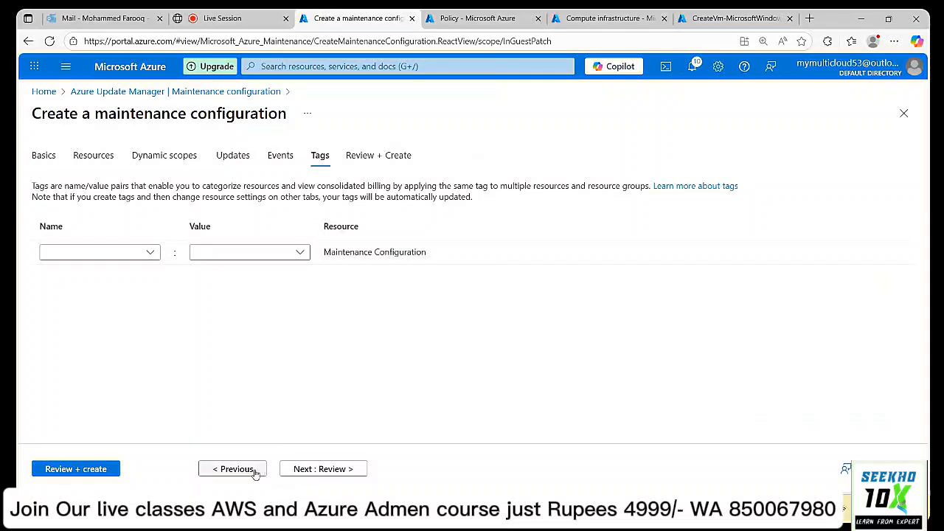
left_click(321, 471)
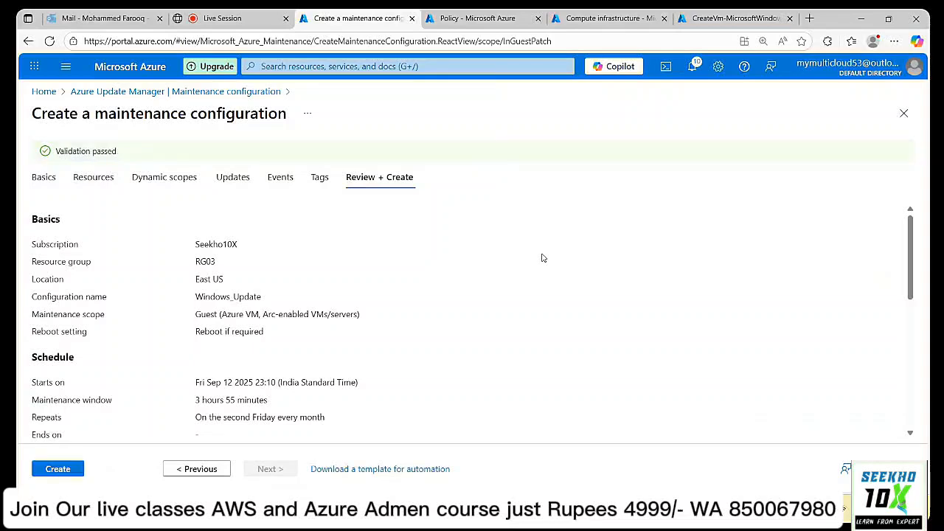
left_click(55, 472)
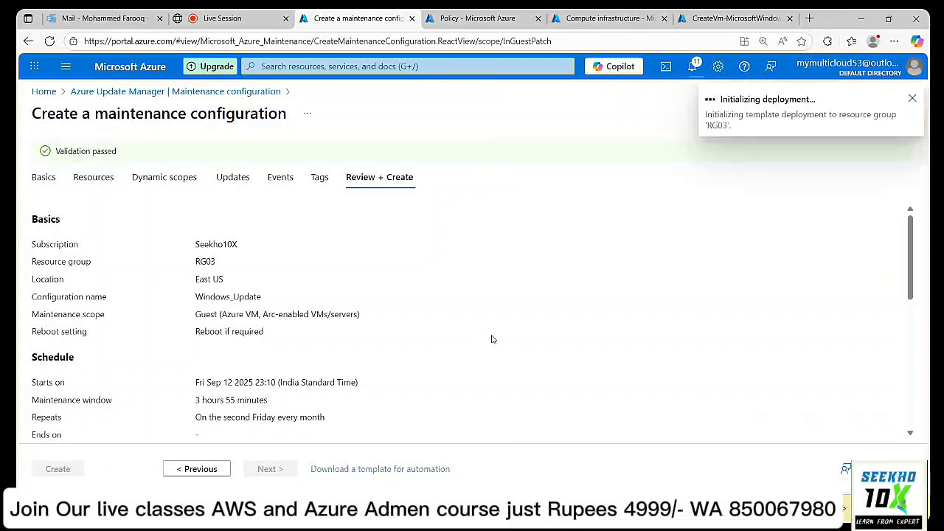
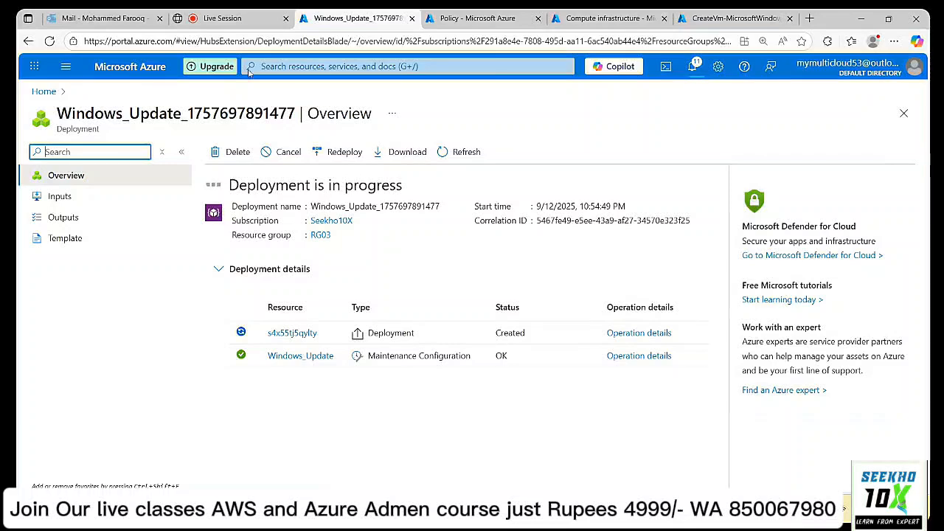
Return to the Classplus live class and show the chat with the student's question about KB articles.
left_click(225, 17)
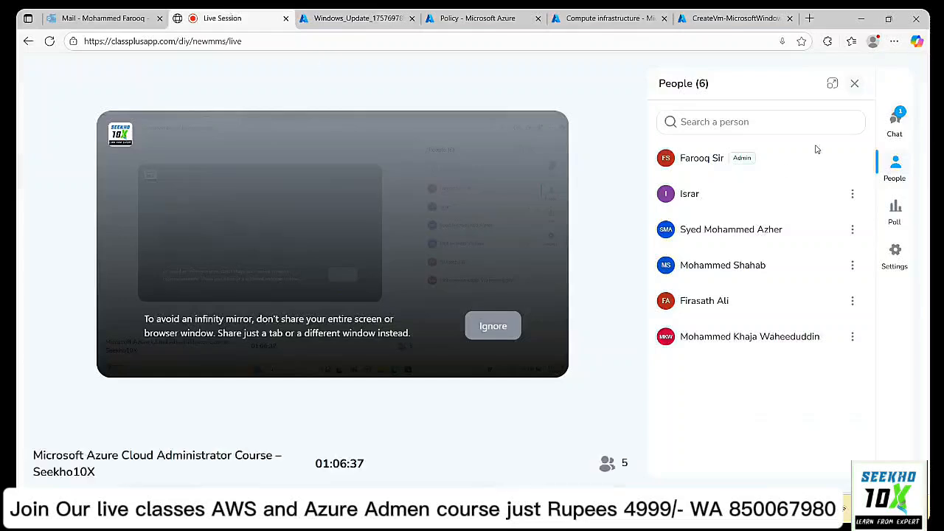
left_click(904, 123)
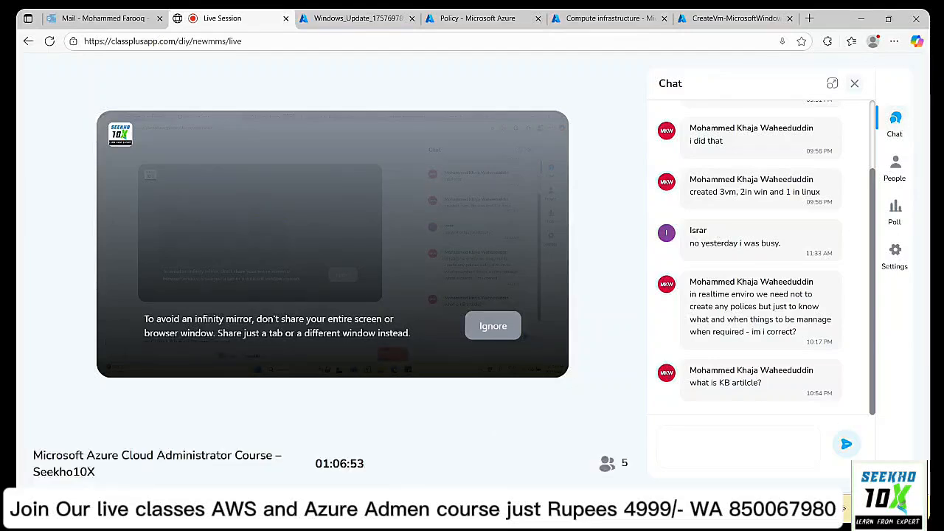
Launch Command Prompt from the Start search.
key("super")
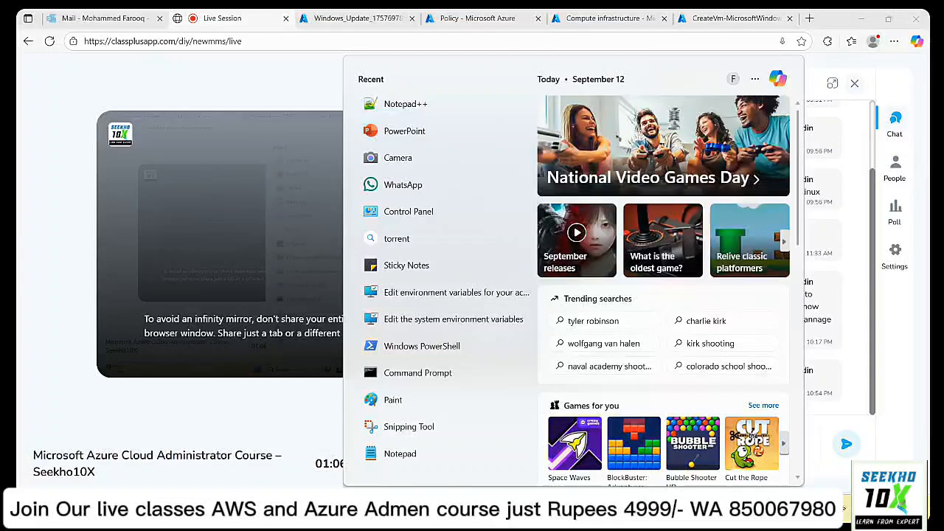
type("cmd")
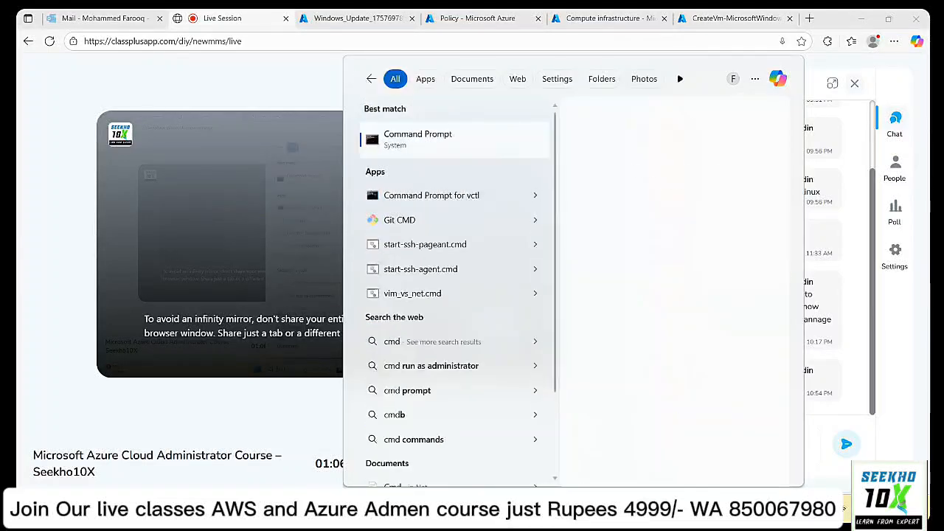
key("Return")
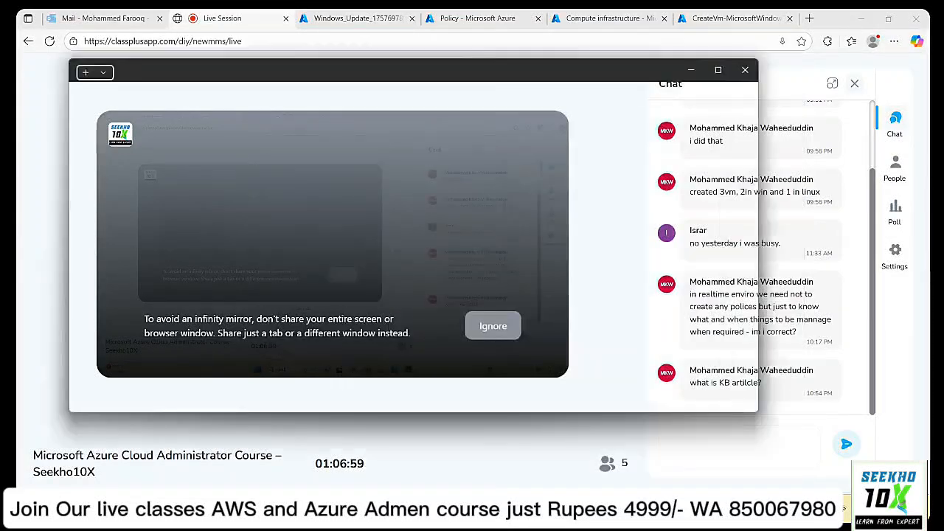
Run systeminfo after a few unsuccessful 'hotfix' command attempts.
type("hotfix")
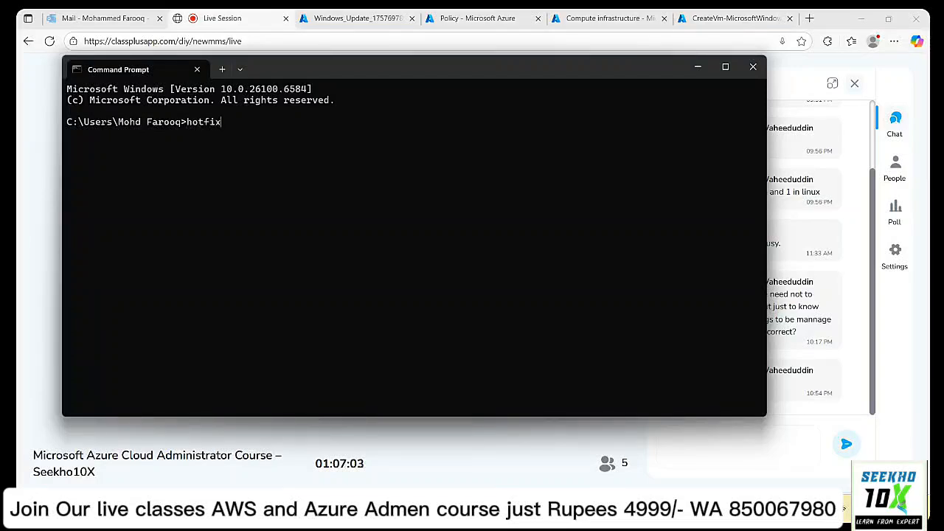
key("Return")
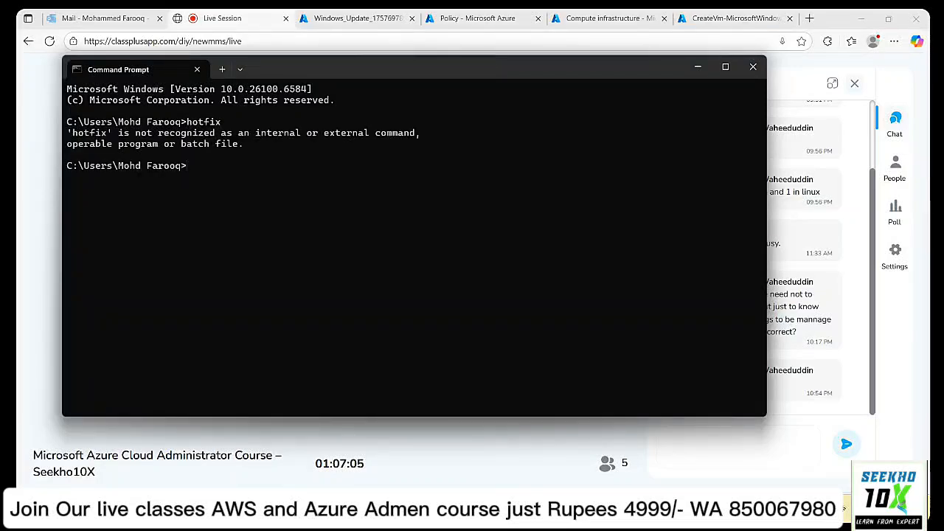
type("h")
type("ottfu")
type("ix")
key("Return")
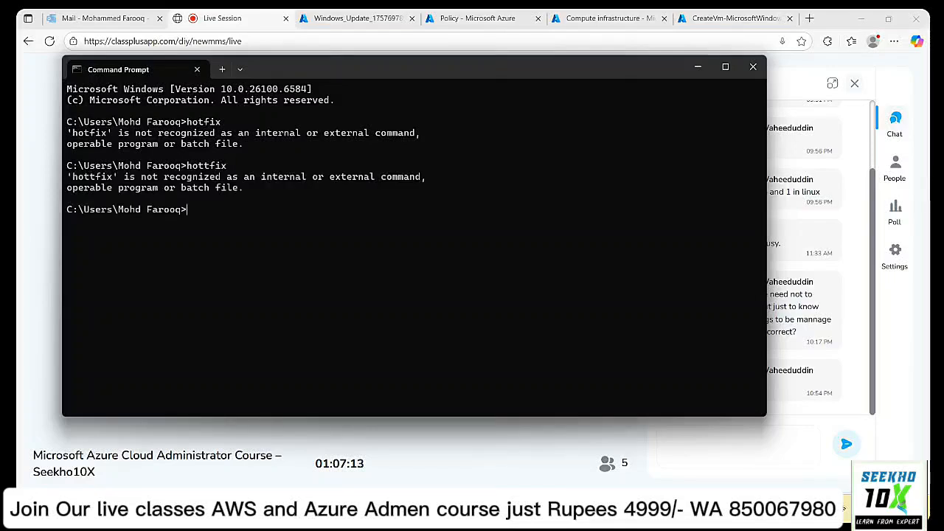
type("hotfi")
type("xes")
key("BackSpace")
key("BackSpace")
key("BackSpace")
key("BackSpace")
key("BackSpace")
key("BackSpace")
key("BackSpace")
key("BackSpace")
type("systeminfo")
key("Return")
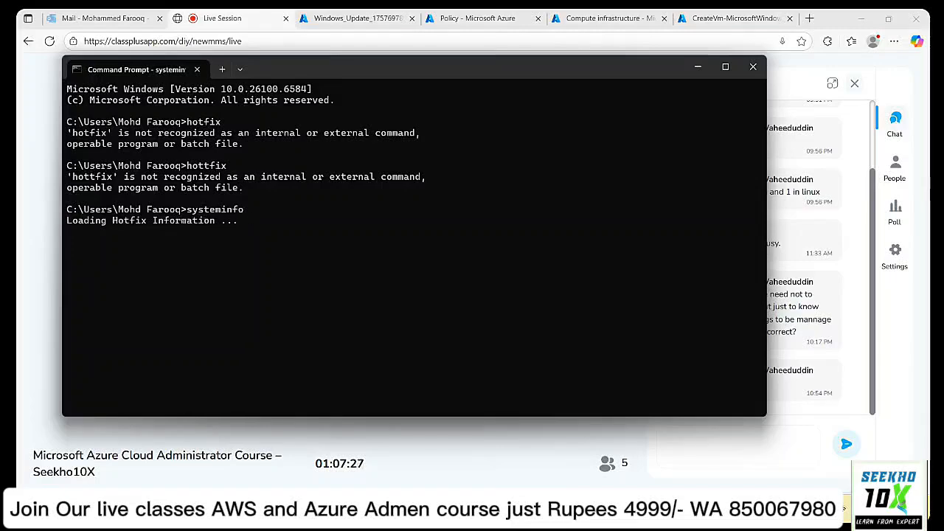
Find the Hotfix(s) section and select the first hotfix, KB5064401.
mouse_move(330, 453)
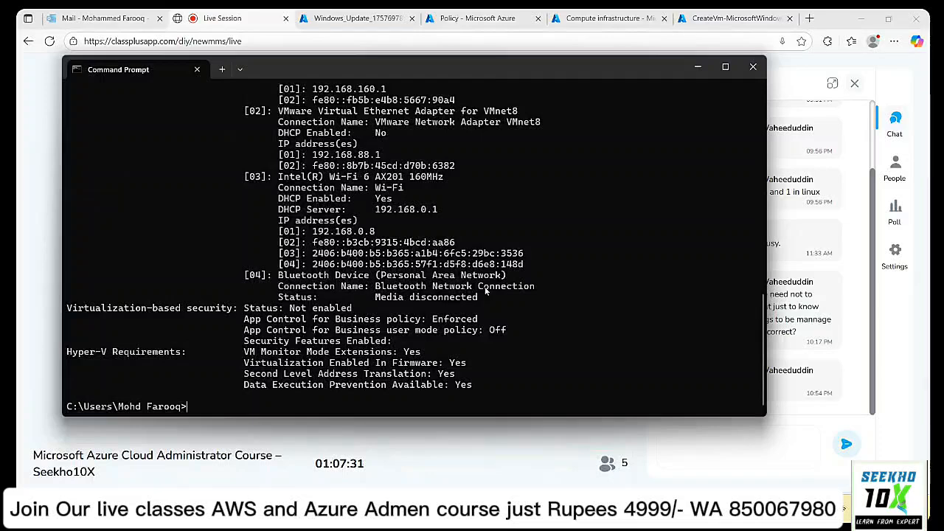
scroll(485, 292, "up", 3)
scroll(485, 292, "down", 3)
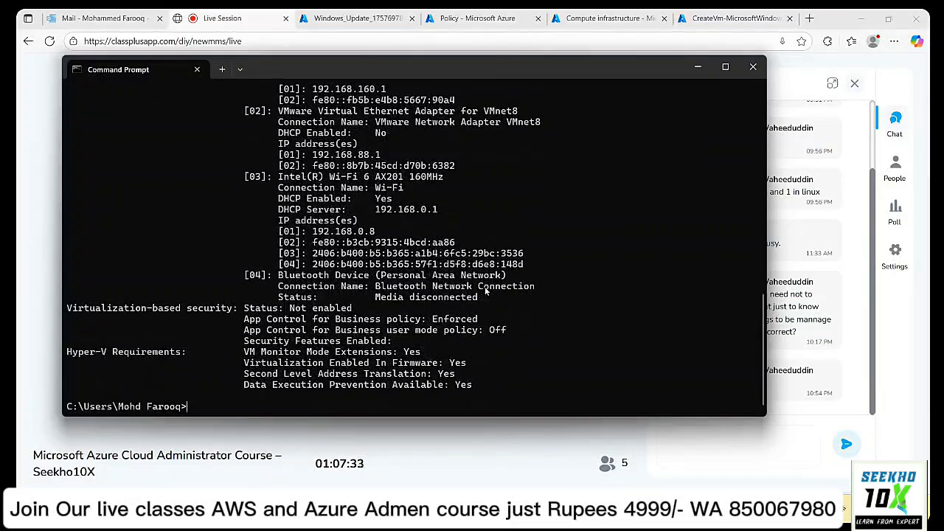
scroll(486, 292, "up", 4)
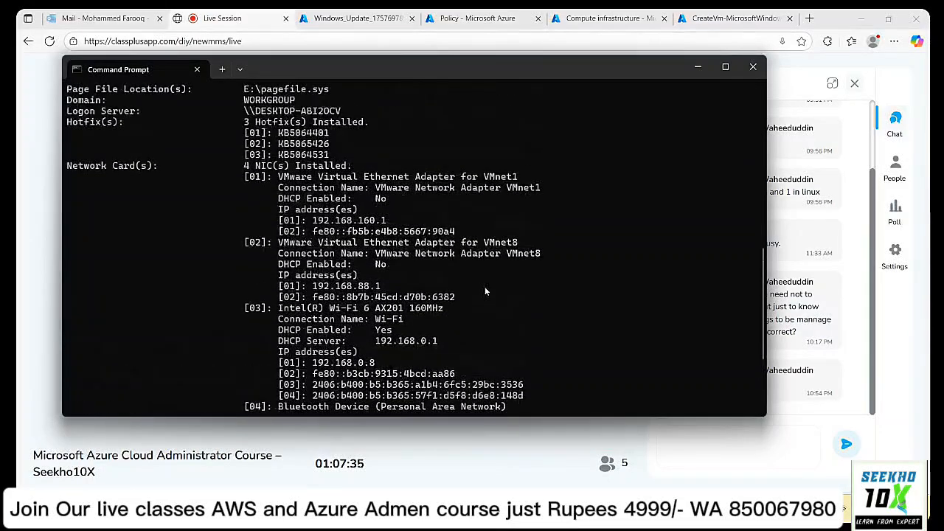
scroll(484, 290, "up", 1)
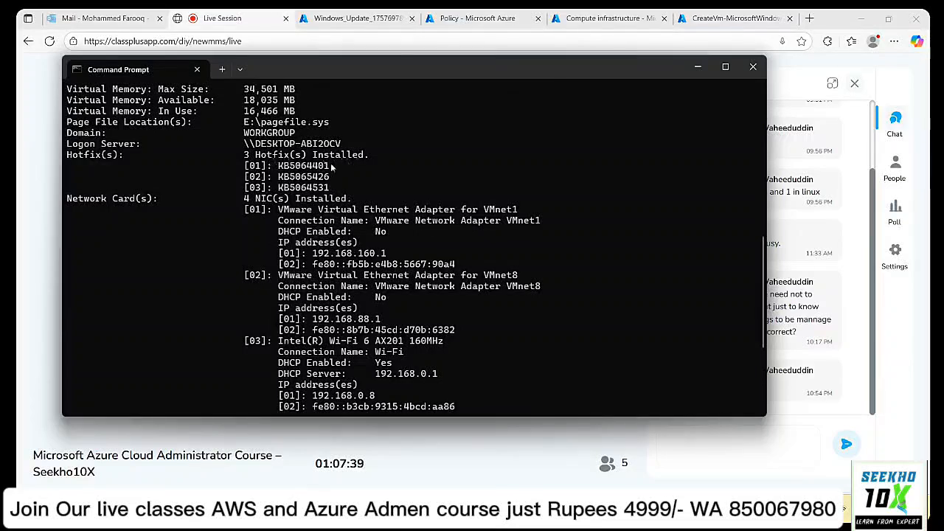
left_click_drag(278, 167, 330, 169)
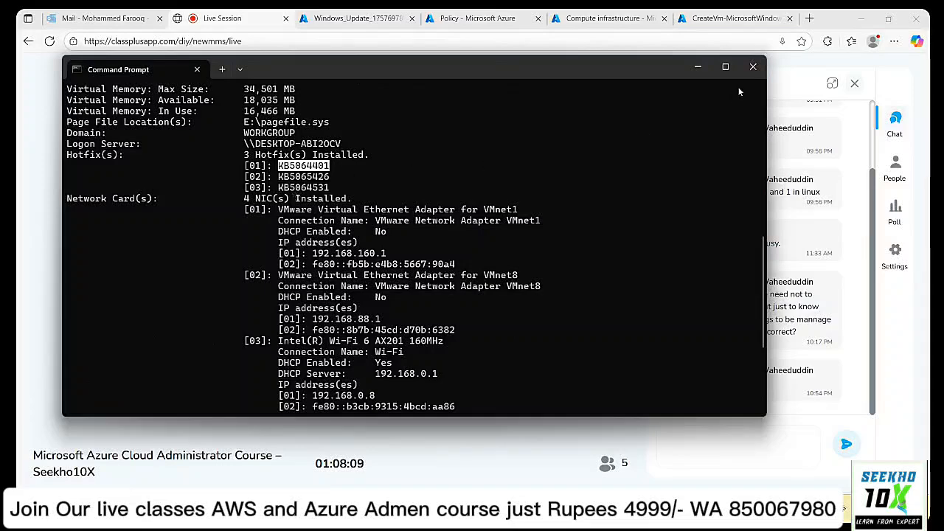
Minimize Command Prompt, view the session participants, and return to the Azure tab.
left_click(698, 67)
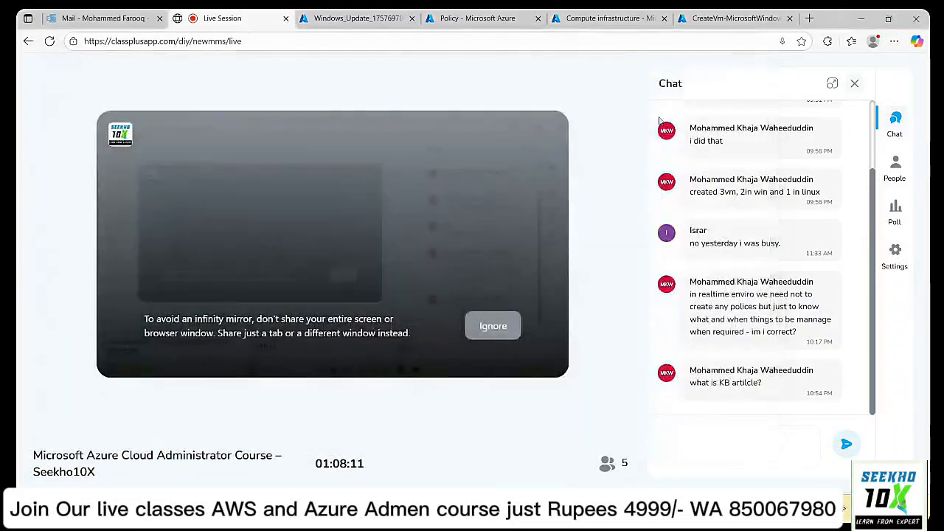
left_click(901, 163)
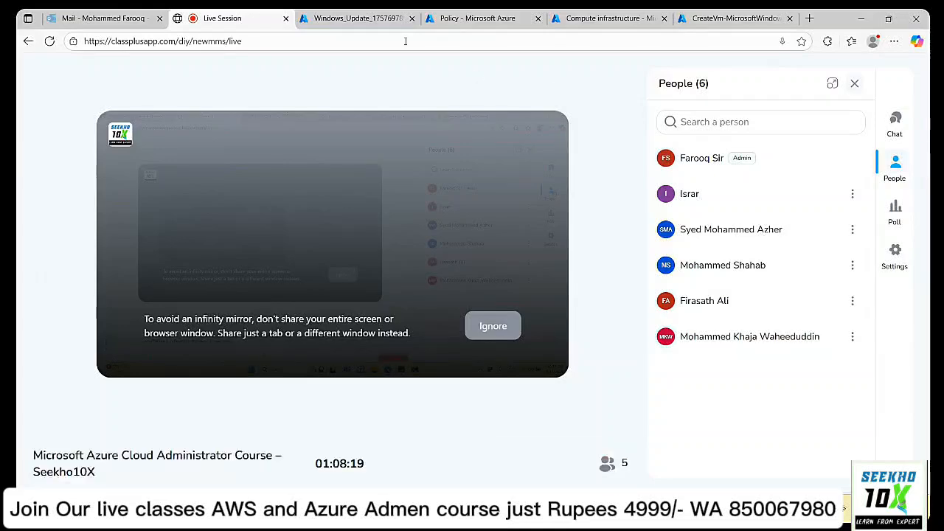
left_click(354, 18)
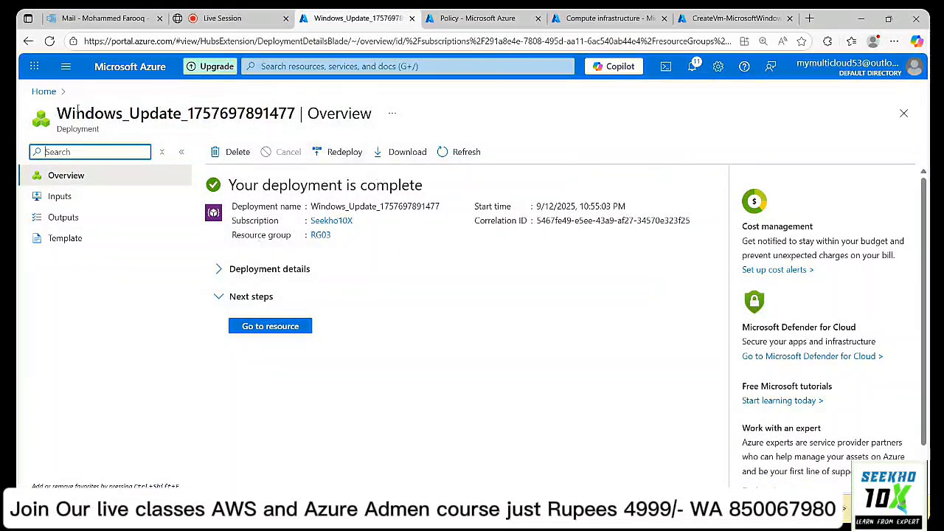
Show Update Manager's maintenance configurations with the Schedule enabled column widened.
left_click(42, 93)
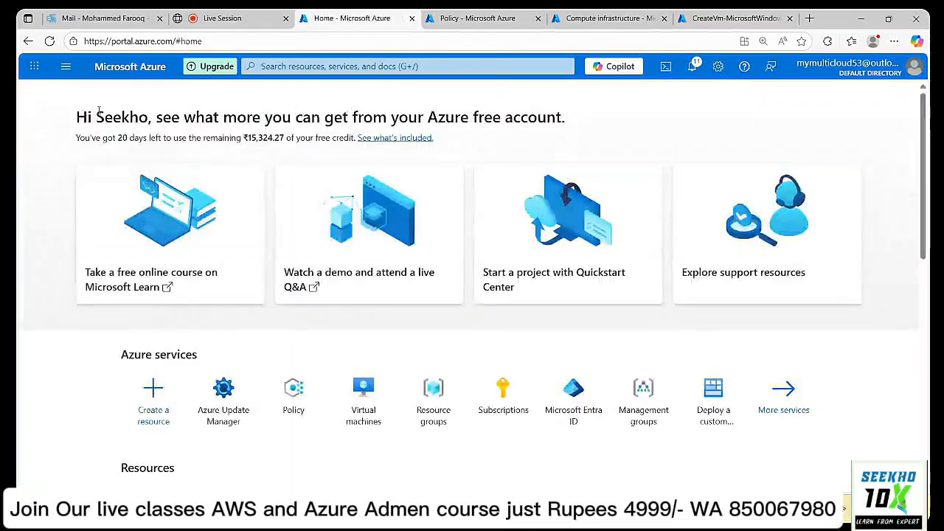
left_click(247, 402)
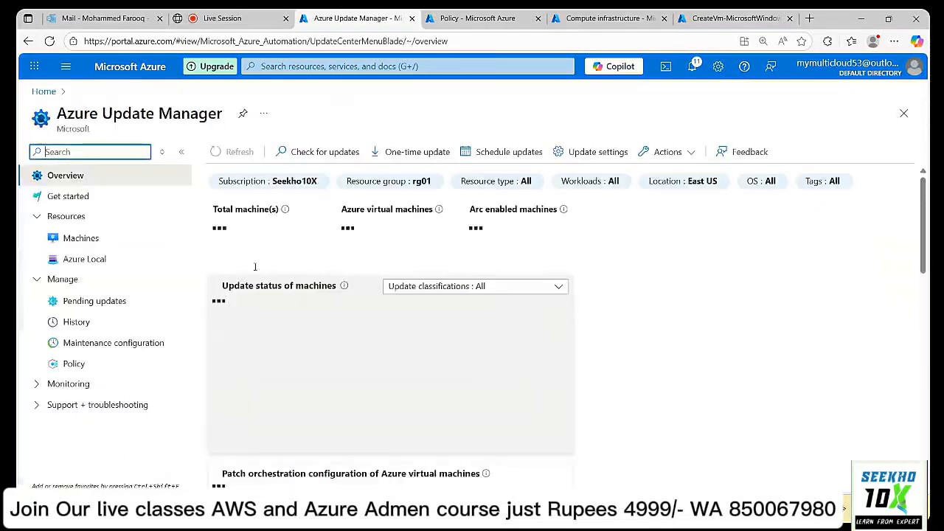
left_click(99, 344)
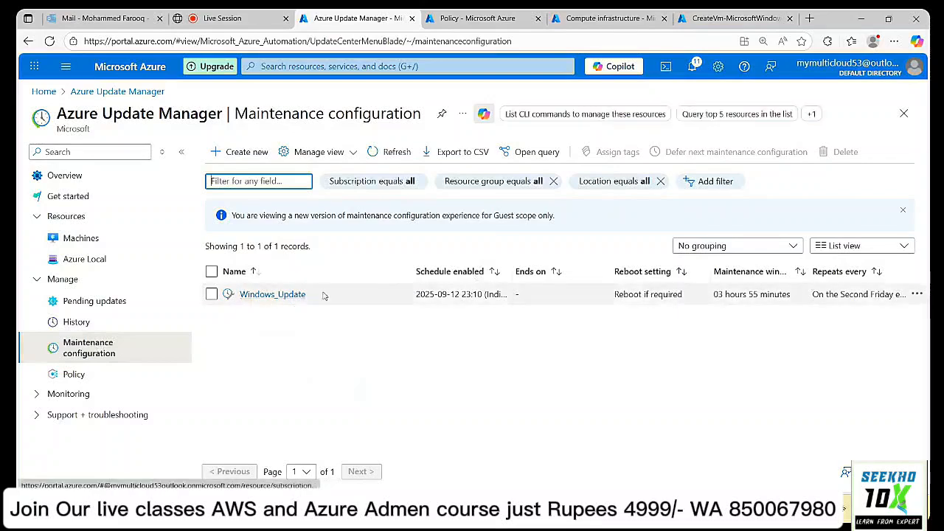
left_click_drag(519, 272, 569, 265)
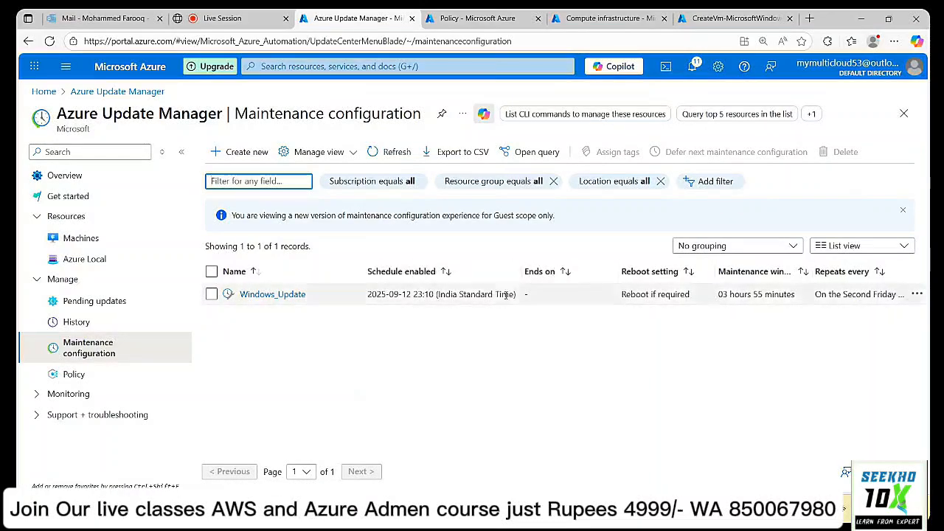
Review Windows_Update's Resources, Updates, History and monthly second-Friday Schedule pages.
left_click(254, 295)
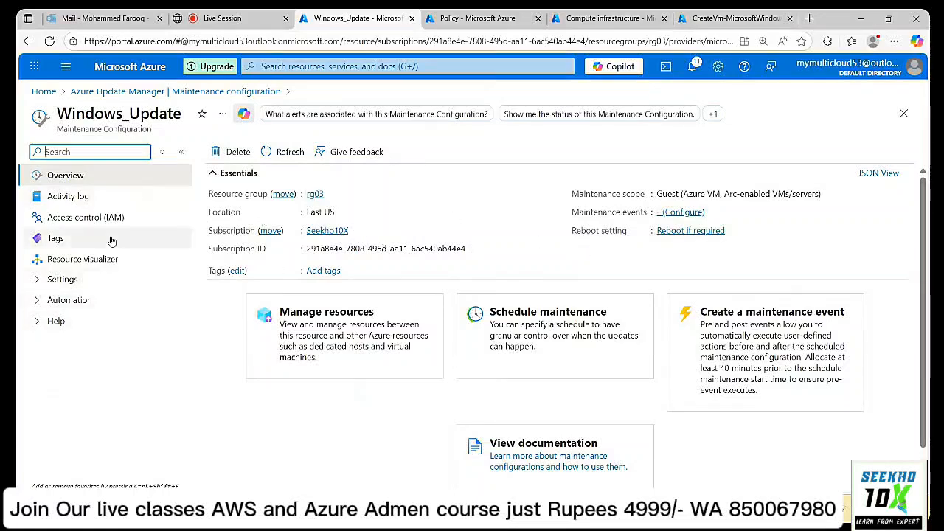
left_click(46, 281)
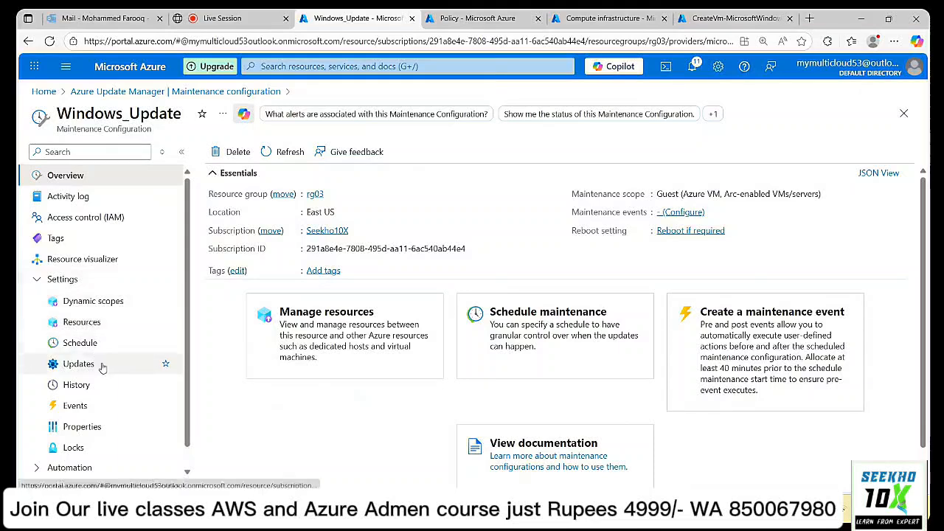
left_click(101, 323)
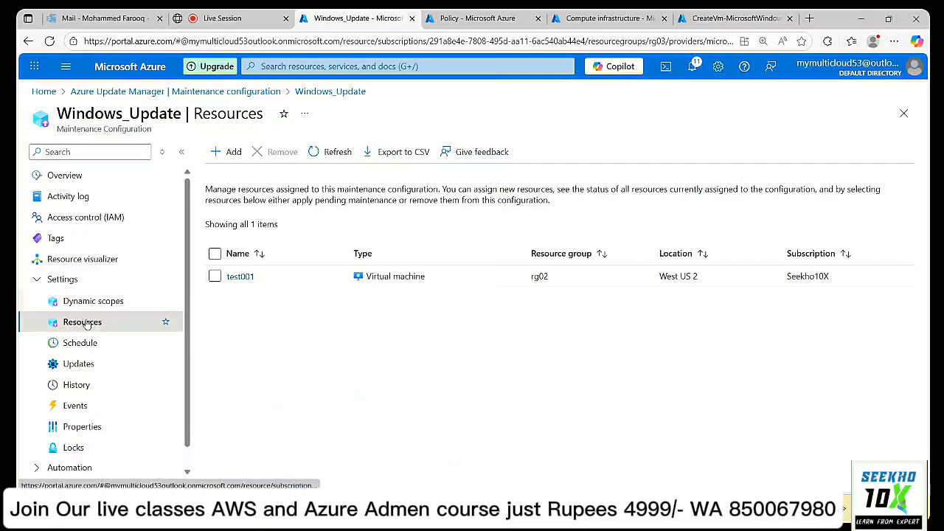
scroll(86, 325, "down", 1)
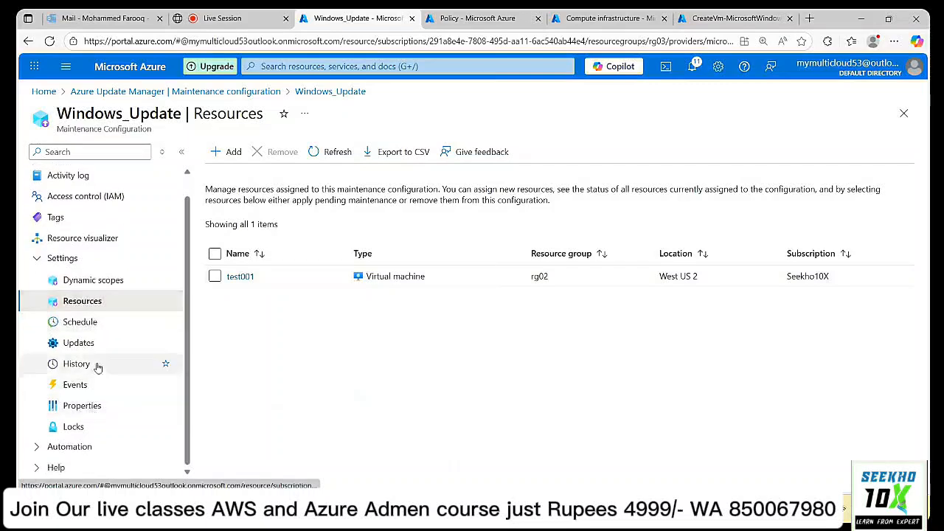
left_click(94, 348)
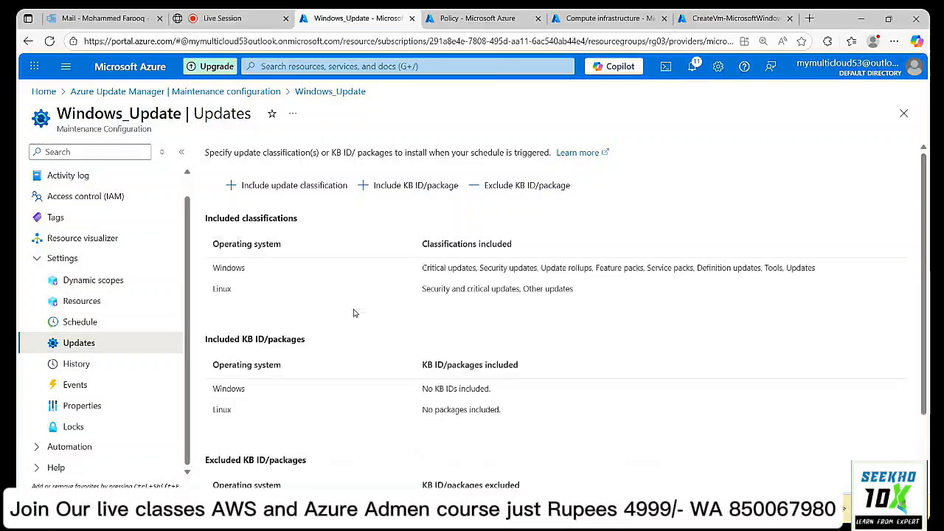
left_click(79, 362)
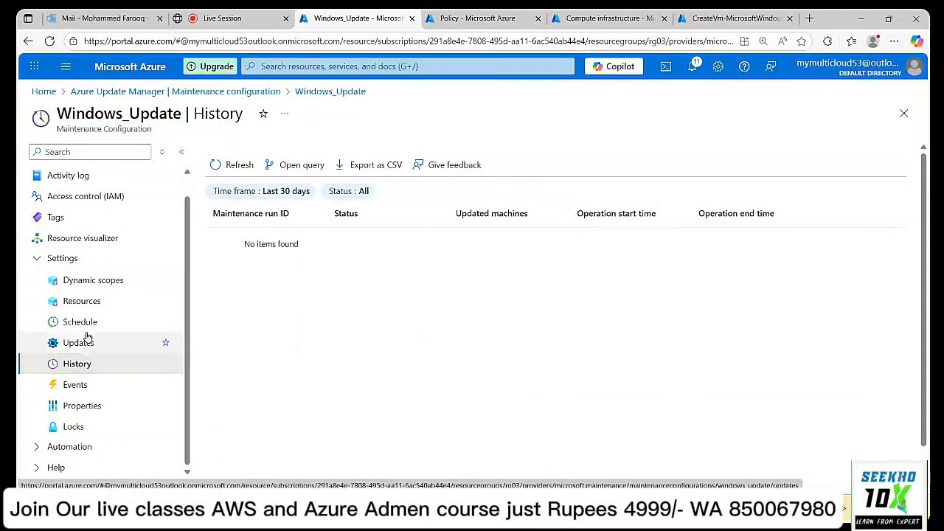
left_click(82, 322)
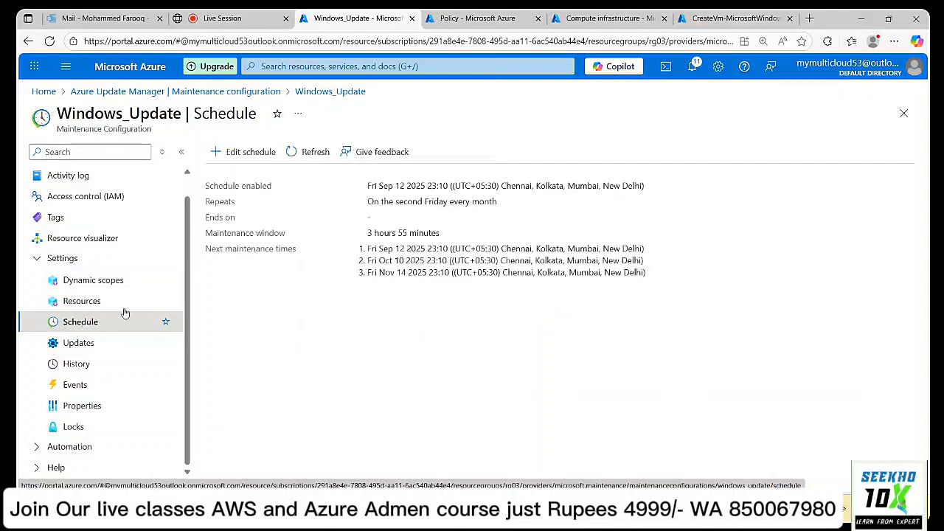
Change the Windows_Update schedule start time from 23:10 to 23:15, save, and dismiss the notice.
left_click(251, 153)
left_click(834, 141)
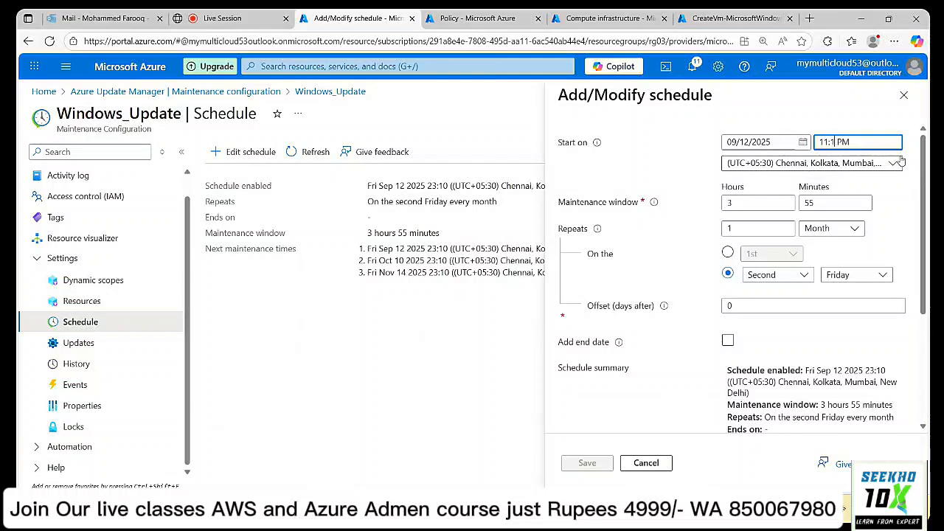
type("5")
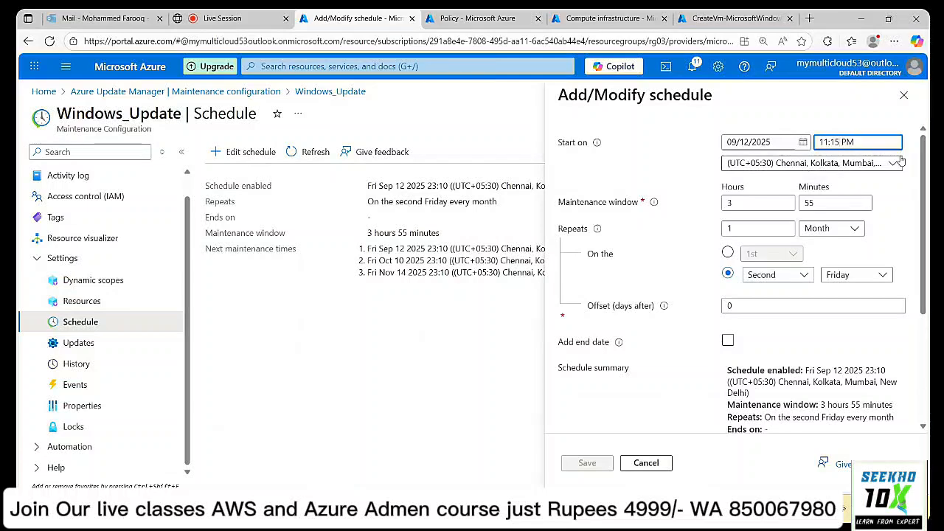
left_click(884, 102)
left_click(588, 462)
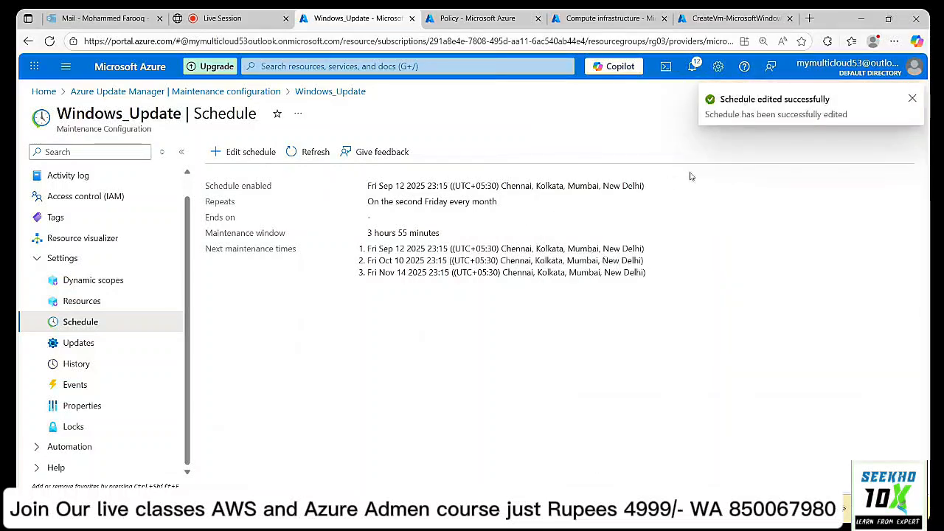
left_click(912, 99)
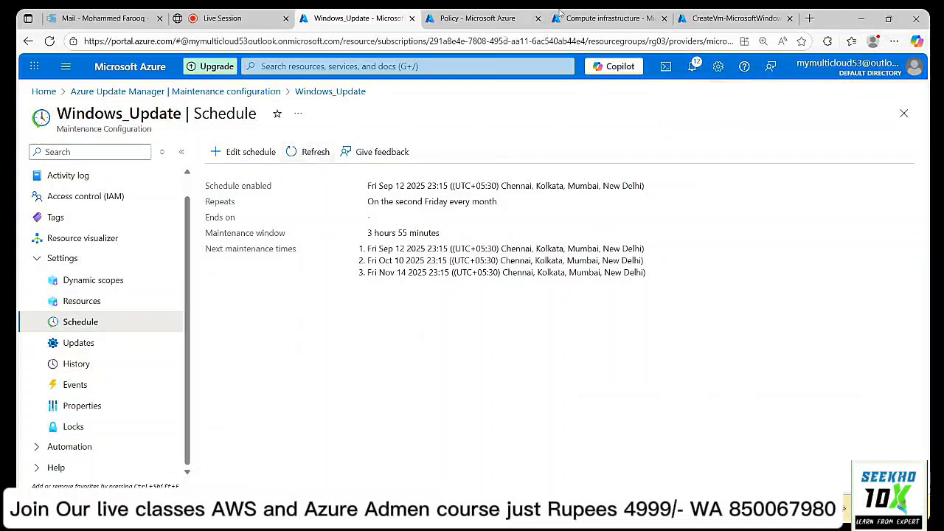
Collapse the configuration menus and show Update Manager's Machines list with Test001 and VM02.
left_click(625, 16)
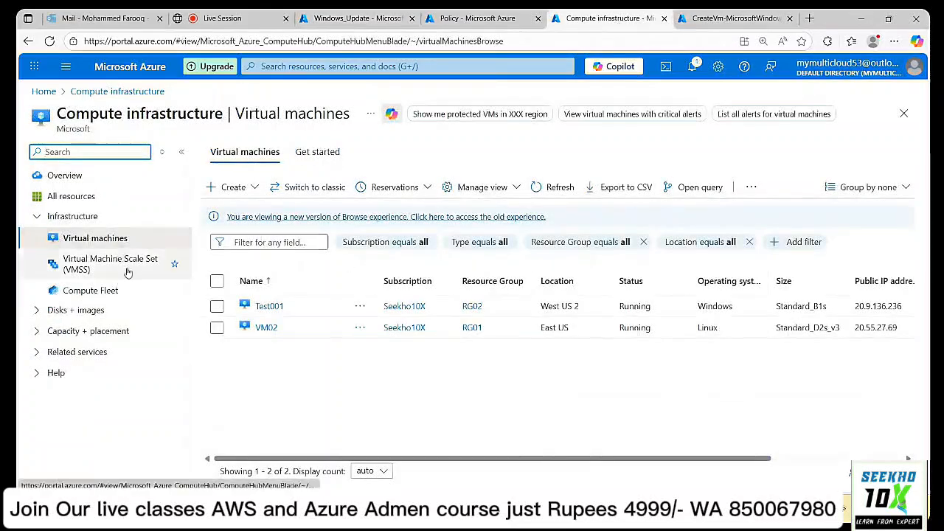
left_click(328, 18)
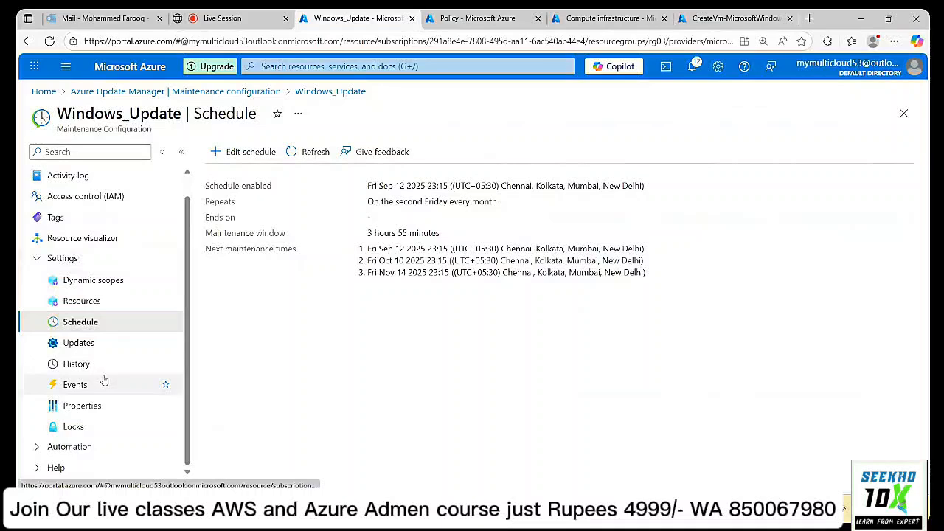
left_click(83, 446)
scroll(130, 359, "down", 2)
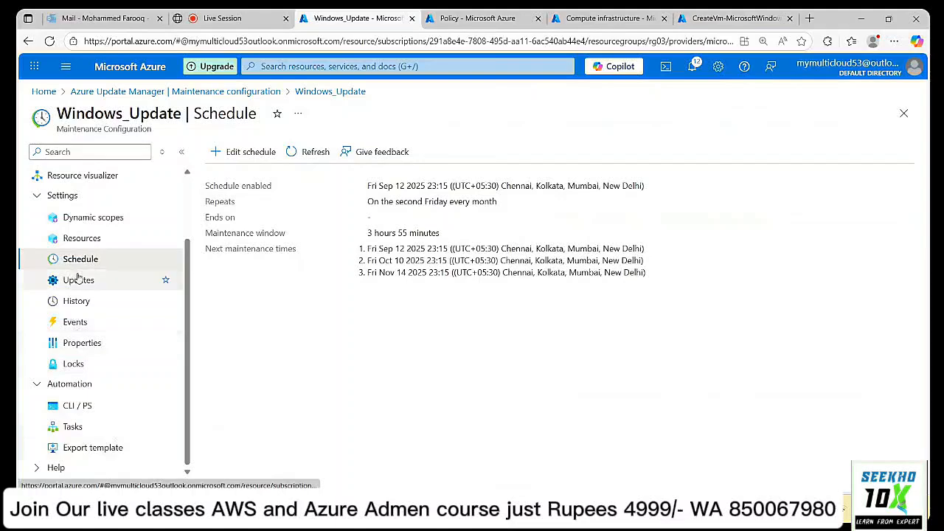
left_click(44, 195)
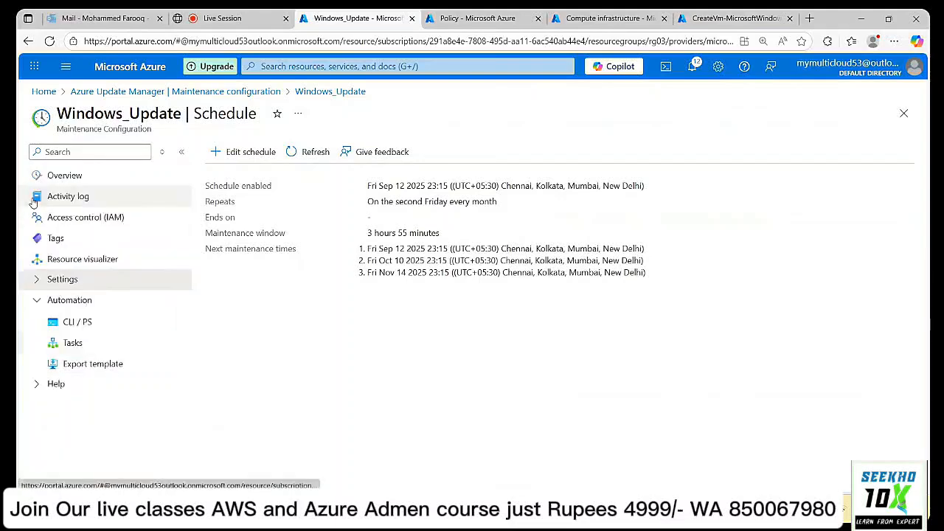
left_click(38, 299)
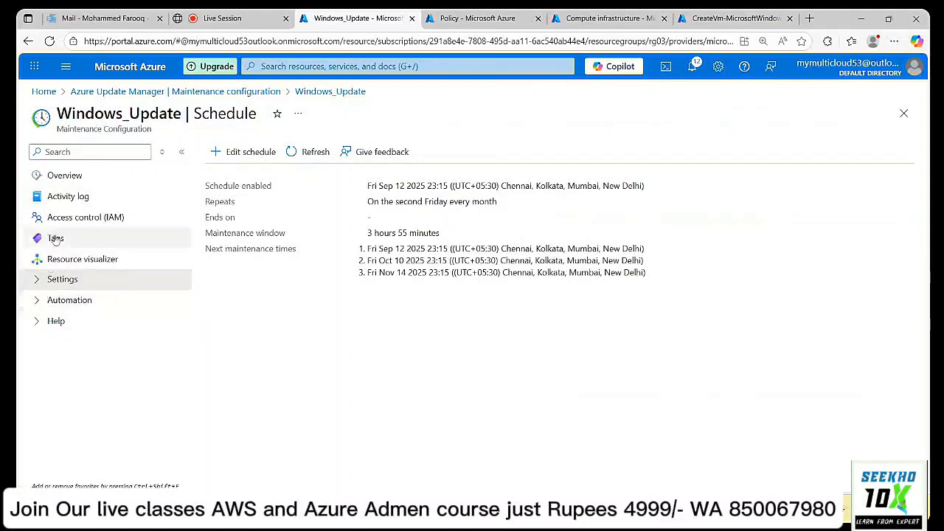
left_click(121, 91)
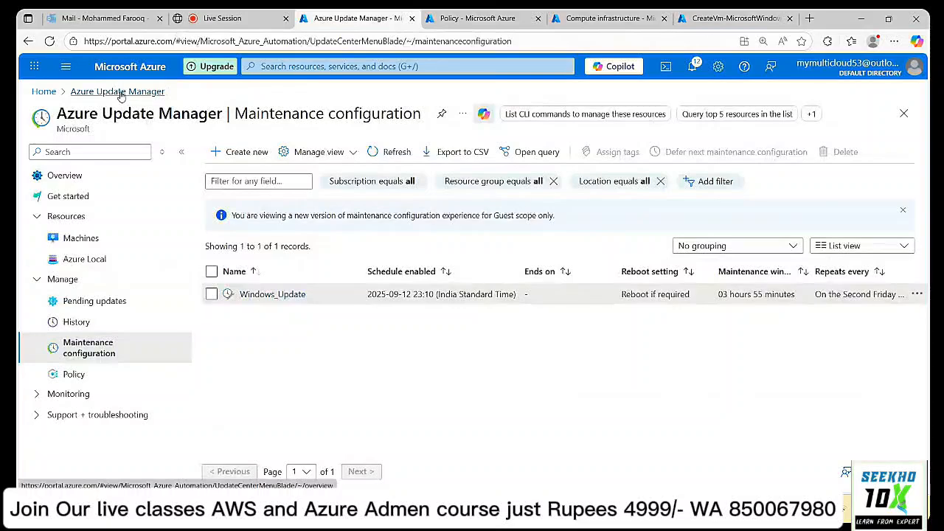
left_click(94, 239)
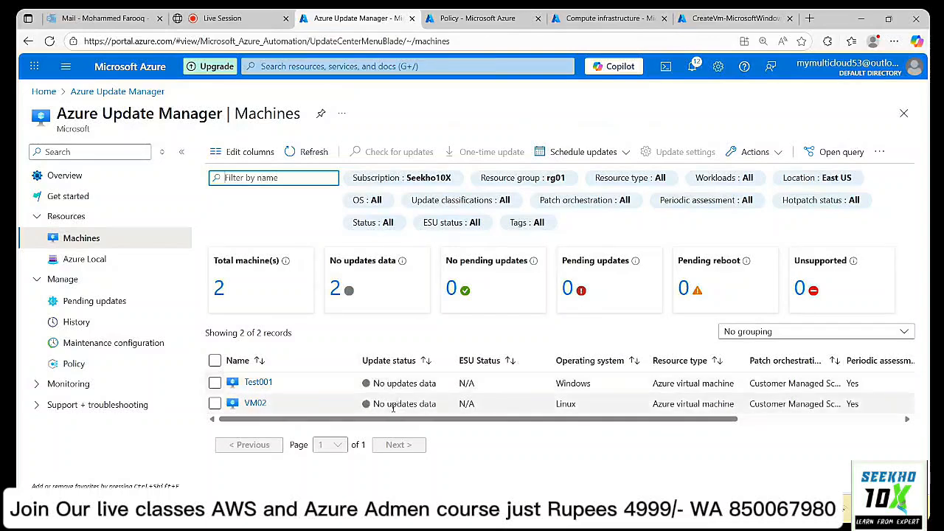
Start a one-time update with VM02 added, then return to the Machines list.
left_click(216, 406)
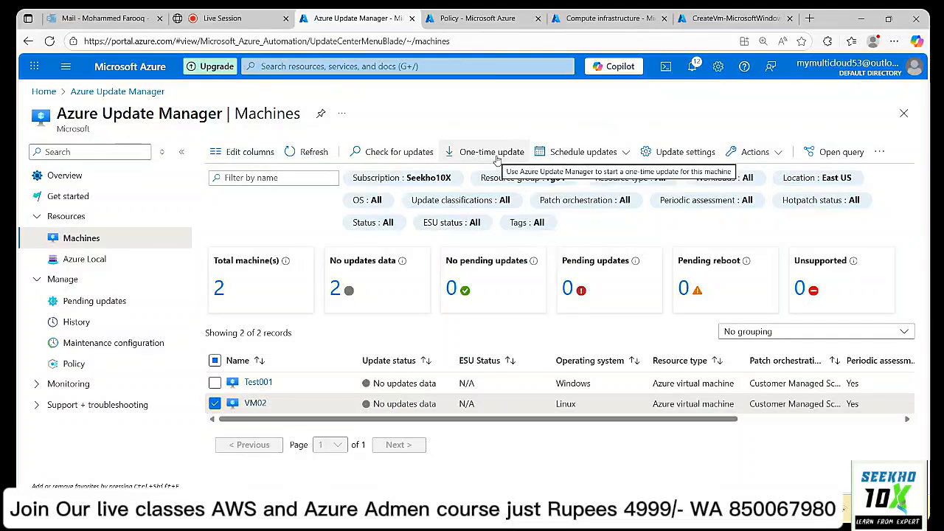
left_click(492, 152)
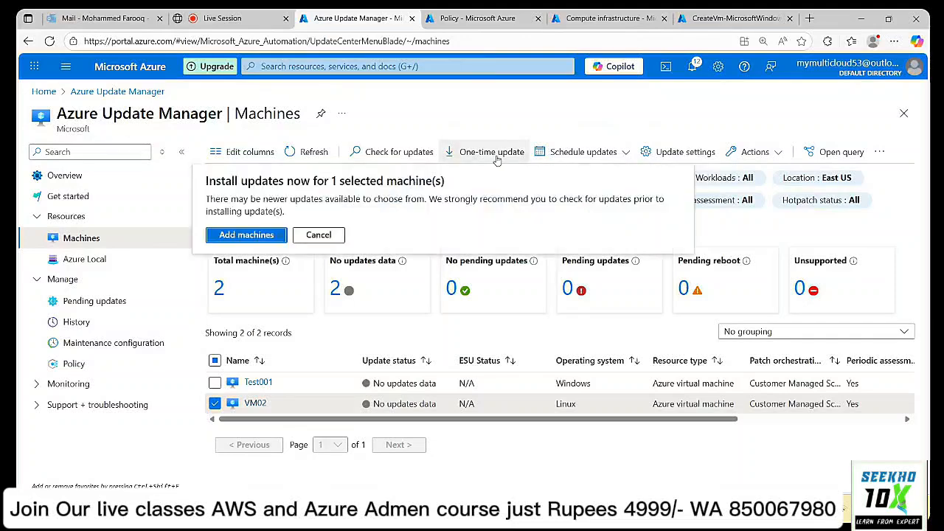
left_click(246, 235)
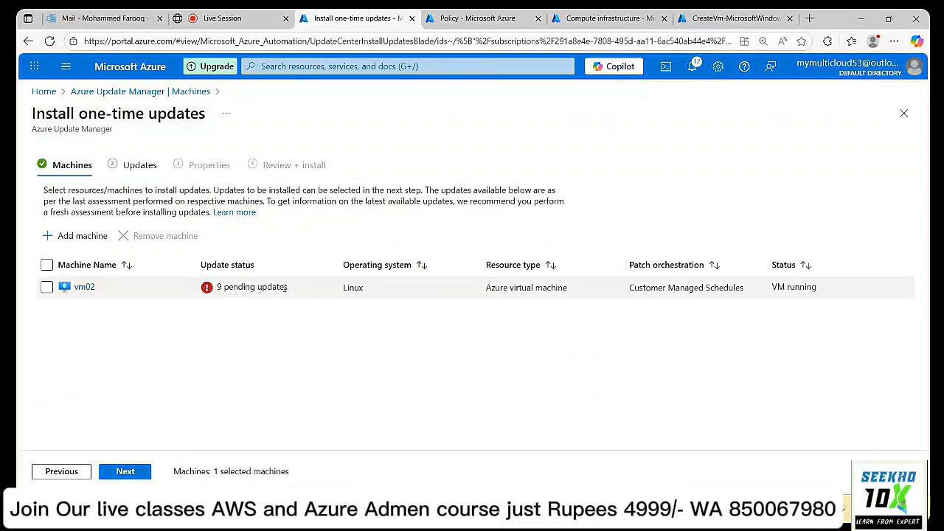
left_click(127, 91)
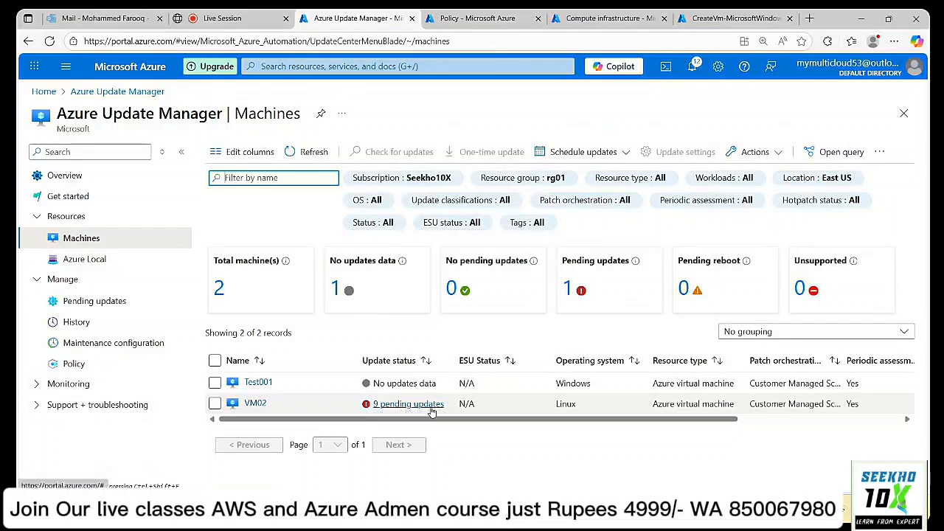
Look over the 9 pending Linux updates, then open VM02 from the Machines list.
left_click(91, 302)
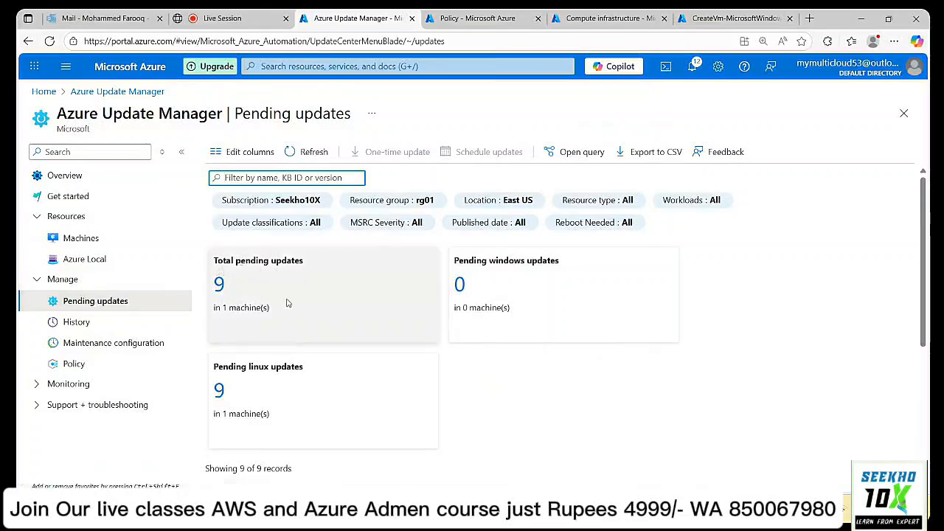
scroll(279, 389, "down", 3)
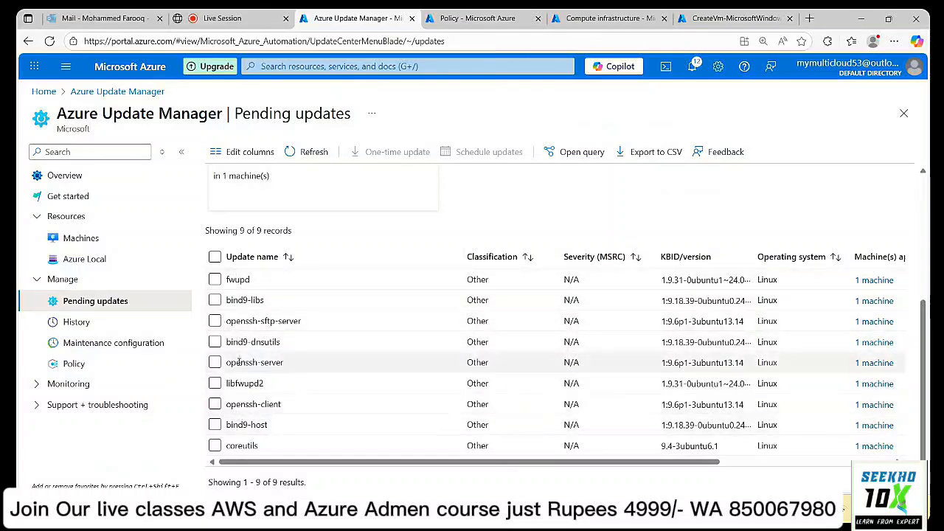
scroll(243, 358, "up", 2)
left_click(76, 240)
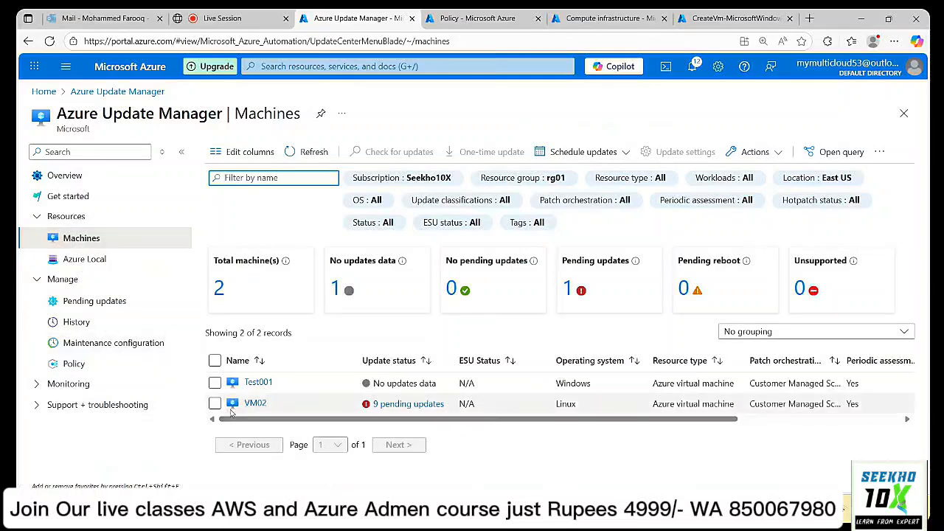
left_click(263, 406)
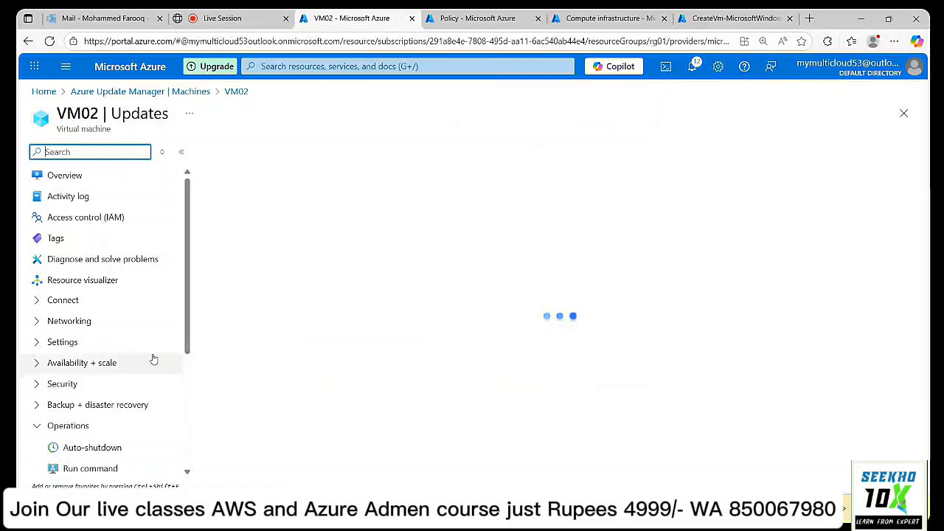
Show VM02's History tab and highlight its succeeded periodic assessment row from 9/12/2025.
scroll(153, 358, "down", 3)
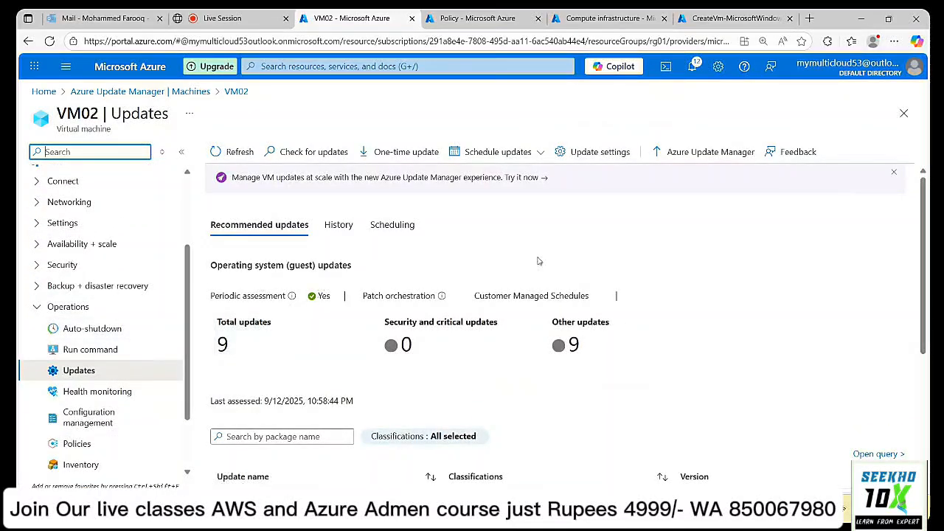
scroll(577, 257, "down", 5)
scroll(579, 258, "up", 5)
left_click(337, 231)
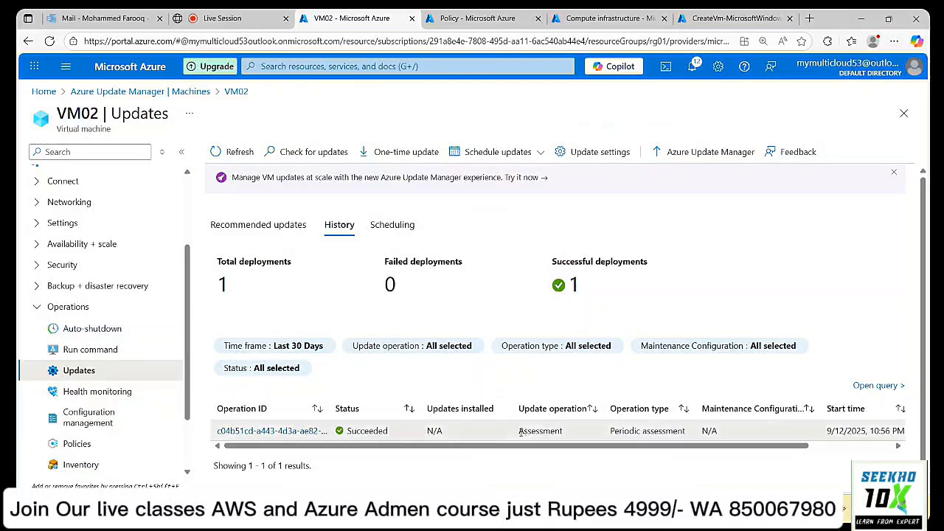
left_click_drag(520, 434, 566, 438)
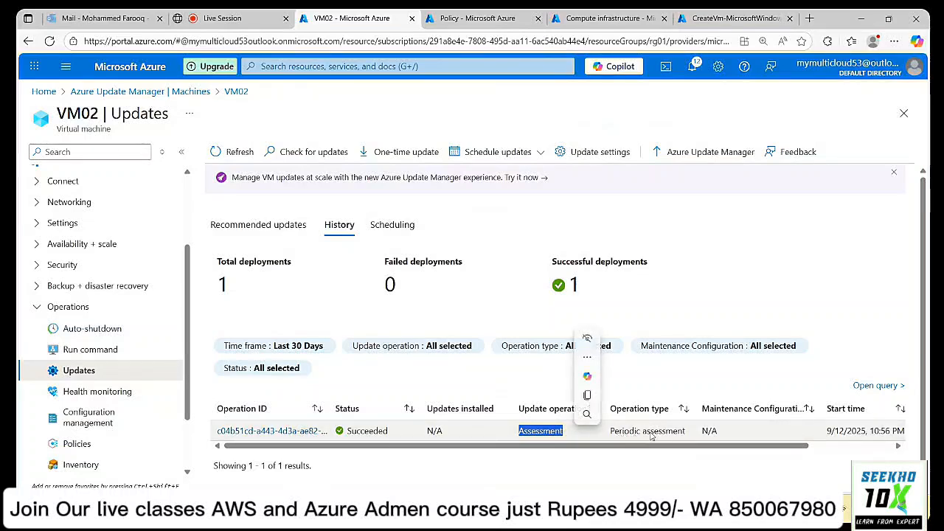
left_click_drag(714, 448, 537, 459)
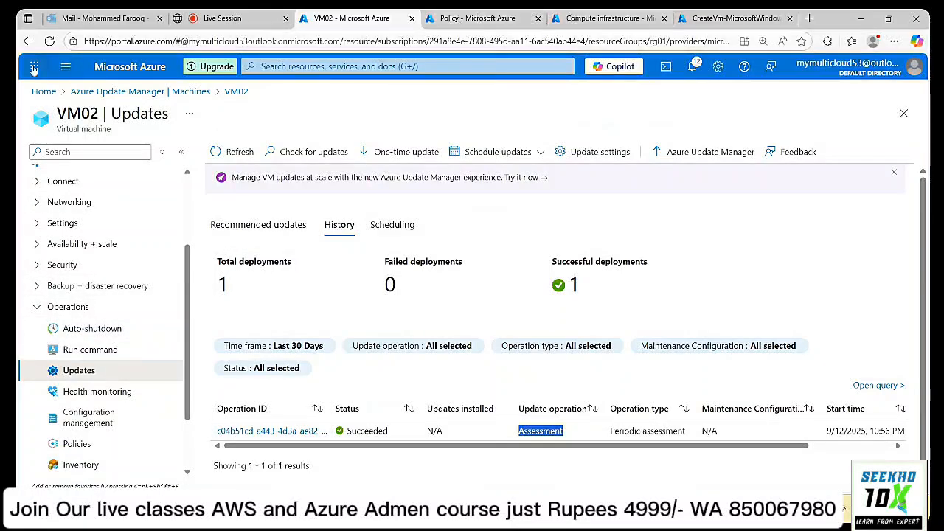
Open the Test001 virtual machine's Updates page.
left_click(29, 42)
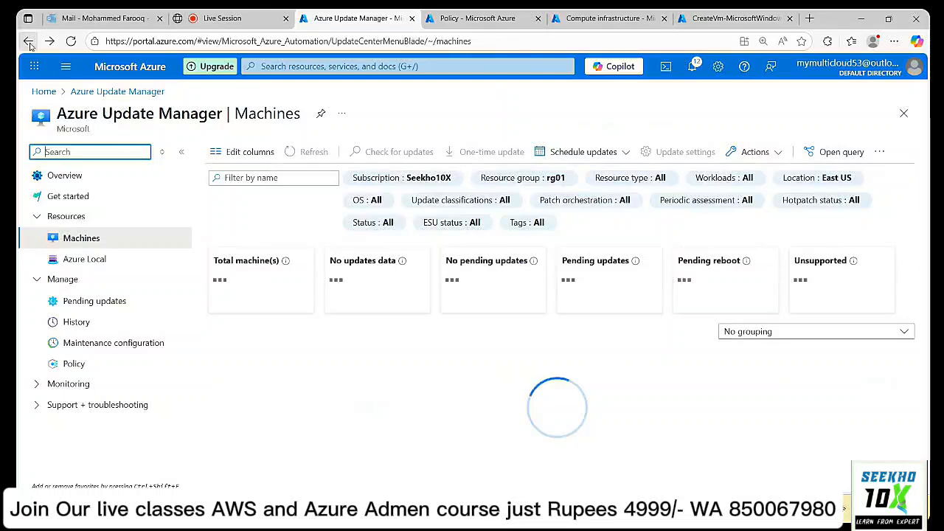
left_click(605, 19)
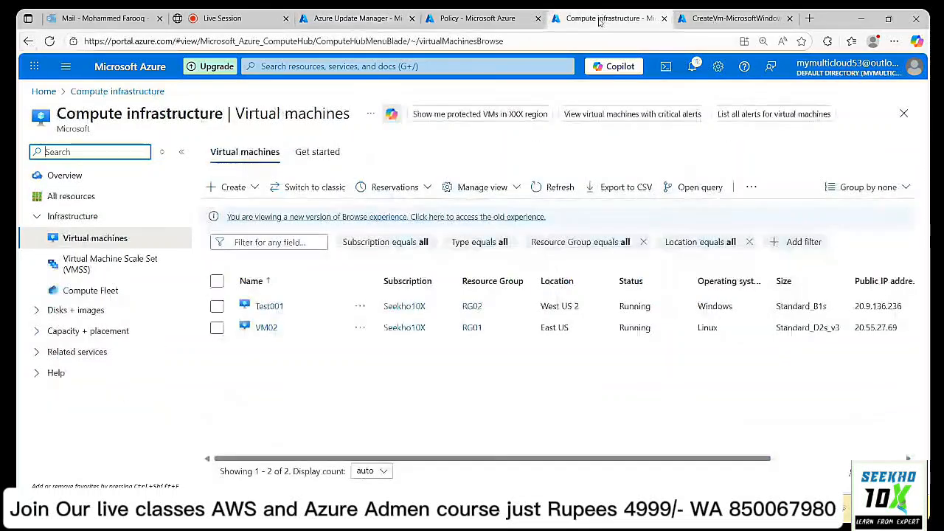
left_click(269, 306)
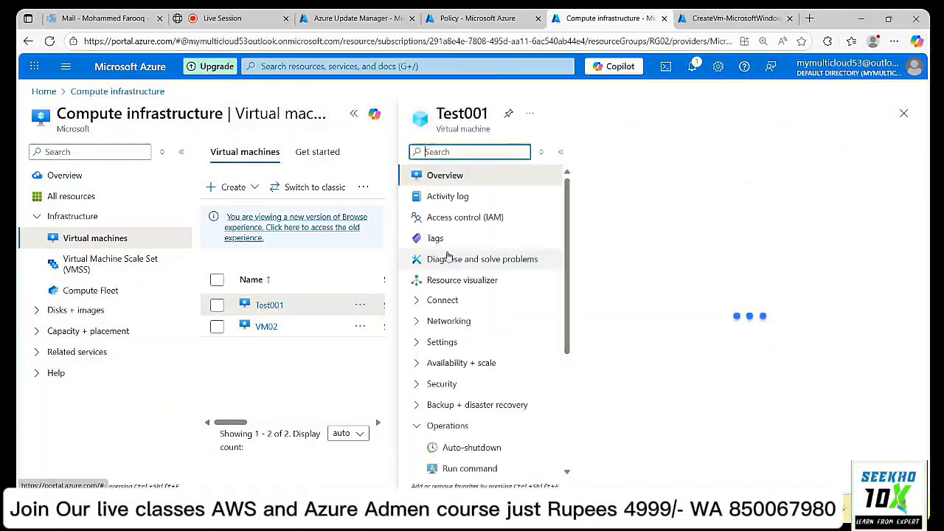
scroll(107, 399, "down", 3)
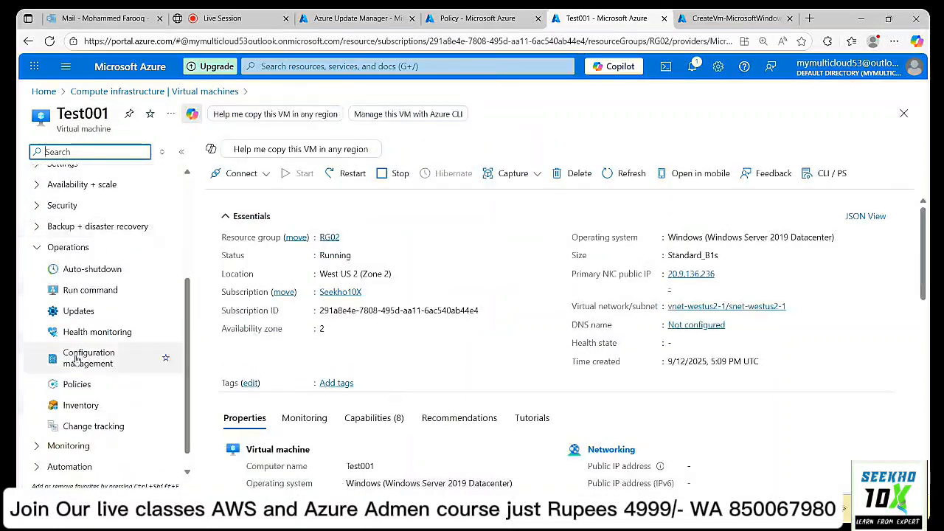
left_click(68, 313)
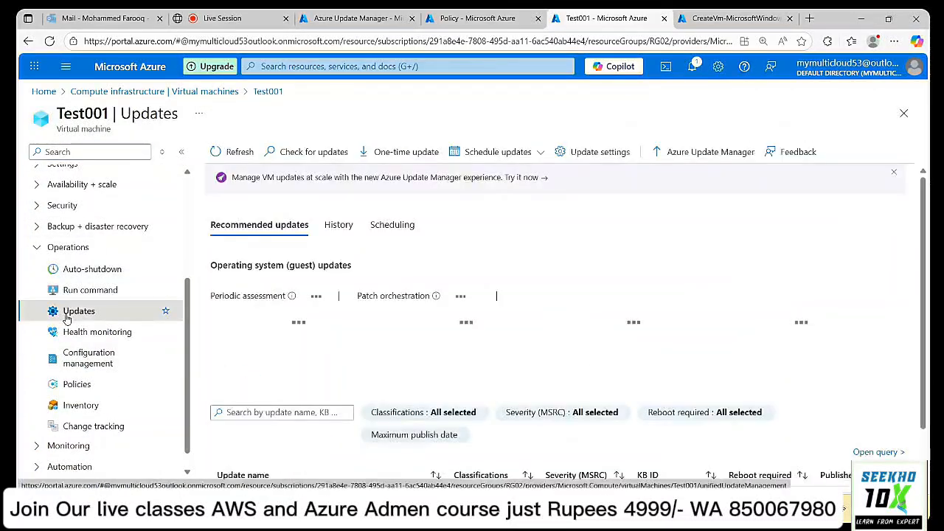
Check Test001's update History showing 0 deployments, briefly viewing its maintenance configurations.
scroll(387, 384, "down", 2)
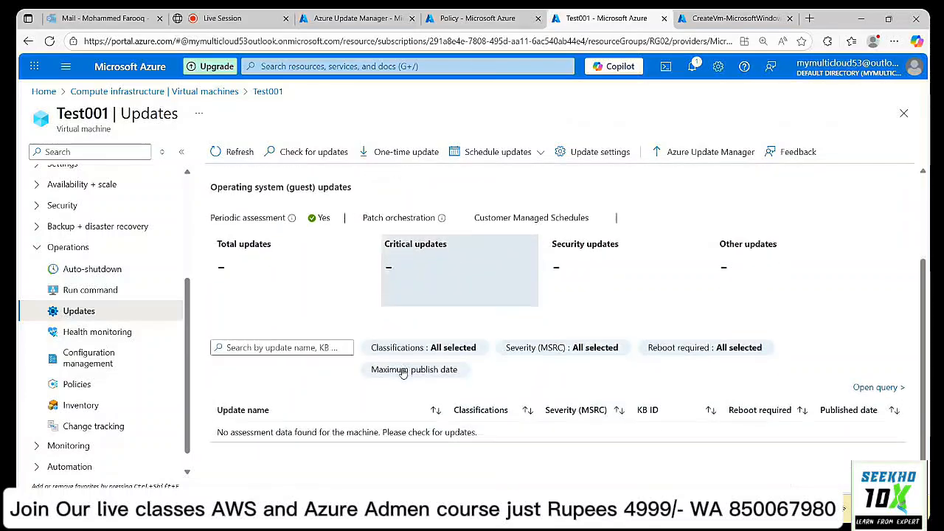
scroll(365, 291, "up", 2)
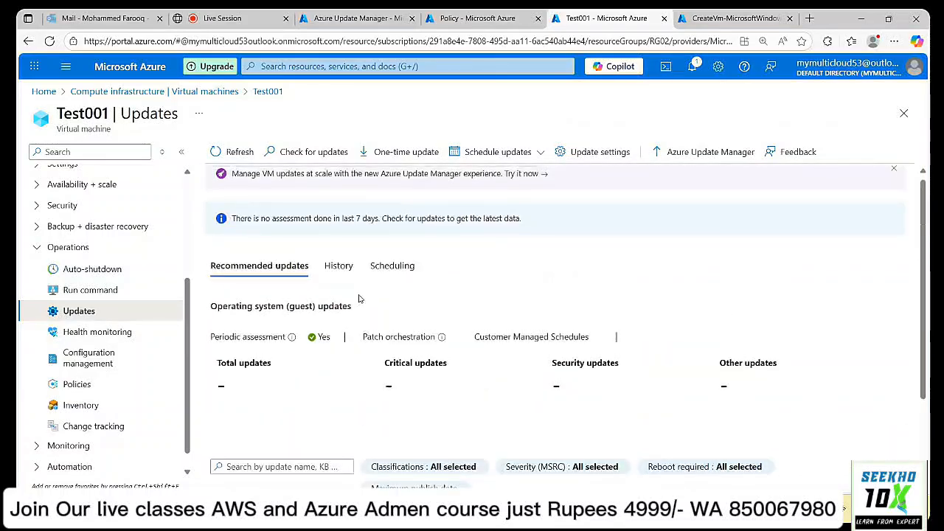
left_click(340, 269)
scroll(446, 301, "down", 1)
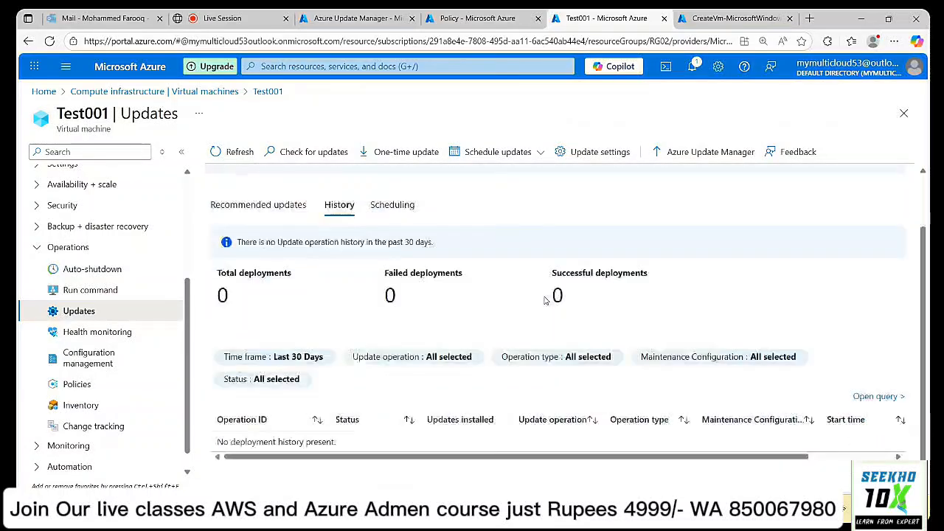
scroll(544, 302, "up", 1)
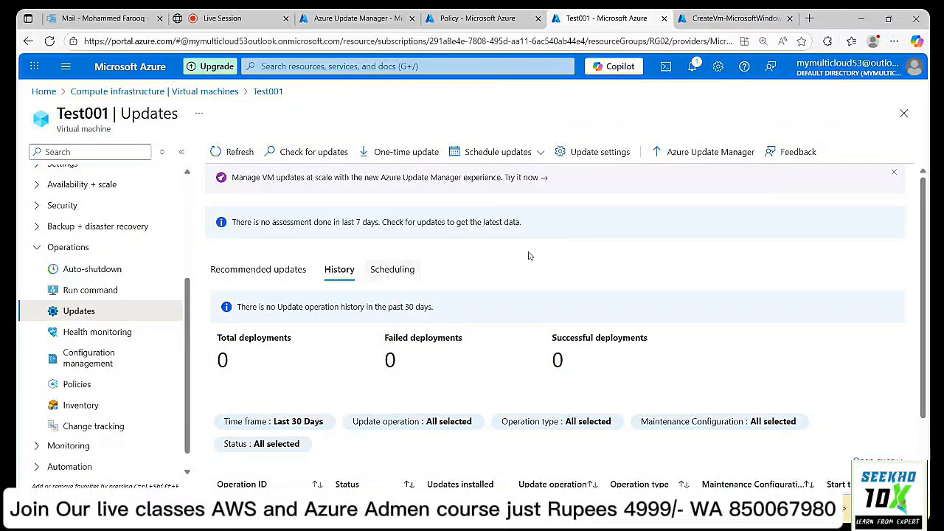
left_click(401, 273)
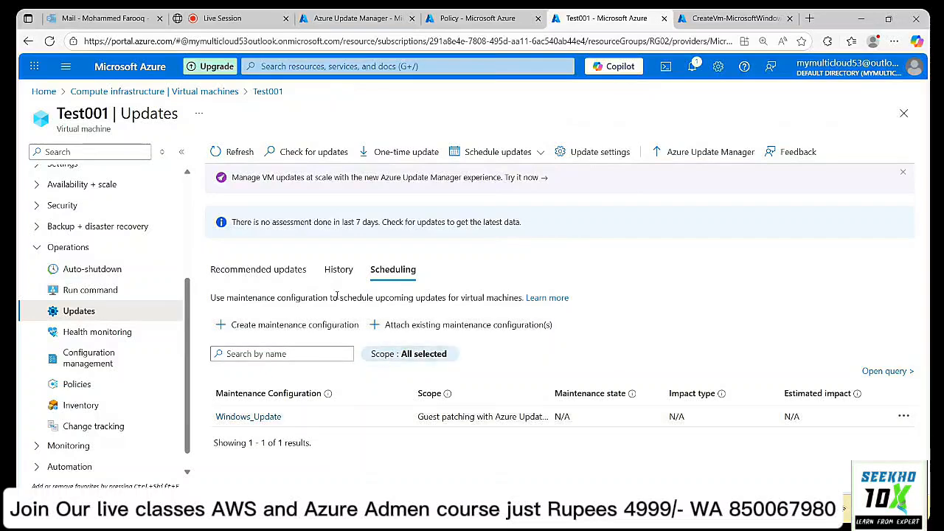
left_click(341, 269)
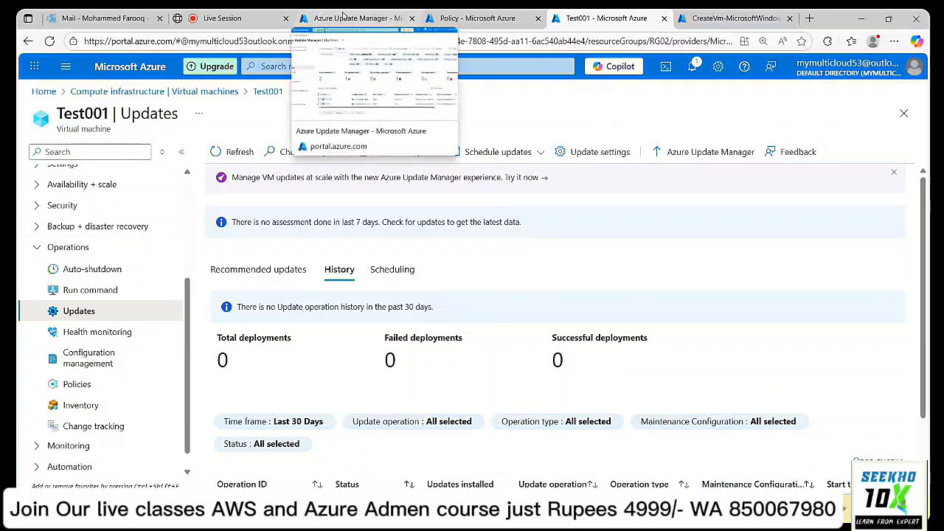
Open Test001's update settings from Update Manager, then cancel without changing anything.
left_click(345, 17)
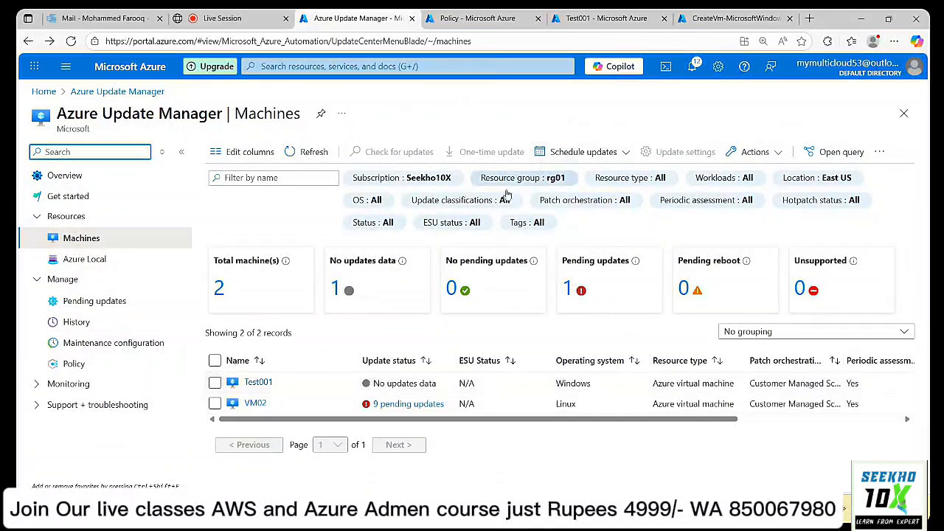
left_click(216, 383)
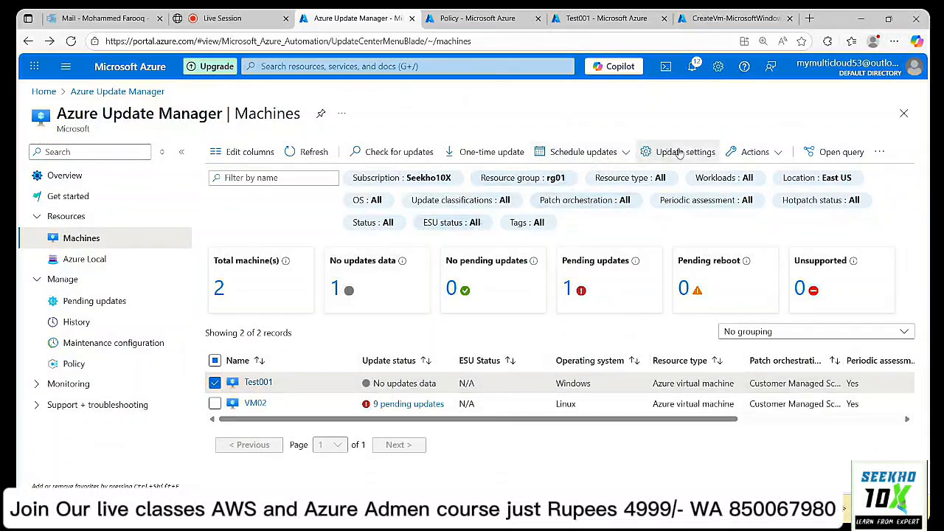
left_click(647, 151)
left_click(250, 235)
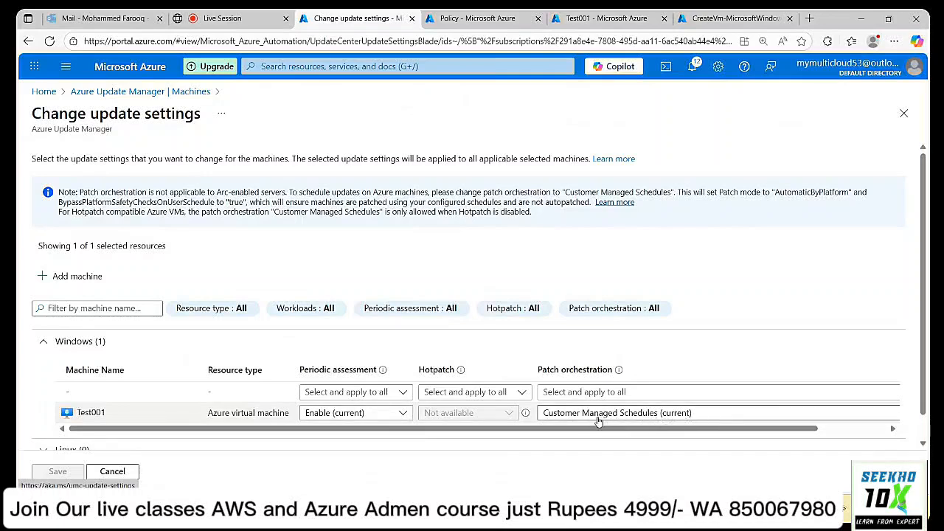
left_click(118, 471)
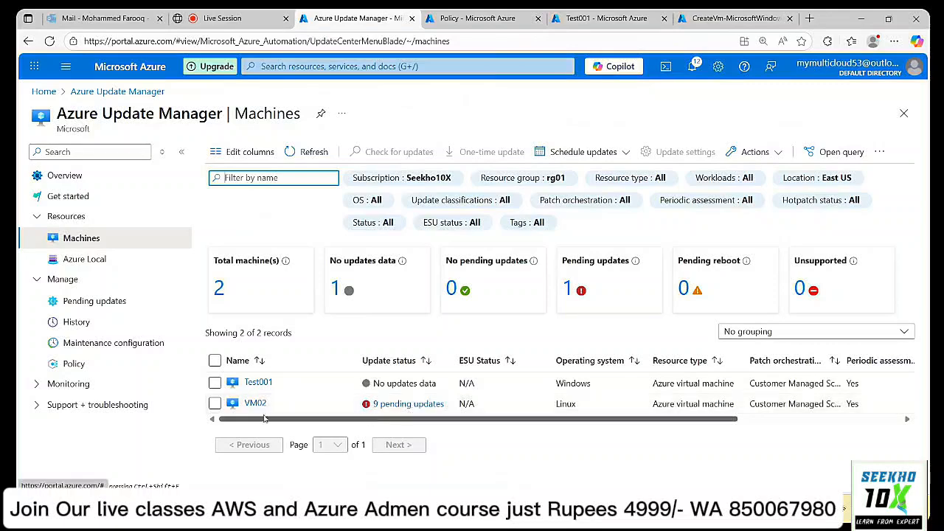
Start a one-time update with the VM02 machine added to the install.
left_click(215, 404)
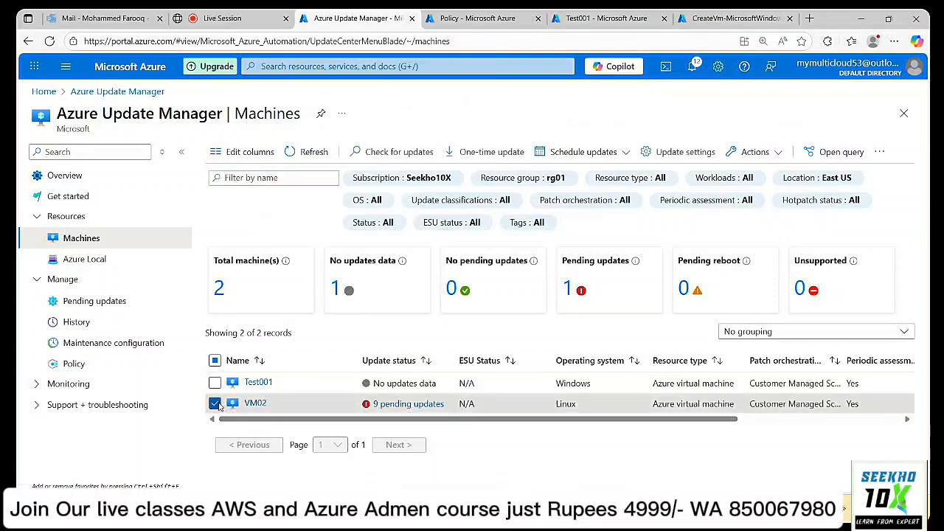
left_click(489, 152)
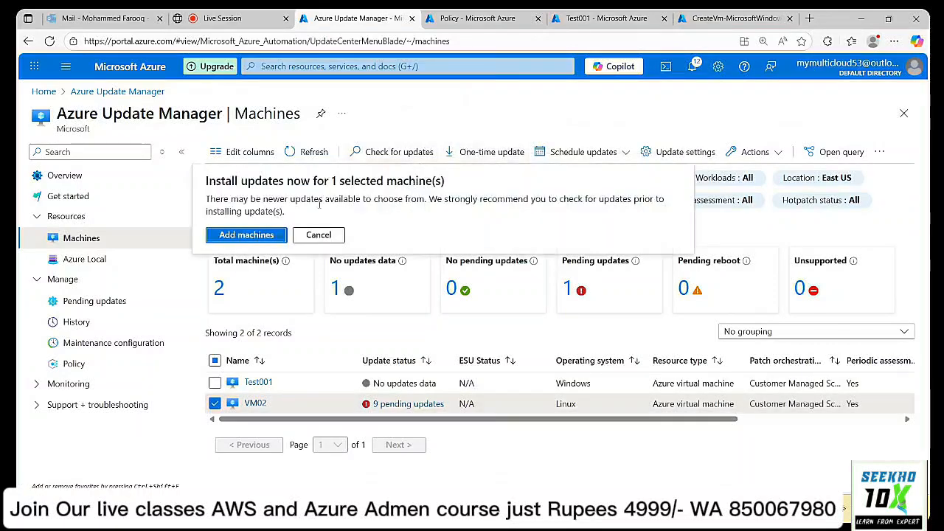
left_click(266, 235)
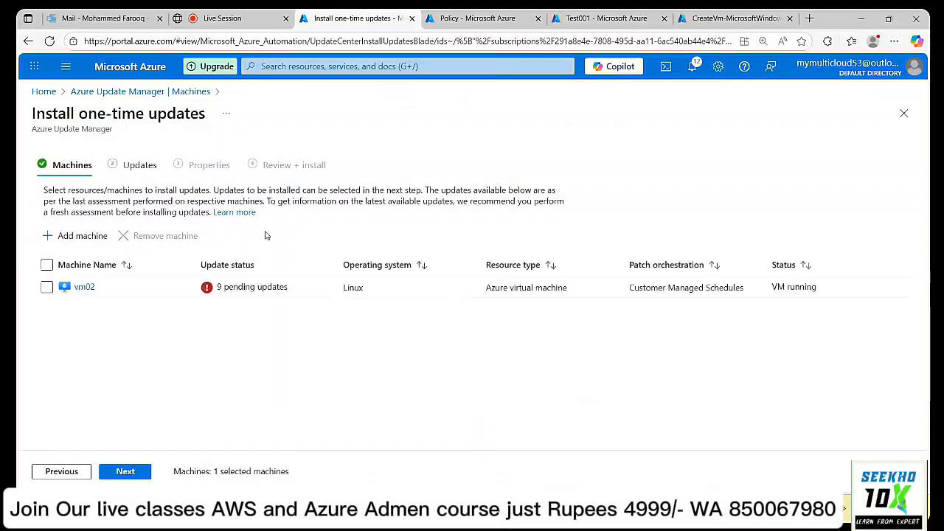
left_click(47, 287)
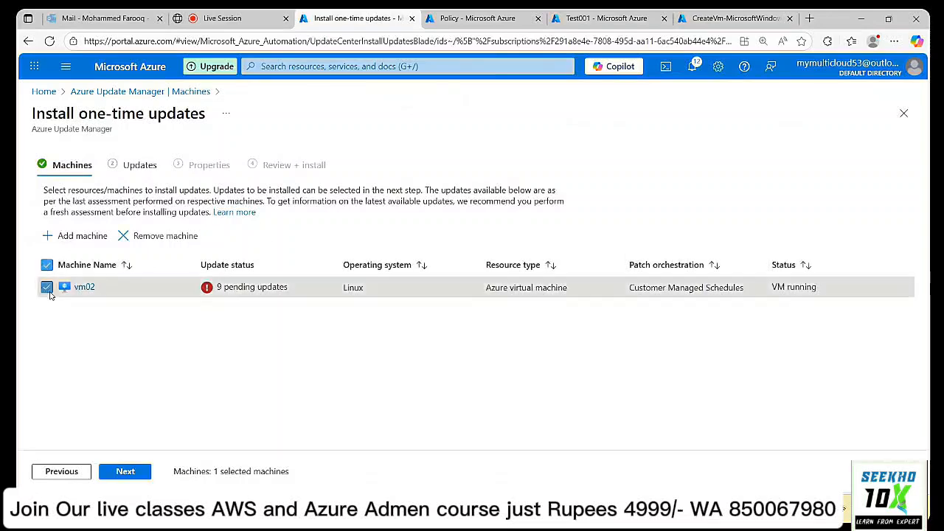
left_click(47, 287)
Review the update classifications, leaving Other updates included.
left_click(123, 472)
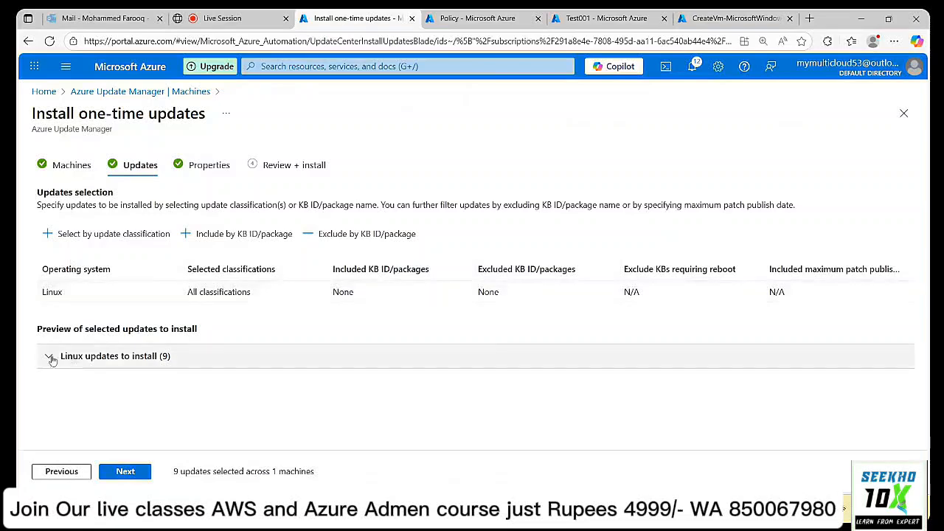
left_click(148, 242)
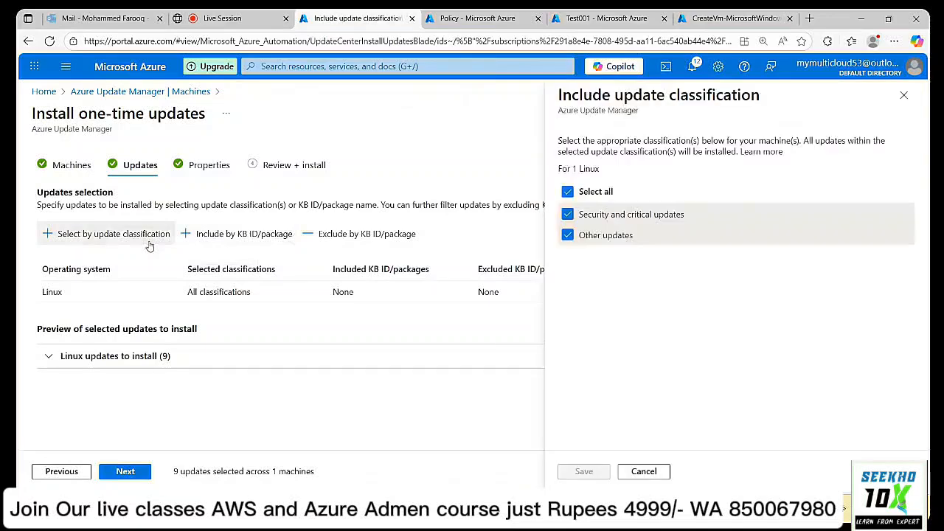
left_click(567, 236)
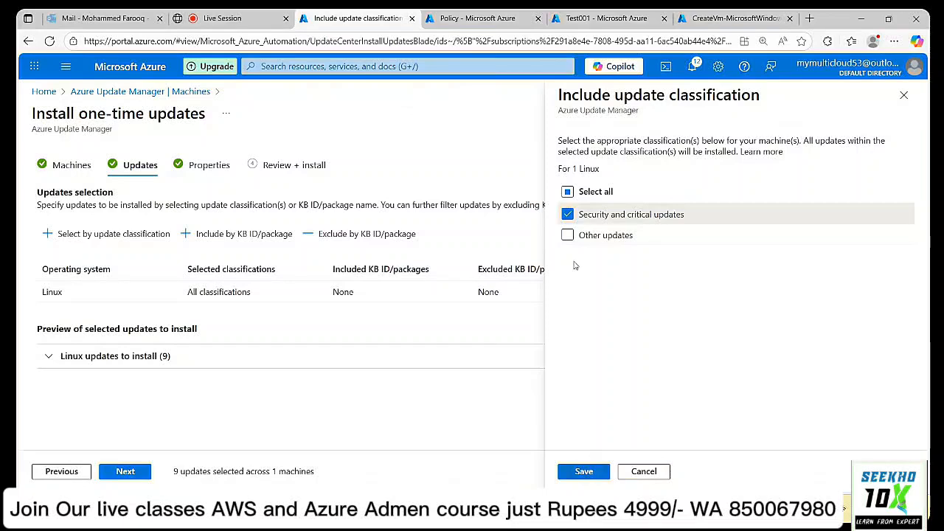
left_click(567, 234)
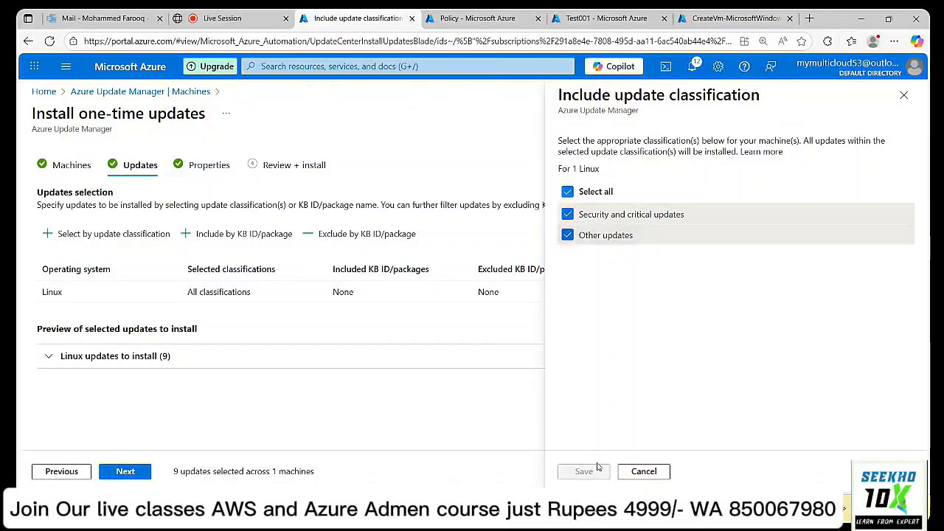
left_click(641, 471)
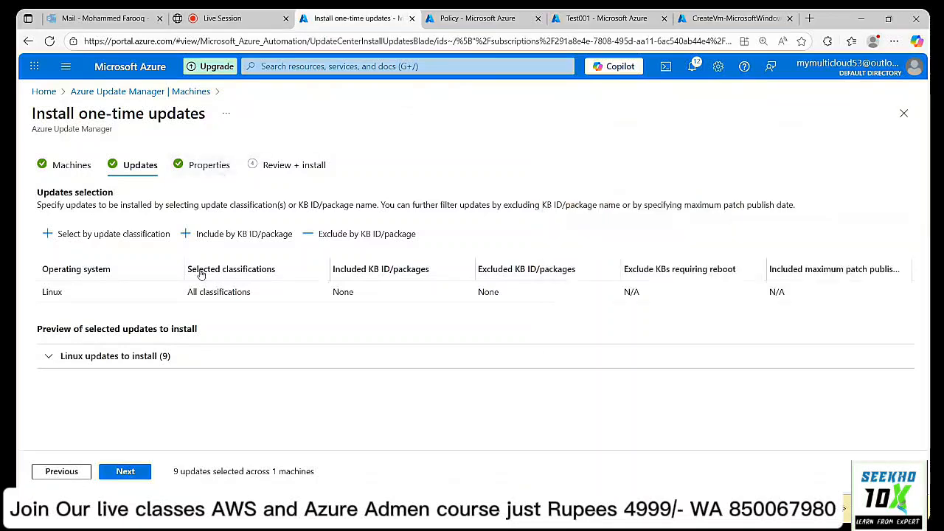
Keep Reboot if required with a 235-minute maintenance window and submit the install.
left_click(125, 472)
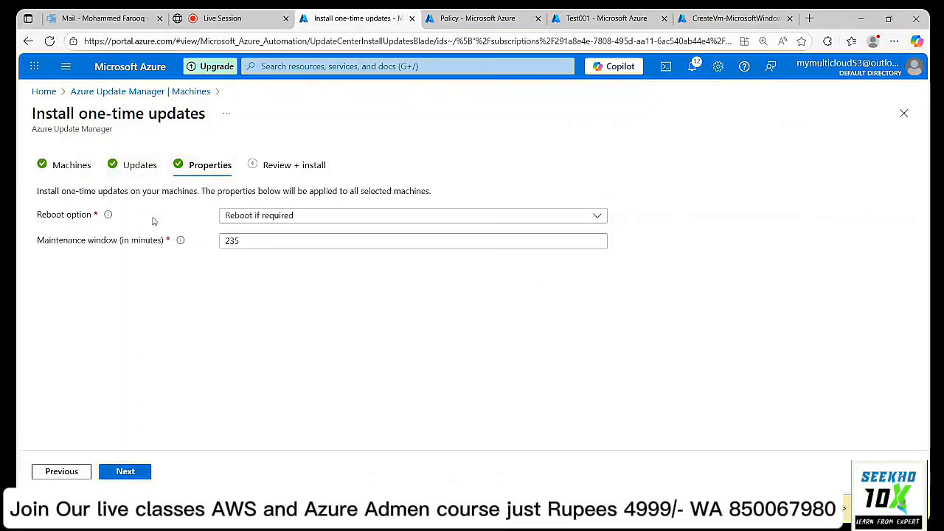
left_click(355, 214)
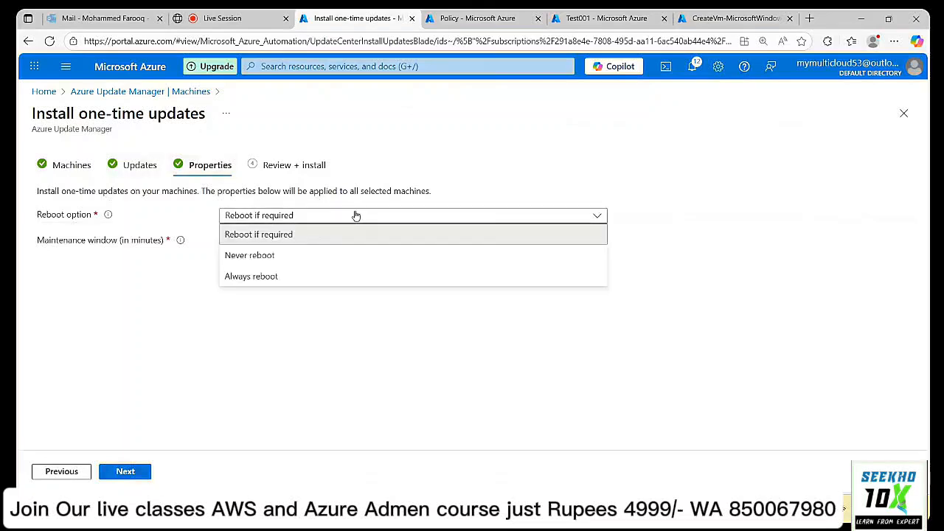
left_click(345, 215)
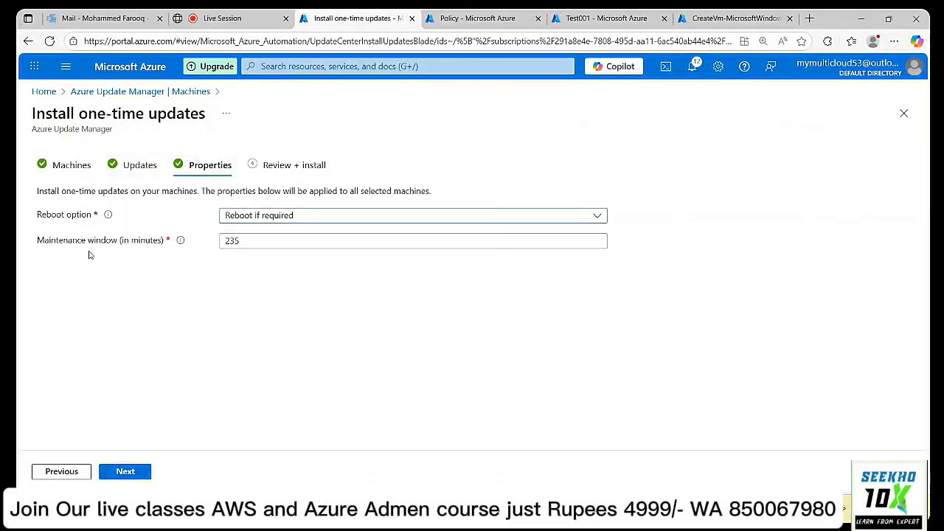
left_click(270, 243)
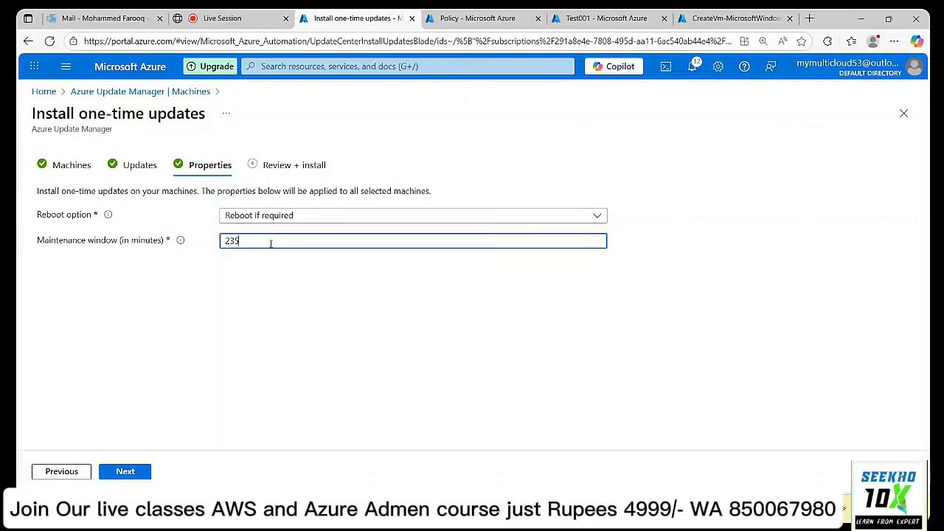
left_click(117, 476)
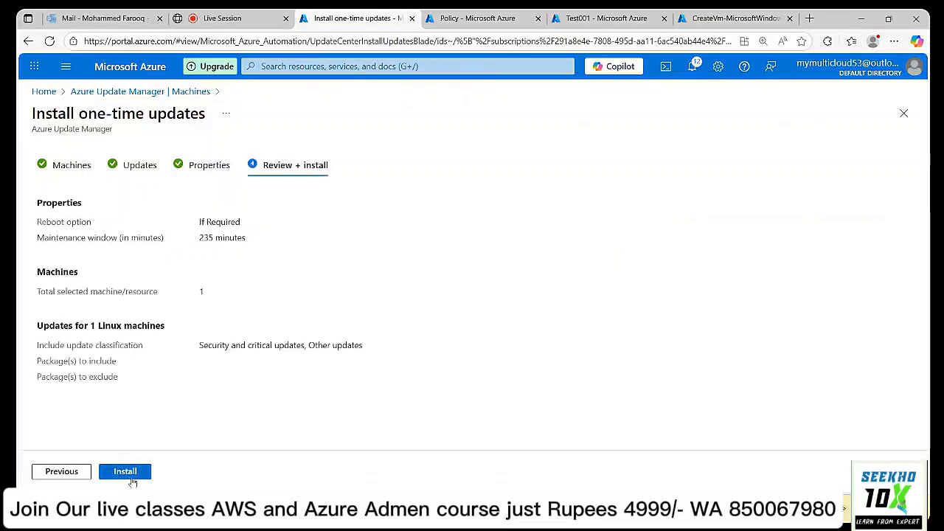
left_click(131, 476)
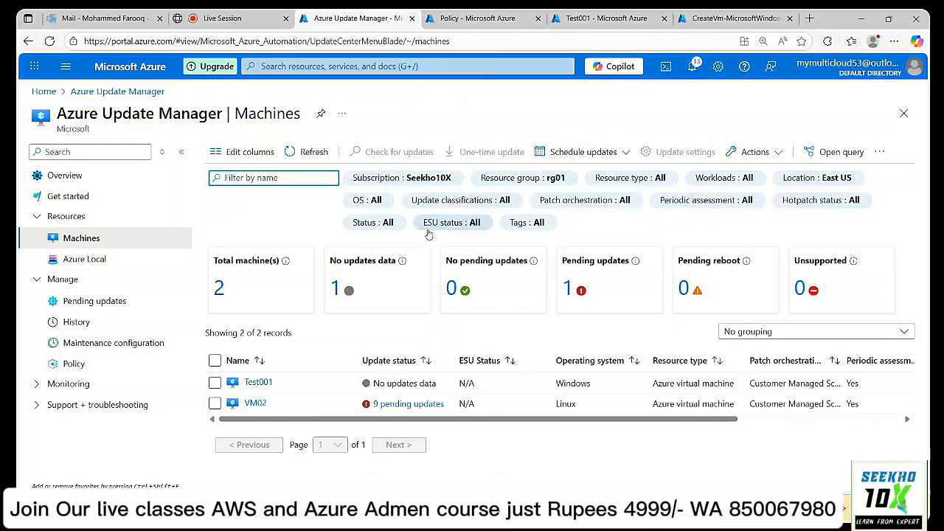
View Update Manager history by machine, refreshed to show vm02's Install Updates in progress.
left_click(74, 325)
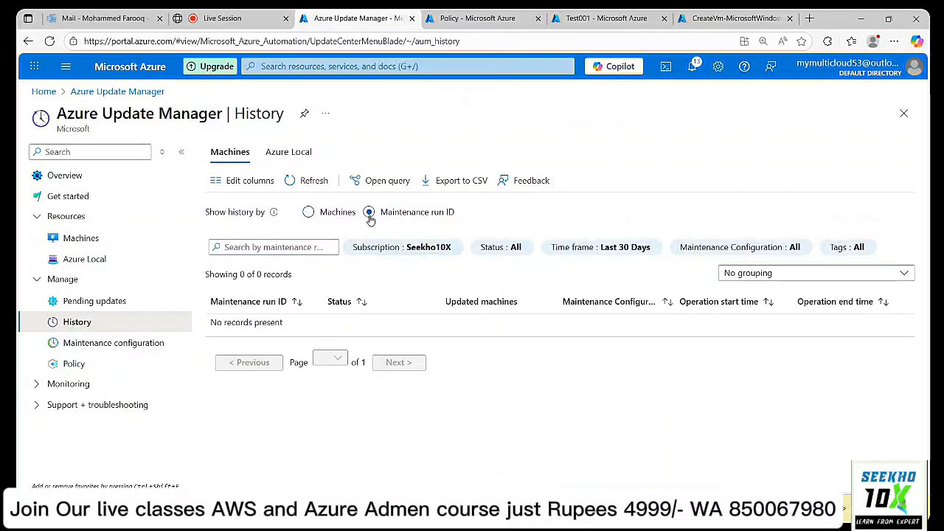
left_click(315, 219)
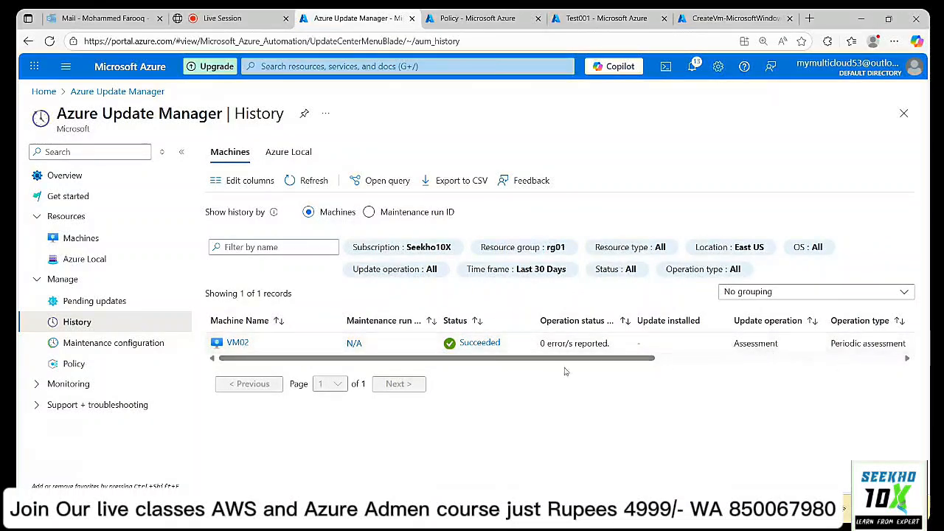
left_click(311, 181)
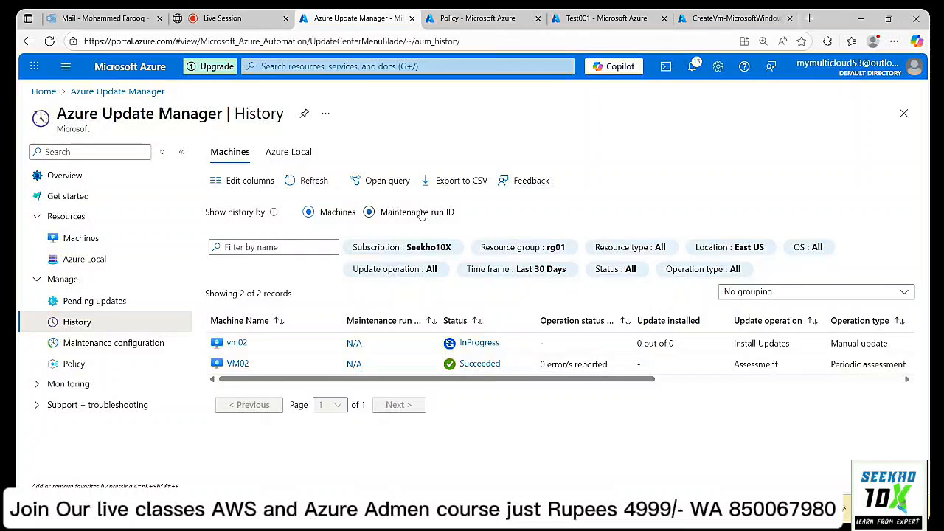
left_click(422, 214)
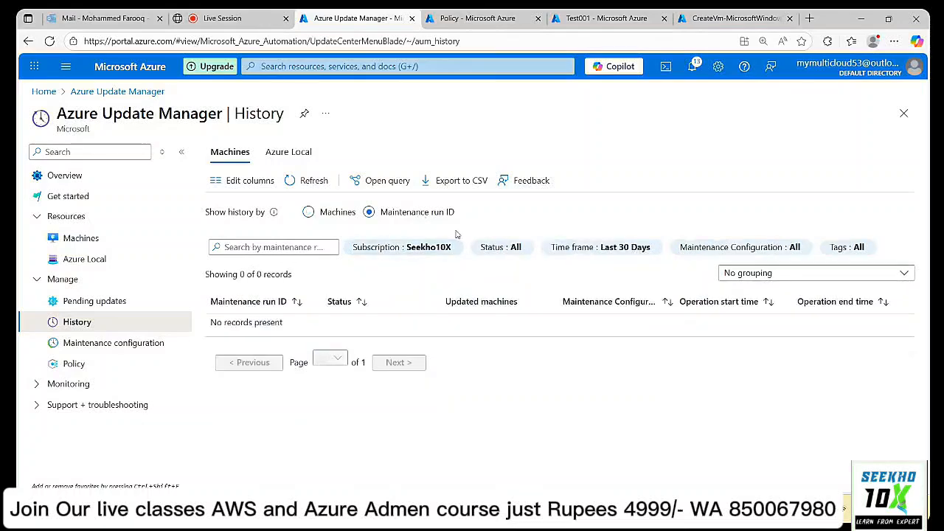
left_click(309, 212)
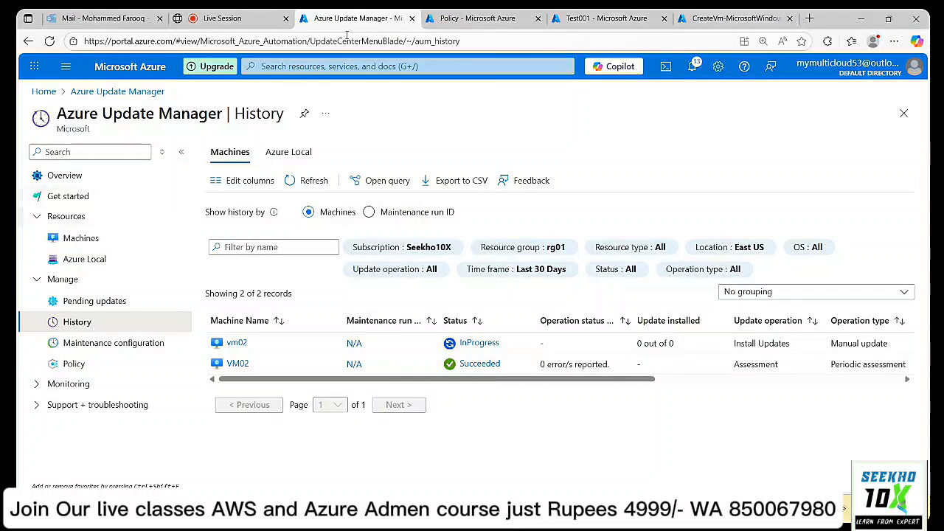
Duplicate the Update Manager tab and open the Windows_Update maintenance configuration's settings.
right_click(385, 20)
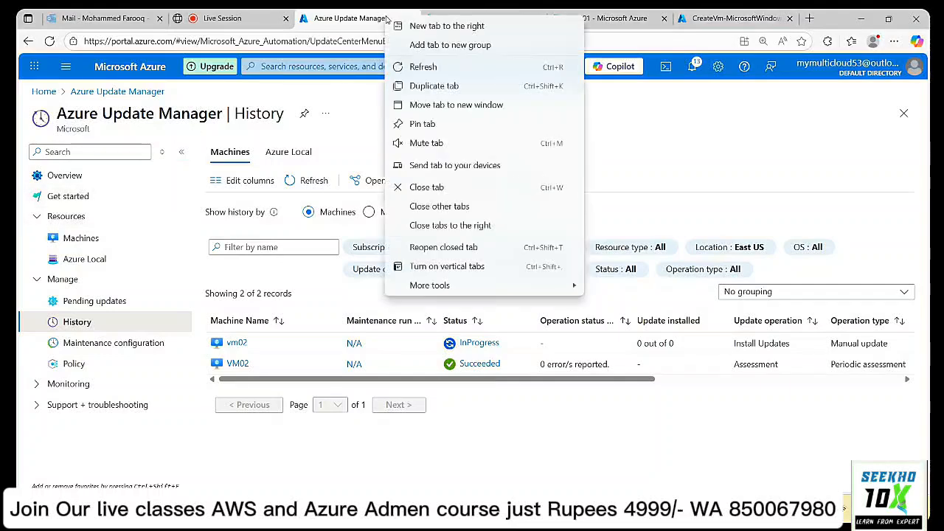
left_click(434, 85)
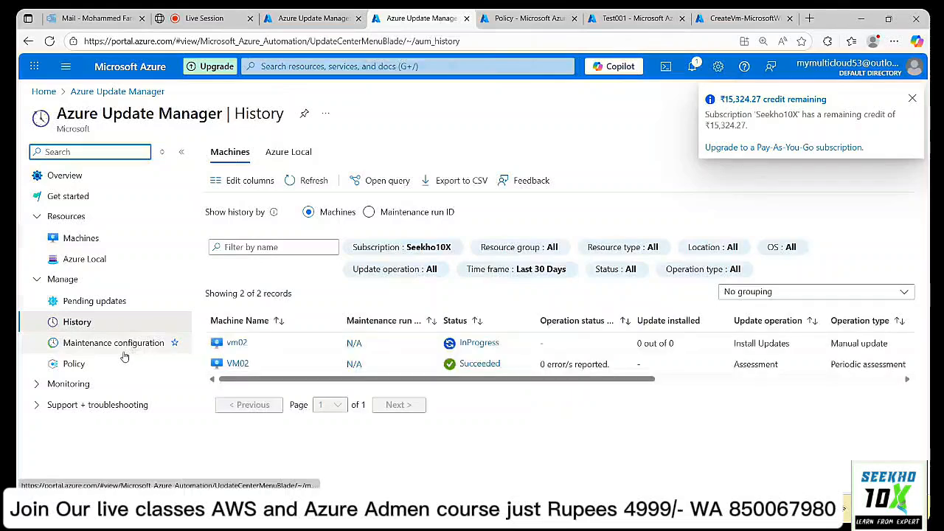
left_click(914, 99)
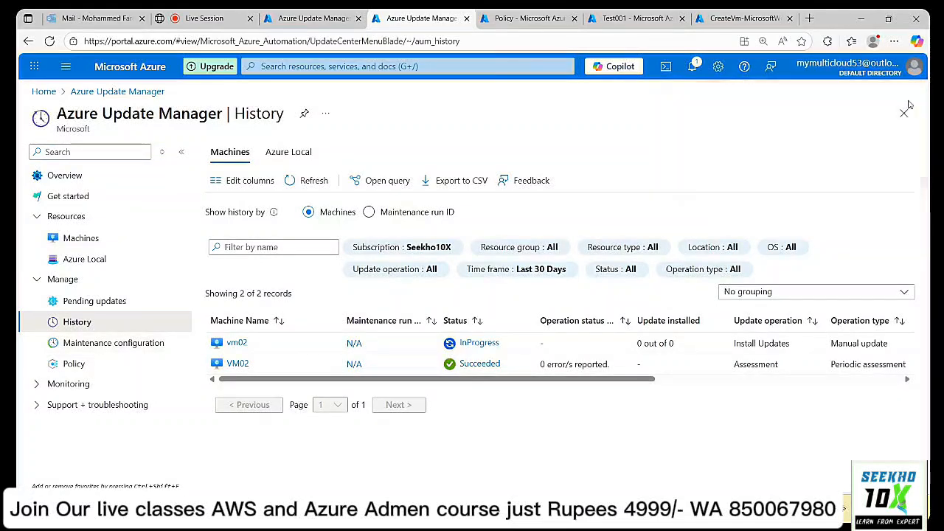
left_click(92, 347)
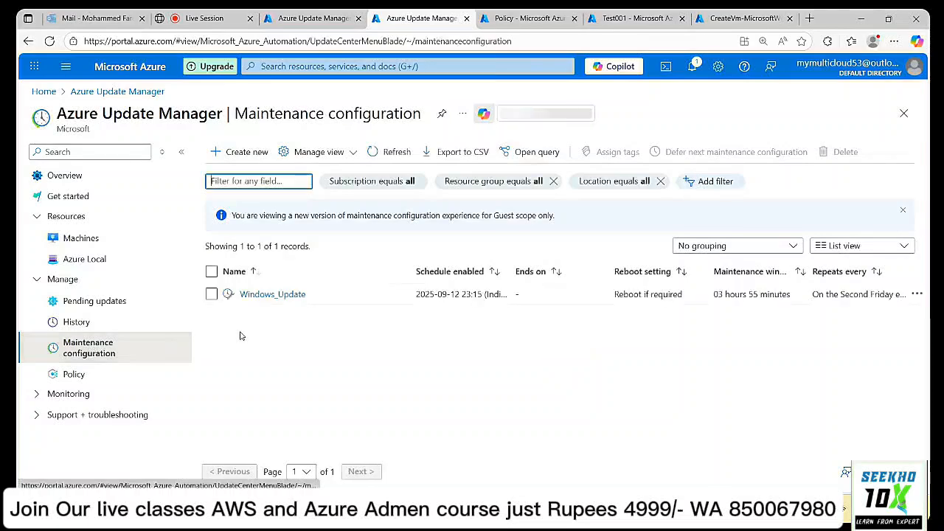
left_click(293, 298)
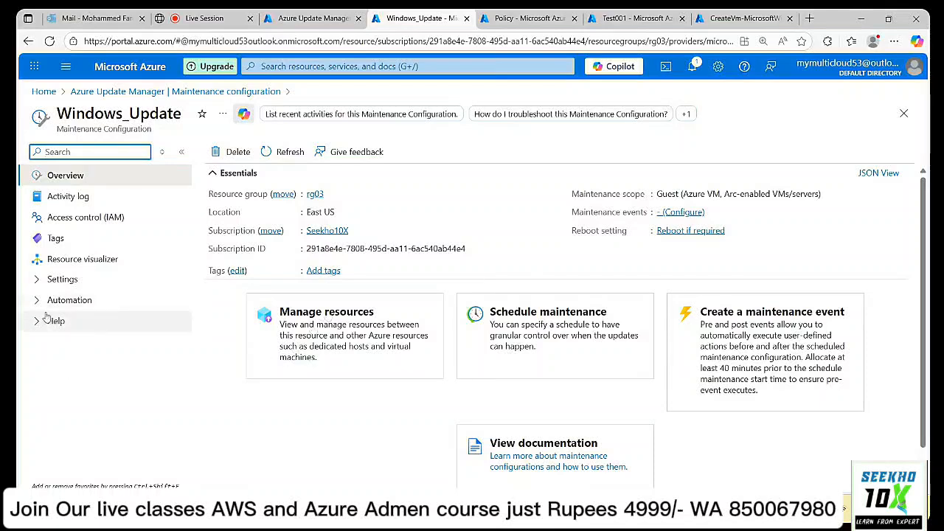
left_click(39, 290)
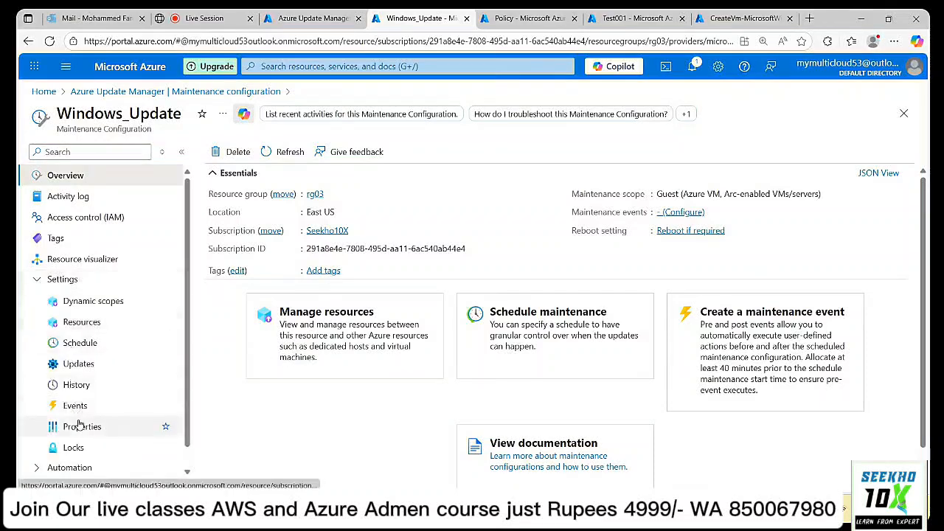
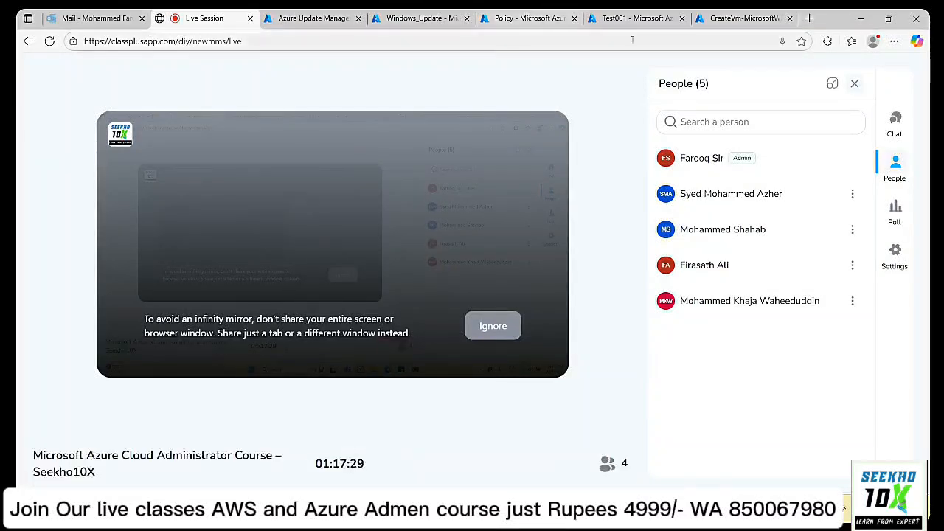
Show the Policy overview for Seekho10X: 58% compliance, 7 of 12 resources compliant.
left_click(519, 24)
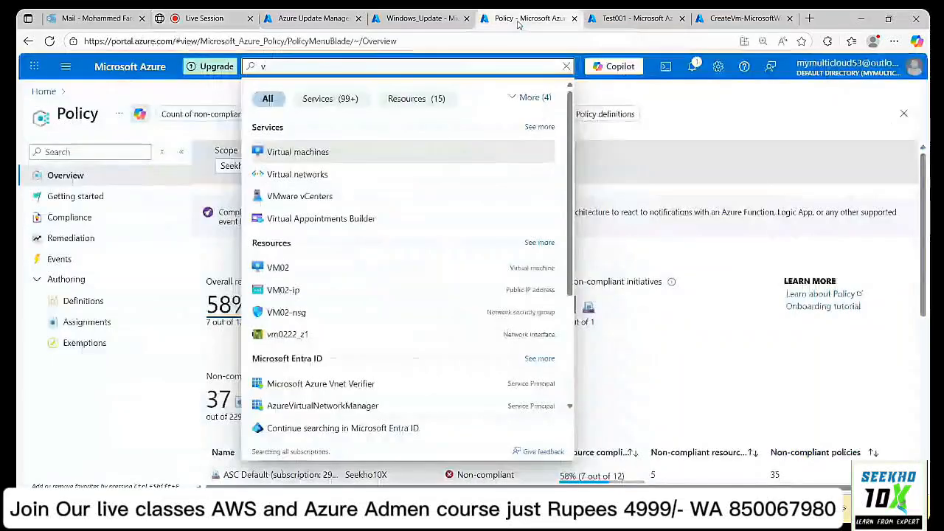
left_click(736, 113)
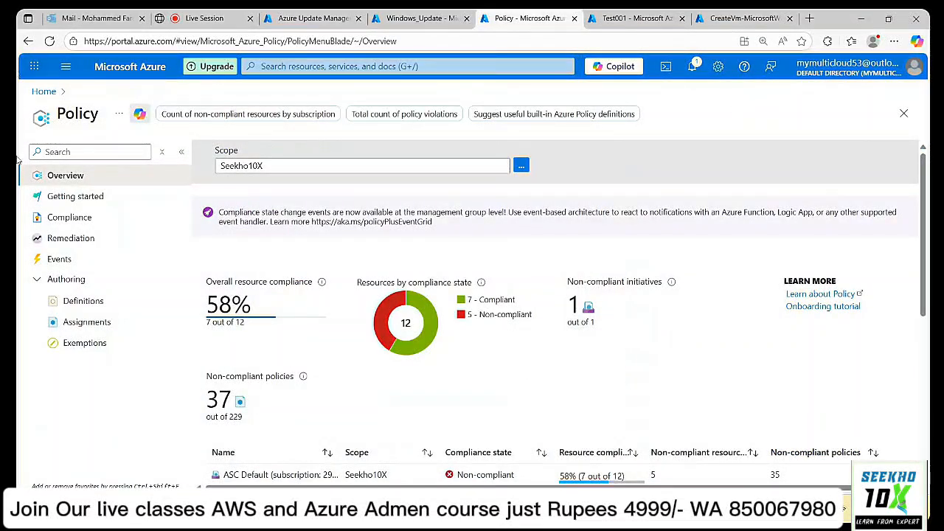
Refresh Update Manager history to list three succeeded operations, including Test001's periodic assessment.
left_click(406, 15)
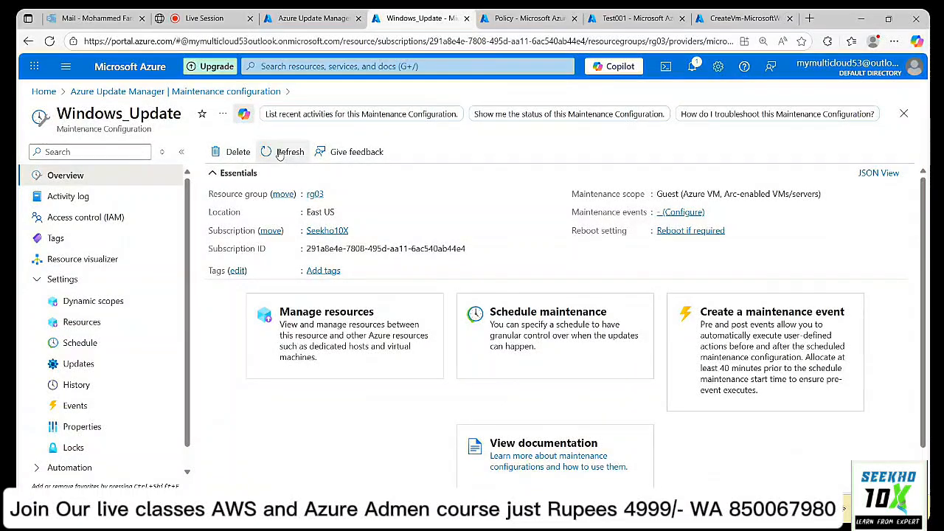
left_click(40, 284)
left_click(314, 18)
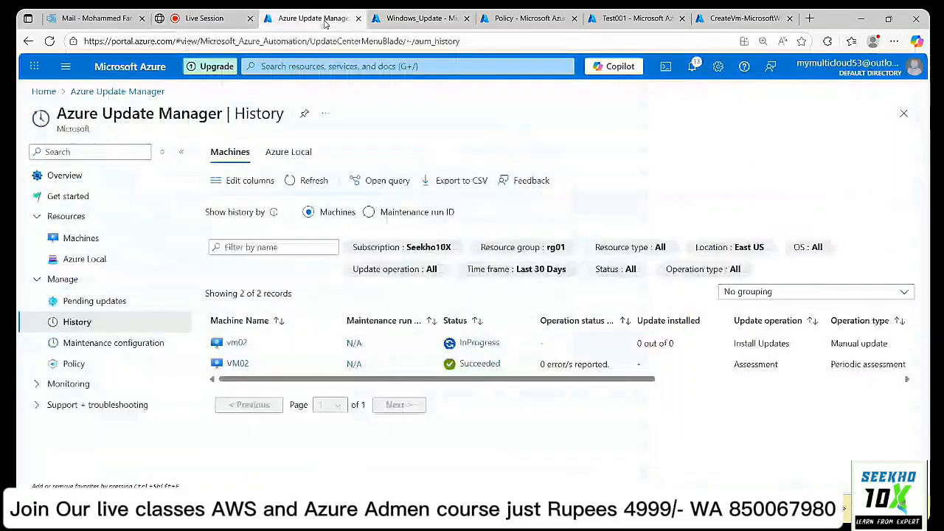
left_click(314, 182)
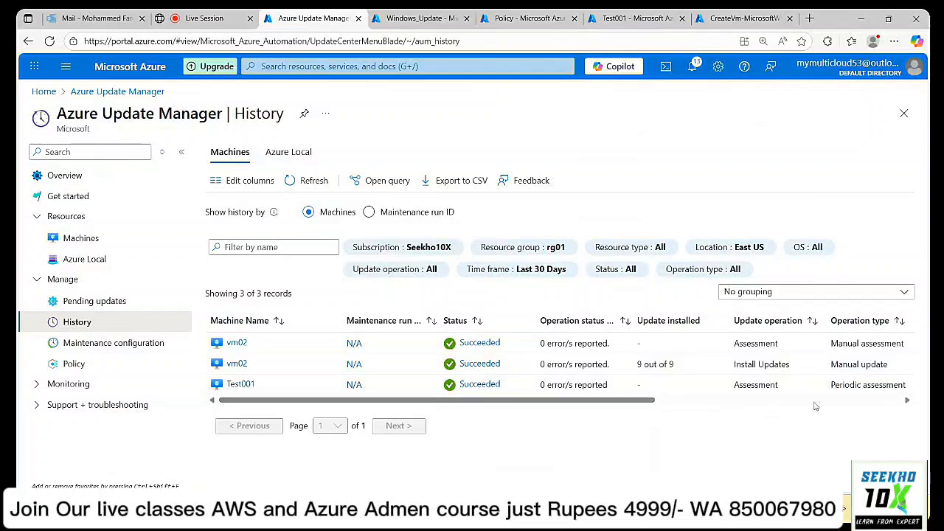
left_click_drag(615, 404, 499, 438)
left_click(102, 303)
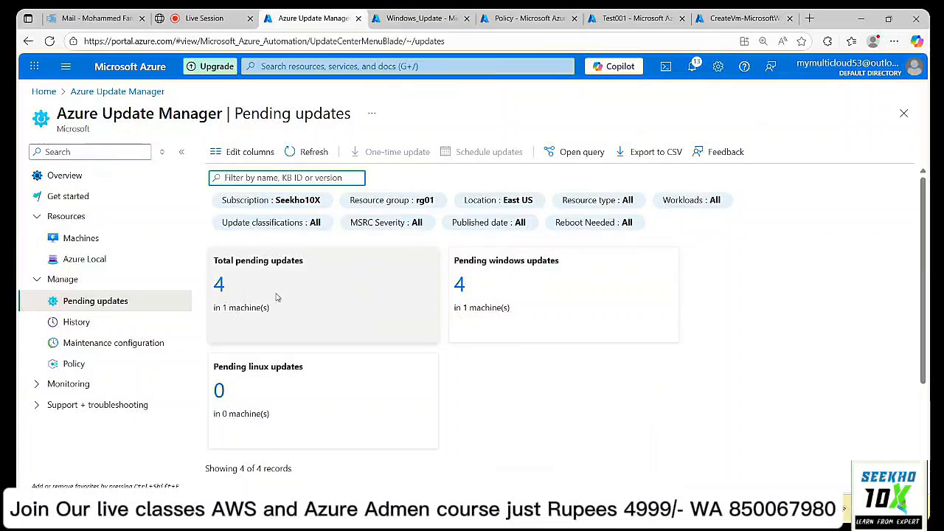
scroll(691, 324, "down", 2)
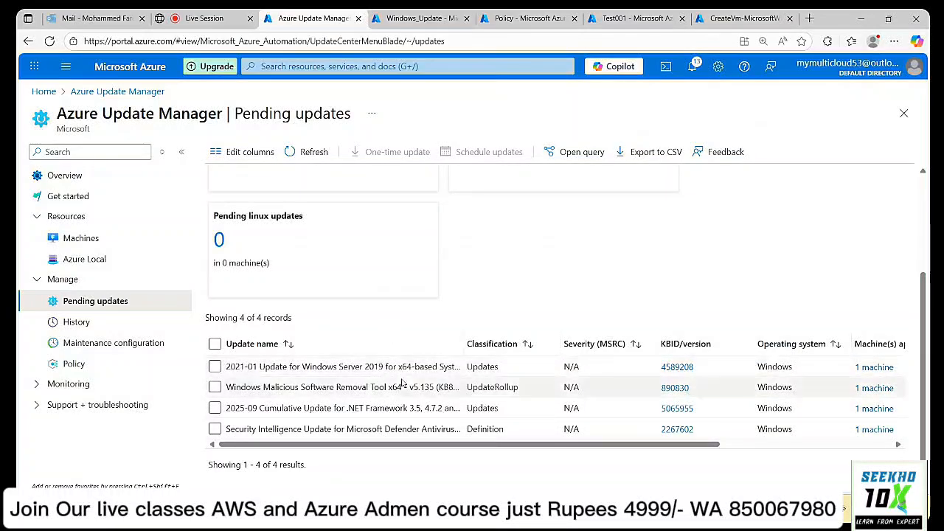
scroll(404, 426, "up", 3)
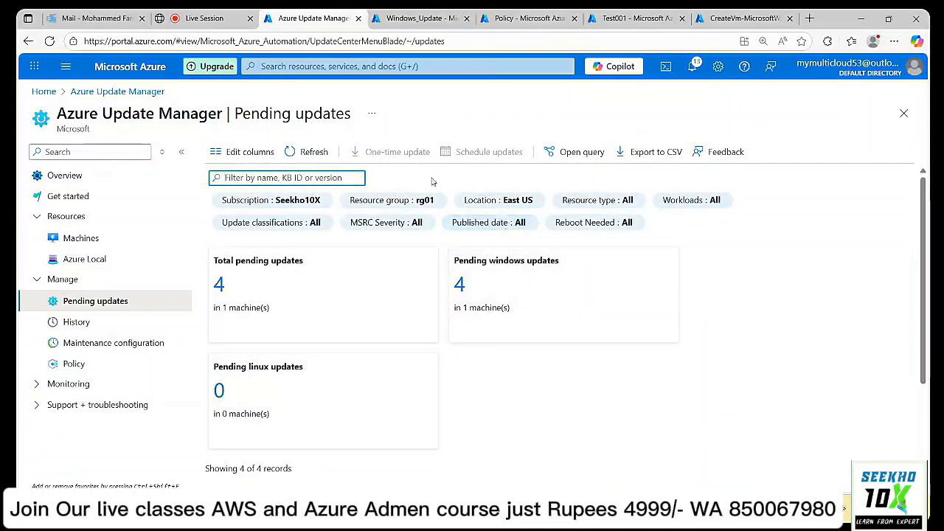
left_click(312, 152)
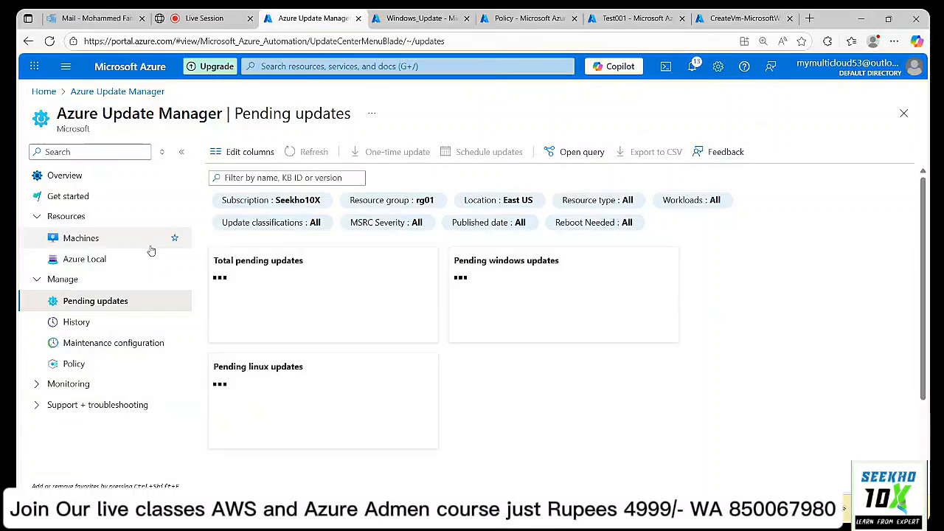
left_click(76, 322)
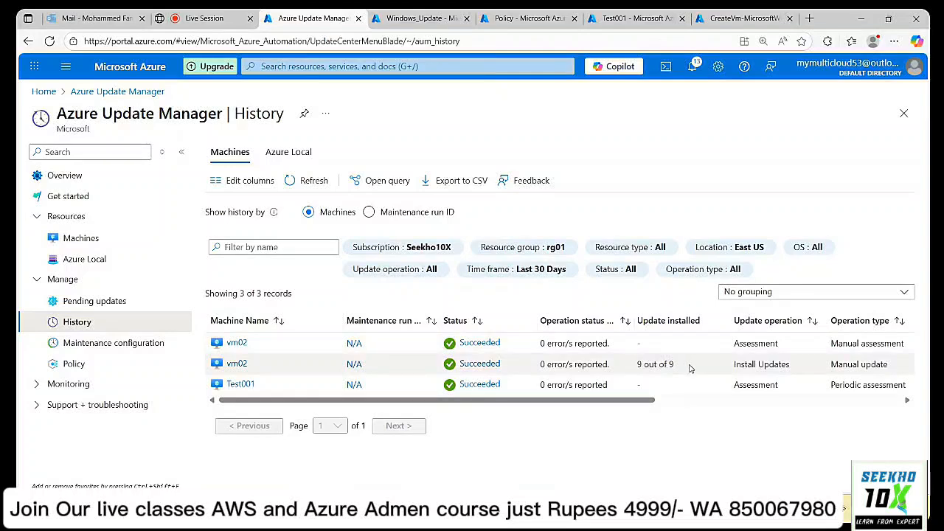
Highlight the Manual assessment and Periodic assessment operation types in the History table.
left_click_drag(647, 401, 750, 403)
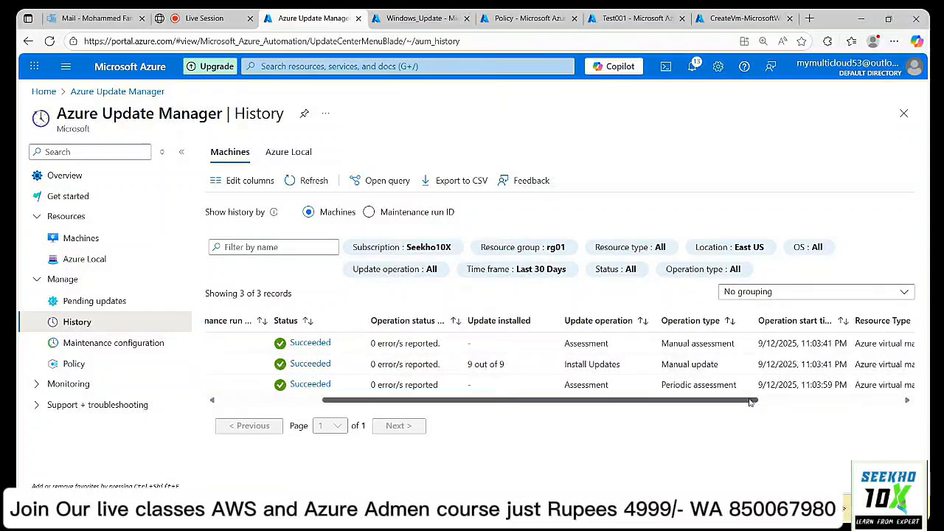
left_click_drag(661, 363, 719, 372)
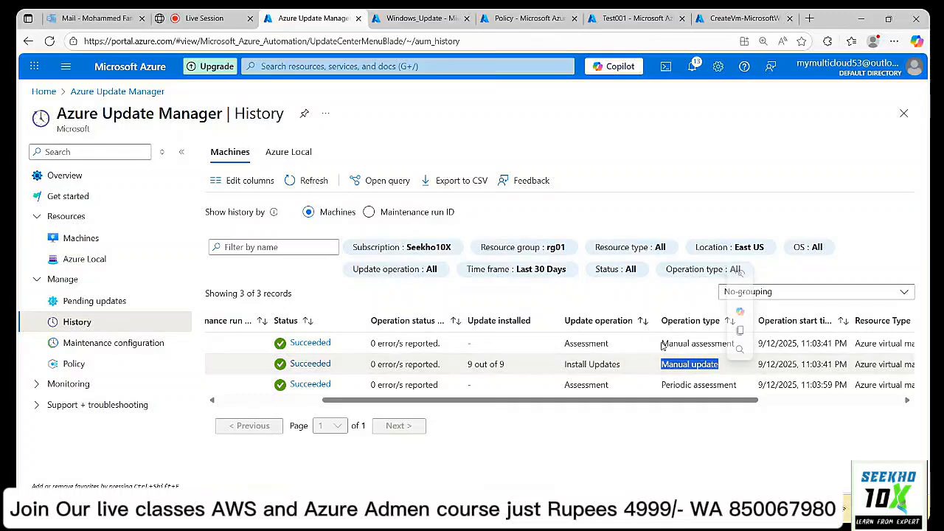
left_click_drag(661, 346, 740, 345)
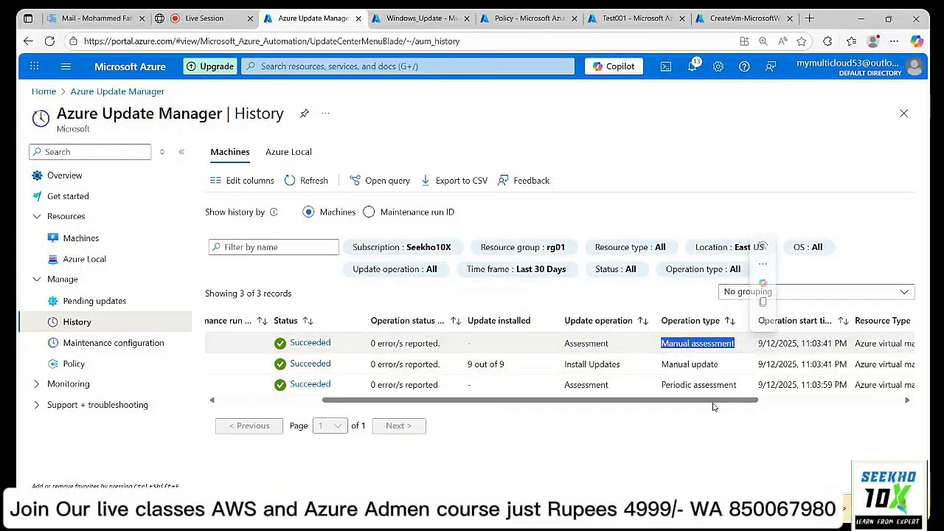
left_click_drag(714, 403, 746, 412)
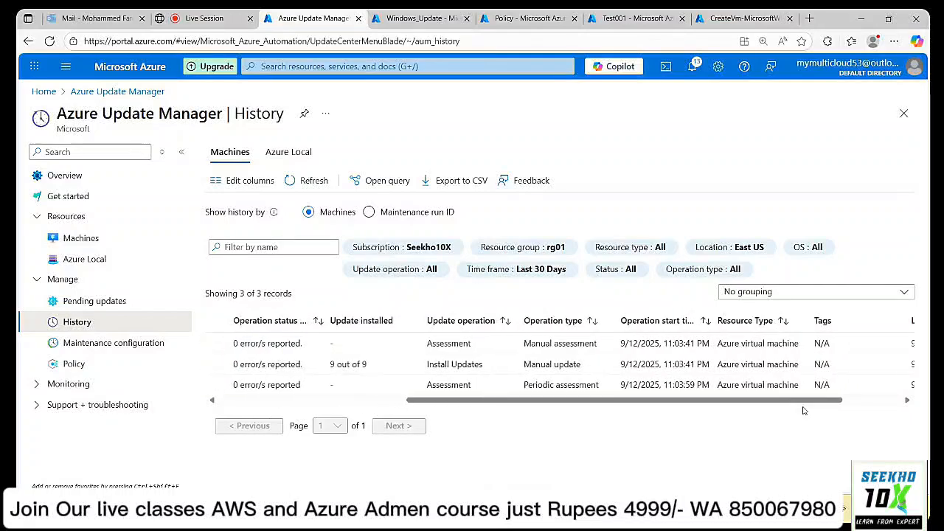
left_click_drag(804, 411, 817, 411)
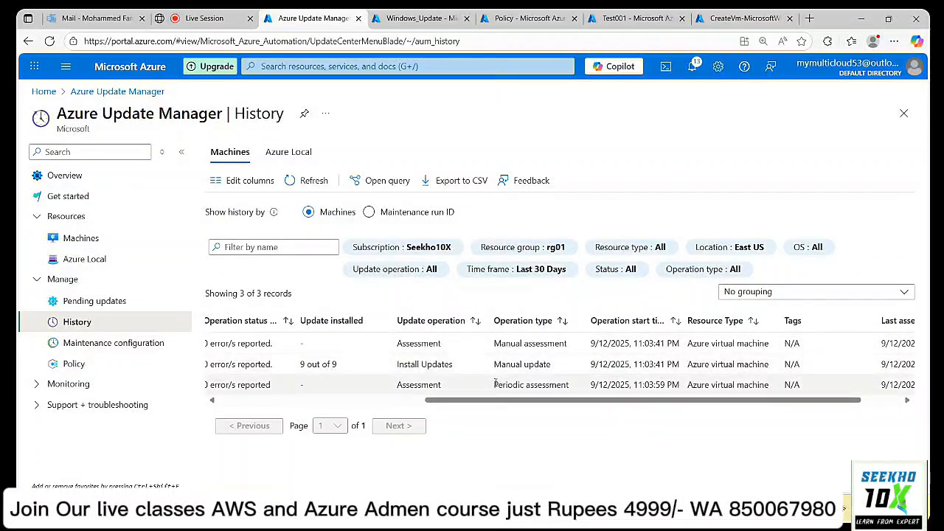
left_click_drag(496, 383, 582, 385)
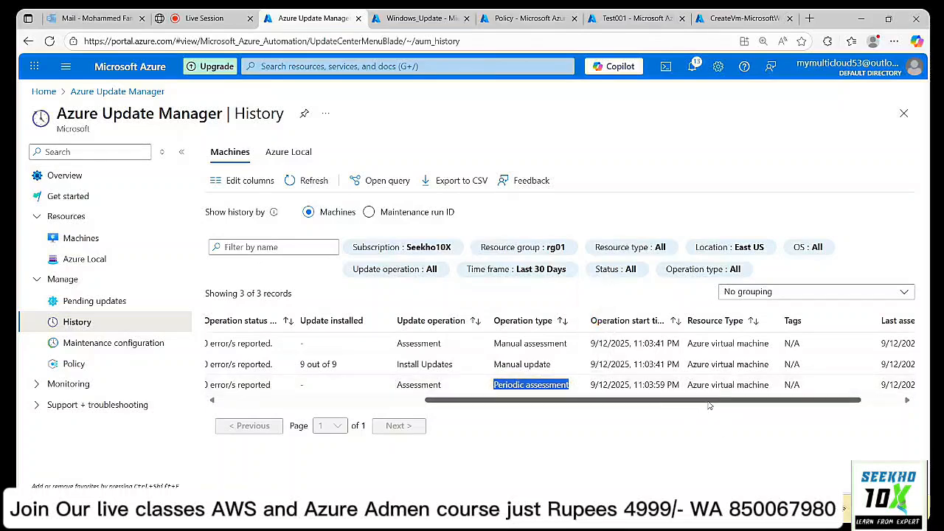
left_click_drag(710, 404, 494, 422)
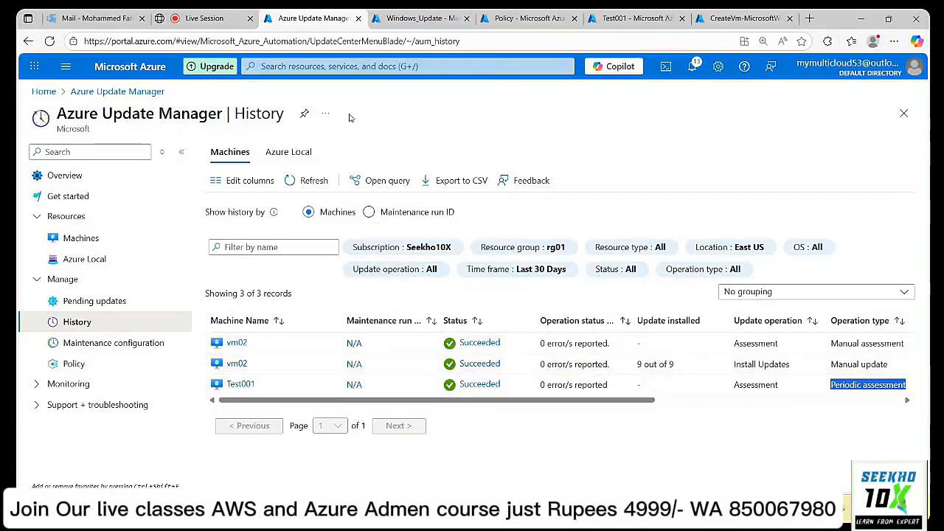
Refresh the update history several times for new records, then go to the Azure home page.
left_click(306, 180)
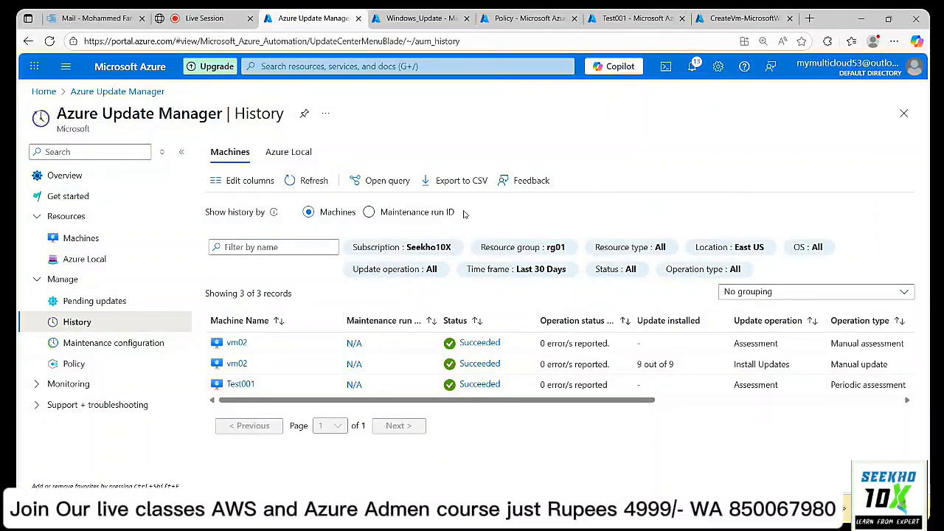
left_click(319, 186)
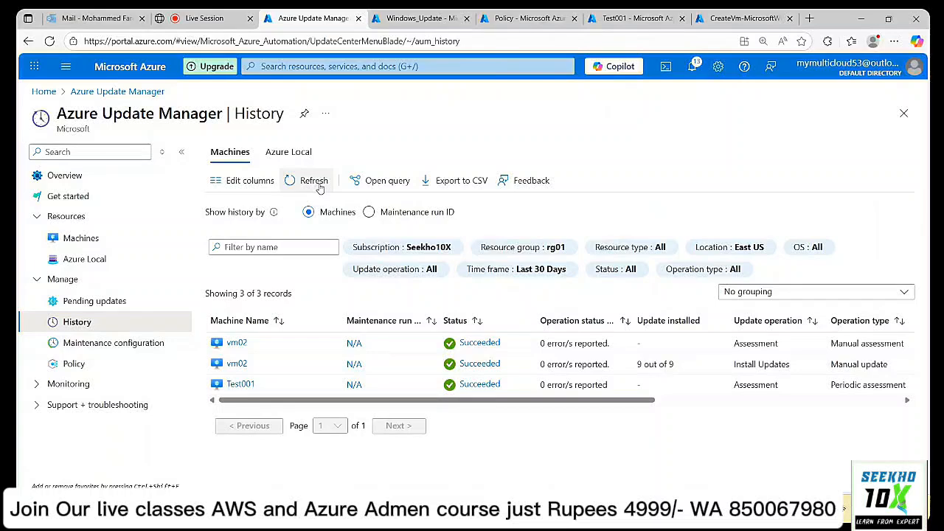
left_click(319, 186)
left_click(320, 185)
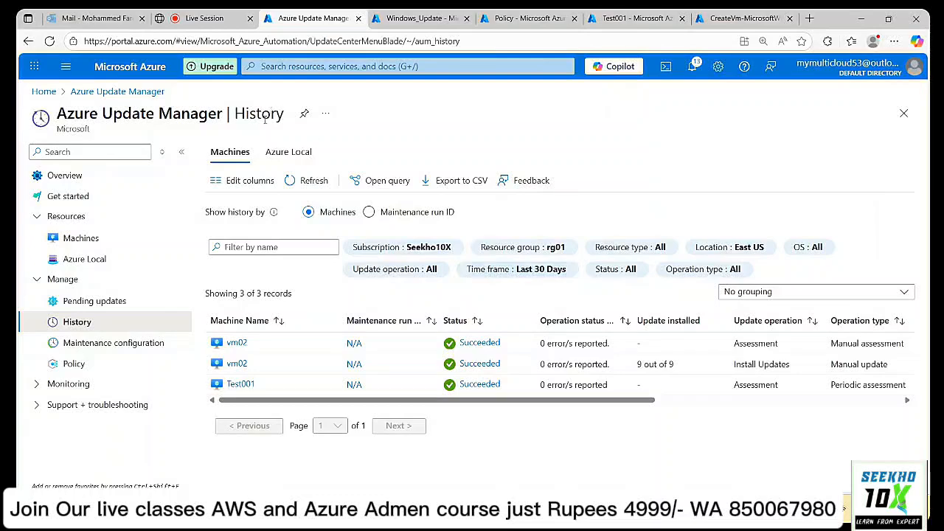
left_click(44, 91)
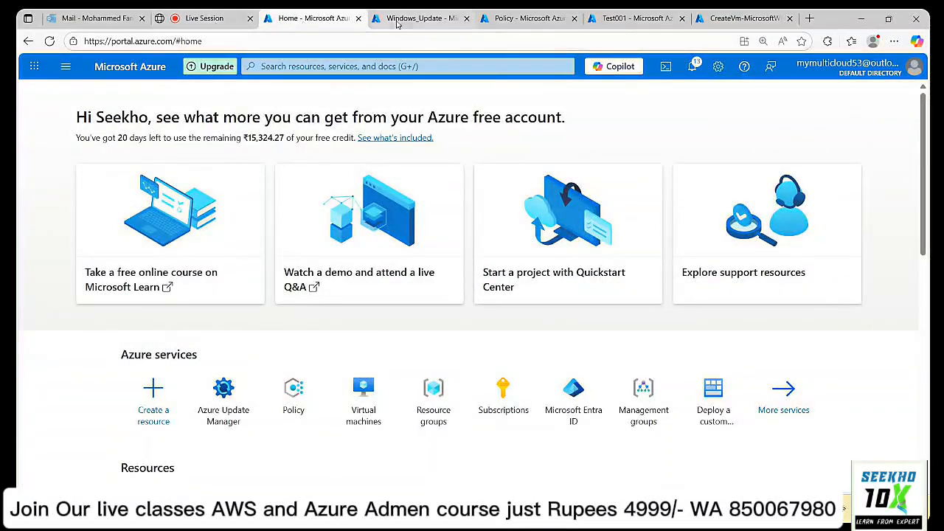
Review the update classifications included in the Windows_Update maintenance configuration.
left_click(422, 18)
left_click(314, 18)
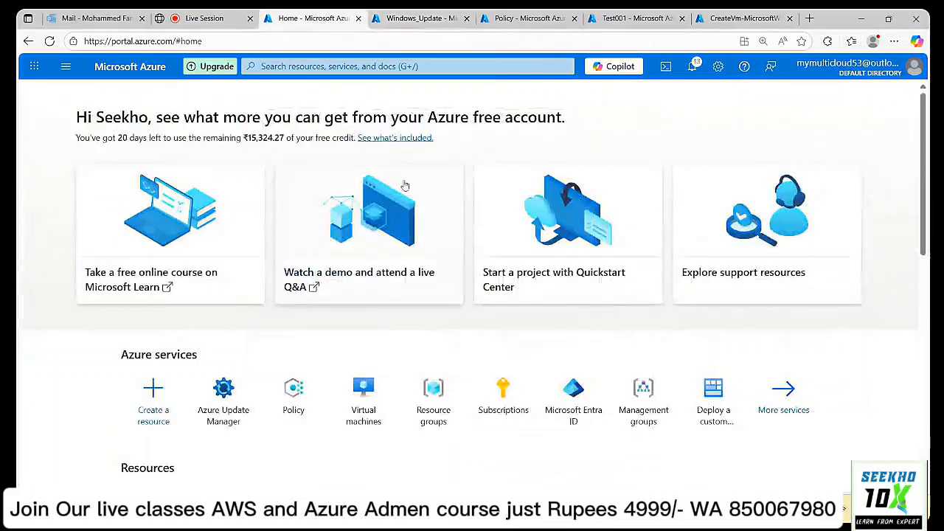
left_click(422, 18)
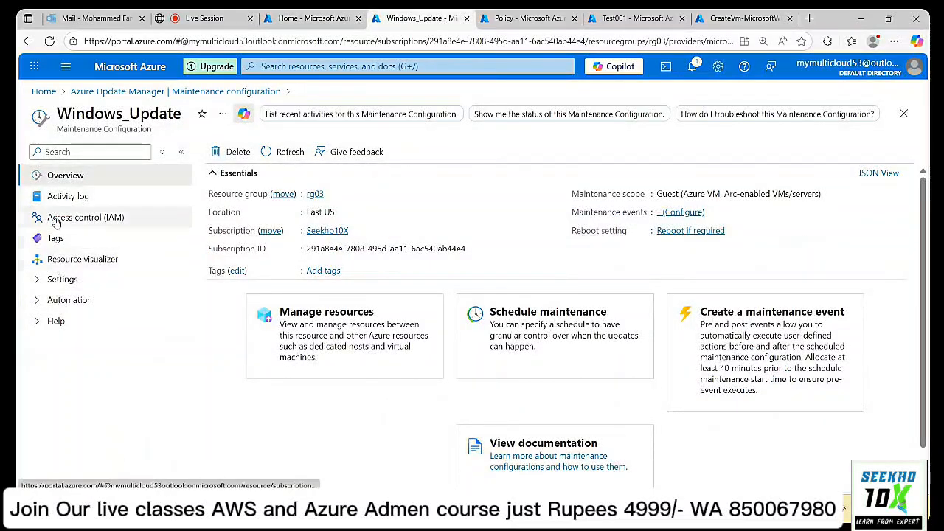
left_click(59, 280)
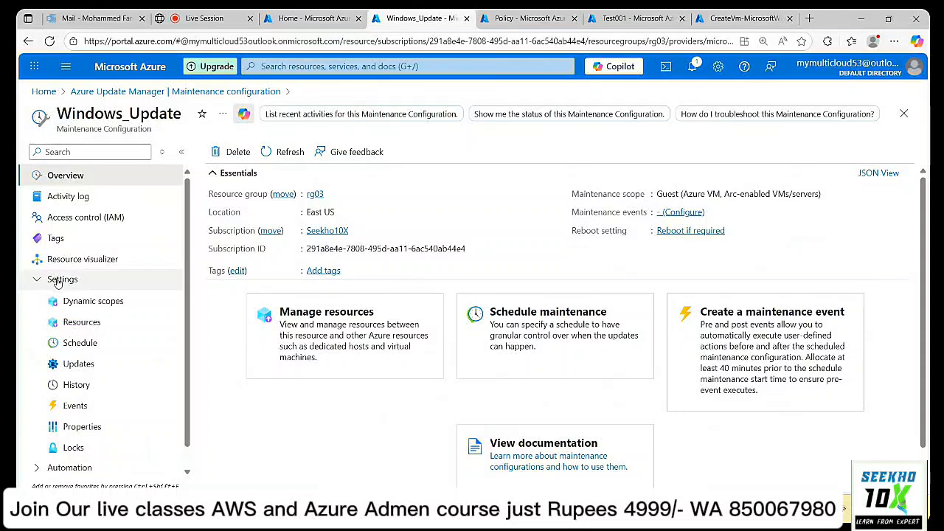
left_click(75, 365)
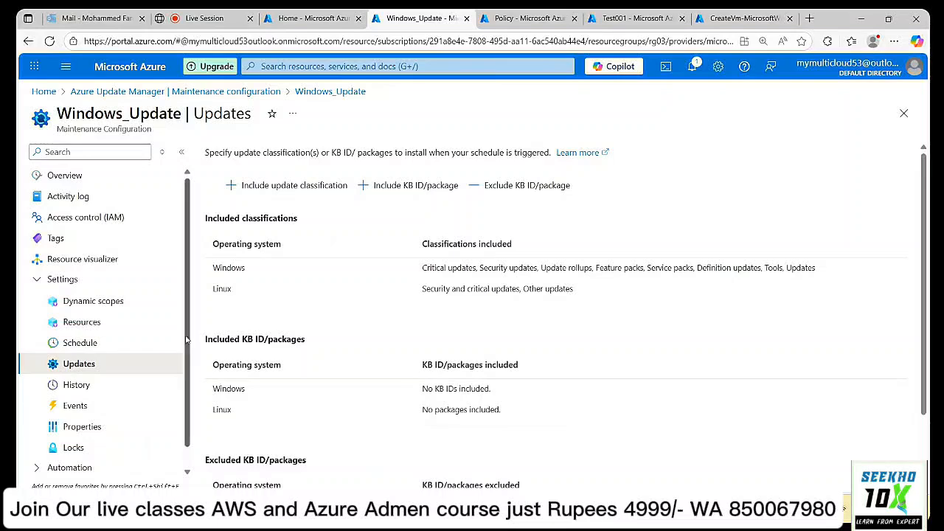
scroll(89, 363, "down", 1)
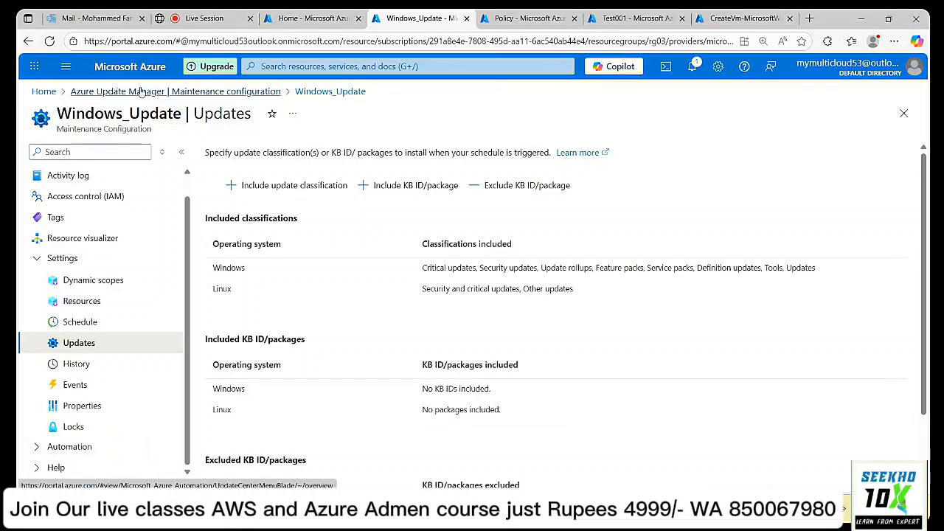
Review pending updates: four Windows updates on one machine, zero Linux updates.
left_click(157, 91)
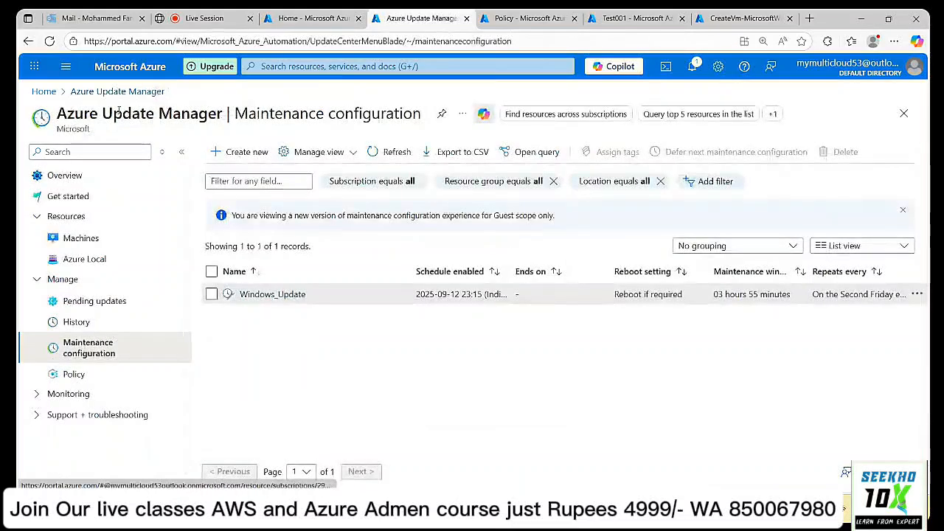
left_click(89, 302)
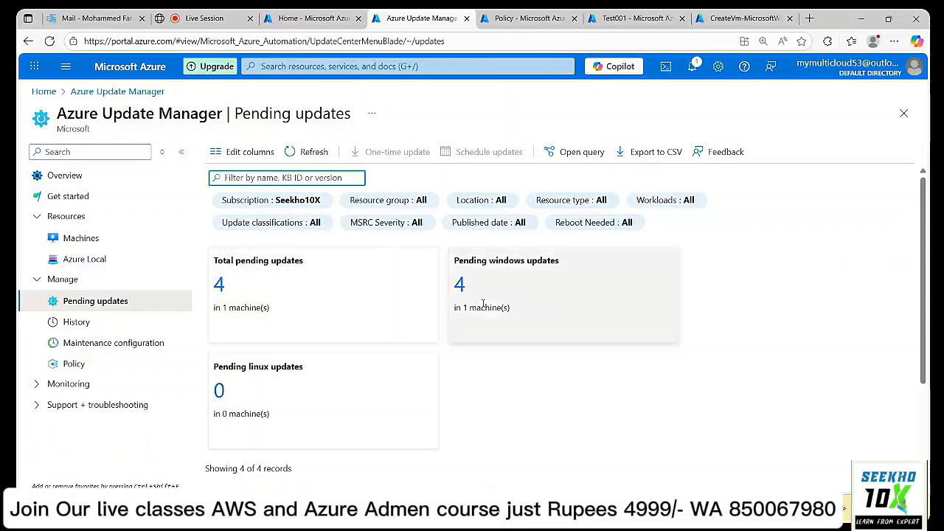
scroll(491, 302, "down", 3)
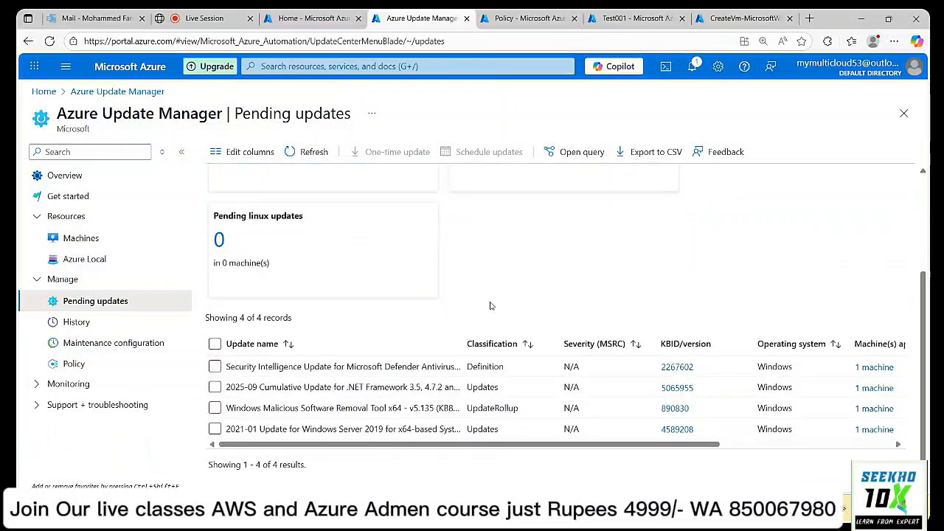
scroll(490, 305, "up", 3)
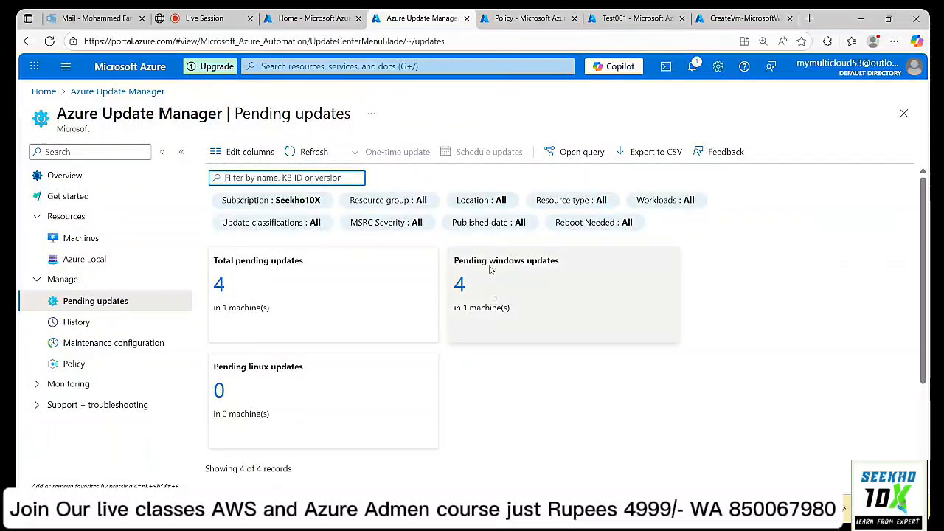
List Update Manager machines and find Test001's associated windows_update schedule.
left_click(81, 238)
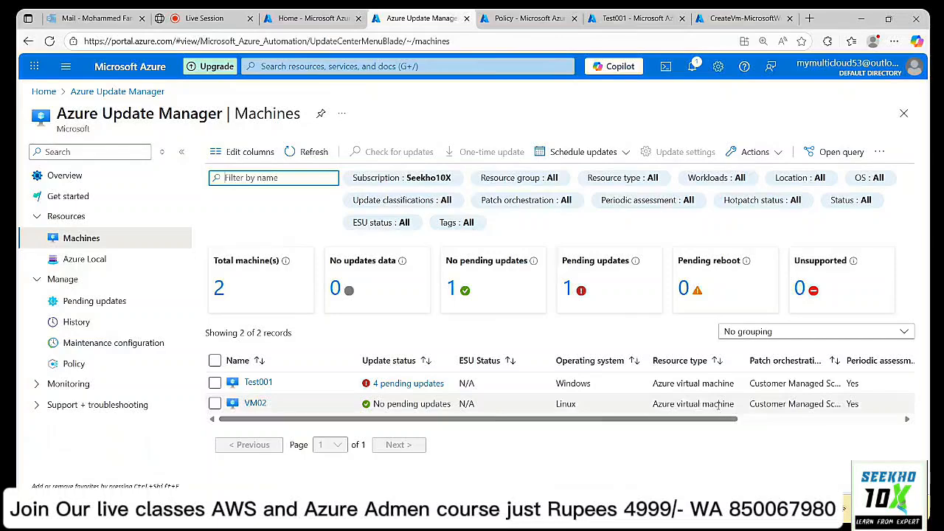
left_click_drag(725, 422, 906, 418)
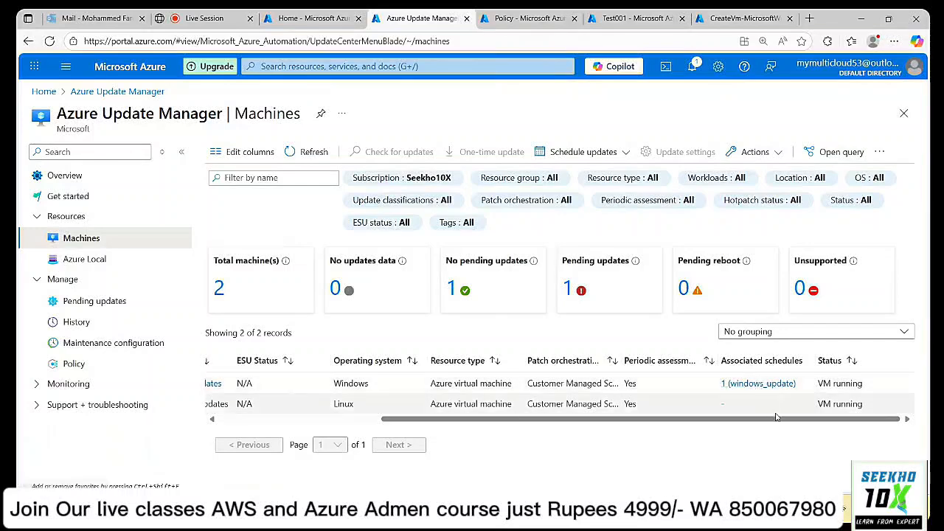
left_click_drag(721, 419, 558, 439)
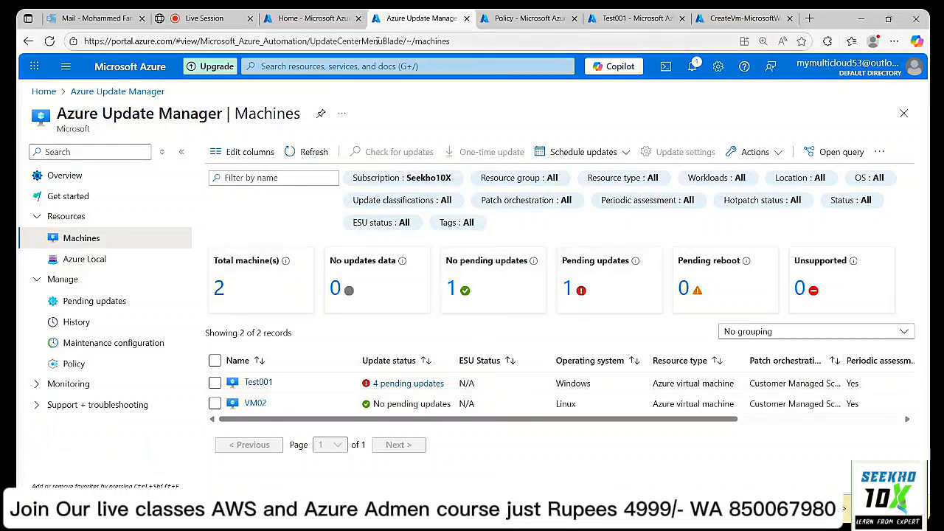
Move over to the live class session tab with its participants list.
left_click(308, 18)
left_click(393, 17)
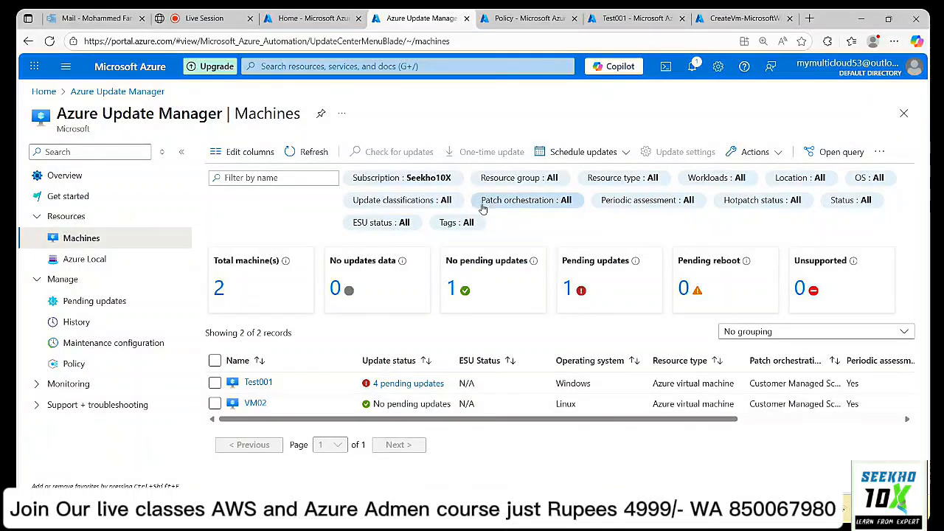
left_click(214, 19)
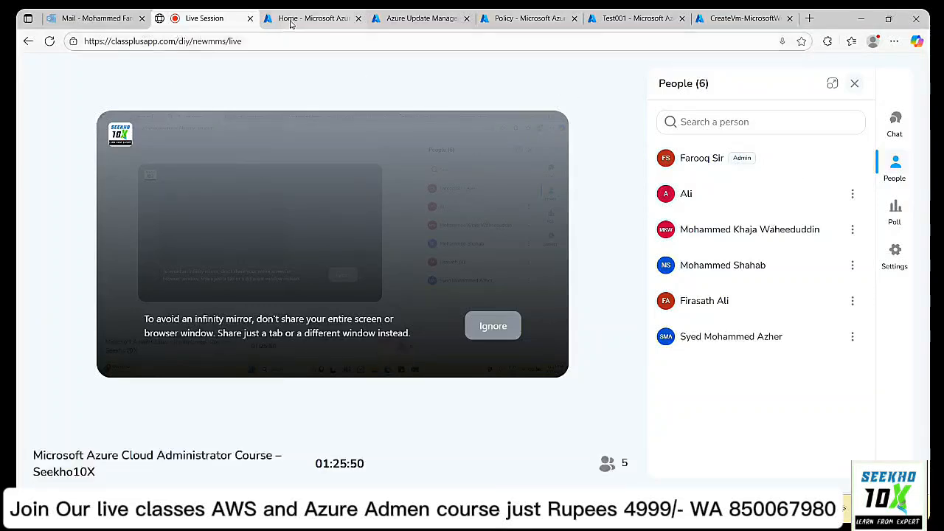
Reload the machines list (two machines, one with pending updates), then open update History.
left_click(317, 19)
left_click(453, 18)
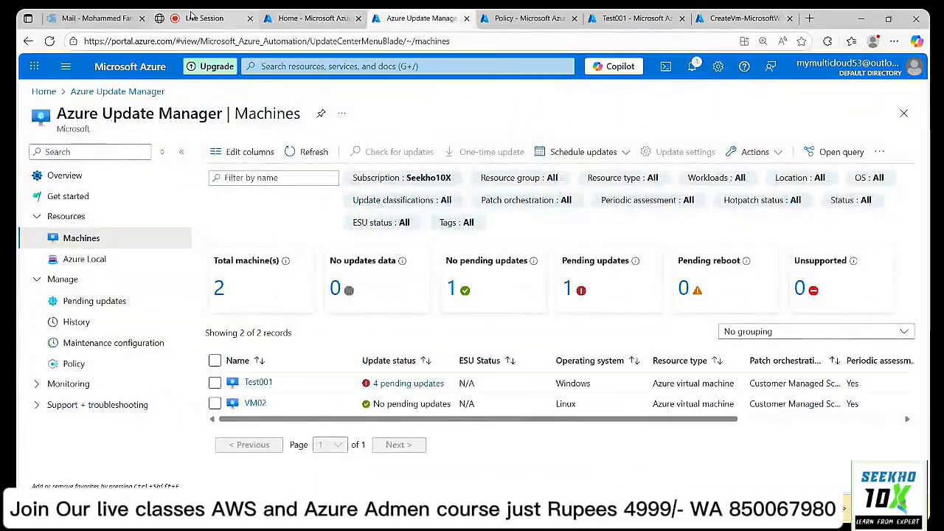
left_click(192, 16)
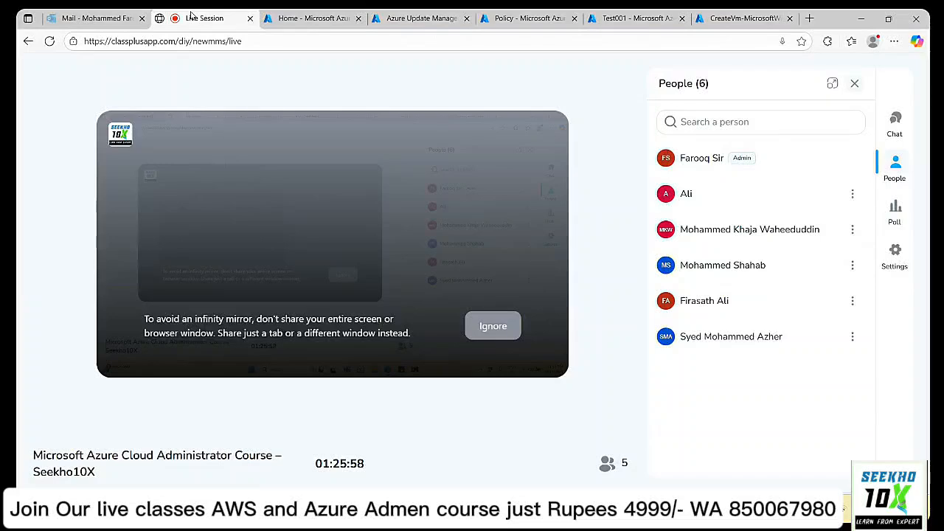
left_click(416, 18)
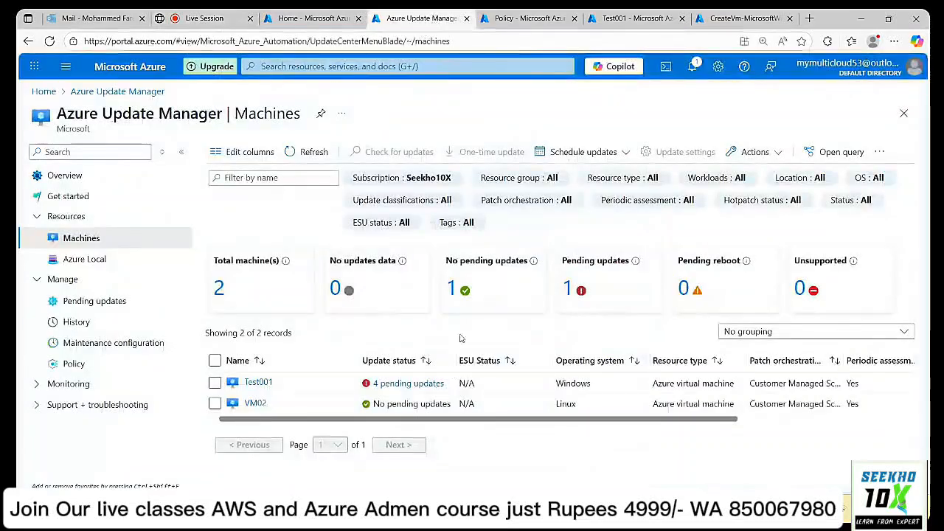
left_click(306, 153)
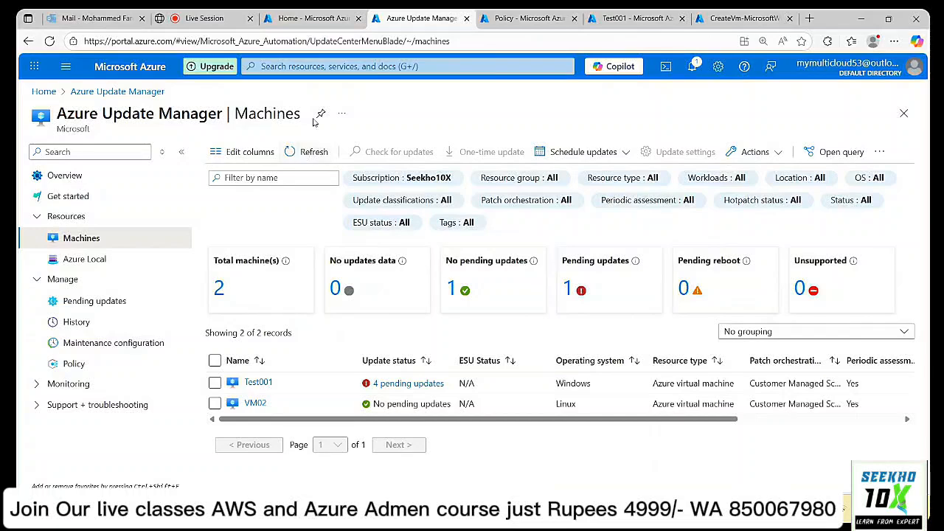
left_click(317, 18)
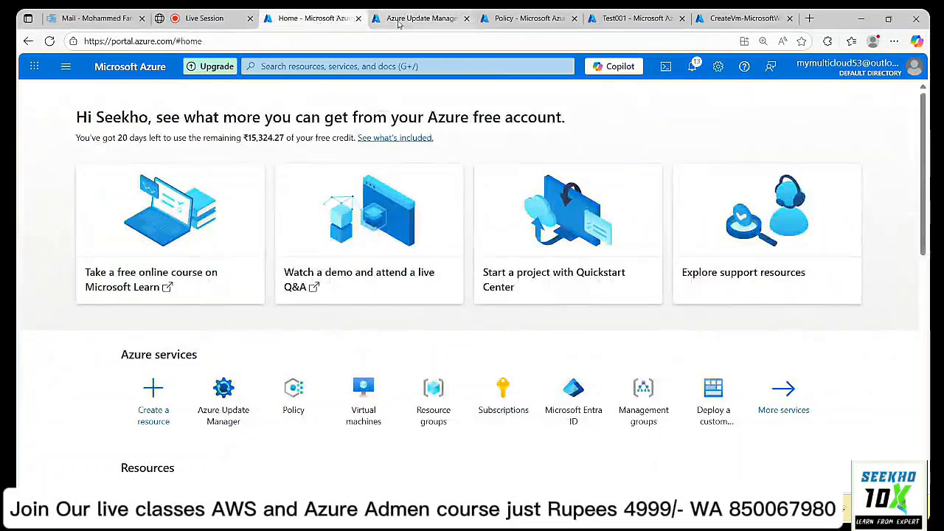
left_click(420, 17)
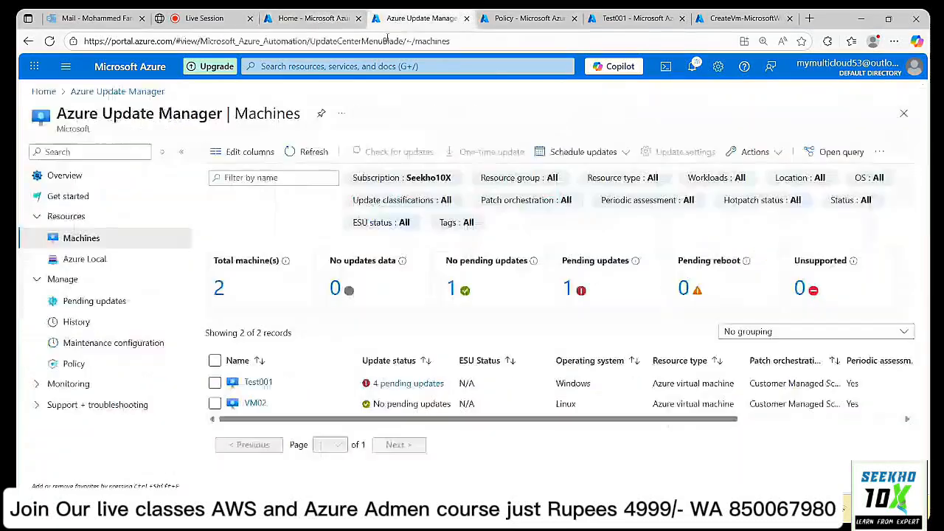
left_click(81, 325)
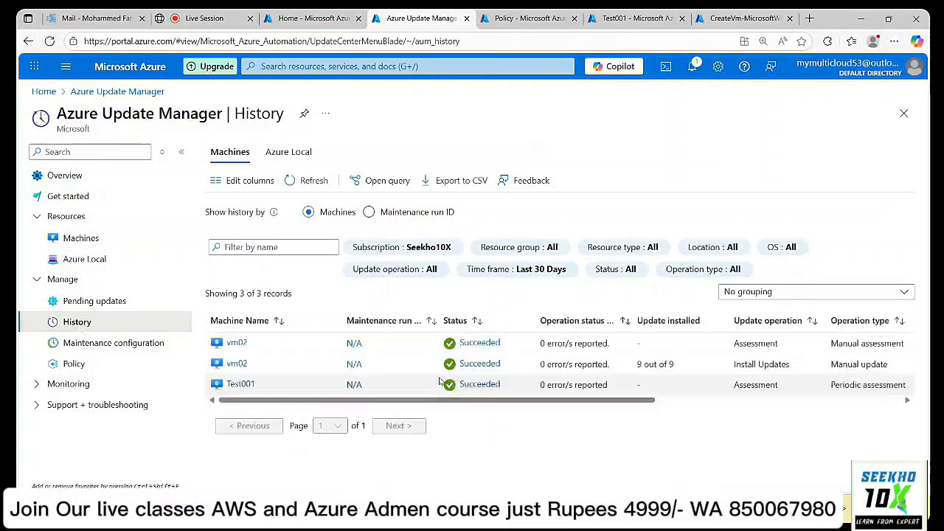
Show history by maintenance run ID, with the Windows_Update run InProgress at 0 of 0 machines.
left_click(369, 213)
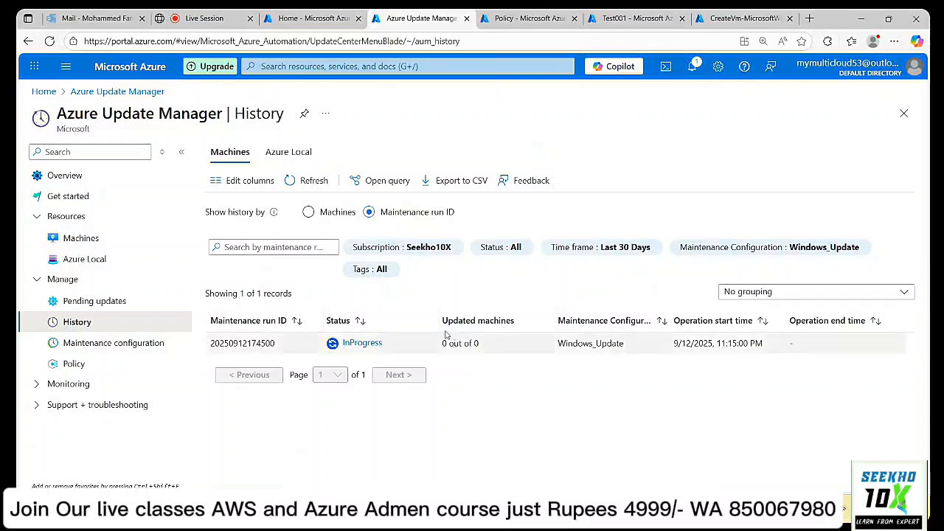
left_click(305, 181)
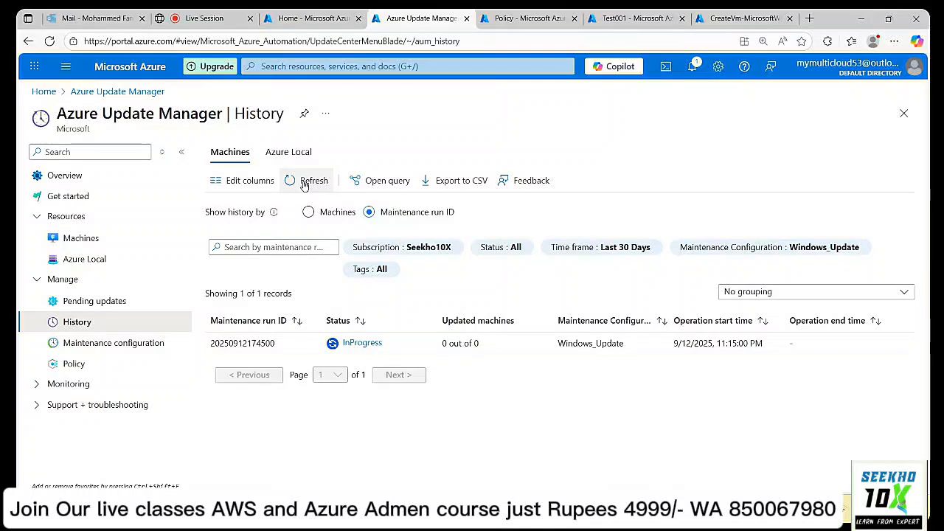
Reload pending updates, still four Windows updates, then return to History by machines.
left_click(122, 303)
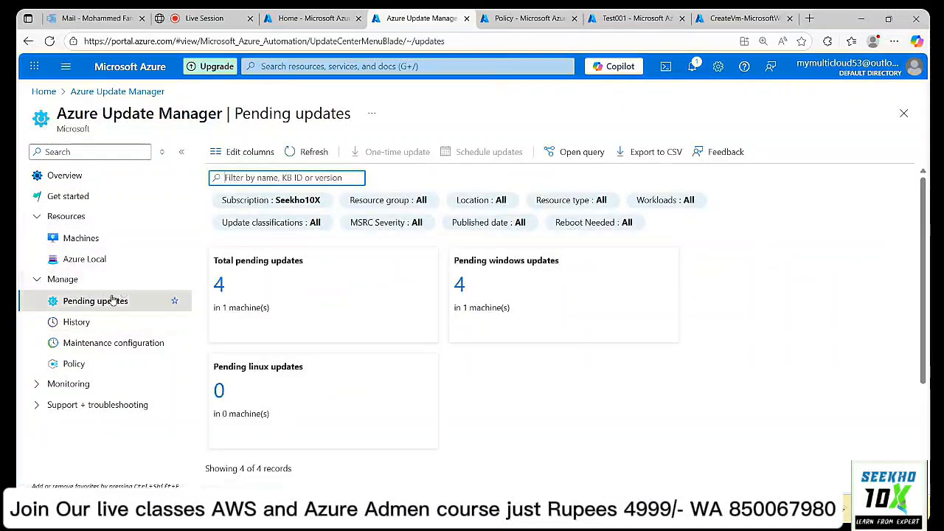
left_click(322, 155)
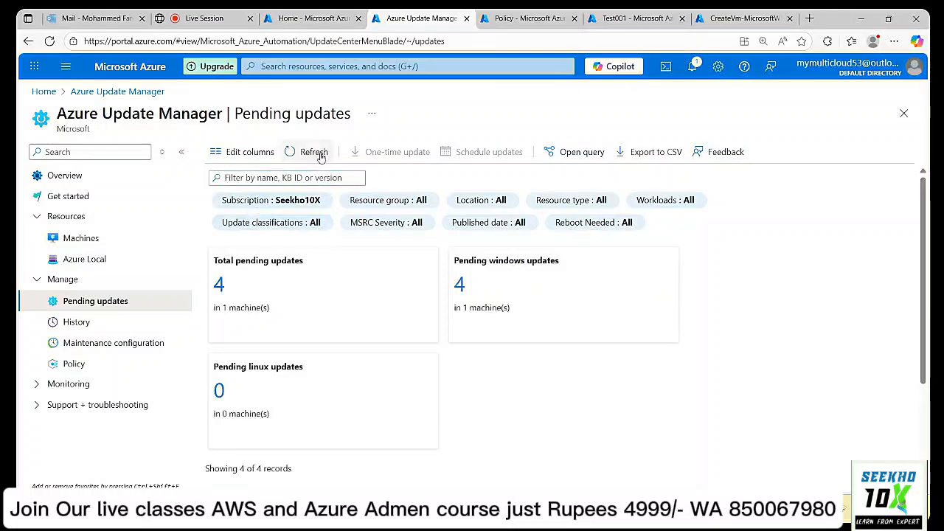
scroll(481, 342, "down", 3)
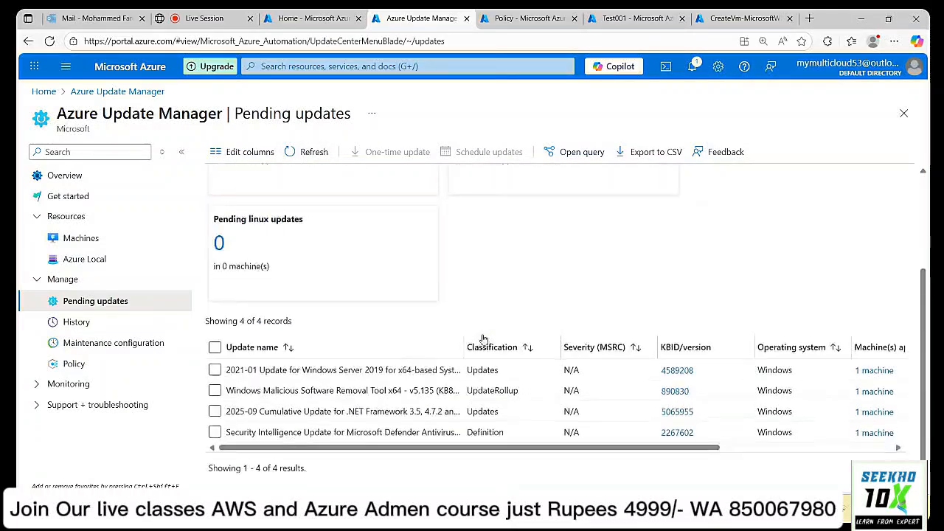
scroll(479, 336, "up", 3)
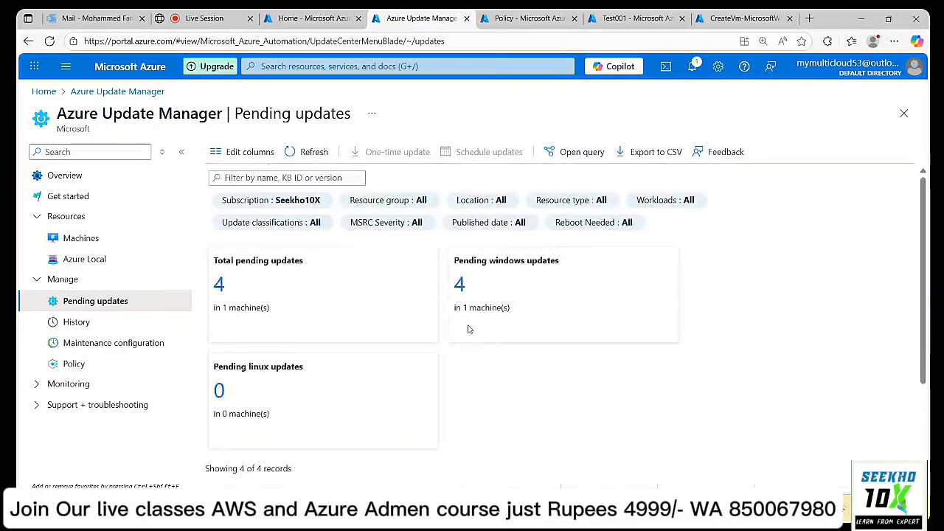
left_click(77, 322)
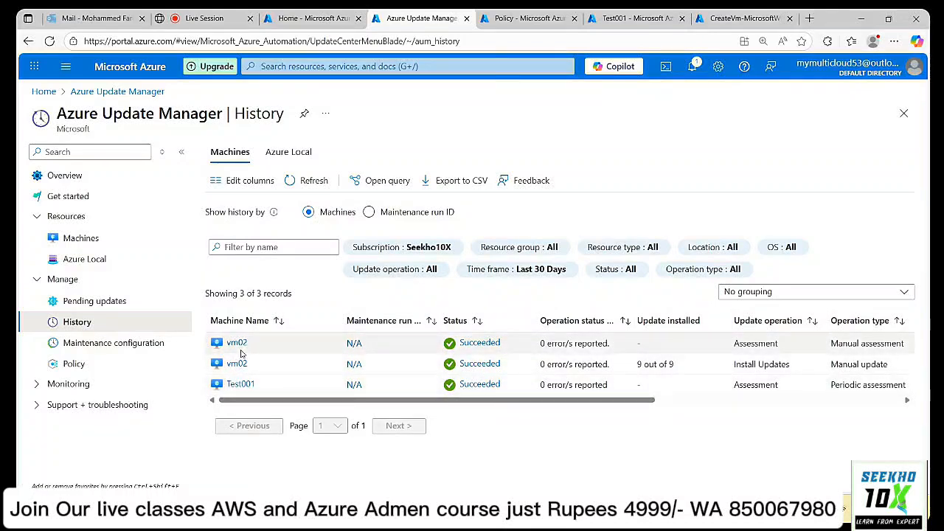
Confirm the Windows_Update run now covers one machine, then list maintenance configurations.
left_click(370, 212)
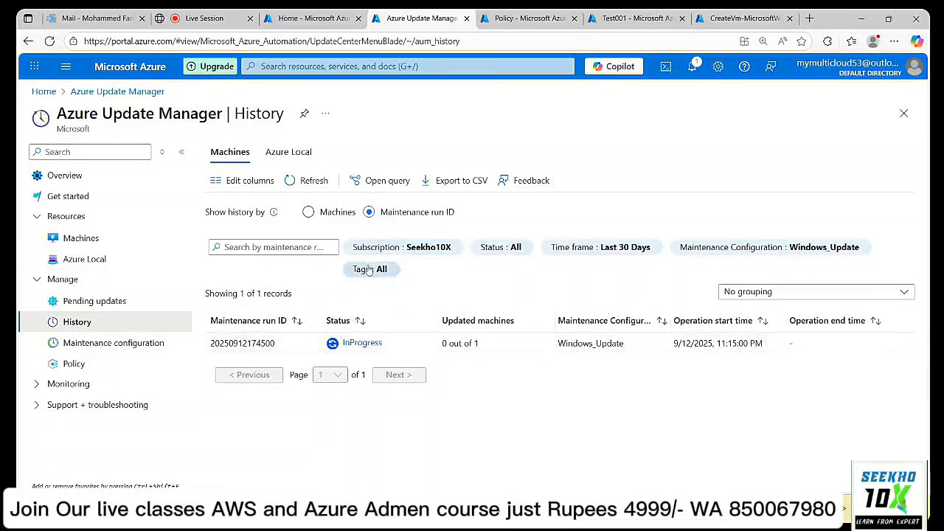
left_click(311, 182)
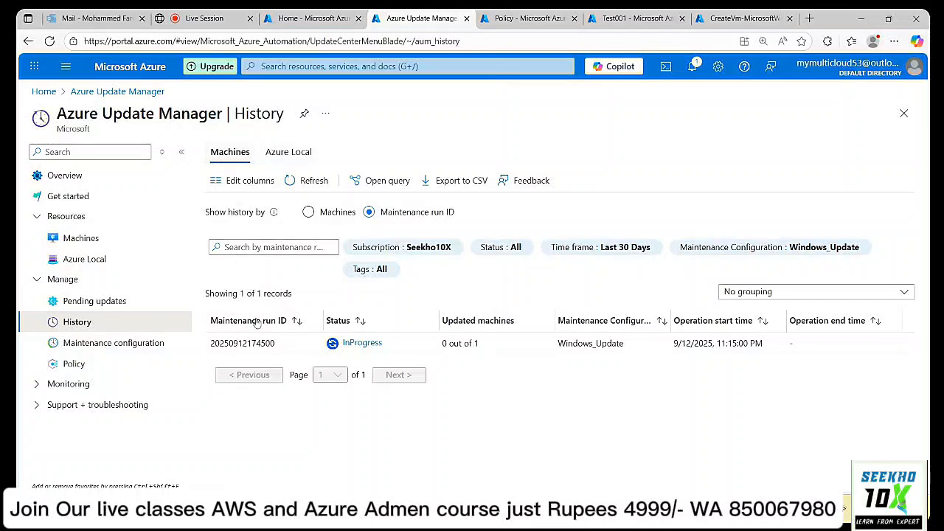
left_click(309, 213)
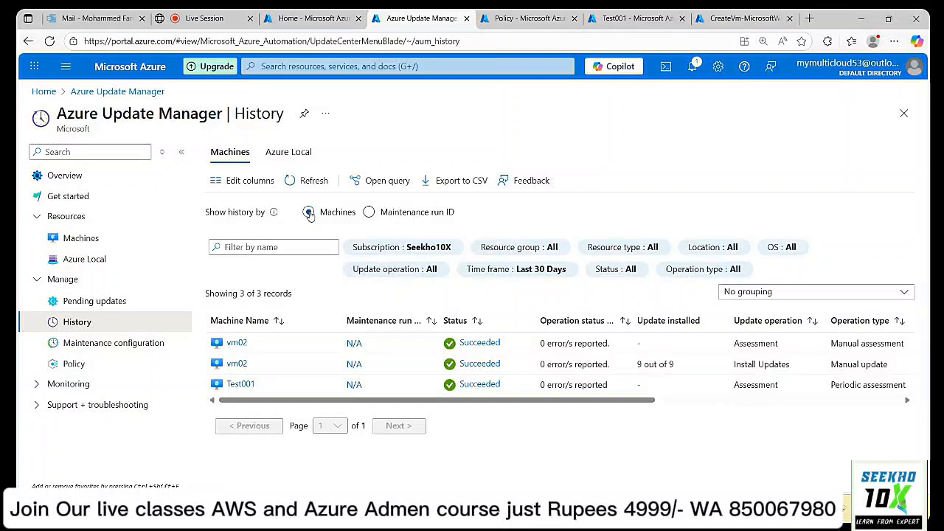
left_click(112, 343)
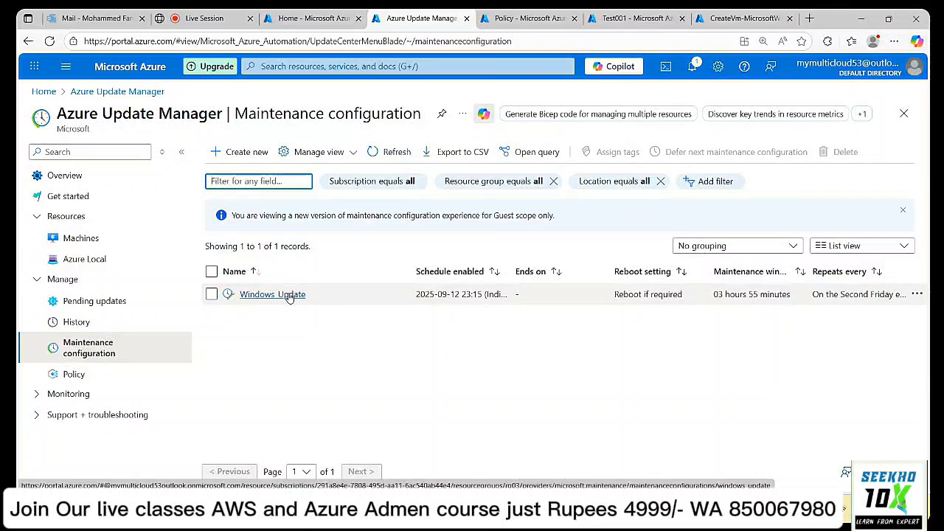
Review the Windows_Update configuration's properties and its maintenance schedule.
left_click(289, 295)
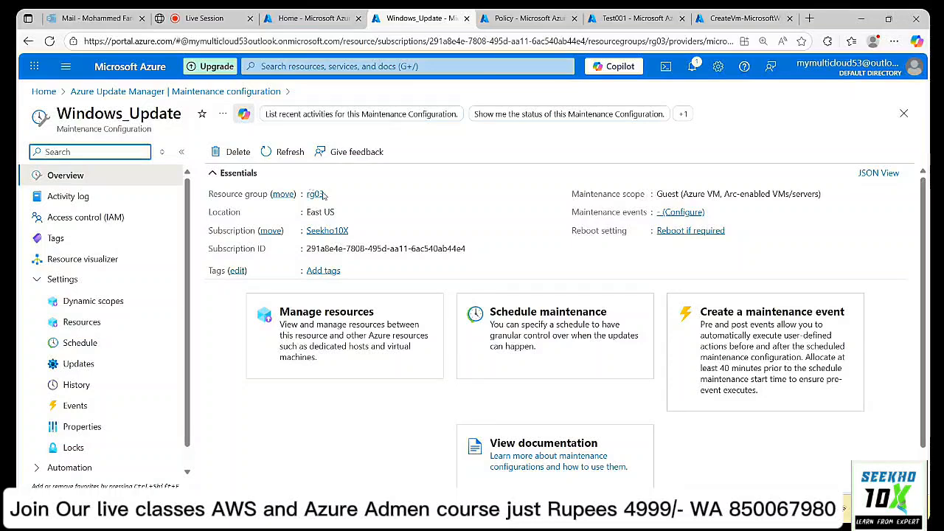
scroll(494, 264, "down", 1)
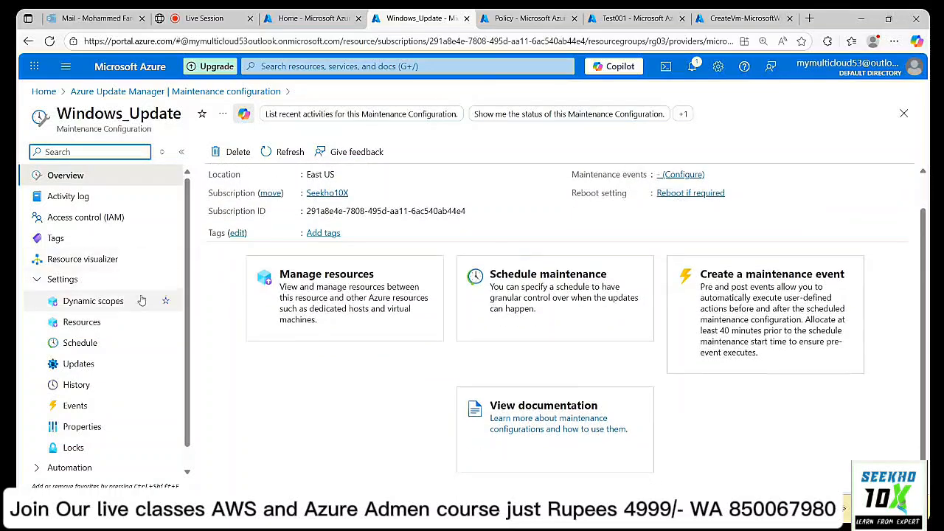
left_click(89, 430)
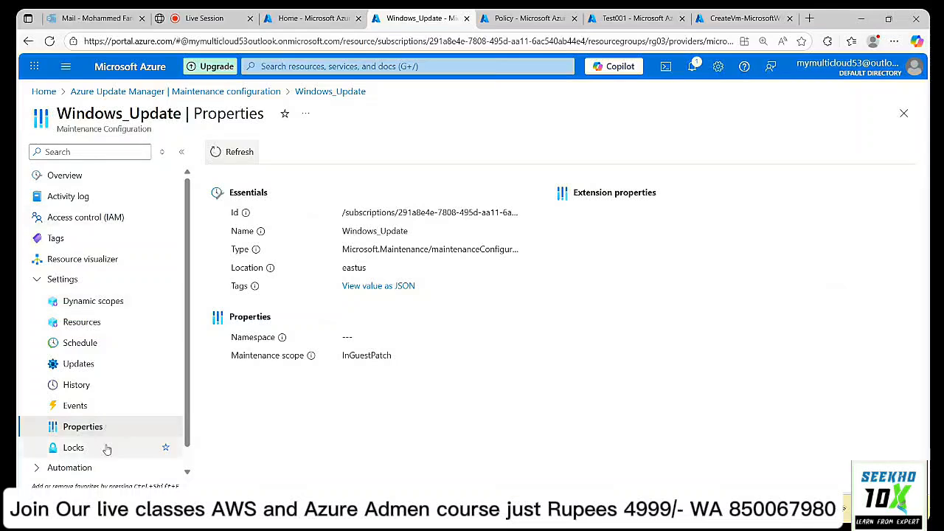
left_click(112, 352)
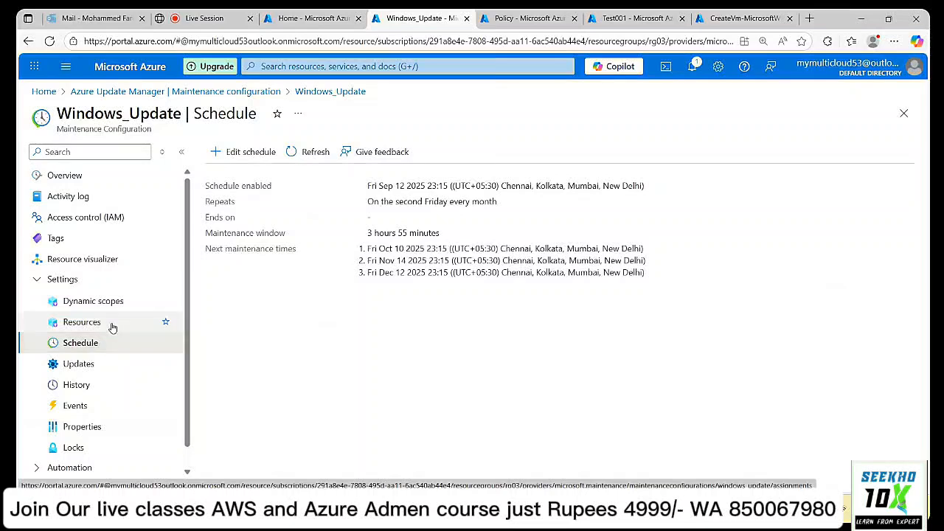
Check Windows_Update's assigned resources and copy its resource ID from Properties.
left_click(112, 326)
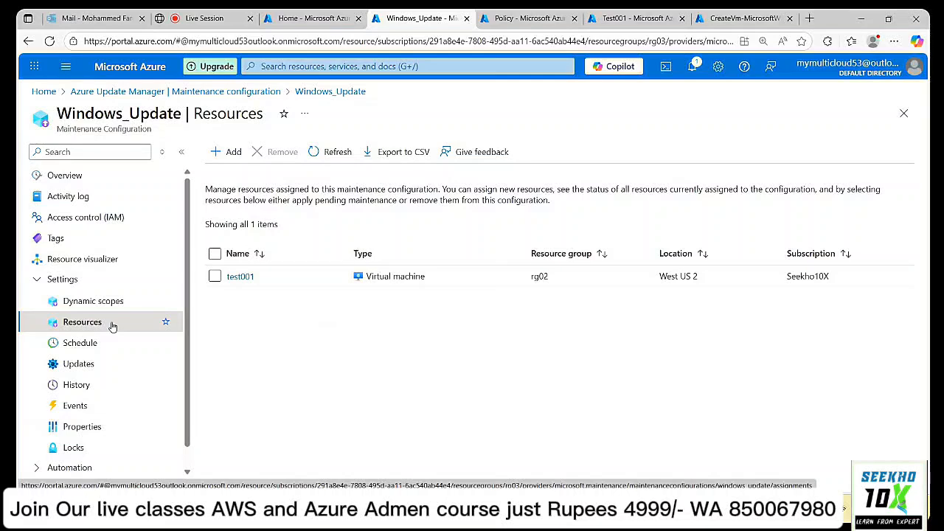
scroll(107, 417, "down", 1)
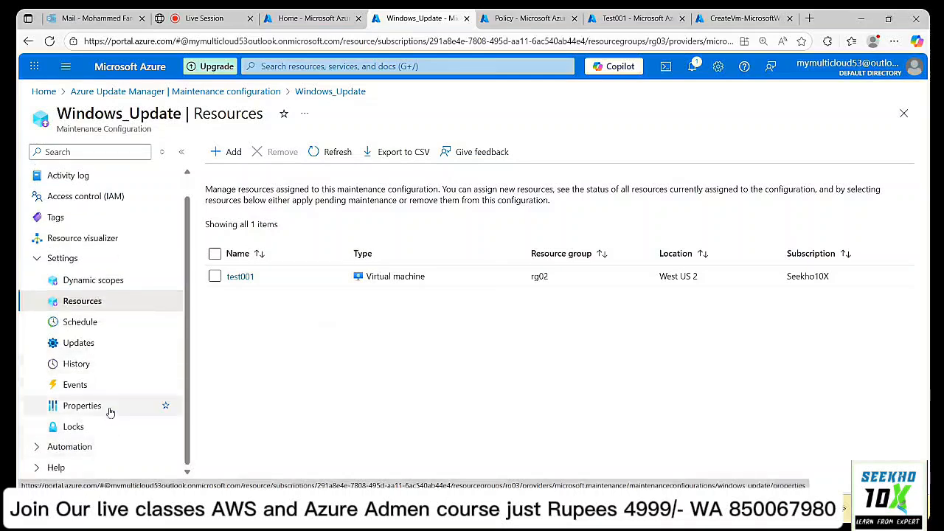
left_click(86, 450)
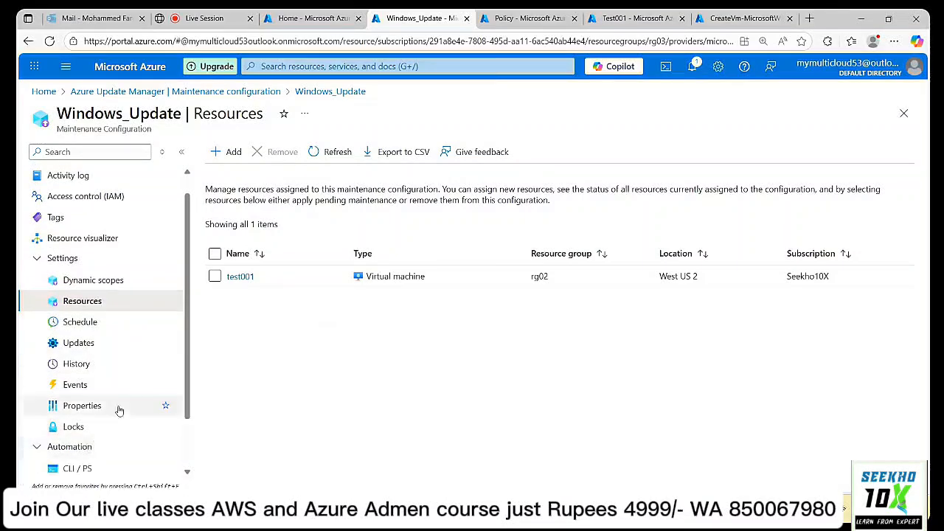
scroll(122, 407, "down", 3)
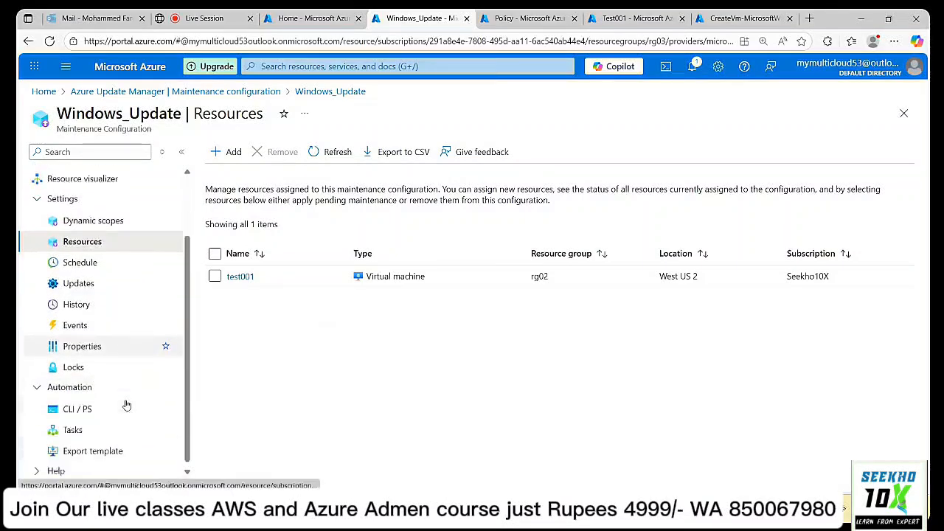
left_click(85, 352)
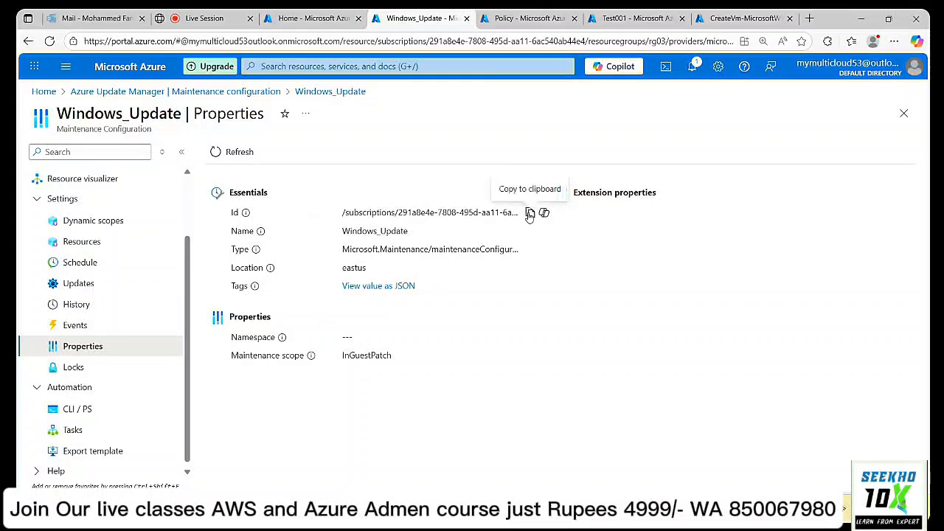
left_click(530, 214)
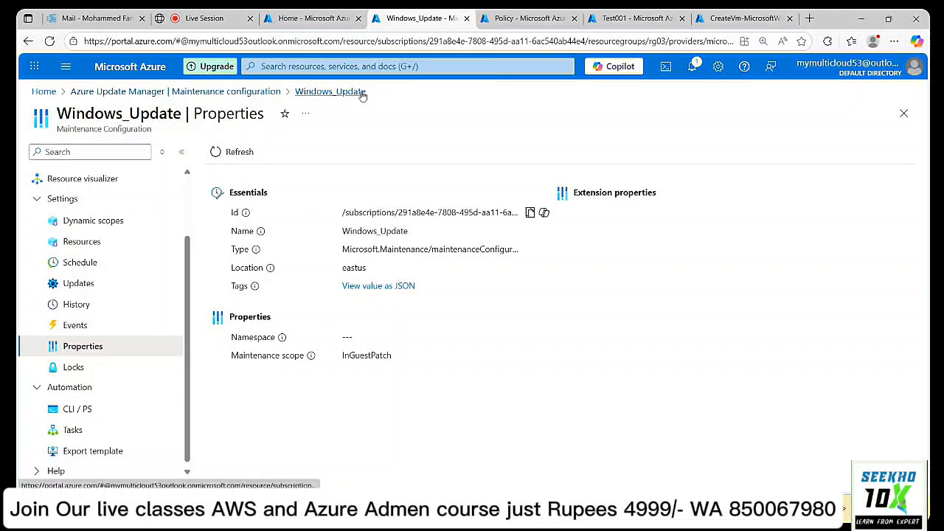
left_click(120, 93)
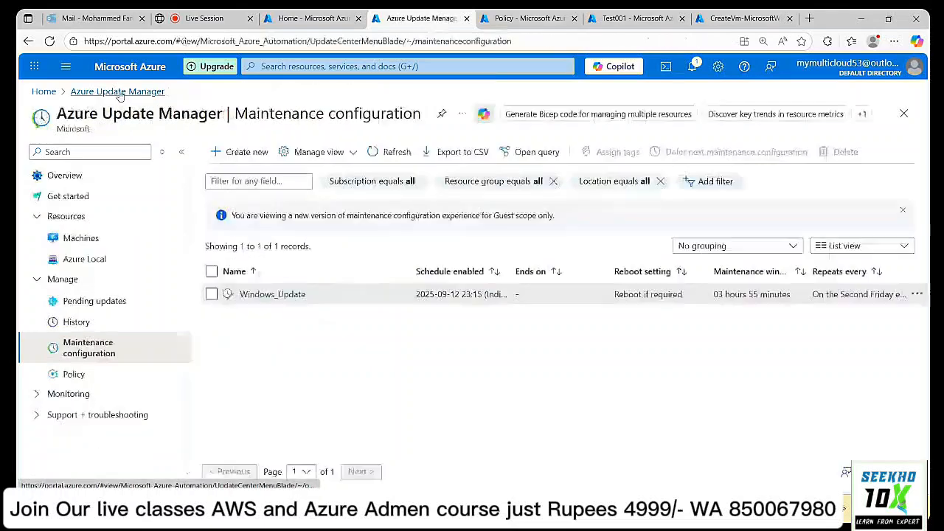
Show Update Manager's Policy list and widen the Name column so the five built-in policy names read fully.
left_click(85, 379)
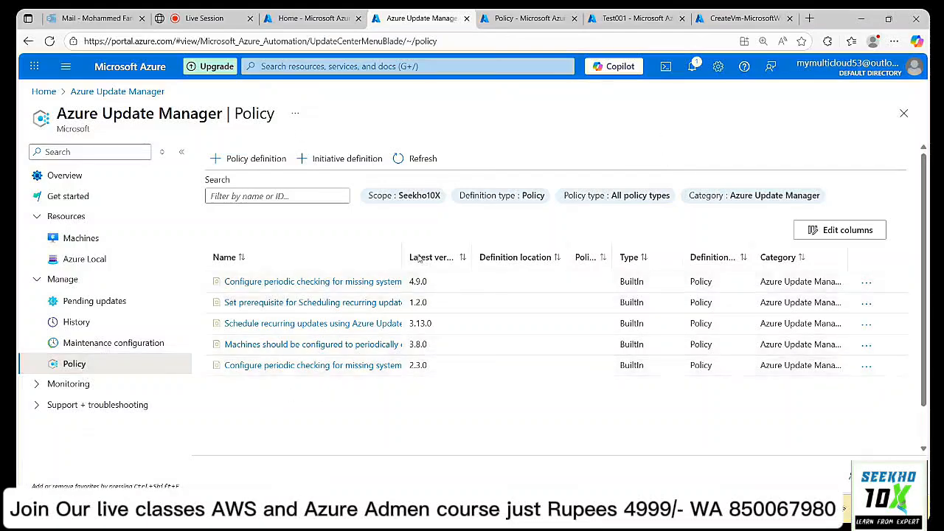
left_click_drag(403, 247, 611, 244)
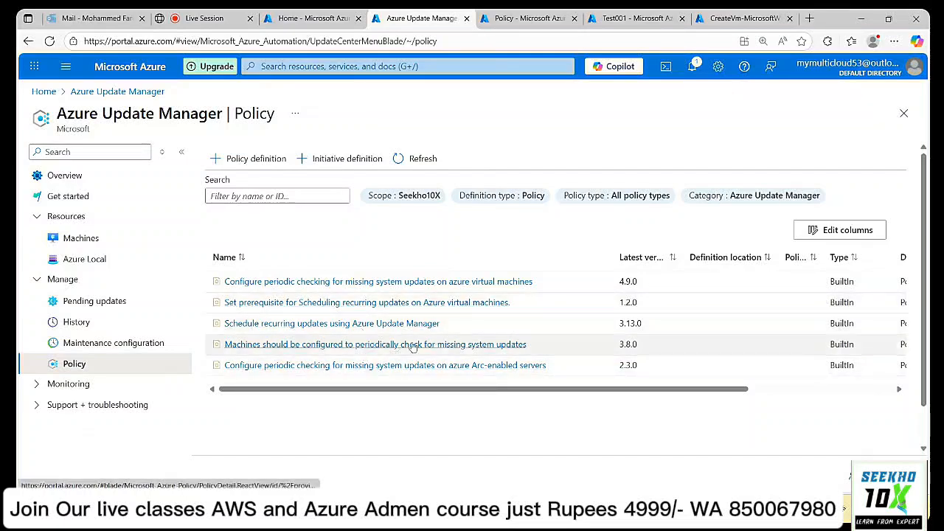
left_click(346, 325)
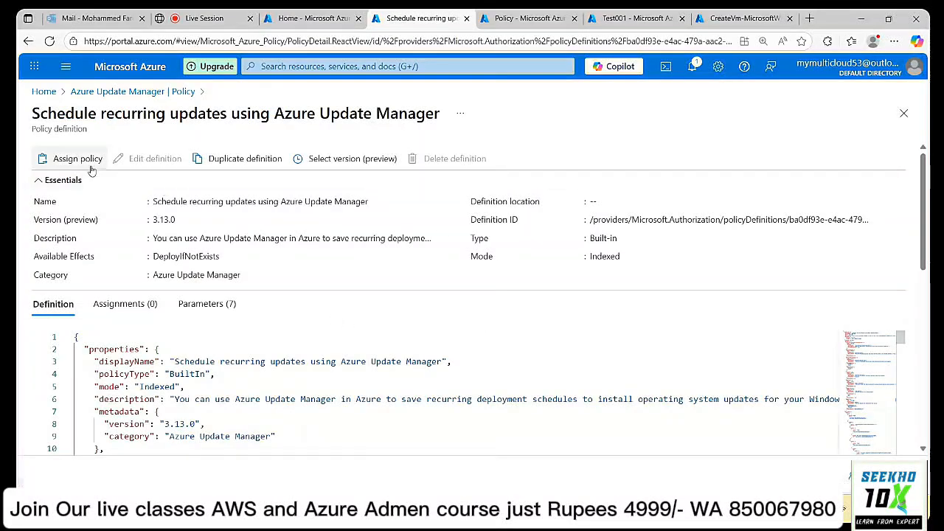
left_click(67, 158)
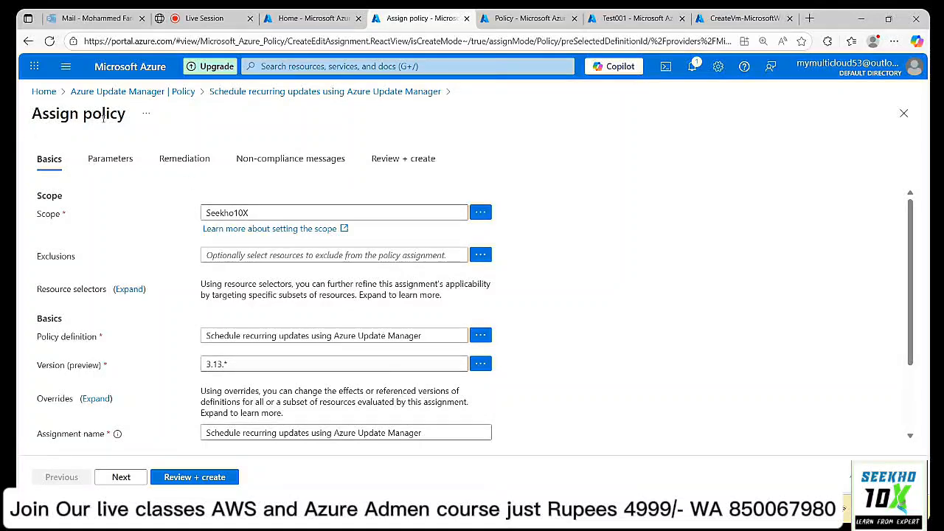
left_click(121, 478)
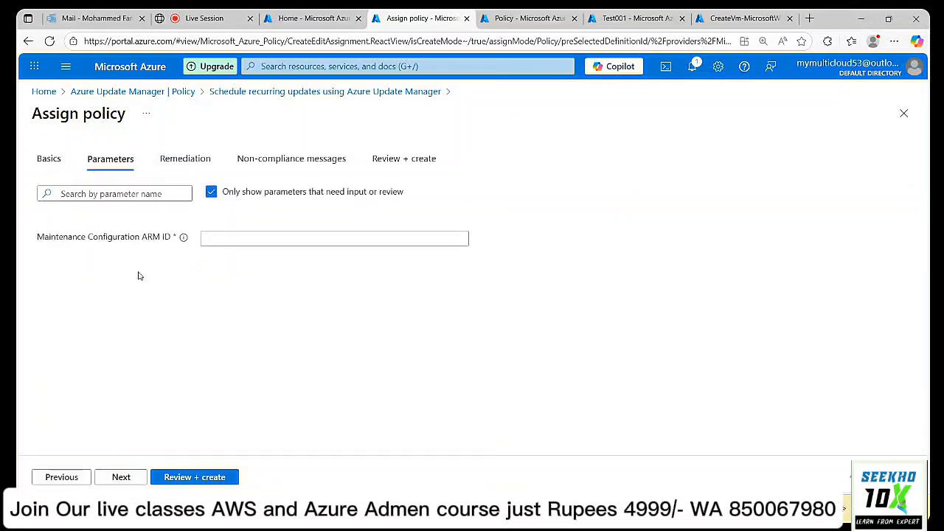
left_click(213, 193)
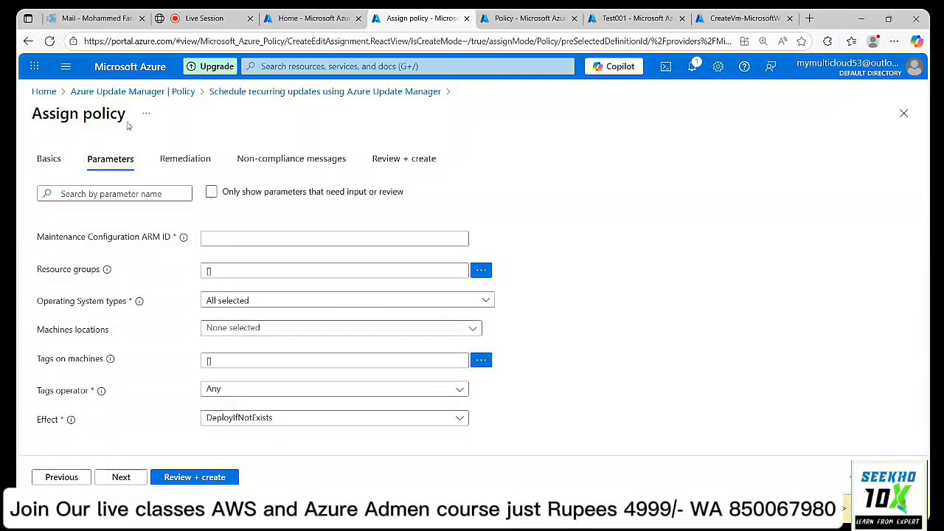
left_click(172, 94)
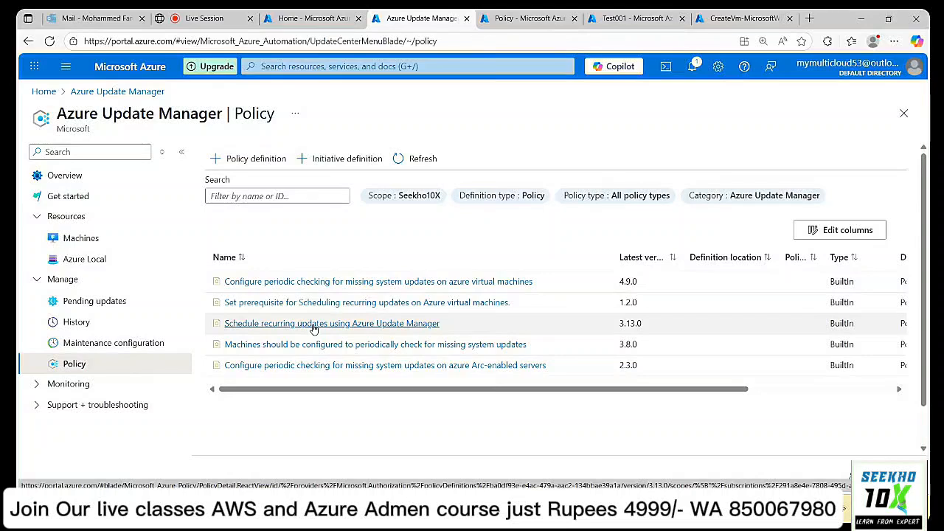
Start a new assignment of the recurring-updates policy scoped to resource group RG03.
left_click(385, 326)
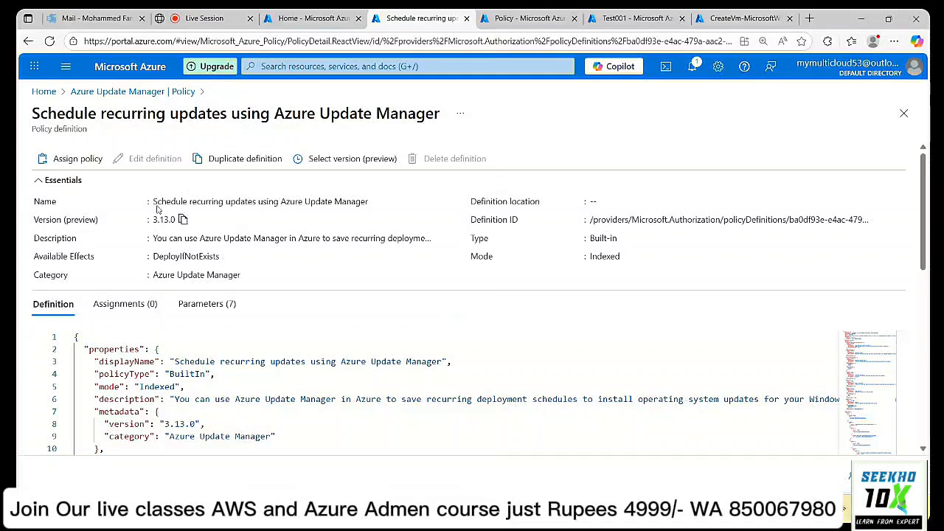
left_click(77, 158)
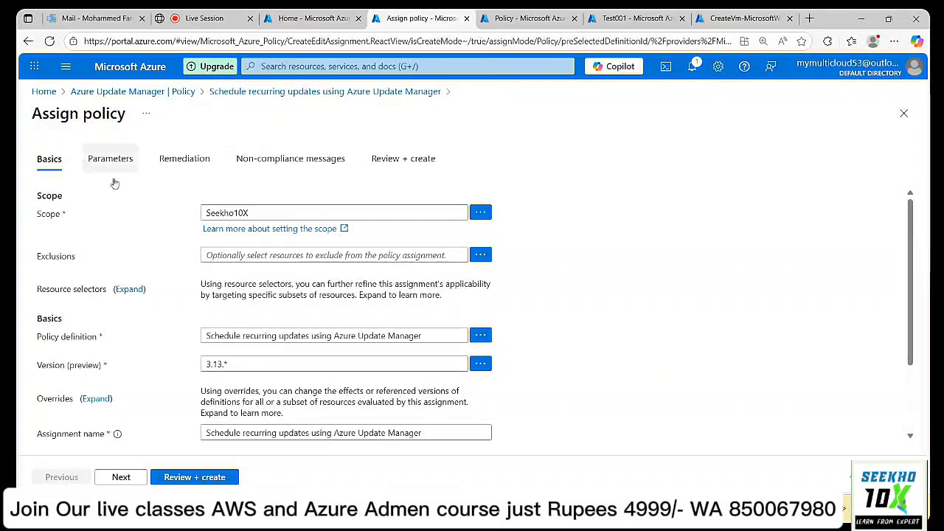
left_click(481, 214)
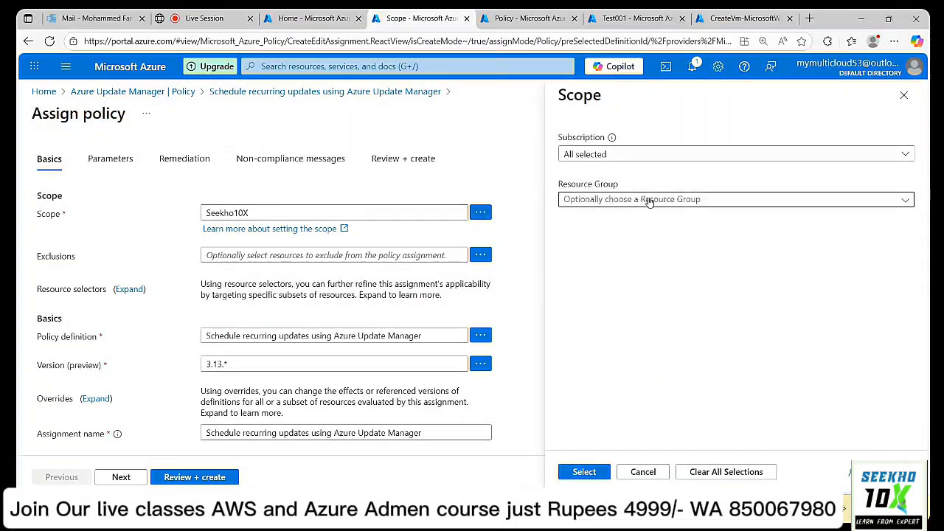
left_click(649, 200)
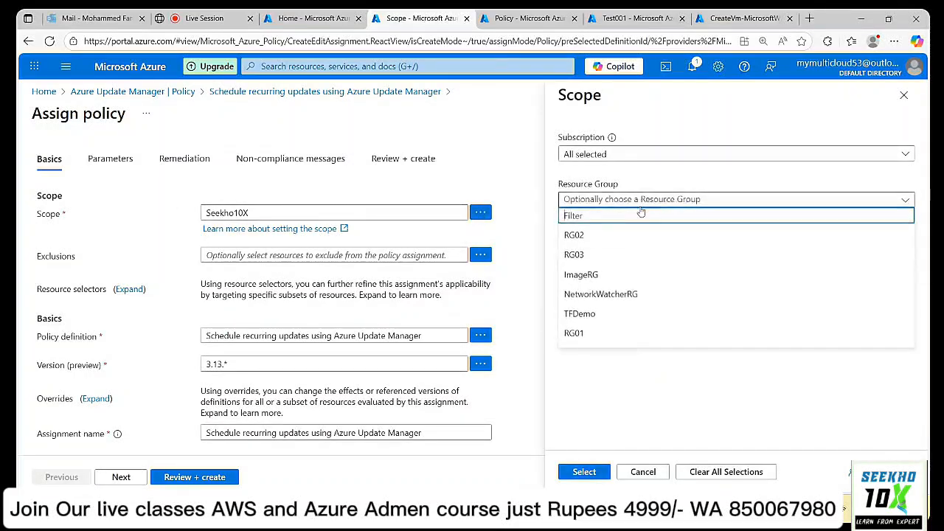
left_click(598, 259)
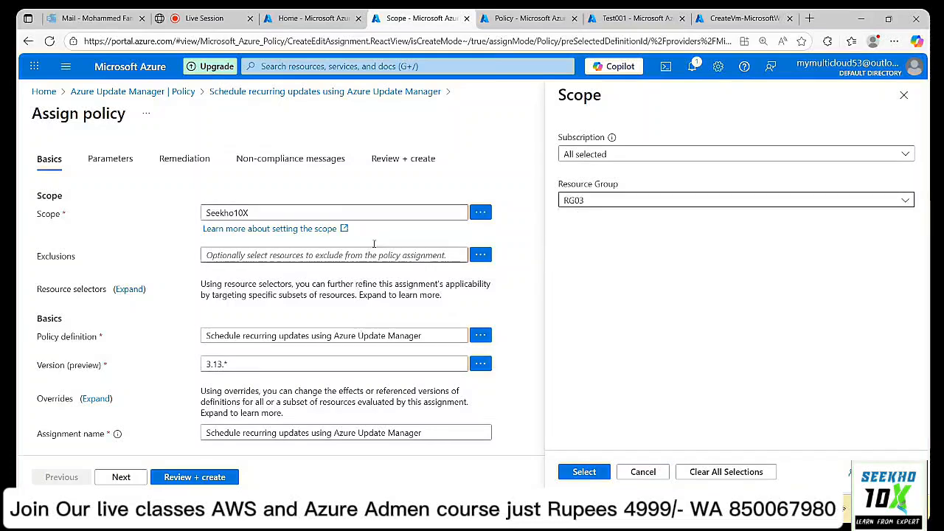
left_click(597, 470)
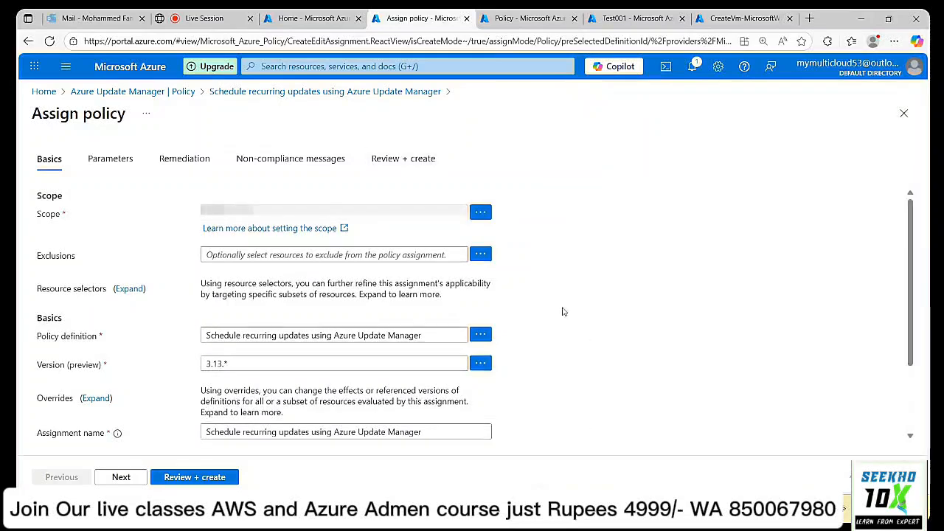
Paste the Windows_Update configuration ARM ID as the parameter and advance to Non-compliance messages.
scroll(569, 262, "down", 3)
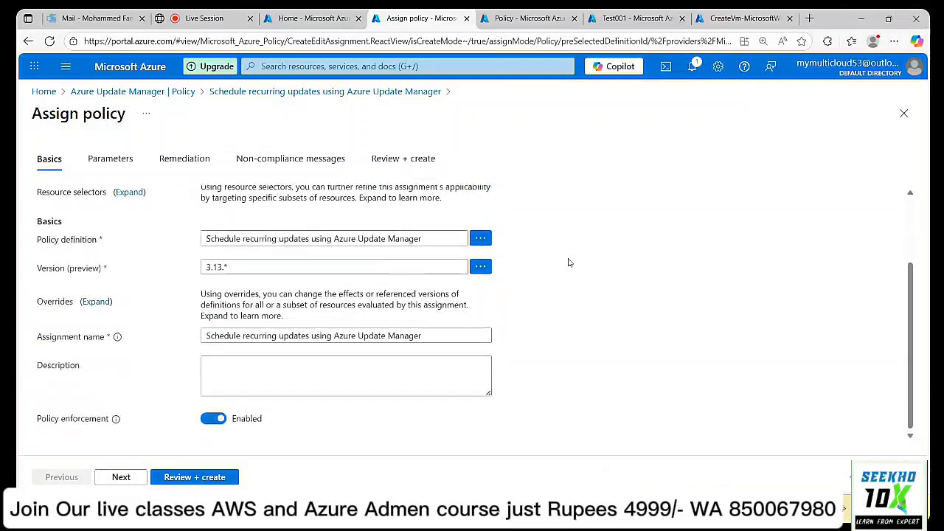
left_click(121, 476)
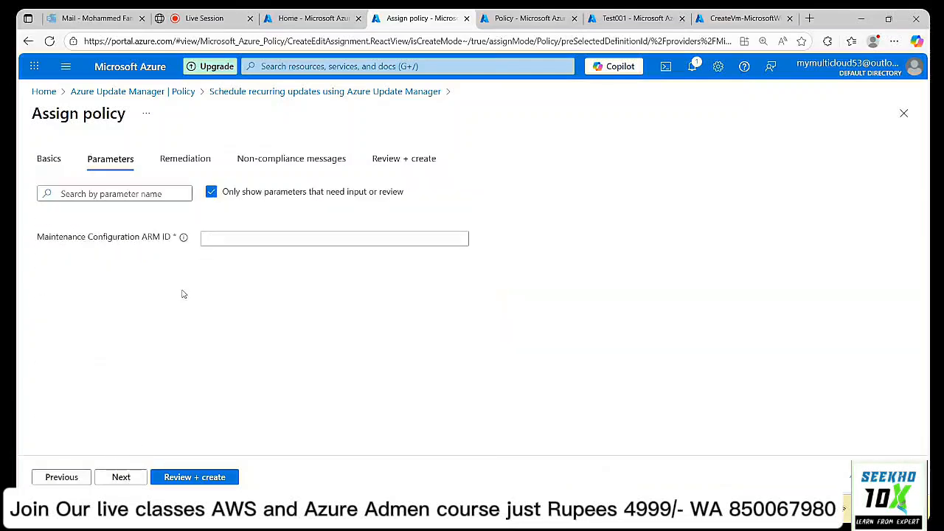
left_click(212, 237)
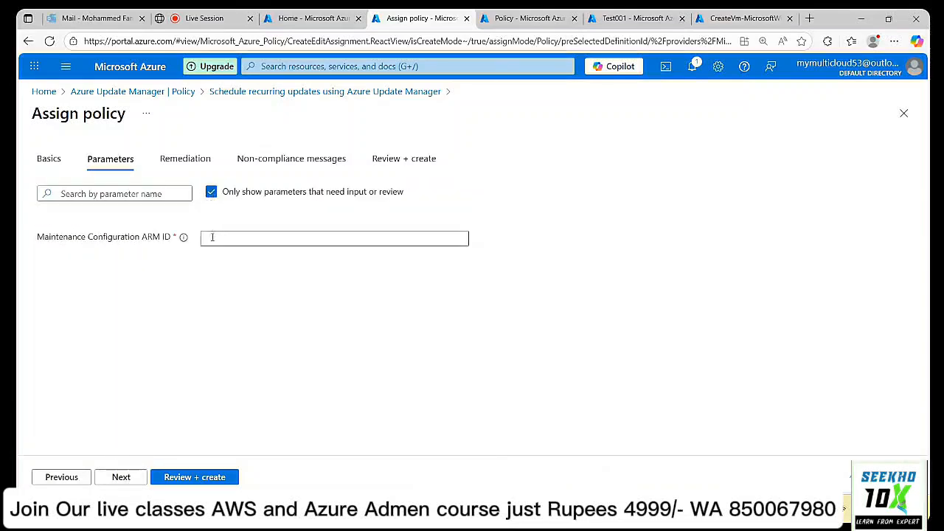
key("ctrl+v")
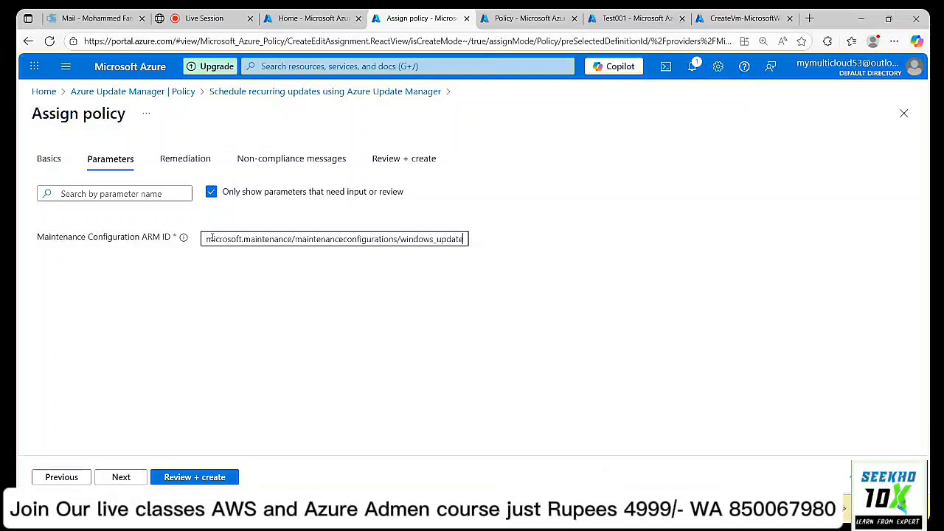
left_click(134, 481)
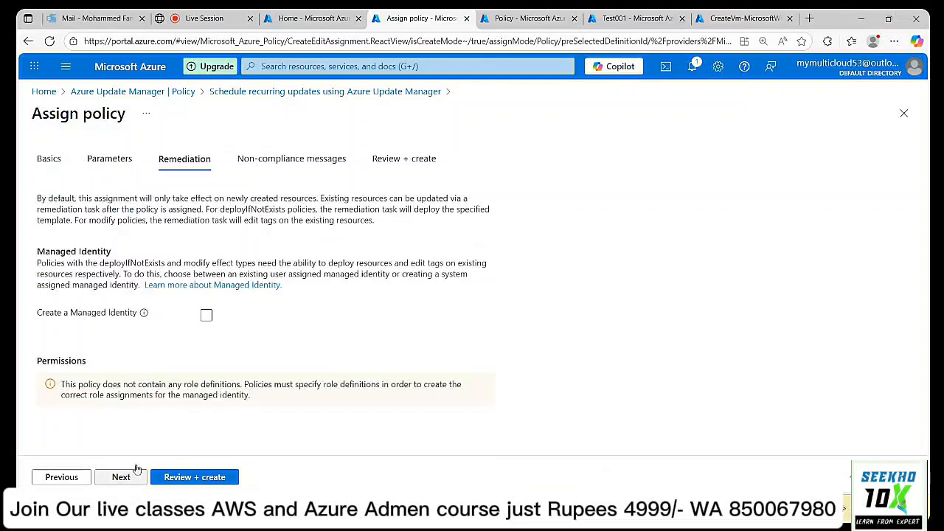
left_click(70, 478)
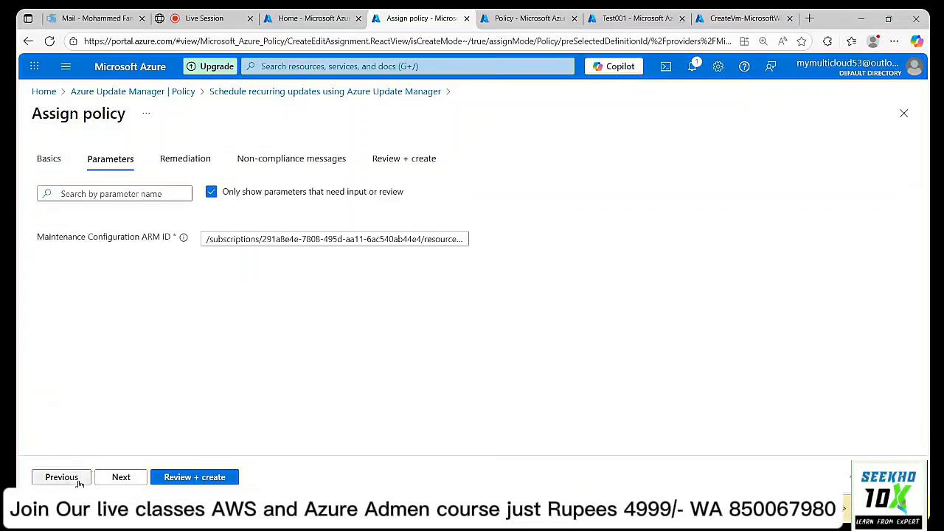
left_click(120, 478)
left_click(120, 478)
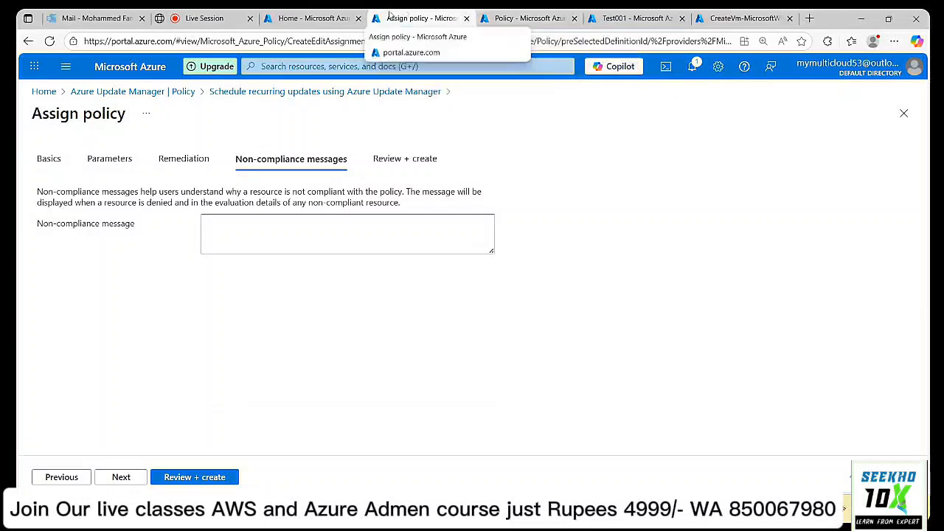
left_click(338, 17)
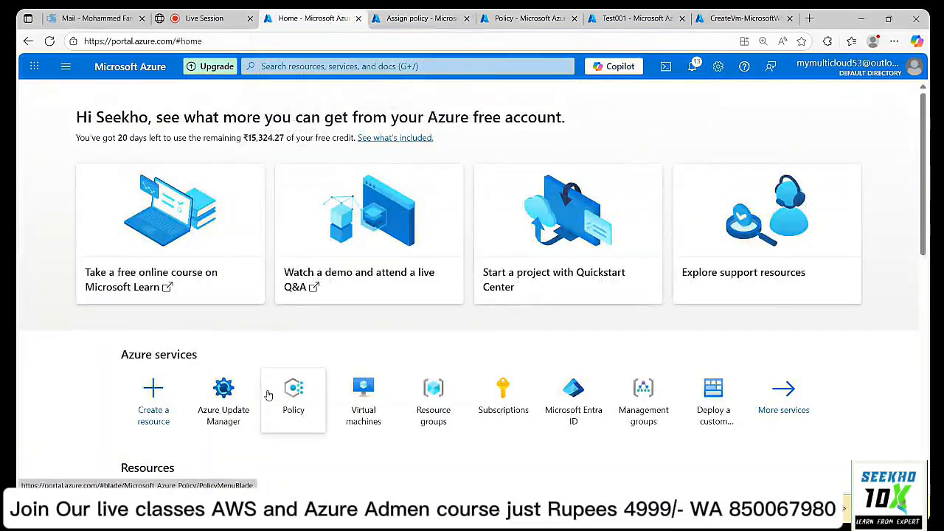
View the Windows_Update maintenance configuration's Properties in Update Manager, then return to the assignment tab.
left_click(226, 402)
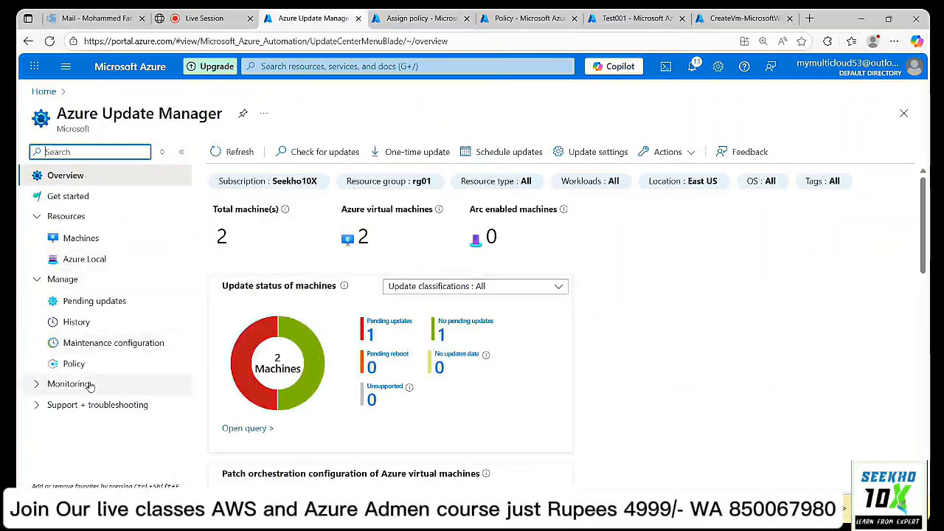
left_click(87, 349)
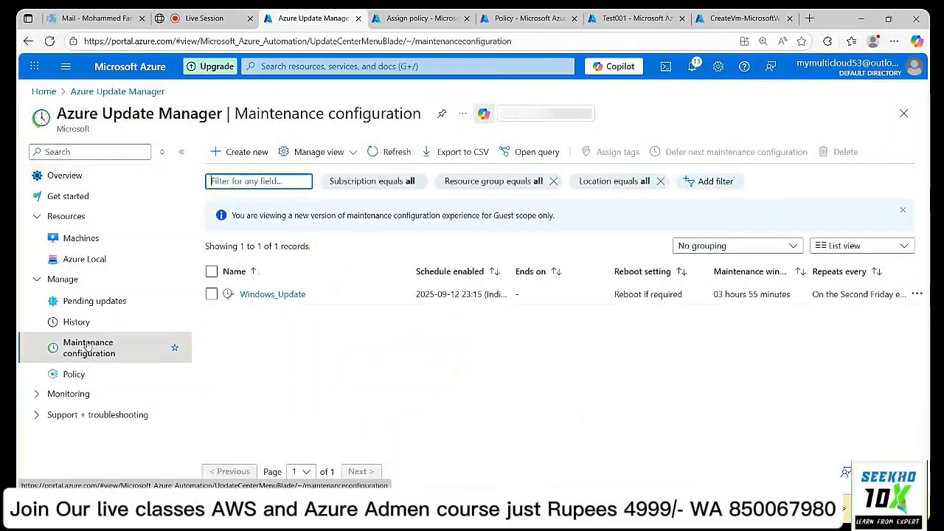
left_click(289, 295)
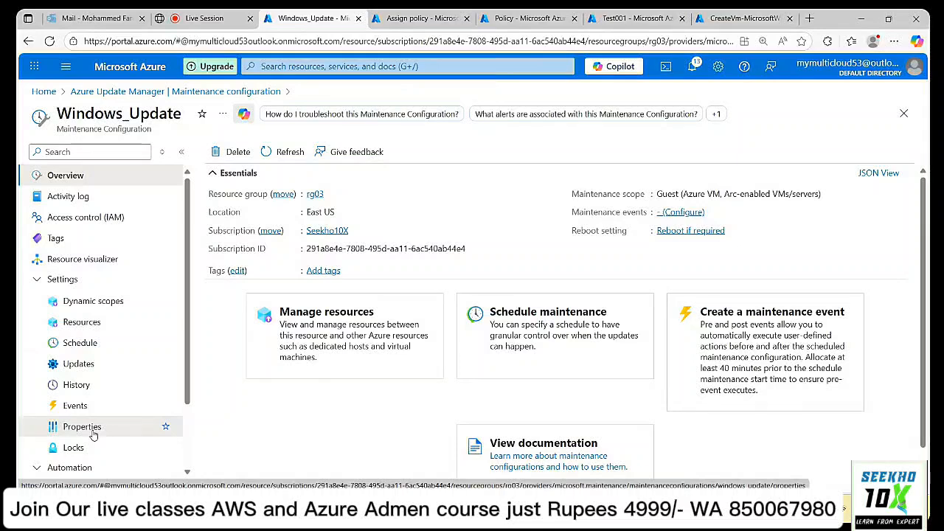
left_click(92, 435)
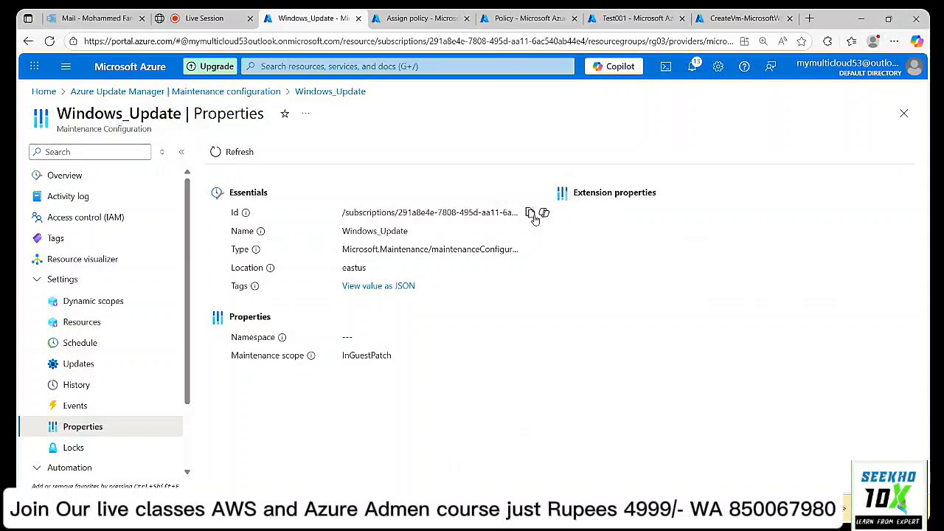
left_click(448, 11)
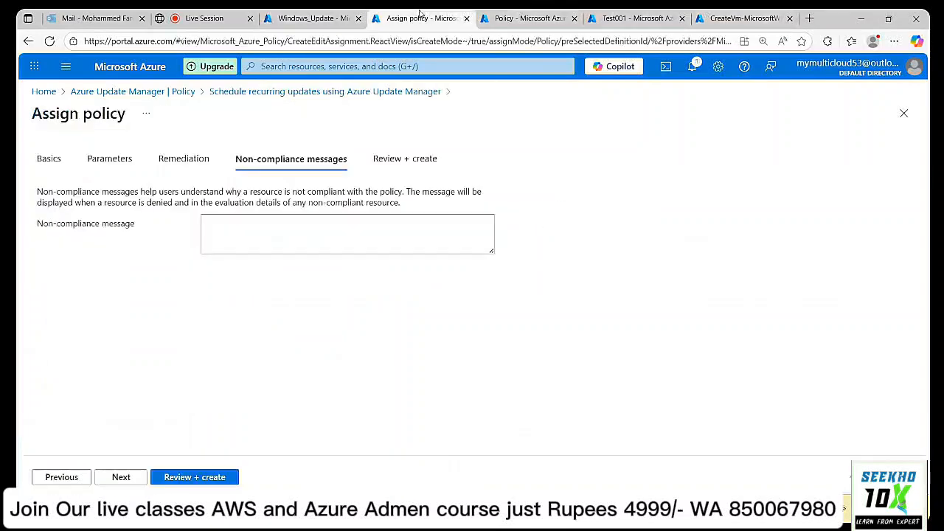
Review and create the recurring-updates policy assignment, then return to Test001's Updates page.
left_click(138, 477)
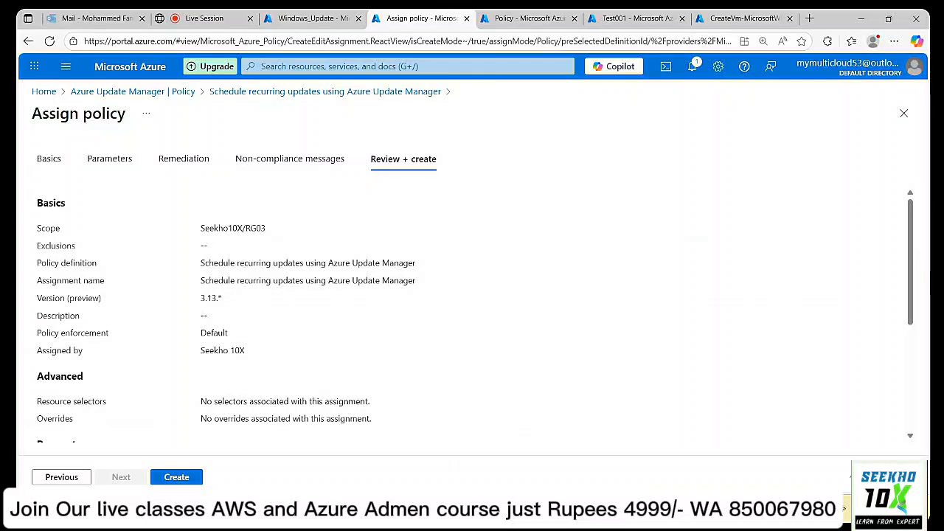
left_click(188, 481)
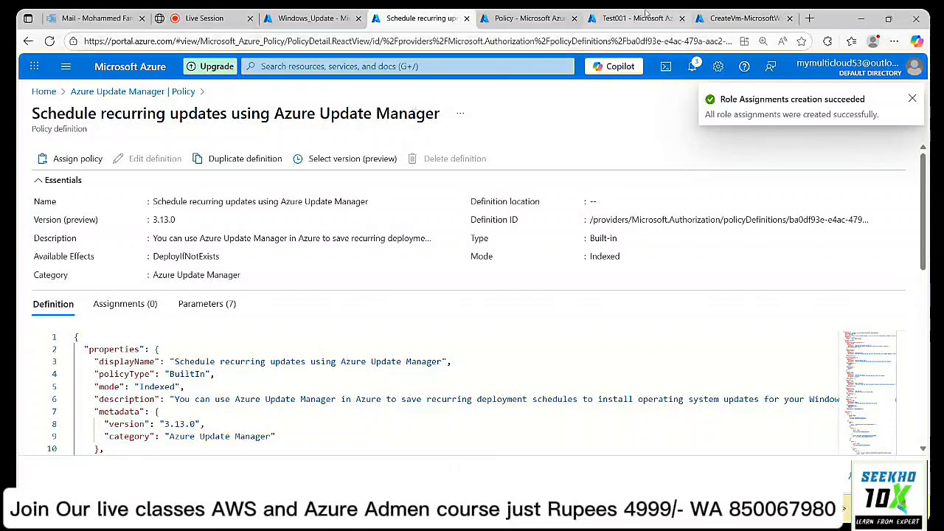
left_click(645, 12)
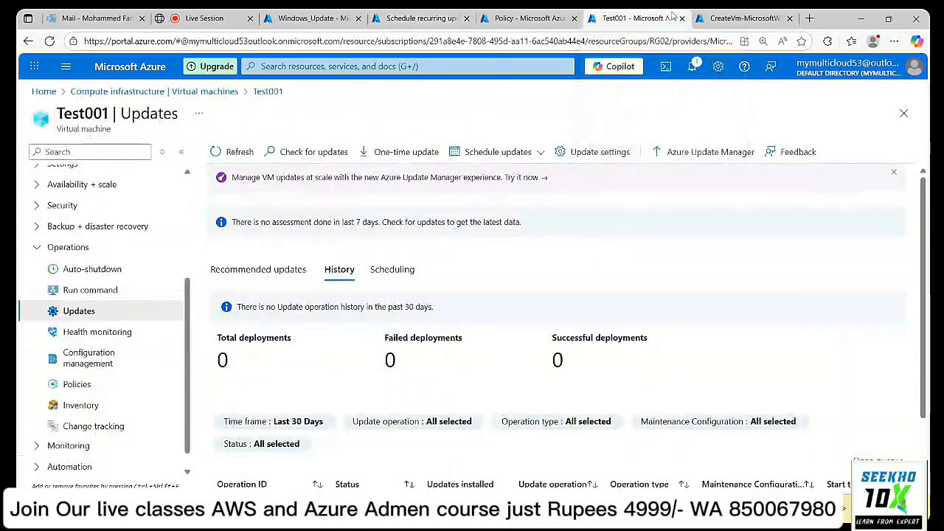
From Home, go to Virtual machines, dismiss the credit notice, and begin creating a virtual machine.
left_click(742, 18)
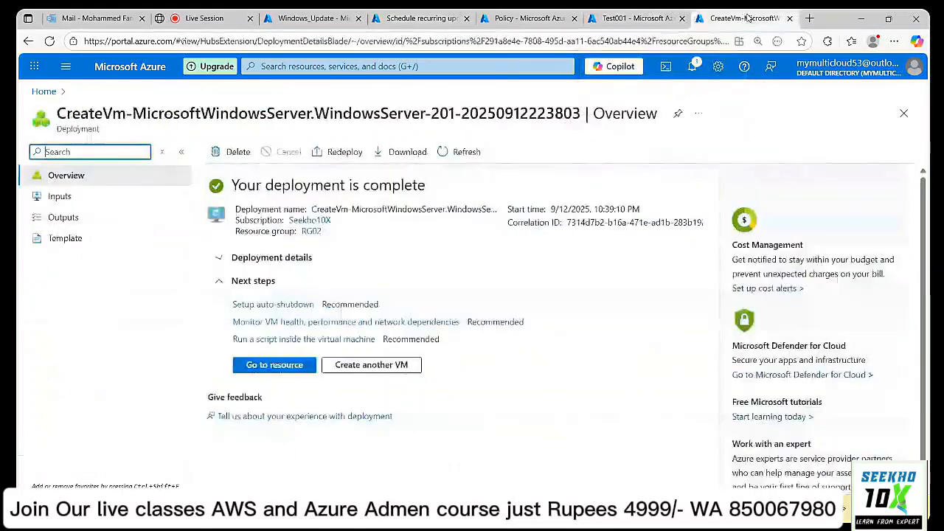
left_click(43, 92)
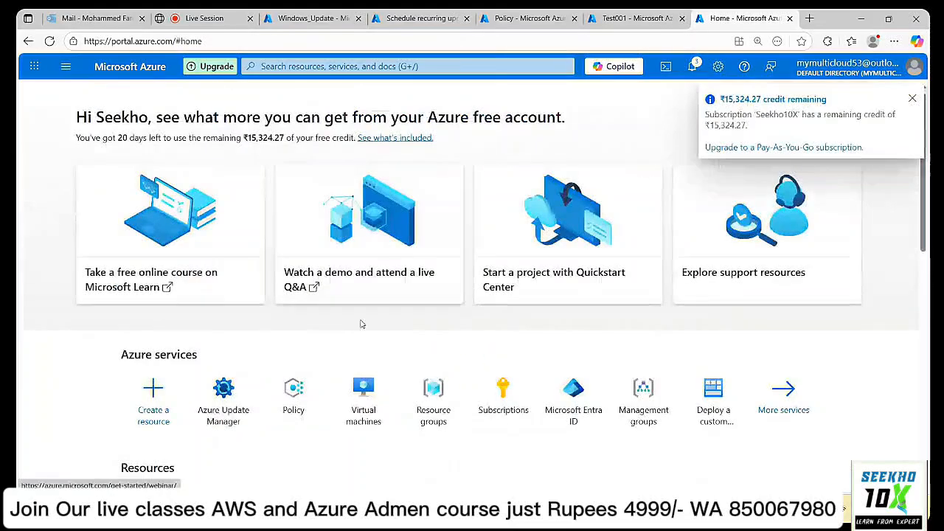
left_click(363, 391)
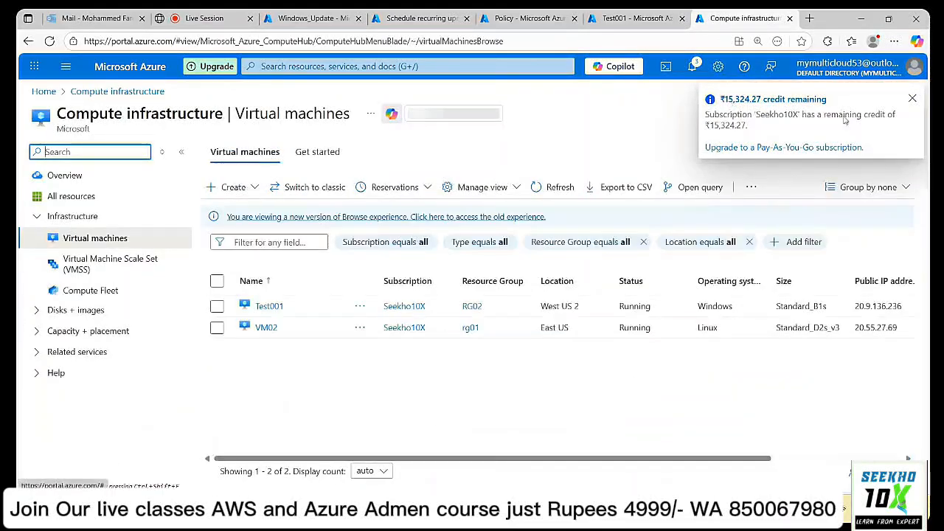
left_click(914, 99)
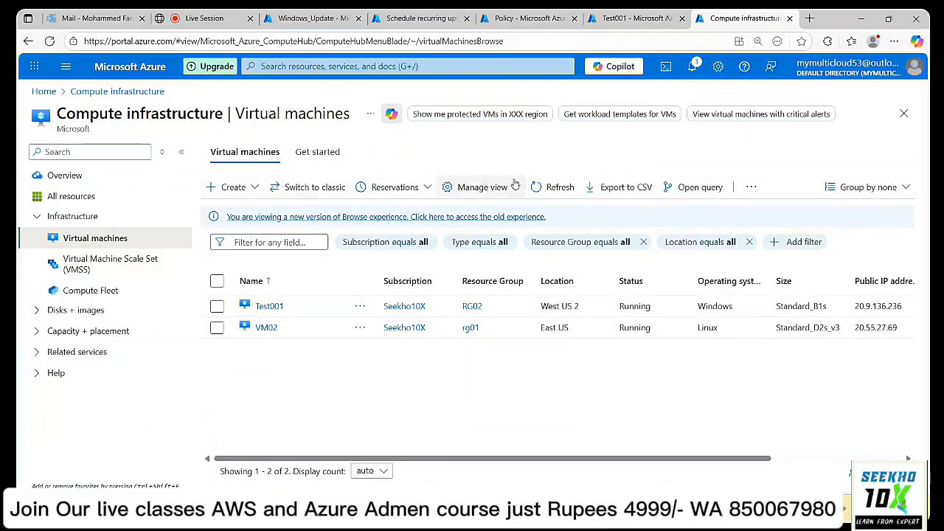
left_click(227, 187)
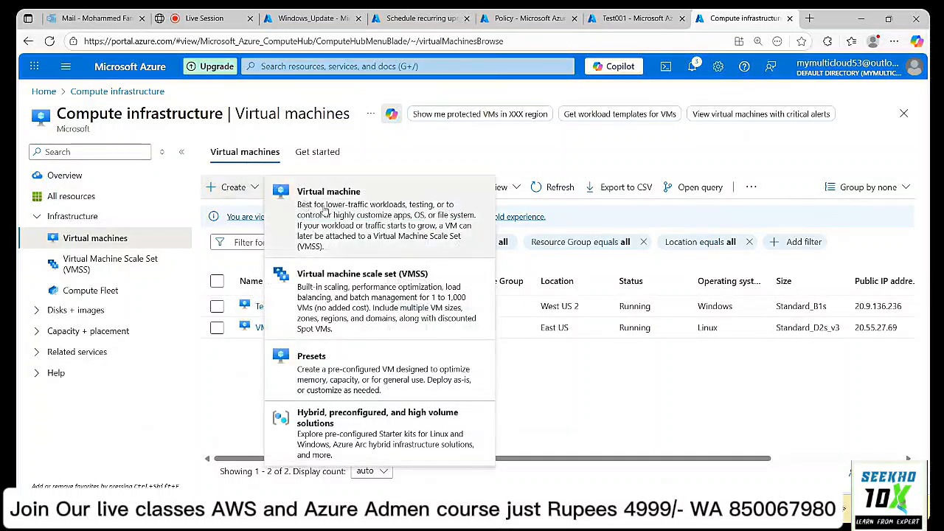
left_click(354, 220)
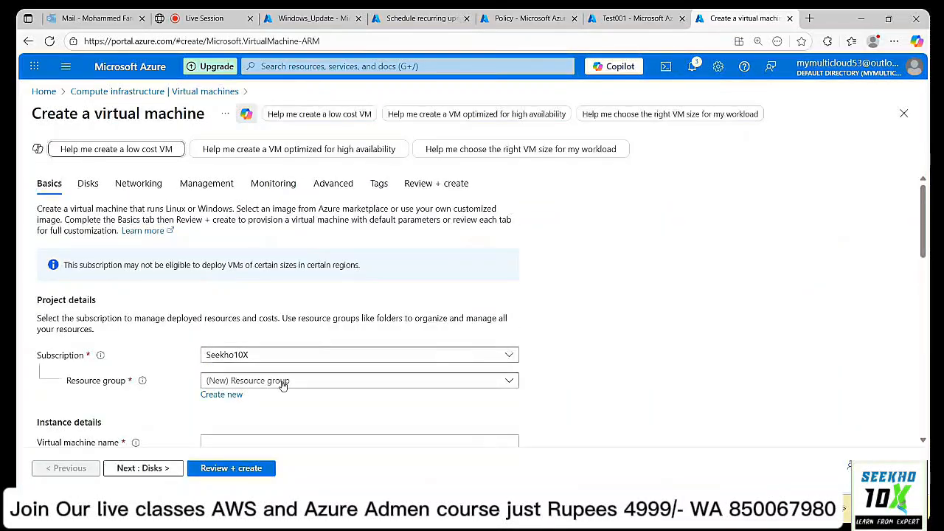
Put the new VM in resource group RG03 and name it Test002.
left_click(282, 384)
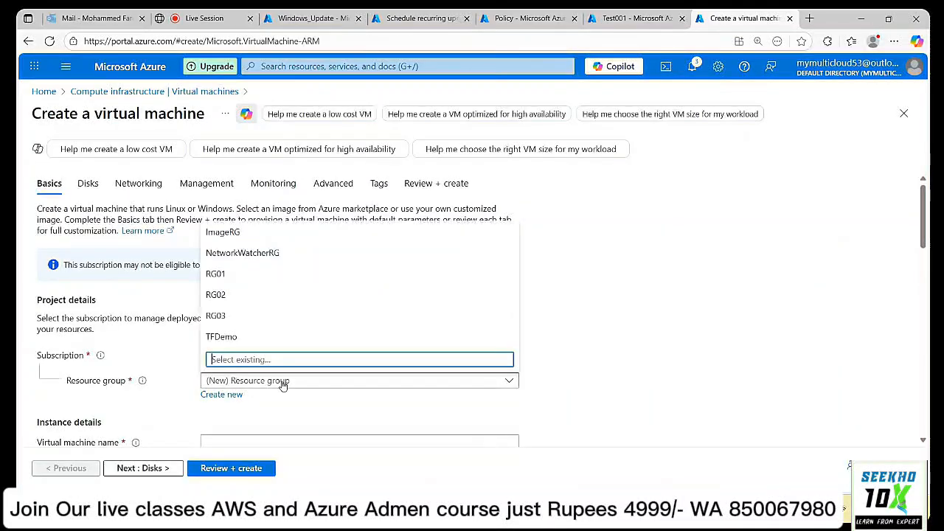
left_click(254, 315)
scroll(611, 309, "down", 3)
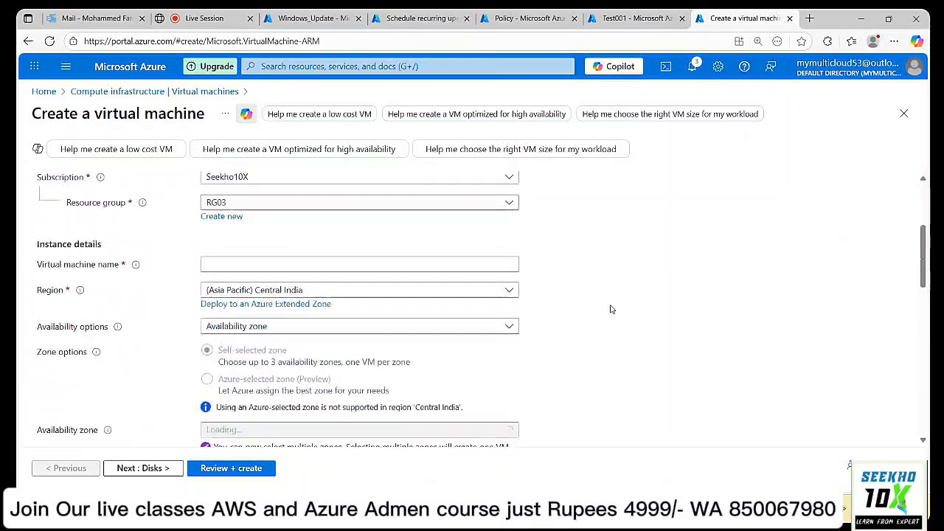
scroll(337, 239, "up", 2)
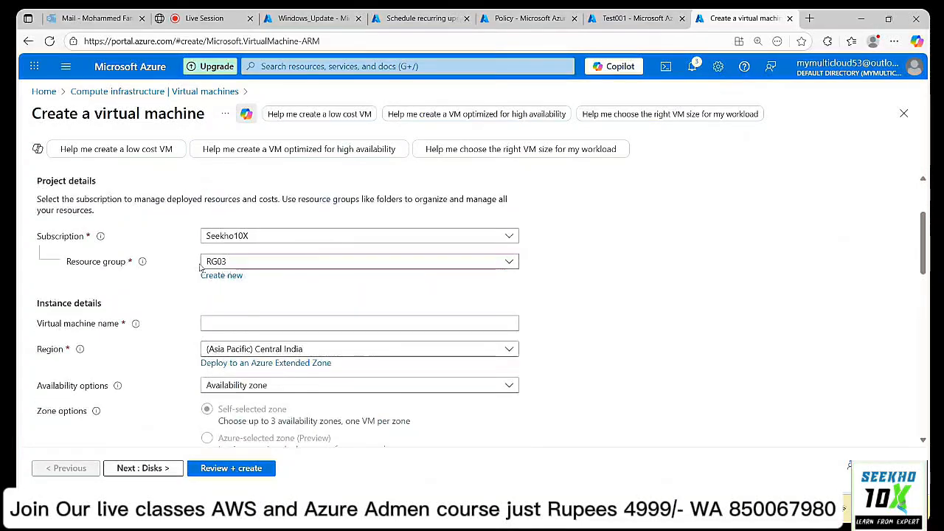
left_click(237, 323)
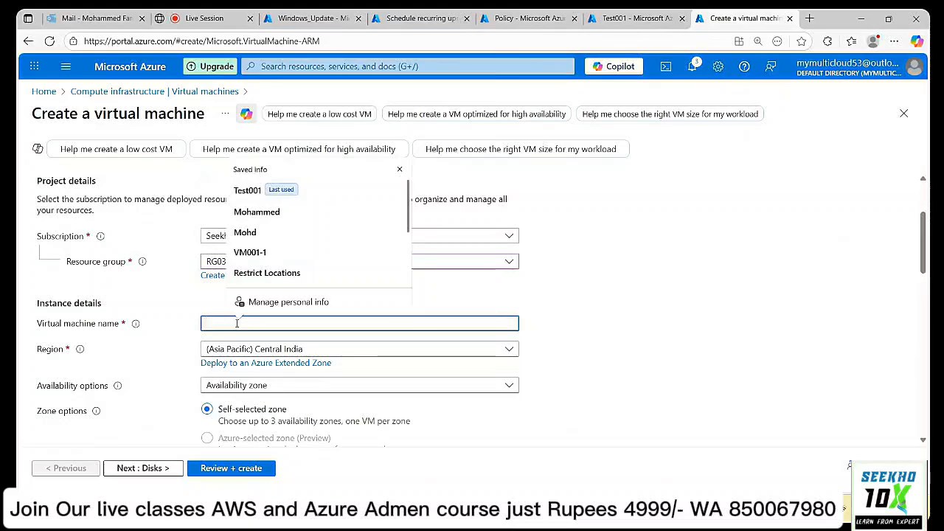
type("Test")
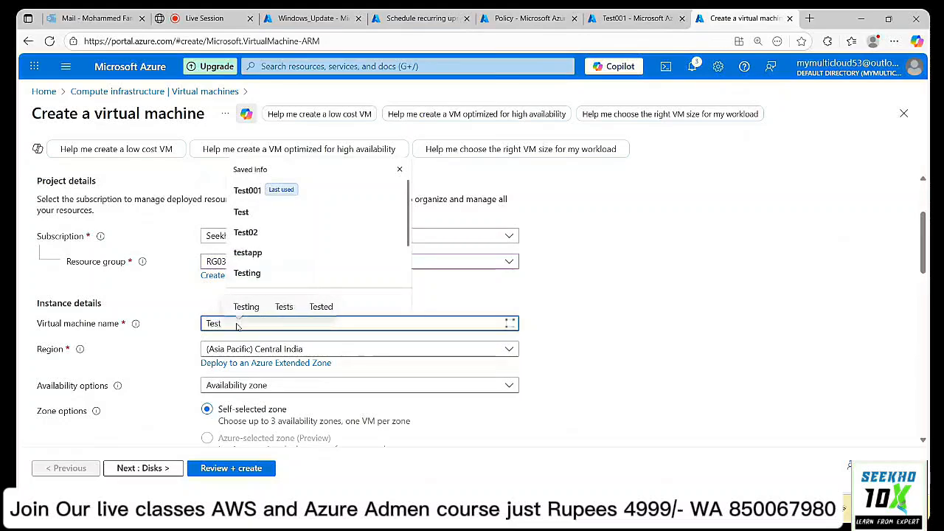
type("002")
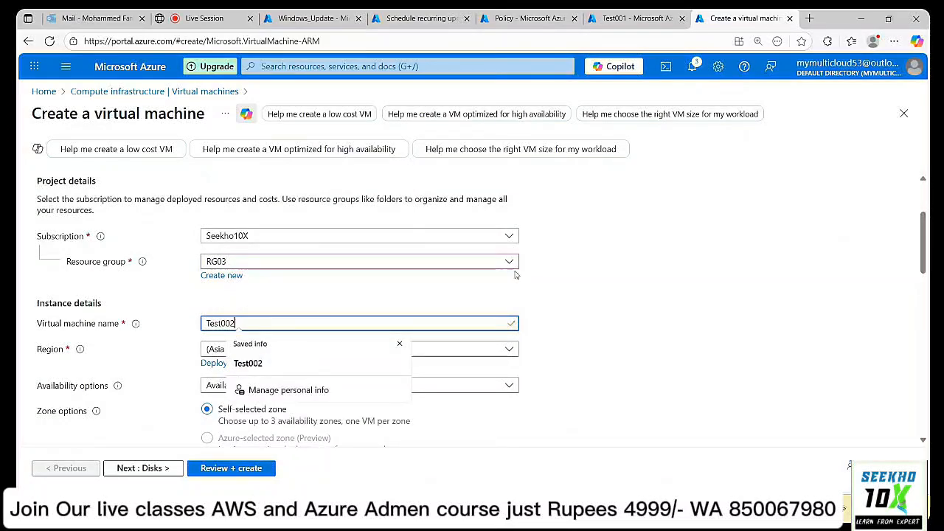
left_click(558, 272)
Change the availability zone from Zone 1 to Zone 2.
scroll(557, 272, "down", 2)
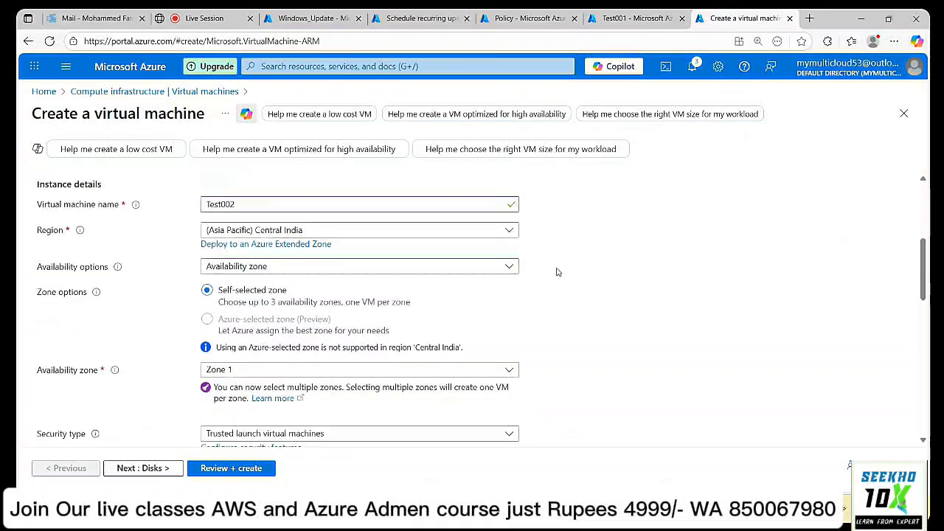
scroll(558, 273, "down", 1)
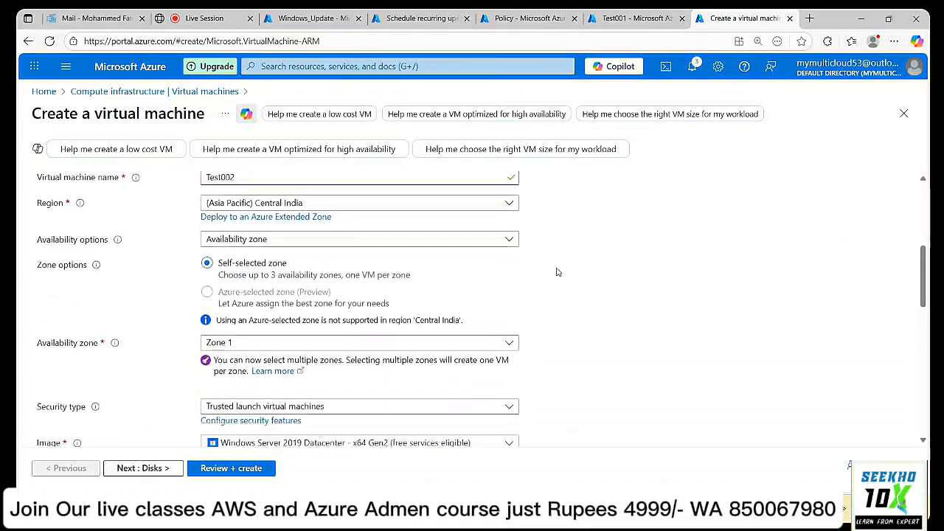
left_click(254, 314)
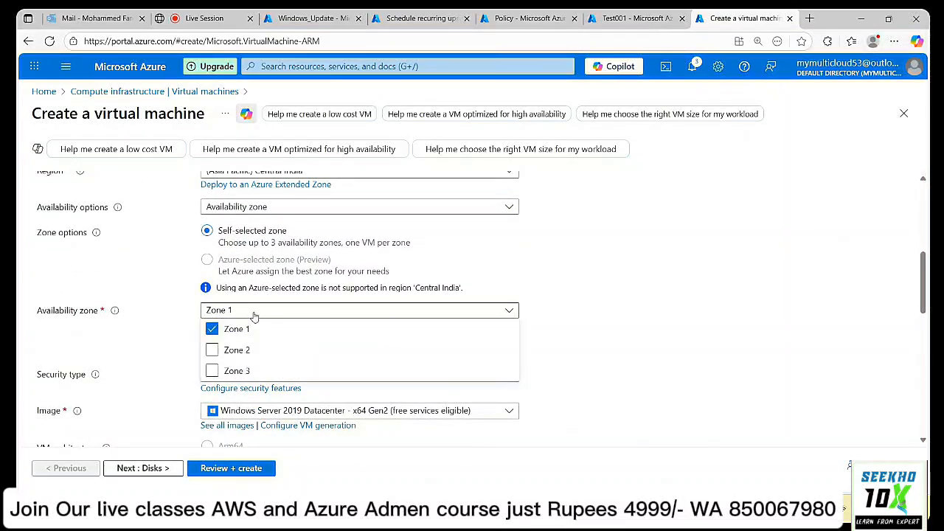
left_click(212, 330)
left_click(293, 354)
left_click(693, 279)
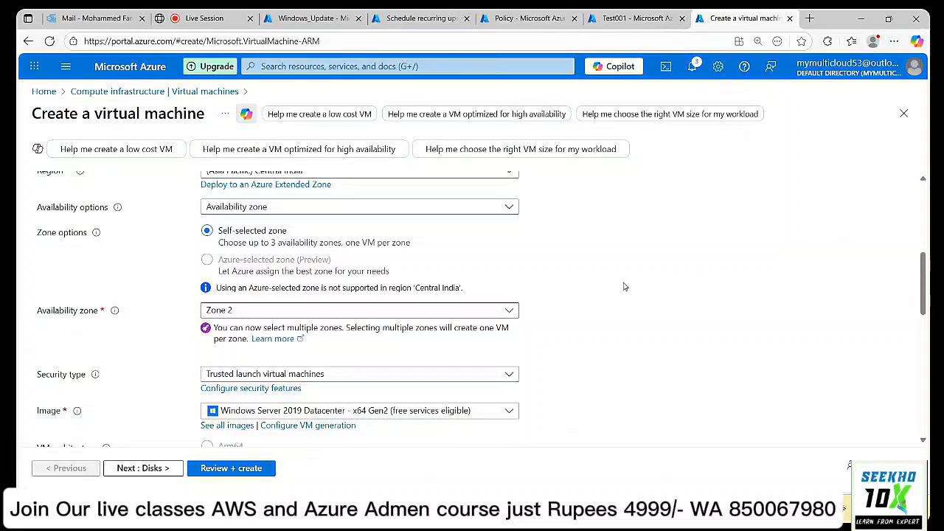
scroll(623, 286, "down", 2)
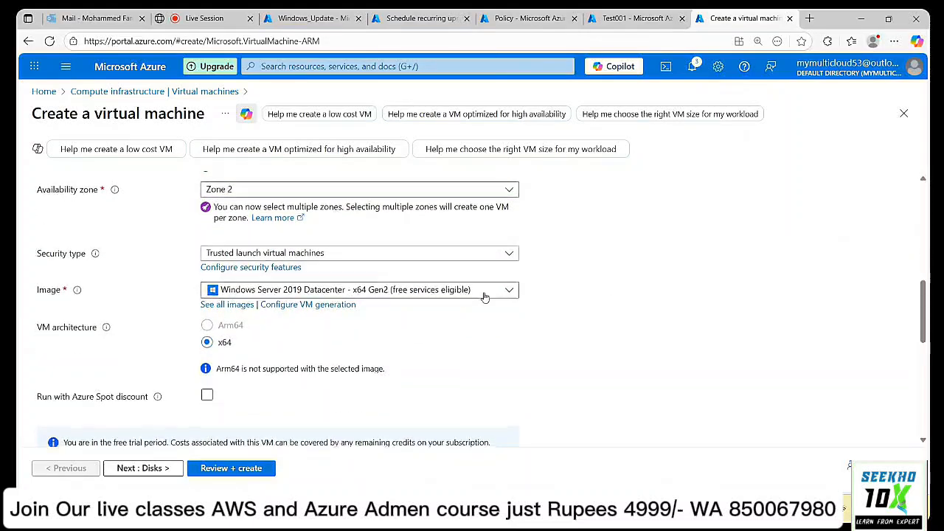
Replace and confirm the administrator password, then proceed to Review + create.
scroll(485, 296, "down", 3)
scroll(485, 296, "down", 2)
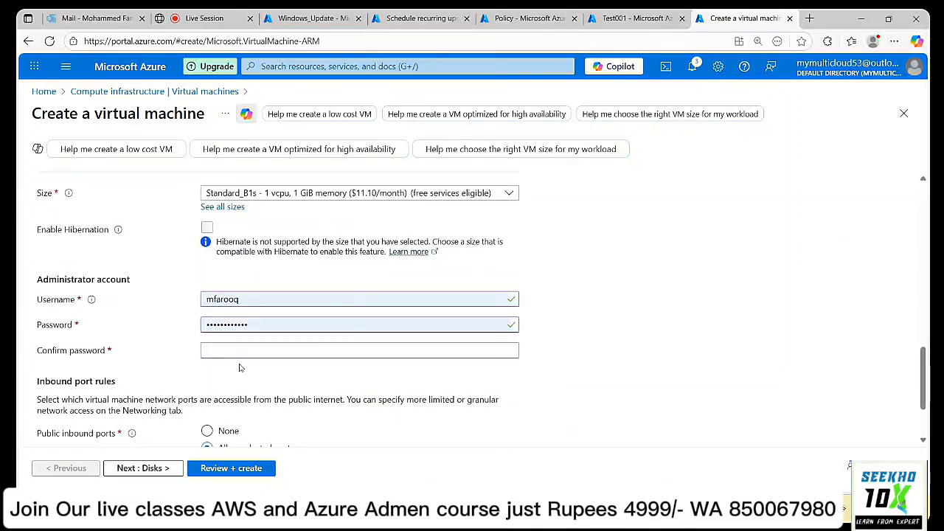
left_click_drag(254, 325, 200, 329)
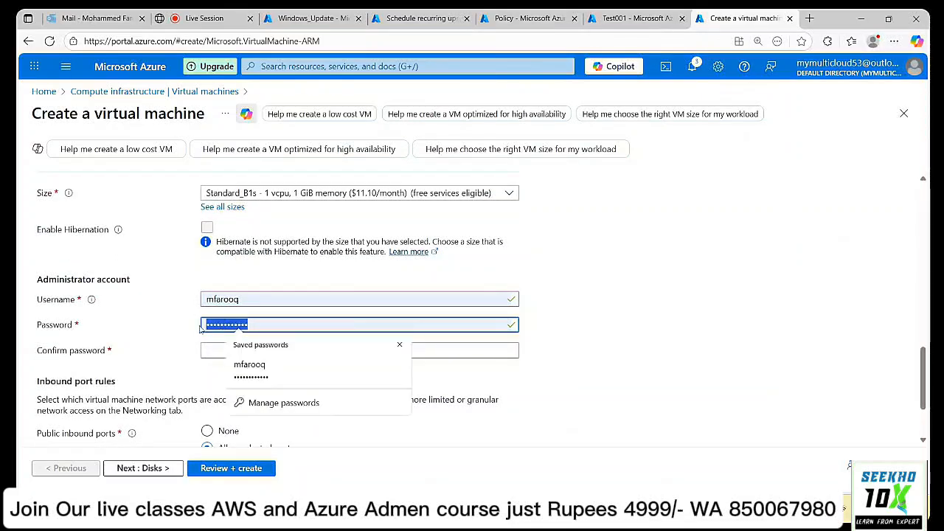
type("••••••")
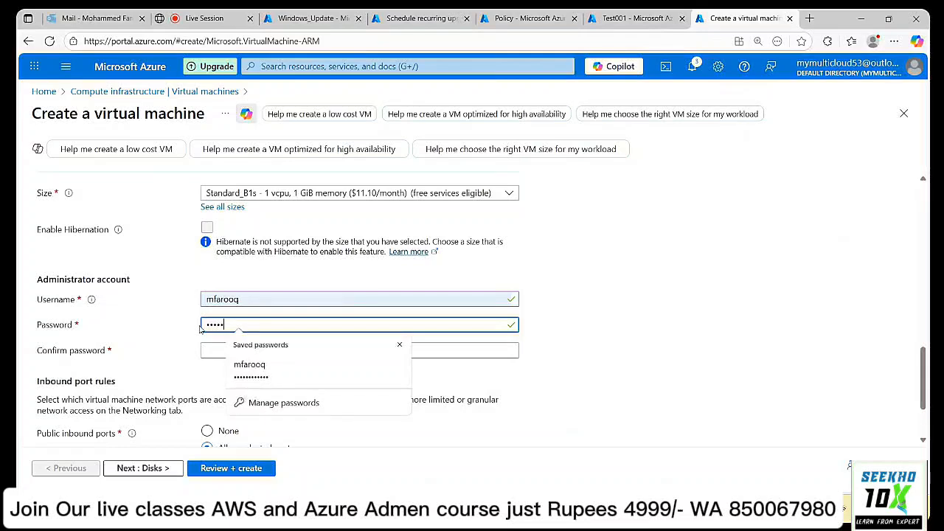
type("•••••••")
key("Tab")
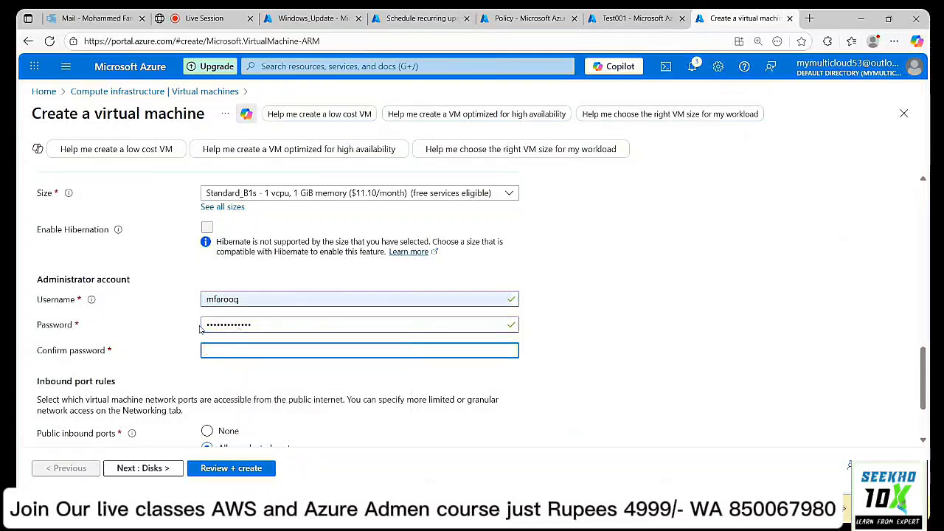
type("••••••••")
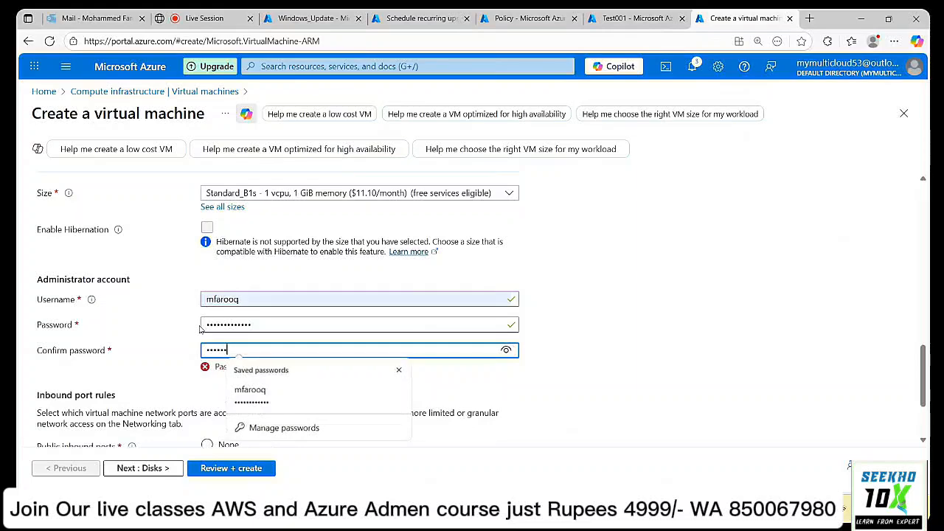
type("•••••")
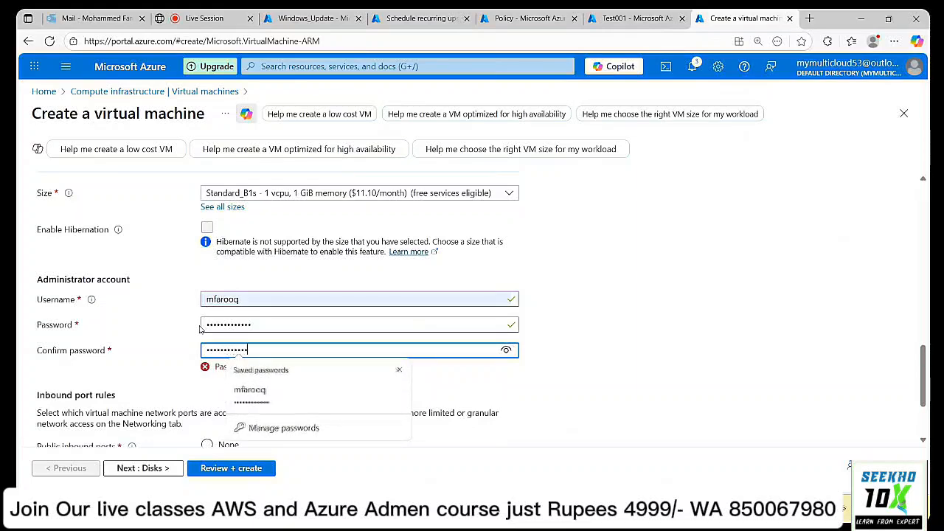
left_click(573, 301)
scroll(583, 301, "down", 2)
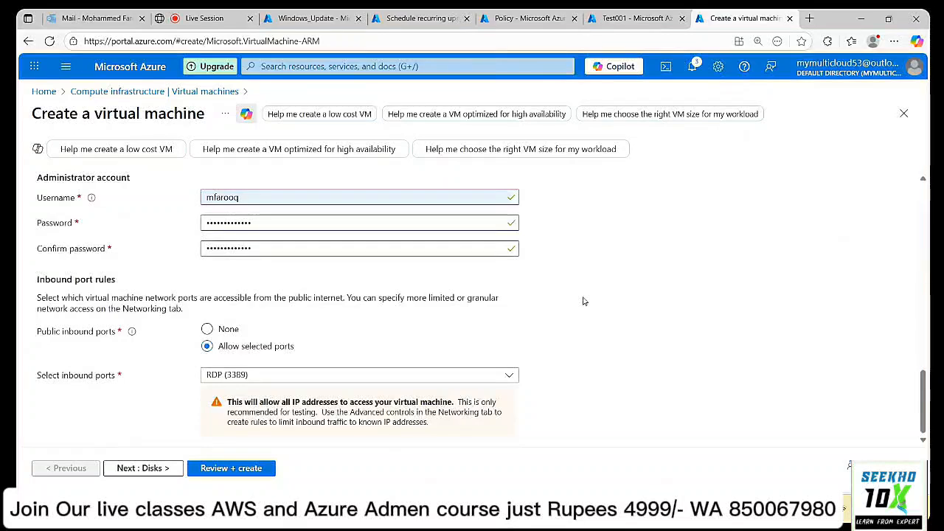
left_click(205, 469)
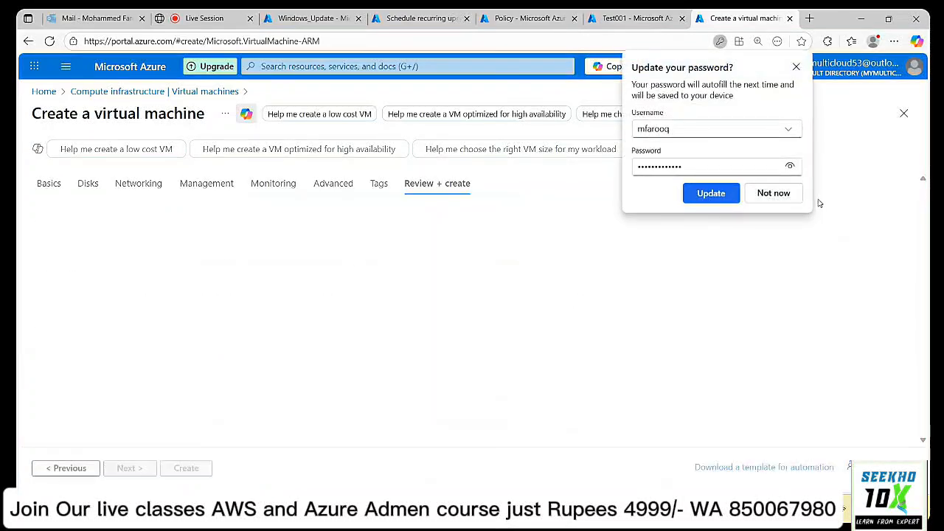
Dismiss the save-password prompt and create the Test002 VM once validation passes.
left_click(773, 194)
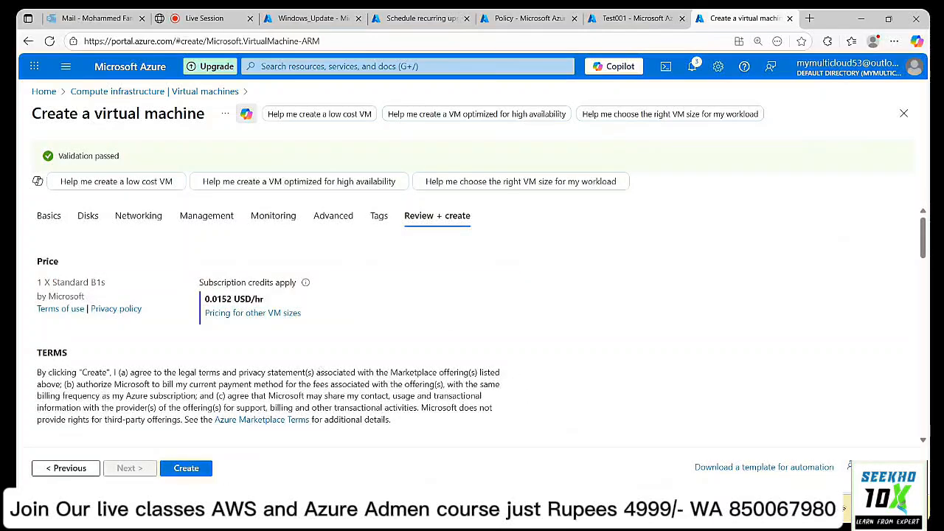
left_click(200, 474)
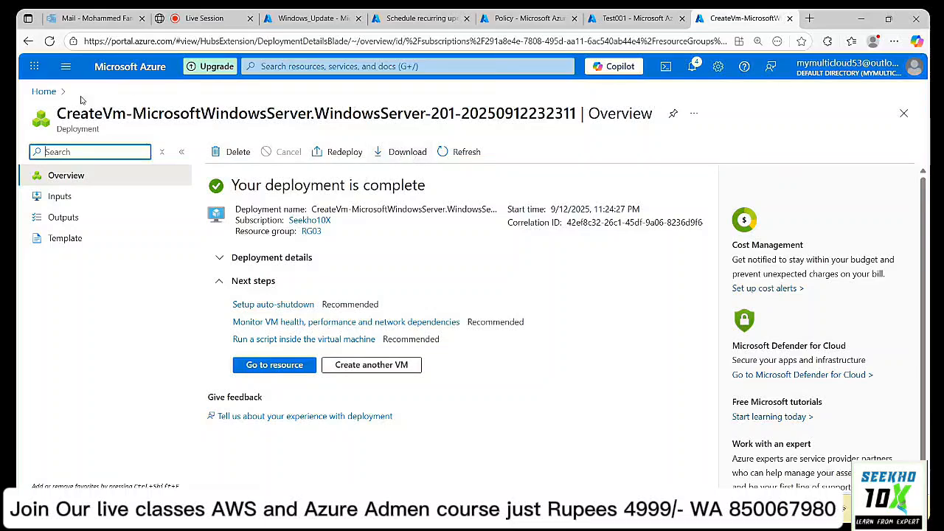
Go to Home > Virtual machines > Test002 and show its Updates page.
left_click(49, 94)
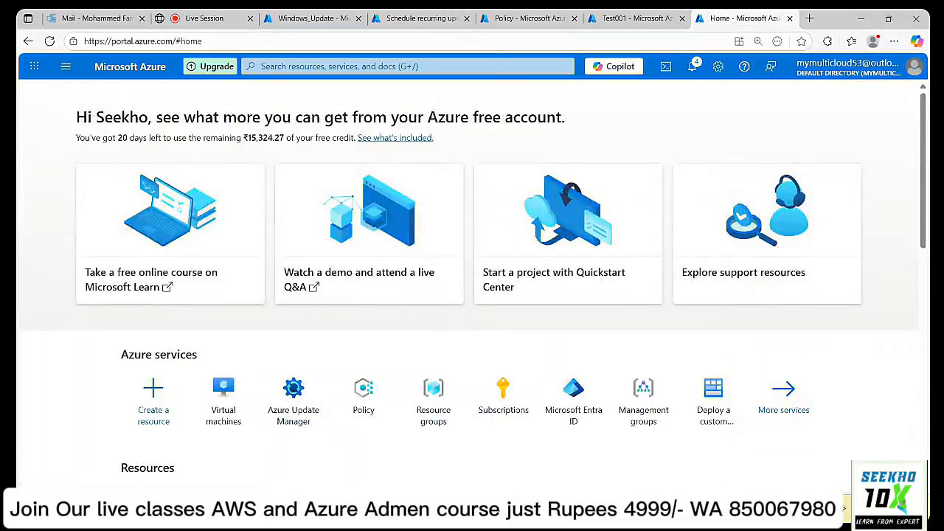
left_click(225, 405)
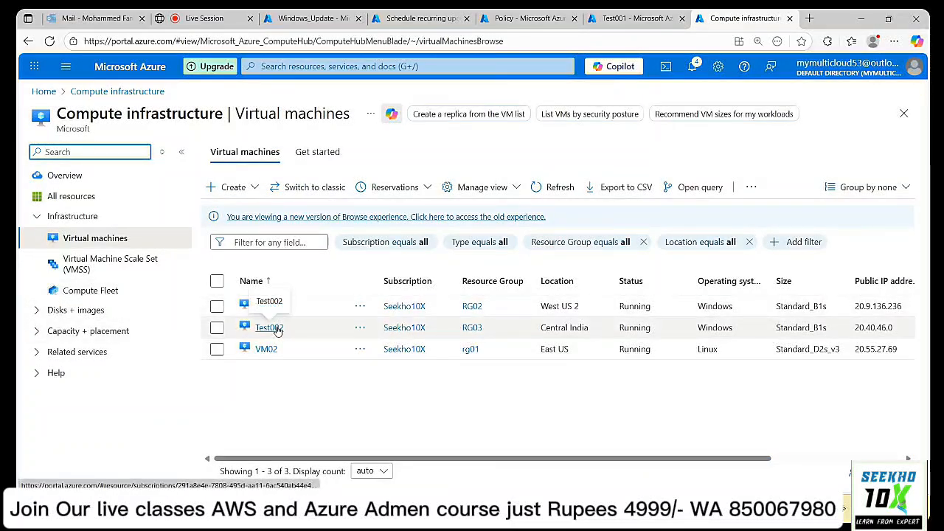
left_click(277, 329)
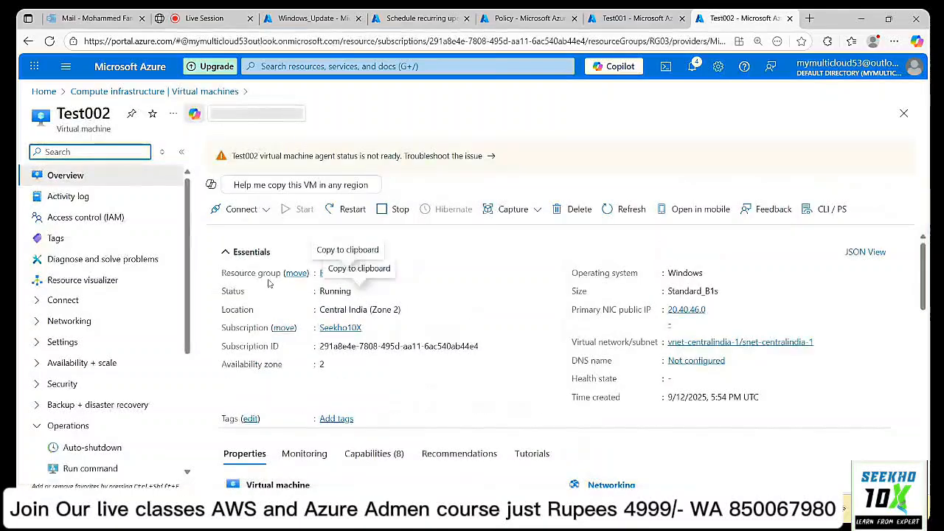
scroll(73, 386, "down", 2)
left_click(80, 375)
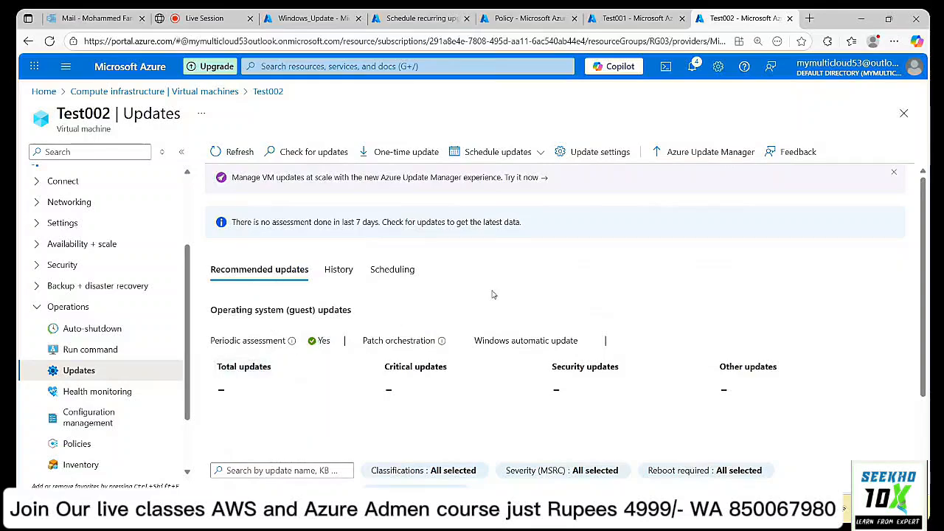
Check Test002's Scheduling tab and refresh three times; it still lists no maintenance configurations.
scroll(494, 295, "down", 2)
scroll(493, 295, "up", 2)
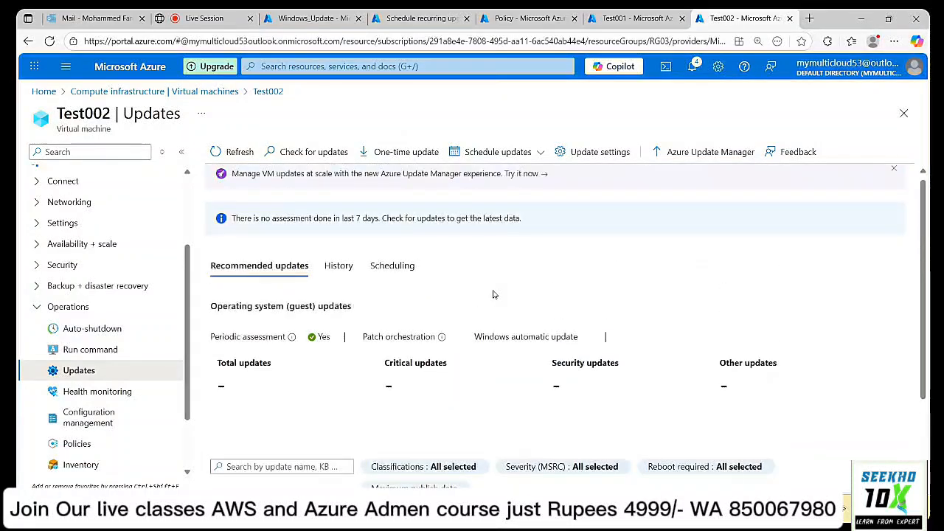
left_click(402, 270)
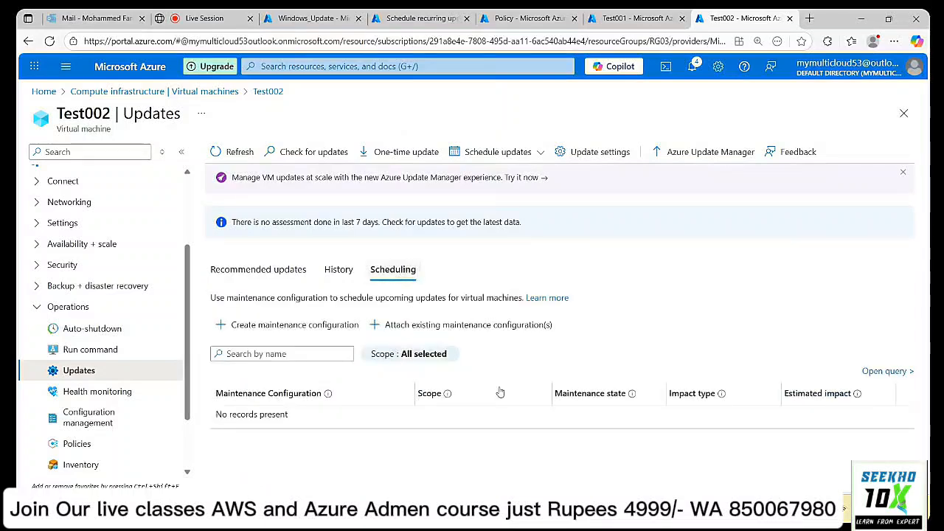
left_click(241, 154)
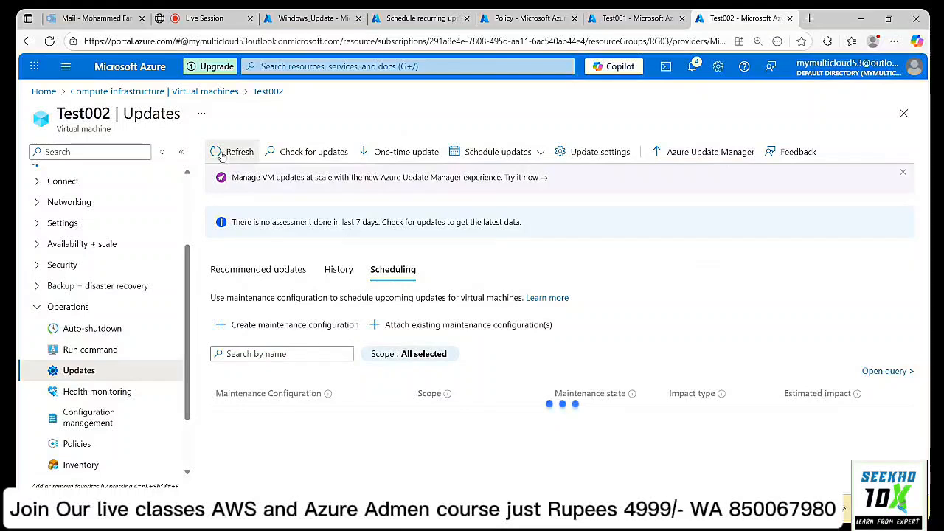
left_click(220, 155)
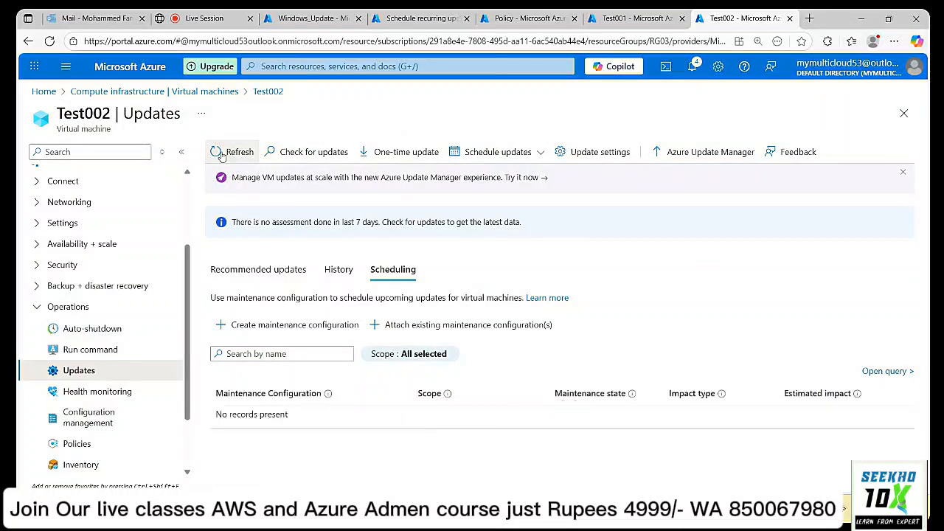
left_click(221, 156)
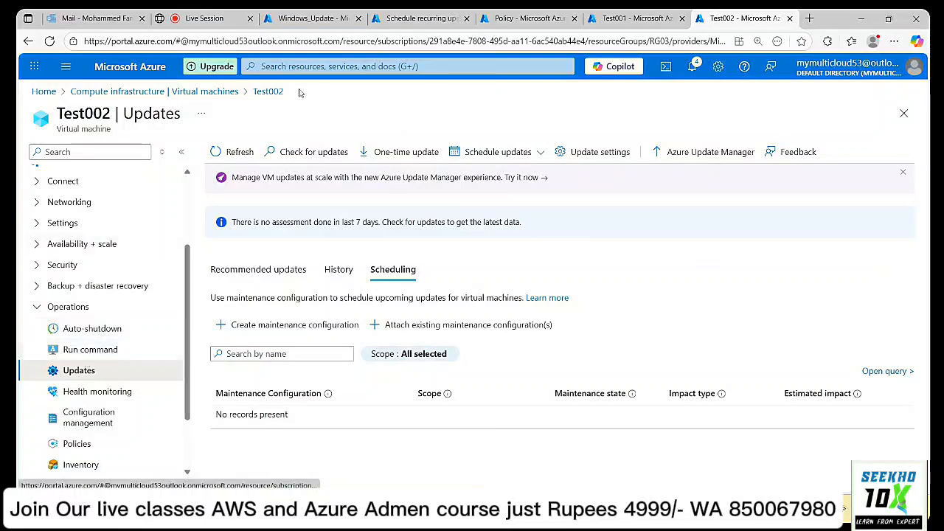
Check Windows_Update's assigned resources, then the maintenance configuration list and pending updates overview.
left_click(303, 18)
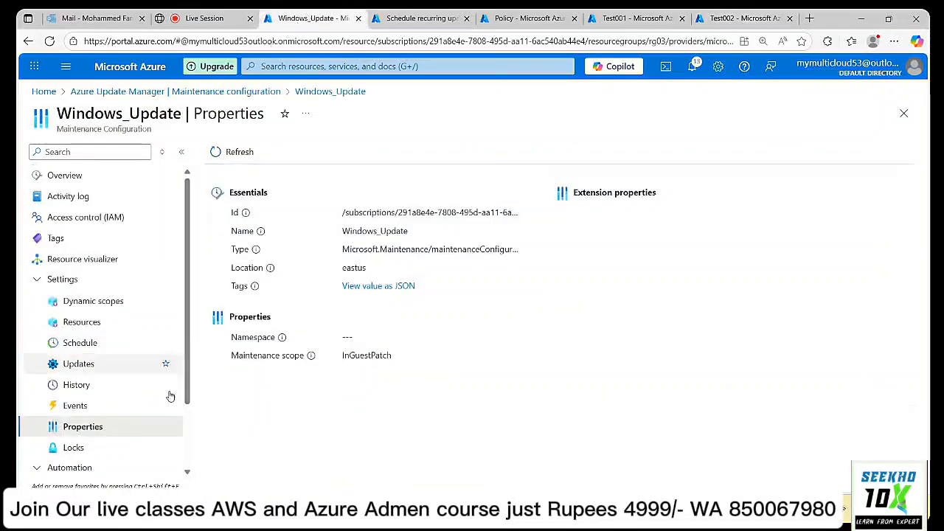
left_click(104, 328)
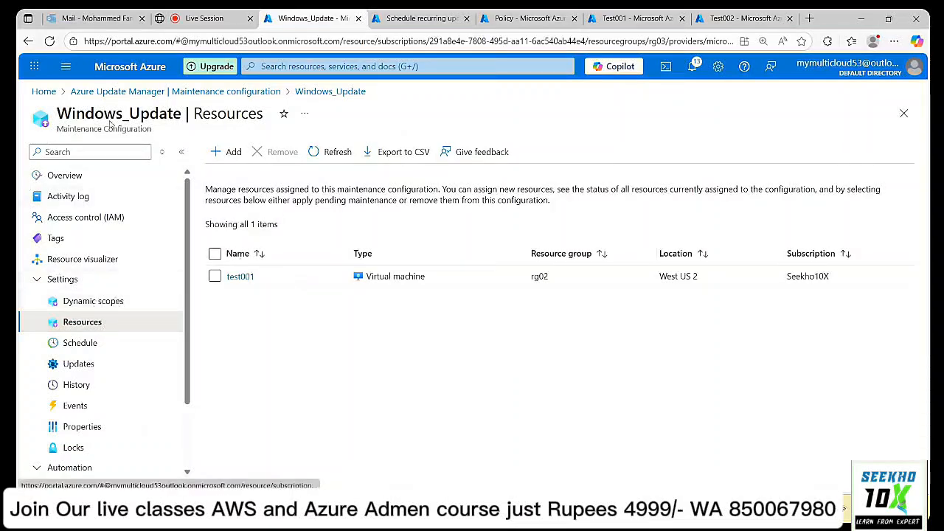
left_click(157, 96)
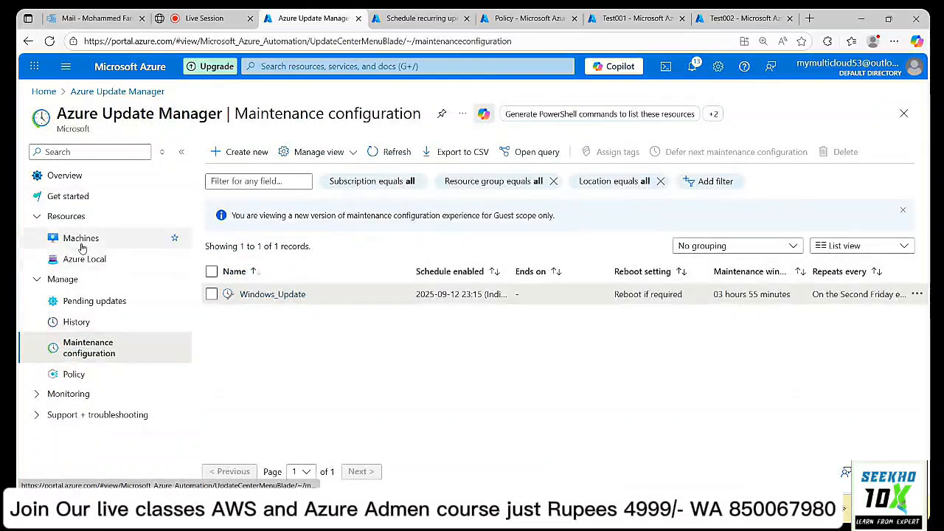
left_click(103, 302)
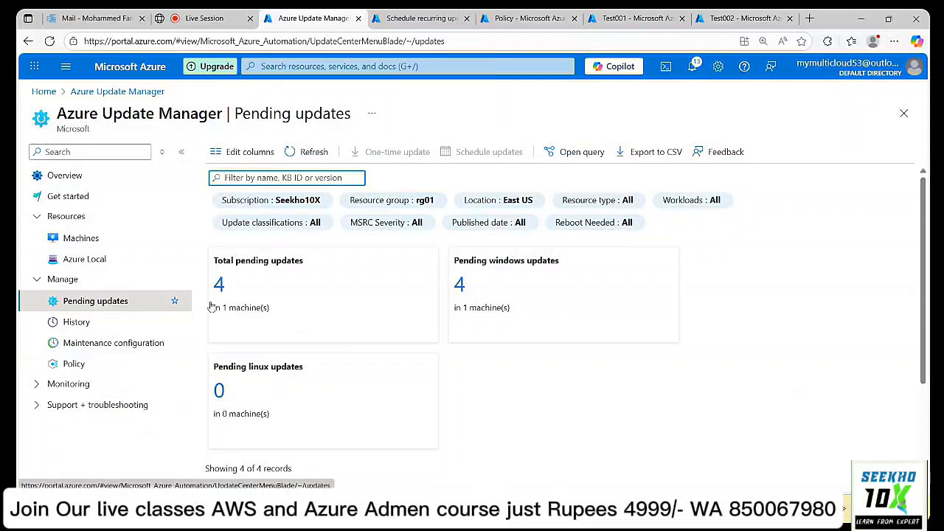
Review Update Manager's managed machines and refreshed update history, then return to the live session.
left_click(68, 240)
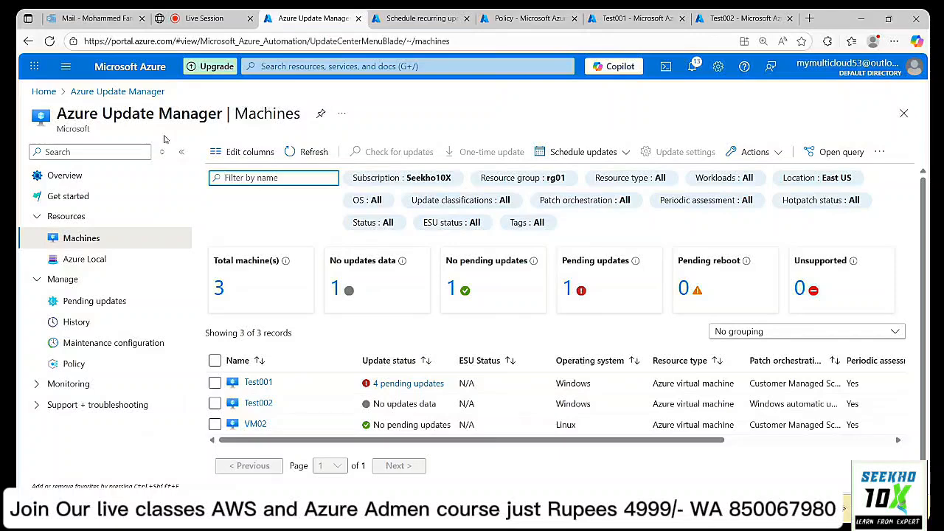
left_click(86, 326)
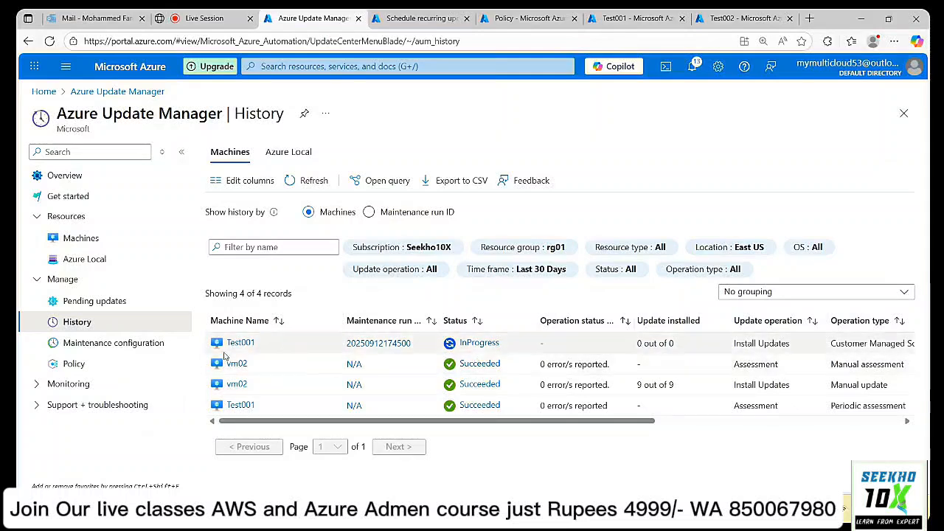
left_click(299, 180)
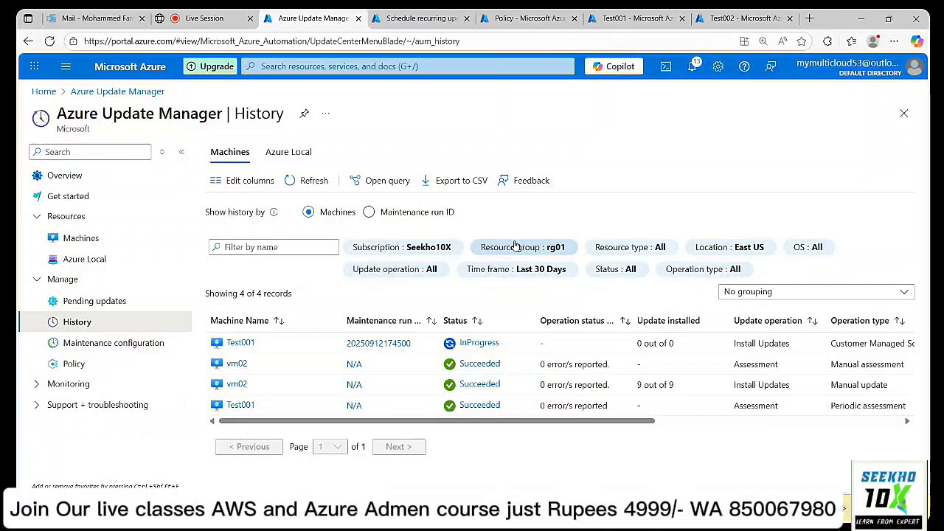
left_click(231, 20)
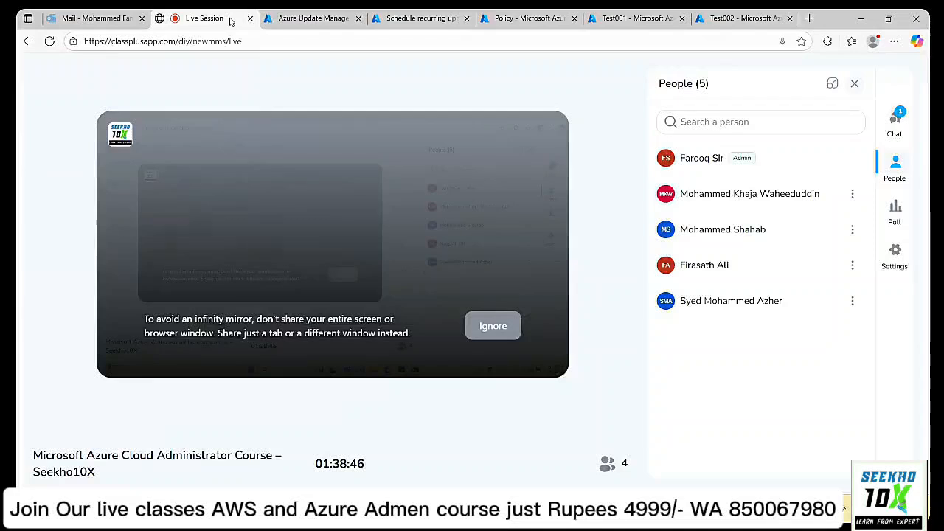
Open the Classplus chat panel, then go back to the Schedule recurring updates policy definition.
left_click(899, 120)
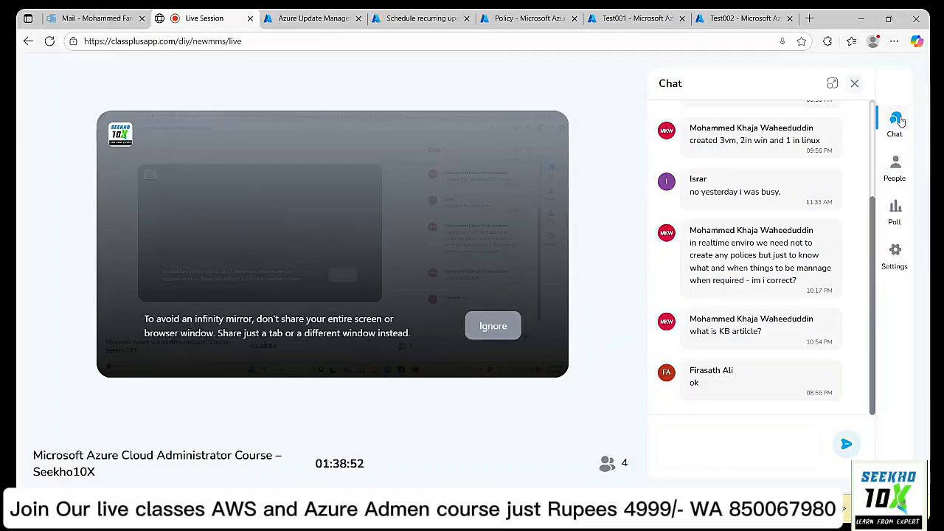
left_click(336, 18)
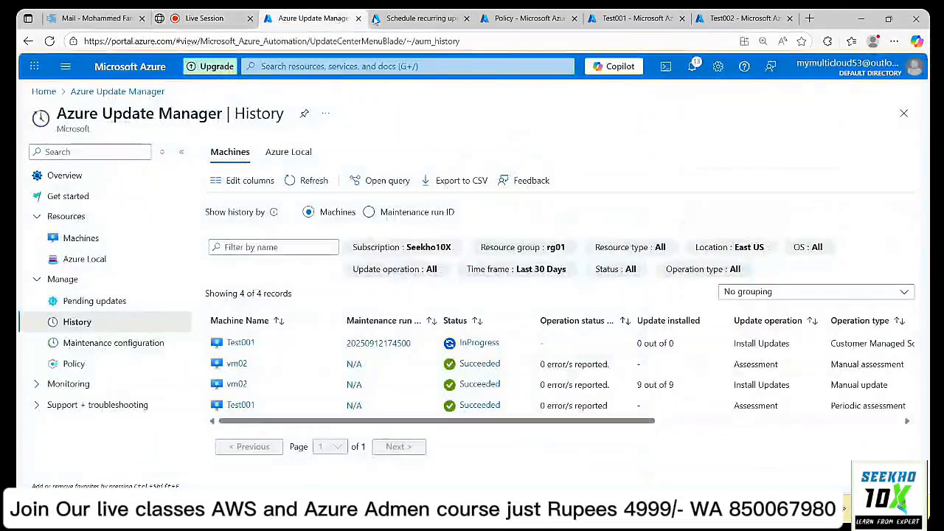
left_click(400, 17)
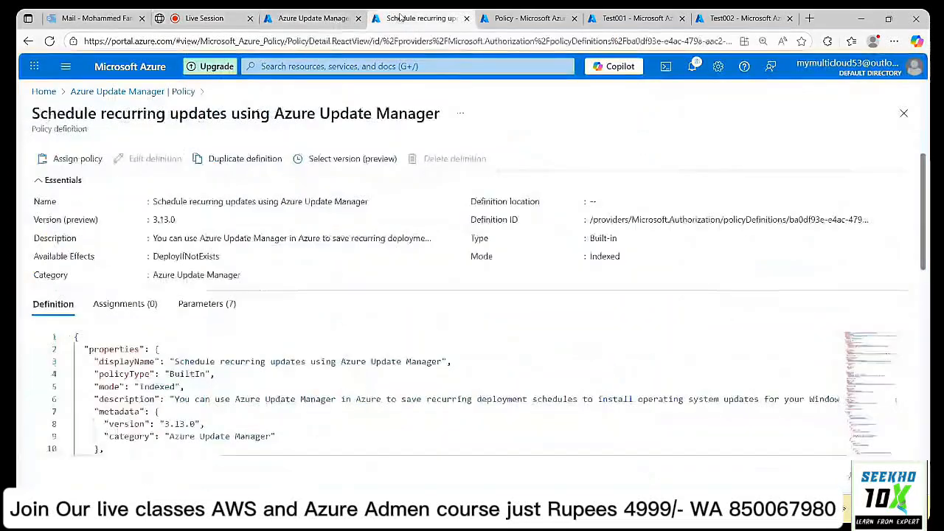
Refresh the Update Manager history twice, seeing Test001's install still InProgress, then go back to Test002.
left_click(511, 20)
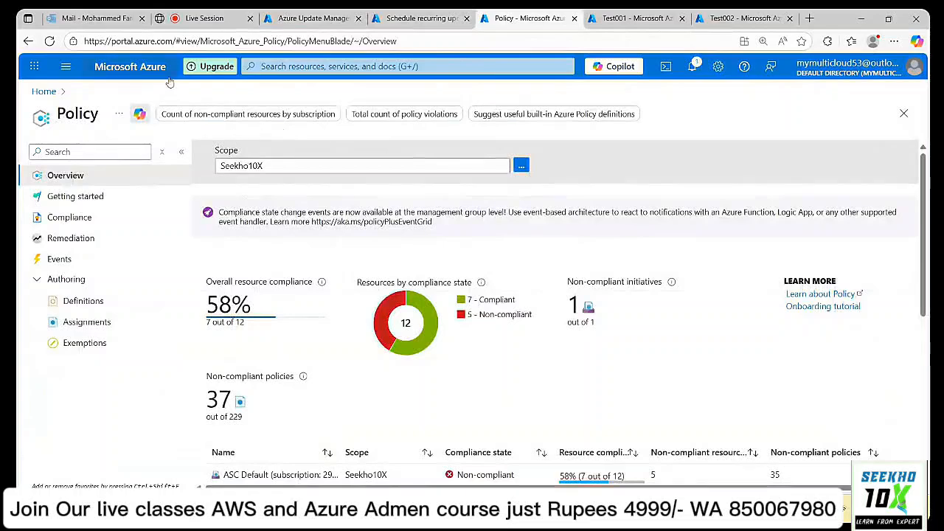
left_click(300, 21)
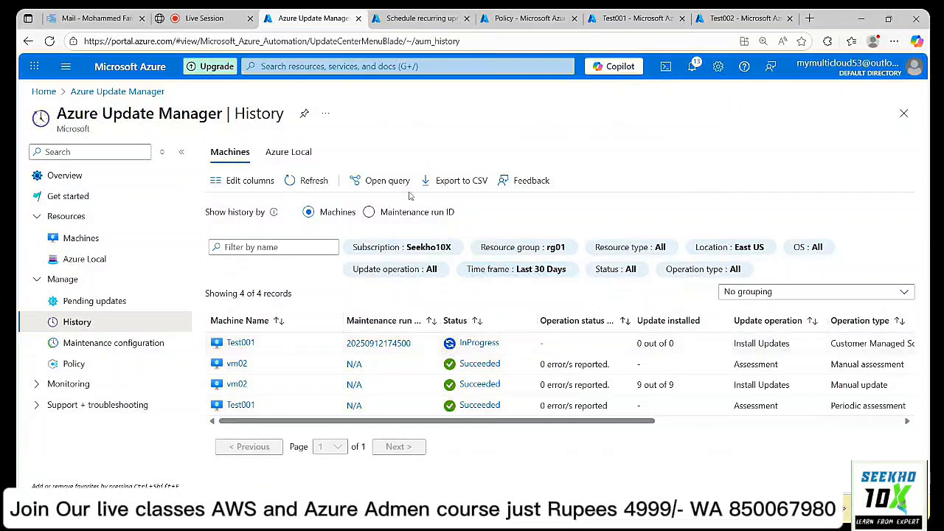
left_click(313, 185)
mouse_move(565, 422)
left_mouse_down()
mouse_move(632, 431)
mouse_move(565, 431)
left_mouse_up()
left_click(314, 180)
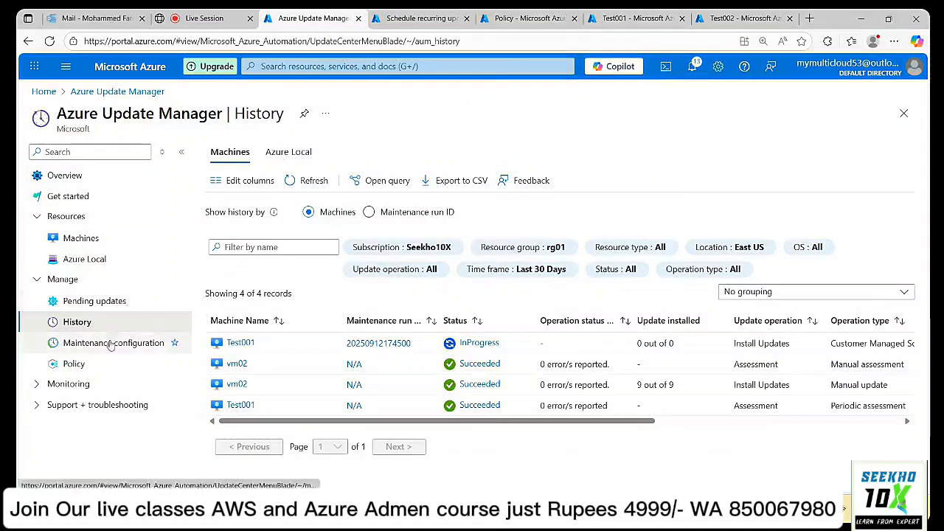
left_click(747, 18)
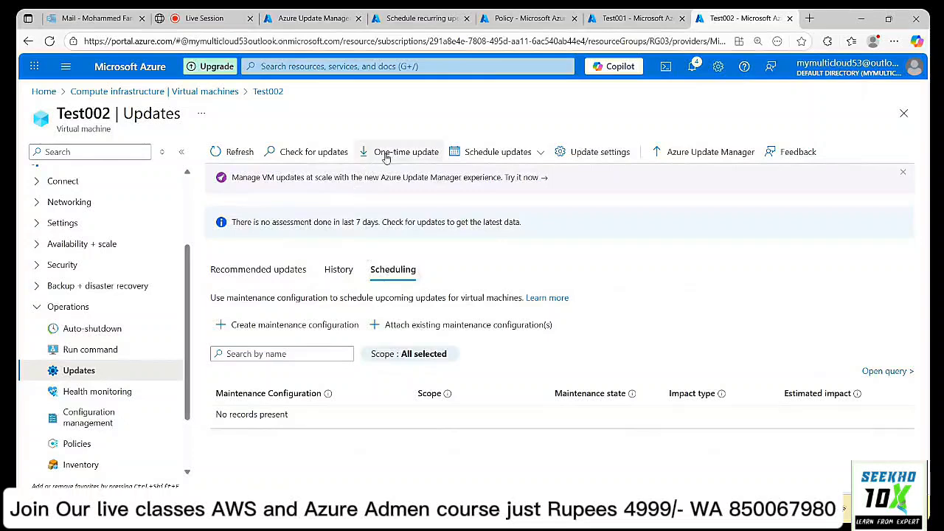
Refresh Test002's scheduling list so Windows_Update appears attached with guest patching scope.
left_click(246, 155)
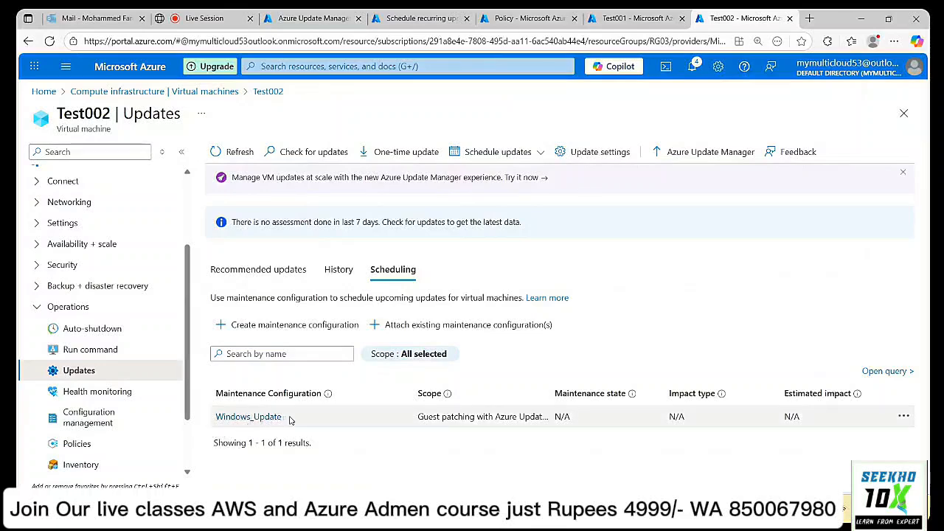
Open Windows_Update's Resources to confirm test001 and test002 are covered, then go back to the configuration list.
left_click(436, 16)
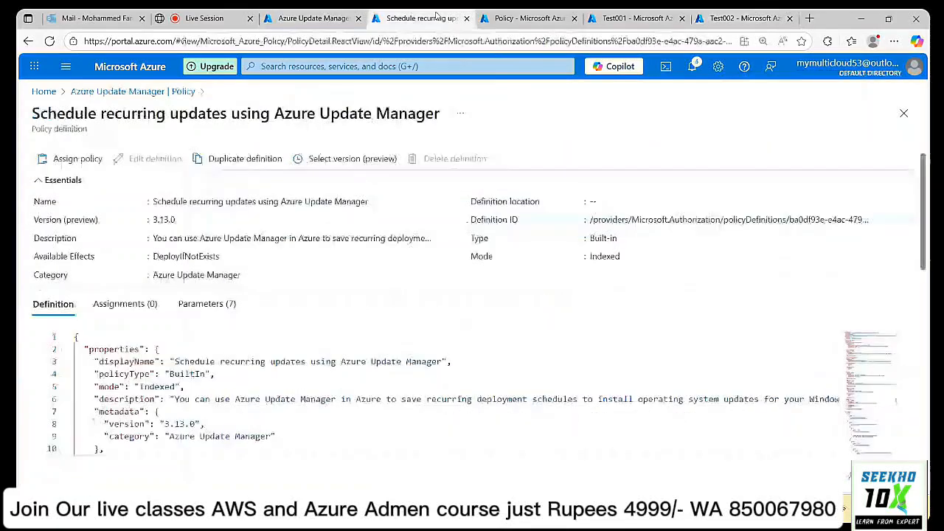
left_click(314, 18)
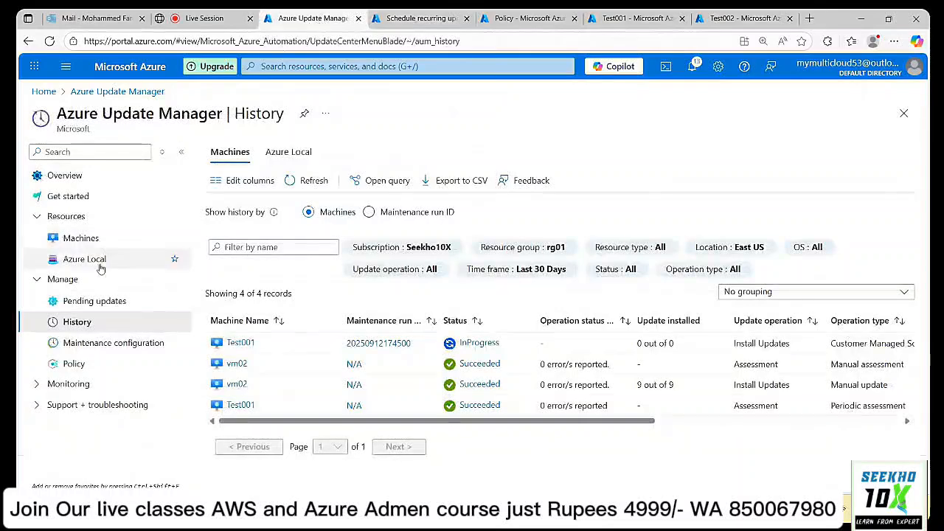
left_click(113, 344)
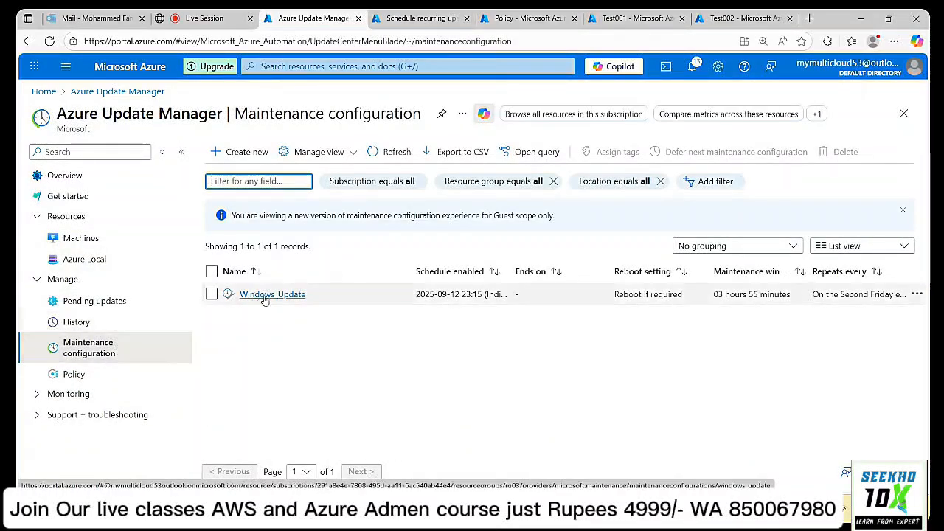
left_click(267, 294)
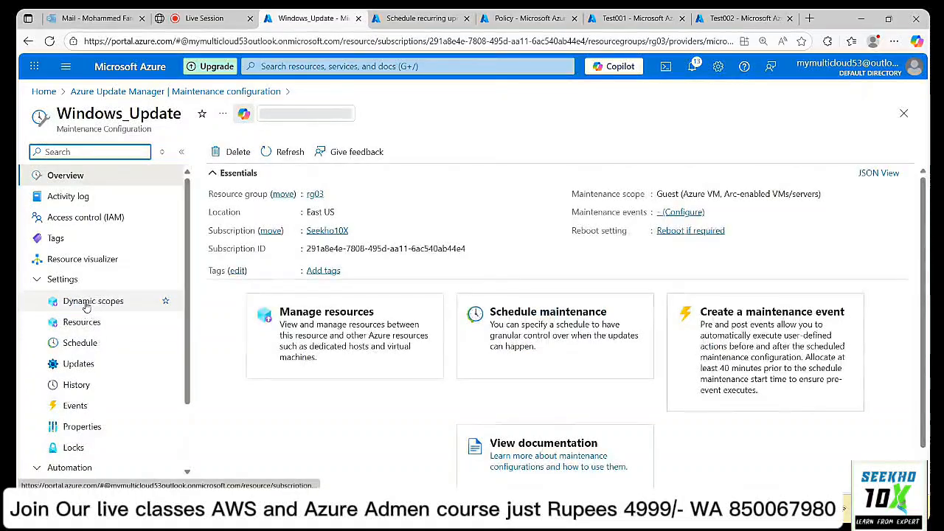
left_click(82, 322)
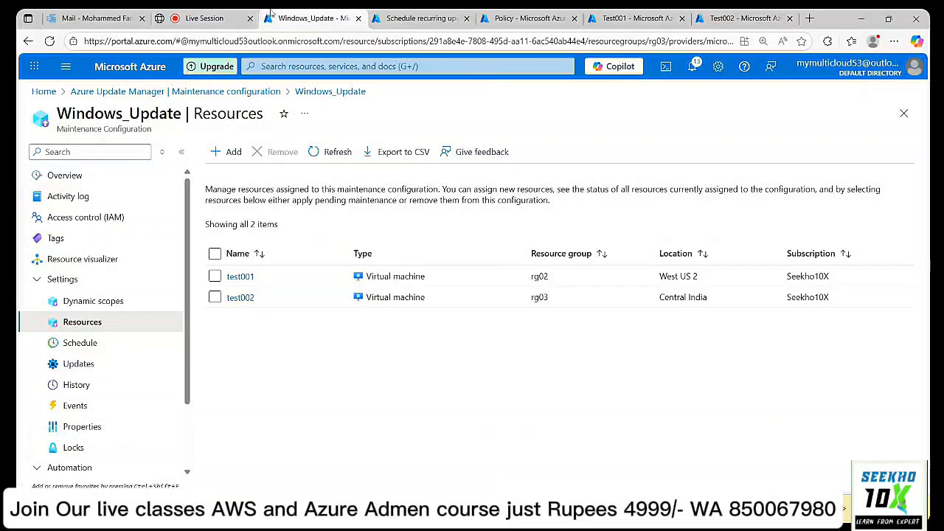
left_click(114, 92)
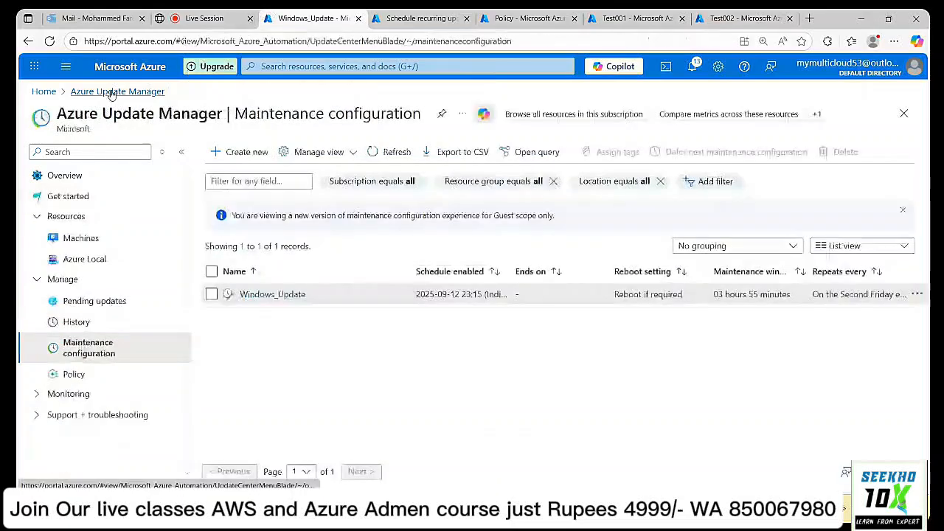
Filter policy definitions to the Azure Update Manager category and widen the Name column to read all five.
left_click(73, 375)
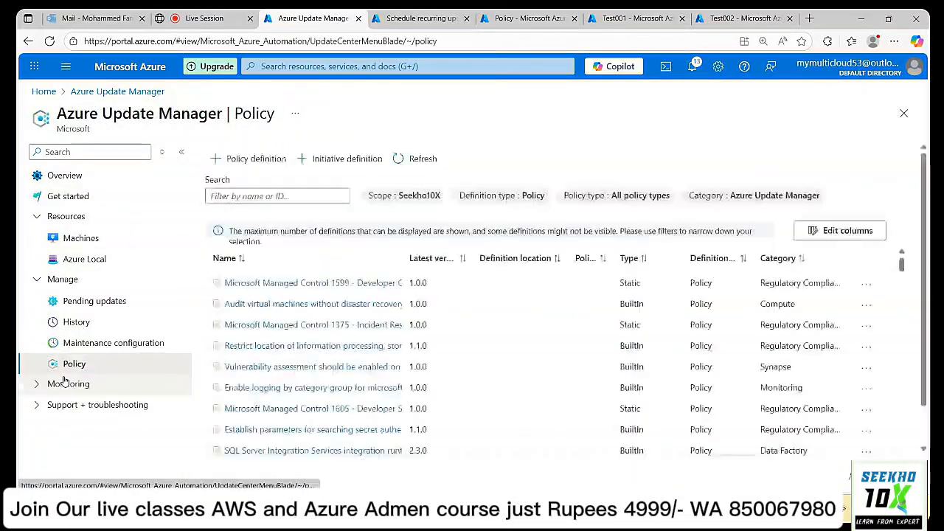
left_click(712, 196)
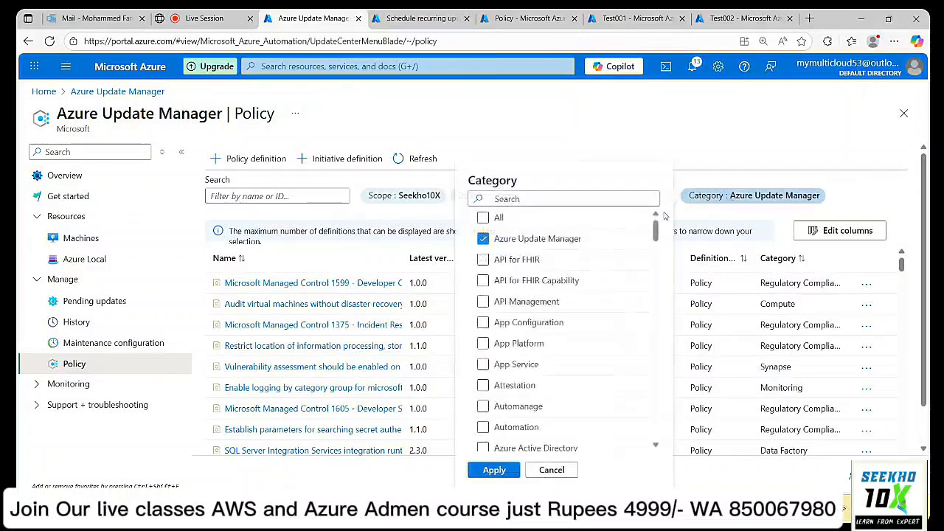
left_click(483, 221)
left_click(484, 221)
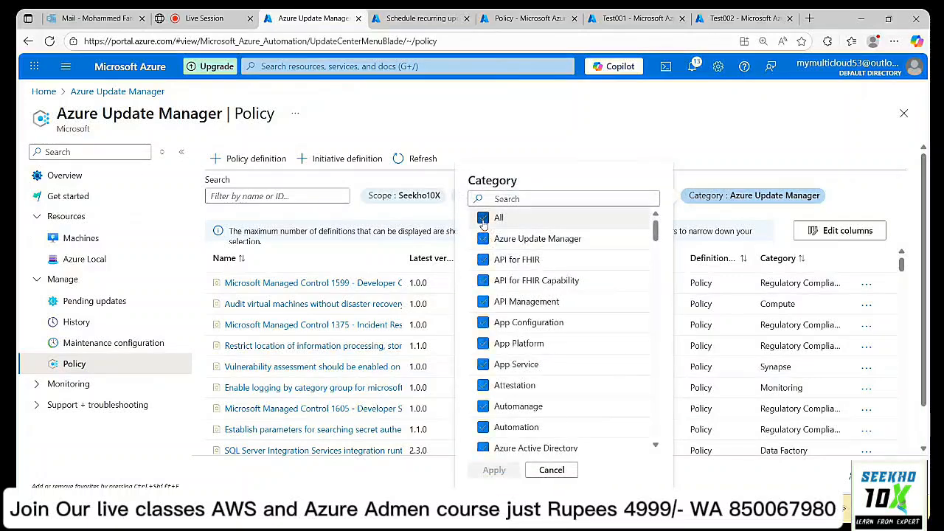
left_click(484, 240)
left_click(489, 471)
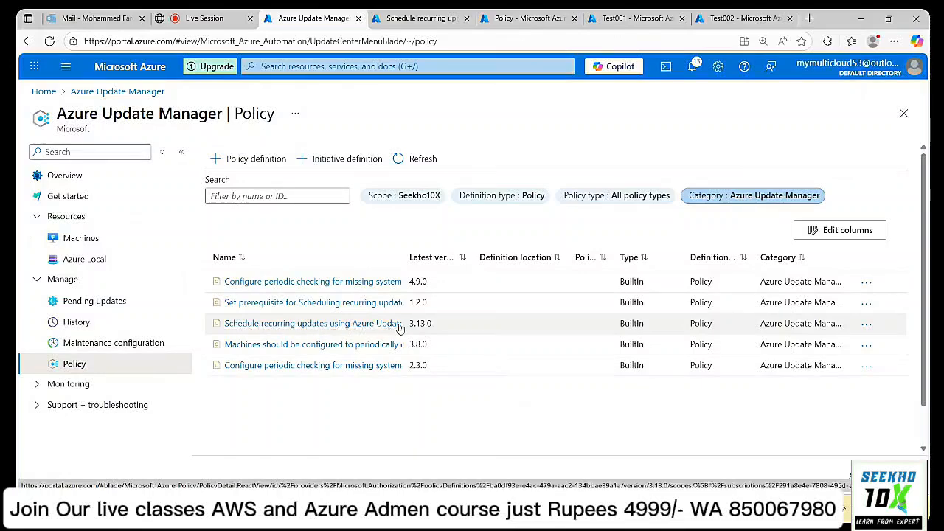
left_click_drag(405, 256, 583, 241)
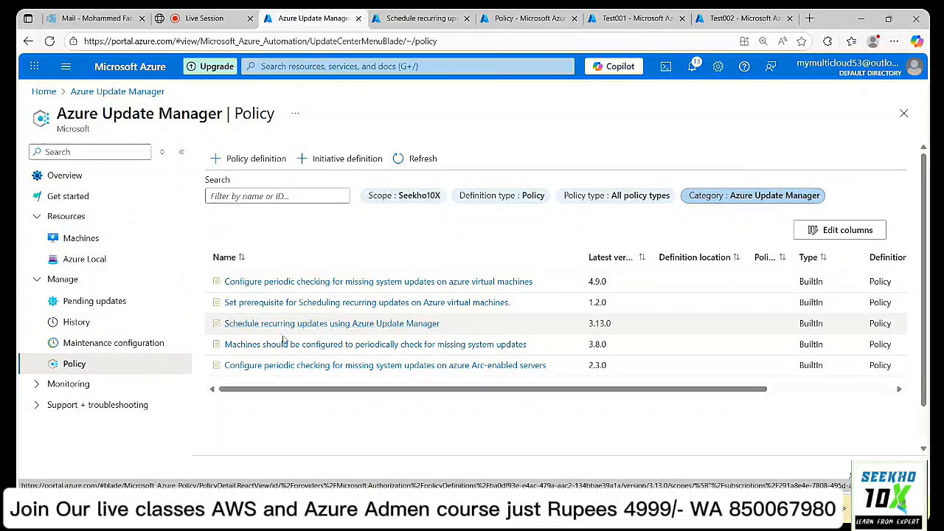
left_click(424, 16)
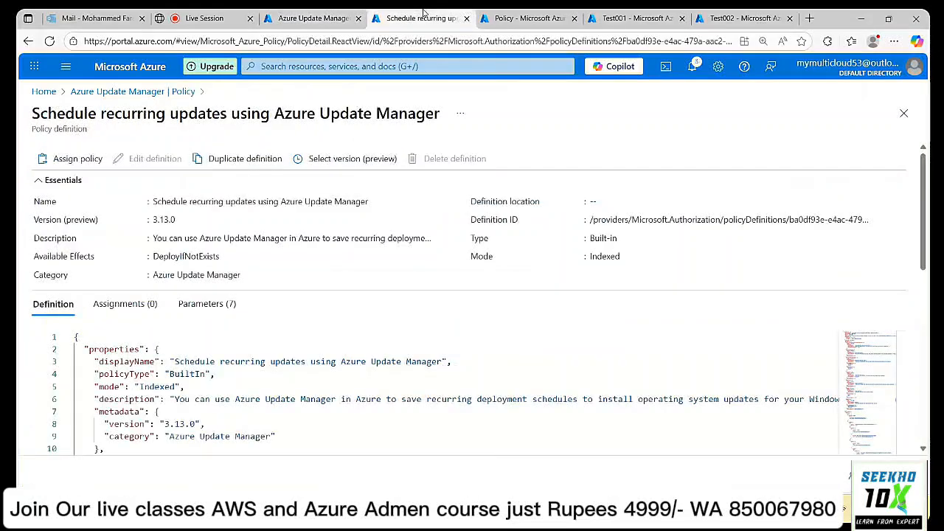
Return to Test002's Updates page and refresh its maintenance configuration list twice.
left_click(525, 17)
left_click(601, 19)
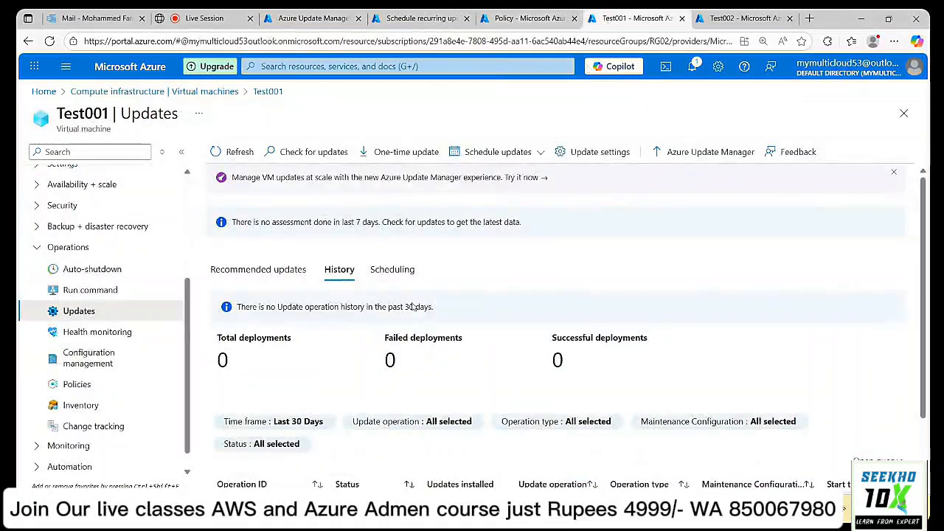
left_click(745, 18)
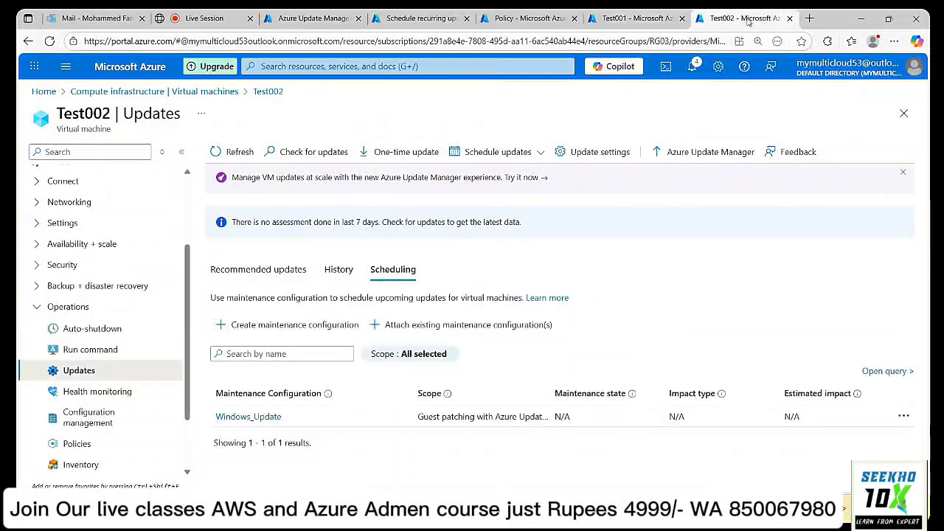
left_click(239, 152)
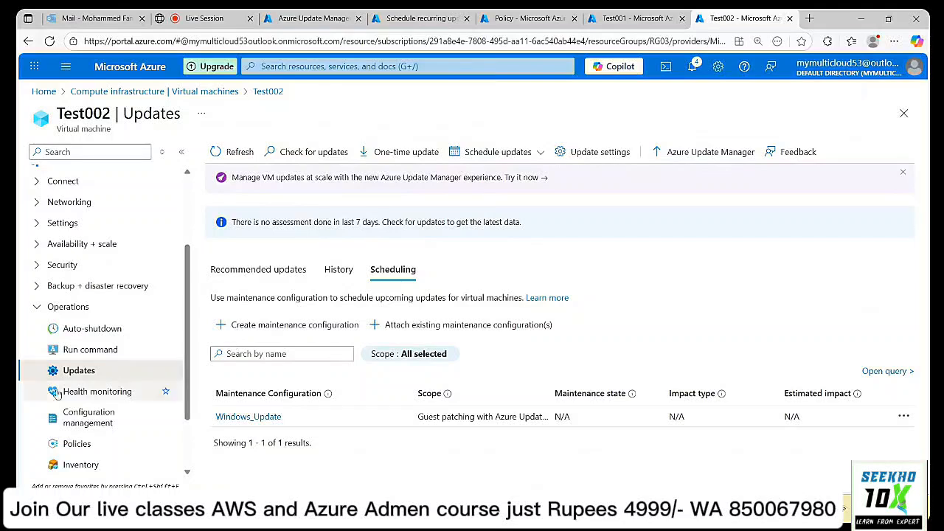
left_click(236, 155)
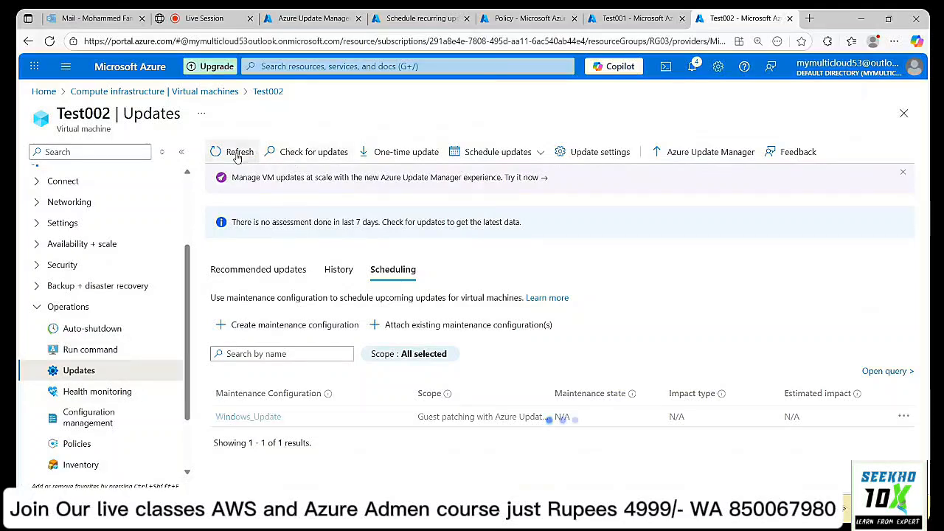
View Test002's recommended updates summary, showing periodic assessment Yes and customer managed schedules.
left_click(287, 278)
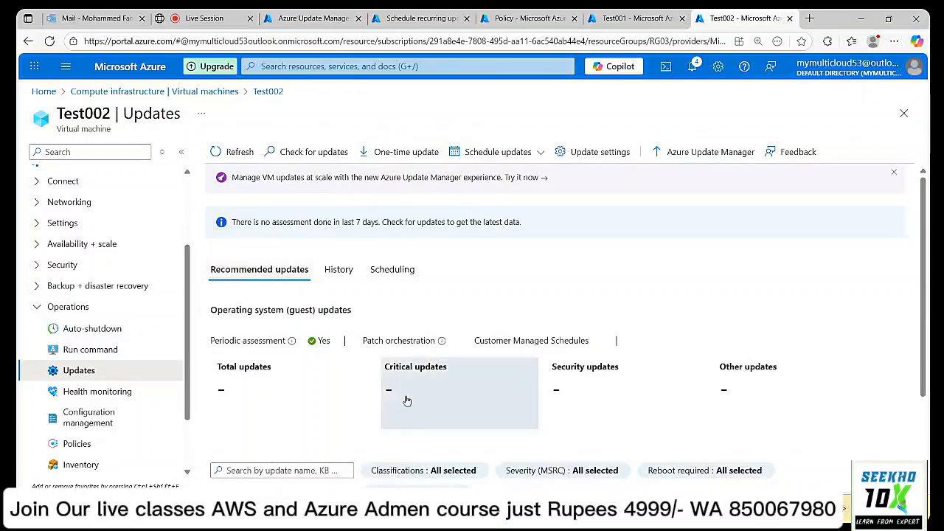
scroll(501, 339, "down", 2)
scroll(500, 338, "up", 2)
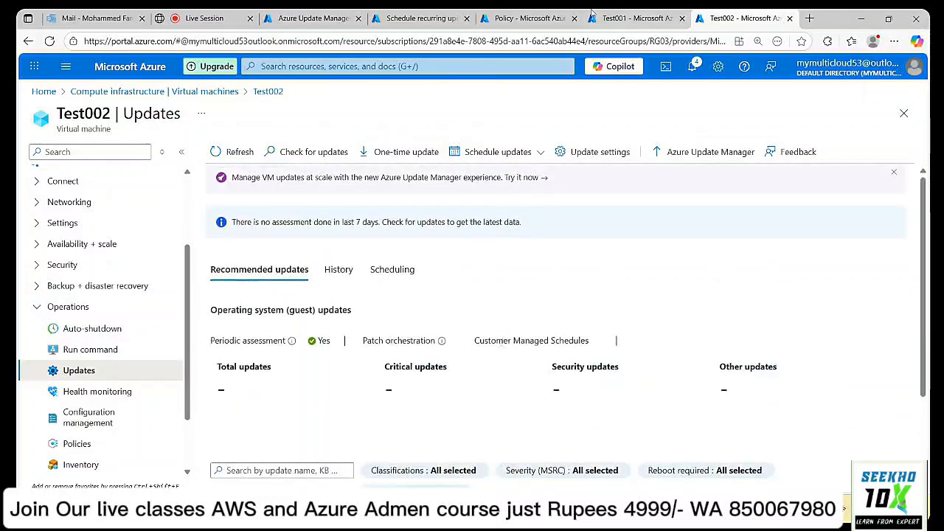
left_click(320, 16)
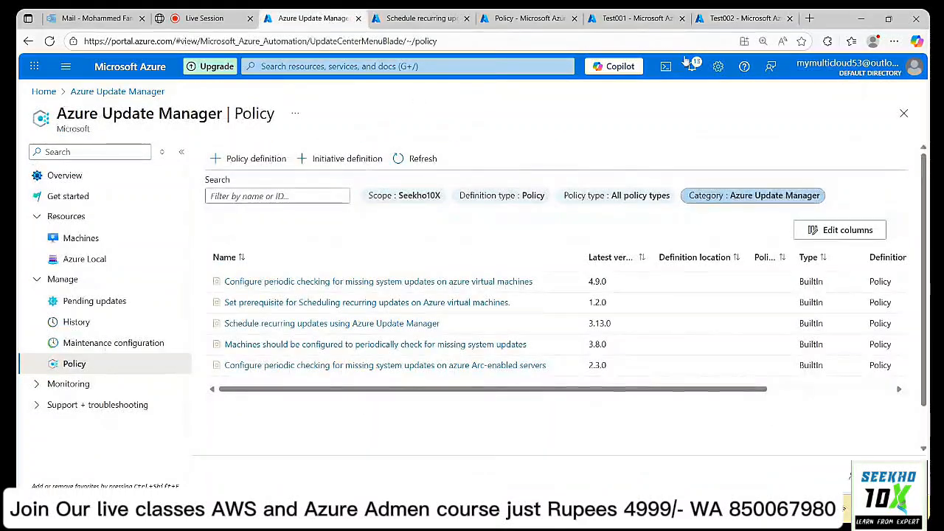
left_click(745, 17)
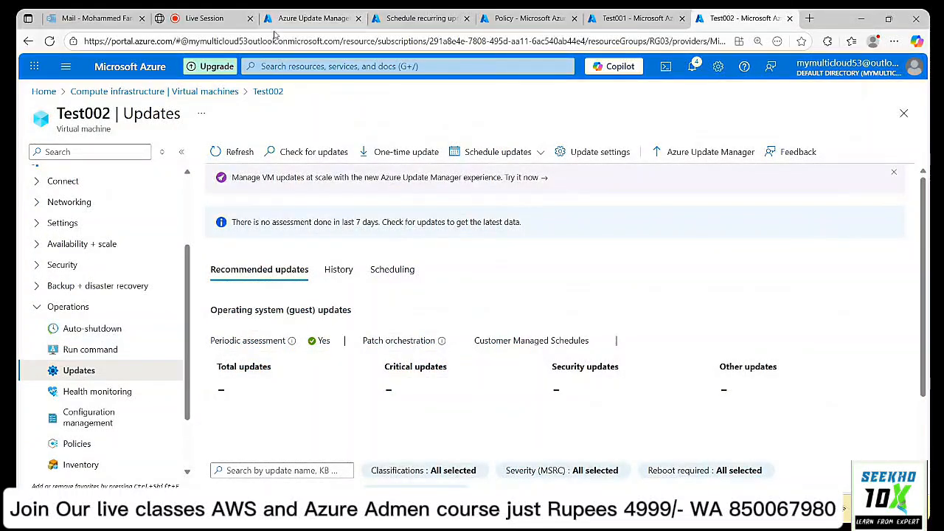
Switch back to the Classplus live class page with its chat panel open.
left_click(198, 20)
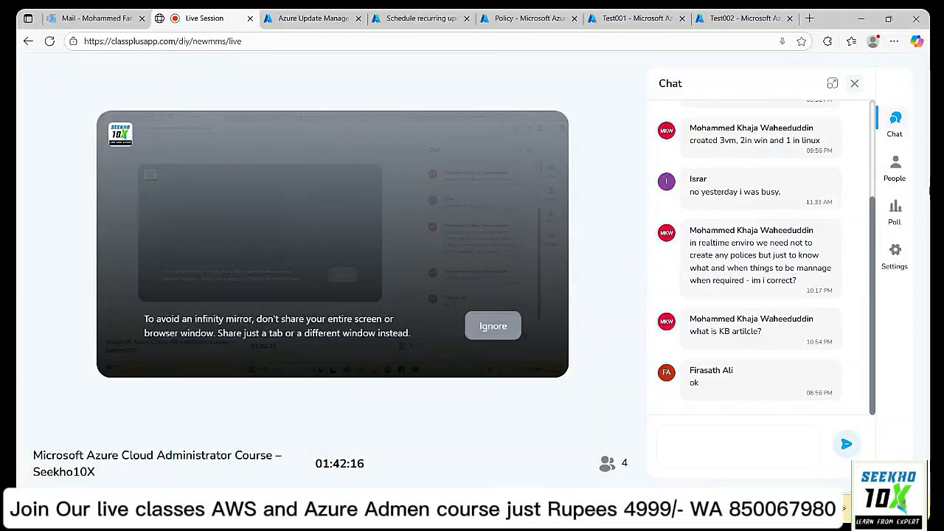
mouse_move(363, 132)
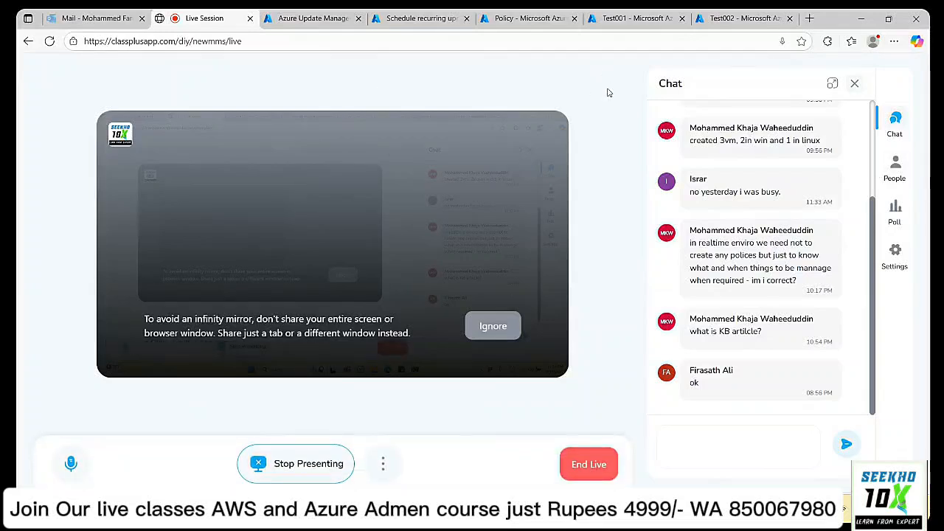